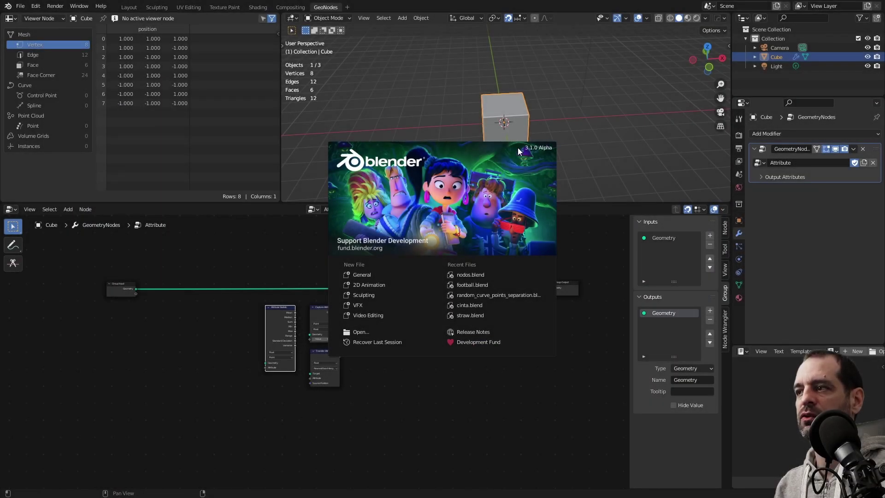
- Dismiss the splash screen and frame the Attribute node tree in the node editor
{"action": "left_click", "coordinate": [523, 417]}
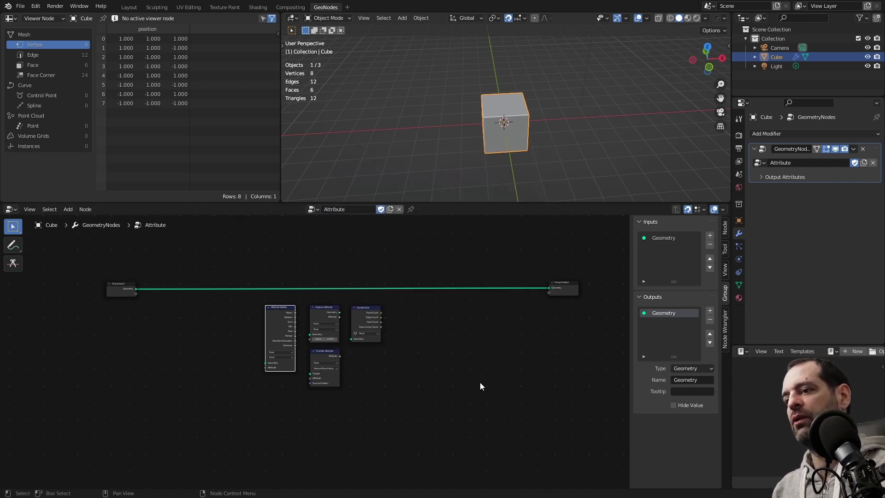
{"action": "scroll", "coordinate": [410, 374], "scroll_direction": "up", "scroll_amount": 1}
{"action": "scroll", "coordinate": [424, 366], "scroll_direction": "down", "scroll_amount": 2}
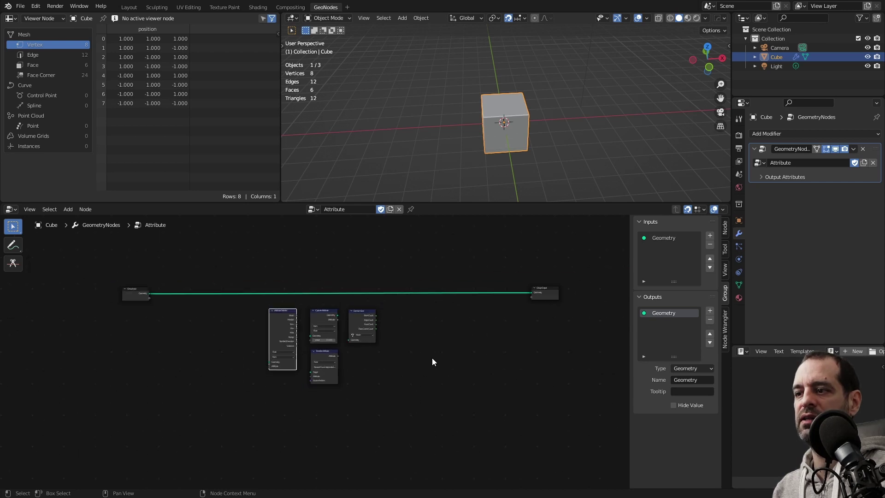
{"action": "middle_click_drag", "start_coordinate": [432, 358], "coordinate": [456, 374]}
{"action": "scroll", "coordinate": [473, 369], "scroll_direction": "up", "scroll_amount": 1}
{"action": "scroll", "coordinate": [507, 350], "scroll_direction": "down", "scroll_amount": 1}
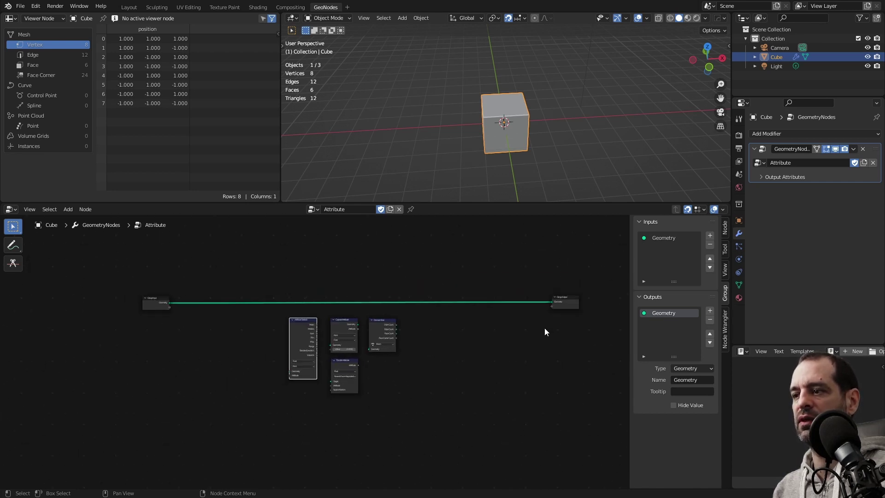
{"action": "middle_click_drag", "start_coordinate": [565, 308], "coordinate": [527, 310]}
{"action": "scroll", "coordinate": [415, 337], "scroll_direction": "up", "scroll_amount": 1}
{"action": "key", "text": "shift+a"}
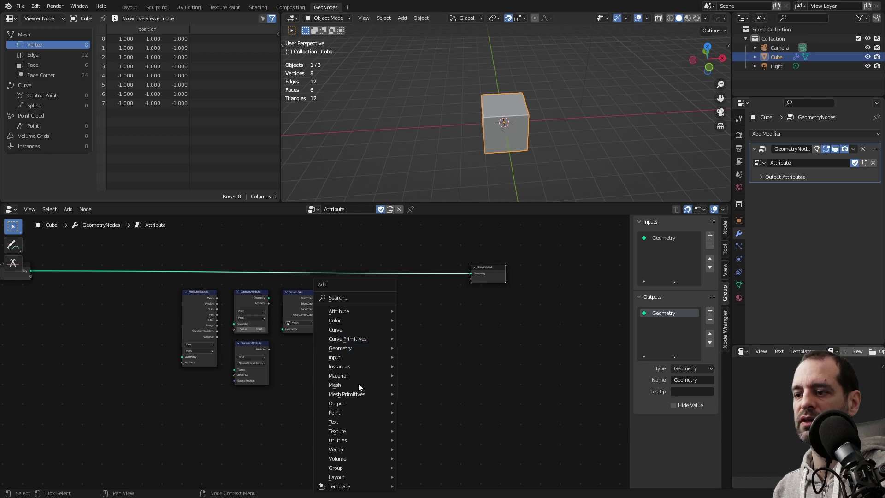
{"action": "key", "text": "Home"}
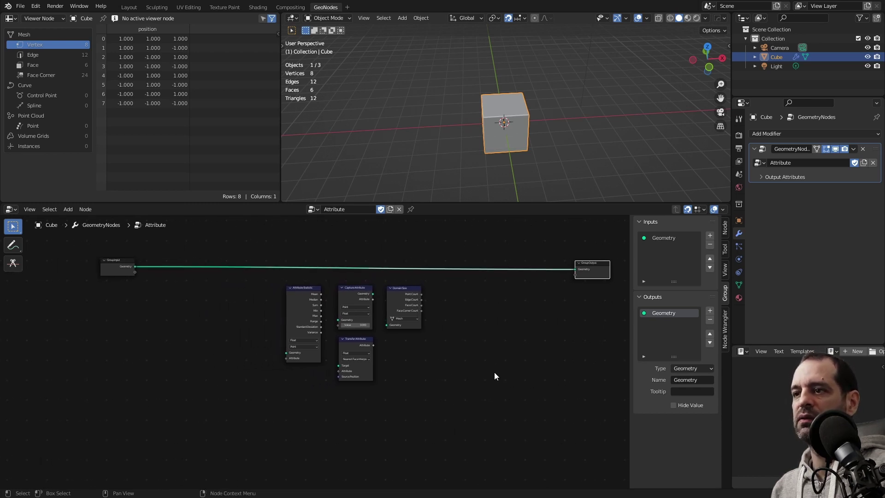
{"action": "scroll", "coordinate": [495, 369], "scroll_direction": "up", "scroll_amount": 2}
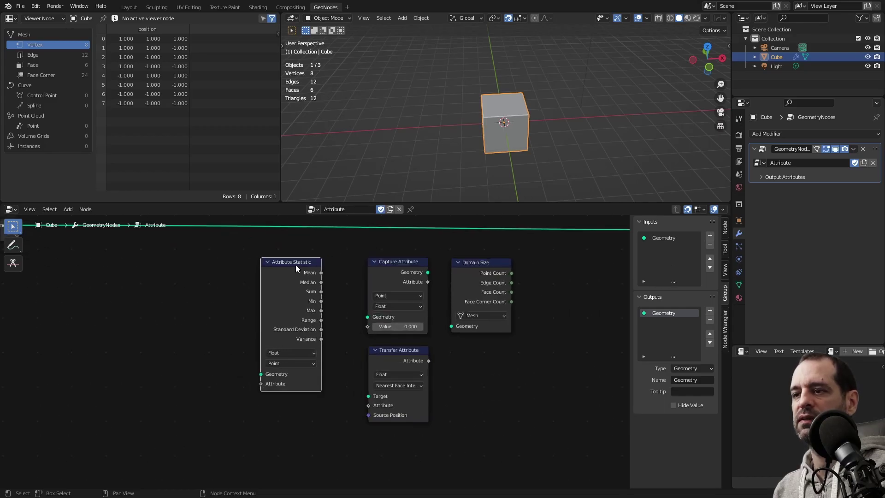
{"action": "scroll", "coordinate": [297, 268], "scroll_direction": "up", "scroll_amount": 1}
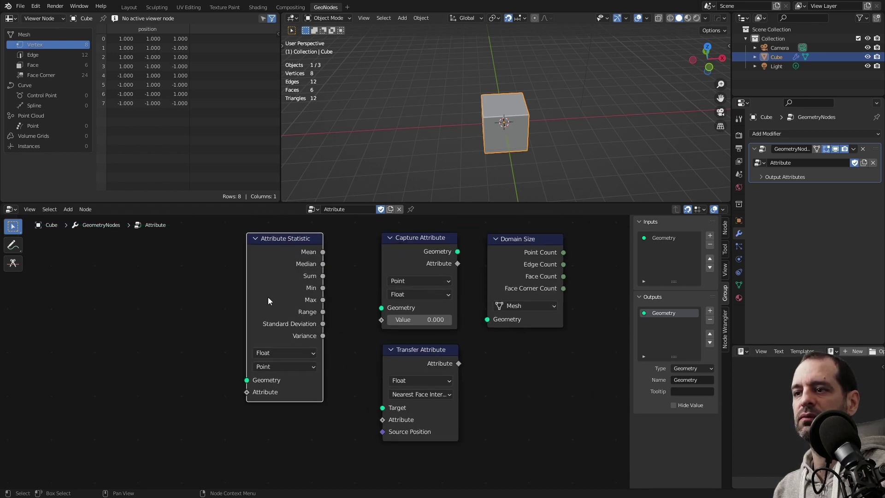
{"action": "scroll", "coordinate": [268, 301], "scroll_direction": "down", "scroll_amount": 2}
- Link the Cube into Attribute Statistic's Geometry input and add an Index node below it
{"action": "left_click_drag", "start_coordinate": [271, 273], "coordinate": [367, 398]}
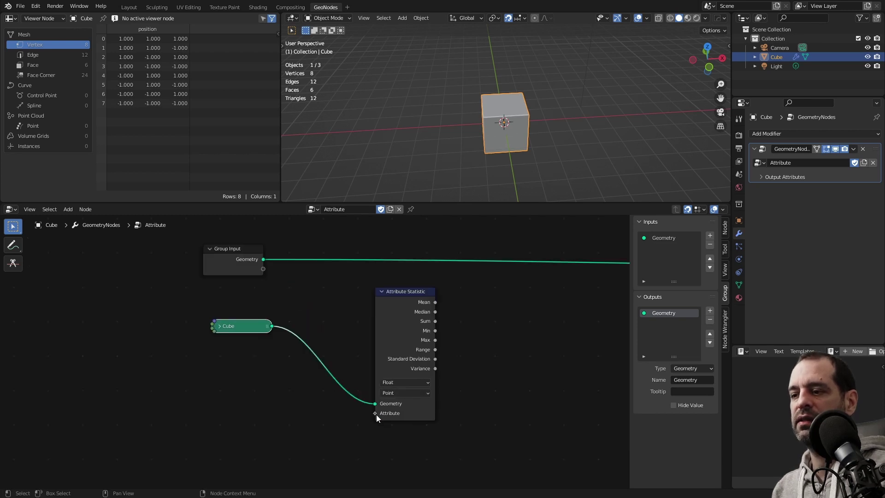
{"action": "left_click_drag", "start_coordinate": [376, 415], "coordinate": [313, 425]}
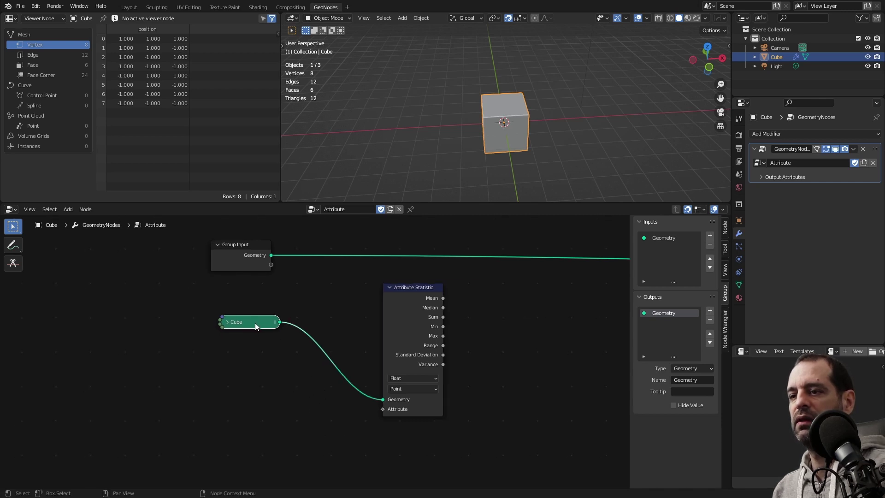
{"action": "key", "text": "shift+a"}
{"action": "left_click", "coordinate": [259, 297]}
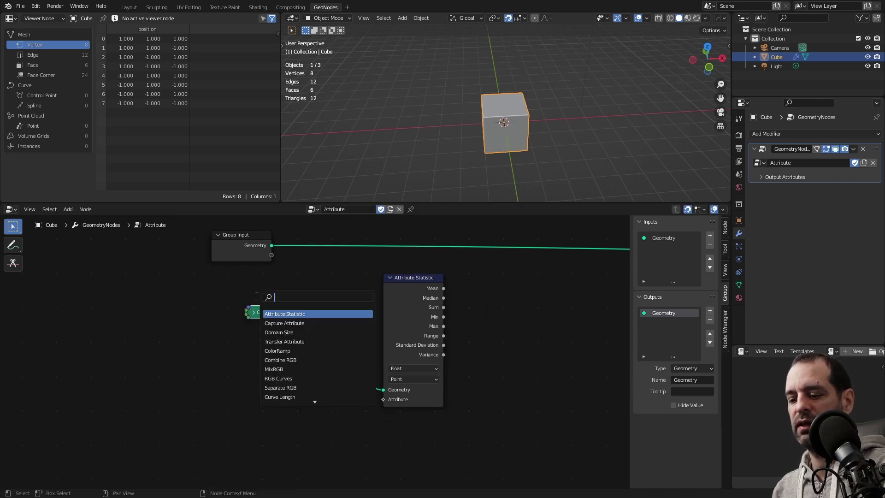
{"action": "type", "text": "ind"}
{"action": "key", "text": "Return"}
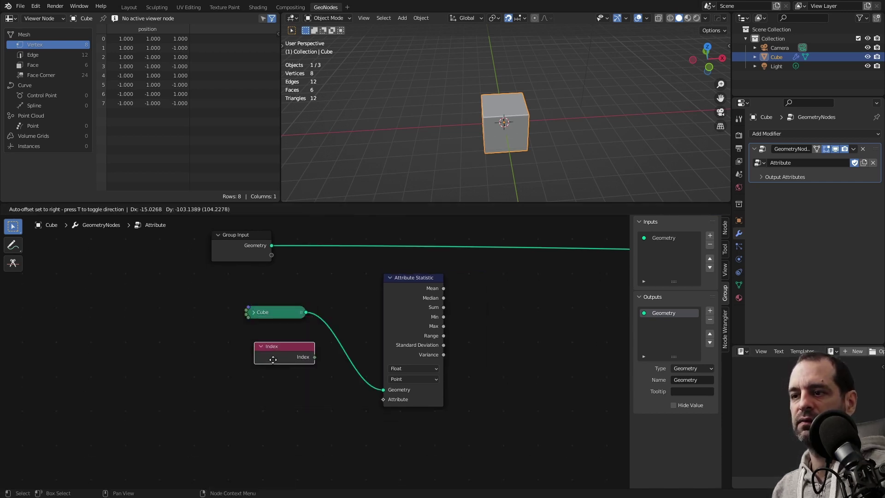
{"action": "left_click", "coordinate": [282, 385]}
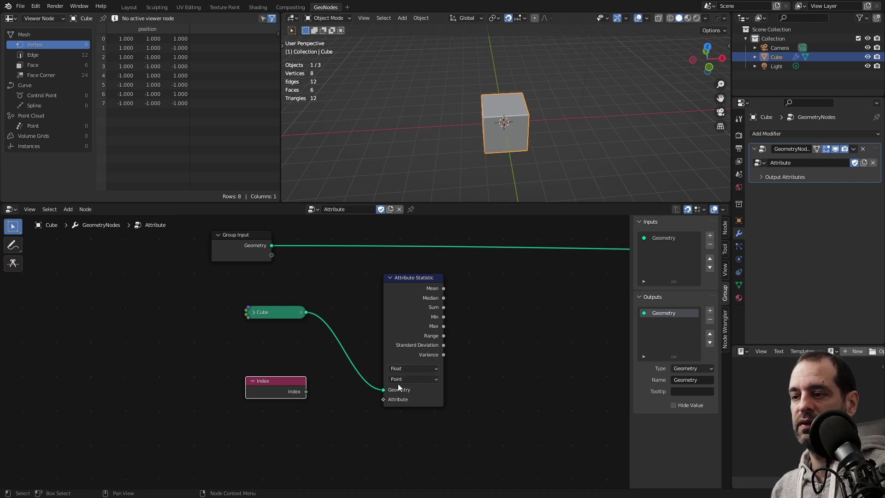
- Check Attribute Statistic's domain options, keeping it on Point
{"action": "left_click", "coordinate": [400, 381]}
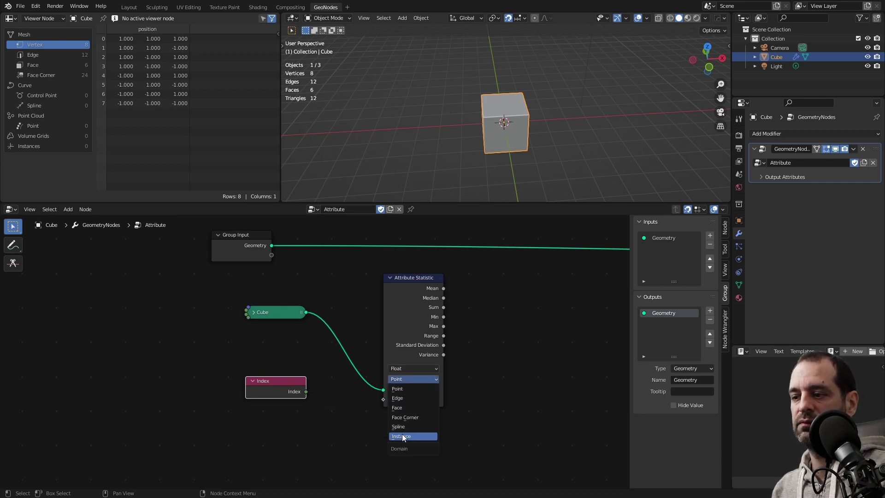
{"action": "left_click", "coordinate": [408, 389]}
{"action": "left_click", "coordinate": [399, 381]}
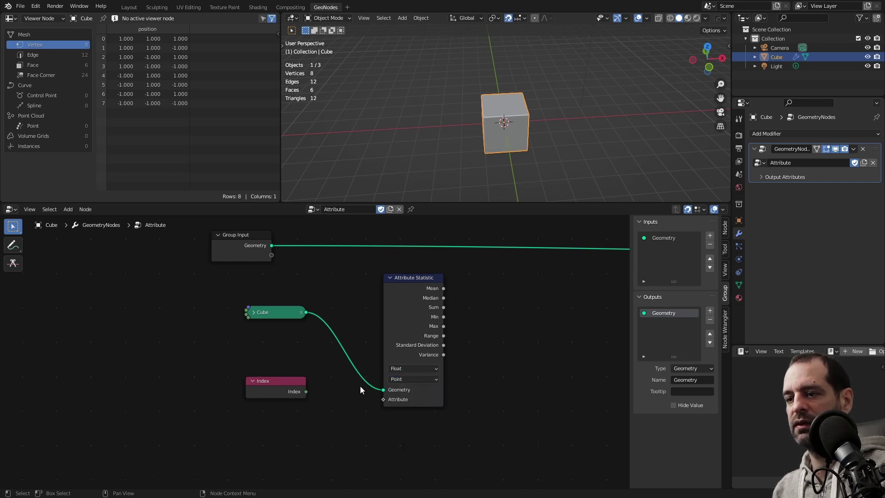
- Connect the Index output to Attribute Statistic's Attribute input, keeping the Float data type
{"action": "mouse_move", "coordinate": [306, 391]}
{"action": "left_mouse_down"}
{"action": "mouse_move", "coordinate": [384, 400]}
{"action": "mouse_move", "coordinate": [285, 417]}
{"action": "left_mouse_up"}
{"action": "left_click", "coordinate": [408, 367]}
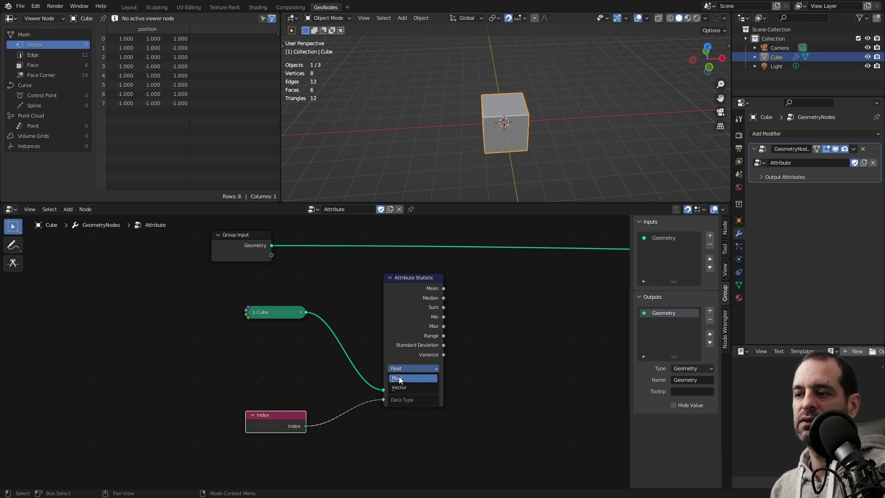
{"action": "left_click", "coordinate": [401, 369]}
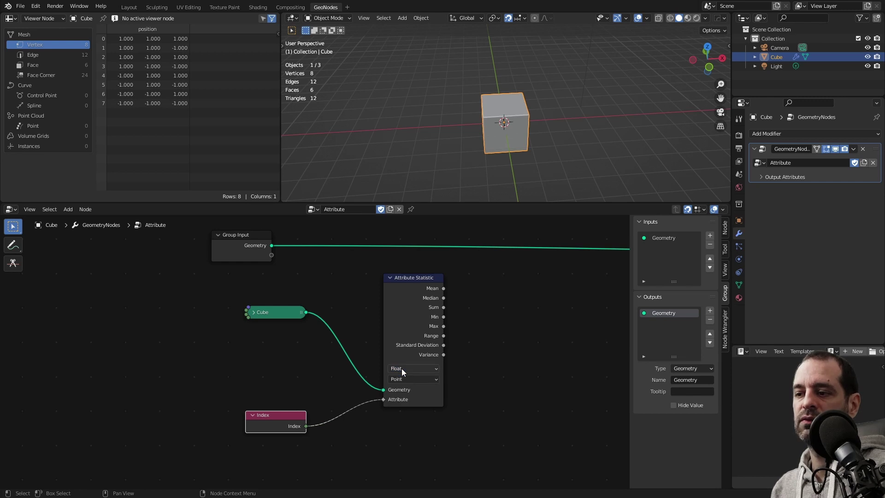
- Try the Vector data type, then revert to Float with Index still feeding Attribute
{"action": "left_click", "coordinate": [410, 368]}
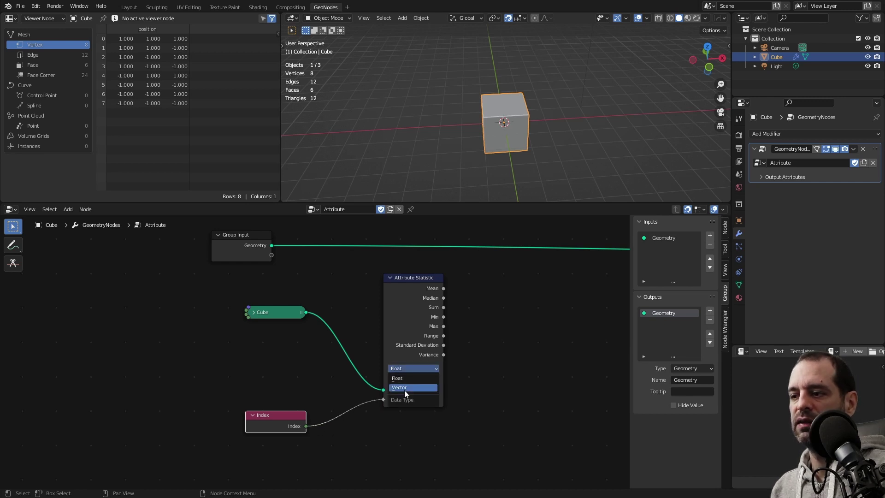
{"action": "left_click", "coordinate": [404, 390]}
{"action": "mouse_move", "coordinate": [383, 399]}
{"action": "left_mouse_down"}
{"action": "mouse_move", "coordinate": [362, 408]}
{"action": "mouse_move", "coordinate": [376, 399]}
{"action": "left_mouse_up"}
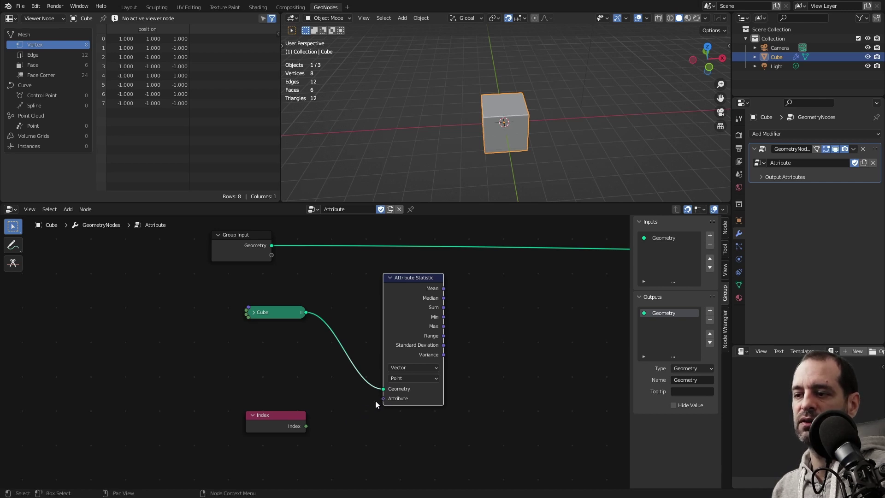
{"action": "mouse_move", "coordinate": [377, 400]}
{"action": "left_mouse_down"}
{"action": "mouse_move", "coordinate": [365, 415]}
{"action": "mouse_move", "coordinate": [305, 426]}
{"action": "left_mouse_up"}
{"action": "key", "text": "Home"}
{"action": "left_click_drag", "start_coordinate": [225, 336], "coordinate": [378, 458]}
- Move the Cube, Index and Attribute Statistic nodes left and lower Attribute Statistic slightly
{"action": "left_click_drag", "start_coordinate": [359, 399], "coordinate": [286, 348]}
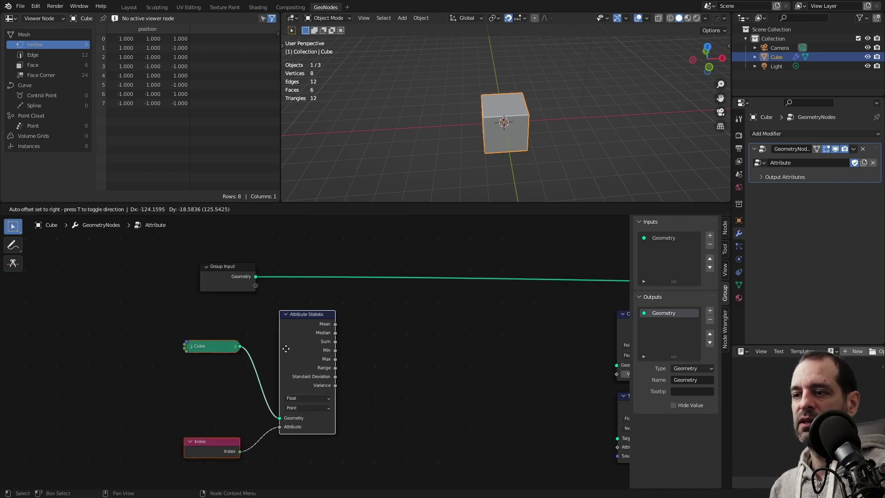
{"action": "left_click", "coordinate": [249, 346]}
{"action": "middle_click_drag", "start_coordinate": [322, 339], "coordinate": [411, 339]}
{"action": "left_click", "coordinate": [466, 335]}
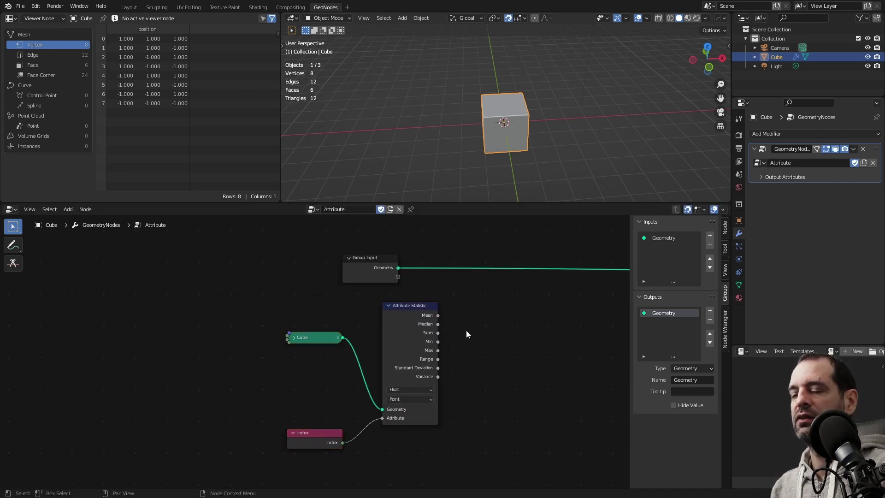
{"action": "mouse_move", "coordinate": [402, 322]}
{"action": "left_mouse_down"}
{"action": "mouse_move", "coordinate": [401, 346]}
{"action": "mouse_move", "coordinate": [401, 330]}
{"action": "left_mouse_up"}
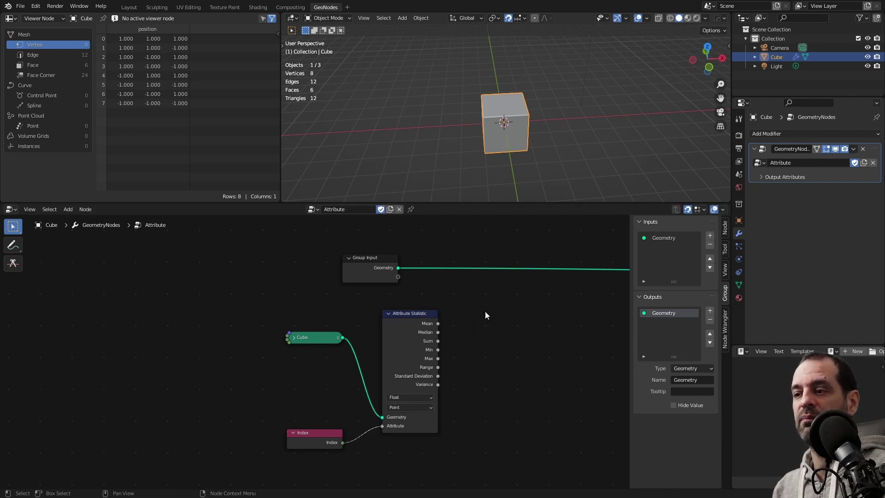
{"action": "scroll", "coordinate": [485, 333], "scroll_direction": "down", "scroll_amount": 1}
- Shift the three nodes and Group Input further left, nudging Attribute Statistic down
{"action": "left_click_drag", "start_coordinate": [331, 295], "coordinate": [495, 429]}
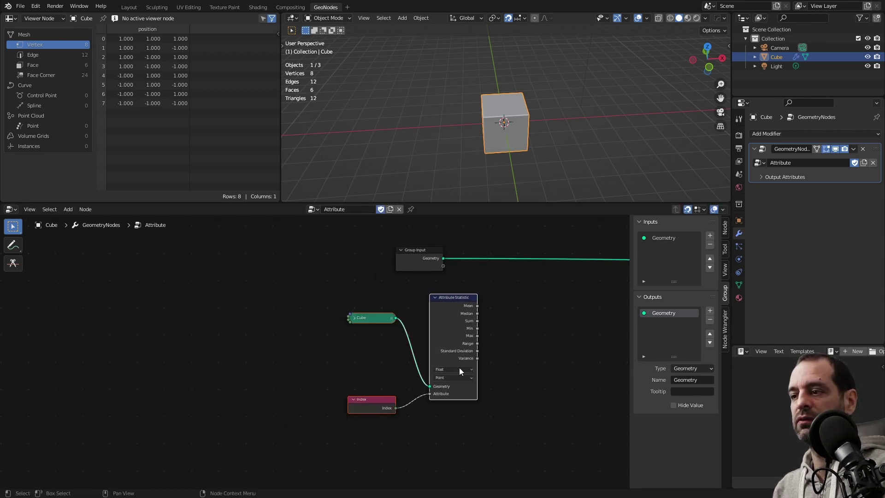
{"action": "key", "text": "g"}
{"action": "left_click", "coordinate": [364, 377]}
{"action": "left_click_drag", "start_coordinate": [420, 258], "coordinate": [358, 259]}
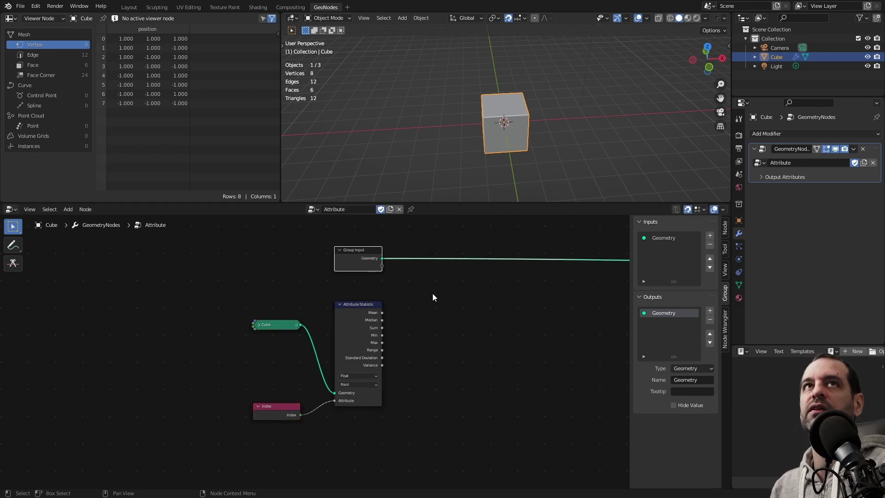
{"action": "scroll", "coordinate": [441, 322], "scroll_direction": "up", "scroll_amount": 1}
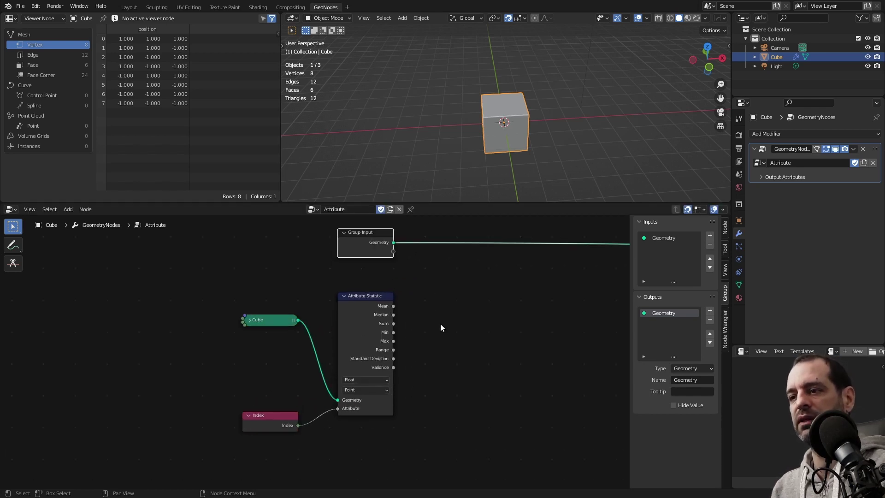
{"action": "left_click_drag", "start_coordinate": [386, 342], "coordinate": [396, 331]}
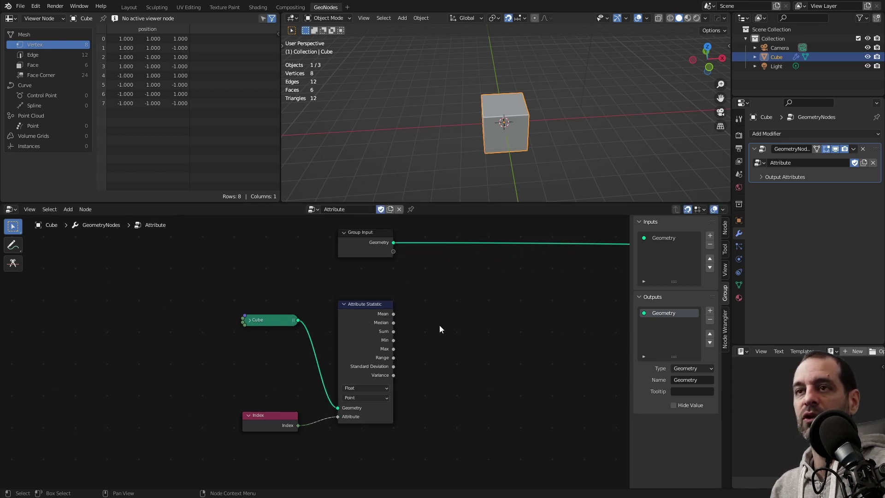
{"action": "scroll", "coordinate": [429, 324], "scroll_direction": "down", "scroll_amount": 1}
{"action": "middle_click_drag", "start_coordinate": [472, 342], "coordinate": [400, 316]}
{"action": "scroll", "coordinate": [375, 326], "scroll_direction": "up", "scroll_amount": 1}
{"action": "scroll", "coordinate": [404, 341], "scroll_direction": "up", "scroll_amount": 1}
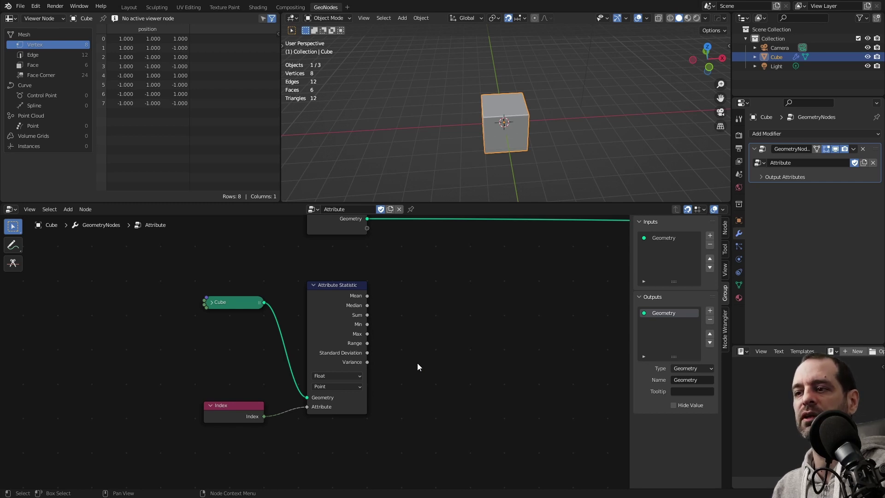
{"action": "scroll", "coordinate": [416, 363], "scroll_direction": "down", "scroll_amount": 1}
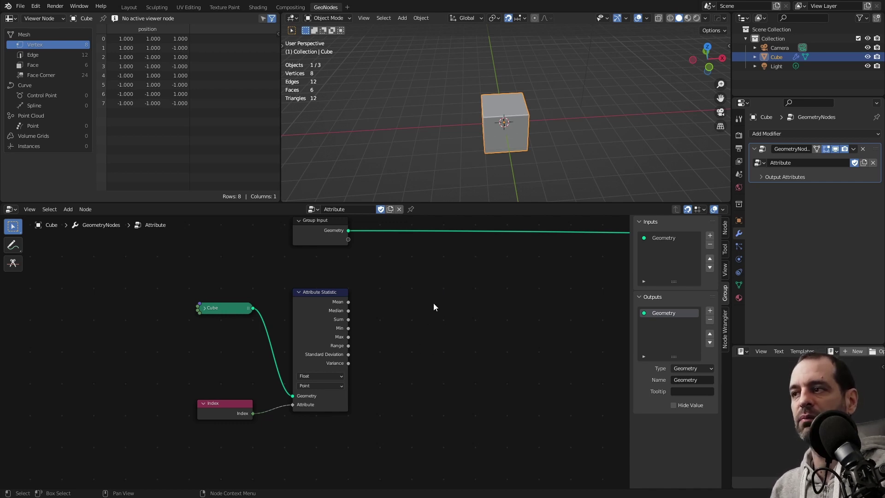
- Add a Viewer previewing the Index values, fed by the Cube geometry
{"action": "left_click_drag", "start_coordinate": [322, 300], "coordinate": [318, 313]}
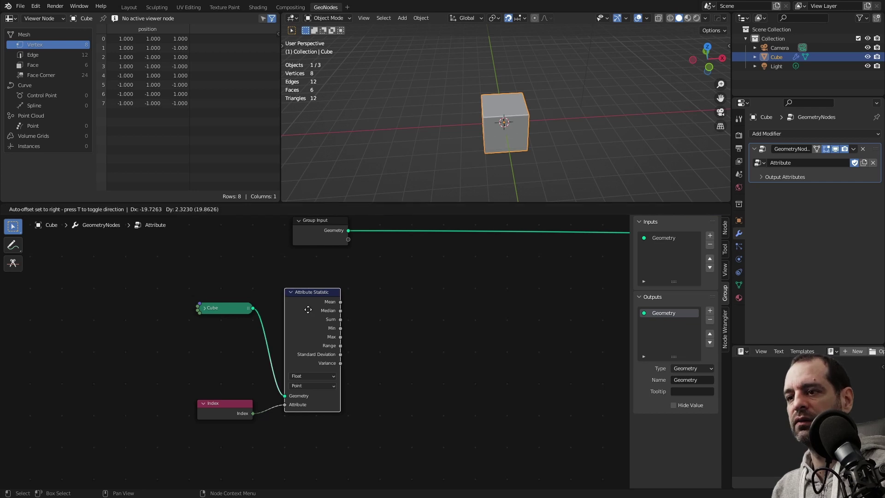
{"action": "scroll", "coordinate": [346, 328], "scroll_direction": "up", "scroll_amount": 1}
{"action": "left_click_drag", "start_coordinate": [220, 419], "coordinate": [214, 436]}
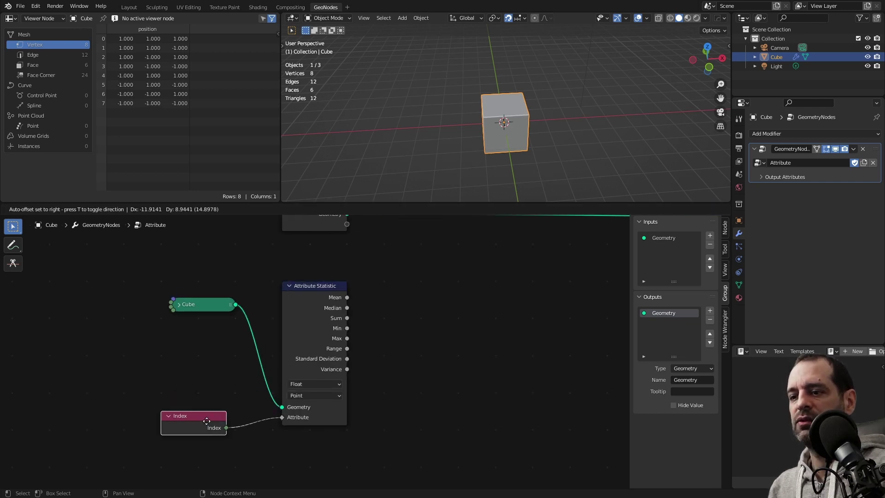
{"action": "left_click", "coordinate": [218, 441], "text": "ctrl+shift"}
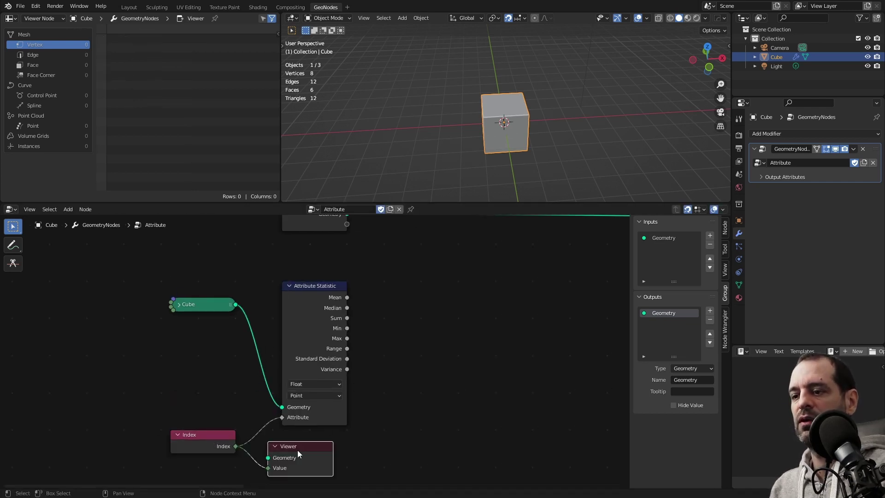
{"action": "mouse_move", "coordinate": [298, 450]}
{"action": "left_mouse_down"}
{"action": "mouse_move", "coordinate": [461, 318]}
{"action": "mouse_move", "coordinate": [461, 410]}
{"action": "left_mouse_up"}
{"action": "left_click", "coordinate": [198, 305], "text": "ctrl+shift"}
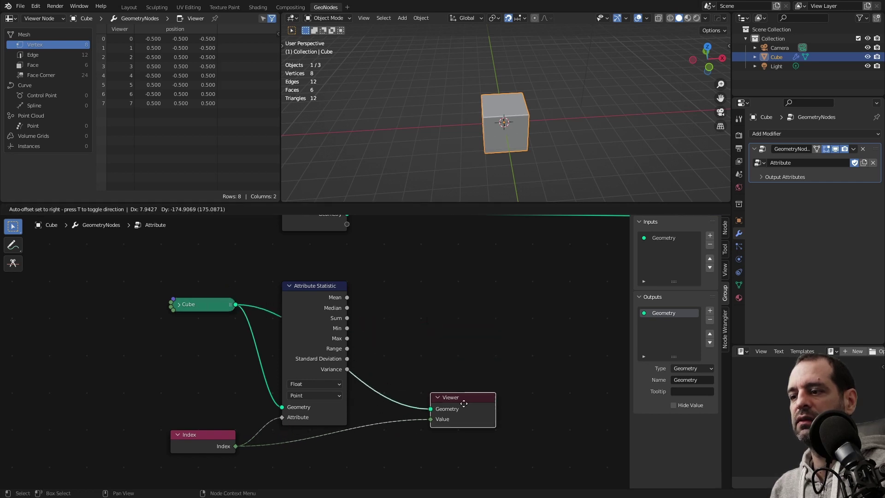
{"action": "left_click_drag", "start_coordinate": [347, 369], "coordinate": [431, 408]}
- Orbit the 3D view around the cube and nudge Attribute Statistic upward
{"action": "mouse_move", "coordinate": [441, 139]}
{"action": "middle_mouse_down"}
{"action": "mouse_move", "coordinate": [427, 118]}
{"action": "mouse_move", "coordinate": [452, 58]}
{"action": "middle_mouse_up"}
{"action": "middle_click_drag", "start_coordinate": [513, 97], "coordinate": [455, 63]}
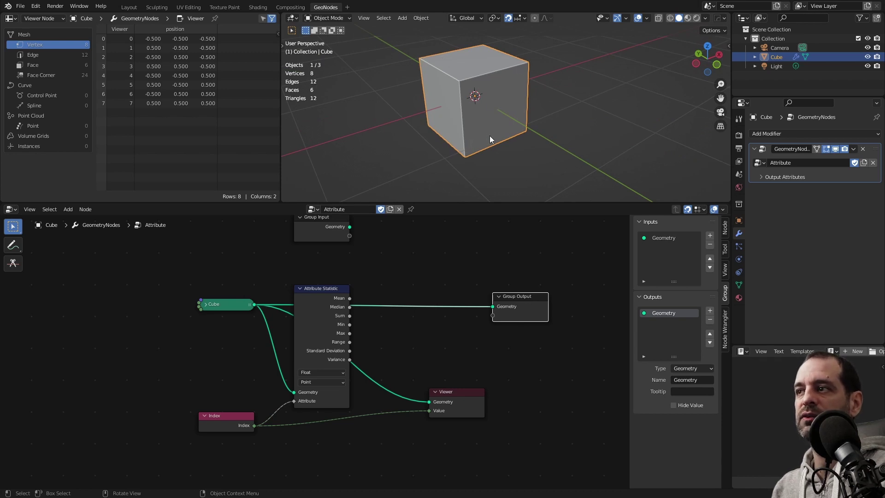
{"action": "middle_click_drag", "start_coordinate": [489, 136], "coordinate": [451, 166]}
{"action": "scroll", "coordinate": [315, 266], "scroll_direction": "up", "scroll_amount": 1}
{"action": "left_click_drag", "start_coordinate": [319, 304], "coordinate": [319, 296]}
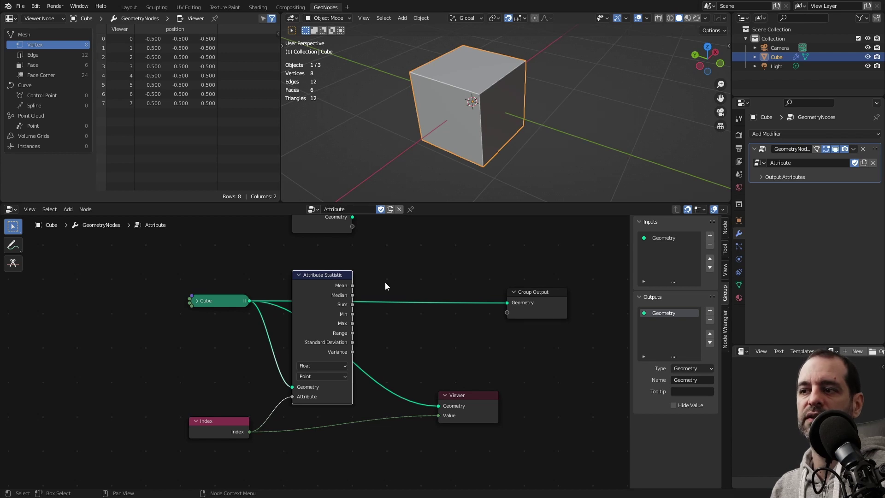
{"action": "middle_click_drag", "start_coordinate": [385, 282], "coordinate": [338, 283]}
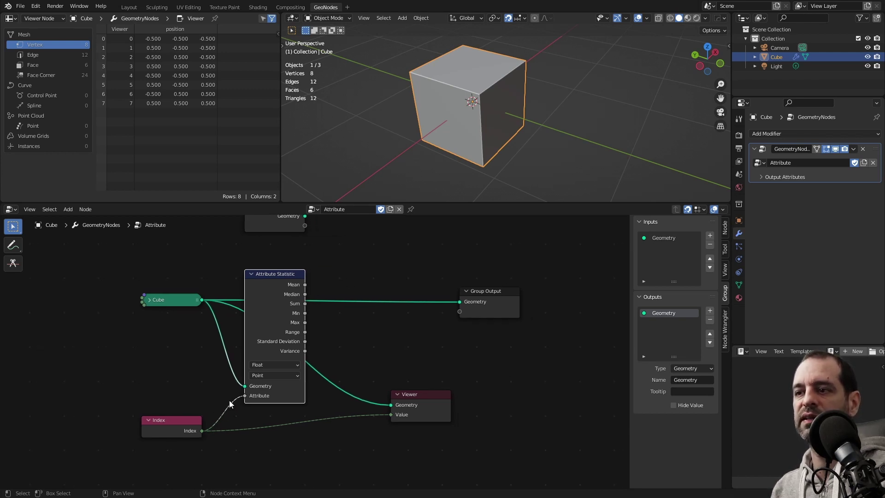
- Link Attribute Statistic's Mean into the empty Group Output socket, creating a Mean output
{"action": "scroll", "coordinate": [340, 312], "scroll_direction": "up", "scroll_amount": 1}
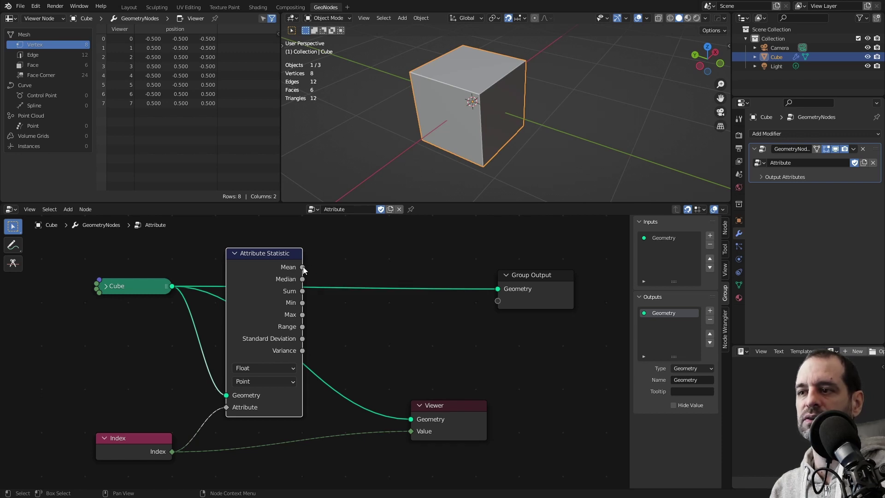
{"action": "left_click_drag", "start_coordinate": [303, 267], "coordinate": [498, 300]}
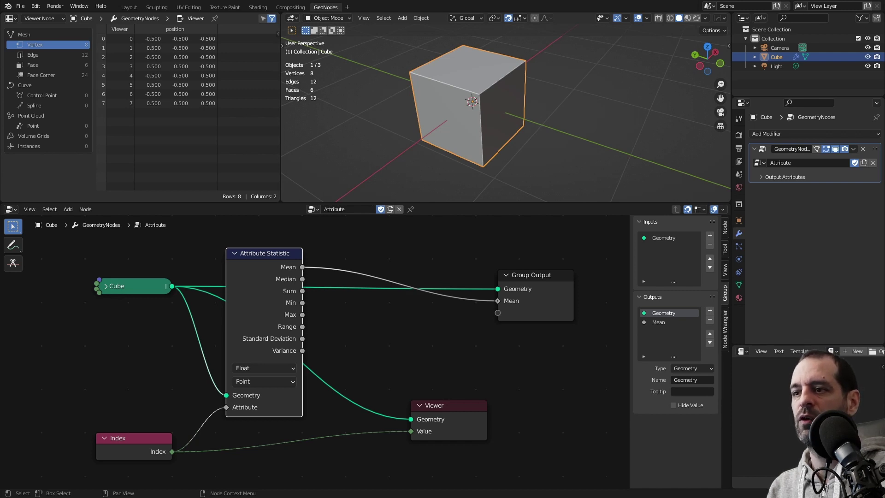
- Send the Median statistic to the Mean group output and tuck the Index node aside
{"action": "left_click_drag", "start_coordinate": [302, 279], "coordinate": [501, 301]}
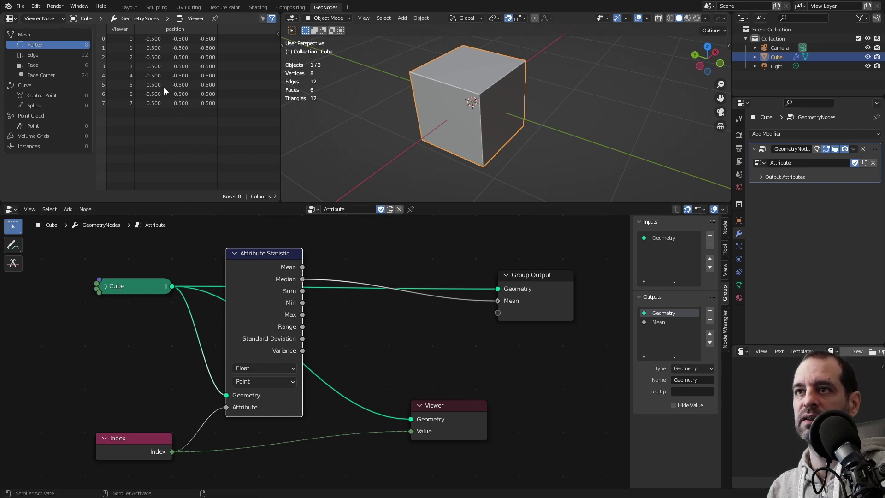
{"action": "scroll", "coordinate": [144, 364], "scroll_direction": "up", "scroll_amount": 1}
{"action": "left_click_drag", "start_coordinate": [140, 440], "coordinate": [129, 429]}
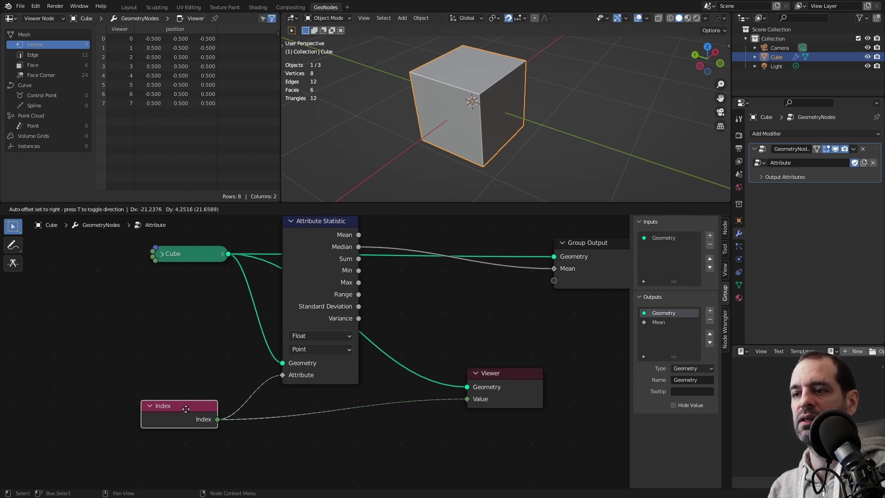
{"action": "scroll", "coordinate": [299, 272], "scroll_direction": "down", "scroll_amount": 1}
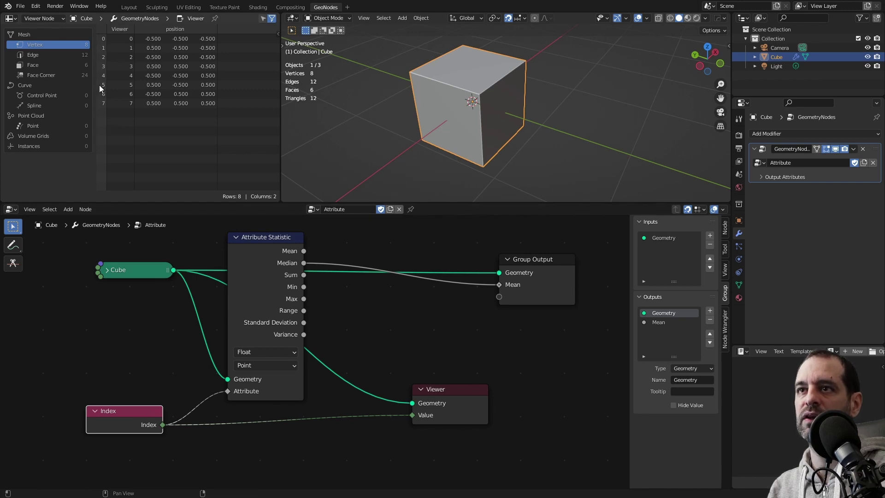
{"action": "middle_click_drag", "start_coordinate": [210, 251], "coordinate": [260, 227]}
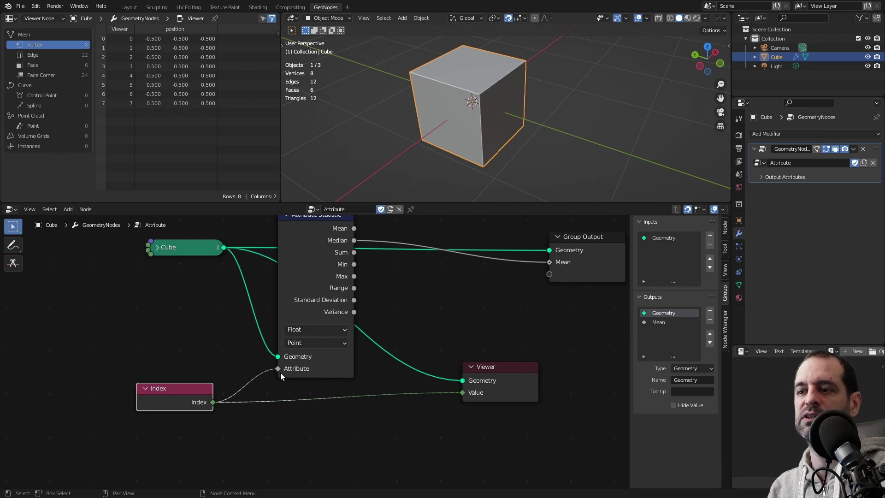
{"action": "scroll", "coordinate": [194, 308], "scroll_direction": "down", "scroll_amount": 1}
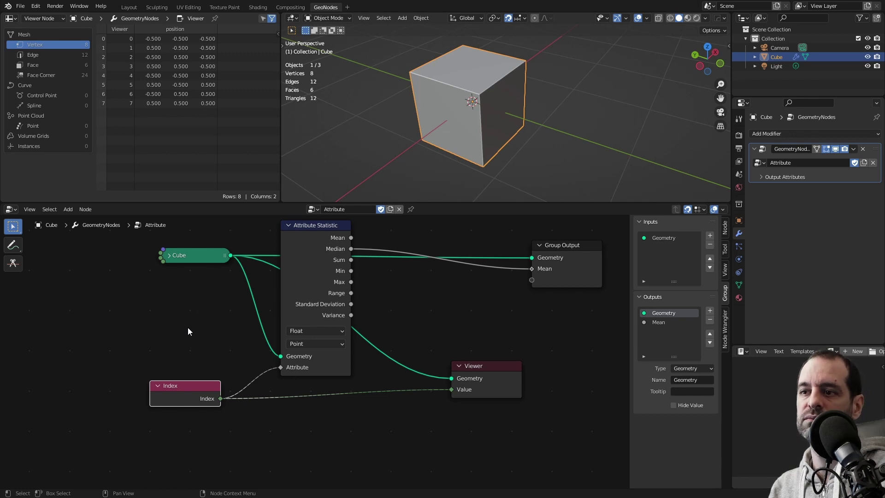
- Switch the Mean output to Sum, then Min, Max and Range in turn
{"action": "mouse_move", "coordinate": [351, 260]}
{"action": "left_mouse_down"}
{"action": "mouse_move", "coordinate": [531, 301]}
{"action": "mouse_move", "coordinate": [532, 285]}
{"action": "left_mouse_up"}
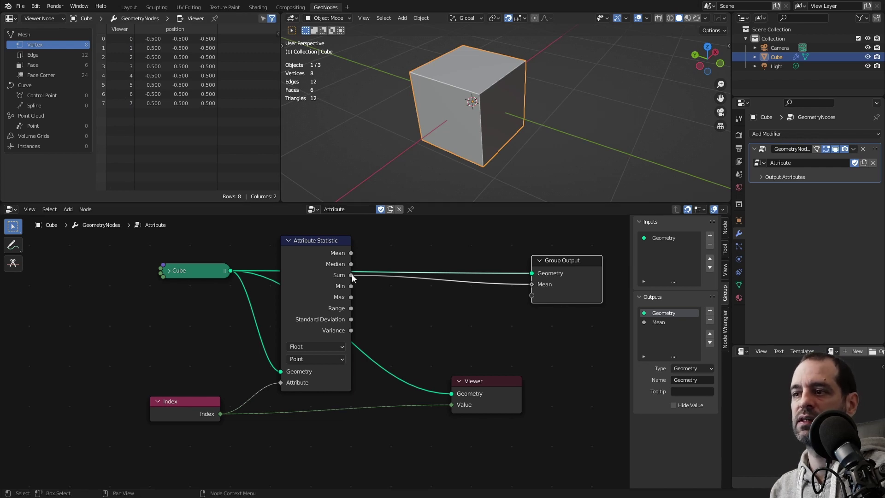
{"action": "middle_click_drag", "start_coordinate": [351, 289], "coordinate": [344, 286]}
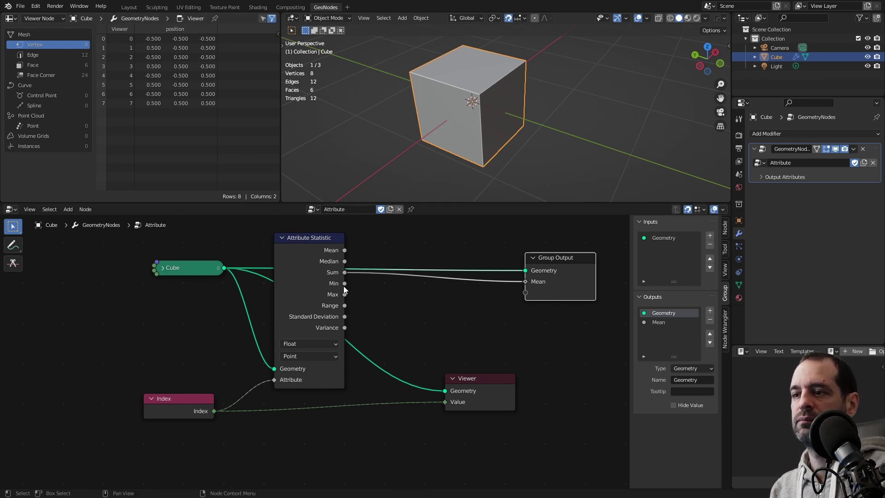
{"action": "left_click_drag", "start_coordinate": [345, 284], "coordinate": [528, 282]}
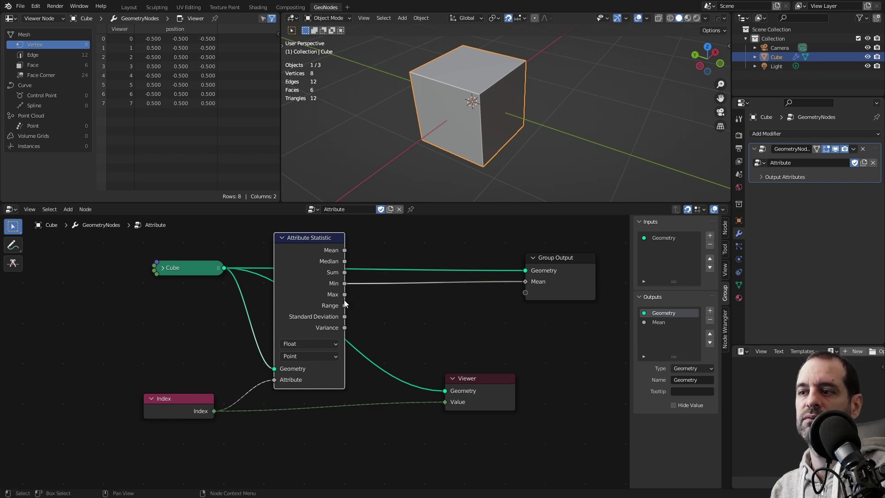
{"action": "left_click_drag", "start_coordinate": [344, 294], "coordinate": [518, 283]}
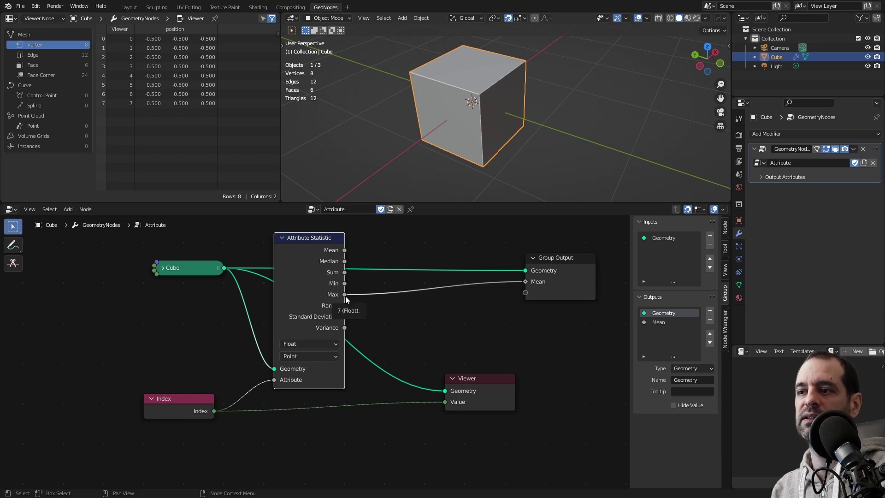
{"action": "middle_click_drag", "start_coordinate": [389, 322], "coordinate": [380, 307]}
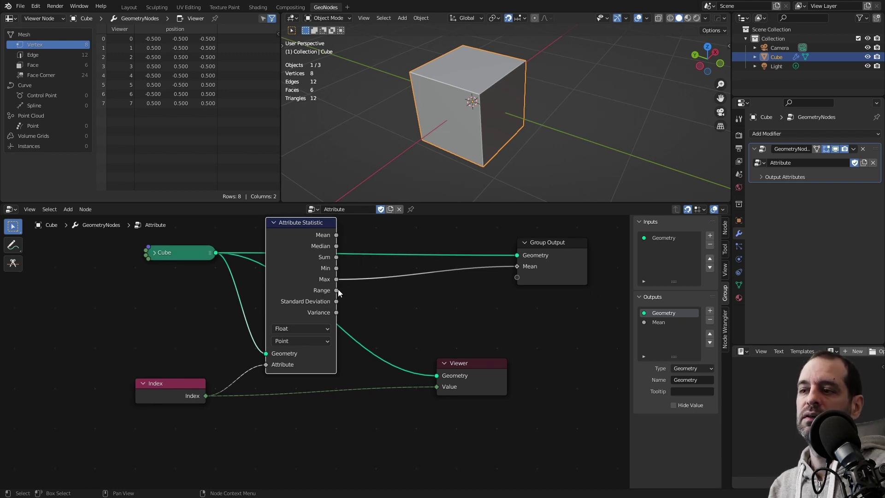
{"action": "left_click_drag", "start_coordinate": [337, 290], "coordinate": [518, 268]}
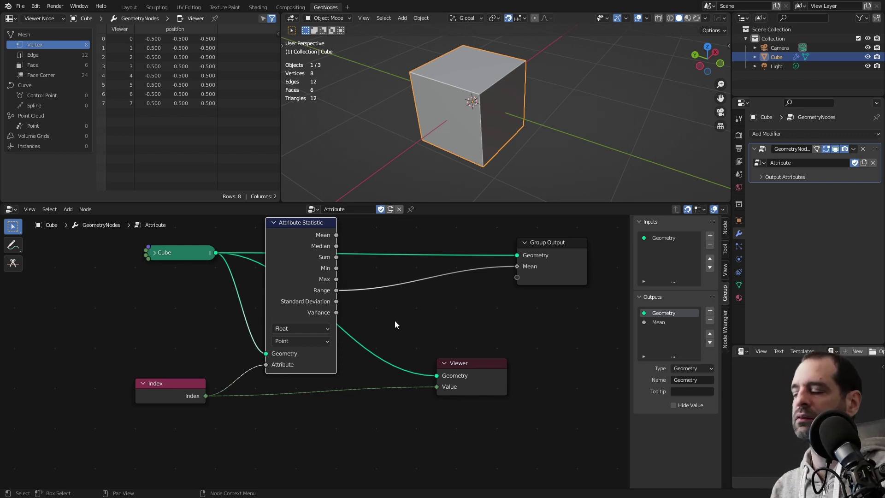
- Frame all nodes and cut the link into the Mean output
{"action": "key", "text": "Home"}
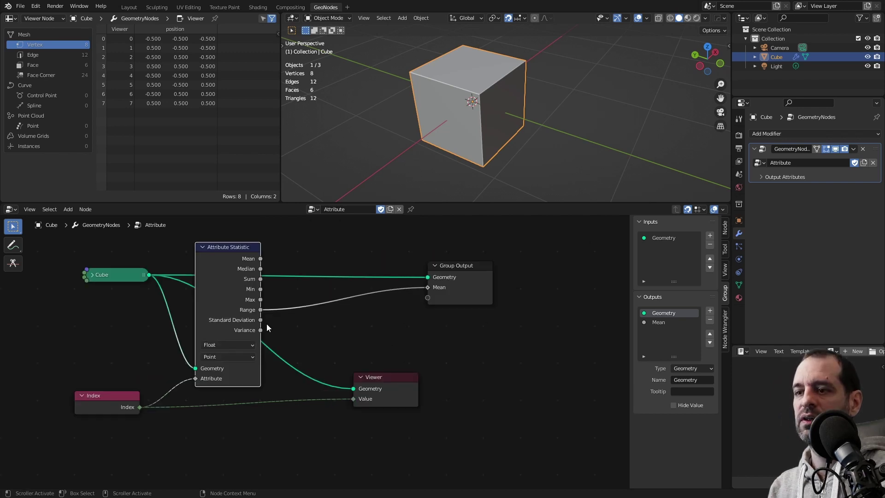
{"action": "scroll", "coordinate": [268, 328], "scroll_direction": "up", "scroll_amount": 1}
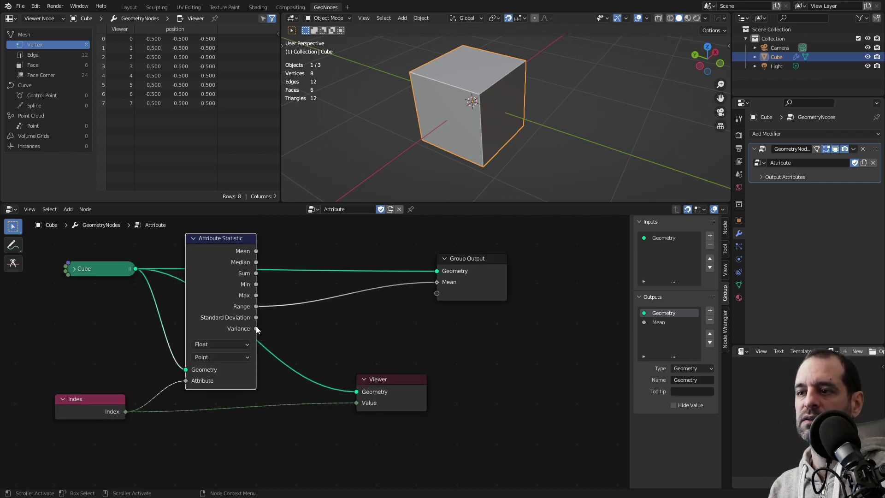
{"action": "middle_click_drag", "start_coordinate": [308, 322], "coordinate": [341, 318]}
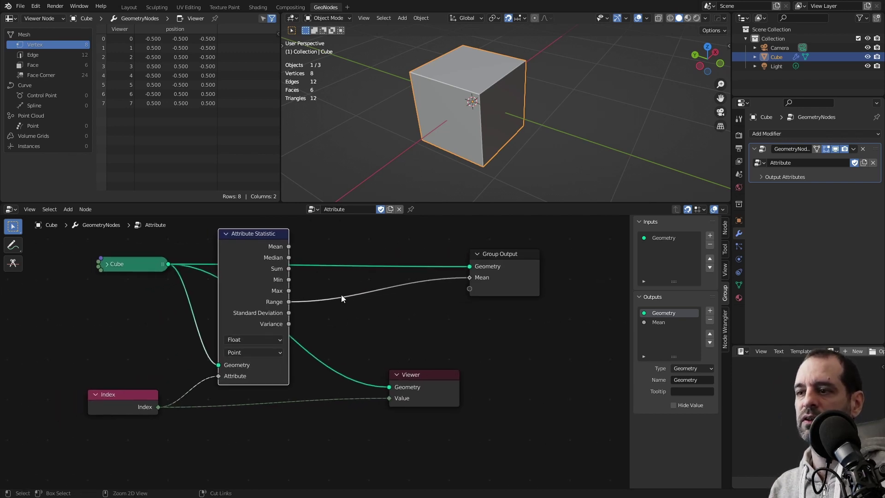
{"action": "right_click_drag", "start_coordinate": [342, 295], "coordinate": [343, 306], "text": "ctrl"}
{"action": "scroll", "coordinate": [362, 293], "scroll_direction": "up", "scroll_amount": 1}
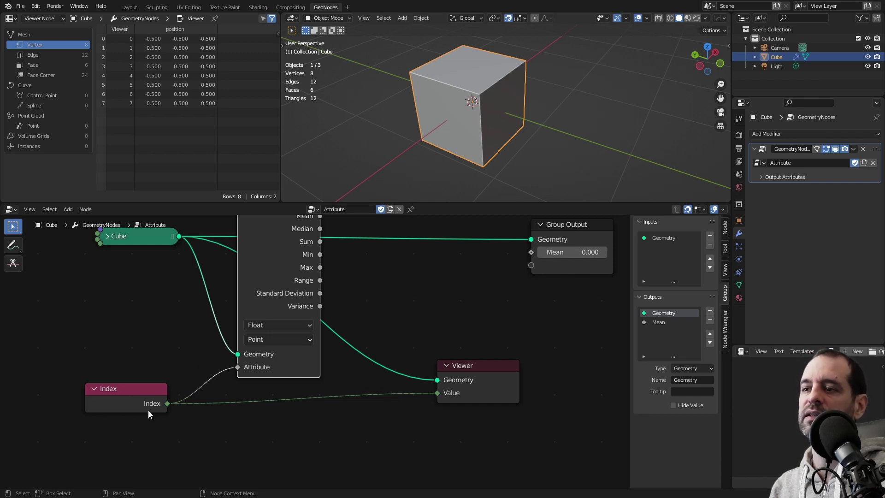
{"action": "scroll", "coordinate": [161, 396], "scroll_direction": "down", "scroll_amount": 2}
{"action": "scroll", "coordinate": [276, 337], "scroll_direction": "up", "scroll_amount": 2}
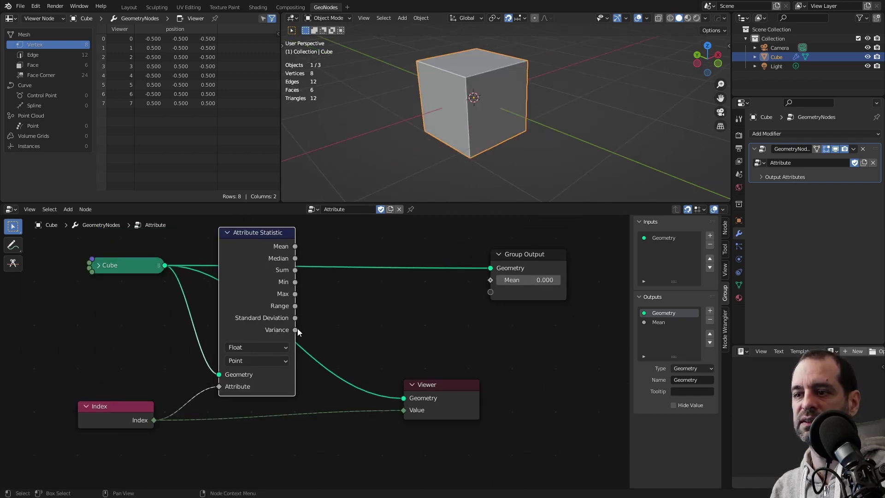
{"action": "scroll", "coordinate": [380, 317], "scroll_direction": "down", "scroll_amount": 1}
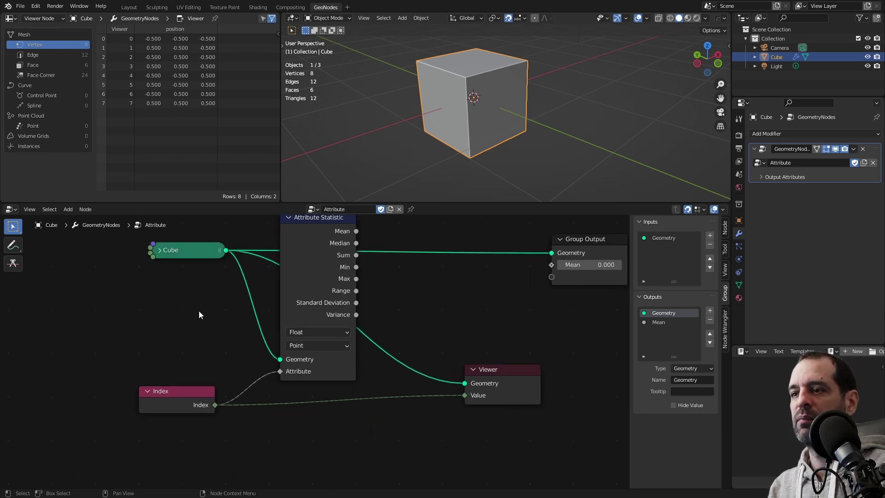
{"action": "scroll", "coordinate": [312, 305], "scroll_direction": "down", "scroll_amount": 2}
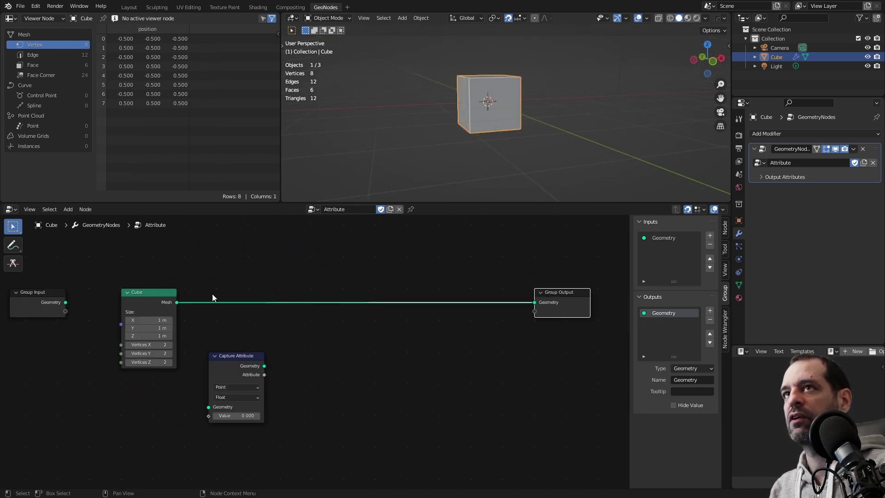
- Reposition the Cube and Capture Attribute nodes and orbit the cube view
{"action": "left_click", "coordinate": [175, 303]}
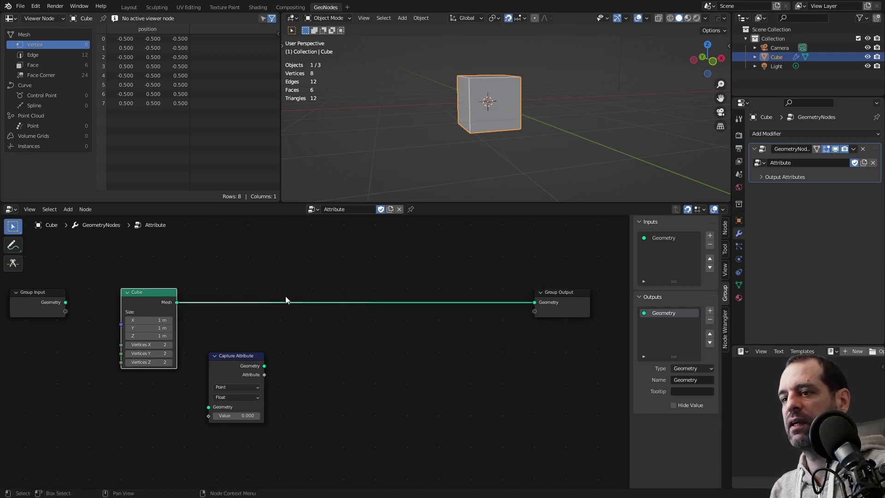
{"action": "middle_click_drag", "start_coordinate": [222, 305], "coordinate": [272, 295]}
{"action": "left_click_drag", "start_coordinate": [209, 292], "coordinate": [204, 288]}
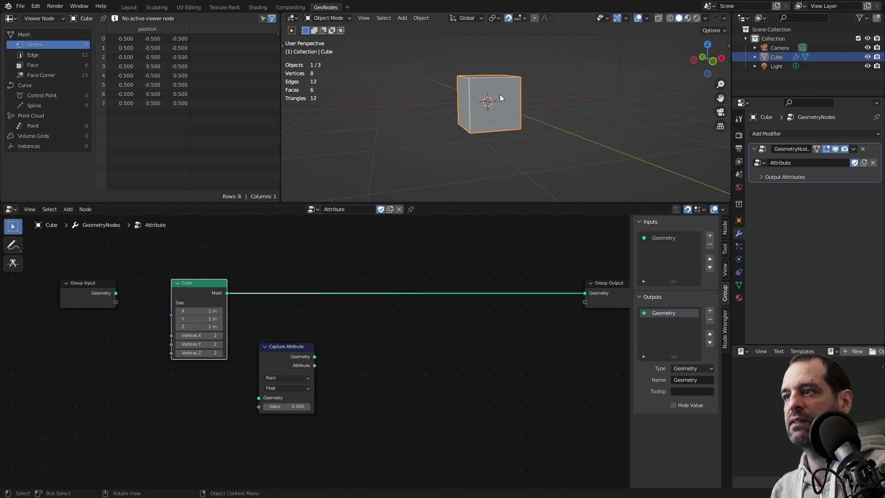
{"action": "middle_click_drag", "start_coordinate": [500, 94], "coordinate": [510, 111]}
{"action": "middle_click_drag", "start_coordinate": [249, 311], "coordinate": [253, 314]}
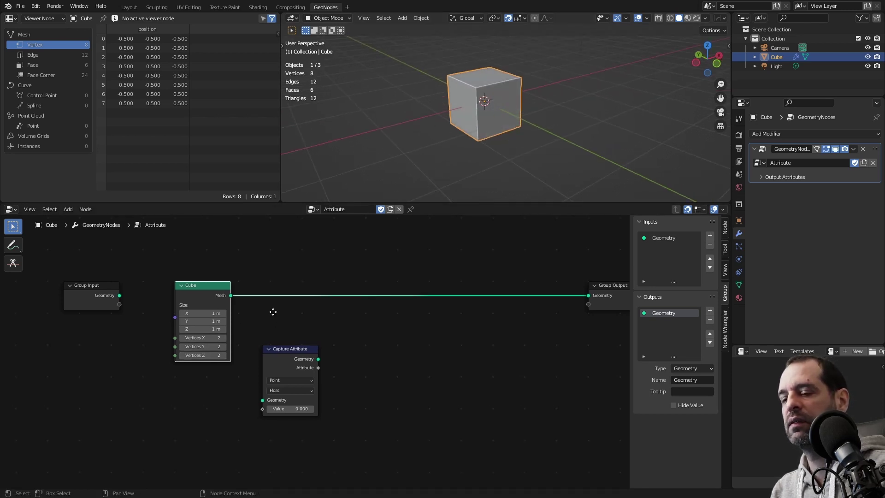
{"action": "left_click_drag", "start_coordinate": [293, 359], "coordinate": [292, 391]}
- Insert a Set Position node between Cube and Group Output with Offset Z 0.5 m
{"action": "key", "text": "shift+a"}
{"action": "left_click", "coordinate": [325, 266]}
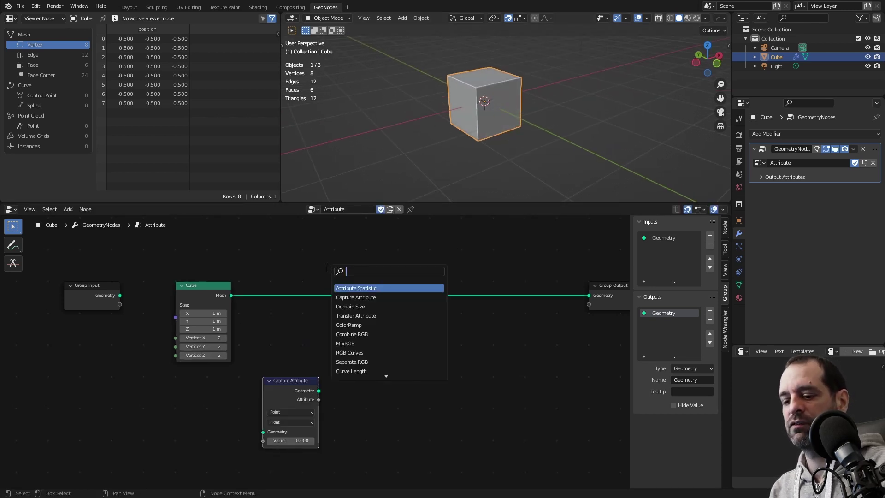
{"action": "type", "text": "tr"}
{"action": "key", "text": "Return"}
{"action": "left_click", "coordinate": [439, 352]}
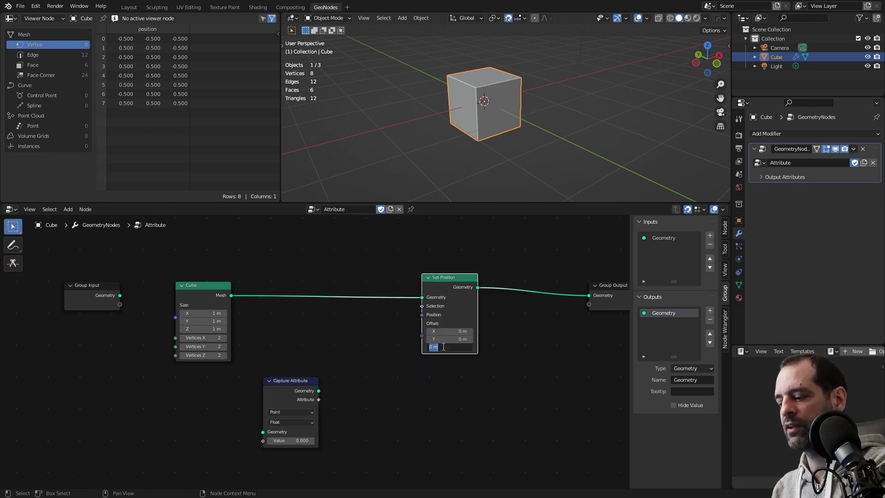
{"action": "type", "text": "0.5"}
{"action": "key", "text": "Return"}
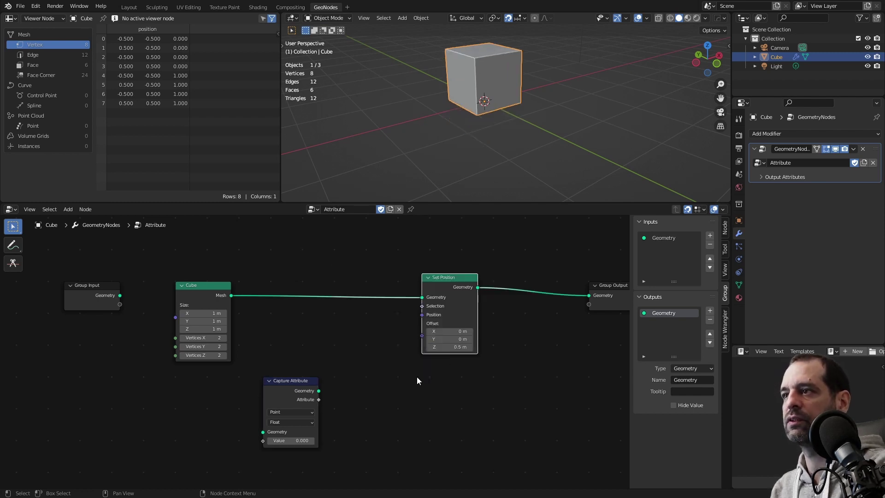
- Inspect the raised cube from a lower angle and select the Set Position node
{"action": "middle_click_drag", "start_coordinate": [475, 145], "coordinate": [506, 101]}
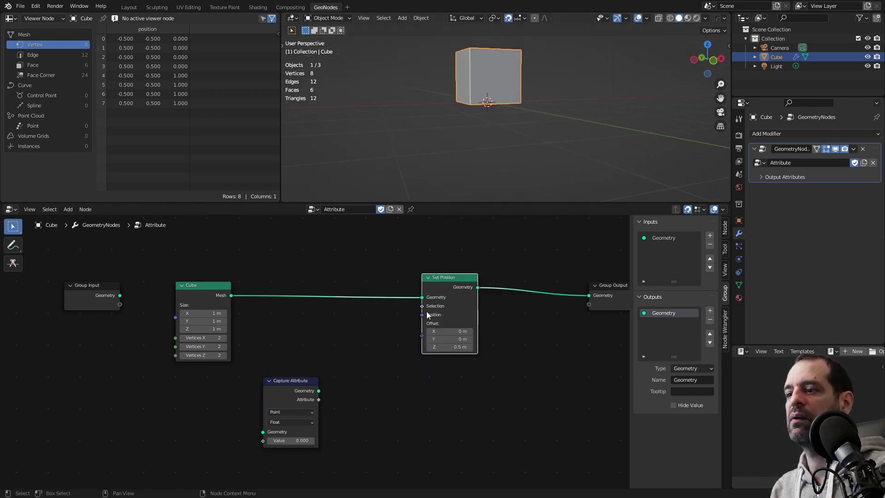
{"action": "middle_click_drag", "start_coordinate": [364, 311], "coordinate": [383, 312]}
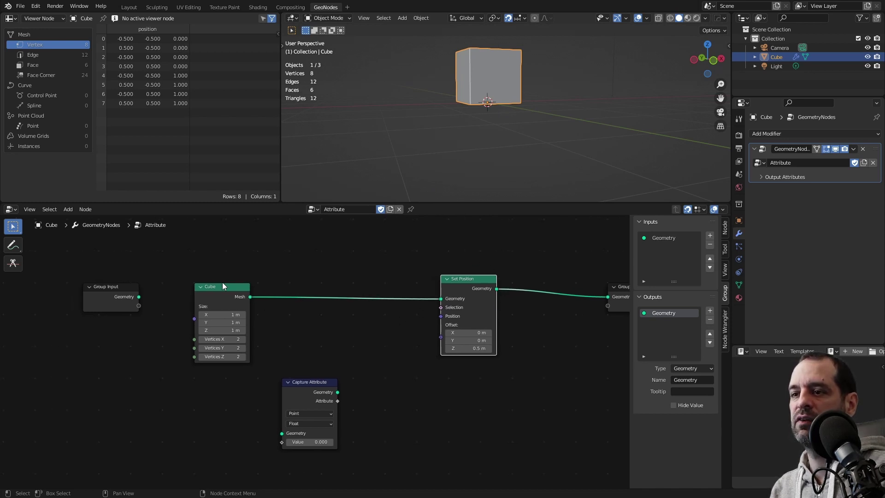
{"action": "middle_click_drag", "start_coordinate": [265, 318], "coordinate": [315, 330]}
{"action": "left_click", "coordinate": [295, 308]}
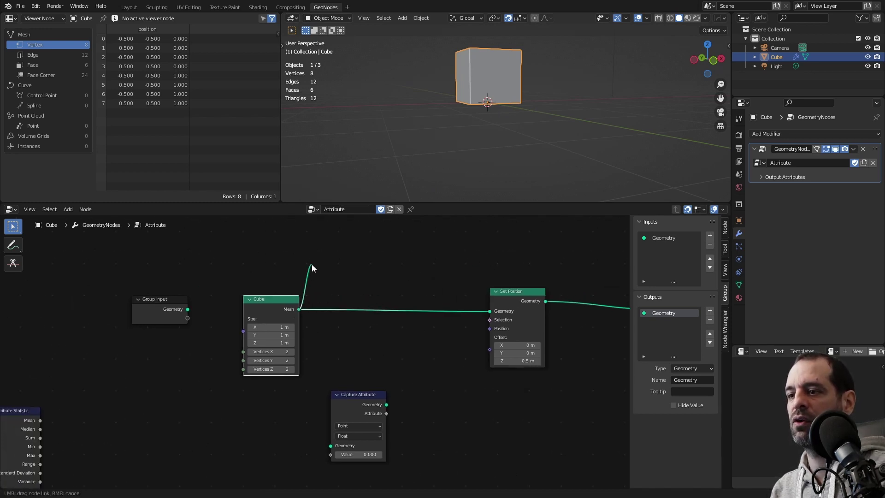
{"action": "left_click_drag", "start_coordinate": [300, 309], "coordinate": [331, 274]}
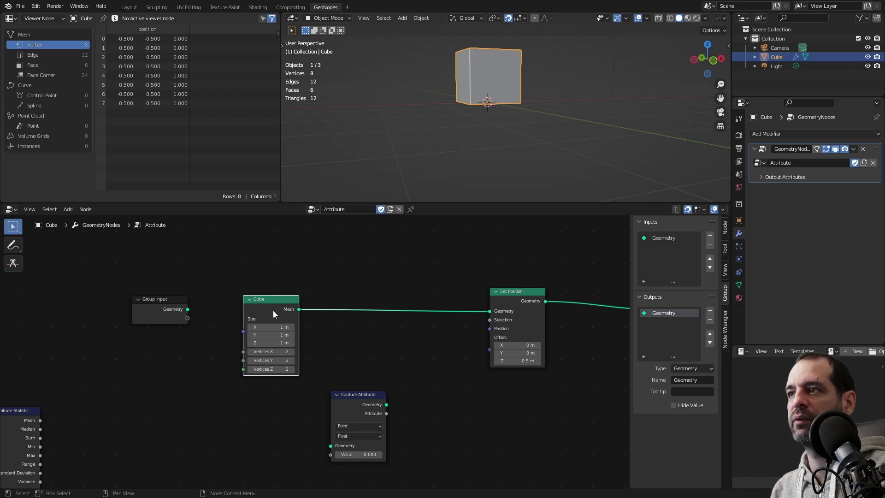
{"action": "left_click", "coordinate": [541, 316]}
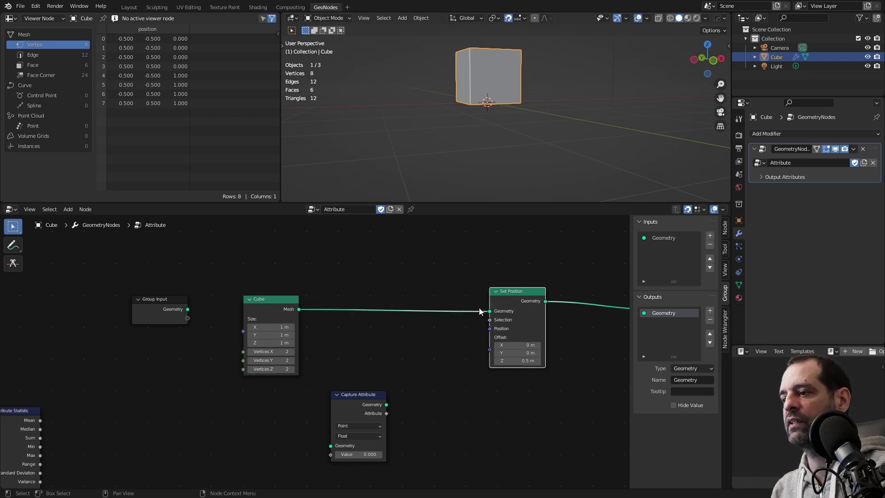
{"action": "middle_click_drag", "start_coordinate": [519, 302], "coordinate": [405, 302]}
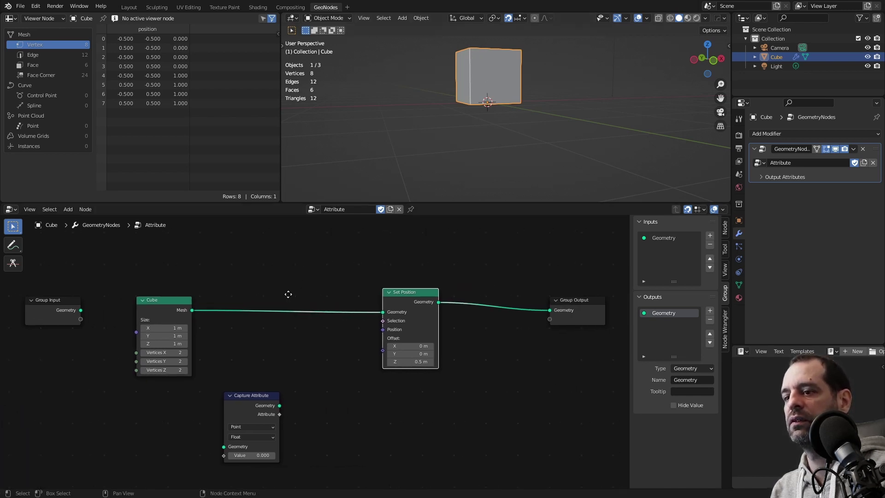
- Duplicate the Set Position node and set the copy's Offset Z to 0
{"action": "scroll", "coordinate": [289, 295], "scroll_direction": "up", "scroll_amount": 1}
{"action": "key", "text": "shift+a"}
{"action": "left_click", "coordinate": [380, 281]}
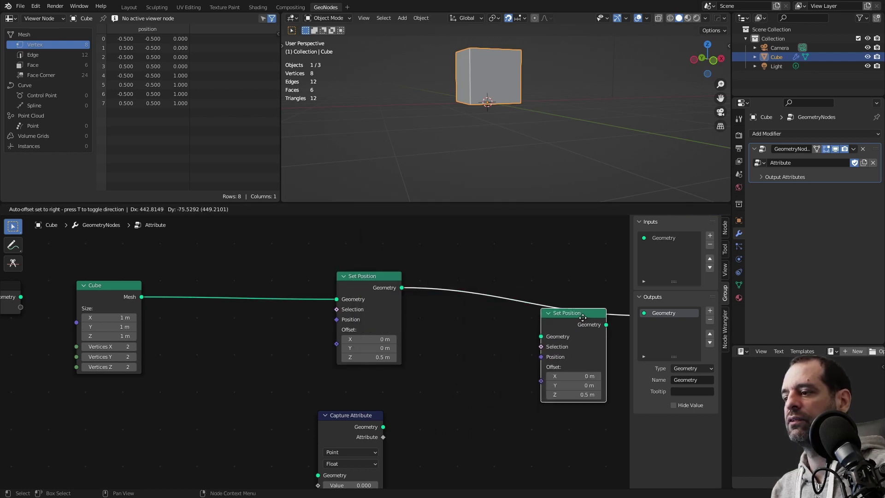
{"action": "left_click", "coordinate": [511, 362]}
{"action": "left_click", "coordinate": [501, 432]}
{"action": "type", "text": "0"}
{"action": "key", "text": "Return"}
- Insert the second Set Position before Group Output and tidy the node layout
{"action": "middle_click_drag", "start_coordinate": [434, 378], "coordinate": [414, 336]}
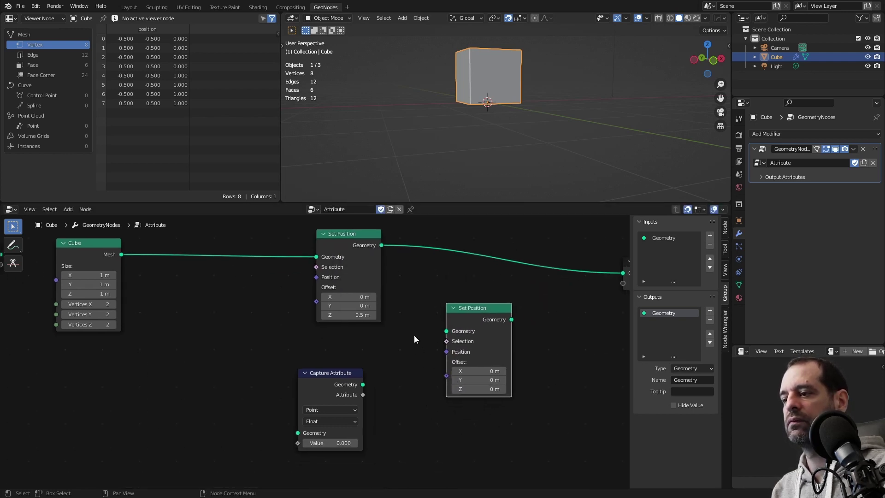
{"action": "left_click_drag", "start_coordinate": [468, 319], "coordinate": [532, 272]}
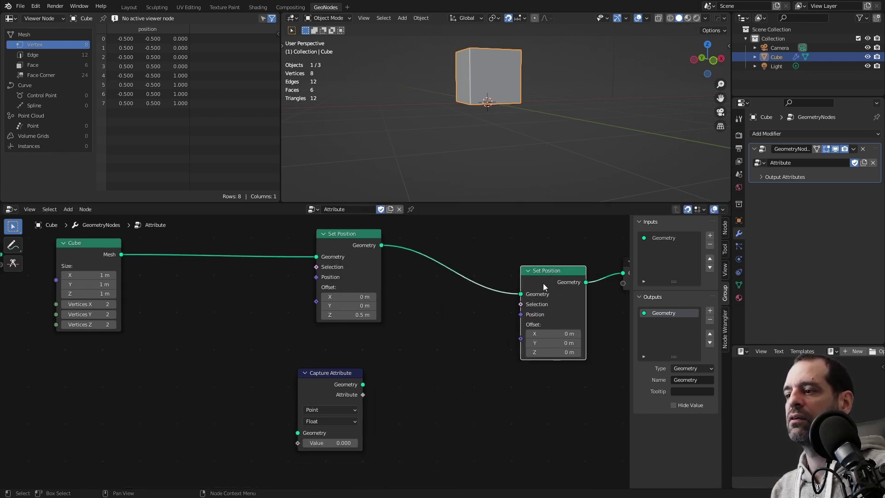
{"action": "scroll", "coordinate": [507, 286], "scroll_direction": "down", "scroll_amount": 2}
{"action": "left_click_drag", "start_coordinate": [486, 290], "coordinate": [511, 314]}
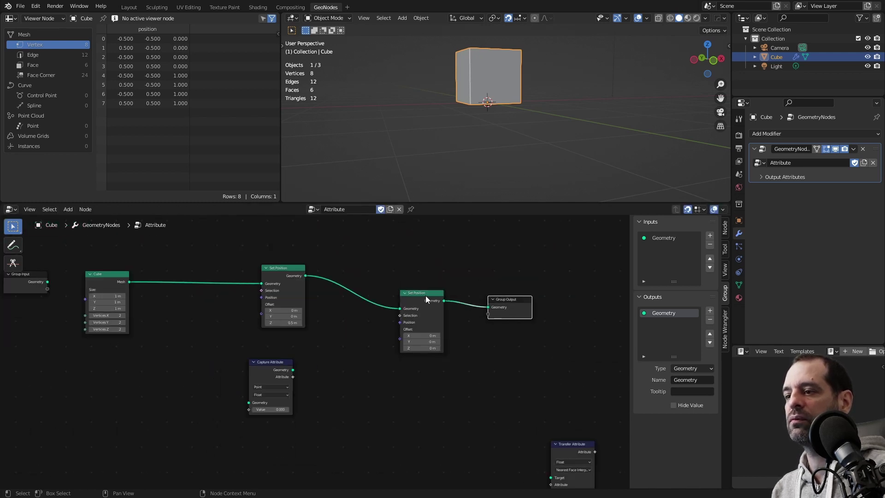
{"action": "left_click_drag", "start_coordinate": [425, 295], "coordinate": [437, 301]}
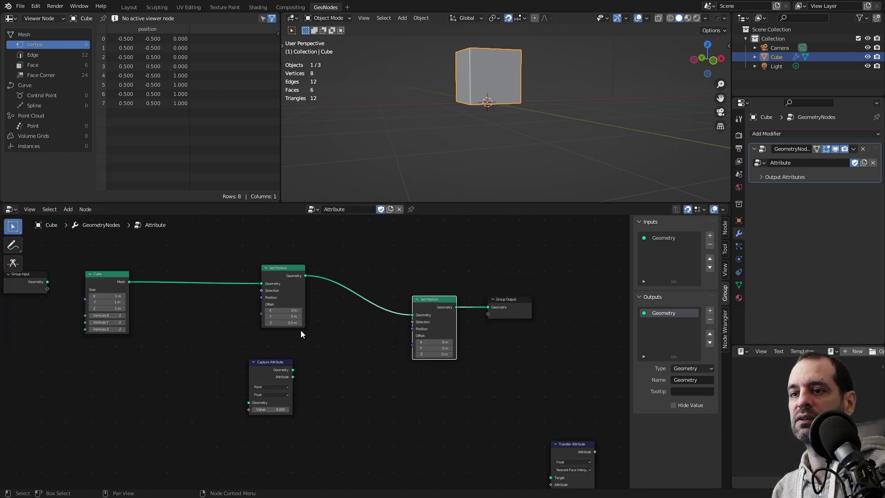
{"action": "middle_click_drag", "start_coordinate": [301, 330], "coordinate": [337, 318]}
{"action": "left_click", "coordinate": [156, 266]}
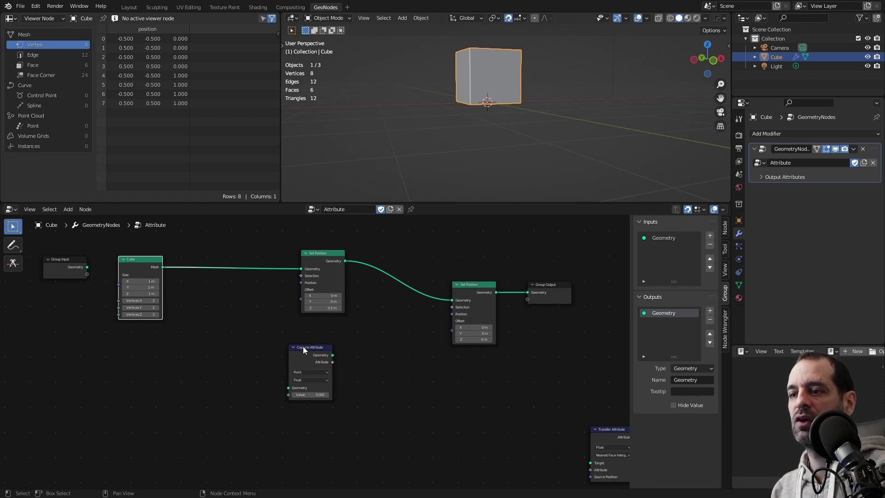
- Add a Position node from the search and place it near the Set Position chain
{"action": "key", "text": "shift+a"}
{"action": "left_click", "coordinate": [270, 291]}
{"action": "type", "text": "p"}
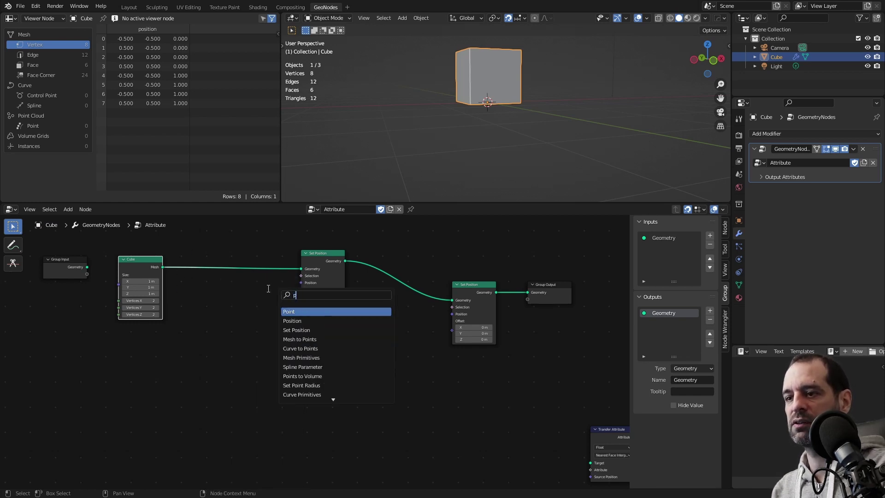
{"action": "type", "text": "os"}
{"action": "key", "text": "Return"}
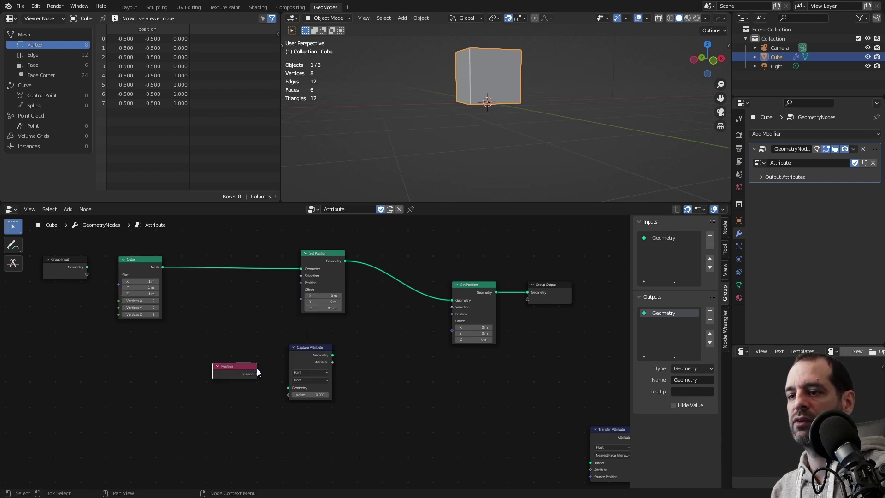
{"action": "left_click_drag", "start_coordinate": [258, 375], "coordinate": [451, 313]}
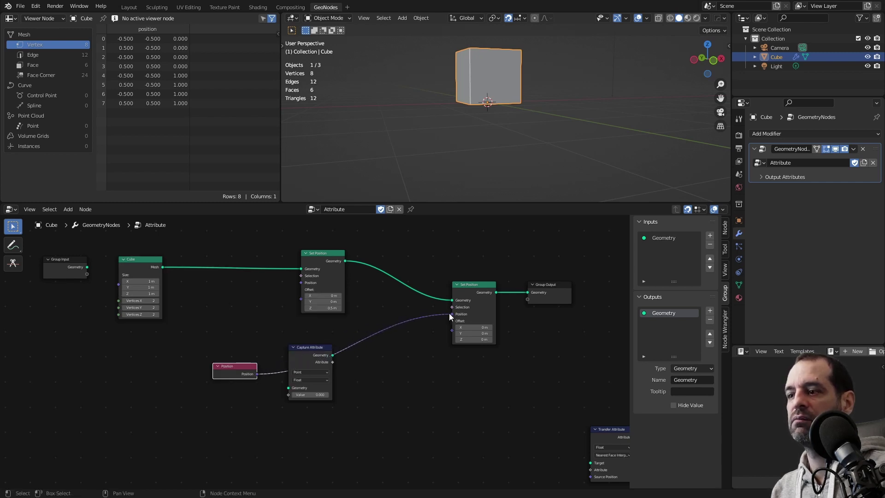
{"action": "left_click_drag", "start_coordinate": [311, 347], "coordinate": [349, 390], "text": "alt"}
{"action": "left_click_drag", "start_coordinate": [225, 375], "coordinate": [301, 363]}
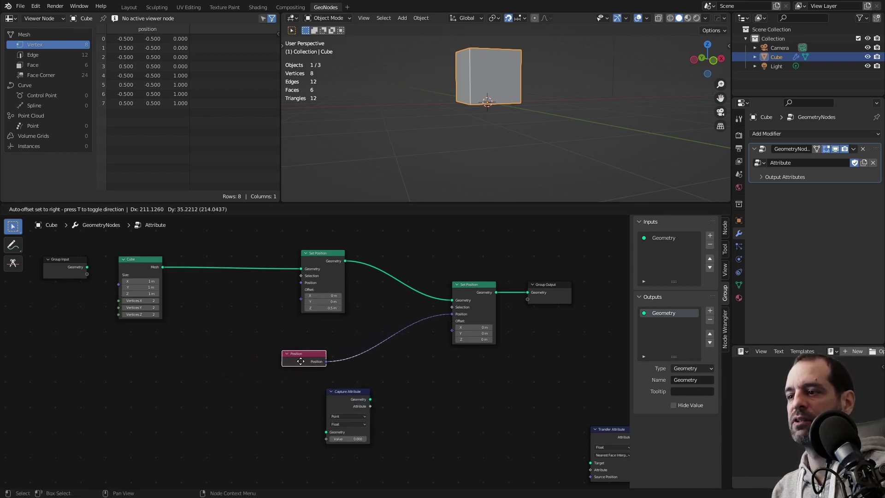
- Drop Capture Attribute onto the Cube–Set Position link and move Position beside the Cube
{"action": "scroll", "coordinate": [493, 305], "scroll_direction": "up", "scroll_amount": 2}
{"action": "middle_click_drag", "start_coordinate": [516, 284], "coordinate": [432, 304]}
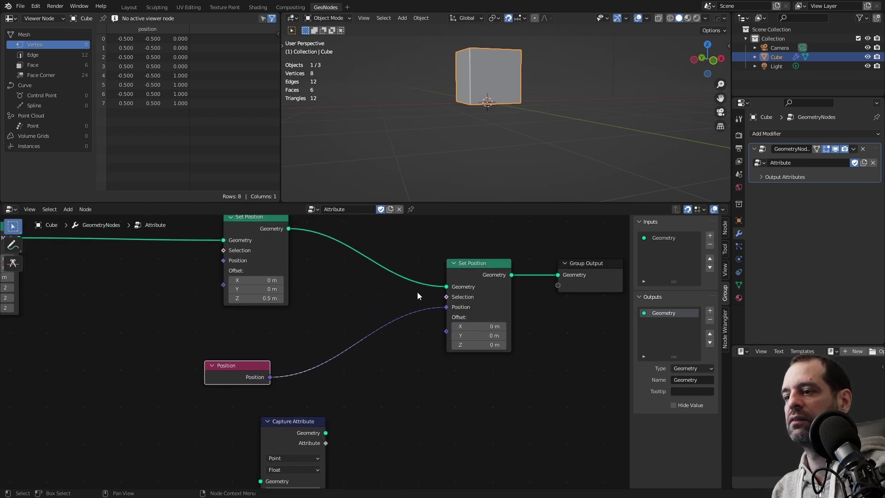
{"action": "scroll", "coordinate": [339, 334], "scroll_direction": "down", "scroll_amount": 2}
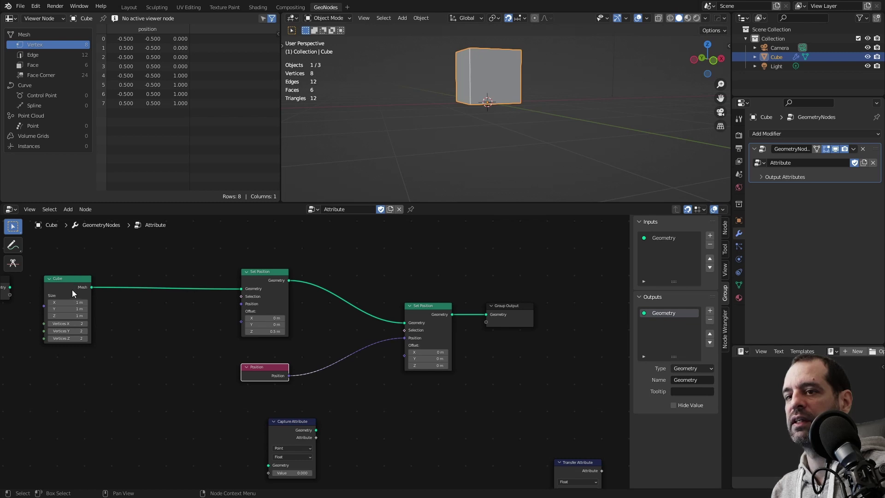
{"action": "middle_click_drag", "start_coordinate": [281, 433], "coordinate": [308, 418]}
{"action": "left_click_drag", "start_coordinate": [308, 418], "coordinate": [171, 302]}
{"action": "middle_click_drag", "start_coordinate": [128, 377], "coordinate": [229, 380]}
{"action": "left_click_drag", "start_coordinate": [278, 309], "coordinate": [266, 286]}
{"action": "left_click_drag", "start_coordinate": [373, 360], "coordinate": [177, 353]}
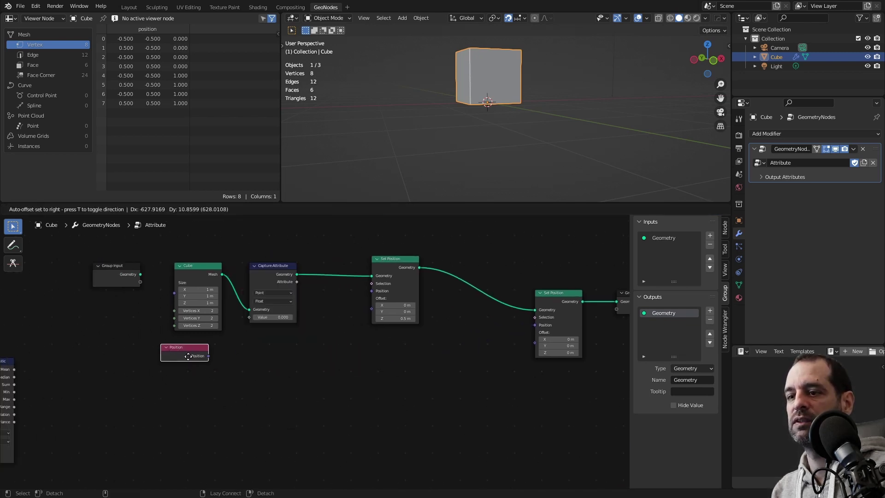
- Set Capture Attribute to Vector and wire Position into its Value input
{"action": "scroll", "coordinate": [235, 348], "scroll_direction": "up", "scroll_amount": 2}
{"action": "scroll", "coordinate": [258, 328], "scroll_direction": "up", "scroll_amount": 2}
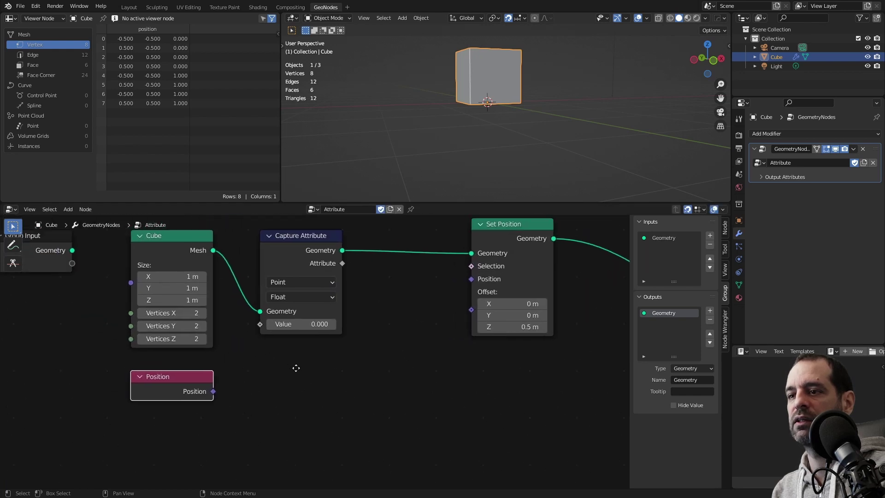
{"action": "left_click", "coordinate": [297, 303]}
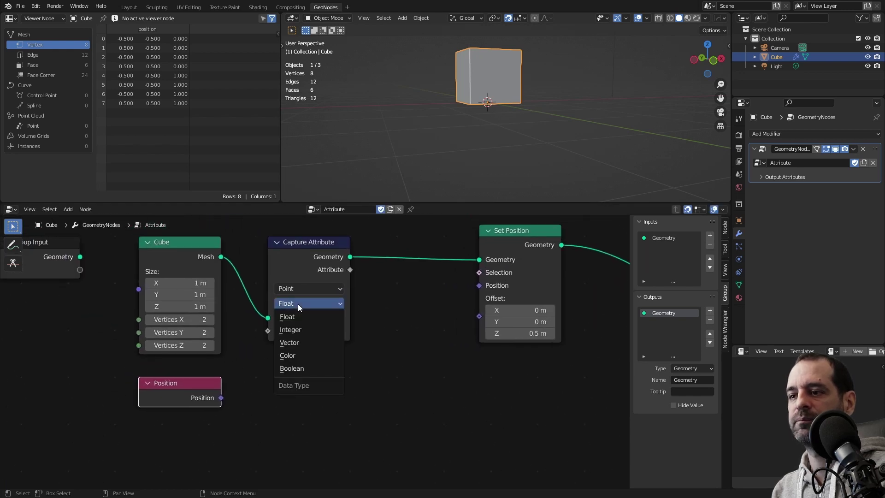
{"action": "left_click", "coordinate": [303, 343]}
{"action": "left_click_drag", "start_coordinate": [221, 397], "coordinate": [268, 349]}
{"action": "mouse_move", "coordinate": [305, 352]}
{"action": "middle_mouse_down", "text": "ctrl"}
{"action": "mouse_move", "coordinate": [382, 335]}
{"action": "mouse_move", "coordinate": [267, 330]}
{"action": "middle_mouse_up", "text": "ctrl"}
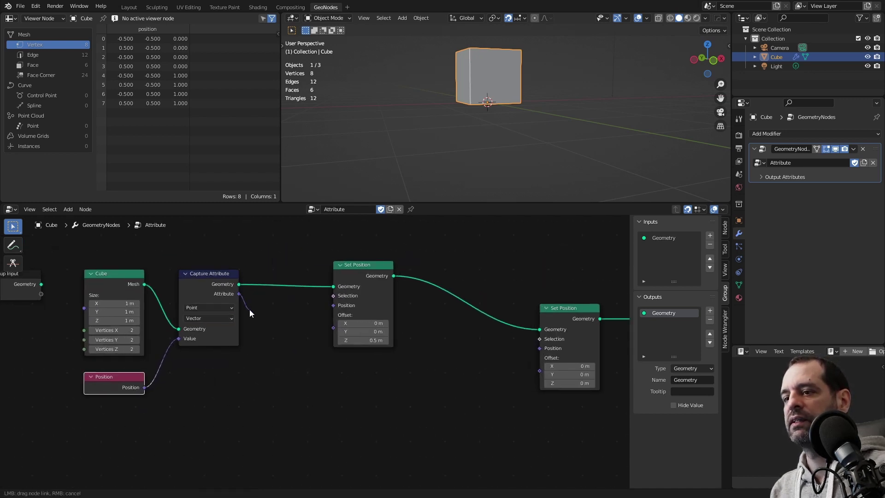
- Link the captured attribute into both Set Position nodes, then undo those links
{"action": "mouse_move", "coordinate": [239, 294]}
{"action": "left_mouse_down"}
{"action": "mouse_move", "coordinate": [538, 353]}
{"action": "mouse_move", "coordinate": [288, 327]}
{"action": "left_mouse_up"}
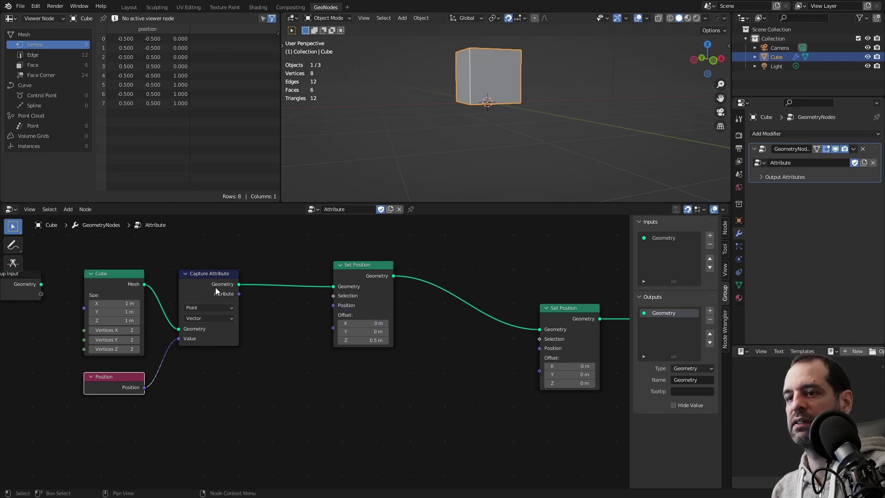
{"action": "left_click_drag", "start_coordinate": [239, 294], "coordinate": [540, 349]}
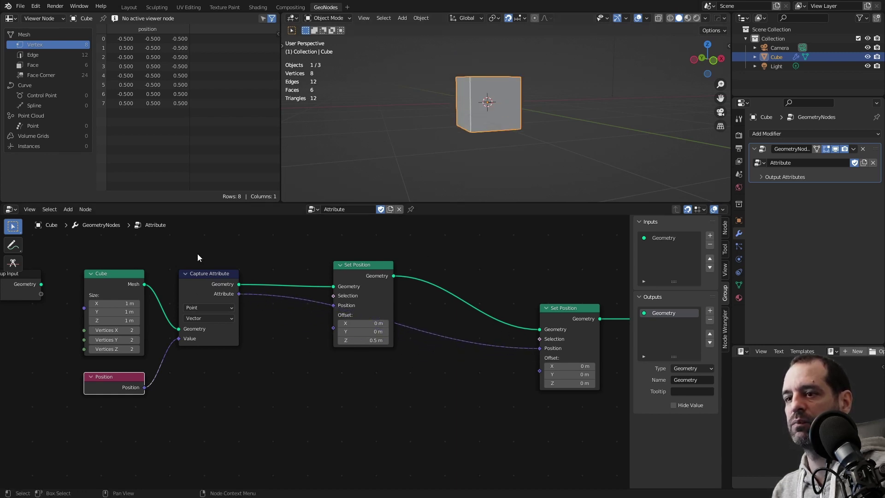
{"action": "key", "text": "ctrl+z"}
{"action": "key", "text": "ctrl+z"}
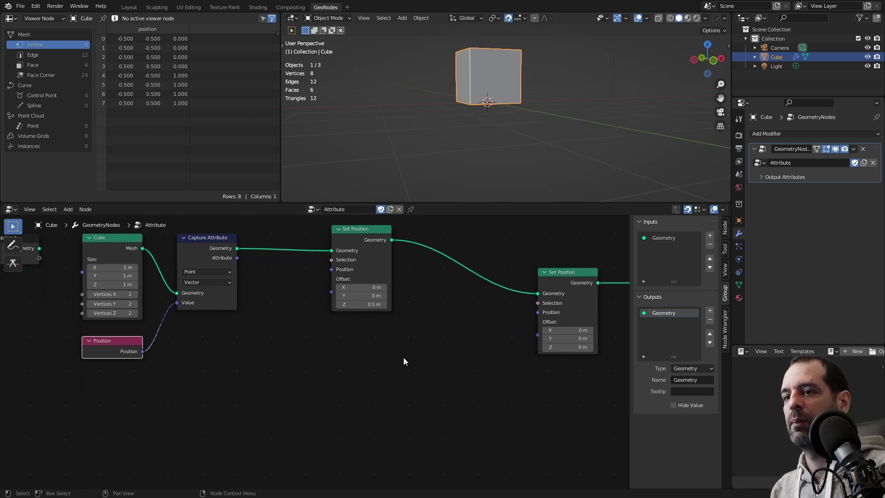
- Rearrange the Capture Attribute, Set Position and Position nodes into a tidier layout
{"action": "left_click_drag", "start_coordinate": [210, 248], "coordinate": [211, 316]}
{"action": "middle_click_drag", "start_coordinate": [559, 287], "coordinate": [447, 313]}
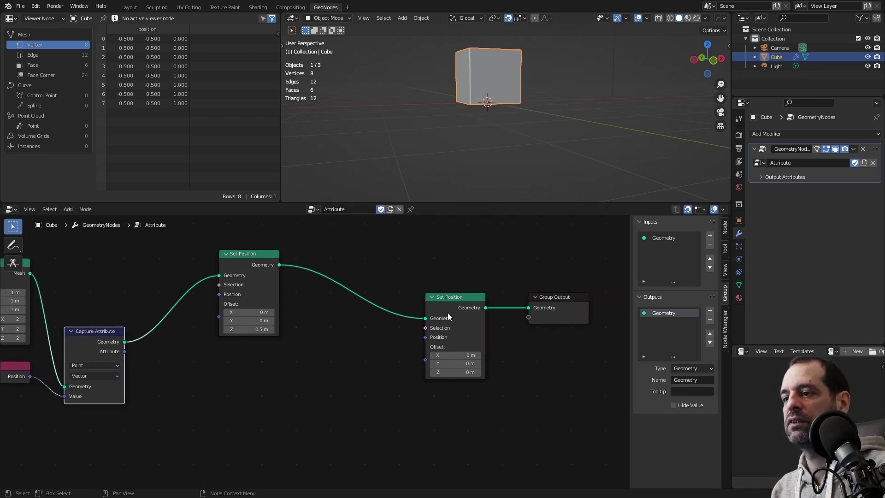
{"action": "left_click_drag", "start_coordinate": [245, 265], "coordinate": [228, 248]}
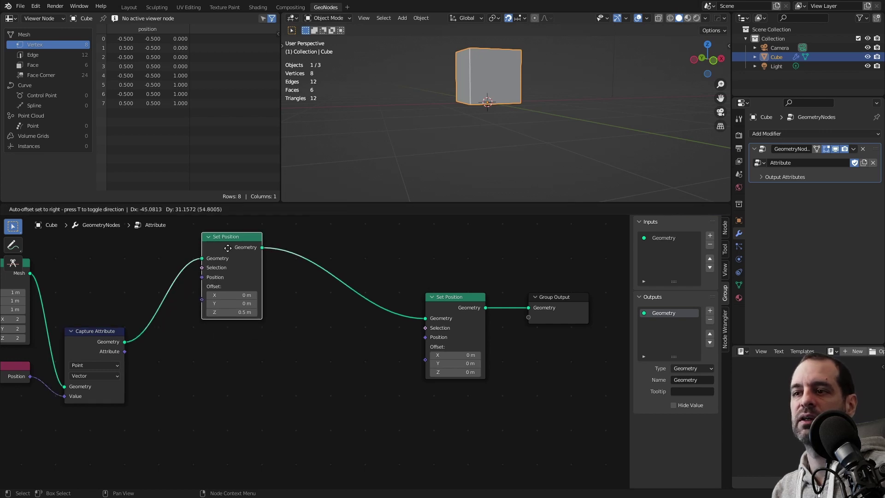
{"action": "left_click_drag", "start_coordinate": [68, 341], "coordinate": [68, 367]}
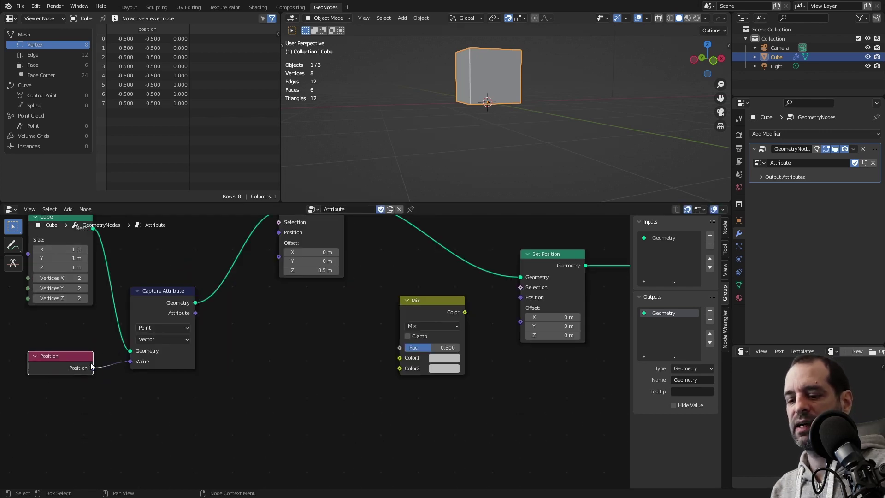
- Feed a duplicated Position into Mix Color1 at Fac 0.000, and Mix into Set Position
{"action": "key", "text": "shift+d"}
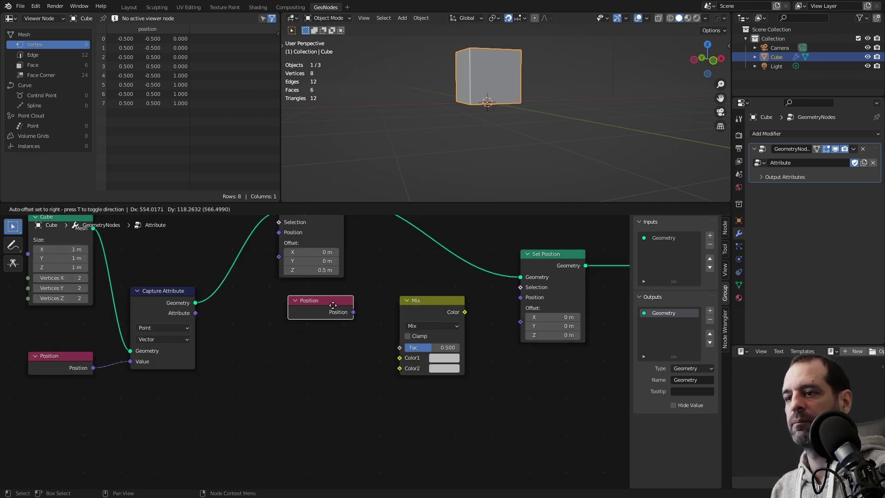
{"action": "left_click", "coordinate": [324, 306]}
{"action": "left_click_drag", "start_coordinate": [344, 312], "coordinate": [400, 358]}
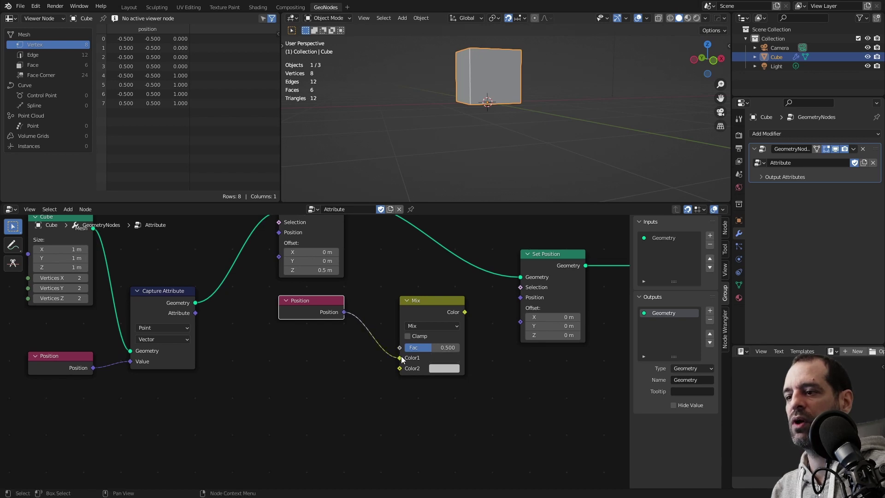
{"action": "scroll", "coordinate": [401, 360], "scroll_direction": "down", "scroll_amount": 1}
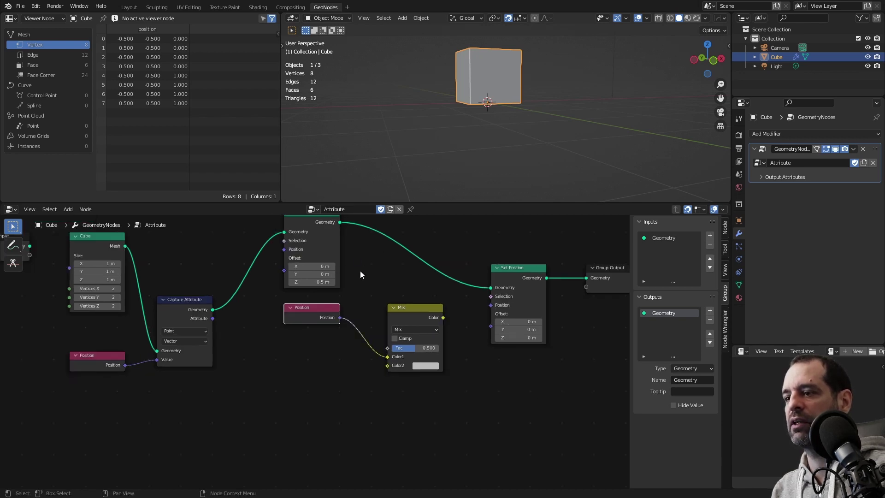
{"action": "left_click_drag", "start_coordinate": [401, 348], "coordinate": [392, 349]}
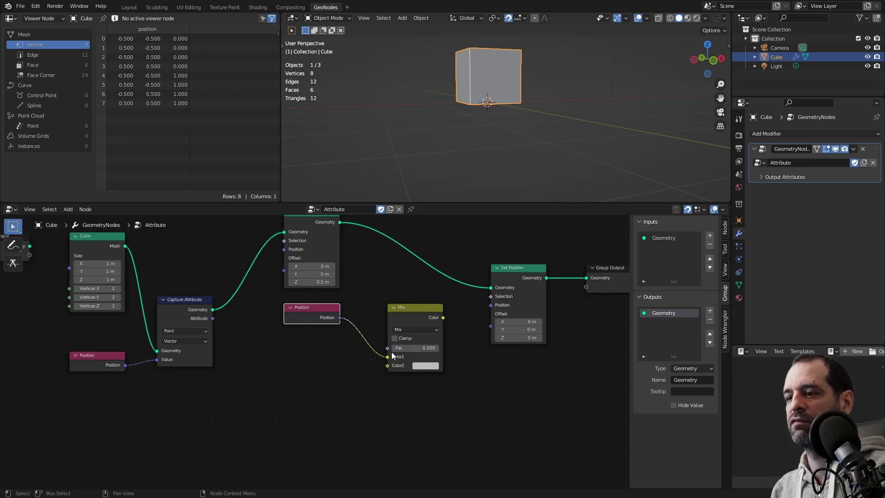
{"action": "left_click_drag", "start_coordinate": [443, 317], "coordinate": [490, 305]}
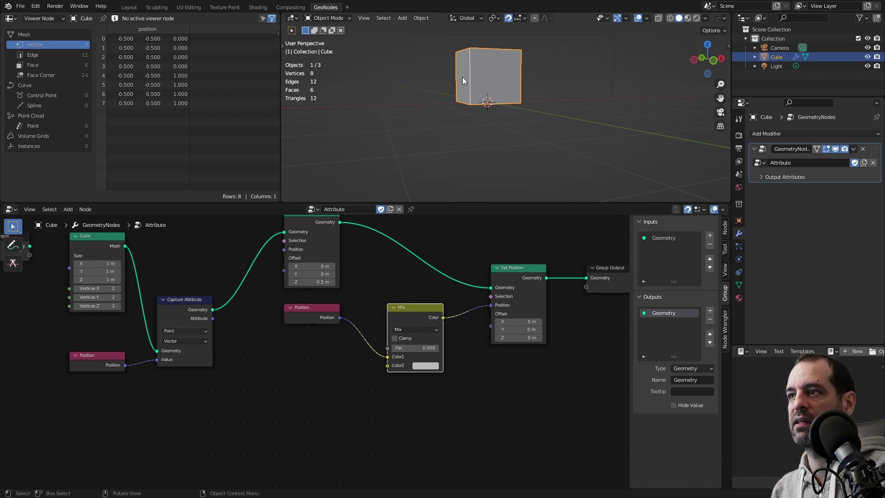
{"action": "middle_click_drag", "start_coordinate": [316, 367], "coordinate": [348, 357]}
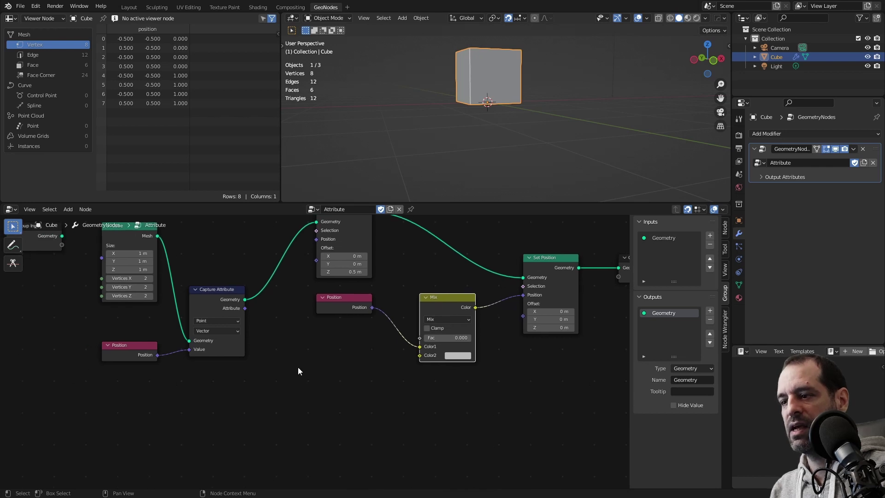
- Link the captured position to Mix Color2, set Fac 1.000, and tidy the nodes
{"action": "left_click_drag", "start_coordinate": [245, 308], "coordinate": [417, 355]}
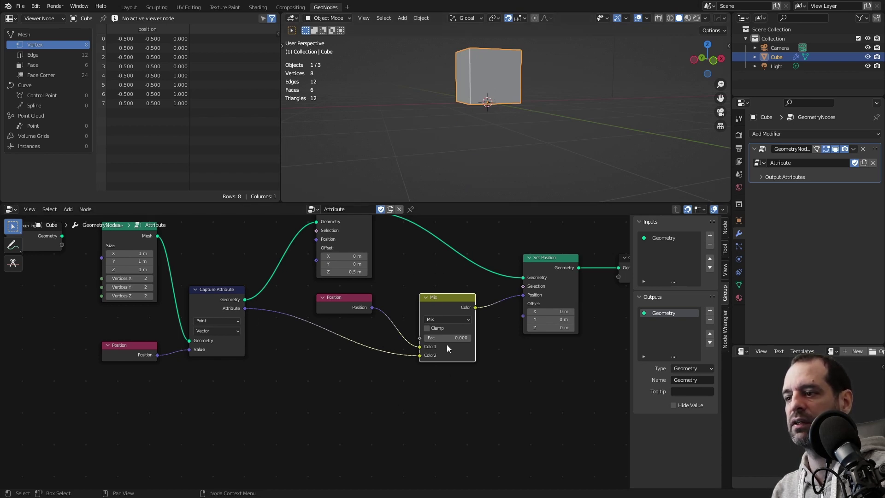
{"action": "left_click_drag", "start_coordinate": [433, 339], "coordinate": [463, 338]}
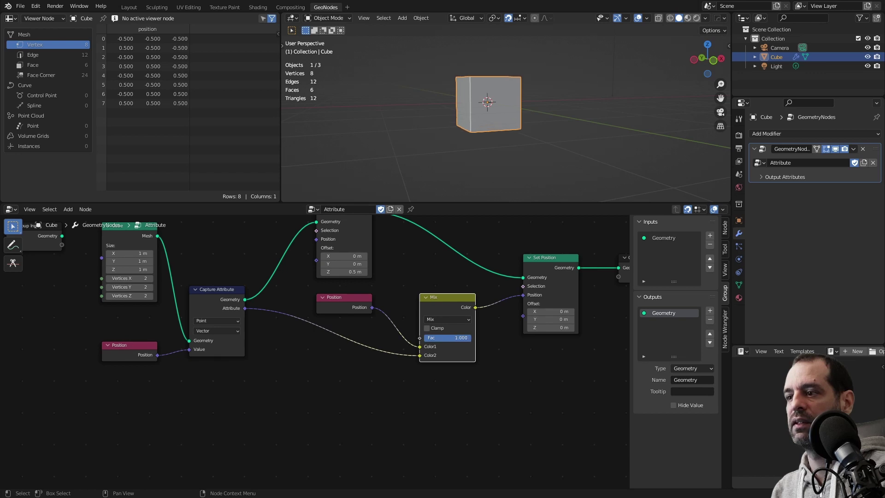
{"action": "scroll", "coordinate": [303, 357], "scroll_direction": "up", "scroll_amount": 1}
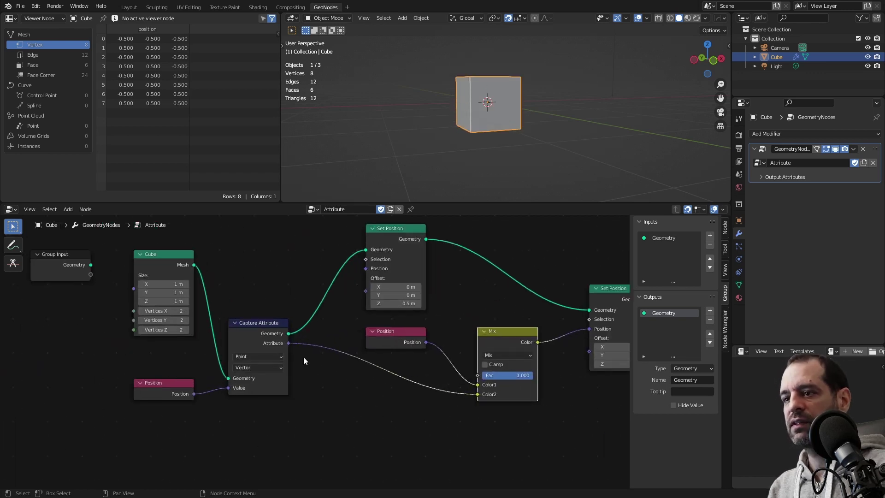
{"action": "scroll", "coordinate": [277, 346], "scroll_direction": "up", "scroll_amount": 1}
{"action": "left_click_drag", "start_coordinate": [244, 332], "coordinate": [239, 275]}
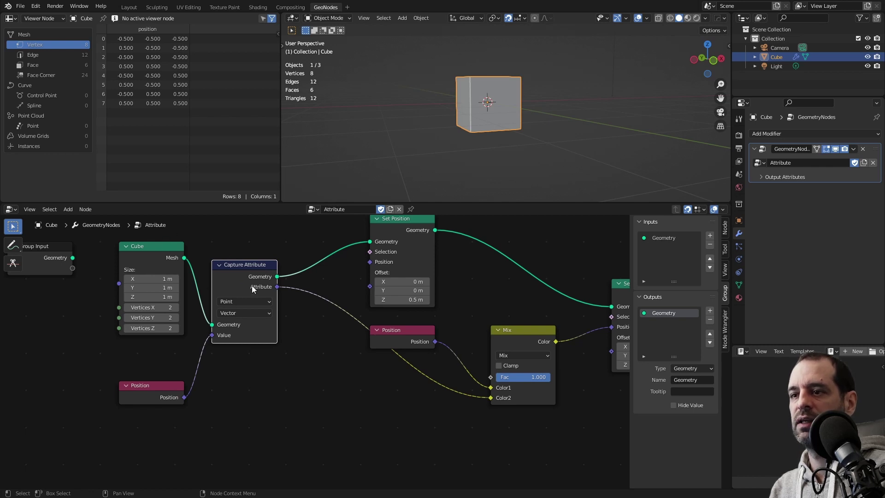
{"action": "left_click_drag", "start_coordinate": [178, 384], "coordinate": [177, 364]}
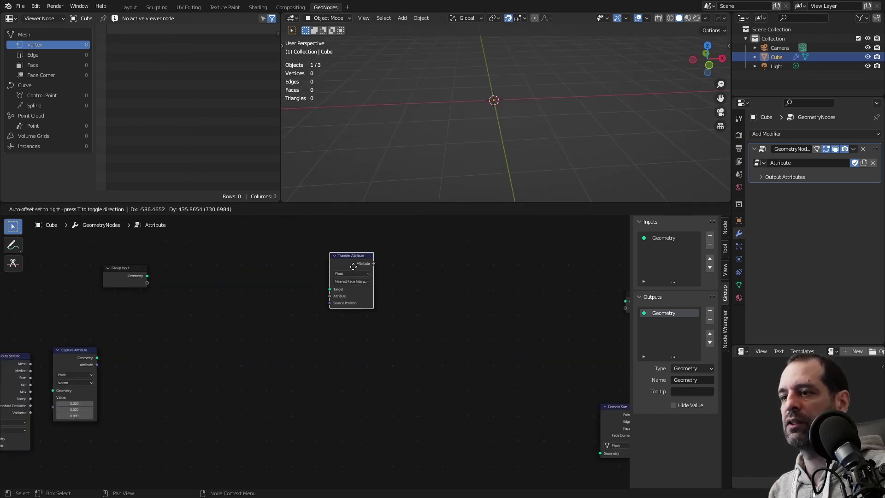
- Bring the Transfer Attribute nodes into view and open their mapping choices
{"action": "mouse_move", "coordinate": [356, 272]}
{"action": "middle_mouse_down"}
{"action": "mouse_move", "coordinate": [390, 283]}
{"action": "mouse_move", "coordinate": [391, 369]}
{"action": "middle_mouse_up"}
{"action": "scroll", "coordinate": [391, 368], "scroll_direction": "down", "scroll_amount": 1}
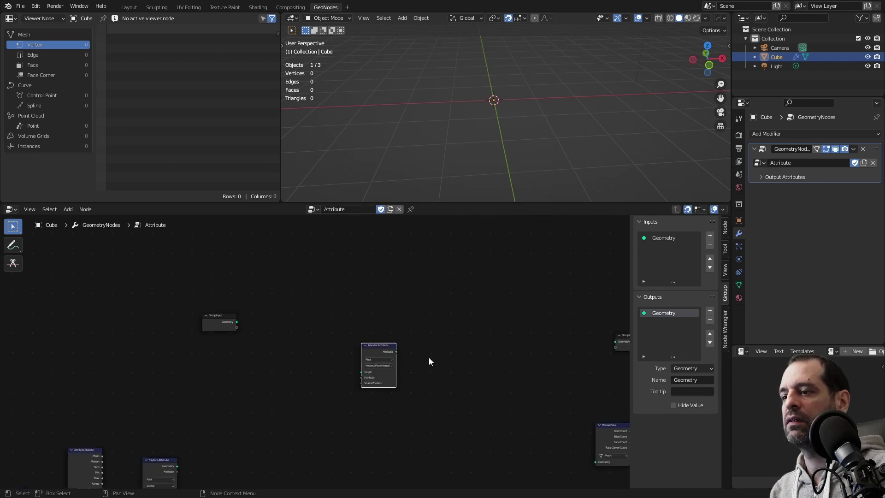
{"action": "scroll", "coordinate": [428, 357], "scroll_direction": "down", "scroll_amount": 1}
{"action": "scroll", "coordinate": [302, 309], "scroll_direction": "up", "scroll_amount": 2}
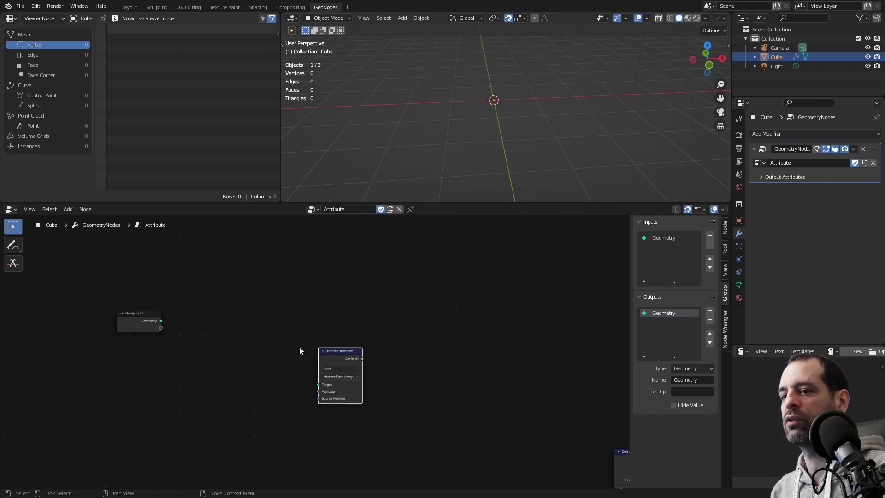
{"action": "scroll", "coordinate": [270, 357], "scroll_direction": "down", "scroll_amount": 1}
{"action": "scroll", "coordinate": [342, 369], "scroll_direction": "up", "scroll_amount": 2}
{"action": "scroll", "coordinate": [350, 373], "scroll_direction": "up", "scroll_amount": 1}
{"action": "left_click", "coordinate": [354, 375]}
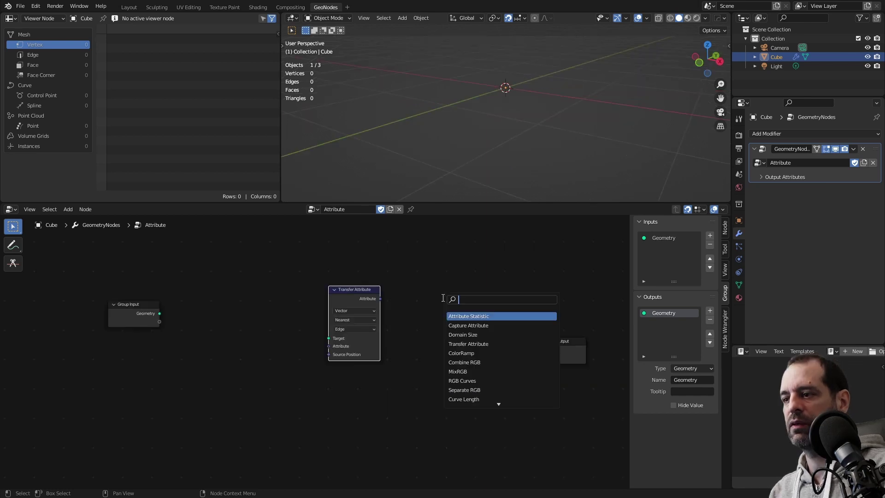
- Add a UV Sphere node via search 'sp', linked to Group Output
{"action": "type", "text": "sp"}
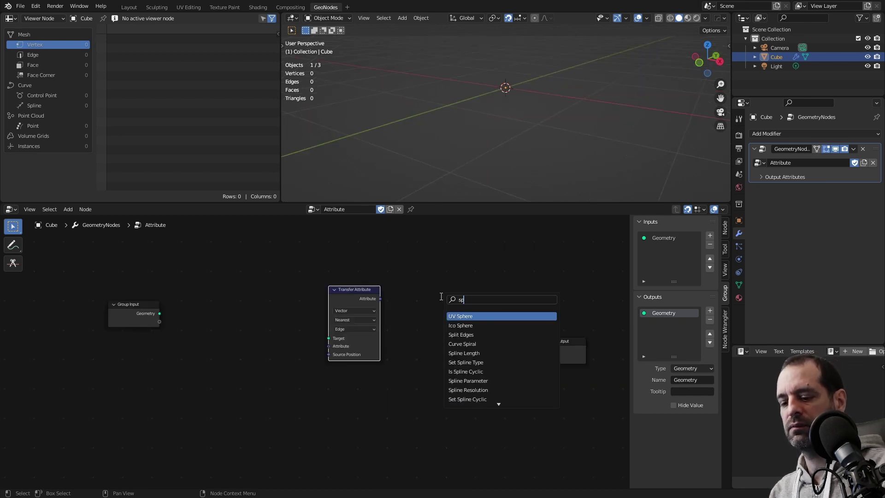
{"action": "key", "text": "Return"}
{"action": "scroll", "coordinate": [582, 134], "scroll_direction": "down", "scroll_amount": 2}
{"action": "scroll", "coordinate": [438, 329], "scroll_direction": "up", "scroll_amount": 1}
{"action": "scroll", "coordinate": [397, 402], "scroll_direction": "up", "scroll_amount": 1}
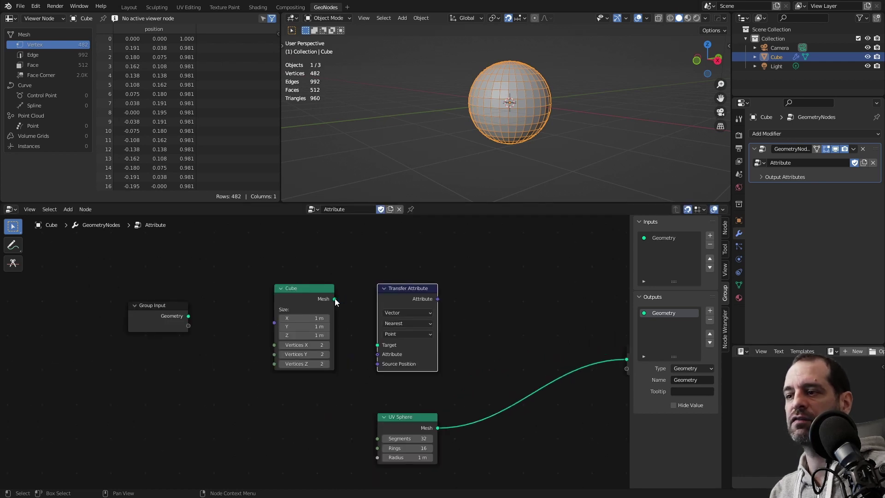
- Link the Cube mesh to Transfer Attribute's Target and review its data type options
{"action": "left_click_drag", "start_coordinate": [334, 298], "coordinate": [378, 345]}
{"action": "scroll", "coordinate": [332, 281], "scroll_direction": "down", "scroll_amount": 1}
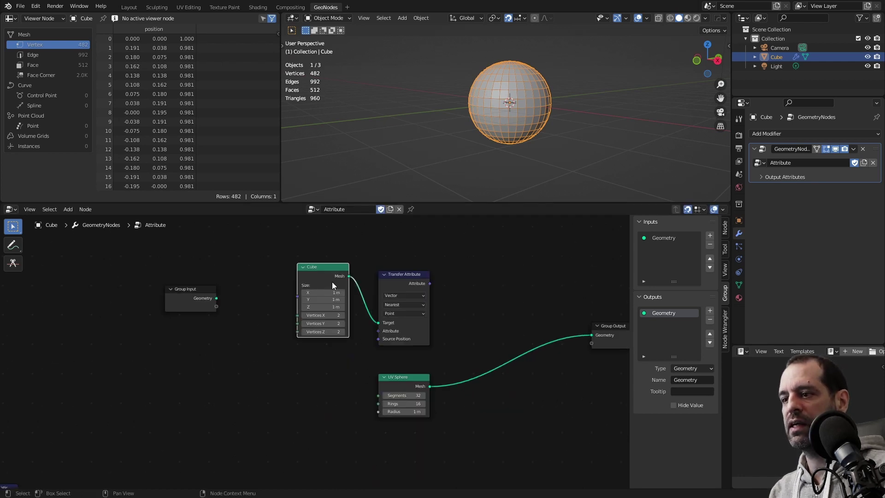
{"action": "scroll", "coordinate": [356, 361], "scroll_direction": "up", "scroll_amount": 1}
{"action": "scroll", "coordinate": [356, 361], "scroll_direction": "up", "scroll_amount": 1}
{"action": "left_click", "coordinate": [445, 262]}
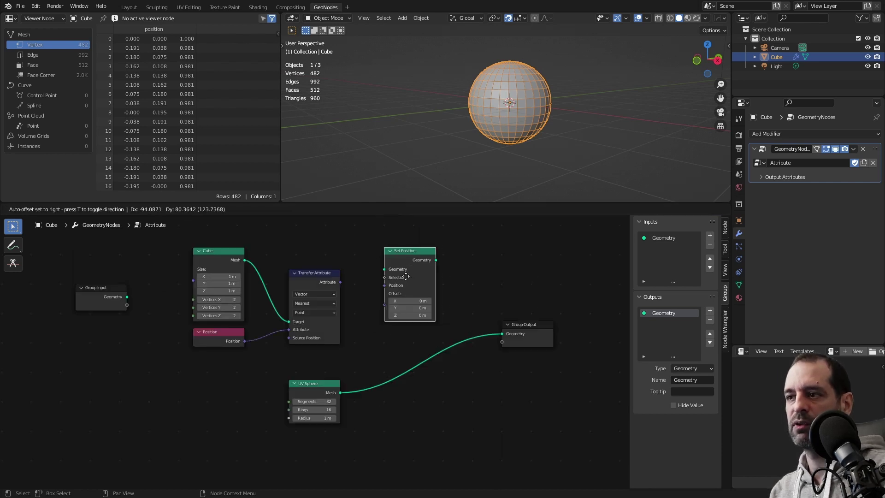
- Insert Set Position after UV Sphere, driven by Transfer Attribute's transferred positions
{"action": "left_click", "coordinate": [421, 372]}
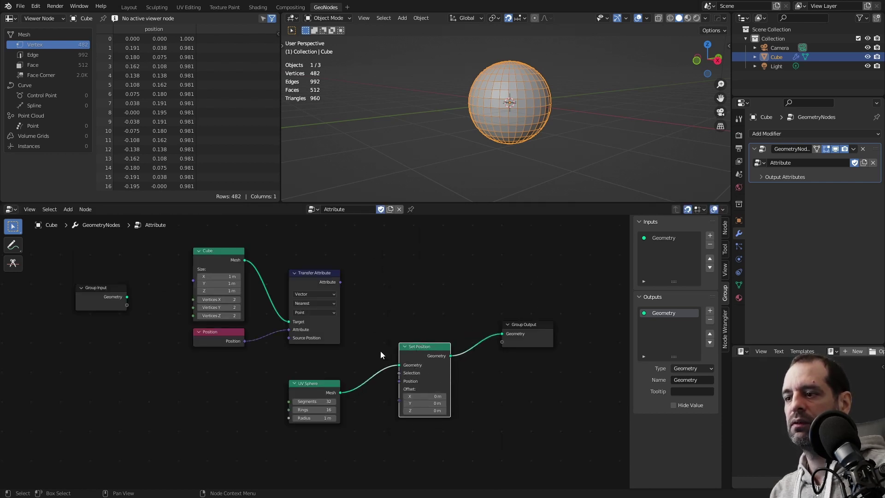
{"action": "scroll", "coordinate": [380, 355], "scroll_direction": "up", "scroll_amount": 1}
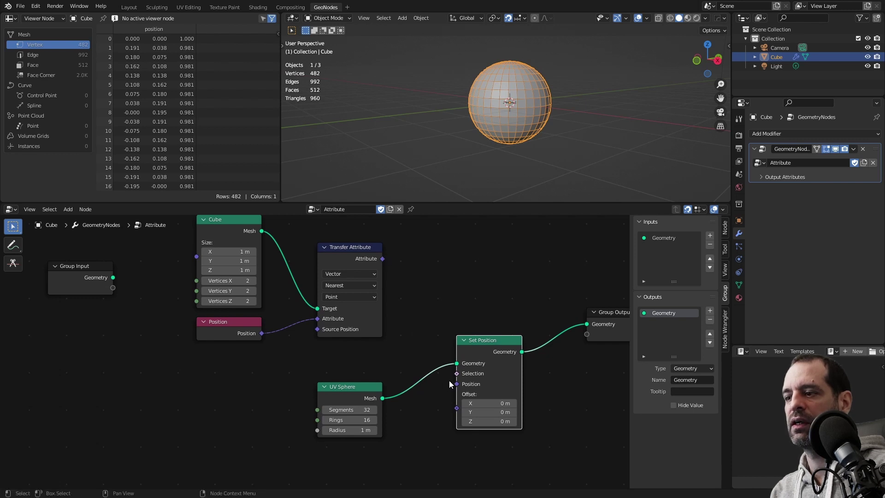
{"action": "middle_click_drag", "start_coordinate": [402, 307], "coordinate": [426, 295]}
{"action": "left_click_drag", "start_coordinate": [383, 383], "coordinate": [382, 365]}
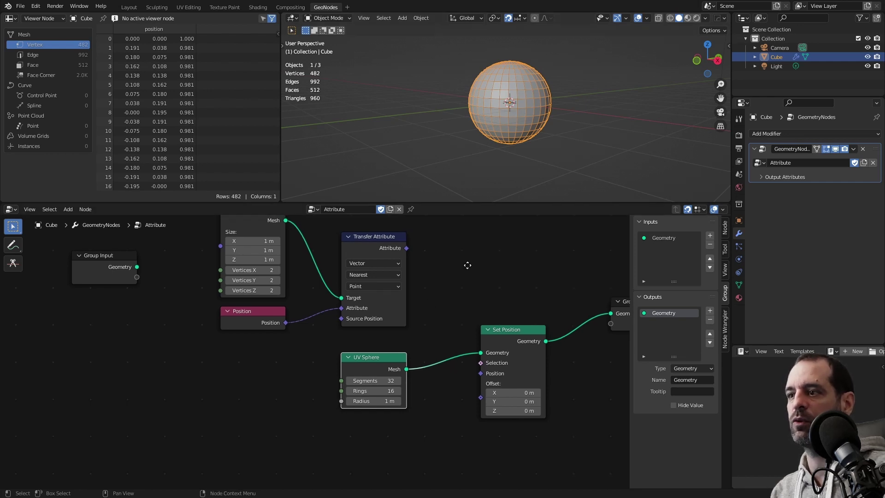
{"action": "scroll", "coordinate": [400, 270], "scroll_direction": "up", "scroll_amount": 1, "text": "shift"}
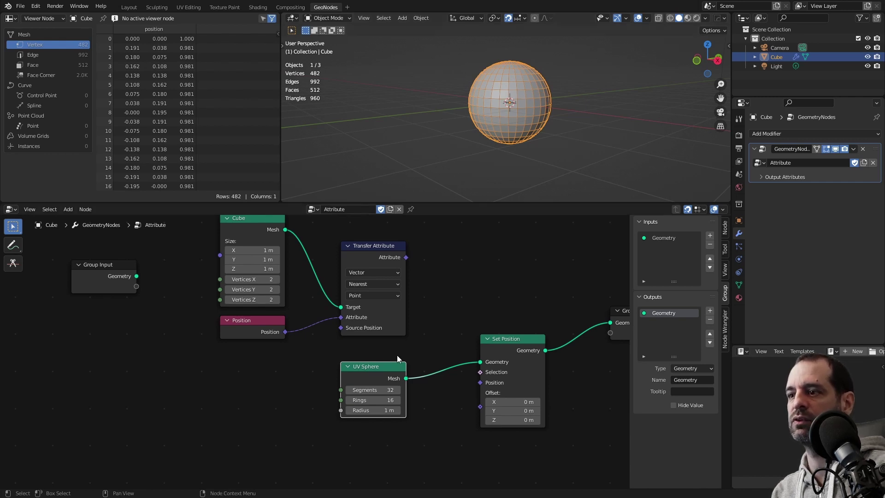
{"action": "left_click_drag", "start_coordinate": [406, 257], "coordinate": [480, 382]}
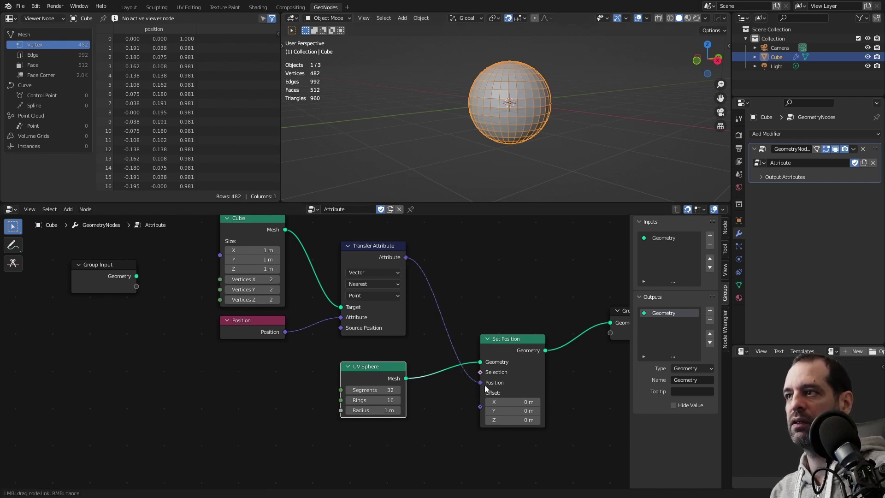
{"action": "mouse_move", "coordinate": [526, 120]}
{"action": "middle_mouse_down"}
{"action": "mouse_move", "coordinate": [539, 156]}
{"action": "mouse_move", "coordinate": [519, 130]}
{"action": "mouse_move", "coordinate": [576, 46]}
{"action": "middle_mouse_up"}
{"action": "scroll", "coordinate": [538, 157], "scroll_direction": "up", "scroll_amount": 3}
{"action": "scroll", "coordinate": [546, 124], "scroll_direction": "down", "scroll_amount": 3}
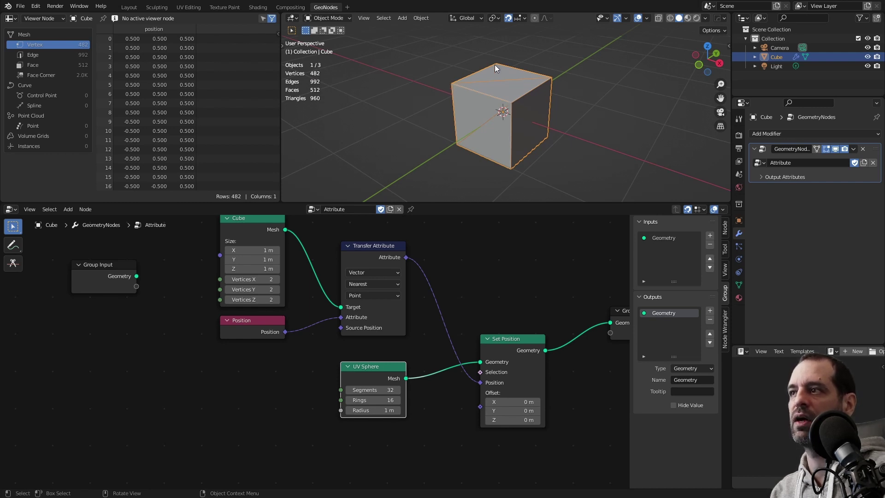
- Try the Face domain on Transfer Attribute and orbit around the resulting octahedron
{"action": "middle_click_drag", "start_coordinate": [522, 179], "coordinate": [513, 142]}
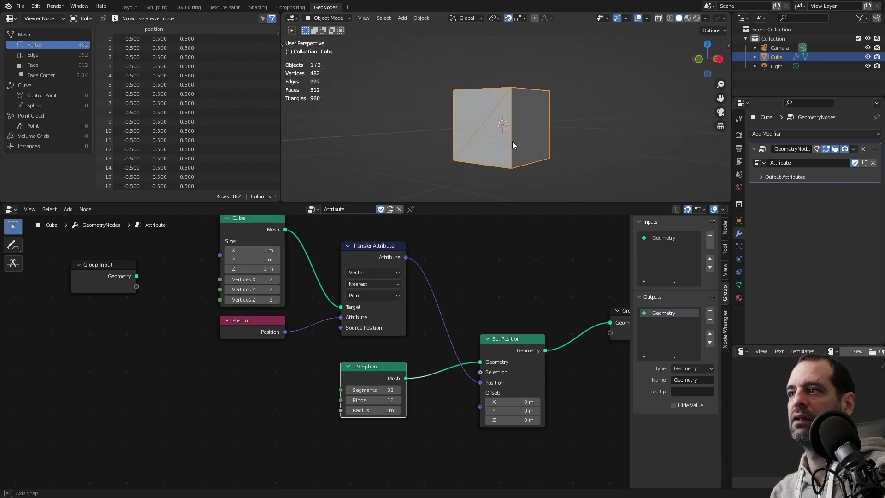
{"action": "scroll", "coordinate": [375, 298], "scroll_direction": "down", "scroll_amount": 1}
{"action": "left_click", "coordinate": [375, 298]}
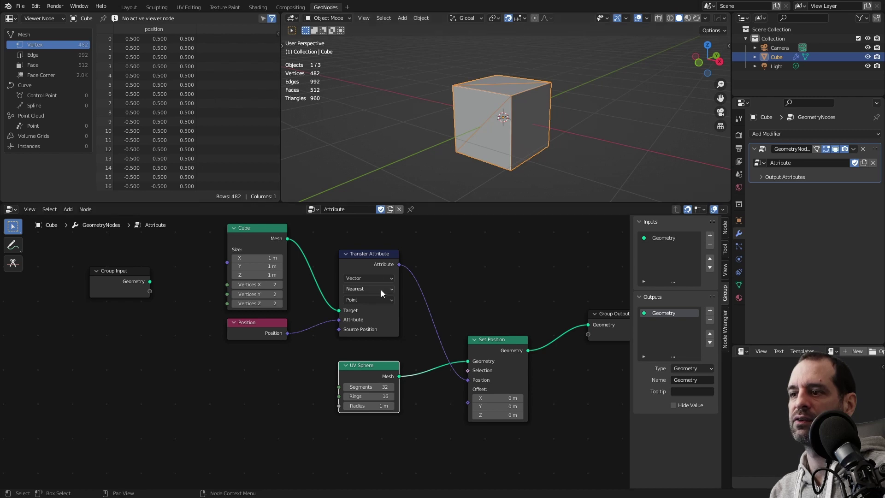
{"action": "left_click", "coordinate": [372, 299]}
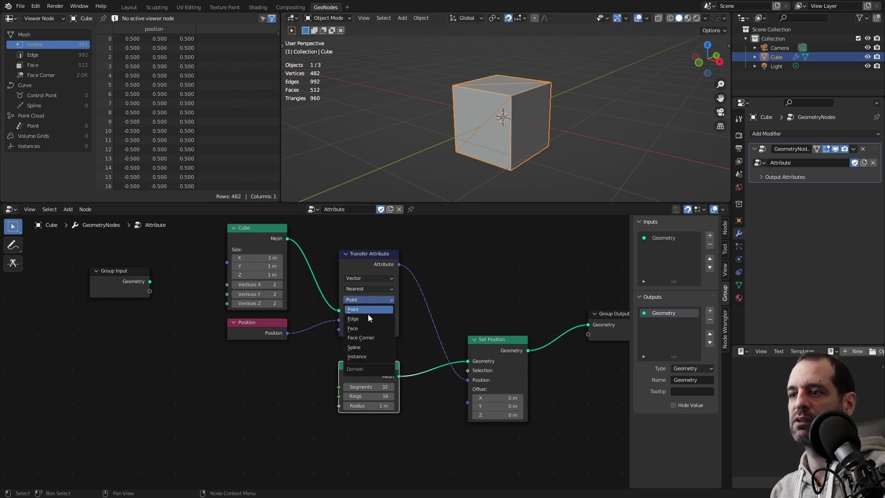
{"action": "left_click", "coordinate": [367, 328]}
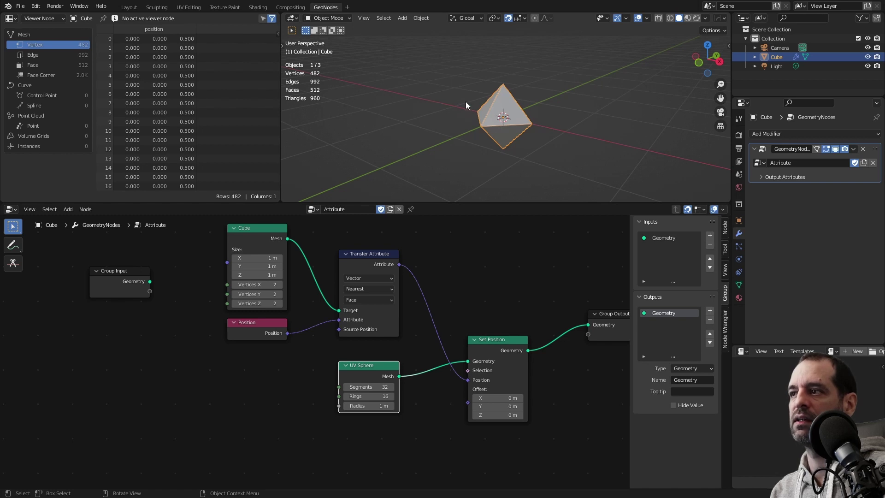
{"action": "middle_click_drag", "start_coordinate": [466, 105], "coordinate": [538, 142]}
- Switch the transfer domain to Edge and orbit to inspect the new shape
{"action": "left_click", "coordinate": [369, 299]}
{"action": "left_click", "coordinate": [371, 318]}
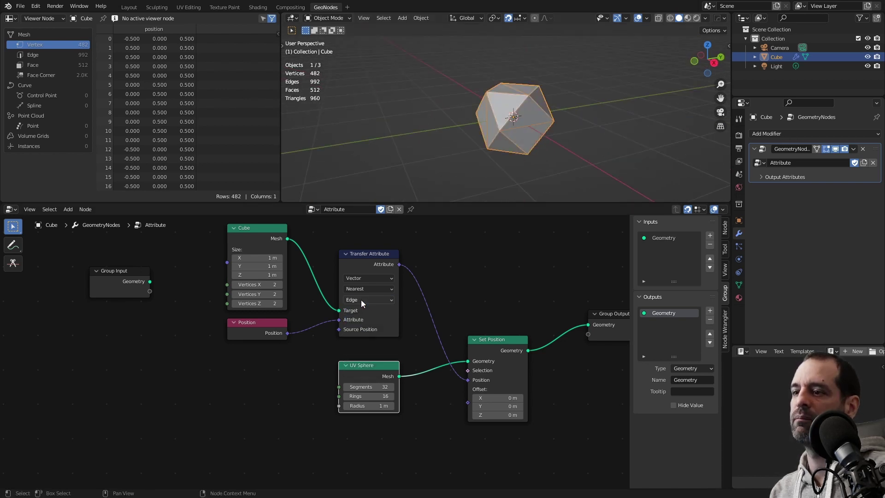
{"action": "middle_click_drag", "start_coordinate": [466, 111], "coordinate": [503, 138]}
{"action": "middle_click_drag", "start_coordinate": [486, 94], "coordinate": [493, 113]}
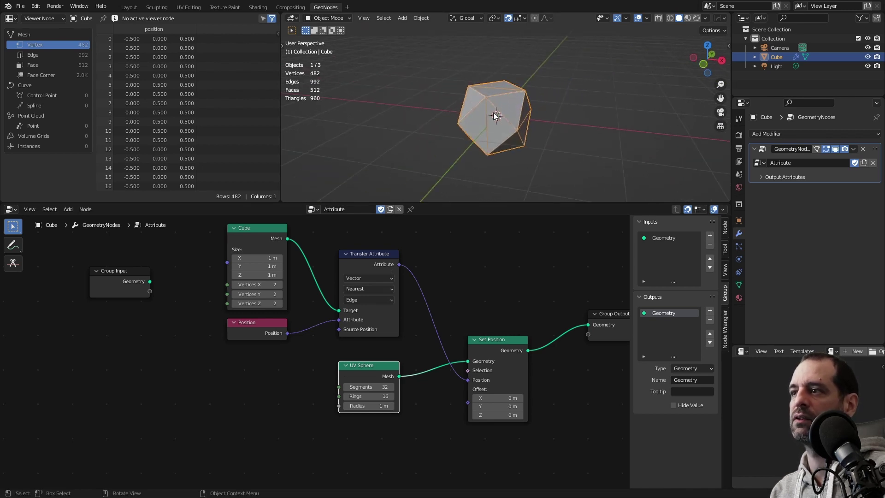
{"action": "middle_click_drag", "start_coordinate": [547, 109], "coordinate": [530, 116]}
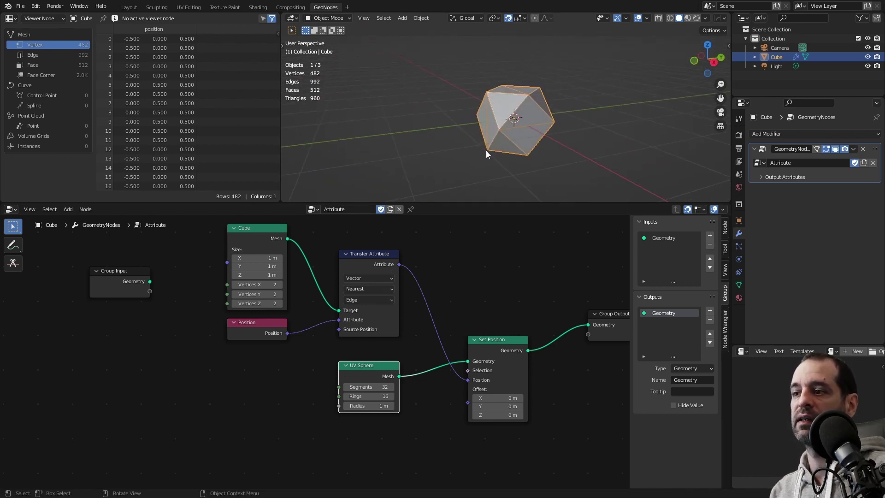
- Set the Transfer Attribute domain to Face Corner
{"action": "left_click", "coordinate": [374, 300]}
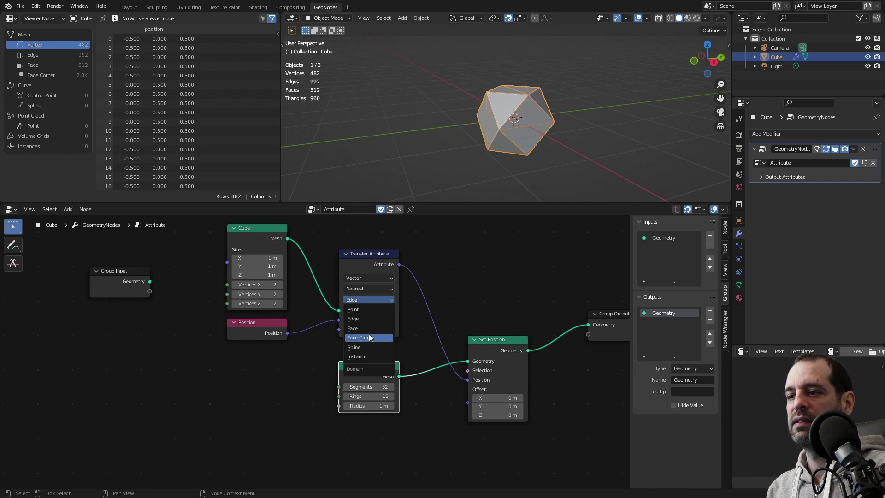
{"action": "left_click", "coordinate": [369, 338]}
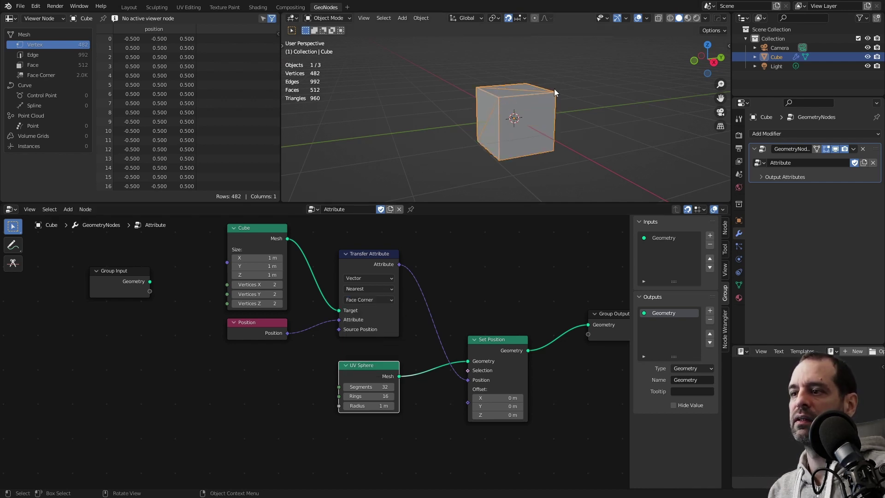
{"action": "left_click", "coordinate": [387, 300]}
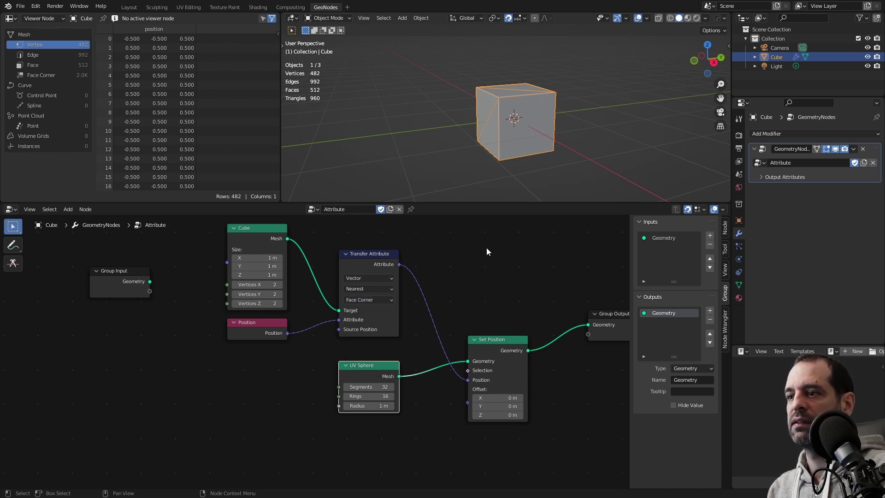
- Change Transfer Attribute mapping from Nearest to Nearest Face Interpolated
{"action": "left_click", "coordinate": [364, 289]}
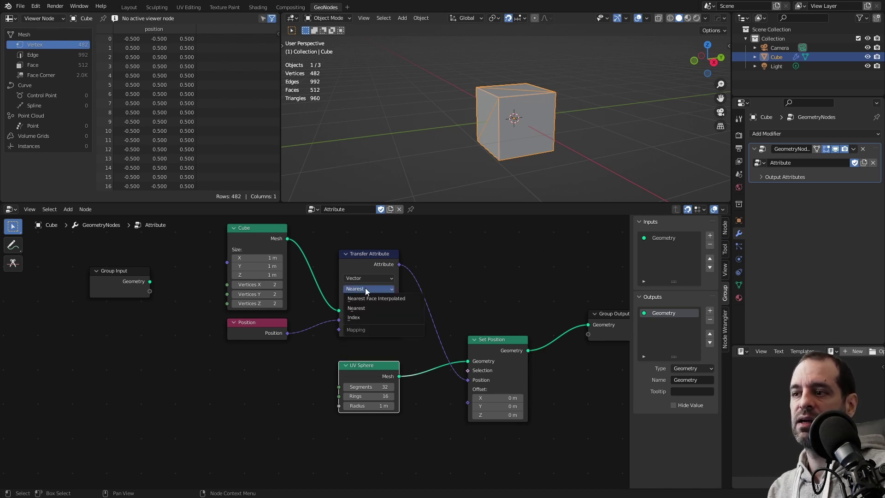
{"action": "left_click", "coordinate": [365, 287]}
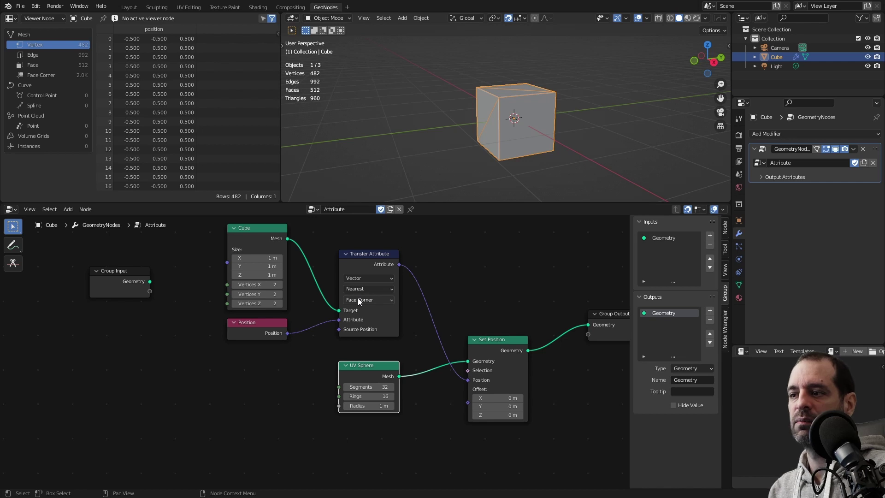
{"action": "left_click", "coordinate": [366, 289]}
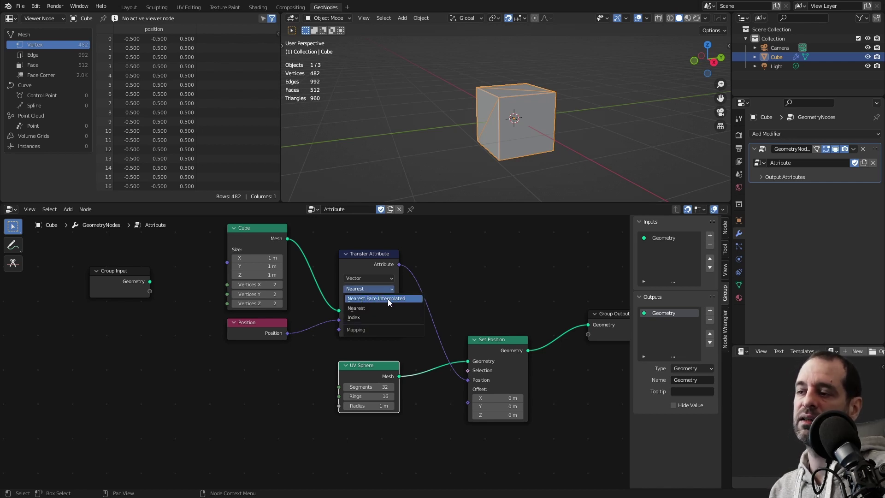
{"action": "left_click", "coordinate": [372, 289]}
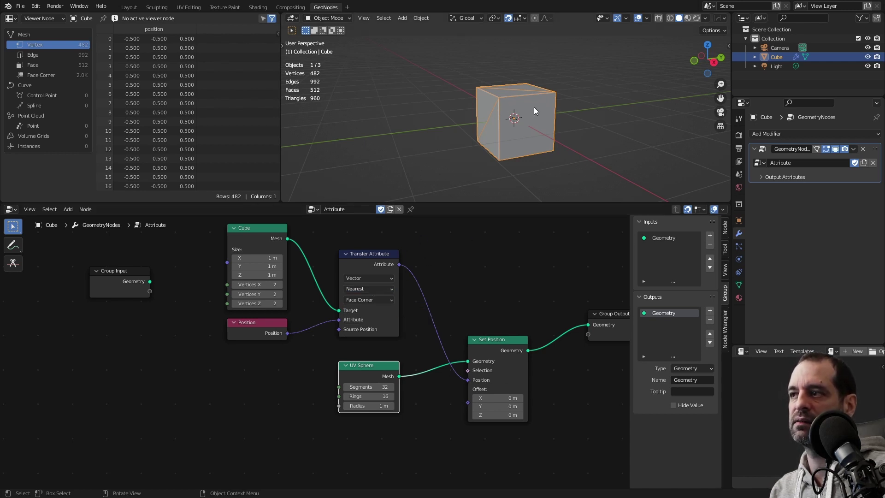
{"action": "left_click", "coordinate": [369, 286]}
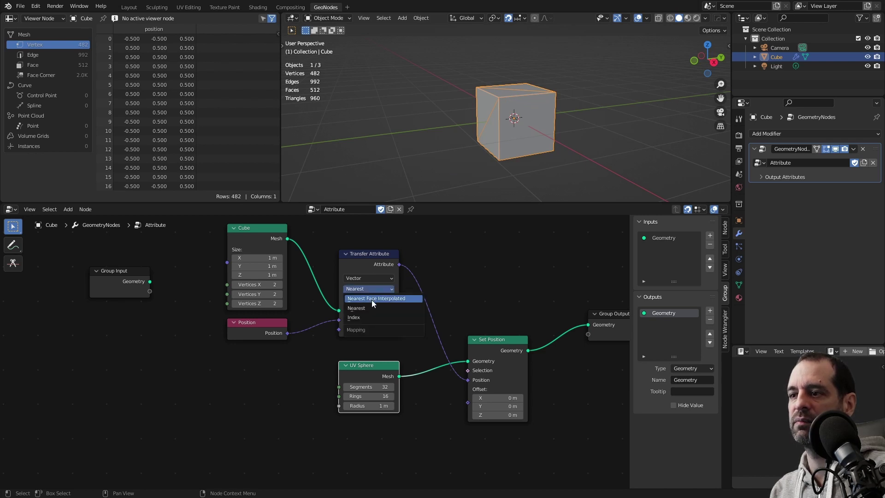
- Confirm Nearest Face Interpolated mapping and orbit around the cube
{"action": "left_click", "coordinate": [372, 300]}
{"action": "scroll", "coordinate": [572, 118], "scroll_direction": "up", "scroll_amount": 3}
{"action": "scroll", "coordinate": [570, 120], "scroll_direction": "down", "scroll_amount": 3}
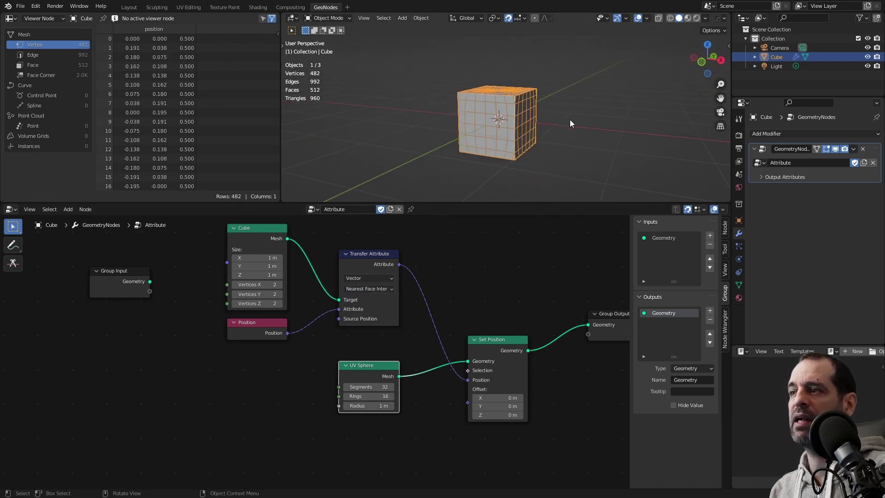
{"action": "scroll", "coordinate": [570, 120], "scroll_direction": "up", "scroll_amount": 3}
{"action": "mouse_move", "coordinate": [570, 120]}
{"action": "middle_mouse_down"}
{"action": "mouse_move", "coordinate": [585, 120]}
{"action": "mouse_move", "coordinate": [542, 110]}
{"action": "mouse_move", "coordinate": [527, 132]}
{"action": "mouse_move", "coordinate": [504, 133]}
{"action": "mouse_move", "coordinate": [524, 143]}
{"action": "mouse_move", "coordinate": [610, 114]}
{"action": "mouse_move", "coordinate": [576, 124]}
{"action": "middle_mouse_up"}
{"action": "scroll", "coordinate": [553, 115], "scroll_direction": "down", "scroll_amount": 2}
{"action": "middle_click_drag", "start_coordinate": [346, 364], "coordinate": [439, 362]}
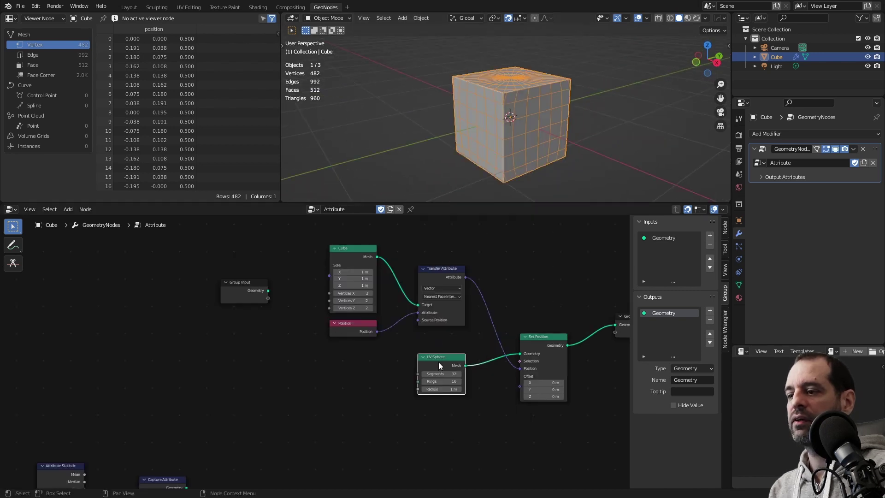
{"action": "scroll", "coordinate": [427, 343], "scroll_direction": "down", "scroll_amount": 1}
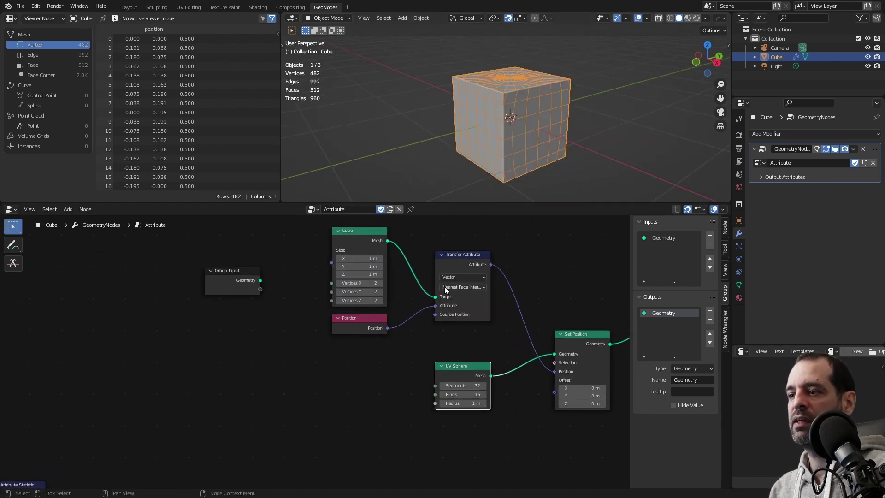
- Recheck the mapping, abandon a Source Position link, and reframe the node graph and viewport
{"action": "left_click", "coordinate": [461, 287]}
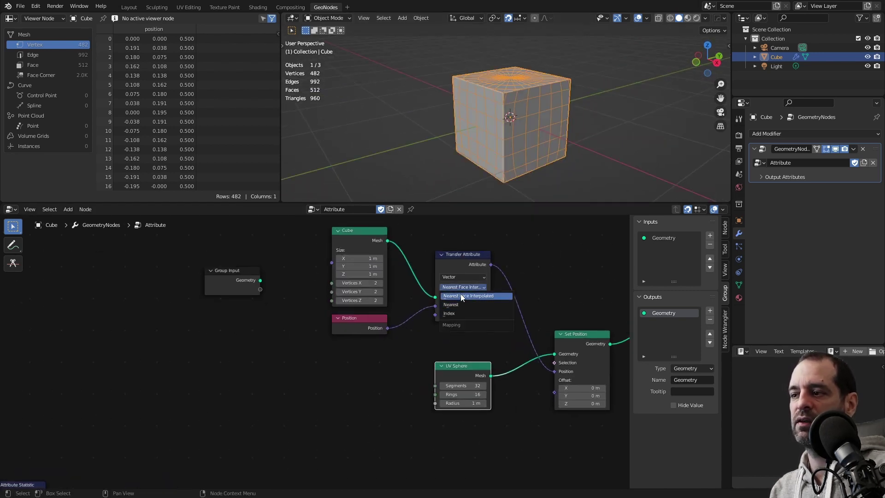
{"action": "left_click", "coordinate": [469, 286]}
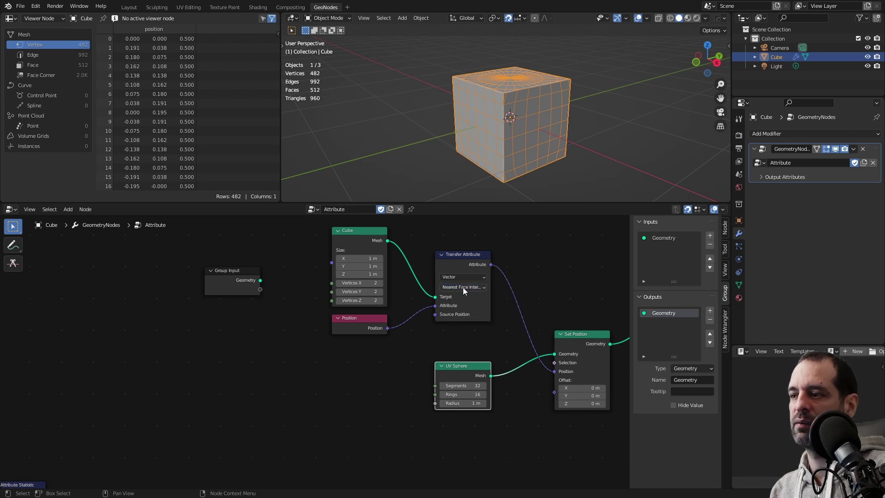
{"action": "left_click_drag", "start_coordinate": [436, 315], "coordinate": [430, 324]}
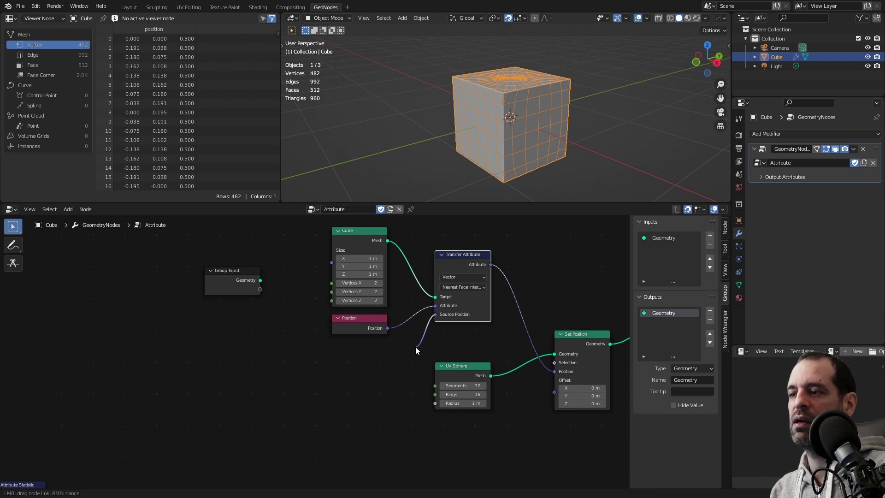
{"action": "left_click_drag", "start_coordinate": [419, 348], "coordinate": [416, 347]}
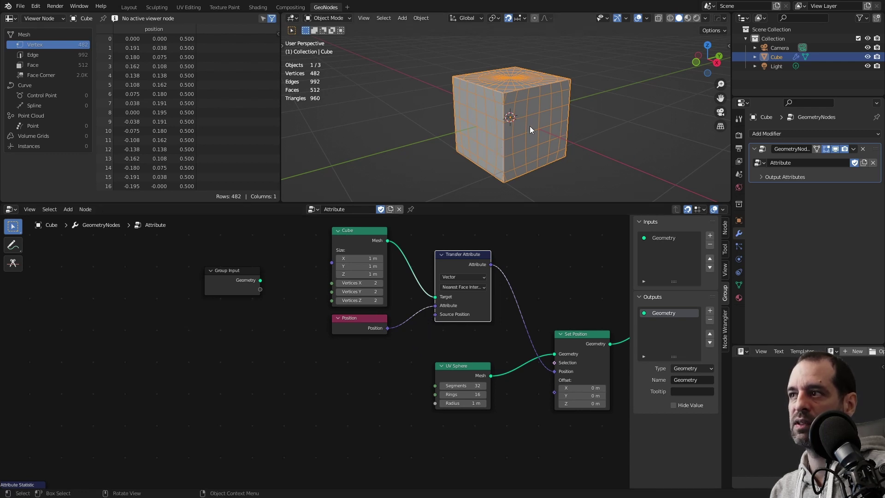
{"action": "middle_click_drag", "start_coordinate": [529, 126], "coordinate": [516, 125]}
{"action": "scroll", "coordinate": [466, 322], "scroll_direction": "down", "scroll_amount": 1}
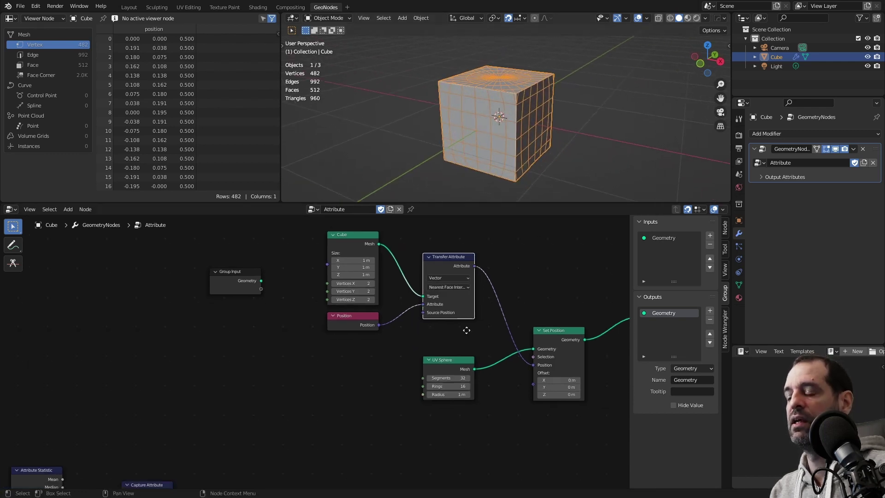
{"action": "middle_click_drag", "start_coordinate": [466, 330], "coordinate": [451, 302]}
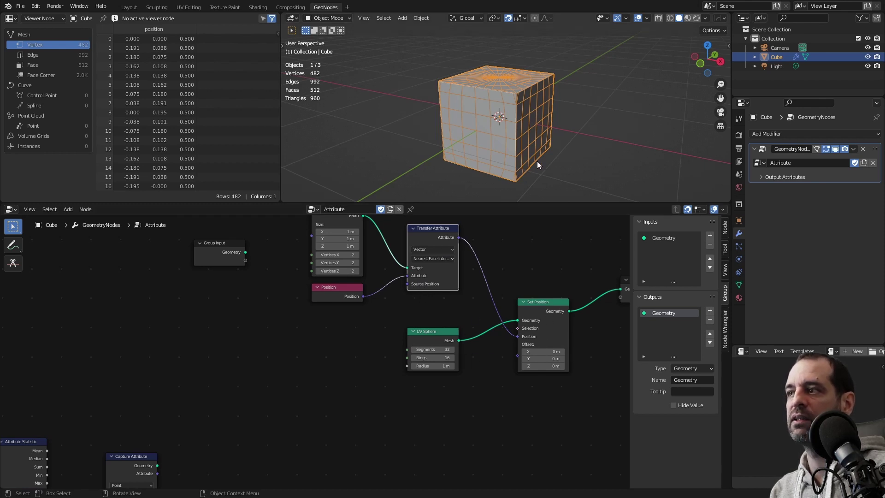
{"action": "middle_click_drag", "start_coordinate": [538, 161], "coordinate": [572, 135]}
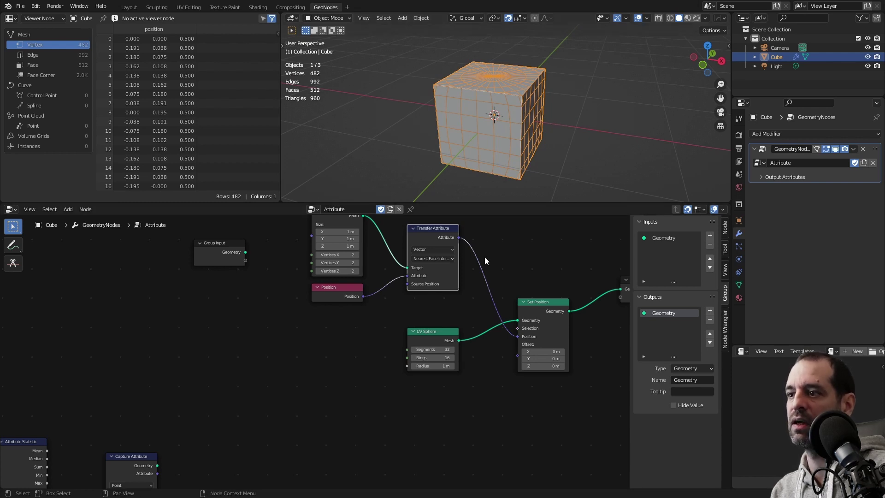
{"action": "middle_click_drag", "start_coordinate": [416, 280], "coordinate": [454, 275]}
- Duplicate the Position node, place the copy lower left, and bring up node search
{"action": "left_click", "coordinate": [378, 288]}
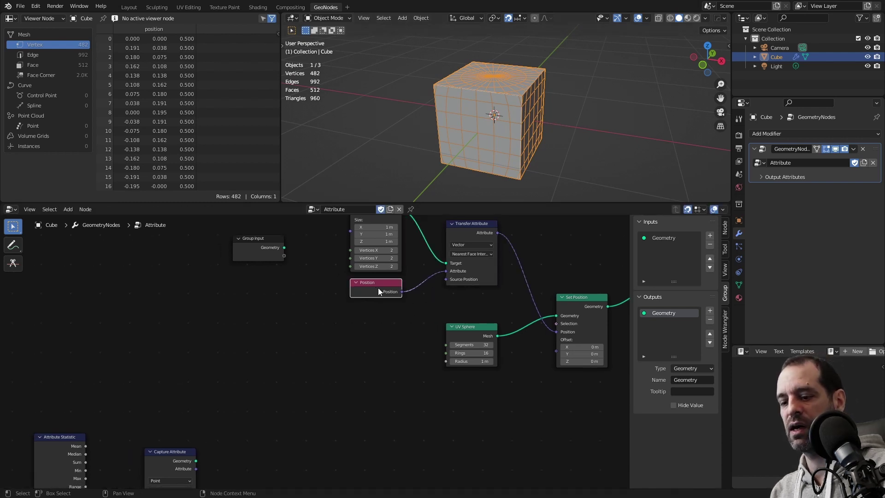
{"action": "key", "text": "shift+d"}
{"action": "left_click", "coordinate": [272, 321]}
{"action": "left_click_drag", "start_coordinate": [369, 291], "coordinate": [369, 284]}
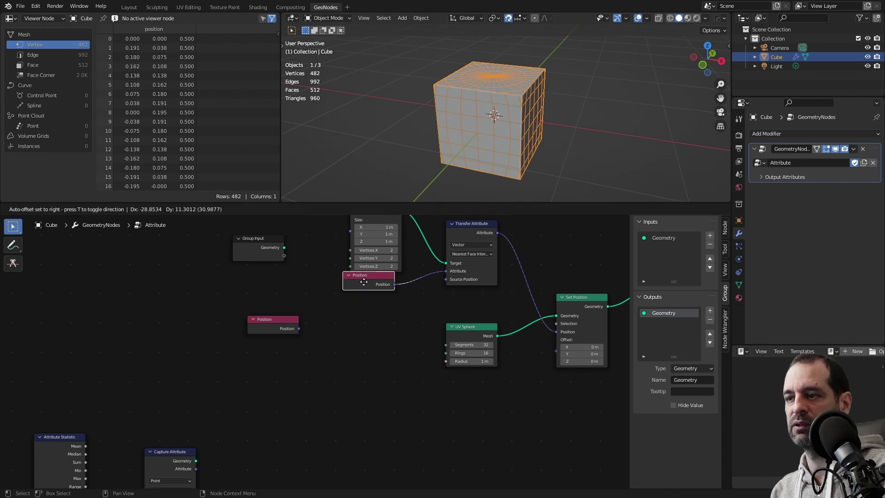
{"action": "key", "text": "ctrl+z"}
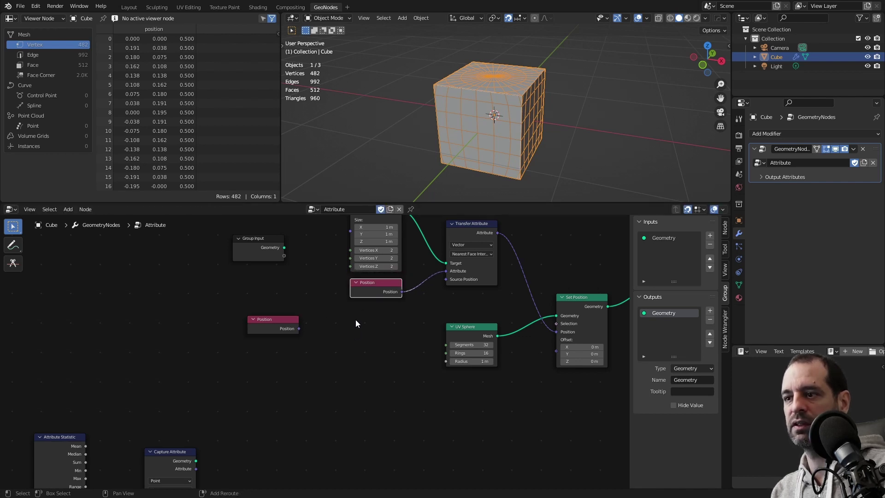
{"action": "key", "text": "shift+a"}
{"action": "left_click", "coordinate": [342, 297]}
- Add a vector Add node fed by the copied Position with X offset 2
{"action": "type", "text": "add"}
{"action": "key", "text": "Down"}
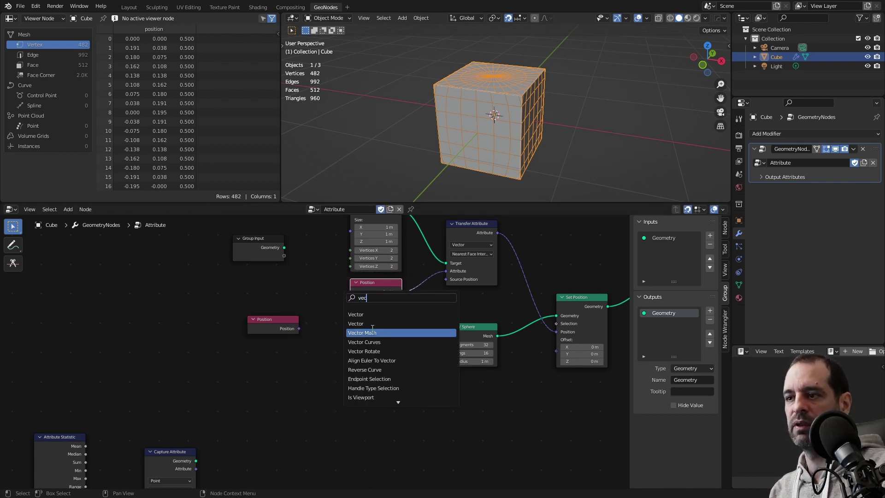
{"action": "key", "text": "Return"}
{"action": "left_click", "coordinate": [339, 339]}
{"action": "left_click_drag", "start_coordinate": [299, 328], "coordinate": [322, 349]}
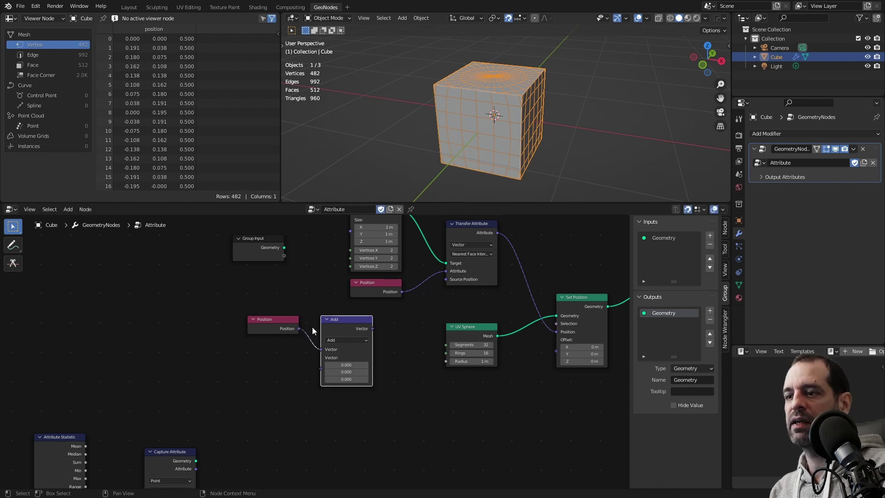
{"action": "left_click", "coordinate": [346, 365]}
{"action": "type", "text": "2"}
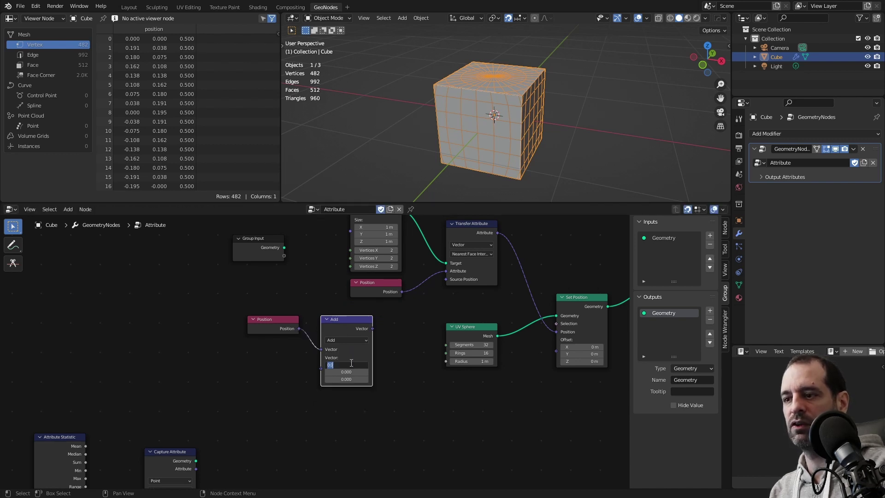
{"action": "key", "text": "Return"}
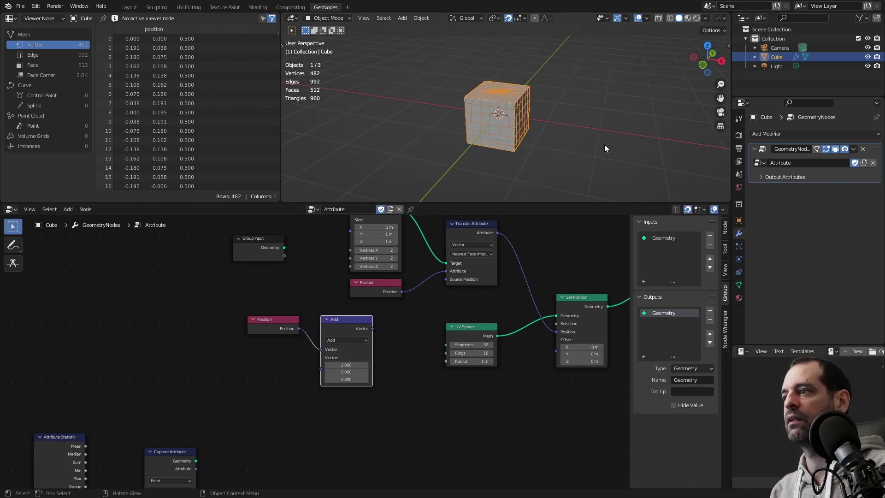
- Use the Add node's offset vector as Transfer Attribute's Source Position
{"action": "middle_click_drag", "start_coordinate": [605, 145], "coordinate": [619, 130]}
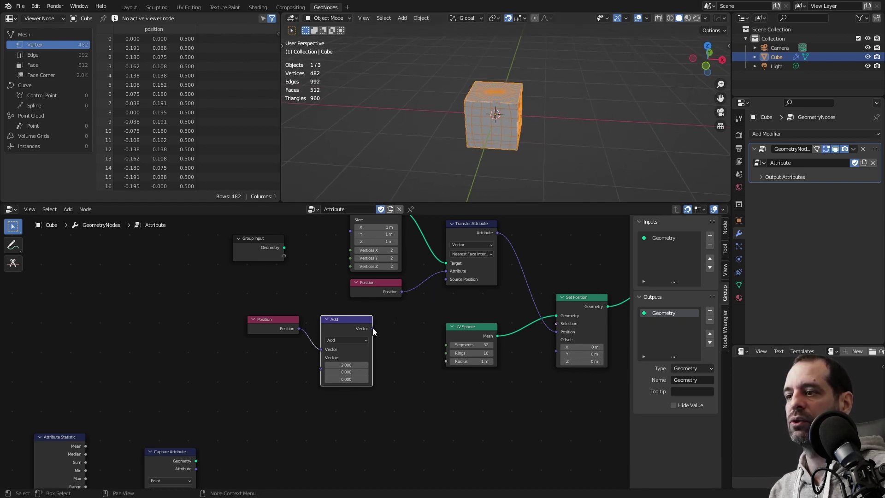
{"action": "mouse_move", "coordinate": [372, 328]}
{"action": "left_mouse_down"}
{"action": "mouse_move", "coordinate": [450, 288]}
{"action": "mouse_move", "coordinate": [445, 279]}
{"action": "left_mouse_up"}
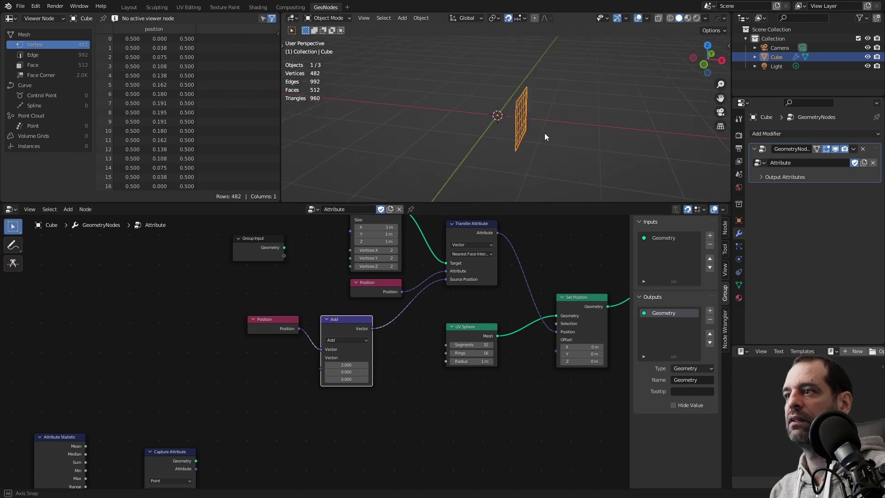
{"action": "middle_click_drag", "start_coordinate": [544, 133], "coordinate": [657, 123]}
{"action": "middle_click_drag", "start_coordinate": [537, 117], "coordinate": [546, 123]}
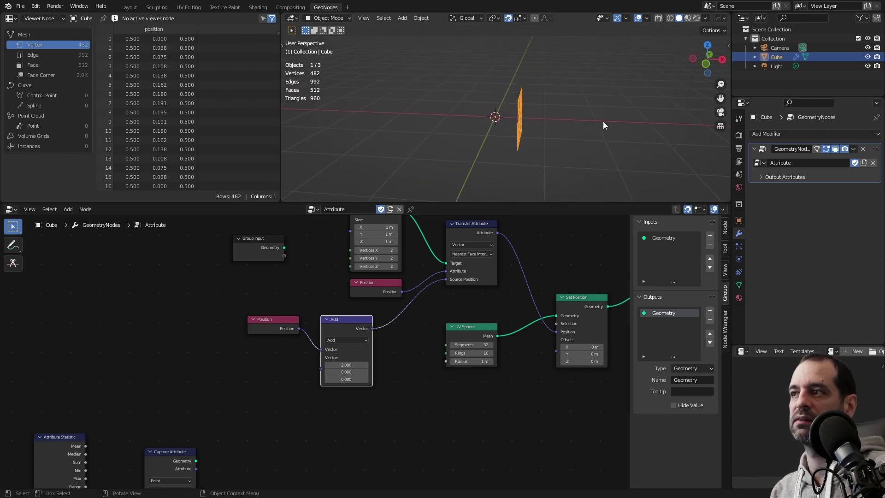
{"action": "mouse_move", "coordinate": [509, 116]}
{"action": "middle_mouse_down"}
{"action": "mouse_move", "coordinate": [555, 111]}
{"action": "mouse_move", "coordinate": [512, 118]}
{"action": "middle_mouse_up"}
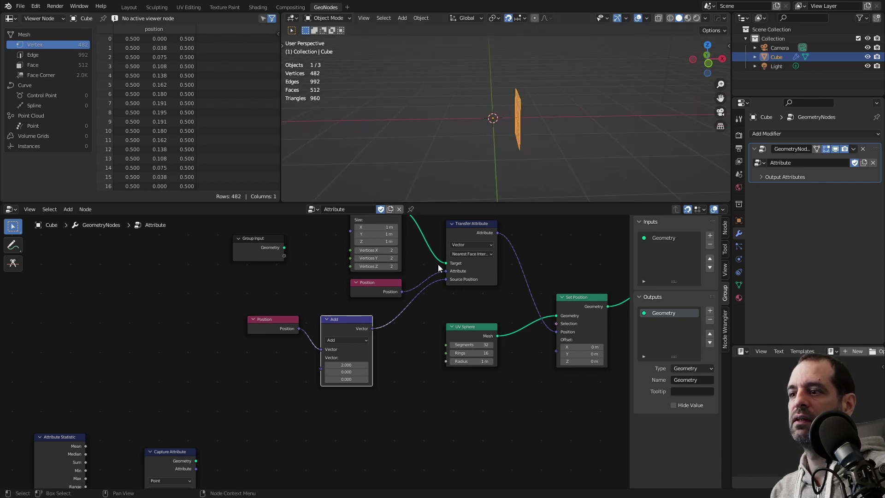
- Change the Add X offset to -2, then pull the Add node out of the chain
{"action": "left_click_drag", "start_coordinate": [346, 366], "coordinate": [375, 365]}
{"action": "left_click", "coordinate": [376, 365]}
{"action": "type", "text": "-2"}
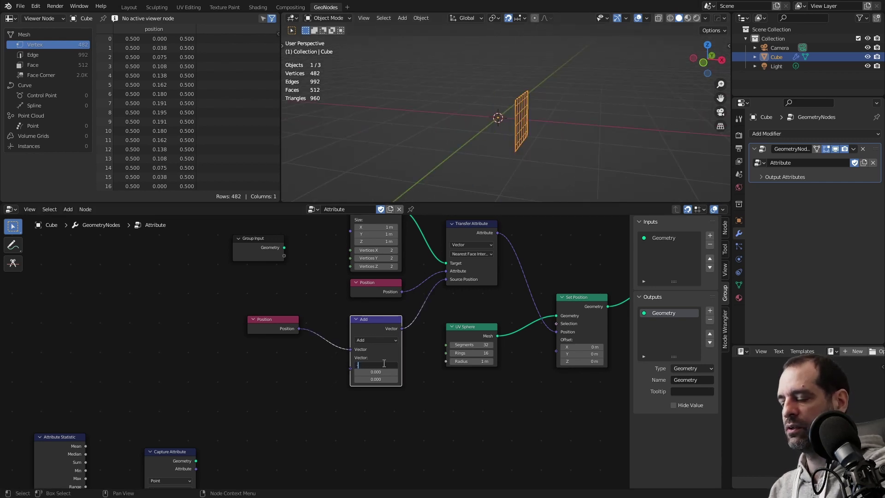
{"action": "key", "text": "Return"}
{"action": "middle_click_drag", "start_coordinate": [502, 148], "coordinate": [474, 120]}
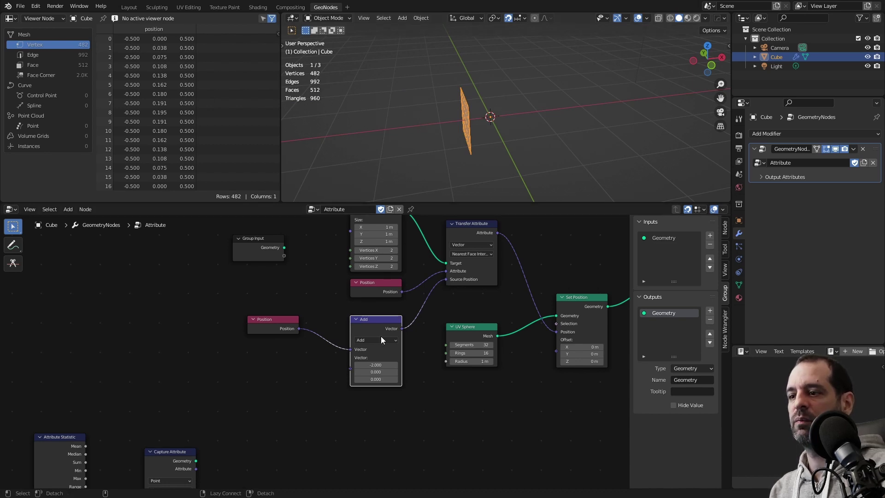
{"action": "left_click_drag", "start_coordinate": [480, 326], "coordinate": [443, 371]}
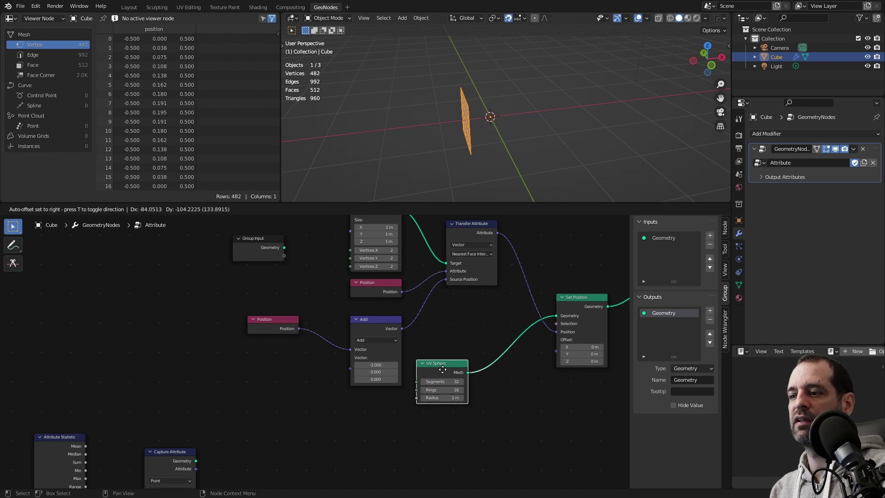
{"action": "left_click_drag", "start_coordinate": [375, 325], "coordinate": [354, 369], "text": "alt"}
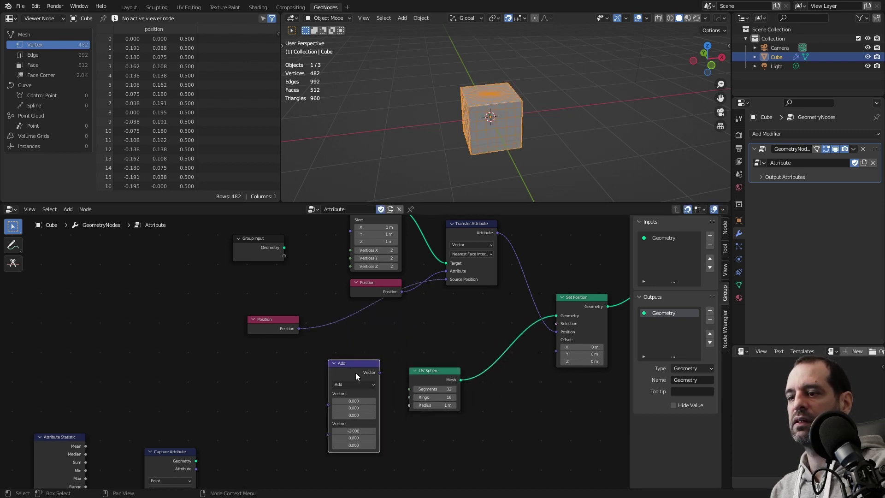
- Give the Transform node after UV Sphere a Translation X of -2 m and view the result
{"action": "left_click", "coordinate": [284, 322], "text": "shift"}
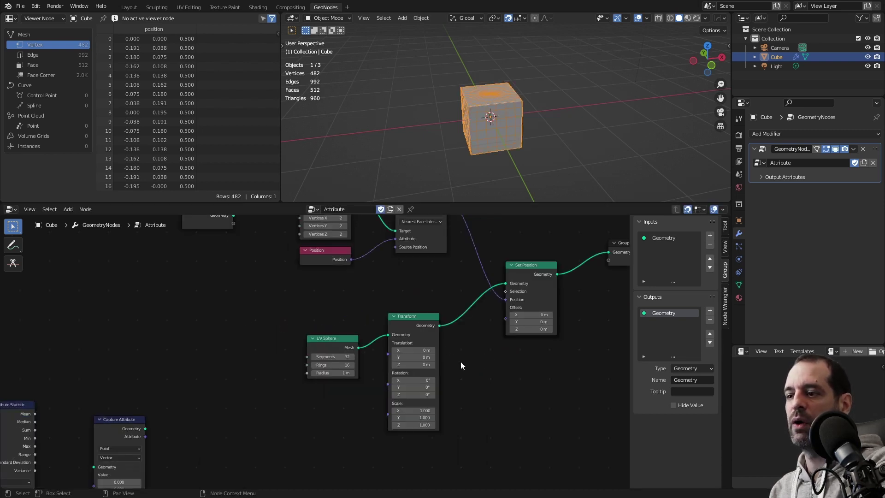
{"action": "left_click_drag", "start_coordinate": [428, 313], "coordinate": [429, 336]}
{"action": "left_click", "coordinate": [416, 373]}
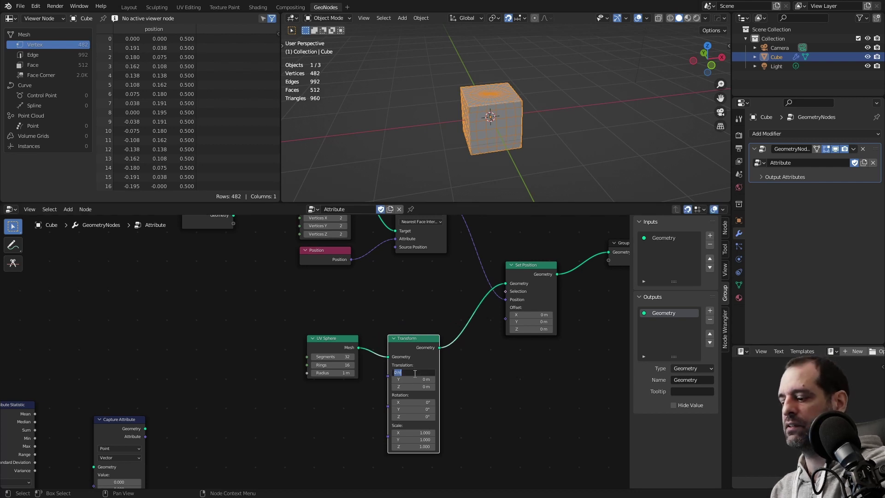
{"action": "type", "text": "-2"}
{"action": "key", "text": "Return"}
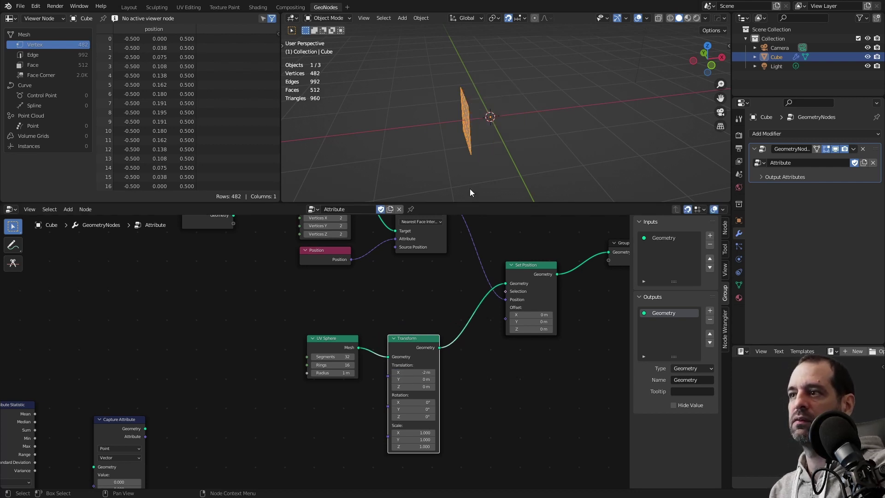
{"action": "middle_click_drag", "start_coordinate": [411, 256], "coordinate": [421, 268]}
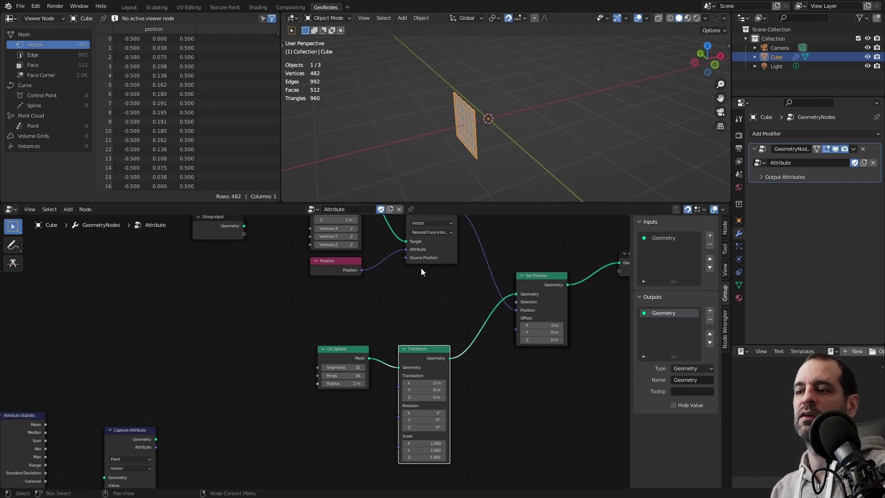
{"action": "left_click_drag", "start_coordinate": [427, 358], "coordinate": [427, 351]}
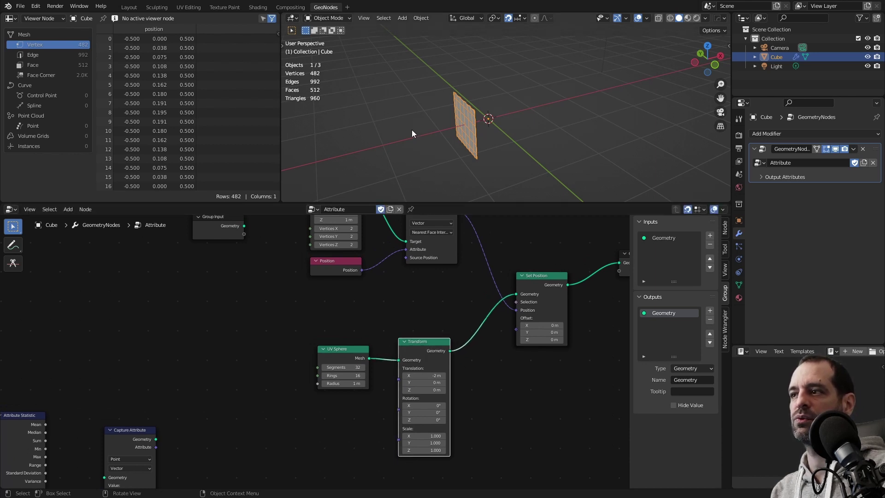
{"action": "middle_click_drag", "start_coordinate": [413, 132], "coordinate": [421, 149]}
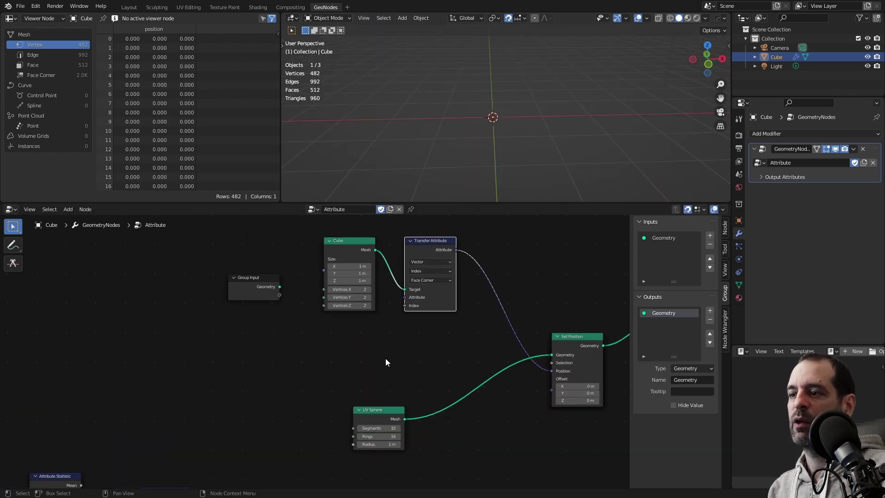
{"action": "scroll", "coordinate": [385, 358], "scroll_direction": "up", "scroll_amount": 1}
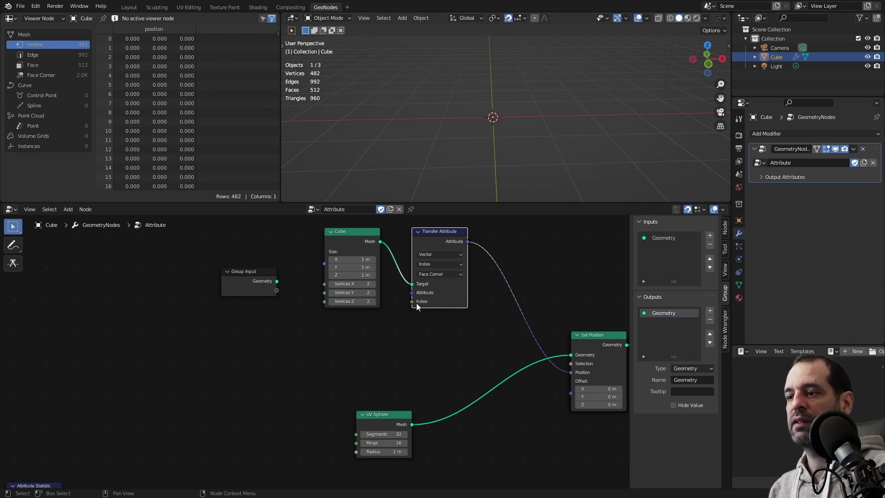
- Discard a stray Index link and delete the UV Sphere node
{"action": "left_click_drag", "start_coordinate": [417, 303], "coordinate": [397, 321]}
{"action": "middle_click_drag", "start_coordinate": [390, 418], "coordinate": [416, 363]}
{"action": "left_click_drag", "start_coordinate": [416, 363], "coordinate": [388, 356]}
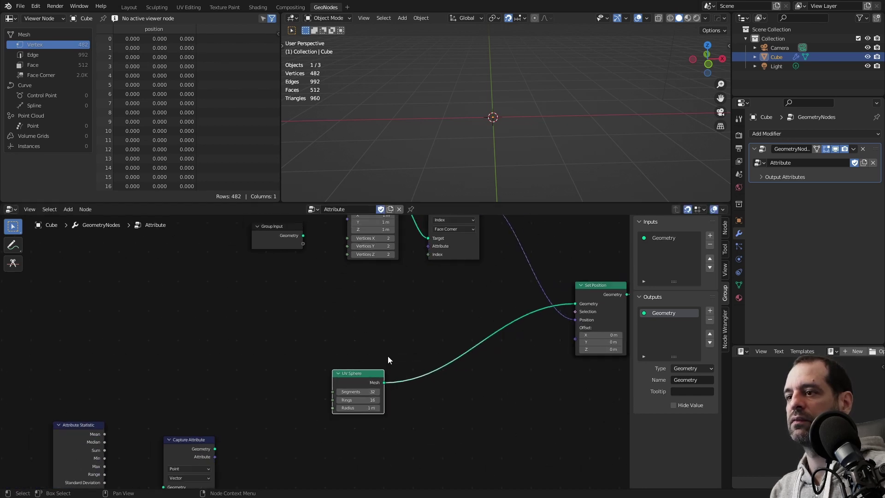
{"action": "scroll", "coordinate": [341, 248], "scroll_direction": "down", "scroll_amount": 1}
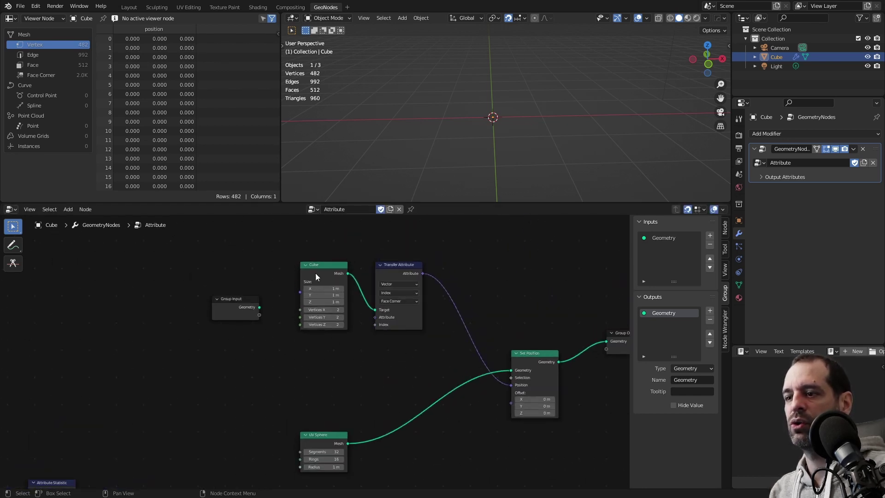
{"action": "key", "text": "Delete"}
{"action": "scroll", "coordinate": [368, 347], "scroll_direction": "down", "scroll_amount": 1}
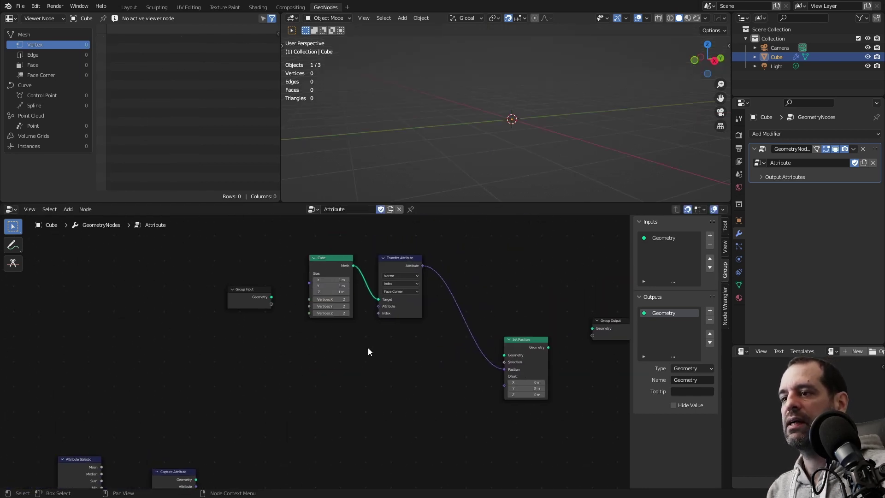
- Add a Mesh Line node below the Cube node and set its Count to 8
{"action": "key", "text": "shift+a"}
{"action": "left_click", "coordinate": [376, 296]}
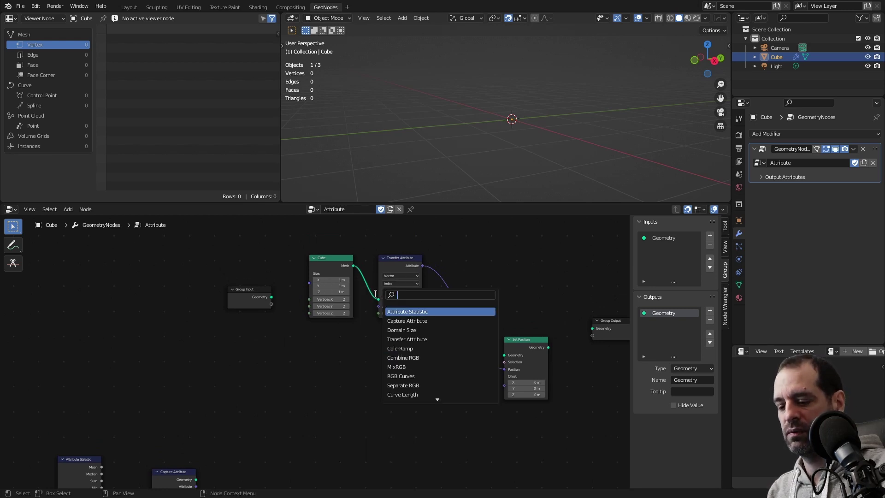
{"action": "type", "text": "mesh line"}
{"action": "key", "text": "Return"}
{"action": "left_click", "coordinate": [326, 377]}
{"action": "scroll", "coordinate": [325, 377], "scroll_direction": "up", "scroll_amount": 1}
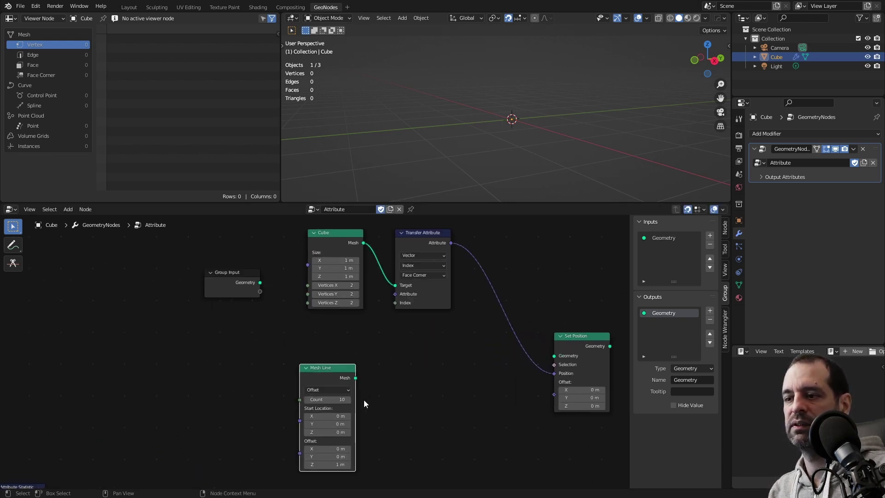
{"action": "scroll", "coordinate": [364, 399], "scroll_direction": "up", "scroll_amount": 1}
{"action": "left_click", "coordinate": [335, 386]}
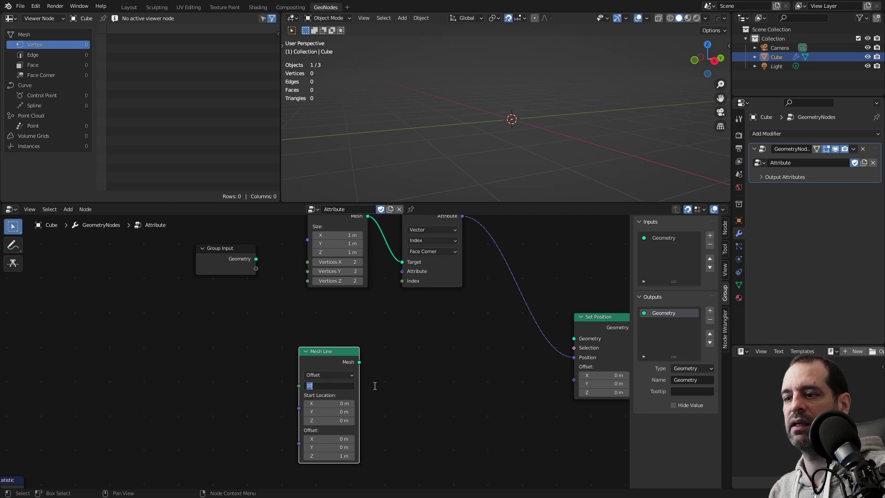
{"action": "type", "text": "8"}
{"action": "key", "text": "Return"}
{"action": "scroll", "coordinate": [327, 384], "scroll_direction": "down", "scroll_amount": 1}
- Add a Position node and plug it into Transfer Attribute's Attribute input
{"action": "key", "text": "shift+a"}
{"action": "type", "text": "p"}
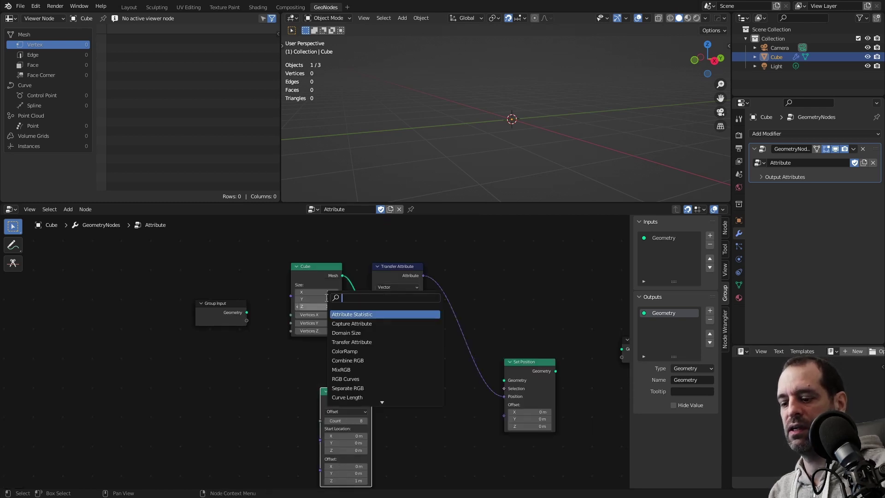
{"action": "type", "text": "o"}
{"action": "left_click", "coordinate": [342, 323]}
{"action": "left_click", "coordinate": [337, 345]}
{"action": "scroll", "coordinate": [336, 346], "scroll_direction": "up", "scroll_amount": 1}
{"action": "left_click_drag", "start_coordinate": [374, 342], "coordinate": [408, 314]}
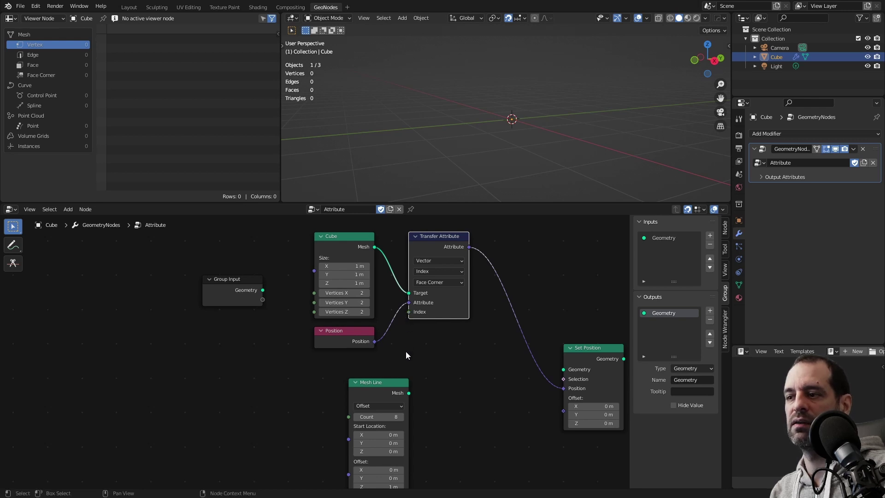
{"action": "scroll", "coordinate": [401, 318], "scroll_direction": "down", "scroll_amount": 1}
- Rearrange Mesh Line and Set Position, then link Mesh Line into Set Position's Geometry
{"action": "left_click_drag", "start_coordinate": [375, 380], "coordinate": [346, 395]}
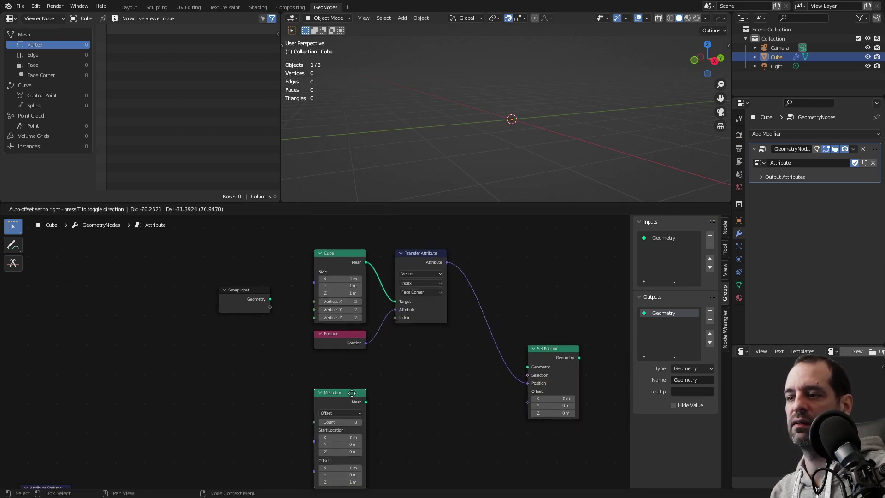
{"action": "left_click_drag", "start_coordinate": [527, 348], "coordinate": [499, 344]}
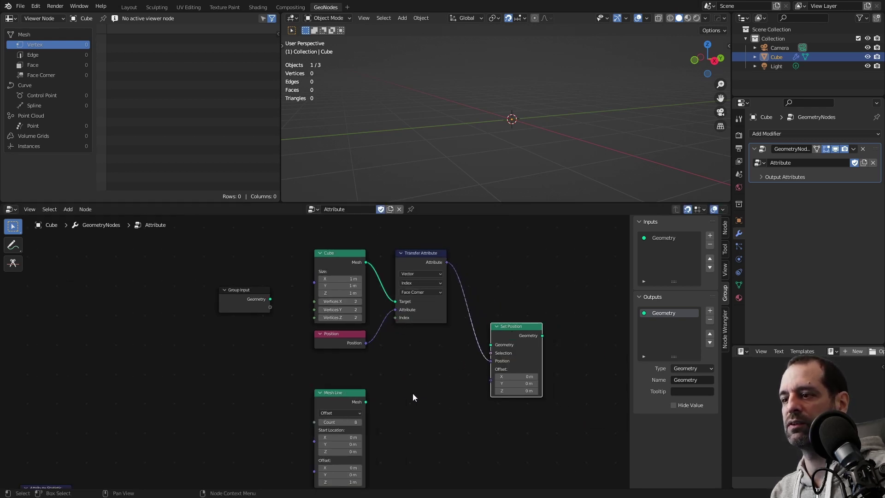
{"action": "scroll", "coordinate": [413, 396], "scroll_direction": "down", "scroll_amount": 1}
{"action": "middle_click_drag", "start_coordinate": [427, 365], "coordinate": [415, 340]}
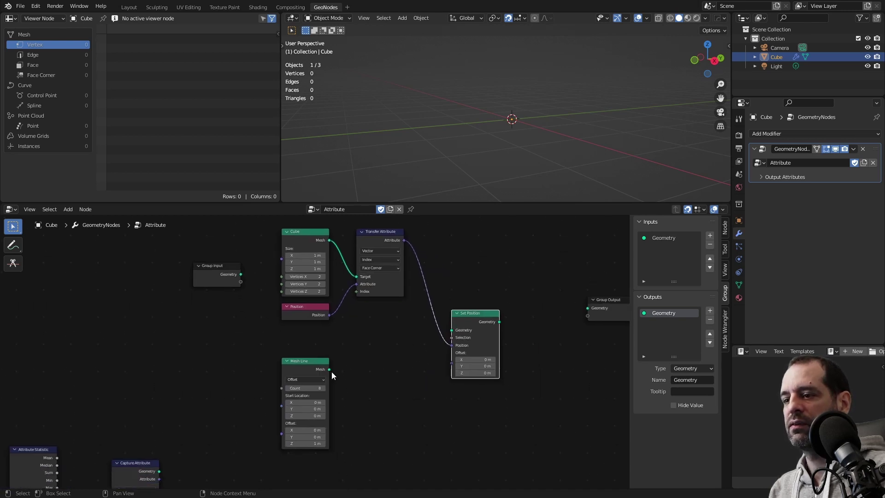
{"action": "left_click_drag", "start_coordinate": [330, 371], "coordinate": [456, 331]}
{"action": "scroll", "coordinate": [400, 286], "scroll_direction": "up", "scroll_amount": 2}
- Set Transfer Attribute's domain to Point
{"action": "left_click", "coordinate": [407, 289]}
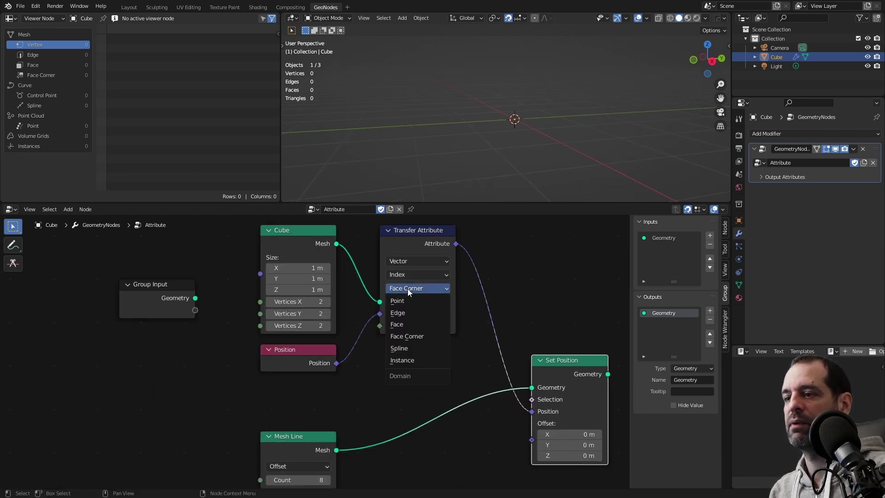
{"action": "left_click", "coordinate": [407, 300]}
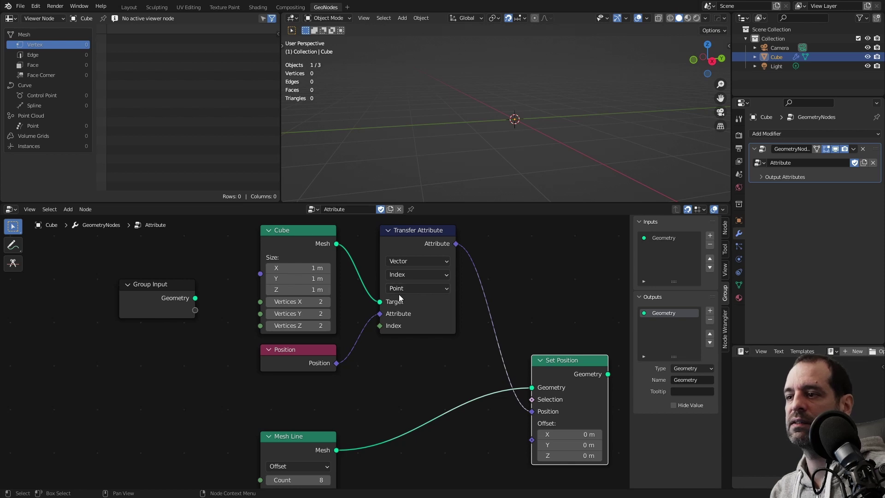
{"action": "scroll", "coordinate": [399, 294], "scroll_direction": "down", "scroll_amount": 1}
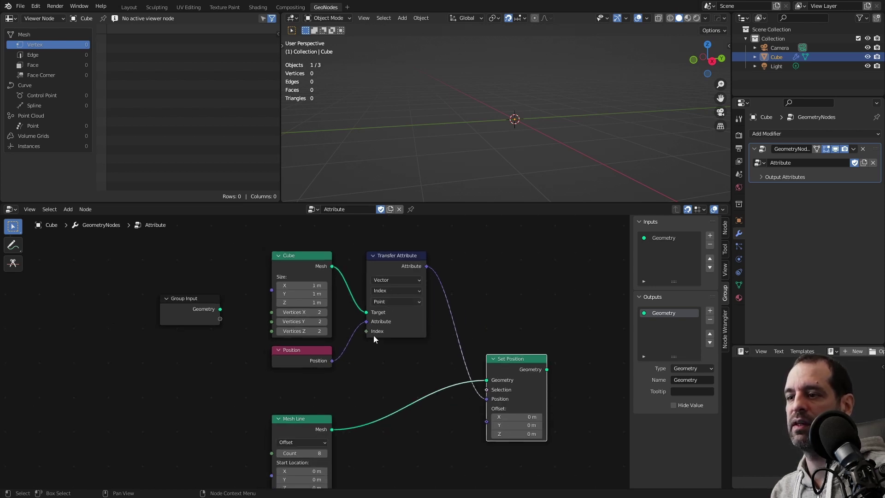
- Preview the Cube mesh in a Viewer node fed with Transfer Attribute's values
{"action": "middle_click_drag", "start_coordinate": [428, 374], "coordinate": [422, 346]}
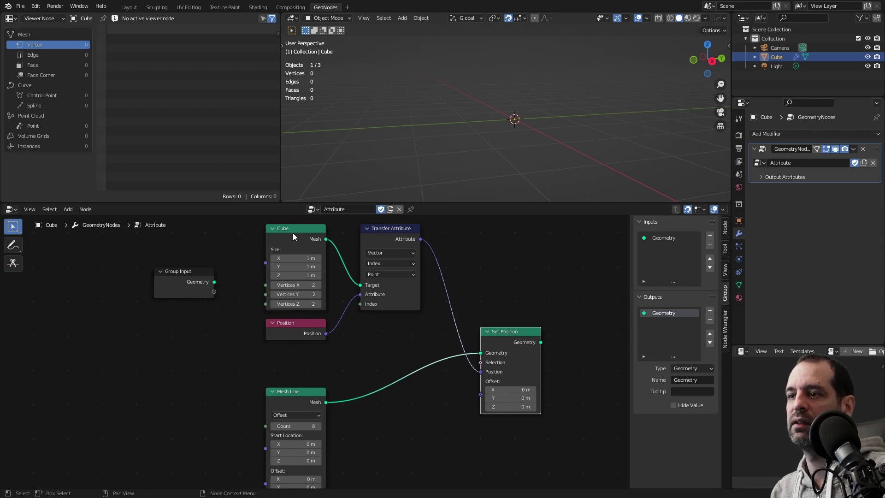
{"action": "middle_click_drag", "start_coordinate": [312, 245], "coordinate": [317, 291]}
{"action": "left_click", "coordinate": [317, 292], "text": "ctrl+shift"}
{"action": "left_click_drag", "start_coordinate": [375, 289], "coordinate": [501, 251]}
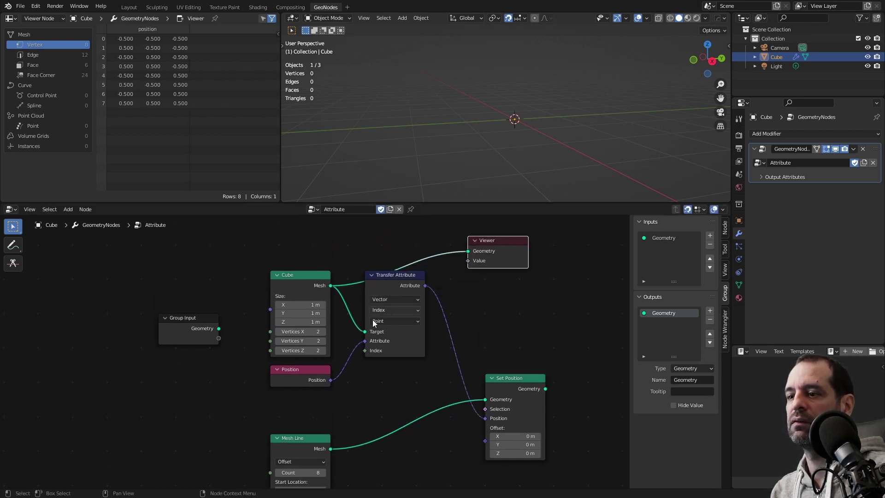
{"action": "left_click_drag", "start_coordinate": [331, 380], "coordinate": [468, 263]}
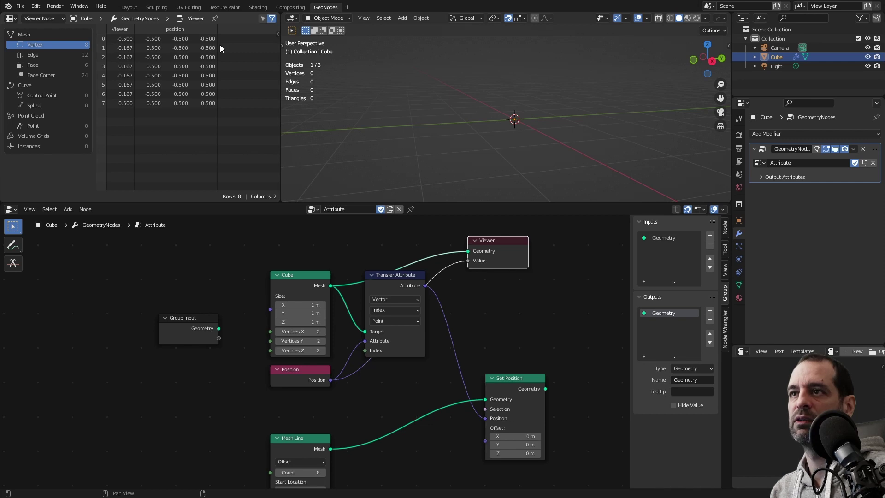
{"action": "scroll", "coordinate": [392, 286], "scroll_direction": "down", "scroll_amount": 3}
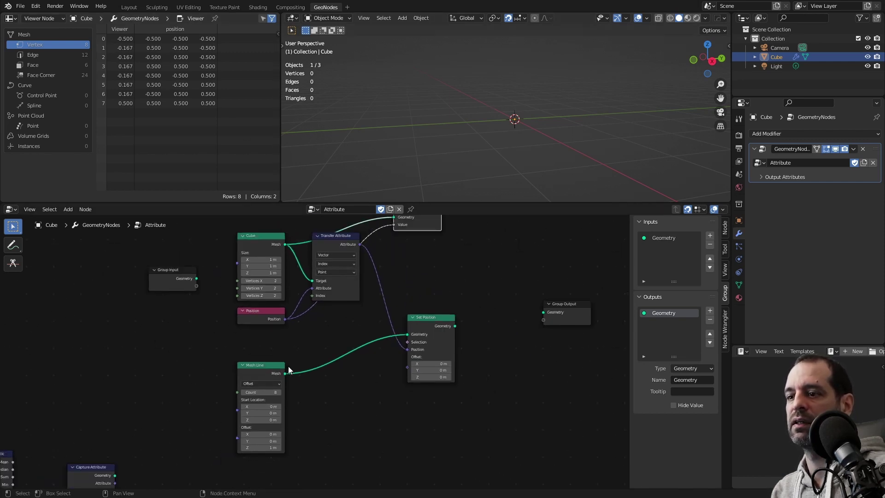
- Route Mesh Line straight to the Group Output, then reconnect Set Position's geometry there
{"action": "left_click_drag", "start_coordinate": [286, 373], "coordinate": [544, 312]}
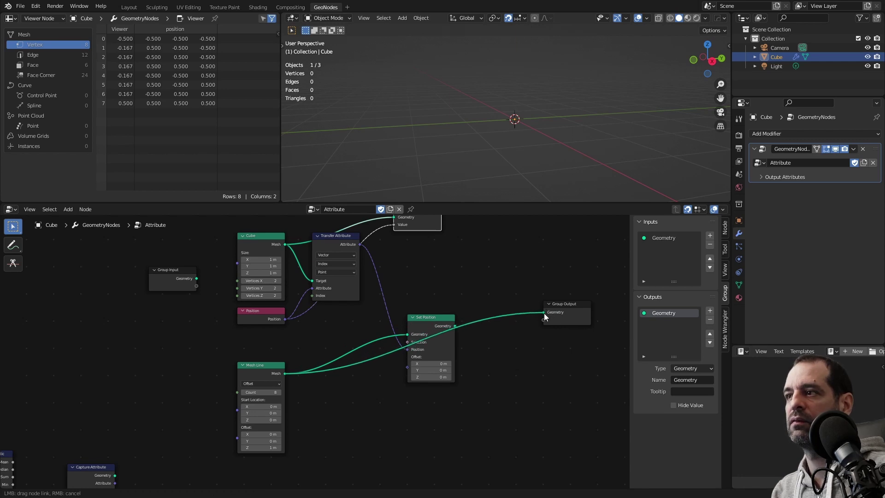
{"action": "scroll", "coordinate": [405, 283], "scroll_direction": "down", "scroll_amount": 2}
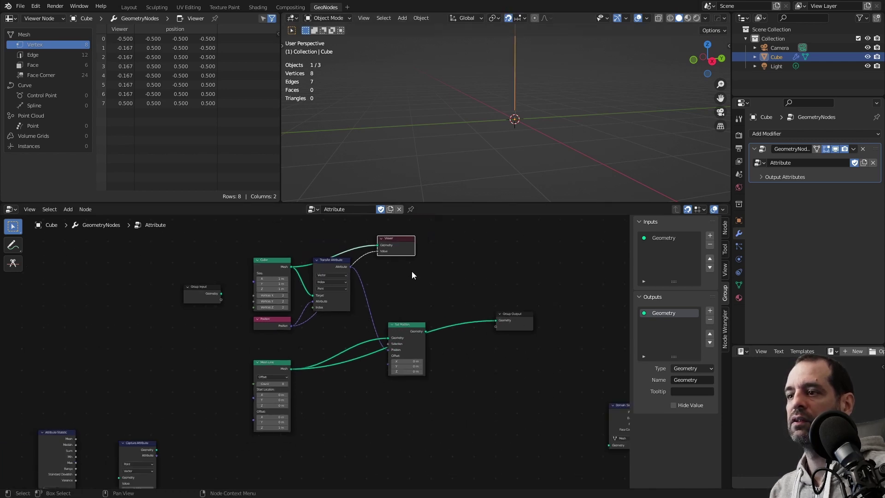
{"action": "scroll", "coordinate": [353, 300], "scroll_direction": "up", "scroll_amount": 2}
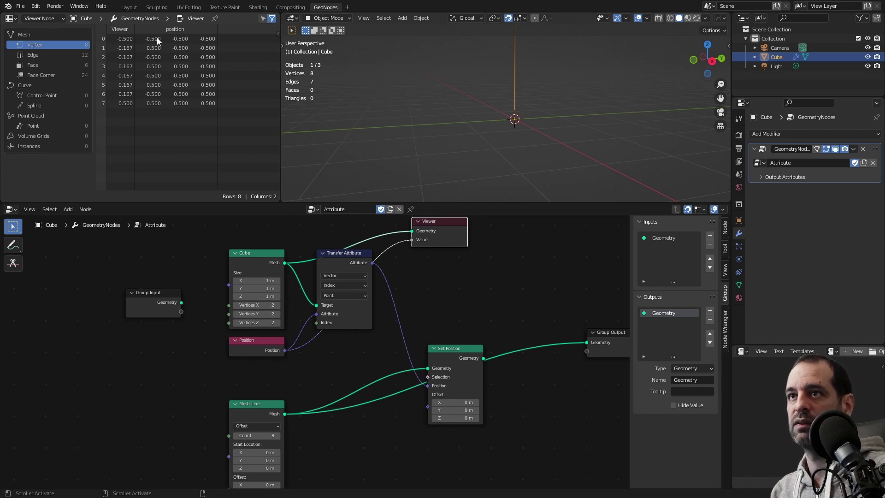
{"action": "middle_click_drag", "start_coordinate": [266, 380], "coordinate": [267, 325]}
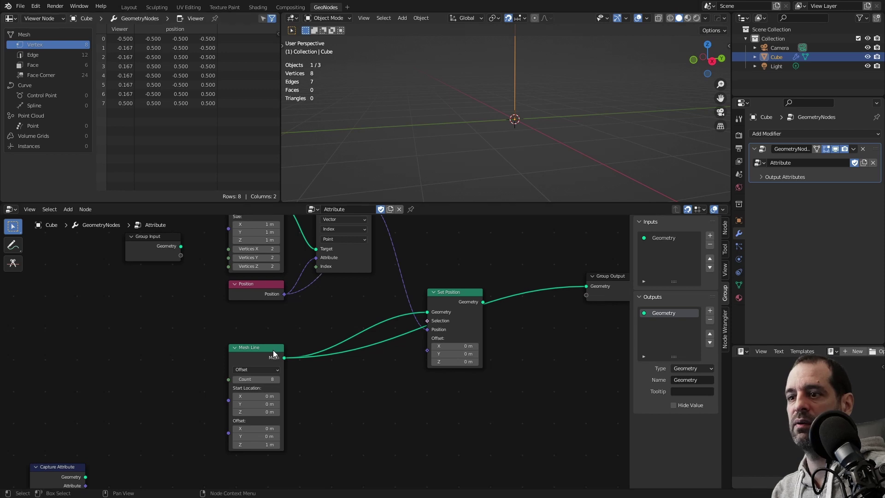
{"action": "left_click", "coordinate": [278, 358]}
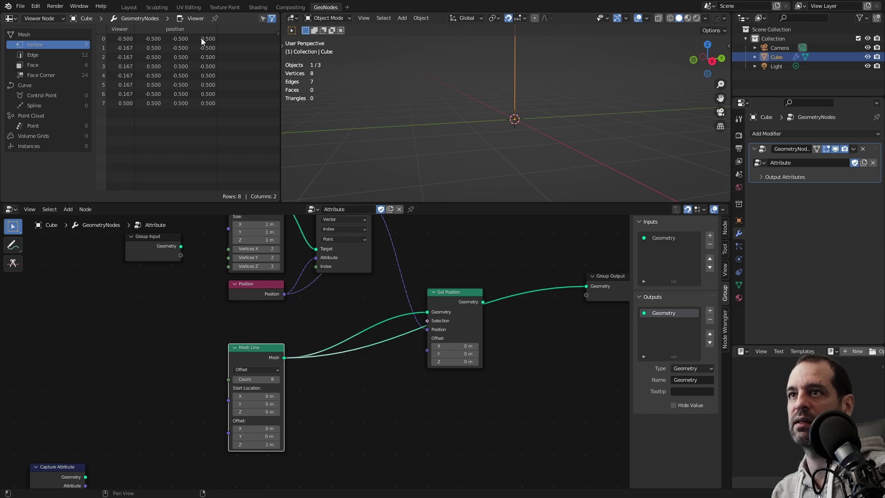
{"action": "middle_click_drag", "start_coordinate": [323, 276], "coordinate": [228, 306]}
{"action": "left_click_drag", "start_coordinate": [380, 306], "coordinate": [498, 316]}
- Orbit the 3D view around the zigzag line, including from above, before adding the Index node
{"action": "mouse_move", "coordinate": [512, 185]}
{"action": "middle_mouse_down"}
{"action": "mouse_move", "coordinate": [540, 149]}
{"action": "mouse_move", "coordinate": [574, 156]}
{"action": "mouse_move", "coordinate": [522, 156]}
{"action": "mouse_move", "coordinate": [468, 136]}
{"action": "middle_mouse_up"}
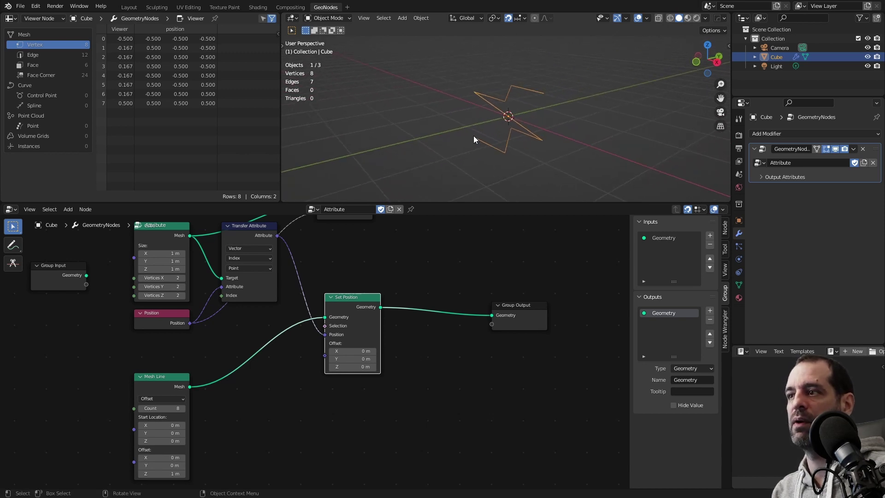
{"action": "mouse_move", "coordinate": [473, 138]}
{"action": "middle_mouse_down"}
{"action": "mouse_move", "coordinate": [468, 145]}
{"action": "mouse_move", "coordinate": [475, 135]}
{"action": "middle_mouse_up"}
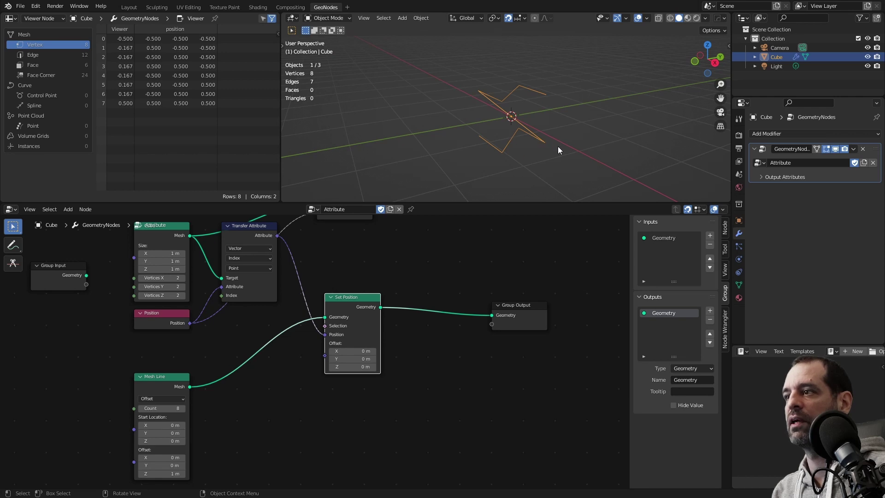
{"action": "middle_click_drag", "start_coordinate": [558, 150], "coordinate": [542, 141]}
{"action": "mouse_move", "coordinate": [499, 96]}
{"action": "middle_mouse_down"}
{"action": "mouse_move", "coordinate": [492, 129]}
{"action": "mouse_move", "coordinate": [520, 133]}
{"action": "mouse_move", "coordinate": [640, 116]}
{"action": "middle_mouse_up"}
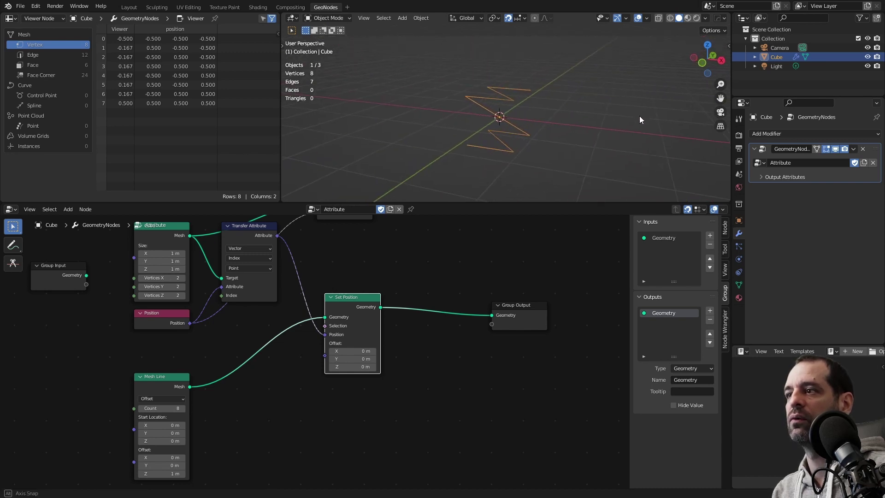
{"action": "middle_click_drag", "start_coordinate": [222, 296], "coordinate": [365, 300]}
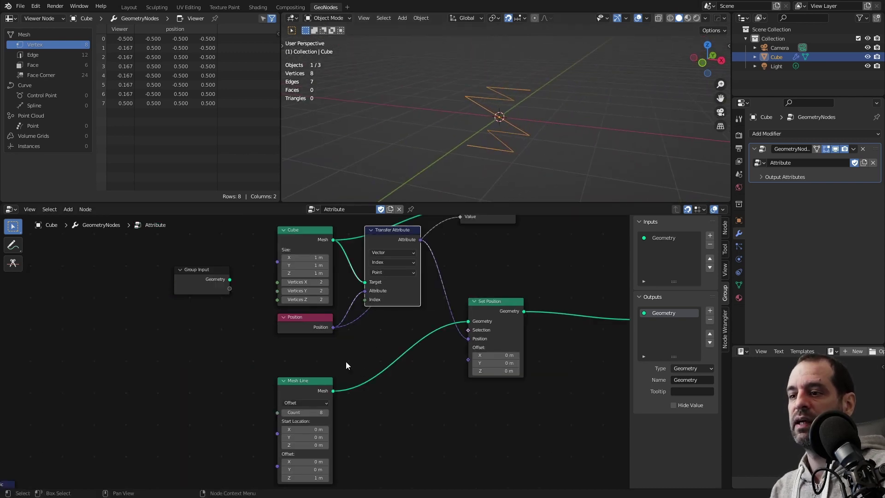
{"action": "mouse_move", "coordinate": [345, 361]}
{"action": "middle_mouse_down"}
{"action": "mouse_move", "coordinate": [340, 308]}
{"action": "mouse_move", "coordinate": [333, 311]}
{"action": "middle_mouse_up"}
{"action": "key", "text": "shift+a"}
- Place an Index node left of the tree and add a Math node
{"action": "type", "text": "i"}
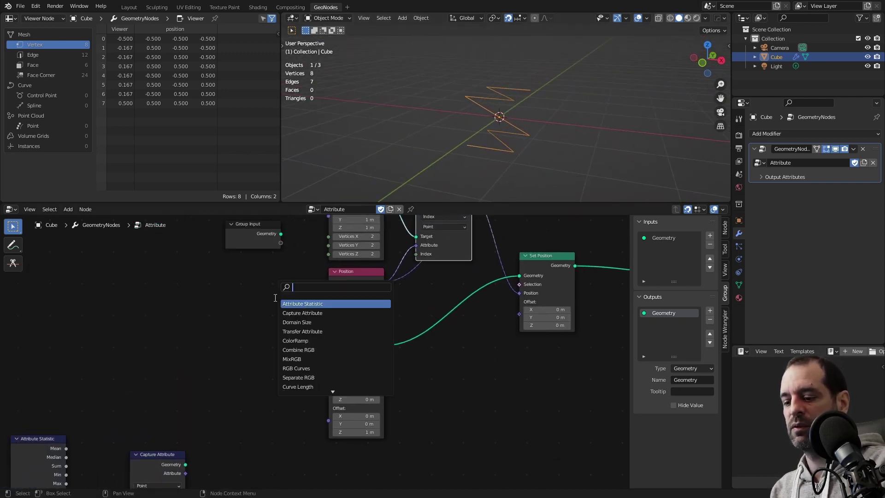
{"action": "type", "text": "nd"}
{"action": "key", "text": "Return"}
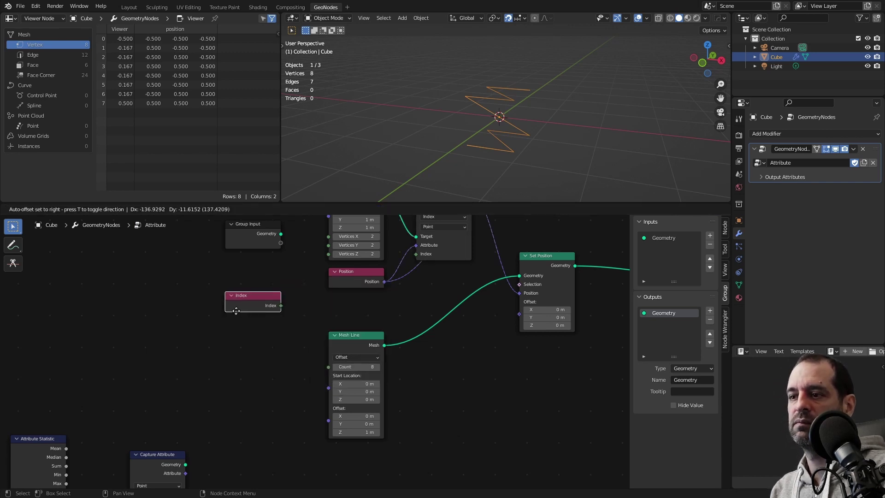
{"action": "left_click", "coordinate": [221, 301]}
{"action": "key", "text": "shift+a"}
{"action": "type", "text": "ad"}
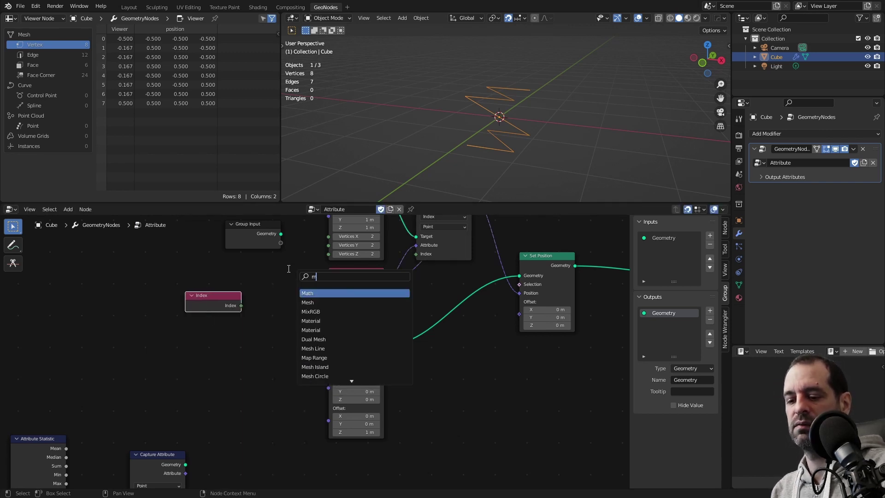
{"action": "type", "text": "d"}
{"action": "key", "text": "Return"}
- Position the Math node beside Index and switch its operation to Ping-Pong
{"action": "left_click_drag", "start_coordinate": [203, 296], "coordinate": [179, 296]}
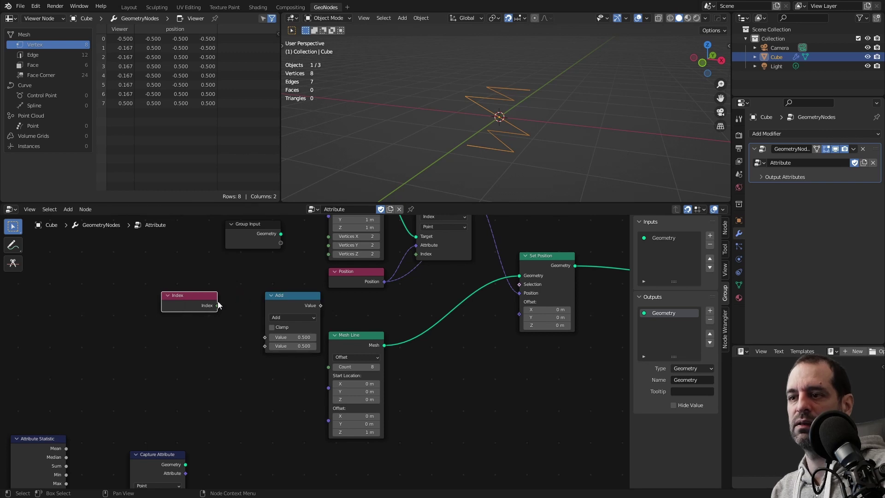
{"action": "left_click_drag", "start_coordinate": [277, 307], "coordinate": [245, 299]}
{"action": "left_click", "coordinate": [256, 308]}
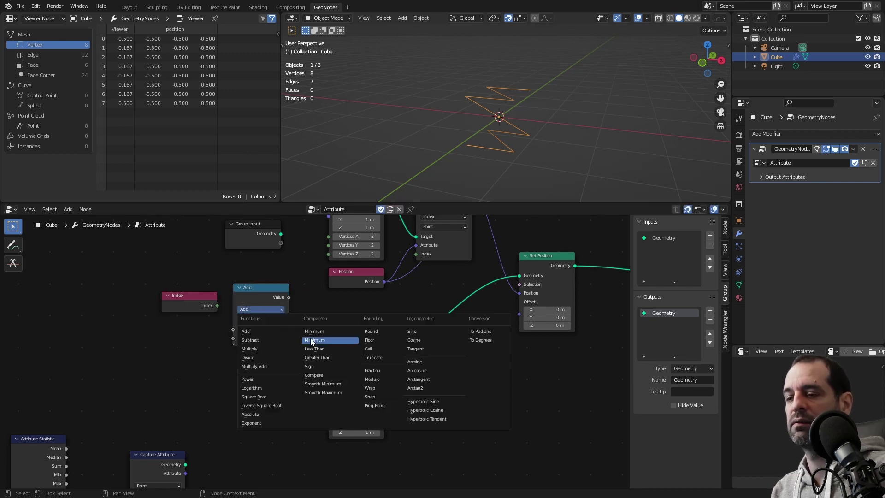
{"action": "left_click", "coordinate": [274, 309]}
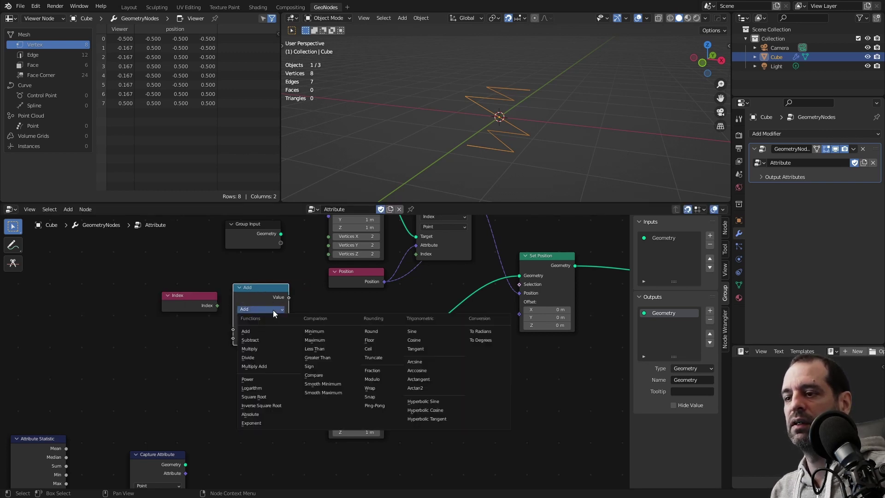
{"action": "left_click", "coordinate": [375, 403]}
- Feed Index into Ping-Pong with Scale 1.000 and drive Transfer Attribute's index with it
{"action": "left_click_drag", "start_coordinate": [274, 319], "coordinate": [282, 336]}
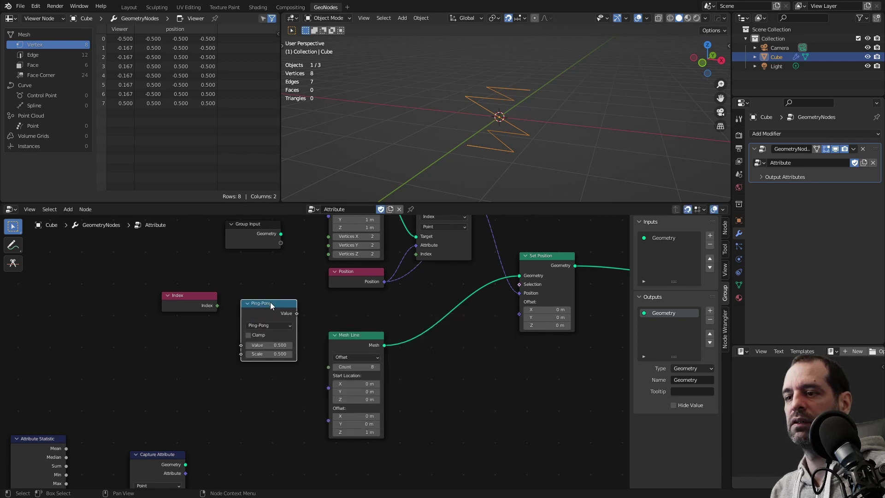
{"action": "left_click_drag", "start_coordinate": [217, 306], "coordinate": [241, 345]}
{"action": "double_click", "coordinate": [269, 353]}
{"action": "type", "text": "1"}
{"action": "key", "text": "Return"}
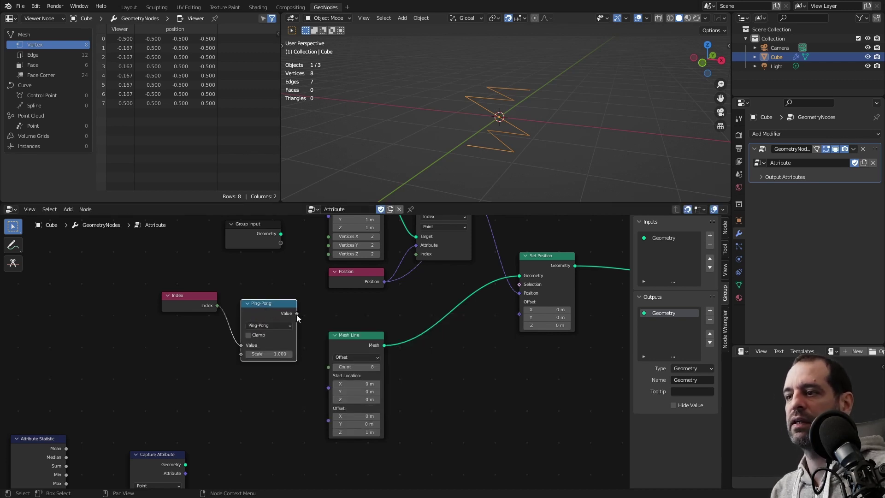
{"action": "left_click_drag", "start_coordinate": [297, 314], "coordinate": [416, 255]}
{"action": "middle_click_drag", "start_coordinate": [512, 175], "coordinate": [506, 153]}
{"action": "middle_click_drag", "start_coordinate": [263, 295], "coordinate": [261, 322]}
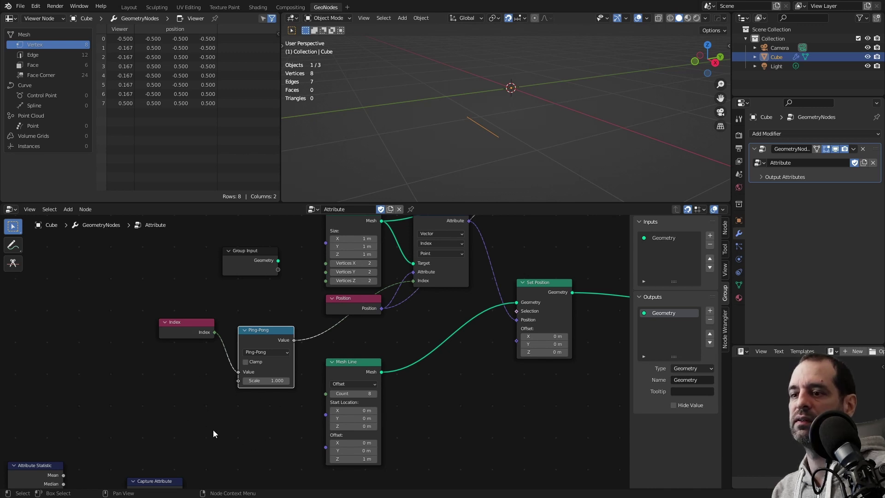
- Cut the Ping-Pong link to Transfer Attribute's index and delete the Index and Ping-Pong nodes
{"action": "mouse_move", "coordinate": [474, 141]}
{"action": "middle_mouse_down"}
{"action": "mouse_move", "coordinate": [516, 137]}
{"action": "mouse_move", "coordinate": [455, 134]}
{"action": "middle_mouse_up"}
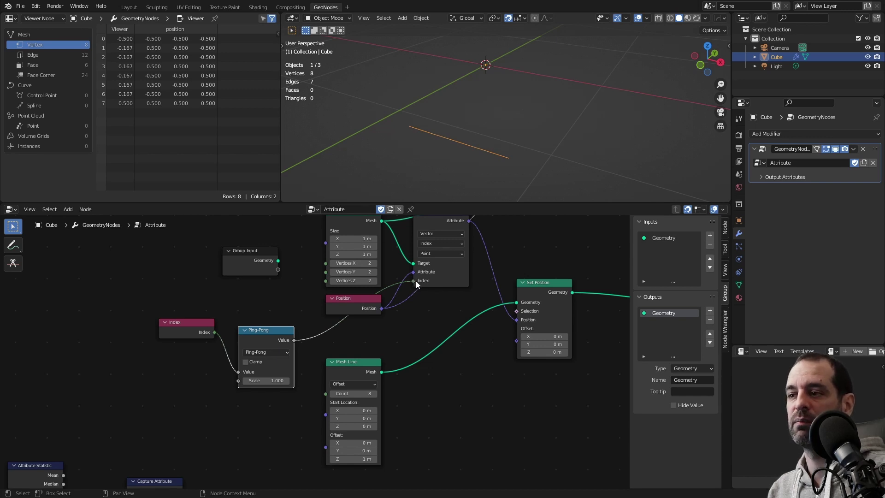
{"action": "left_click_drag", "start_coordinate": [414, 280], "coordinate": [331, 333]}
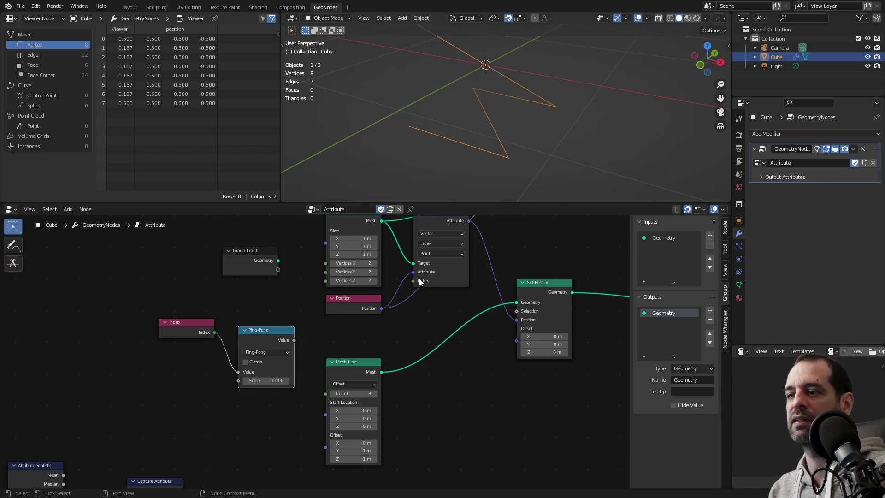
{"action": "key", "text": "x"}
{"action": "scroll", "coordinate": [400, 298], "scroll_direction": "down", "scroll_amount": 1}
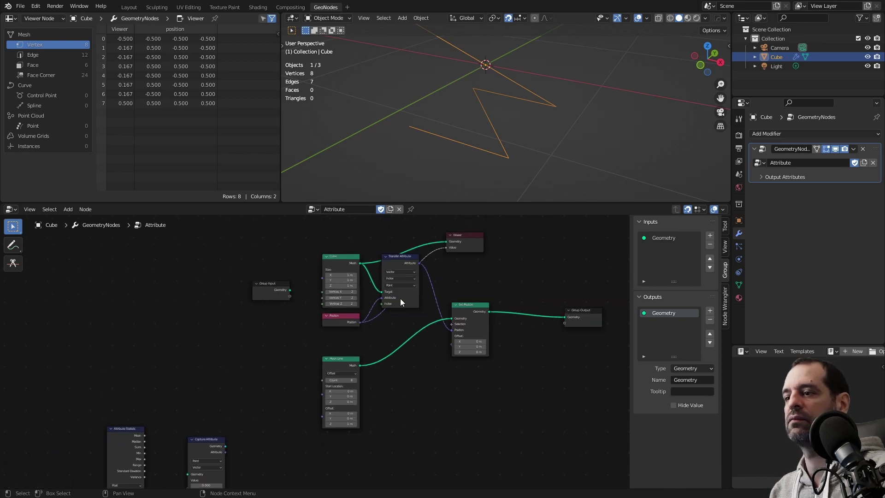
- Rearrange the Transfer Attribute and Set Position nodes, delete the Viewer, and frame all nodes
{"action": "left_click_drag", "start_coordinate": [417, 237], "coordinate": [424, 244]}
{"action": "left_click_drag", "start_coordinate": [507, 302], "coordinate": [541, 357]}
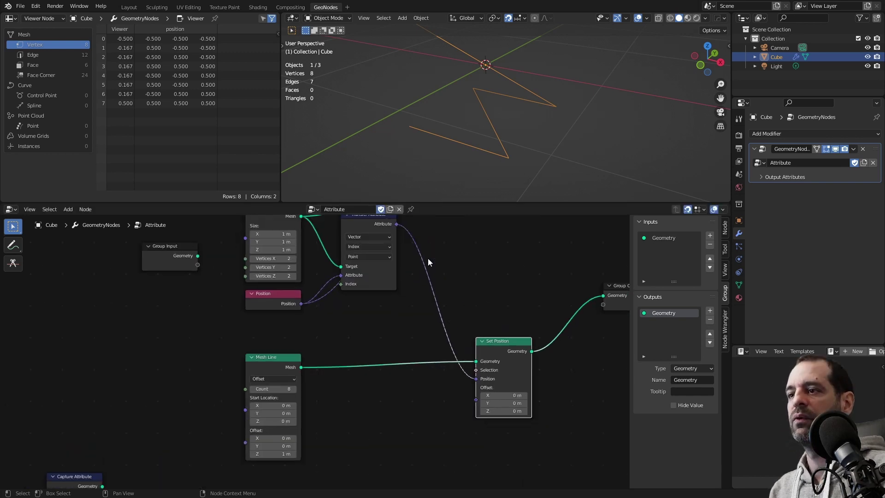
{"action": "middle_click_drag", "start_coordinate": [479, 253], "coordinate": [408, 281]}
{"action": "left_click_drag", "start_coordinate": [356, 272], "coordinate": [382, 276]}
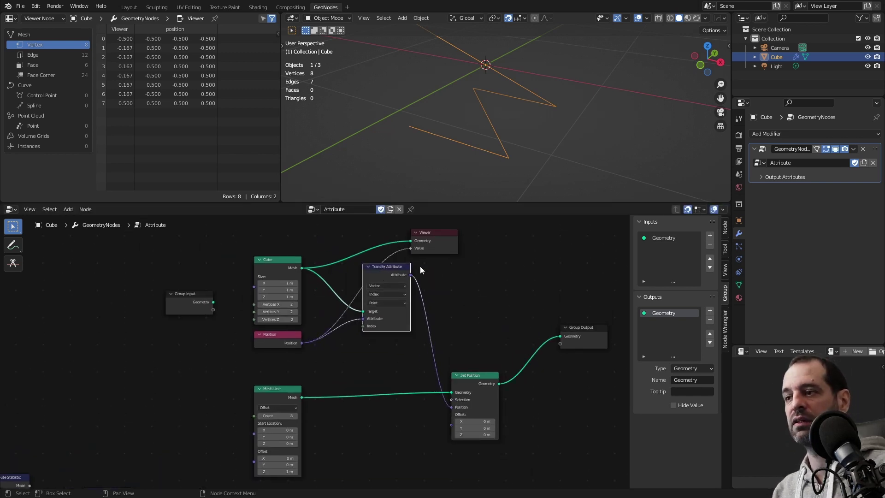
{"action": "left_click", "coordinate": [435, 241]}
{"action": "key", "text": "x"}
{"action": "key", "text": "Home"}
- Add a Mix node and connect the transferred attribute to one of its color inputs
{"action": "left_click_drag", "start_coordinate": [413, 345], "coordinate": [425, 345]}
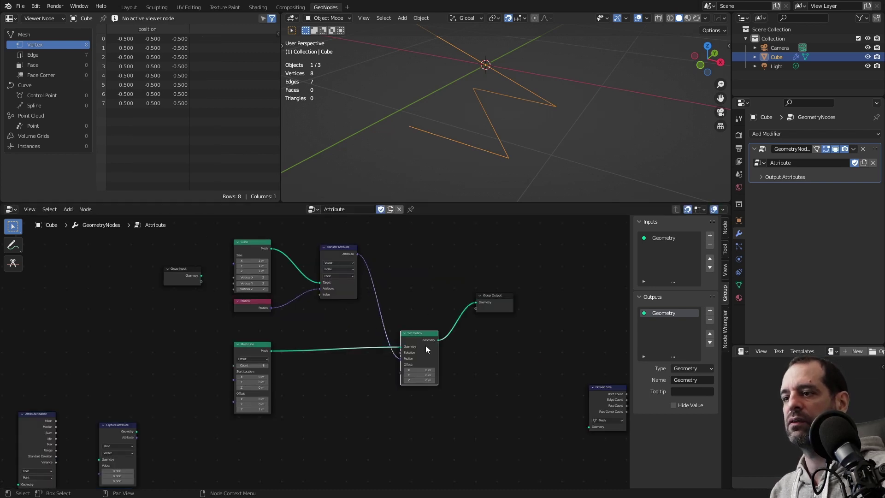
{"action": "key", "text": "shift+a"}
{"action": "left_click", "coordinate": [412, 286]}
{"action": "type", "text": "mix"}
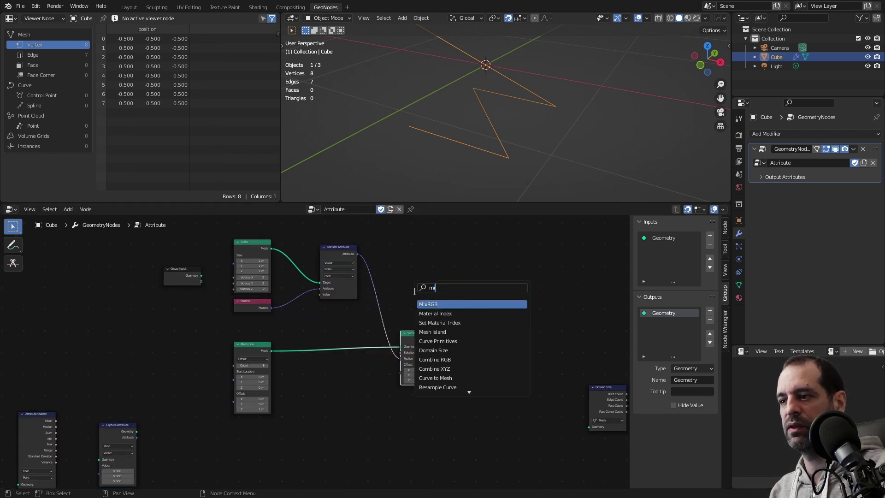
{"action": "key", "text": "Return"}
{"action": "left_click", "coordinate": [361, 393]}
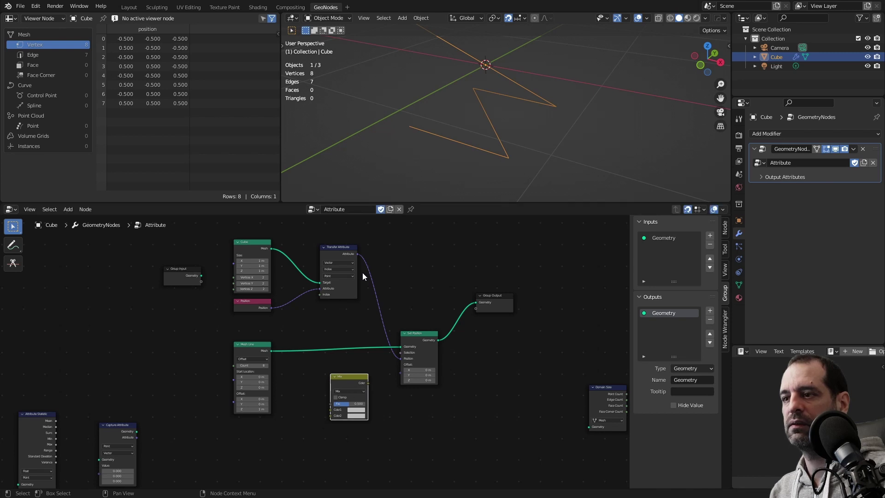
{"action": "left_click_drag", "start_coordinate": [358, 254], "coordinate": [329, 415]}
{"action": "middle_click_drag", "start_coordinate": [329, 415], "coordinate": [358, 377]}
- Feed a duplicated Position node into Mix and drive Set Position's position with the Mix result
{"action": "left_click", "coordinate": [290, 269]}
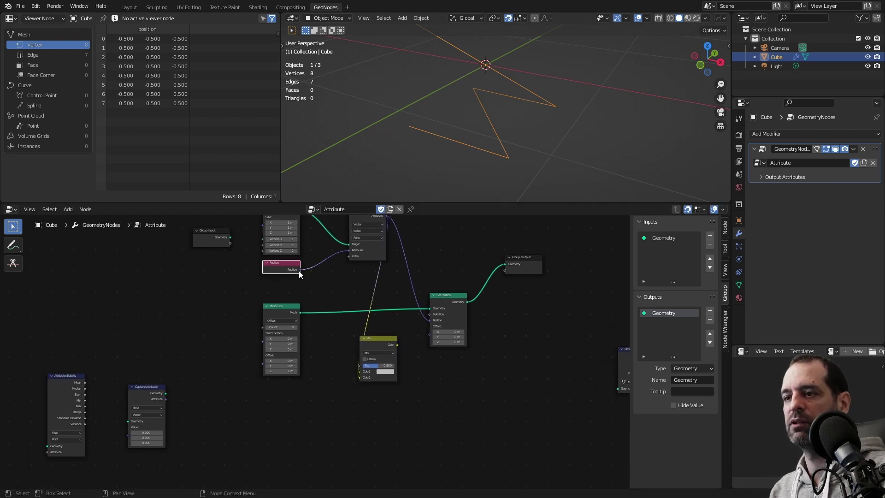
{"action": "key", "text": "shift+d"}
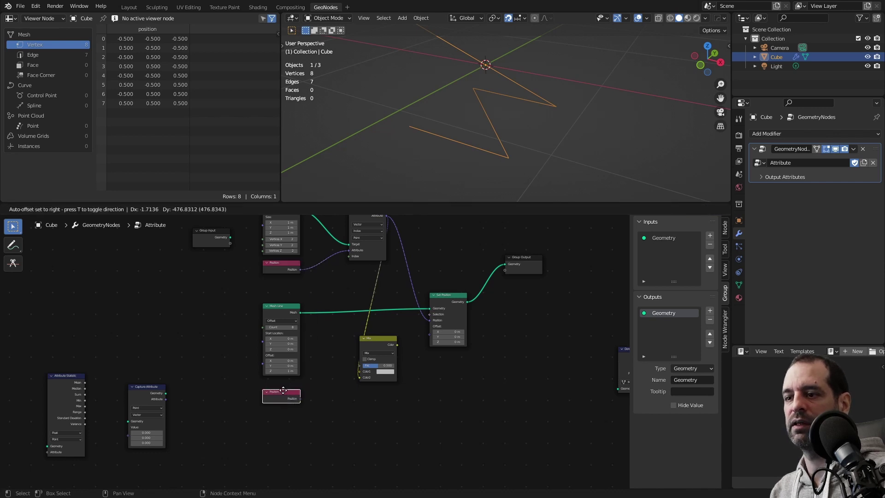
{"action": "left_click", "coordinate": [284, 391]}
{"action": "scroll", "coordinate": [295, 397], "scroll_direction": "up", "scroll_amount": 2}
{"action": "scroll", "coordinate": [297, 399], "scroll_direction": "up", "scroll_amount": 1}
{"action": "mouse_move", "coordinate": [286, 421]}
{"action": "left_mouse_down"}
{"action": "mouse_move", "coordinate": [395, 378]}
{"action": "mouse_move", "coordinate": [372, 375]}
{"action": "mouse_move", "coordinate": [421, 343]}
{"action": "left_mouse_up"}
{"action": "scroll", "coordinate": [400, 364], "scroll_direction": "down", "scroll_amount": 2}
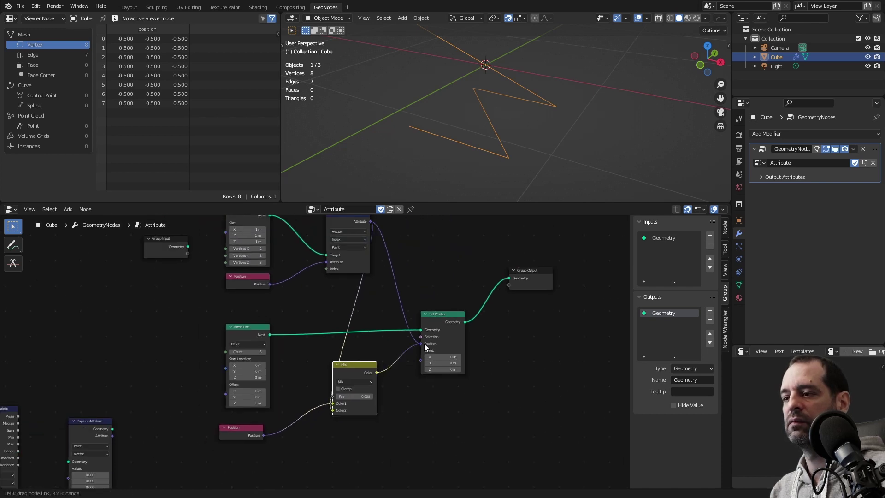
{"action": "mouse_move", "coordinate": [488, 142]}
{"action": "middle_mouse_down"}
{"action": "mouse_move", "coordinate": [492, 161]}
{"action": "mouse_move", "coordinate": [518, 140]}
{"action": "mouse_move", "coordinate": [501, 159]}
{"action": "middle_mouse_up"}
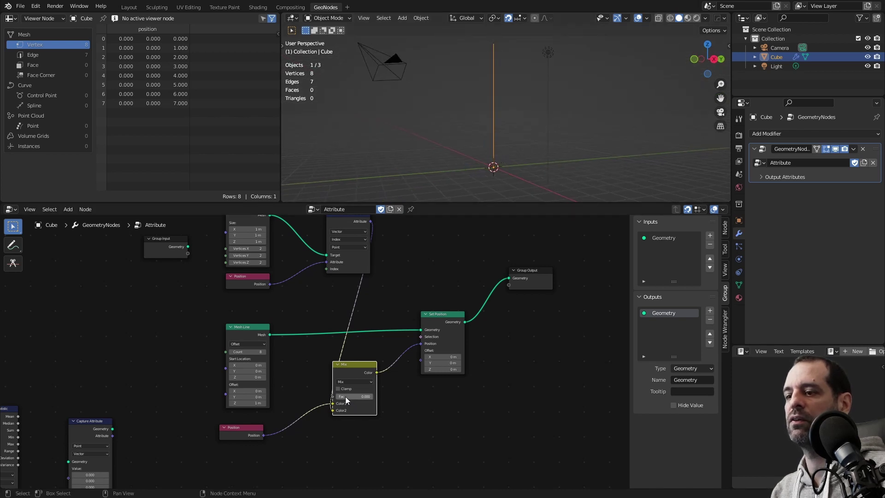
- Set the Mix Fac to 1.000 and orbit around the resulting zigzag
{"action": "left_click_drag", "start_coordinate": [345, 397], "coordinate": [383, 397]}
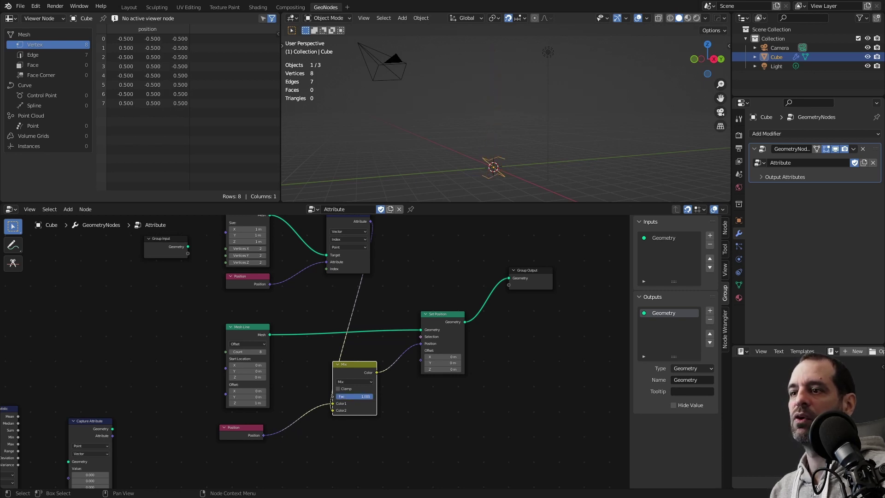
{"action": "middle_click_drag", "start_coordinate": [266, 246], "coordinate": [294, 291]}
{"action": "mouse_move", "coordinate": [442, 142]}
{"action": "middle_mouse_down"}
{"action": "mouse_move", "coordinate": [513, 184]}
{"action": "mouse_move", "coordinate": [481, 129]}
{"action": "mouse_move", "coordinate": [419, 156]}
{"action": "middle_mouse_up"}
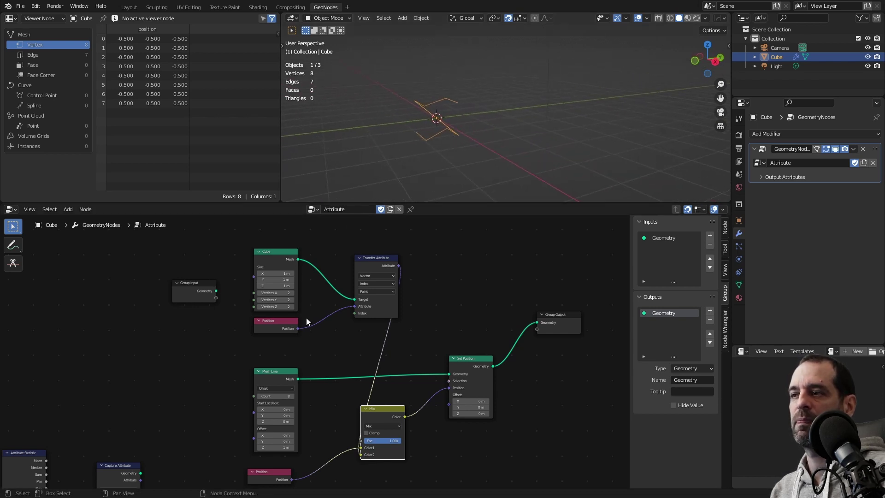
{"action": "mouse_move", "coordinate": [404, 90]}
{"action": "middle_mouse_down"}
{"action": "mouse_move", "coordinate": [461, 109]}
{"action": "mouse_move", "coordinate": [403, 123]}
{"action": "middle_mouse_up"}
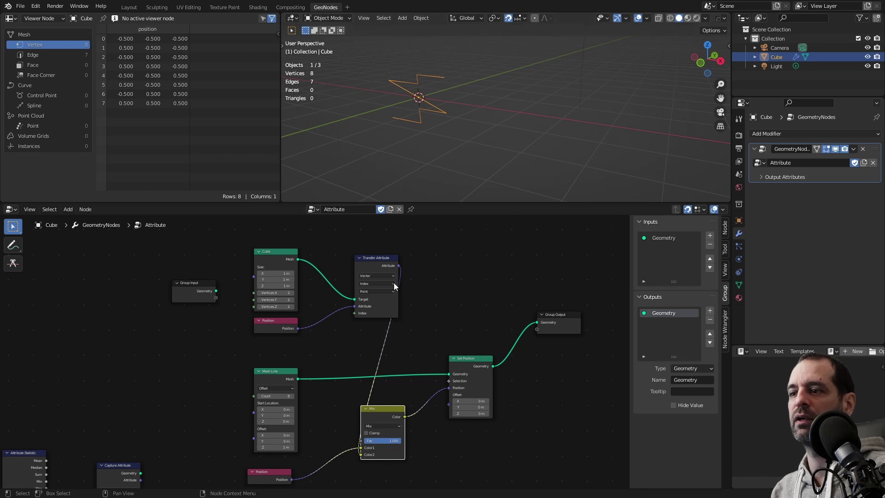
- Lower the Mesh Line count from 8 to 7 and orbit around the shorter zigzag
{"action": "middle_click_drag", "start_coordinate": [394, 283], "coordinate": [406, 264]}
{"action": "scroll", "coordinate": [321, 325], "scroll_direction": "up", "scroll_amount": 1}
{"action": "scroll", "coordinate": [271, 310], "scroll_direction": "up", "scroll_amount": 2}
{"action": "left_click", "coordinate": [273, 309]}
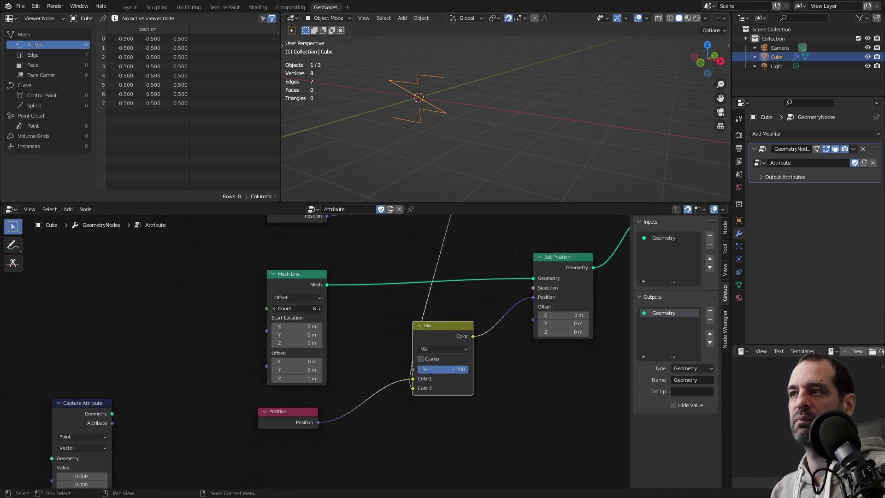
{"action": "middle_click_drag", "start_coordinate": [339, 176], "coordinate": [426, 81]}
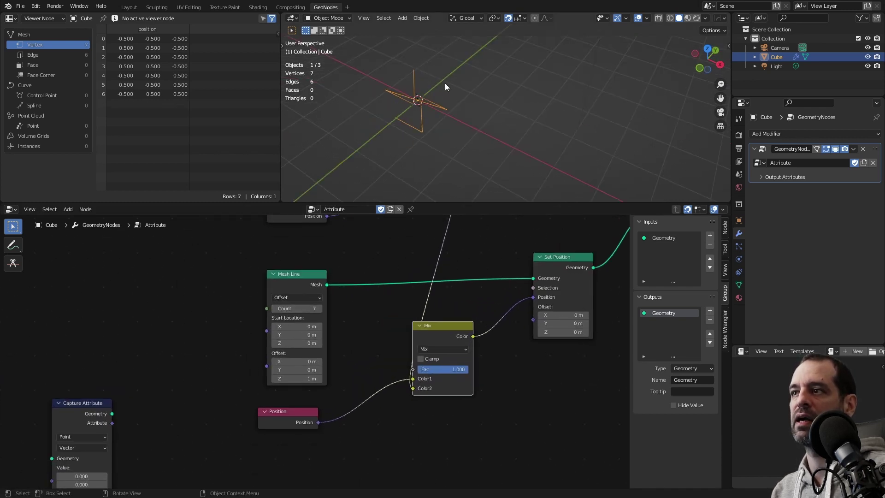
{"action": "middle_click_drag", "start_coordinate": [343, 233], "coordinate": [333, 249]}
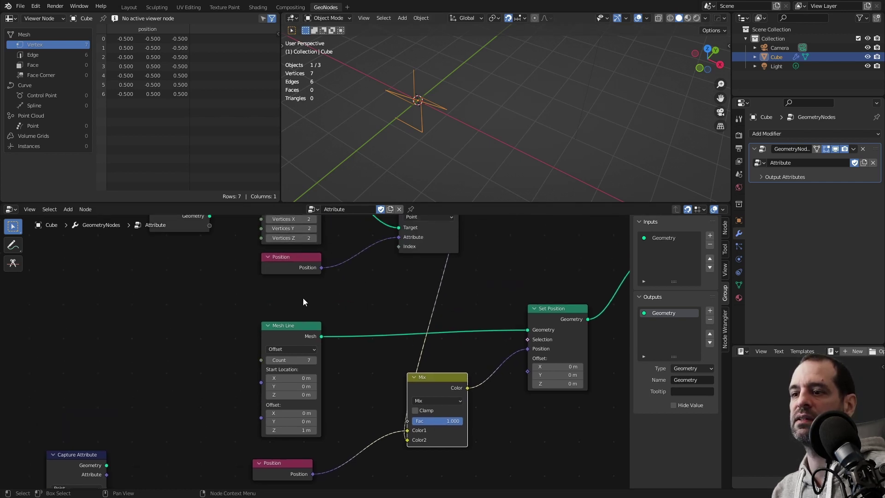
{"action": "middle_click_drag", "start_coordinate": [330, 330], "coordinate": [323, 289]}
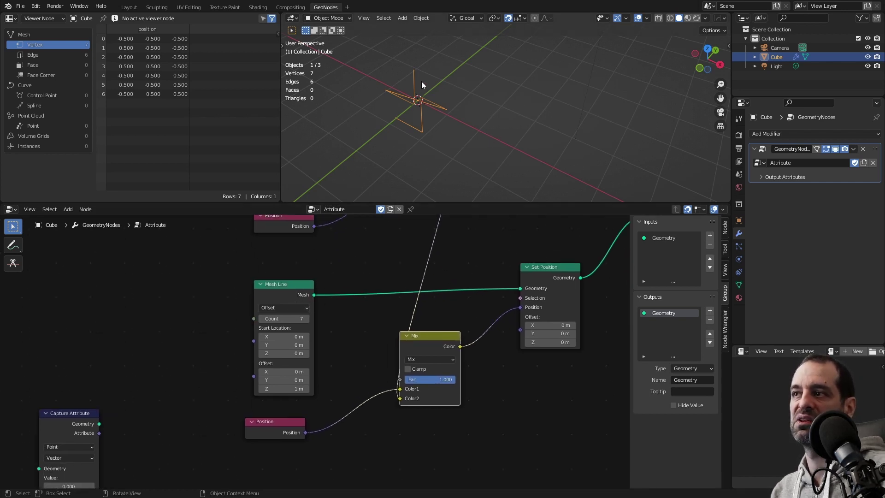
{"action": "mouse_move", "coordinate": [460, 110]}
{"action": "middle_mouse_down"}
{"action": "mouse_move", "coordinate": [428, 106]}
{"action": "mouse_move", "coordinate": [469, 84]}
{"action": "mouse_move", "coordinate": [464, 121]}
{"action": "middle_mouse_up"}
- Raise the Mesh Line count back above 8 to lengthen the zigzag
{"action": "scroll", "coordinate": [261, 318], "scroll_direction": "up", "scroll_amount": 1, "text": "ctrl"}
{"action": "scroll", "coordinate": [501, 134], "scroll_direction": "up", "scroll_amount": 4}
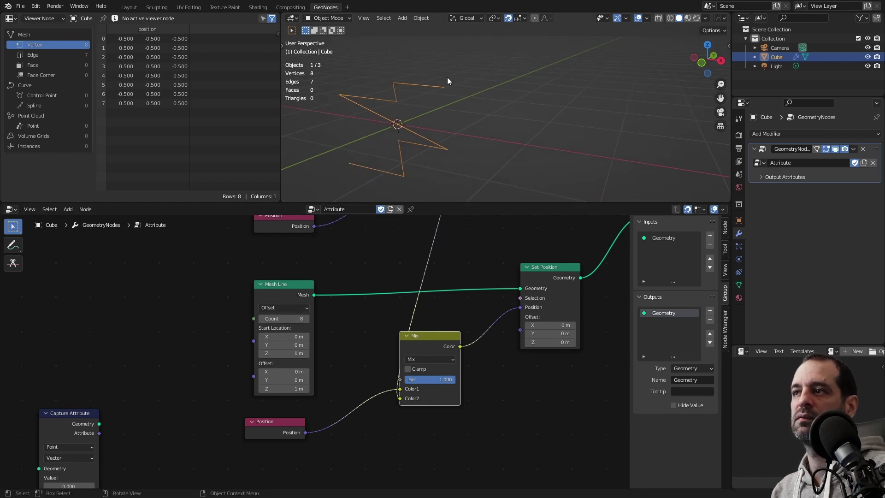
{"action": "left_click", "coordinate": [307, 319]}
{"action": "left_click", "coordinate": [307, 319]}
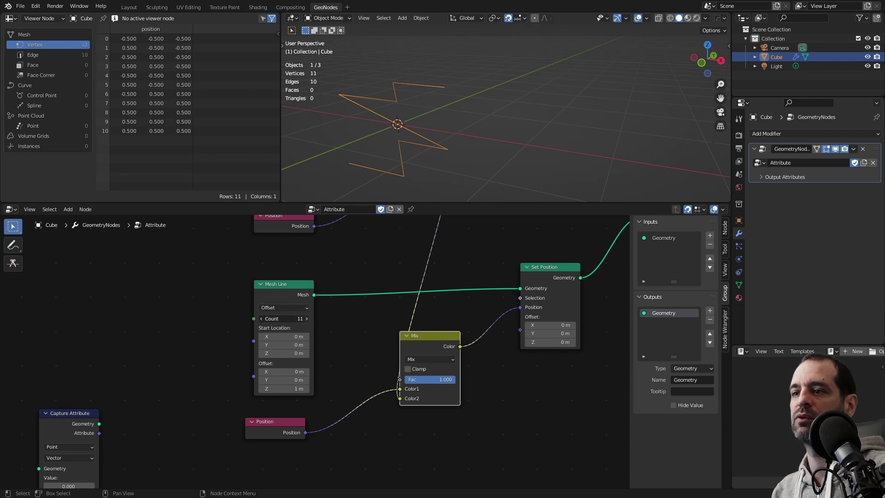
{"action": "left_click", "coordinate": [307, 319]}
{"action": "left_click", "coordinate": [307, 318]}
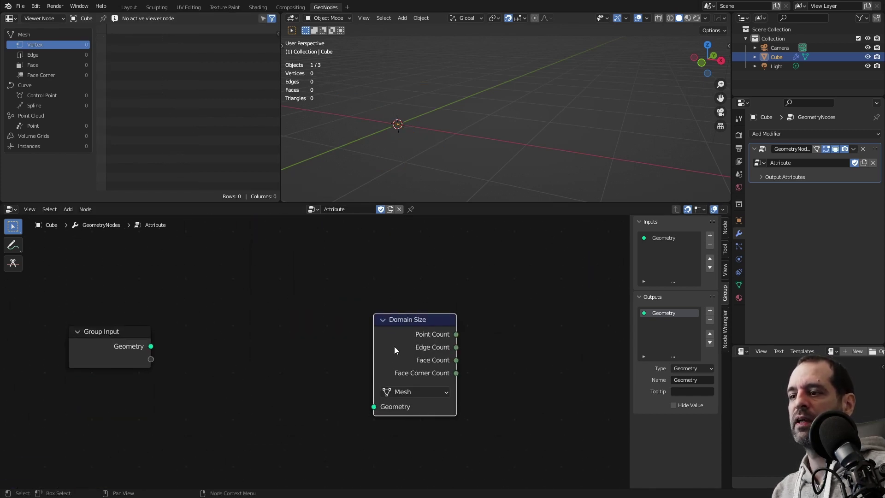
- Add a UV Sphere node below Domain Size and connect its Mesh into Domain Size
{"action": "scroll", "coordinate": [394, 346], "scroll_direction": "down", "scroll_amount": 3}
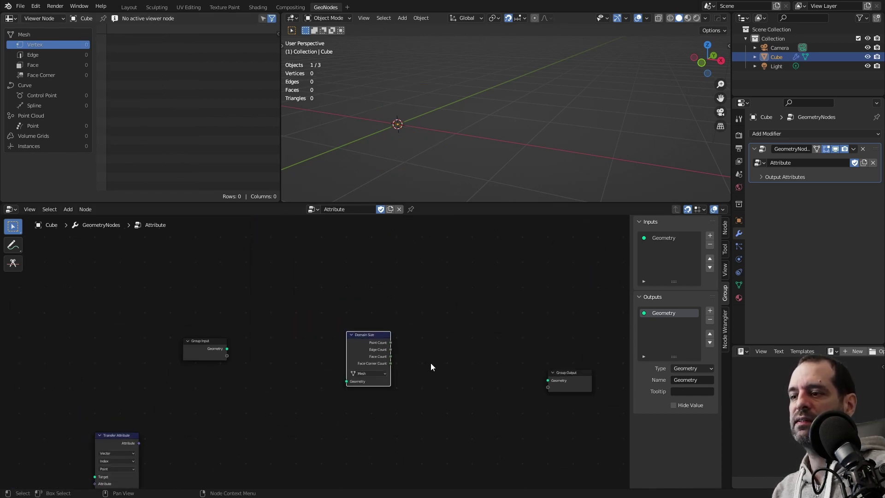
{"action": "mouse_move", "coordinate": [572, 378]}
{"action": "left_mouse_down"}
{"action": "mouse_move", "coordinate": [468, 289]}
{"action": "mouse_move", "coordinate": [489, 308]}
{"action": "left_mouse_up"}
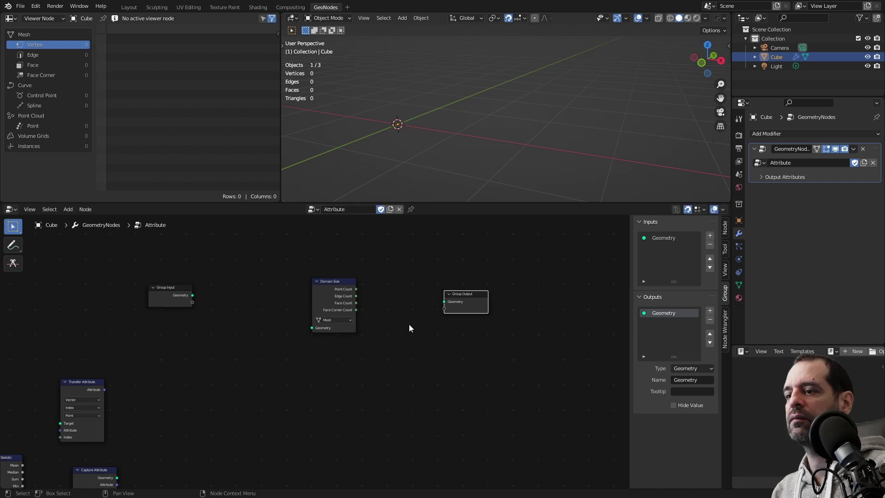
{"action": "scroll", "coordinate": [415, 318], "scroll_direction": "up", "scroll_amount": 1}
{"action": "scroll", "coordinate": [438, 313], "scroll_direction": "up", "scroll_amount": 2}
{"action": "middle_click_drag", "start_coordinate": [209, 272], "coordinate": [253, 306]}
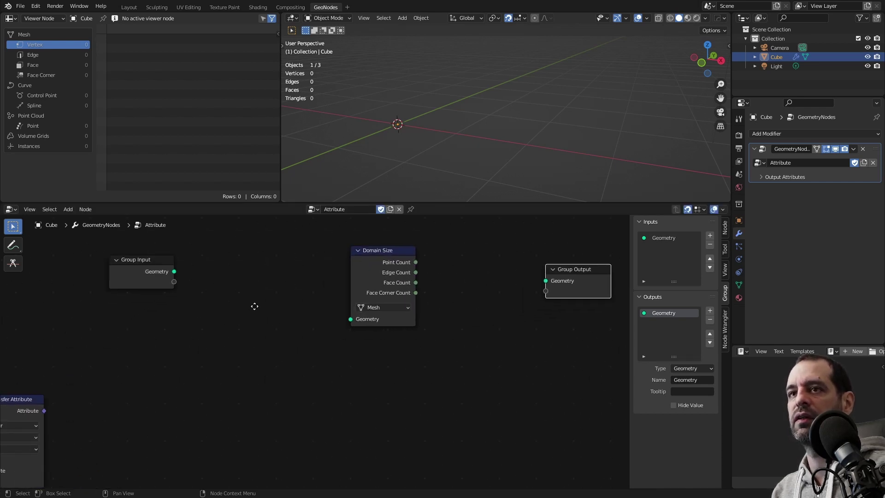
{"action": "key", "text": "shift+a"}
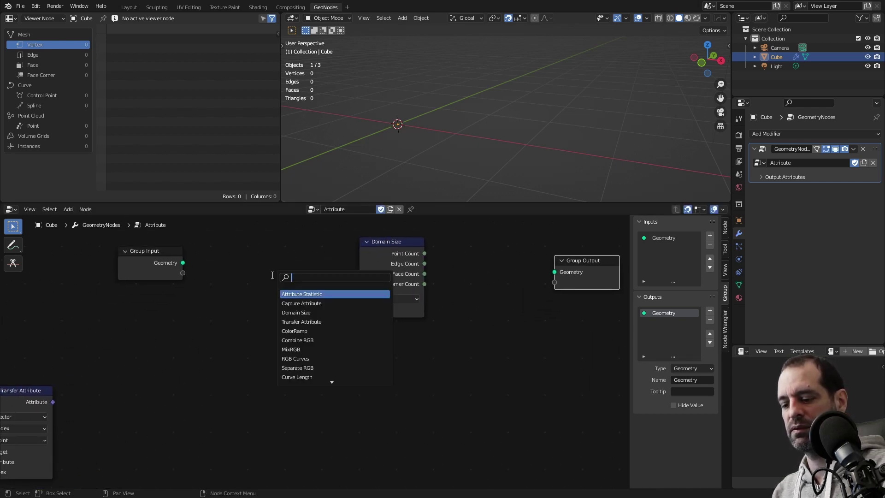
{"action": "type", "text": "spher"}
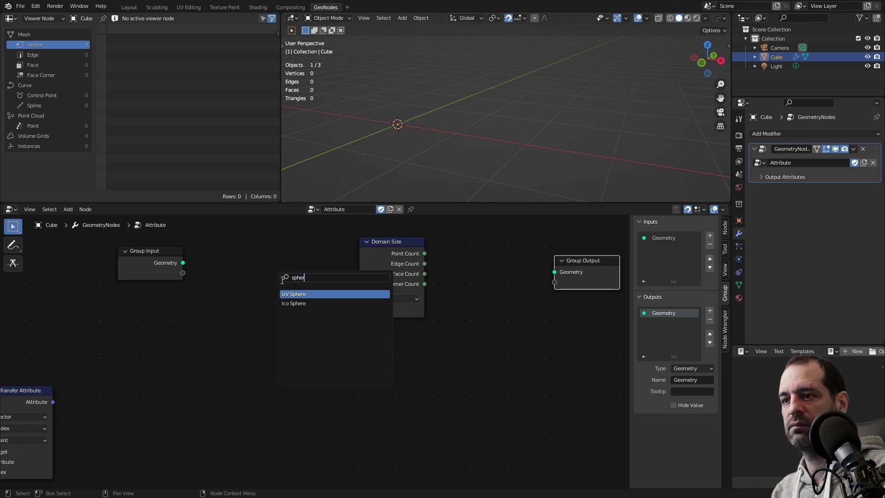
{"action": "key", "text": "Return"}
{"action": "left_click", "coordinate": [236, 342]}
{"action": "left_click_drag", "start_coordinate": [257, 346], "coordinate": [362, 311]}
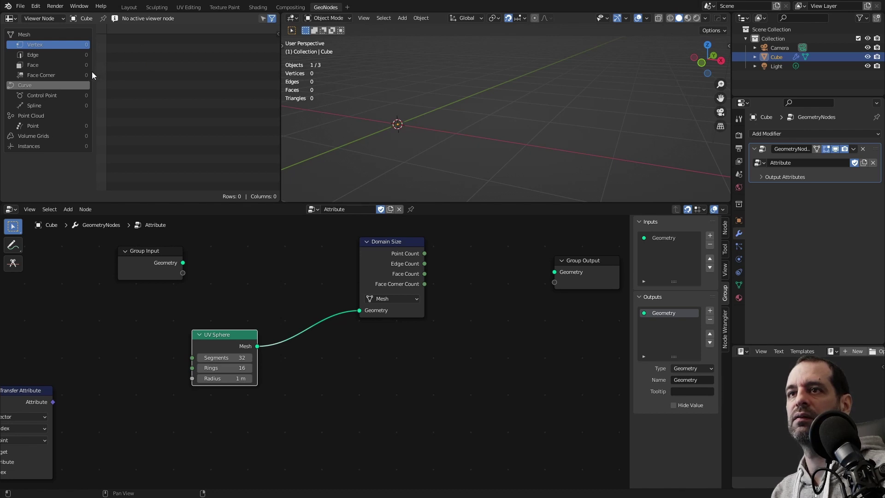
- Enlarge the spreadsheet and 3D view area and arrange the Domain Size and UV Sphere nodes
{"action": "left_click_drag", "start_coordinate": [94, 74], "coordinate": [121, 74]}
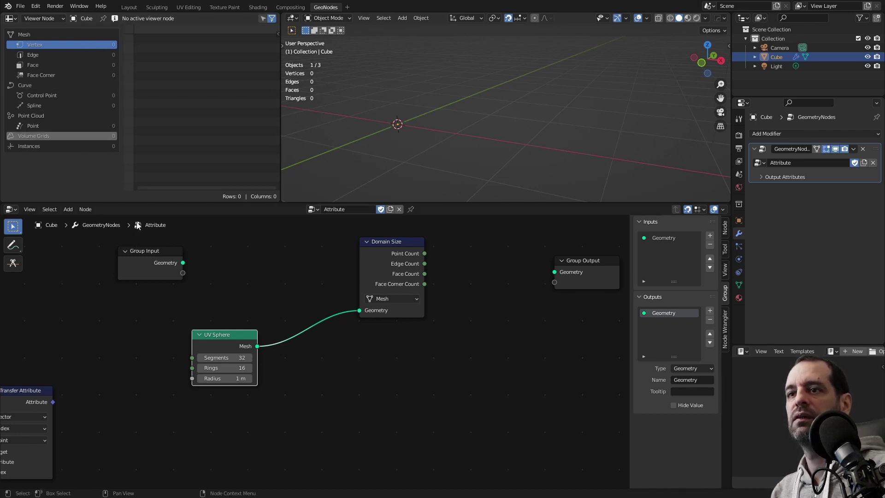
{"action": "left_click_drag", "start_coordinate": [138, 203], "coordinate": [144, 235]}
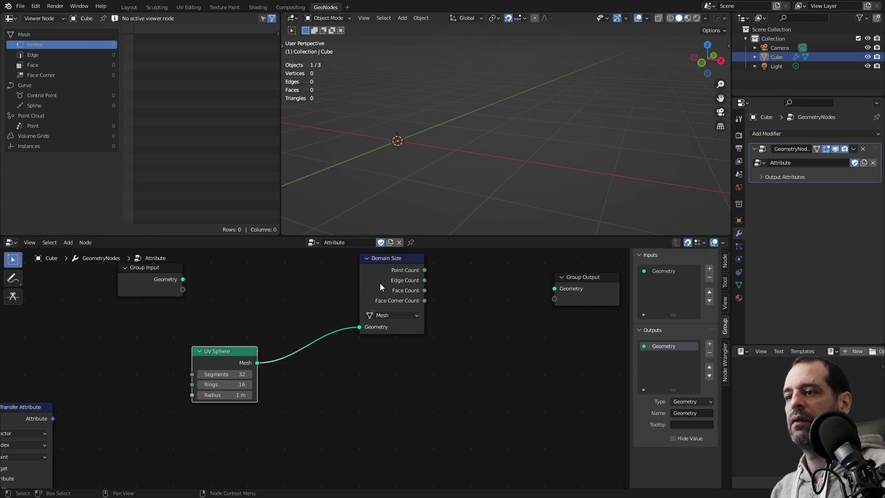
{"action": "left_click_drag", "start_coordinate": [380, 287], "coordinate": [369, 315]}
{"action": "scroll", "coordinate": [318, 354], "scroll_direction": "up", "scroll_amount": 1}
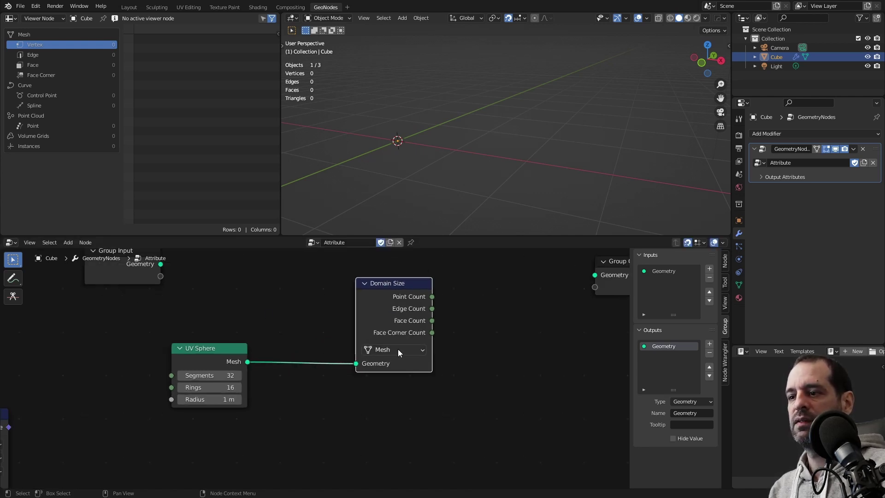
{"action": "left_click_drag", "start_coordinate": [214, 345], "coordinate": [244, 367]}
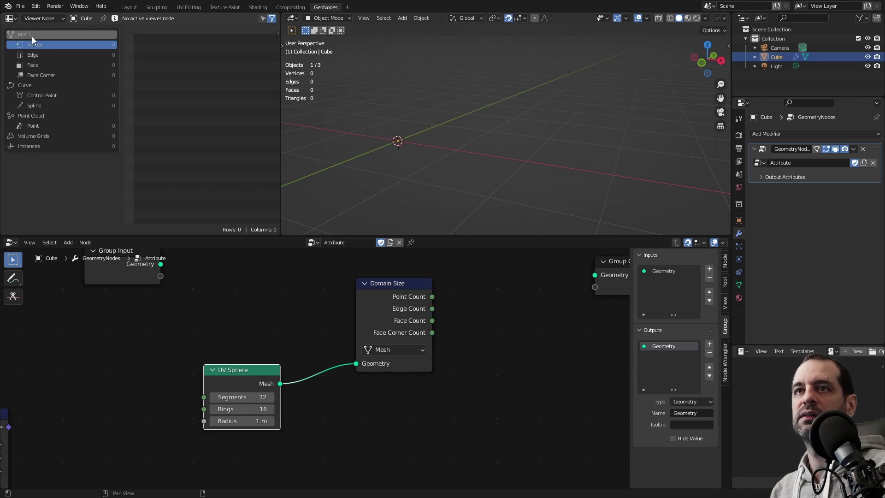
{"action": "scroll", "coordinate": [272, 358], "scroll_direction": "down", "scroll_amount": 2}
- Preview the UV Sphere in a Viewer node placed above Domain Size
{"action": "left_click", "coordinate": [264, 379], "text": "ctrl+shift"}
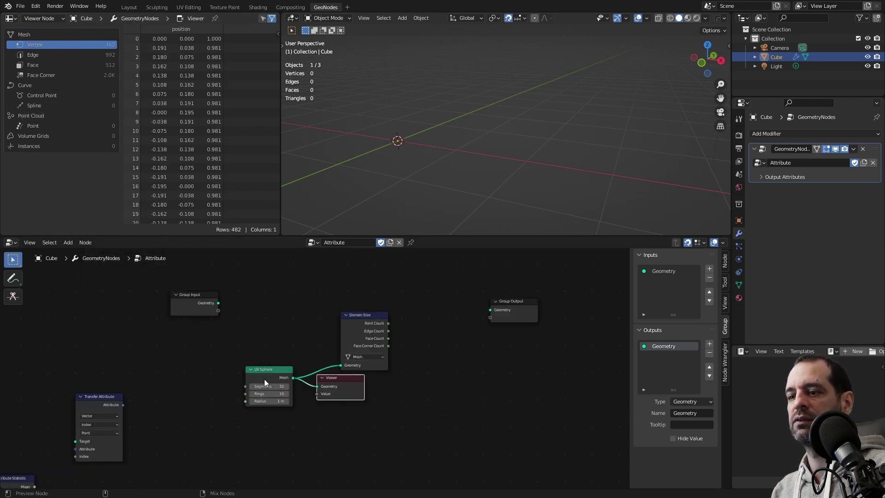
{"action": "mouse_move", "coordinate": [345, 375]}
{"action": "left_mouse_down"}
{"action": "mouse_move", "coordinate": [353, 377]}
{"action": "mouse_move", "coordinate": [369, 290]}
{"action": "left_mouse_up"}
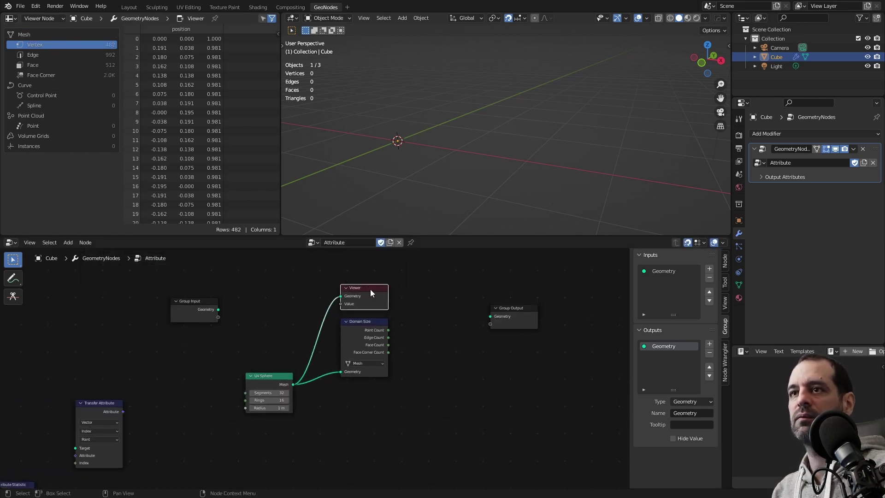
{"action": "scroll", "coordinate": [299, 319], "scroll_direction": "up", "scroll_amount": 1}
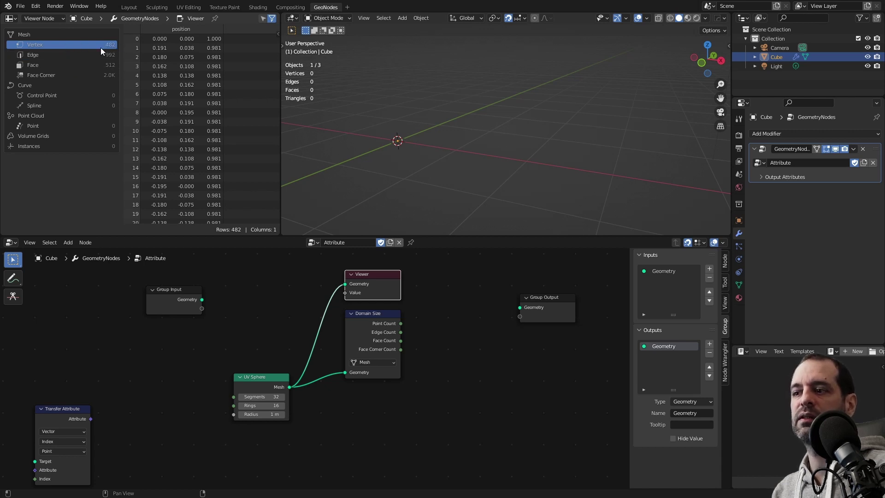
- Link Domain Size's Point Count to a new Group Output socket, reading 482
{"action": "middle_click_drag", "start_coordinate": [321, 345], "coordinate": [265, 325]}
{"action": "left_click_drag", "start_coordinate": [314, 314], "coordinate": [314, 330]}
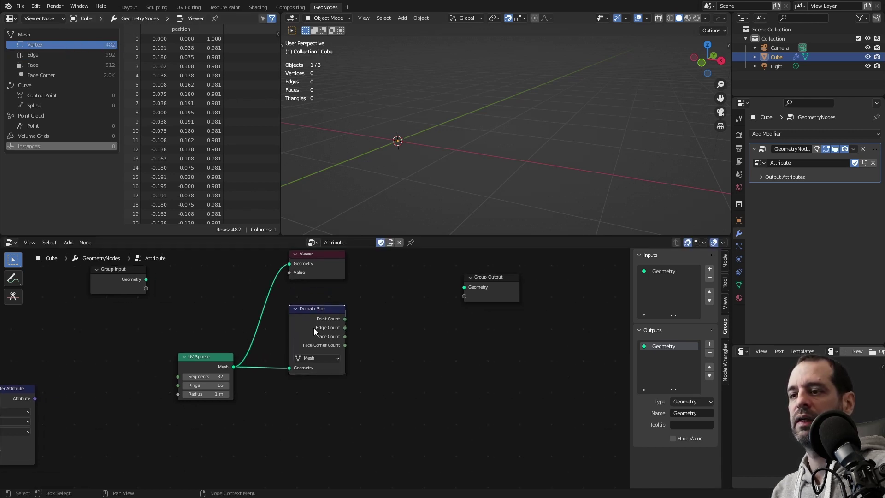
{"action": "scroll", "coordinate": [319, 324], "scroll_direction": "up", "scroll_amount": 1}
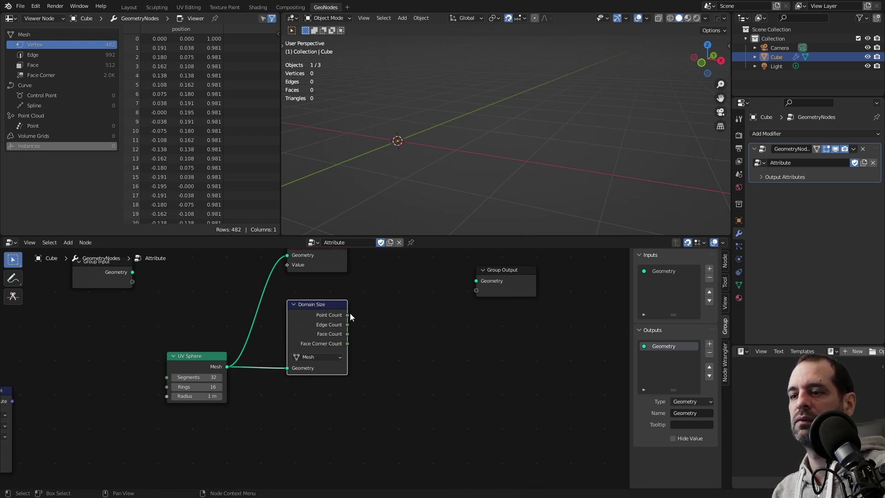
{"action": "left_click_drag", "start_coordinate": [348, 315], "coordinate": [477, 290]}
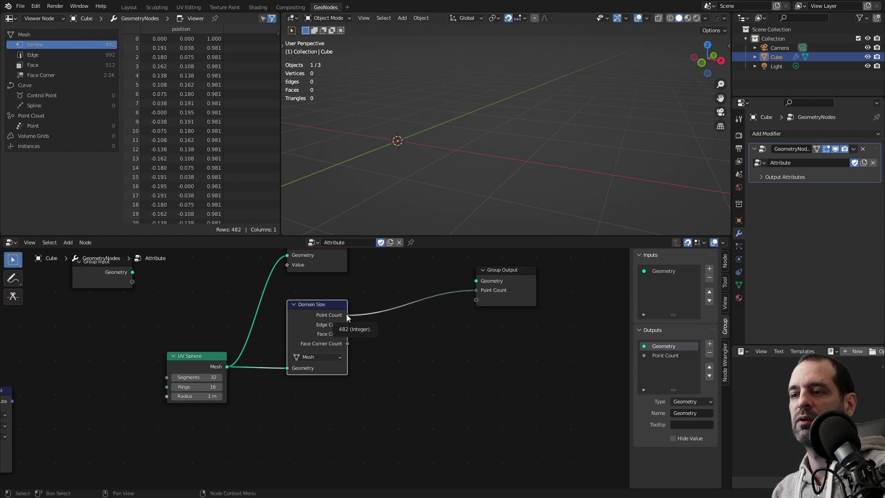
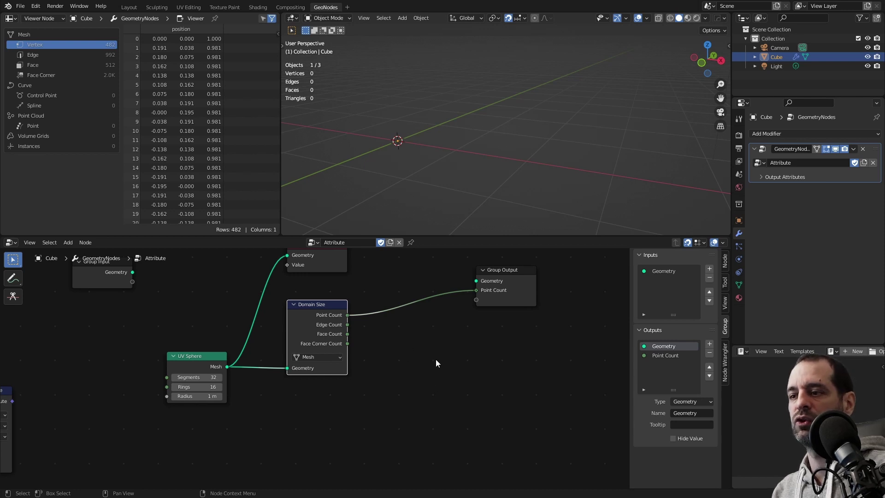
- Show Face data in the spreadsheet and wire Face Count into the Group Output
{"action": "scroll", "coordinate": [436, 359], "scroll_direction": "down", "scroll_amount": 1}
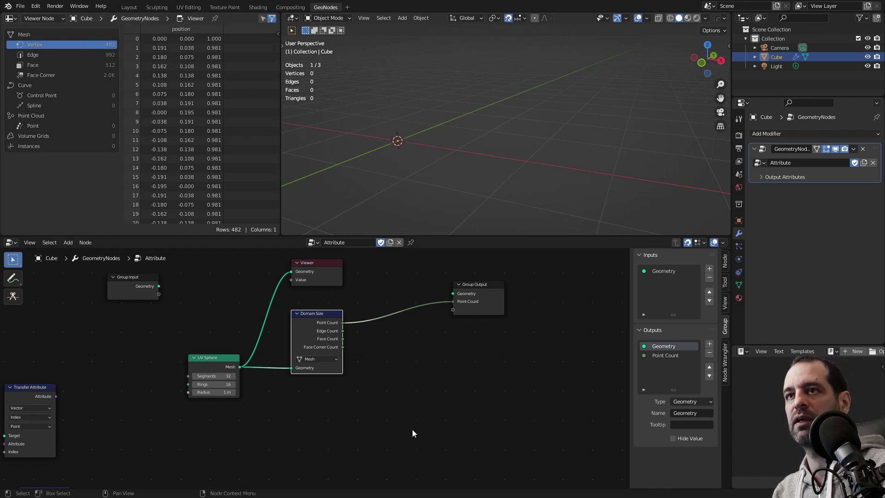
{"action": "scroll", "coordinate": [399, 379], "scroll_direction": "down", "scroll_amount": 1}
{"action": "scroll", "coordinate": [359, 341], "scroll_direction": "up", "scroll_amount": 2}
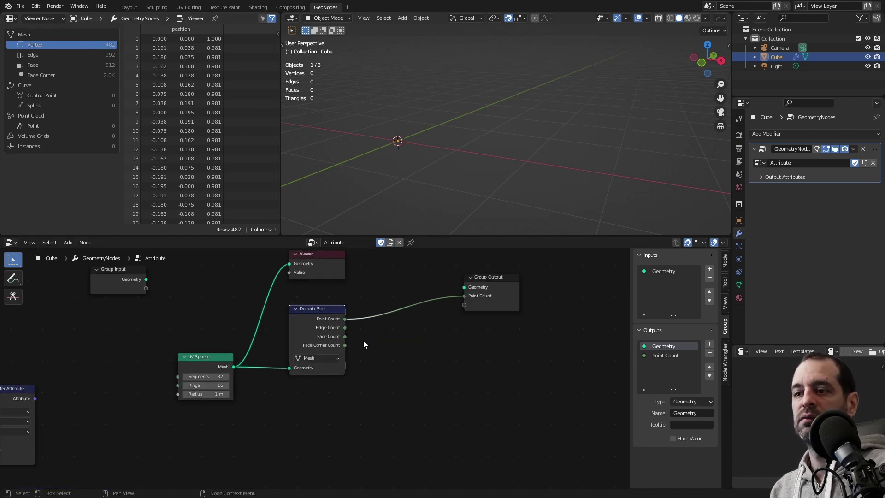
{"action": "mouse_move", "coordinate": [297, 318]}
{"action": "left_mouse_down"}
{"action": "mouse_move", "coordinate": [289, 311]}
{"action": "mouse_move", "coordinate": [405, 373]}
{"action": "left_mouse_up"}
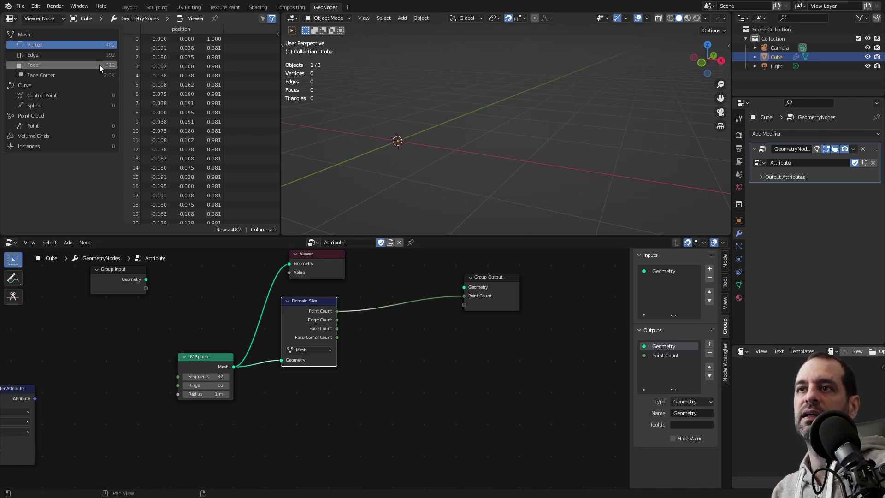
{"action": "left_click", "coordinate": [99, 65]}
{"action": "scroll", "coordinate": [354, 350], "scroll_direction": "up", "scroll_amount": 2}
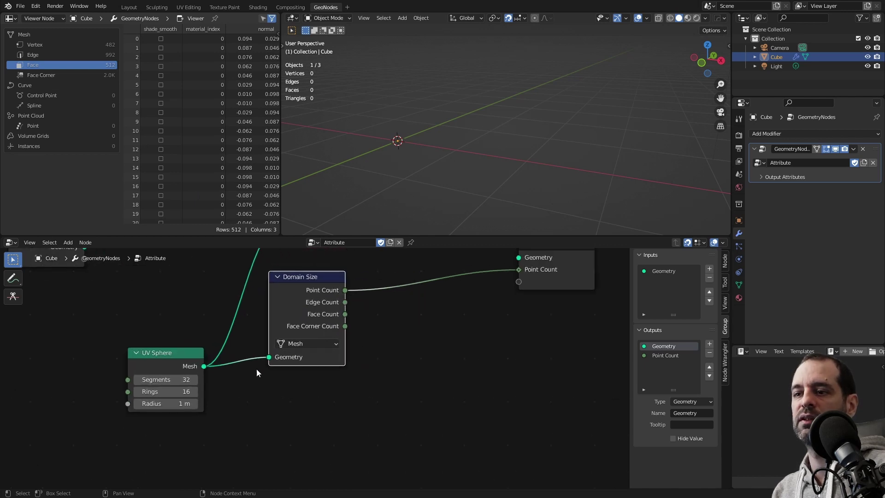
{"action": "left_click_drag", "start_coordinate": [279, 365], "coordinate": [268, 365]}
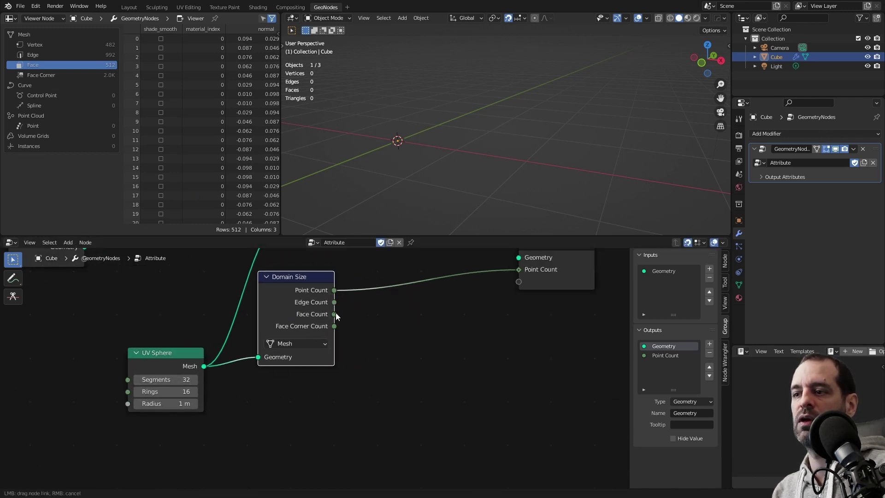
{"action": "left_click_drag", "start_coordinate": [335, 314], "coordinate": [519, 270]}
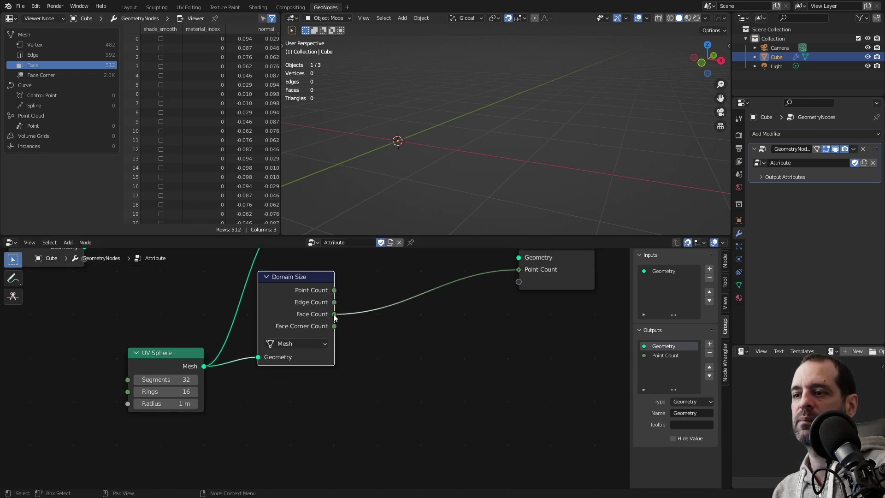
{"action": "left_click_drag", "start_coordinate": [335, 315], "coordinate": [441, 399]}
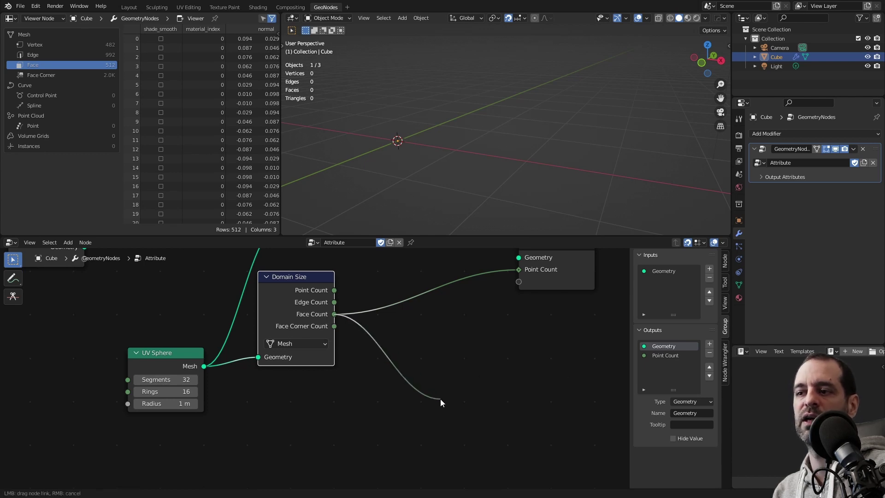
- Switch Domain Size to Curve and route its Point Count to a new group output
{"action": "scroll", "coordinate": [426, 383], "scroll_direction": "down", "scroll_amount": 1}
{"action": "left_click", "coordinate": [321, 342]}
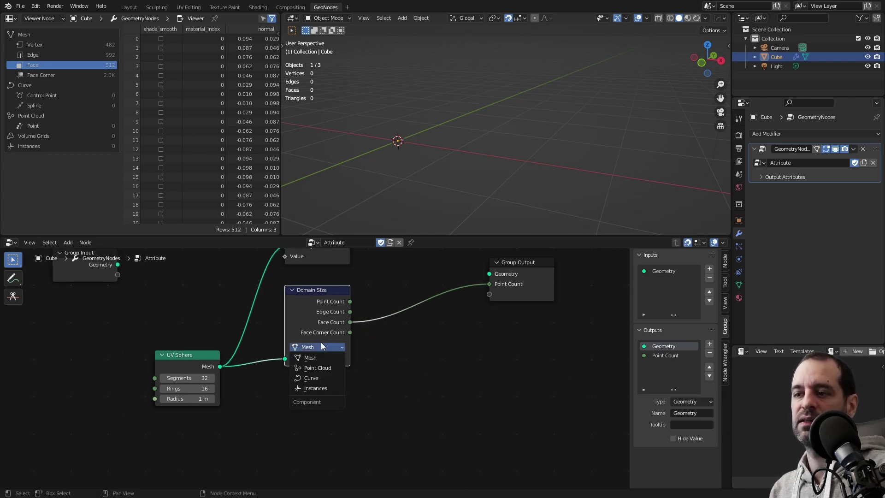
{"action": "left_click", "coordinate": [321, 342]}
{"action": "left_click", "coordinate": [319, 383]}
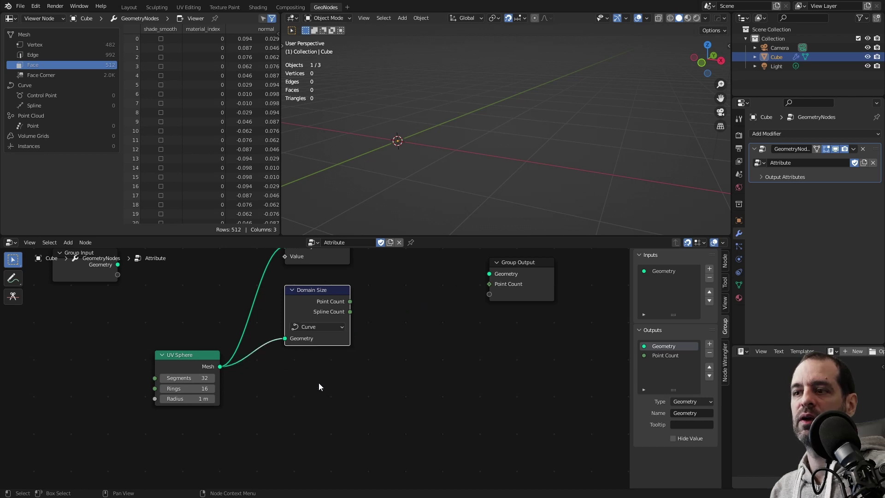
{"action": "left_click_drag", "start_coordinate": [351, 301], "coordinate": [484, 295]}
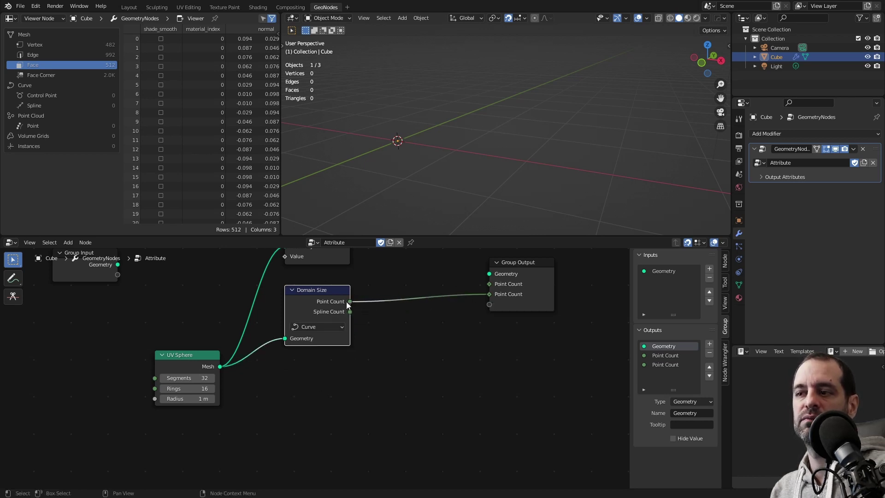
{"action": "scroll", "coordinate": [193, 365], "scroll_direction": "down", "scroll_amount": 1}
{"action": "middle_click_drag", "start_coordinate": [194, 365], "coordinate": [325, 363]}
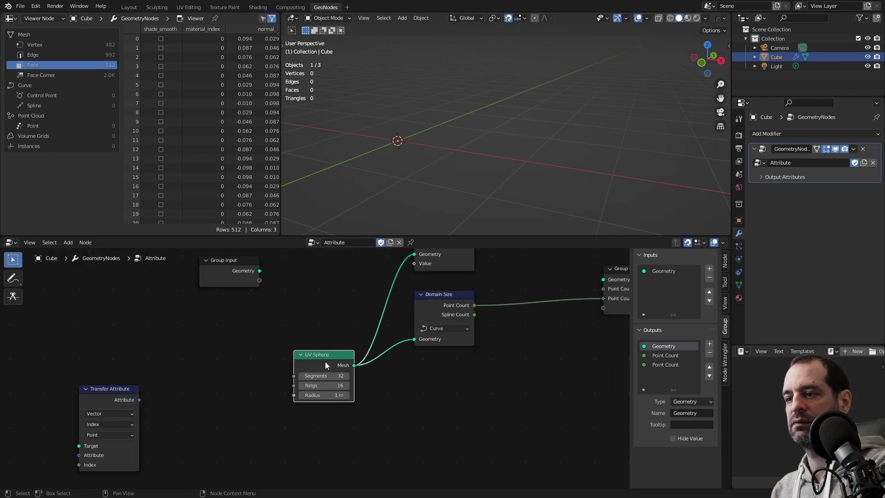
- Replace the UV Sphere with a Curve Line feeding Domain Size, outputting Spline Count
{"action": "key", "text": "x"}
{"action": "key", "text": "shift+a"}
{"action": "type", "text": "curve line"}
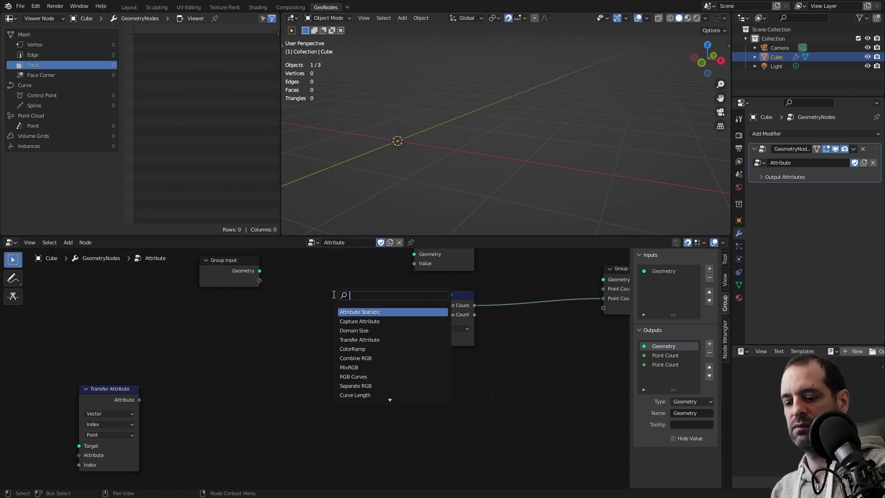
{"action": "key", "text": "Return"}
{"action": "left_click", "coordinate": [357, 342]}
{"action": "left_click_drag", "start_coordinate": [363, 331], "coordinate": [414, 339]}
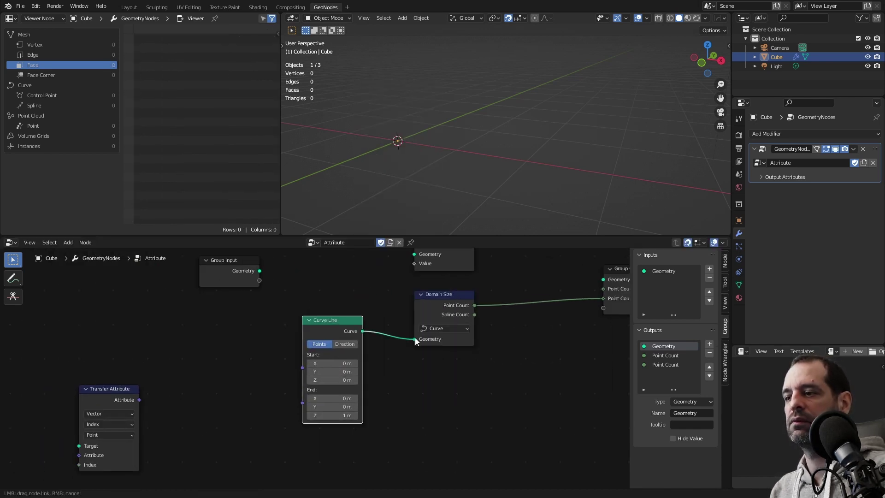
{"action": "middle_click_drag", "start_coordinate": [492, 311], "coordinate": [388, 317]}
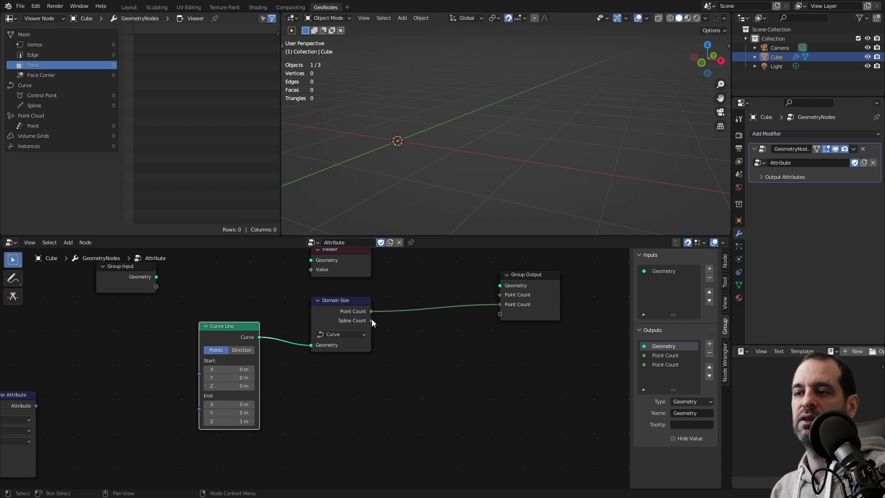
{"action": "left_click_drag", "start_coordinate": [372, 320], "coordinate": [500, 304]}
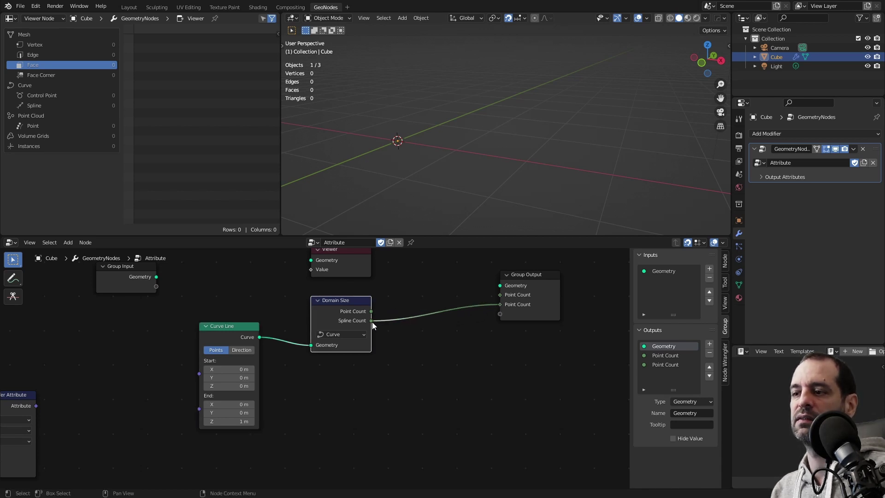
- Try Domain Size's Mesh and Point Cloud components, then set it back to Curve
{"action": "left_click", "coordinate": [345, 335]}
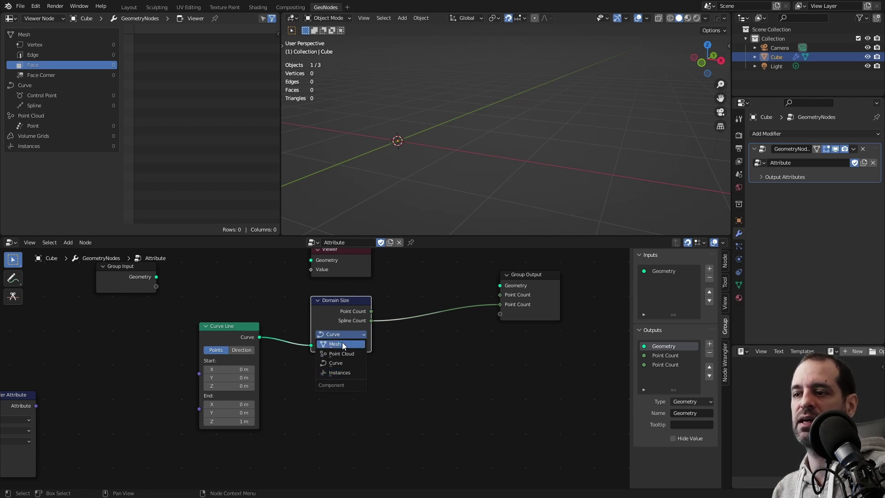
{"action": "left_click", "coordinate": [342, 345]}
{"action": "left_click", "coordinate": [349, 355]}
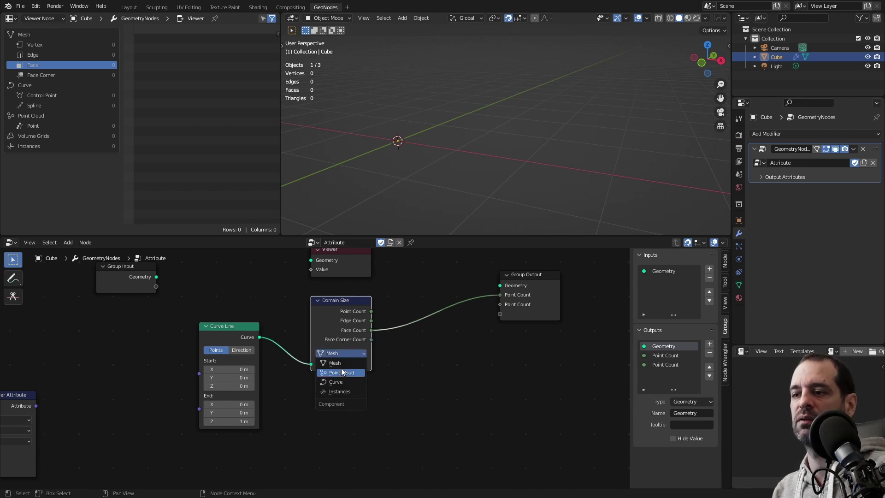
{"action": "left_click", "coordinate": [345, 382]}
{"action": "left_click", "coordinate": [347, 336]}
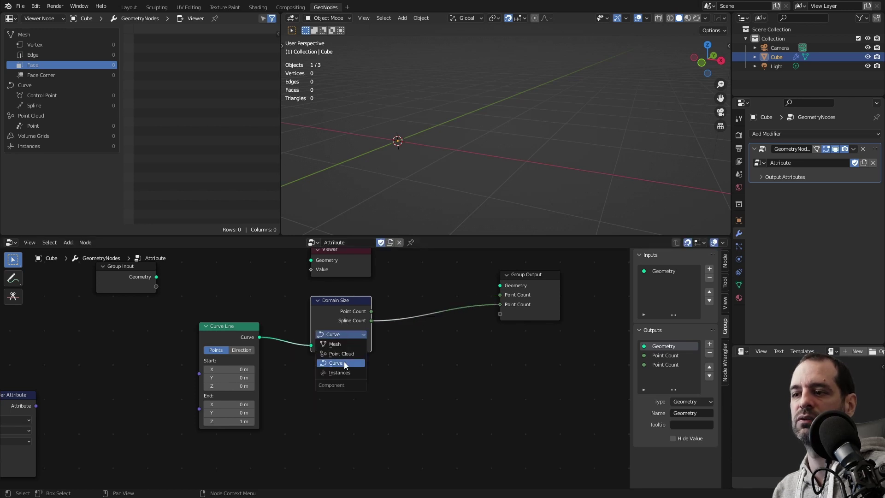
{"action": "left_click", "coordinate": [347, 357]}
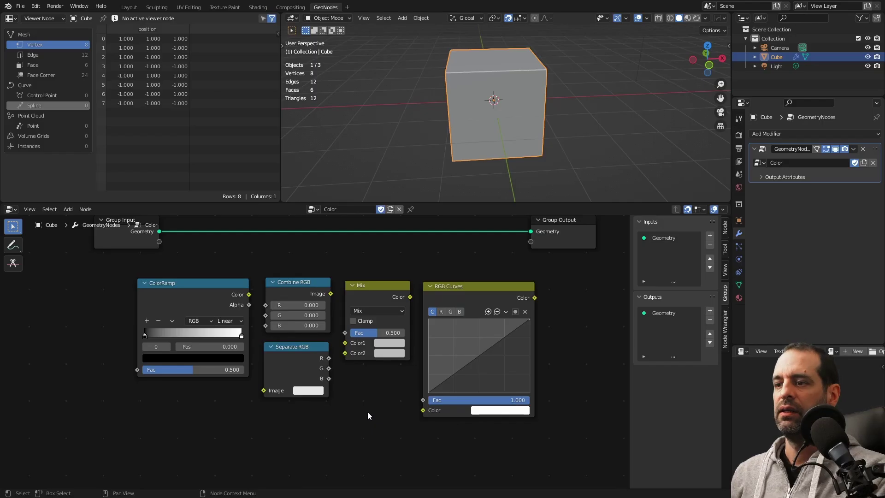
- Align the Mix and RGB Curves nodes and move Group Input further left
{"action": "middle_click_drag", "start_coordinate": [371, 410], "coordinate": [337, 408]}
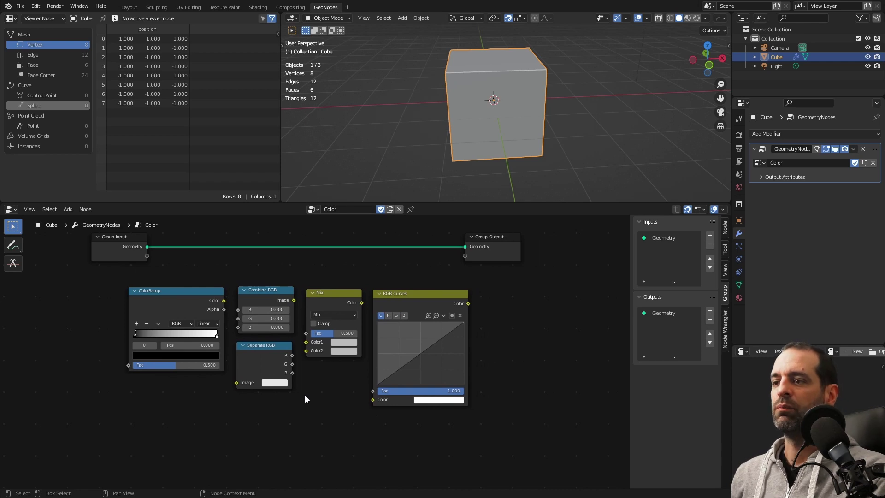
{"action": "left_click_drag", "start_coordinate": [341, 300], "coordinate": [340, 296]}
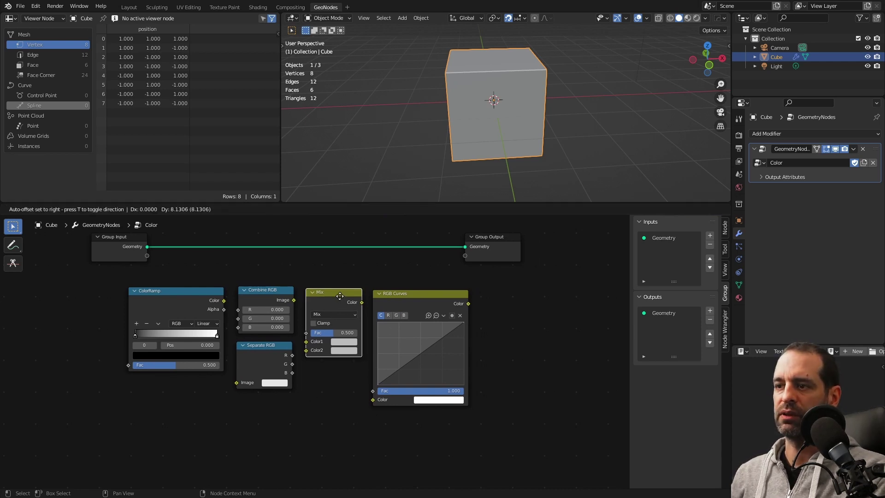
{"action": "left_click_drag", "start_coordinate": [401, 299], "coordinate": [398, 298]}
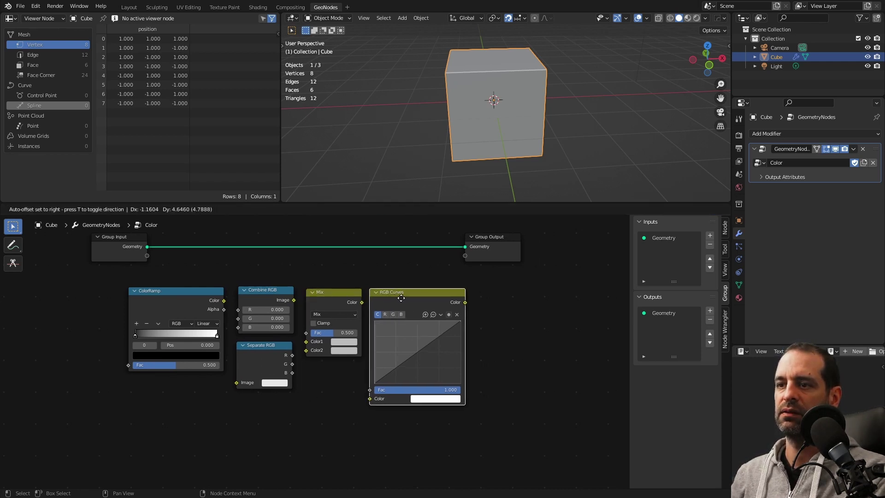
{"action": "left_click_drag", "start_coordinate": [123, 251], "coordinate": [99, 251]}
{"action": "scroll", "coordinate": [185, 269], "scroll_direction": "down", "scroll_amount": 2}
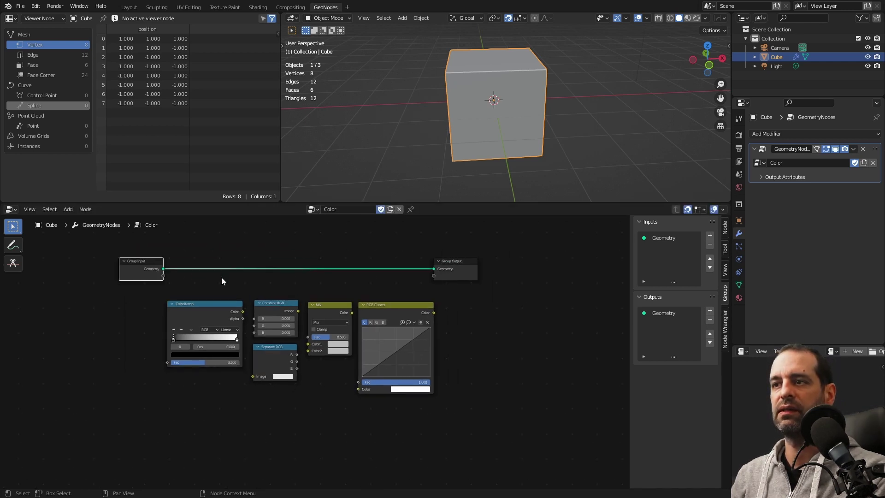
- Glance at the Shading workspace, then return to GeoNodes and reframe the node view
{"action": "left_click", "coordinate": [259, 7]}
{"action": "left_click", "coordinate": [328, 8]}
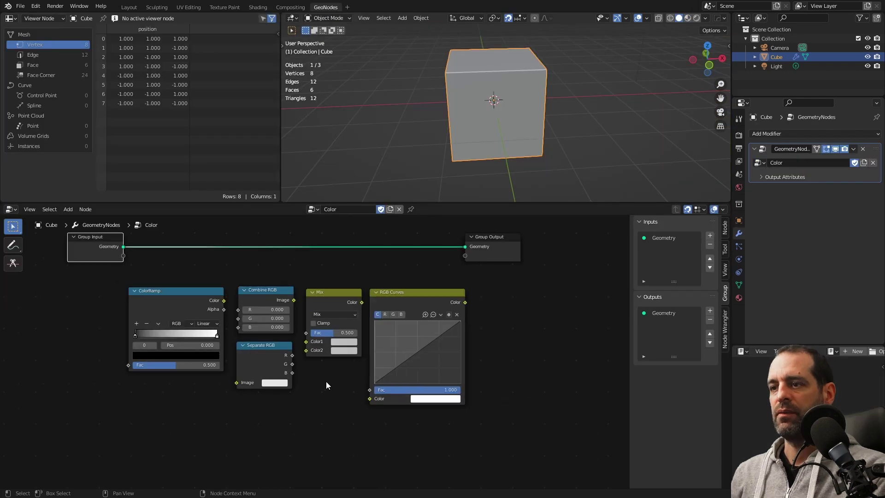
{"action": "scroll", "coordinate": [325, 381], "scroll_direction": "down", "scroll_amount": 2}
{"action": "scroll", "coordinate": [337, 308], "scroll_direction": "up", "scroll_amount": 1}
{"action": "scroll", "coordinate": [313, 371], "scroll_direction": "up", "scroll_amount": 2}
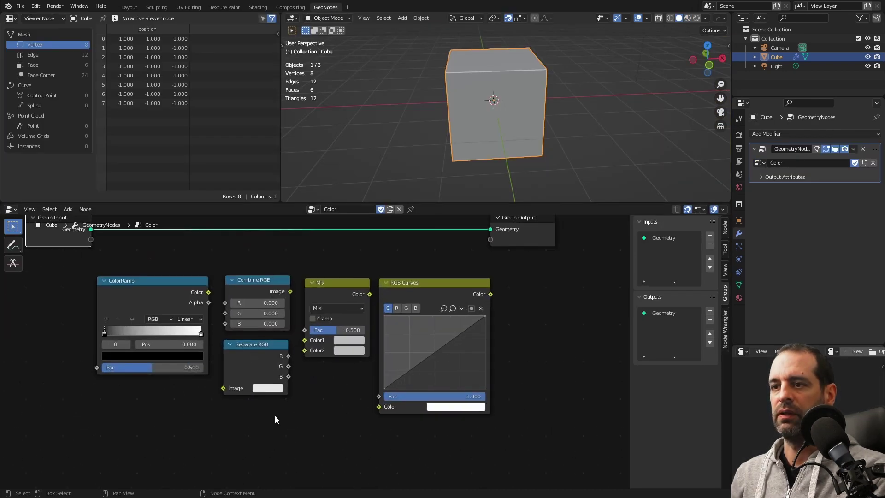
{"action": "scroll", "coordinate": [294, 419], "scroll_direction": "left", "scroll_amount": 3, "text": "ctrl"}
{"action": "scroll", "coordinate": [309, 402], "scroll_direction": "left", "scroll_amount": 3, "text": "ctrl"}
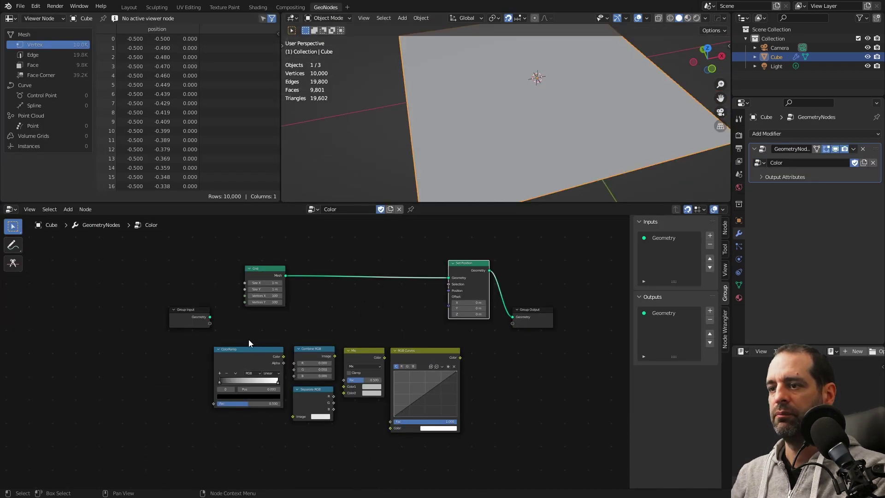
- Select the lower colour nodes, move Group Input out of the way and frame the whole tree
{"action": "left_click_drag", "start_coordinate": [248, 340], "coordinate": [433, 390]}
{"action": "scroll", "coordinate": [364, 295], "scroll_direction": "up", "scroll_amount": 1}
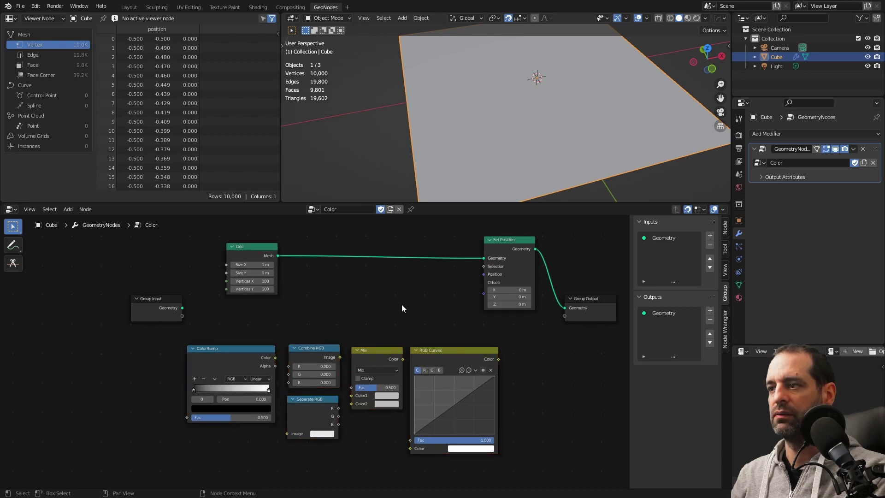
{"action": "scroll", "coordinate": [402, 304], "scroll_direction": "down", "scroll_amount": 1}
{"action": "scroll", "coordinate": [240, 284], "scroll_direction": "up", "scroll_amount": 1}
{"action": "scroll", "coordinate": [269, 281], "scroll_direction": "down", "scroll_amount": 1}
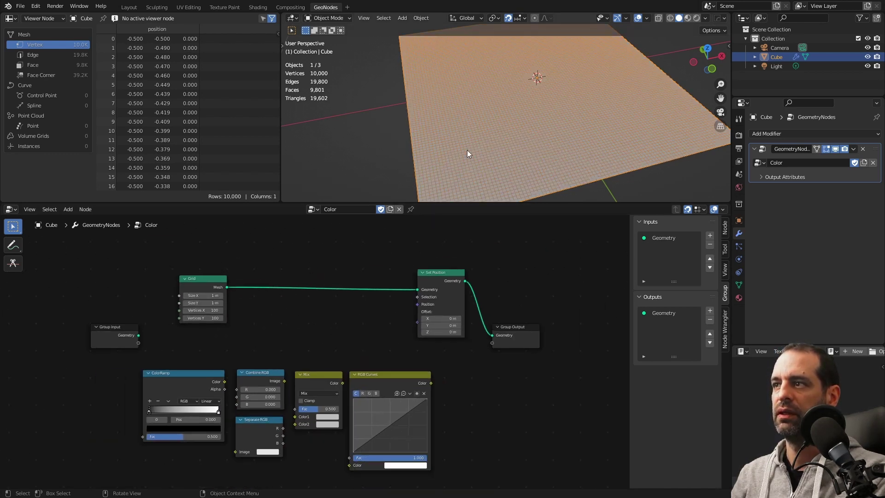
{"action": "scroll", "coordinate": [519, 147], "scroll_direction": "down", "scroll_amount": 2}
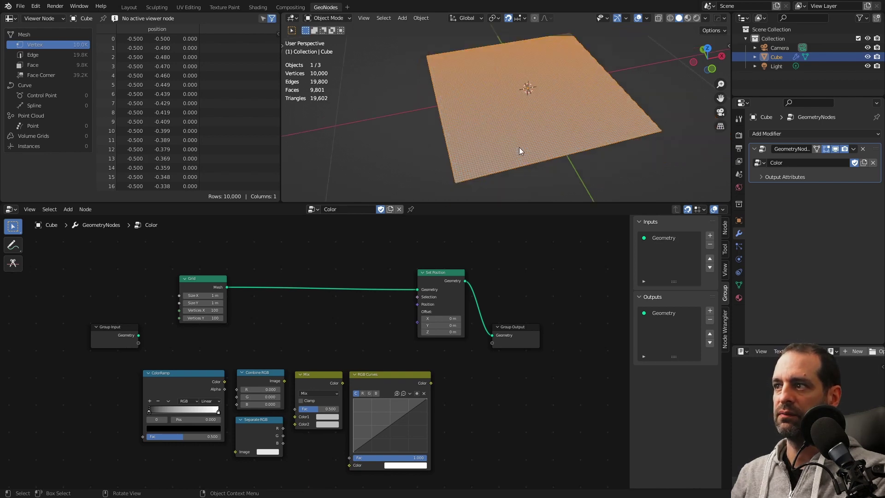
{"action": "scroll", "coordinate": [363, 322], "scroll_direction": "up", "scroll_amount": 1}
{"action": "scroll", "coordinate": [364, 322], "scroll_direction": "left", "scroll_amount": 2}
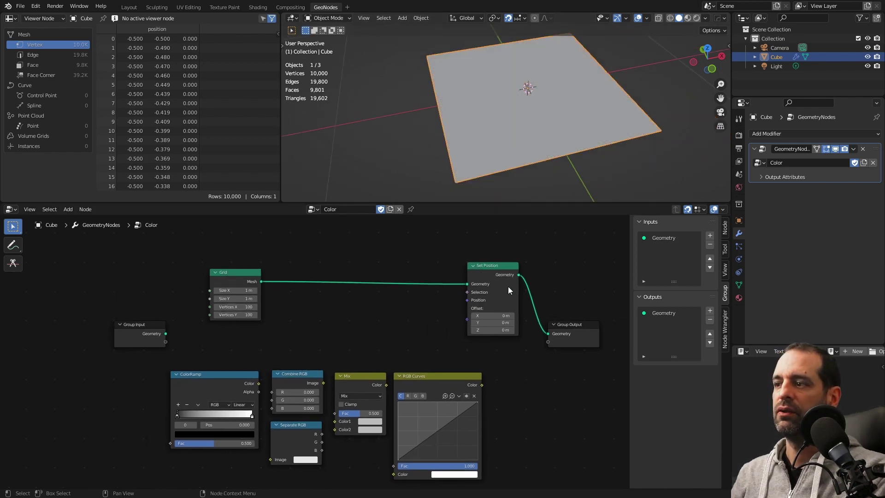
{"action": "scroll", "coordinate": [388, 315], "scroll_direction": "left", "scroll_amount": 4}
{"action": "left_click_drag", "start_coordinate": [258, 296], "coordinate": [207, 269]}
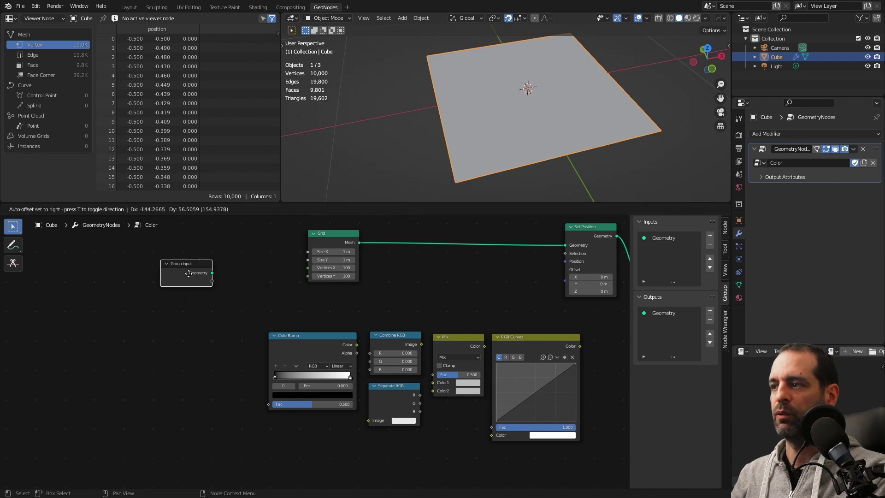
{"action": "key", "text": "Home"}
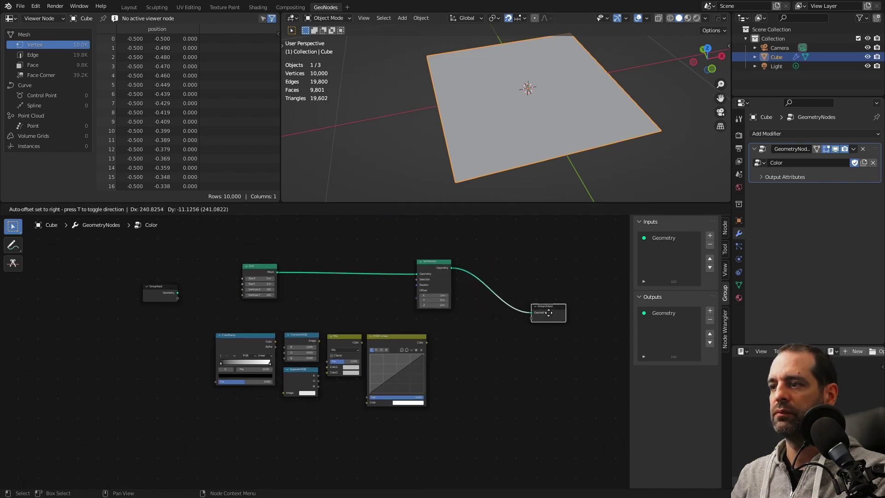
- Insert a Set Material node before the Group Output, leaving its material empty
{"action": "left_click_drag", "start_coordinate": [471, 307], "coordinate": [430, 270]}
{"action": "type", "text": "se"}
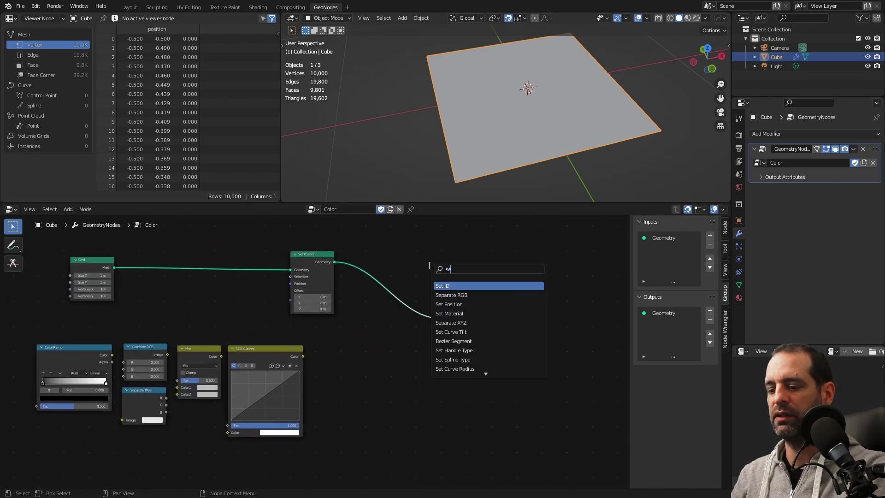
{"action": "type", "text": "t mat"}
{"action": "key", "text": "Down"}
{"action": "key", "text": "Return"}
{"action": "left_click", "coordinate": [395, 305]}
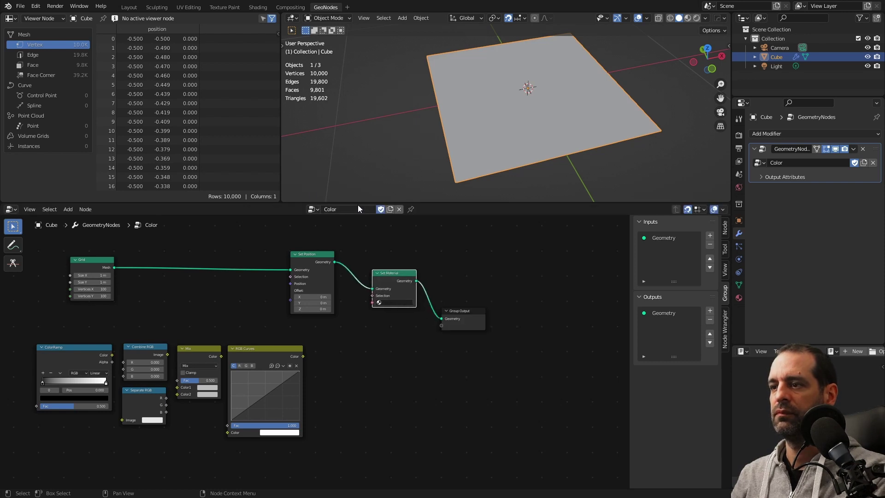
{"action": "left_click", "coordinate": [398, 303]}
{"action": "key", "text": "Escape"}
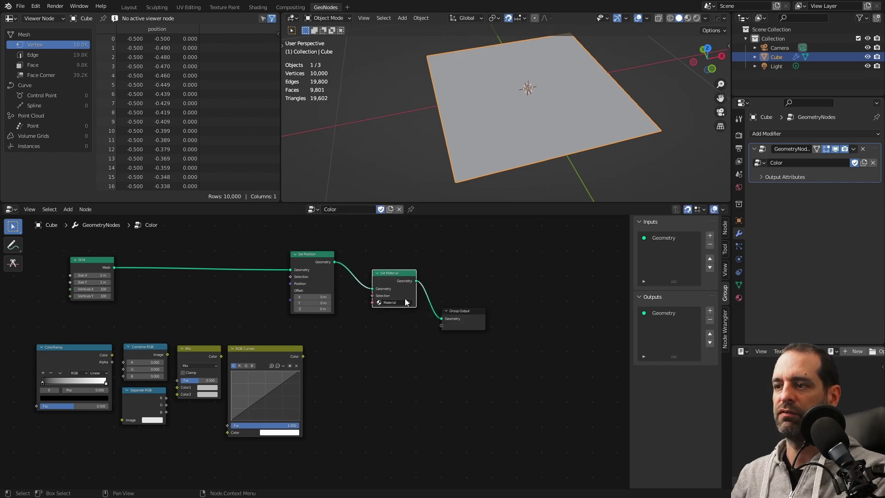
{"action": "mouse_move", "coordinate": [60, 344]}
{"action": "middle_mouse_down"}
{"action": "mouse_move", "coordinate": [313, 296]}
{"action": "mouse_move", "coordinate": [380, 299]}
{"action": "middle_mouse_up"}
- Add a Position node and place it to the left
{"action": "key", "text": "shift+a"}
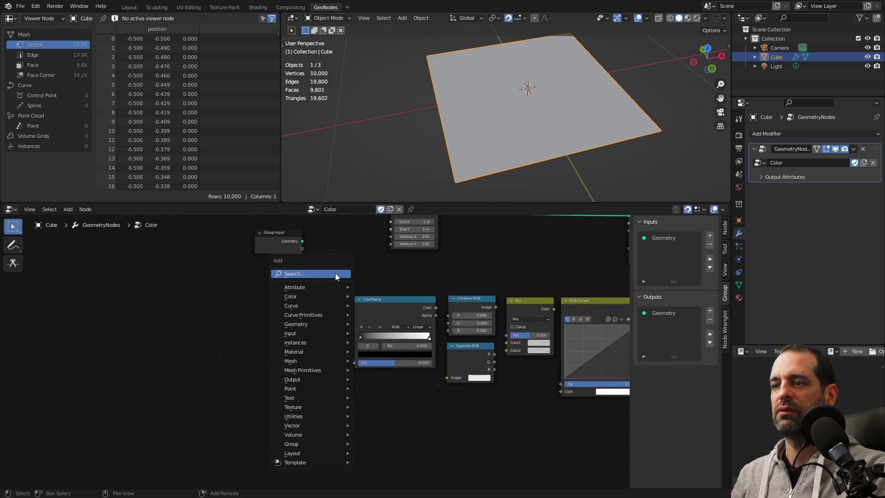
{"action": "left_click", "coordinate": [336, 272]}
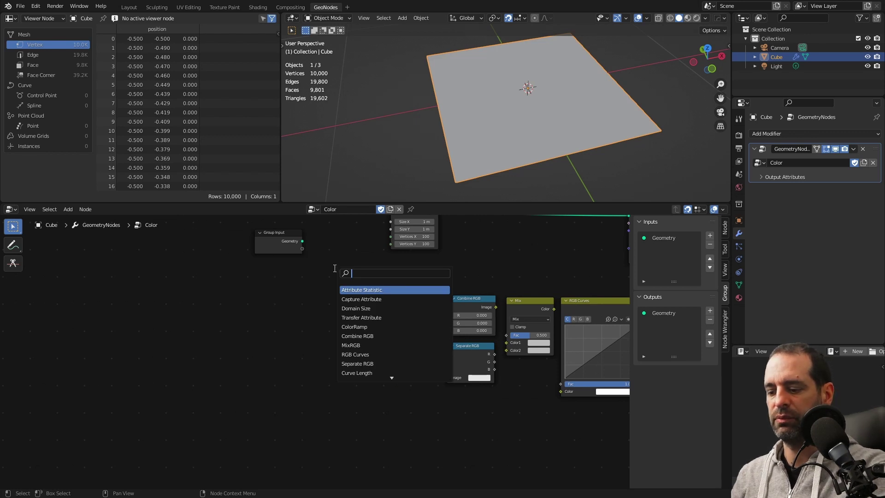
{"action": "type", "text": "position"}
{"action": "key", "text": "Return"}
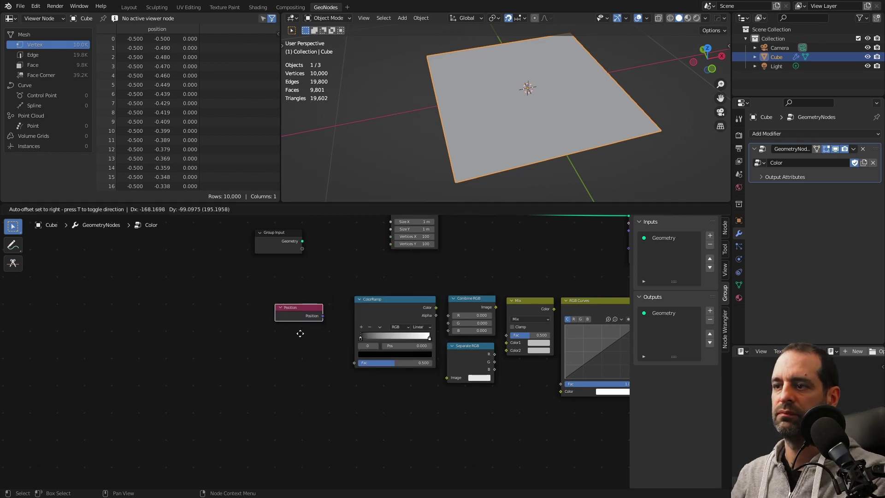
{"action": "left_click", "coordinate": [300, 333]}
{"action": "scroll", "coordinate": [313, 331], "scroll_direction": "up", "scroll_amount": 2}
{"action": "left_click_drag", "start_coordinate": [313, 309], "coordinate": [231, 309]}
{"action": "scroll", "coordinate": [297, 291], "scroll_direction": "down", "scroll_amount": 1}
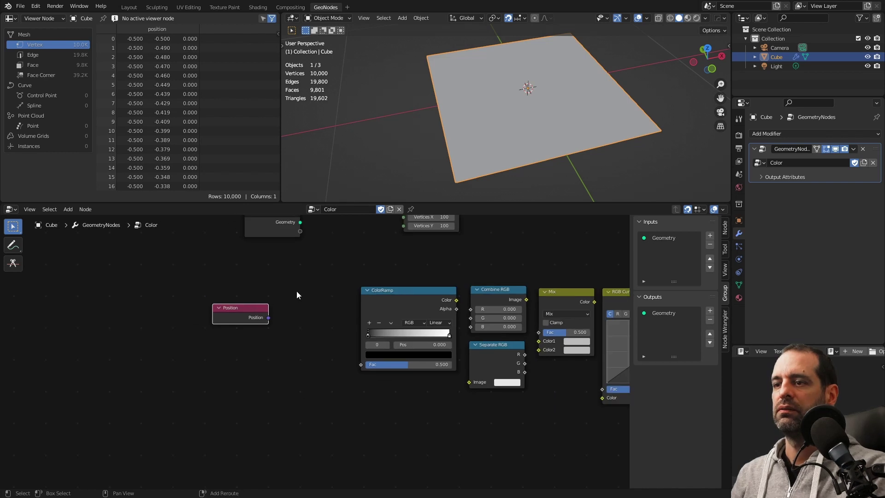
- Add a Separate RGB node and connect Position into its Image input
{"action": "key", "text": "shift+a"}
{"action": "left_click", "coordinate": [317, 286]}
{"action": "type", "text": "sep"}
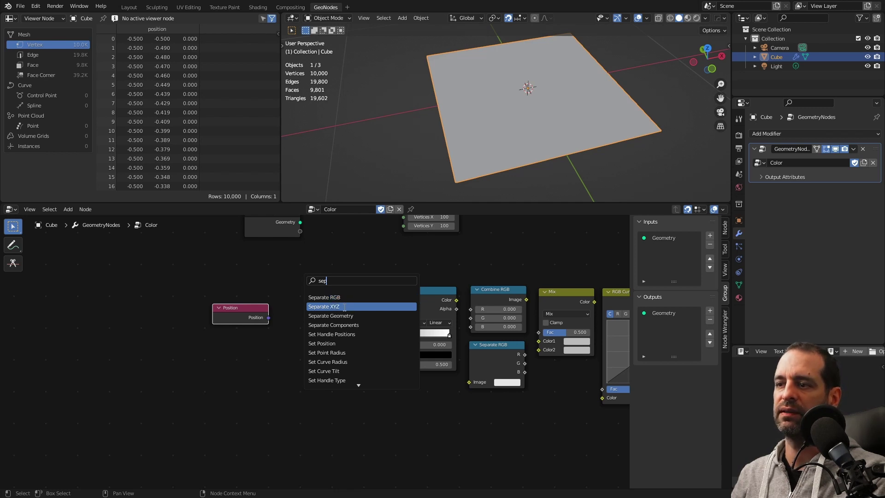
{"action": "left_click", "coordinate": [344, 297]}
{"action": "left_click", "coordinate": [332, 315]}
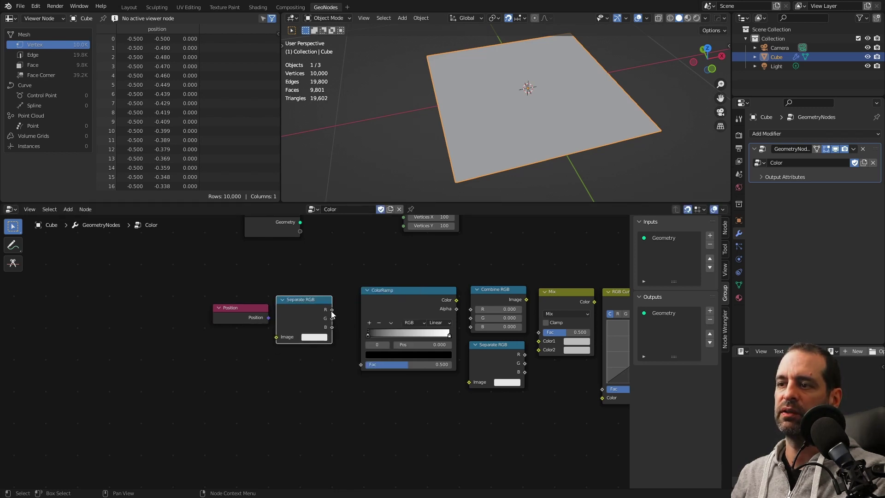
{"action": "left_click_drag", "start_coordinate": [331, 316], "coordinate": [355, 311]}
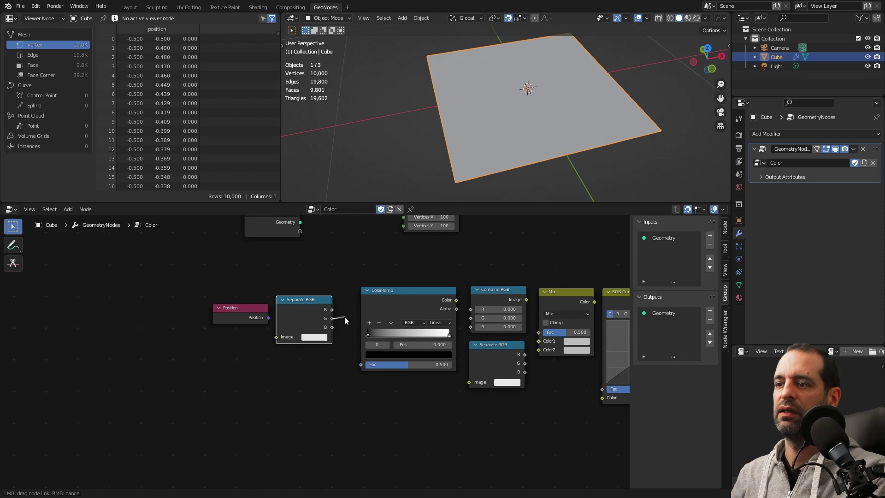
{"action": "mouse_move", "coordinate": [332, 327]}
{"action": "left_mouse_down"}
{"action": "mouse_move", "coordinate": [349, 332]}
{"action": "mouse_move", "coordinate": [339, 337]}
{"action": "left_mouse_up"}
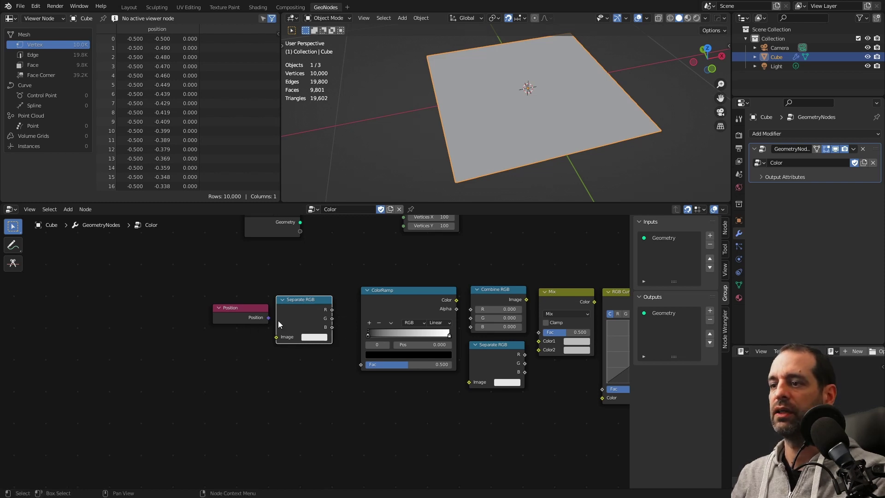
{"action": "left_click_drag", "start_coordinate": [267, 318], "coordinate": [276, 337]}
{"action": "scroll", "coordinate": [229, 331], "scroll_direction": "up", "scroll_amount": 1}
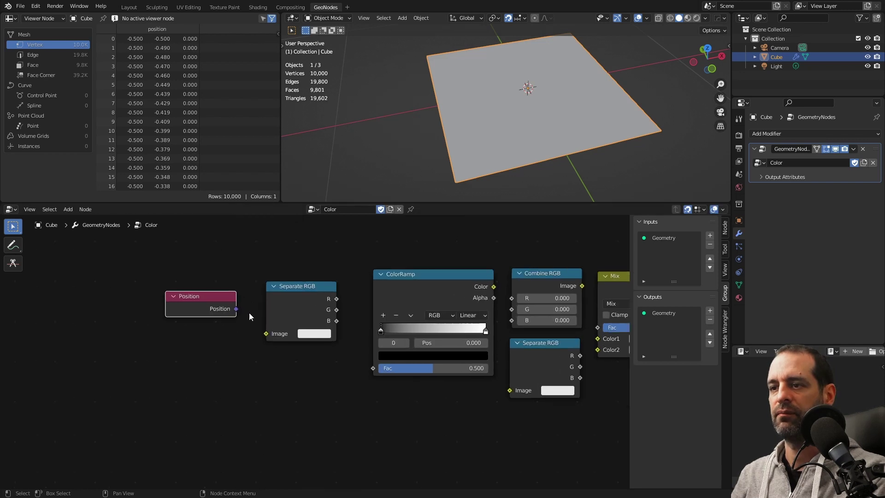
{"action": "scroll", "coordinate": [270, 341], "scroll_direction": "down", "scroll_amount": 2}
{"action": "middle_click_drag", "start_coordinate": [320, 342], "coordinate": [264, 347]}
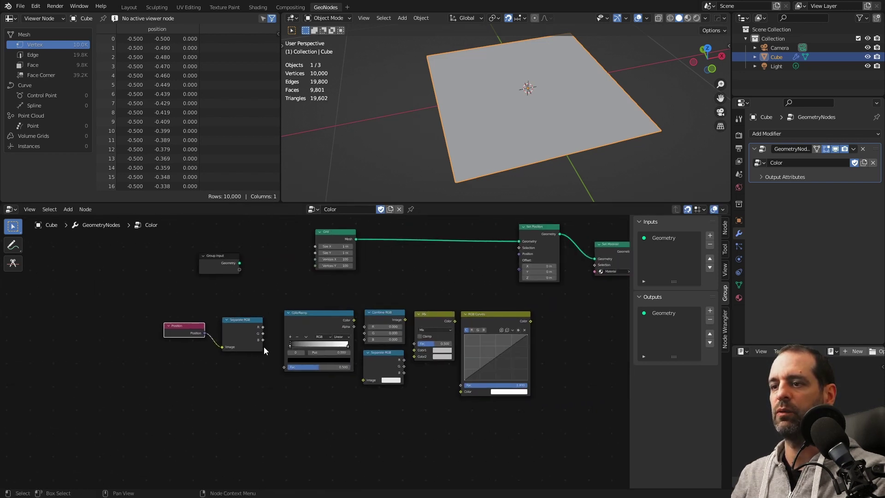
- Send Separate RGB's R channel to the Group Output as a new R output
{"action": "scroll", "coordinate": [264, 347], "scroll_direction": "up", "scroll_amount": 1}
{"action": "mouse_move", "coordinate": [248, 318]}
{"action": "left_mouse_down"}
{"action": "mouse_move", "coordinate": [280, 284]}
{"action": "mouse_move", "coordinate": [270, 292]}
{"action": "left_mouse_up"}
{"action": "scroll", "coordinate": [253, 300], "scroll_direction": "down", "scroll_amount": 3}
{"action": "scroll", "coordinate": [495, 157], "scroll_direction": "down", "scroll_amount": 2}
{"action": "mouse_move", "coordinate": [495, 156]}
{"action": "middle_mouse_down"}
{"action": "mouse_move", "coordinate": [532, 150]}
{"action": "mouse_move", "coordinate": [513, 148]}
{"action": "middle_mouse_up"}
{"action": "middle_click_drag", "start_coordinate": [310, 320], "coordinate": [249, 311]}
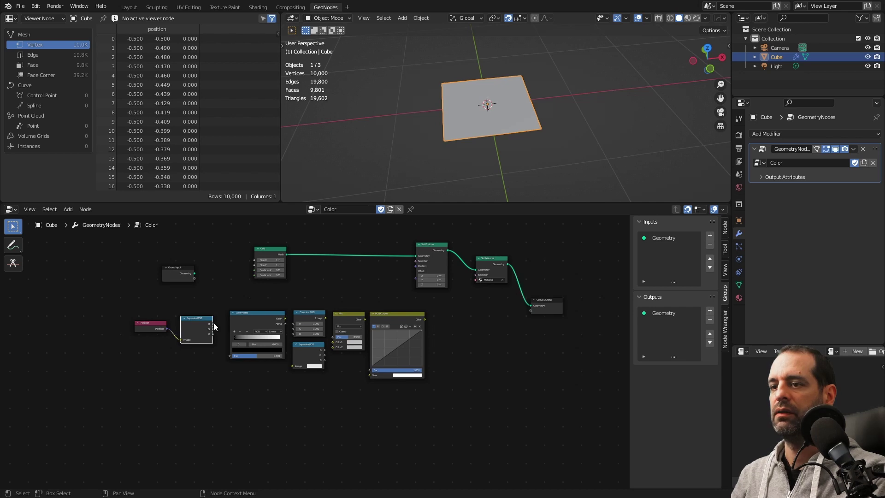
{"action": "left_click_drag", "start_coordinate": [213, 326], "coordinate": [532, 311]}
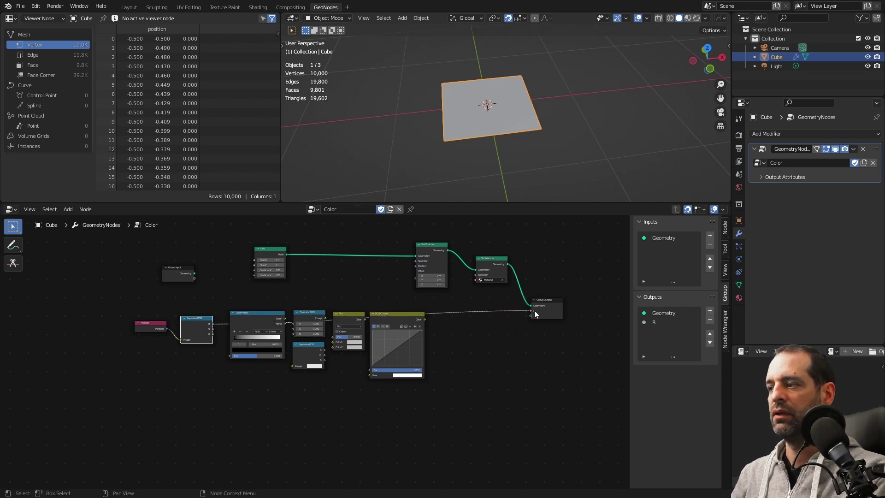
- Name the modifier's R output attribute 'ver', then switch to the Shading workspace
{"action": "left_click", "coordinate": [762, 177]}
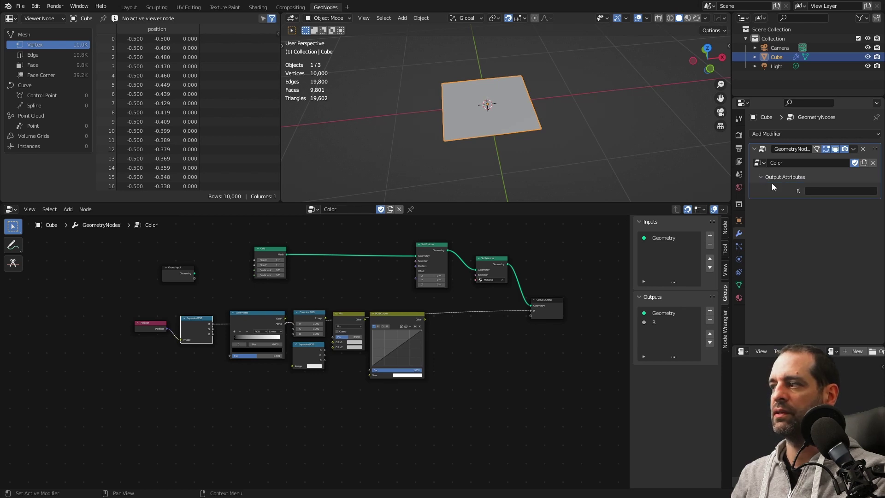
{"action": "left_click", "coordinate": [821, 191]}
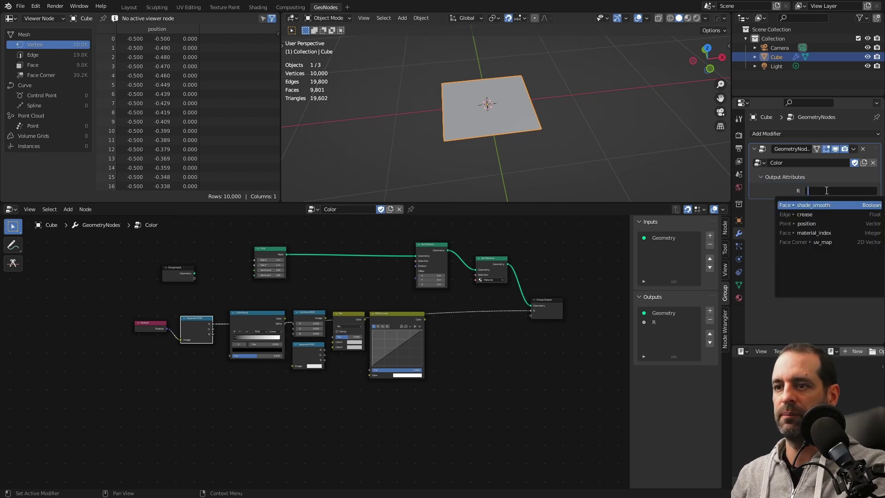
{"action": "type", "text": "ver"}
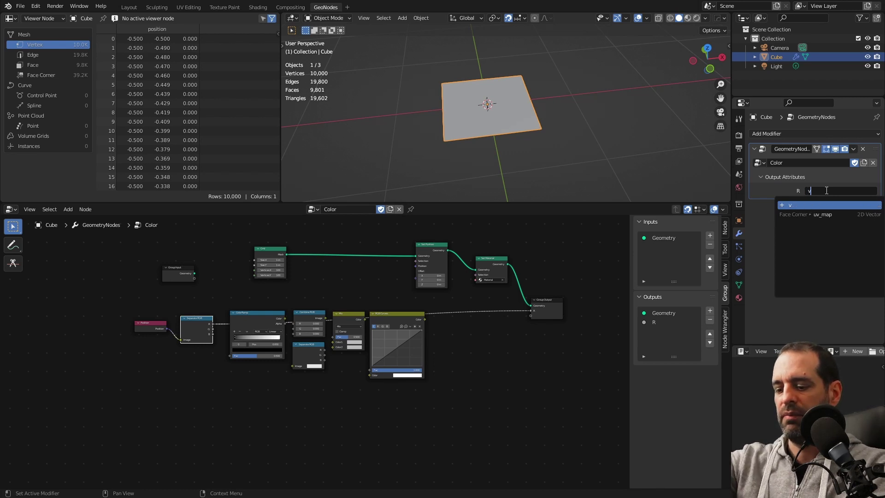
{"action": "key", "text": "Return"}
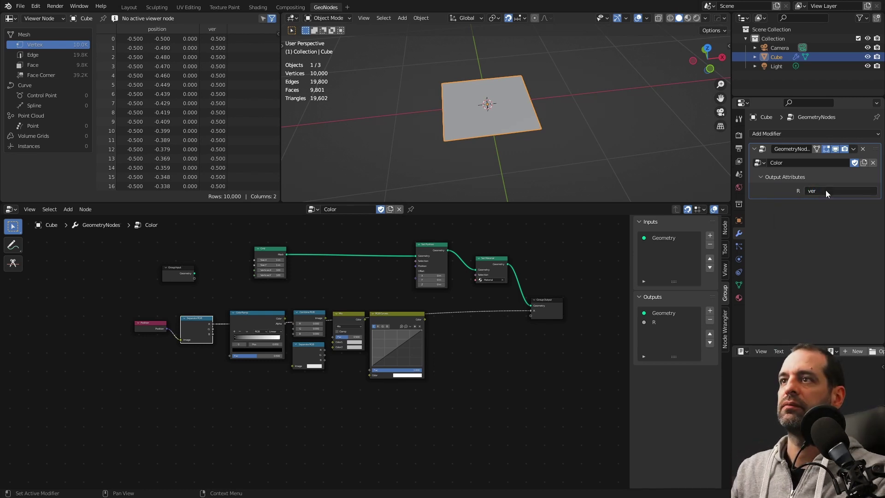
{"action": "left_click", "coordinate": [258, 7]}
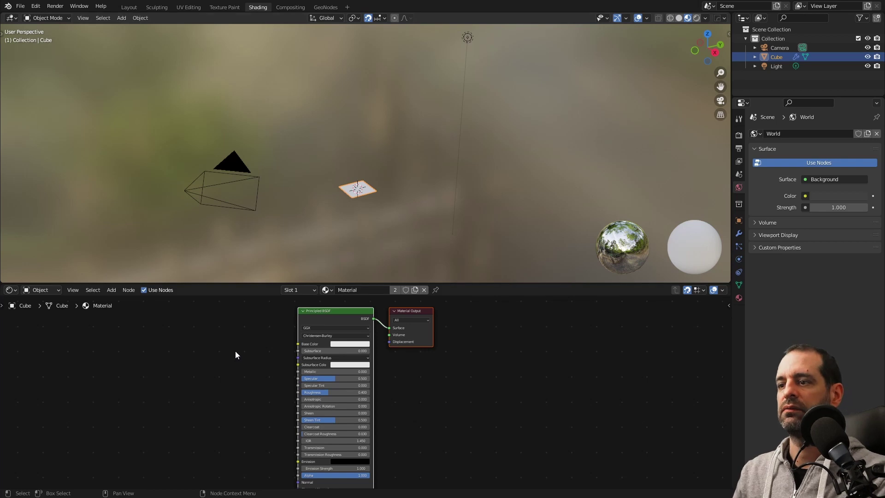
- Add an Attribute node reading 'ver', link its Color to Principled BSDF Base Color, and return to GeoNodes
{"action": "middle_click_drag", "start_coordinate": [235, 350], "coordinate": [372, 349]}
{"action": "key", "text": "shift+a"}
{"action": "type", "text": "attr"}
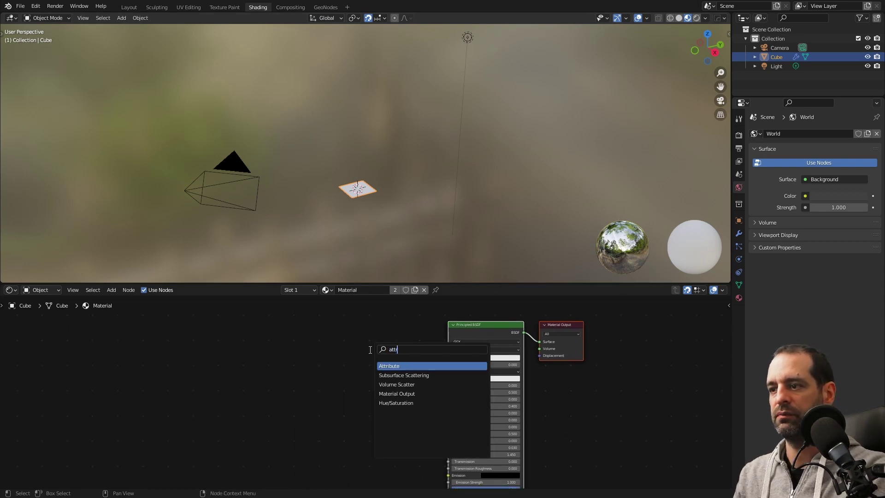
{"action": "key", "text": "Return"}
{"action": "type", "text": "ver"}
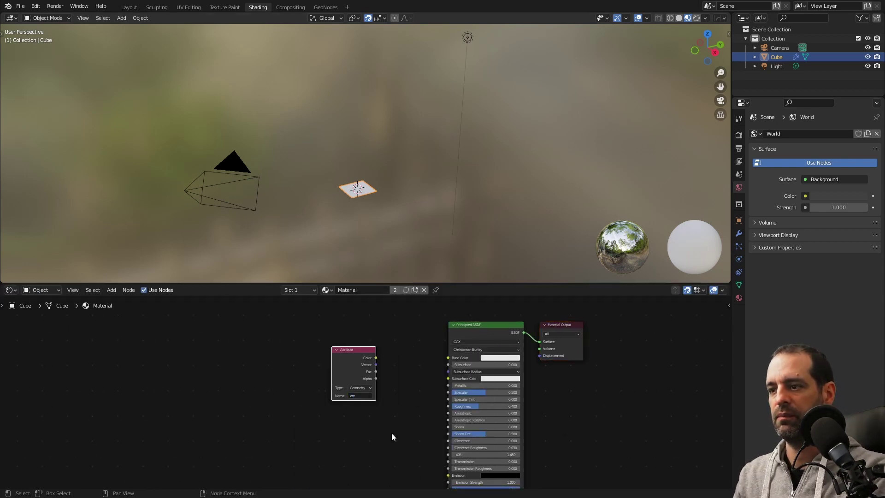
{"action": "scroll", "coordinate": [387, 429], "scroll_direction": "up", "scroll_amount": 3}
{"action": "scroll", "coordinate": [396, 392], "scroll_direction": "down", "scroll_amount": 1}
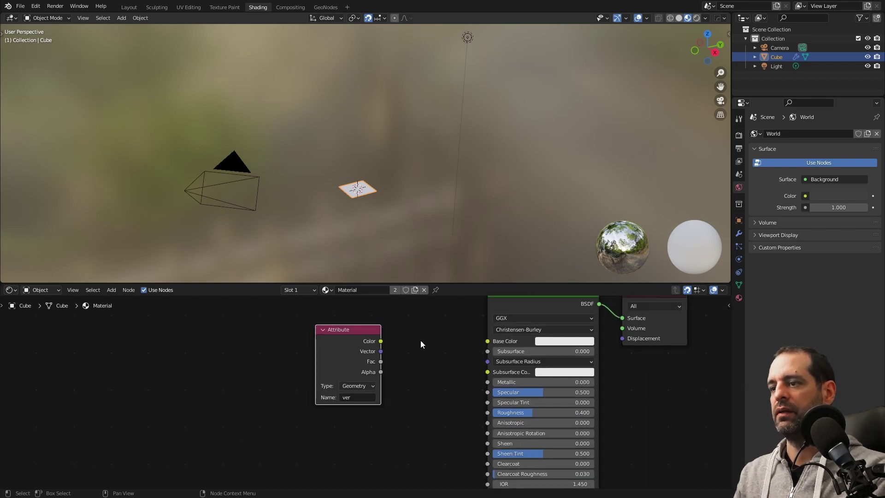
{"action": "middle_click_drag", "start_coordinate": [420, 339], "coordinate": [336, 345]}
{"action": "left_click_drag", "start_coordinate": [324, 340], "coordinate": [430, 341]}
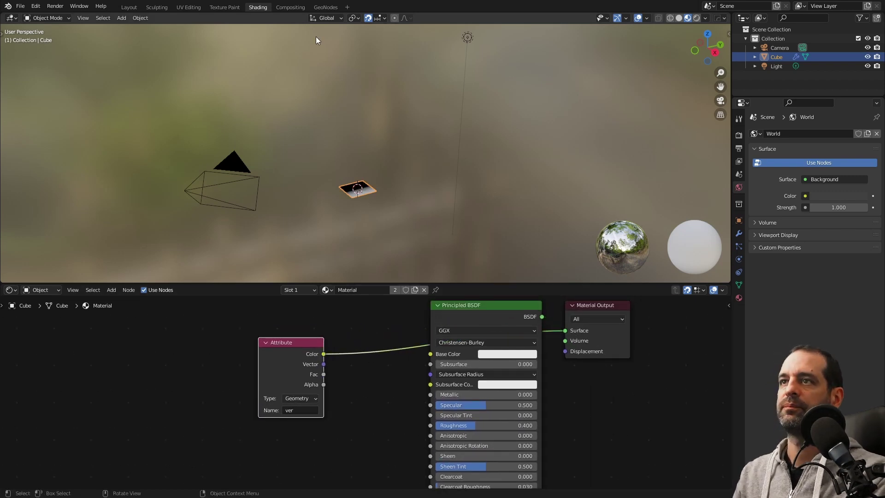
{"action": "left_click", "coordinate": [326, 7]}
{"action": "scroll", "coordinate": [106, 311], "scroll_direction": "up", "scroll_amount": 2}
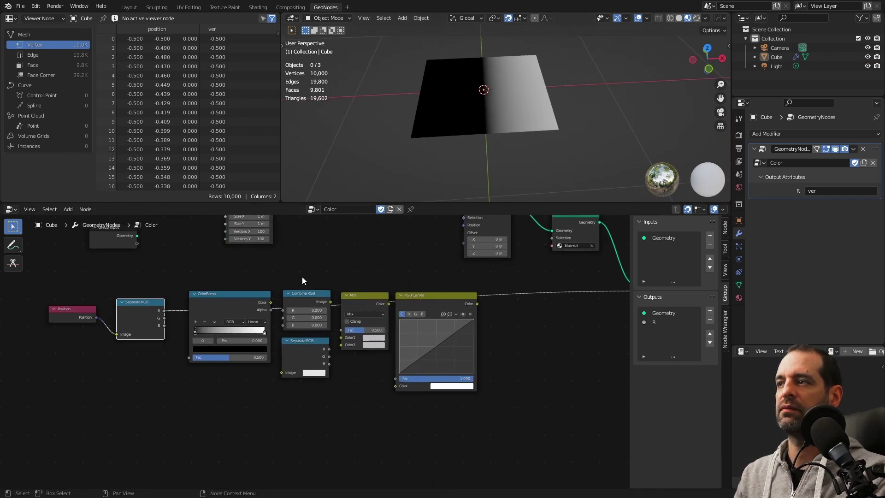
- Move the Position and Separate RGB nodes up-left, clear of the colour node chain
{"action": "scroll", "coordinate": [498, 87], "scroll_direction": "down", "scroll_amount": 4}
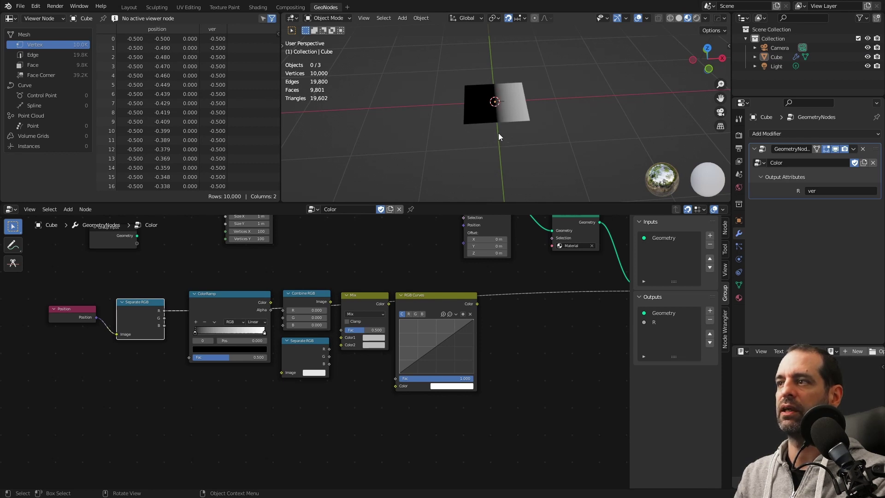
{"action": "scroll", "coordinate": [529, 101], "scroll_direction": "up", "scroll_amount": 4}
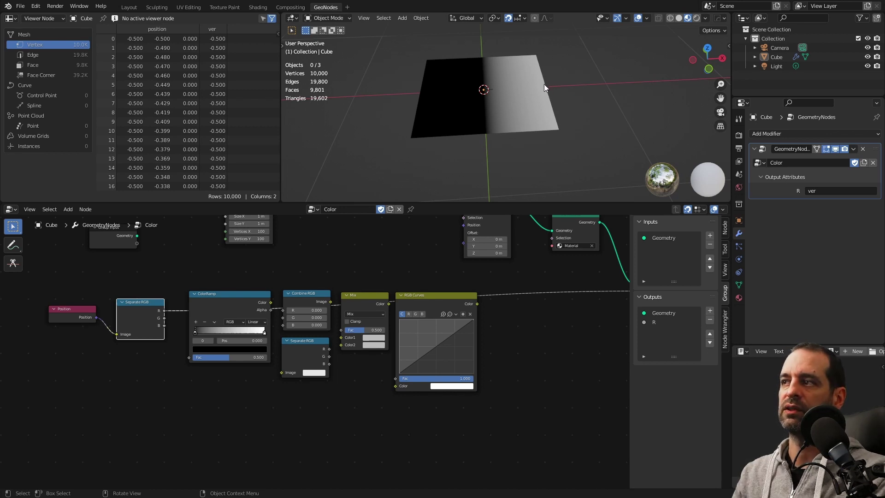
{"action": "mouse_move", "coordinate": [544, 83]}
{"action": "middle_mouse_down"}
{"action": "mouse_move", "coordinate": [539, 98]}
{"action": "mouse_move", "coordinate": [509, 94]}
{"action": "middle_mouse_up"}
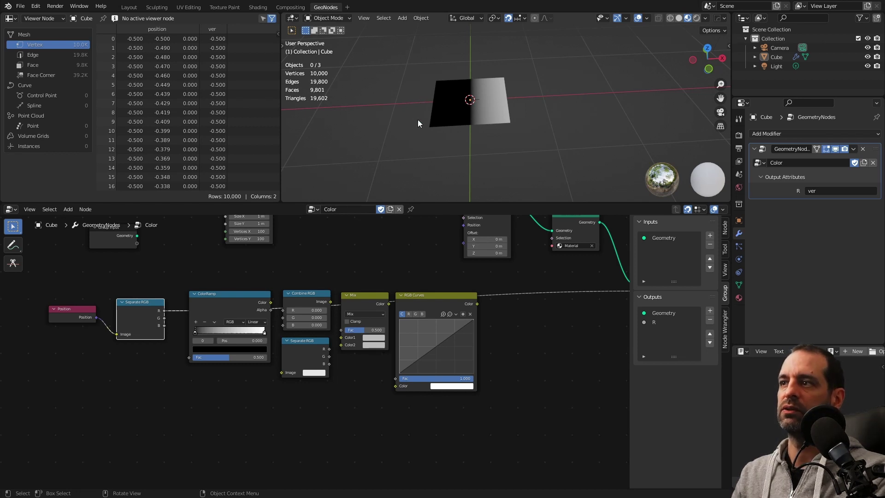
{"action": "mouse_move", "coordinate": [217, 281]}
{"action": "left_mouse_down"}
{"action": "mouse_move", "coordinate": [342, 341]}
{"action": "mouse_move", "coordinate": [321, 290]}
{"action": "left_mouse_up"}
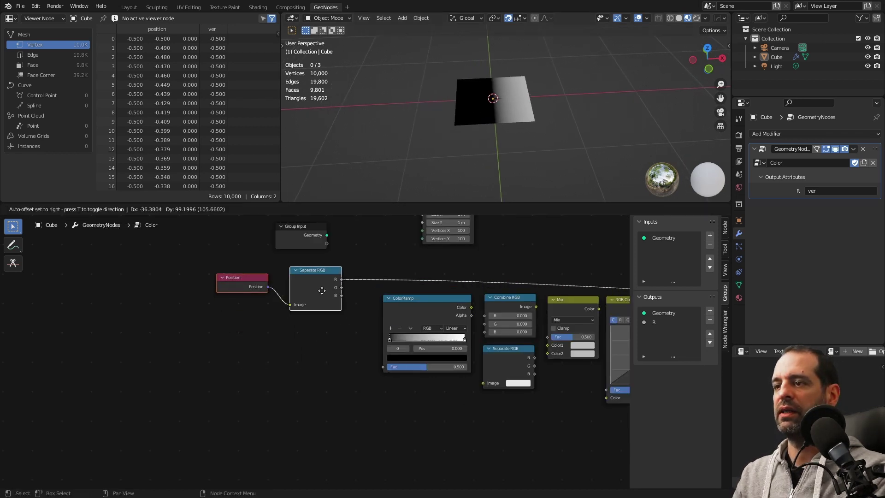
- Raise Group Output slightly and shift Combine RGB, Separate RGB, Mix and RGB Curves down-right
{"action": "left_click", "coordinate": [322, 290]}
{"action": "scroll", "coordinate": [350, 293], "scroll_direction": "down", "scroll_amount": 2}
{"action": "scroll", "coordinate": [358, 344], "scroll_direction": "up", "scroll_amount": 1}
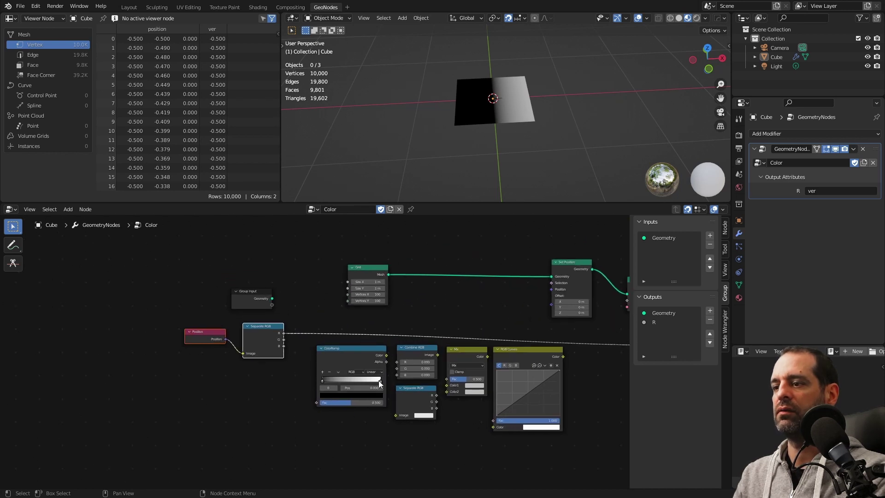
{"action": "middle_click_drag", "start_coordinate": [550, 393], "coordinate": [467, 380]}
{"action": "left_click_drag", "start_coordinate": [587, 347], "coordinate": [587, 337]}
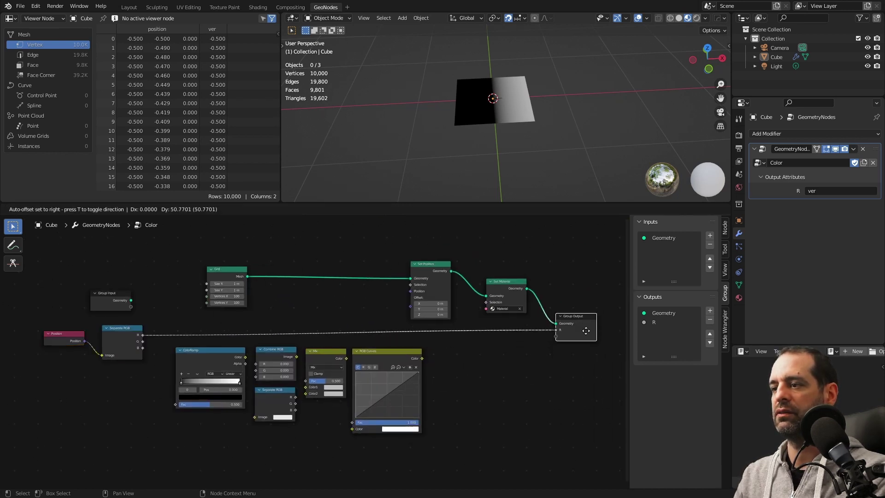
{"action": "scroll", "coordinate": [356, 346], "scroll_direction": "down", "scroll_amount": 1}
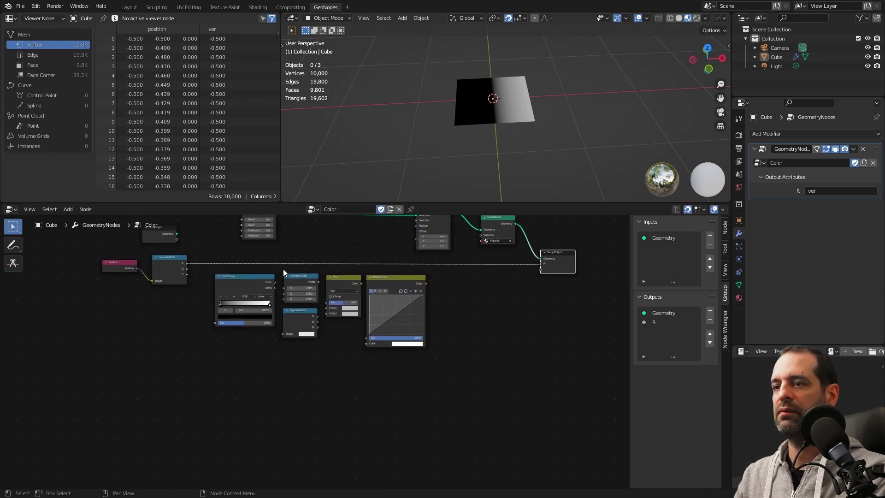
{"action": "left_click_drag", "start_coordinate": [283, 272], "coordinate": [412, 368]}
{"action": "left_click_drag", "start_coordinate": [388, 279], "coordinate": [541, 339]}
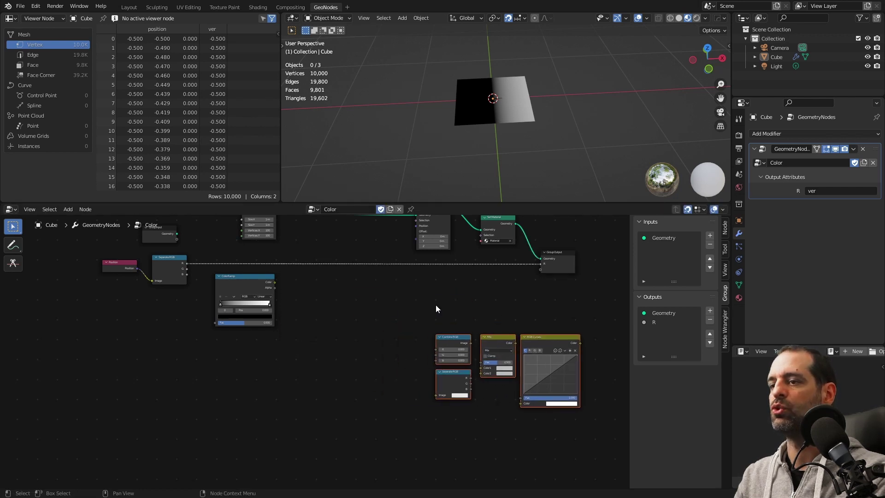
- Reposition ColorRamp on its own and connect Separate RGB's R to its Fac input
{"action": "middle_click_drag", "start_coordinate": [400, 300], "coordinate": [430, 319]}
{"action": "scroll", "coordinate": [430, 319], "scroll_direction": "up", "scroll_amount": 3}
{"action": "scroll", "coordinate": [439, 306], "scroll_direction": "up", "scroll_amount": 1}
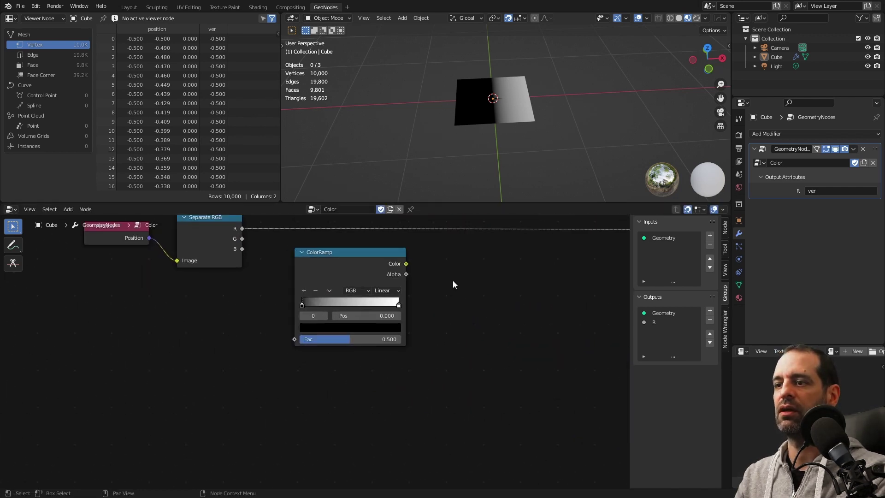
{"action": "middle_click_drag", "start_coordinate": [434, 272], "coordinate": [413, 324]}
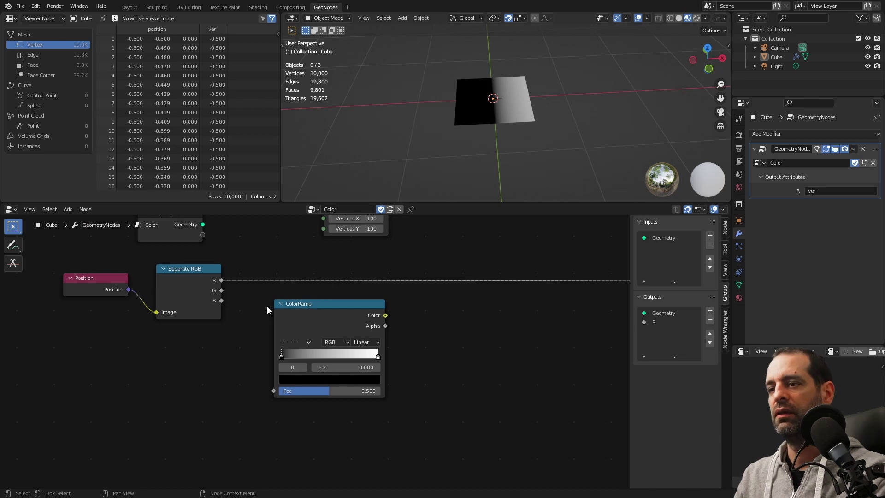
{"action": "left_click_drag", "start_coordinate": [281, 313], "coordinate": [294, 306]}
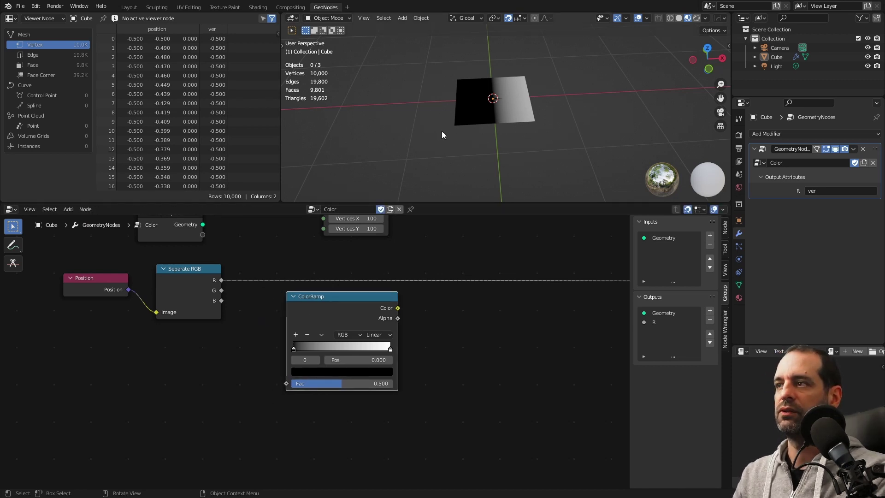
{"action": "scroll", "coordinate": [325, 314], "scroll_direction": "up", "scroll_amount": 1}
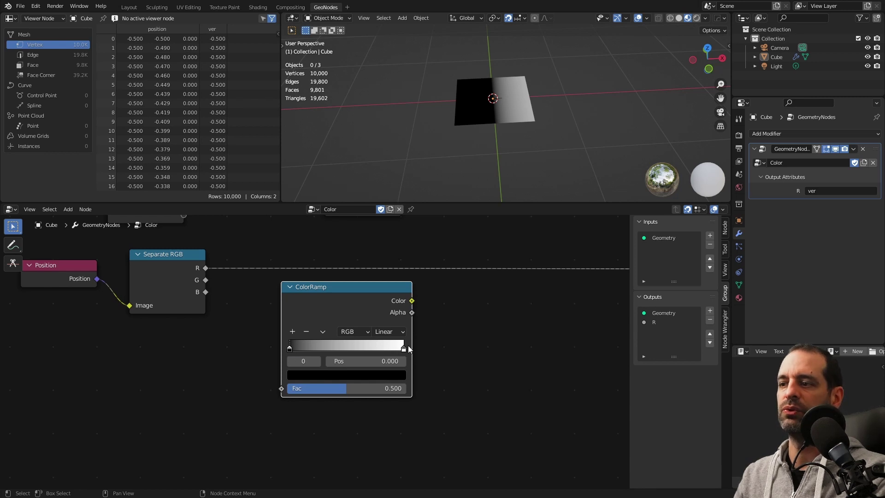
{"action": "left_click_drag", "start_coordinate": [389, 321], "coordinate": [432, 321]}
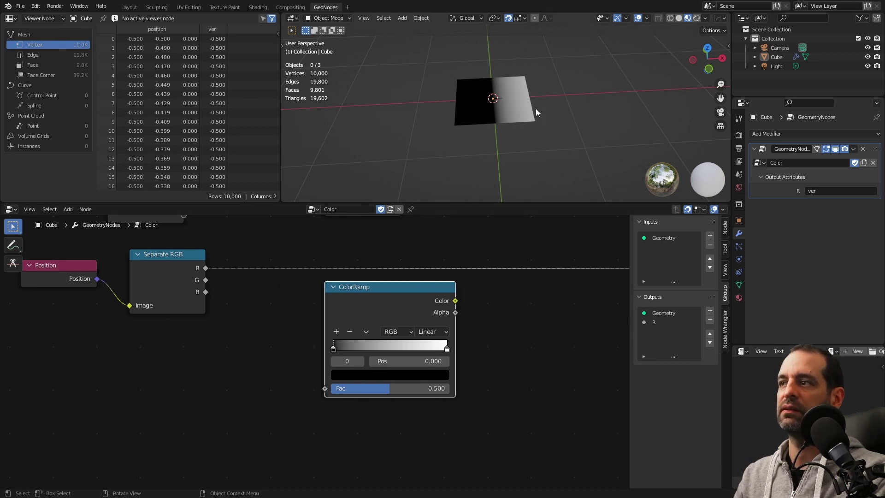
{"action": "middle_click_drag", "start_coordinate": [541, 117], "coordinate": [495, 146]}
{"action": "scroll", "coordinate": [144, 427], "scroll_direction": "down", "scroll_amount": 2}
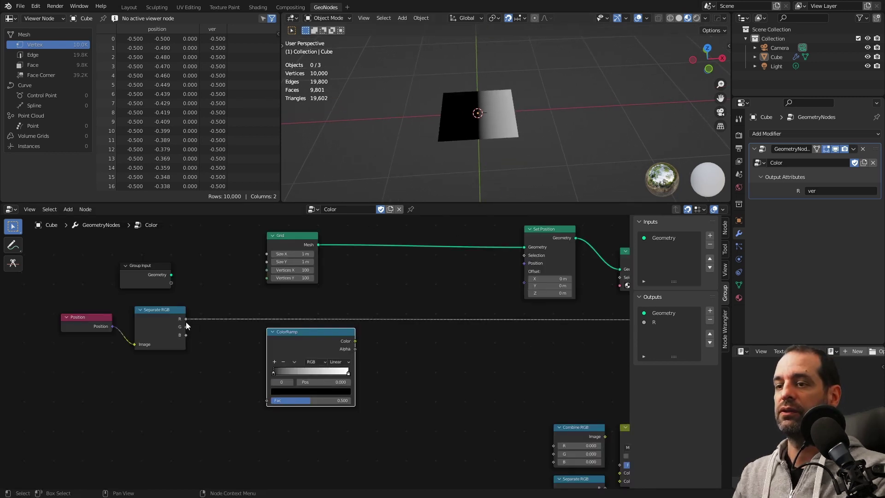
{"action": "left_click_drag", "start_coordinate": [186, 319], "coordinate": [266, 400]}
- Wire the ColorRamp Color output into the group's R output
{"action": "key", "text": "Home"}
{"action": "left_click", "coordinate": [260, 332], "text": "ctrl+shift"}
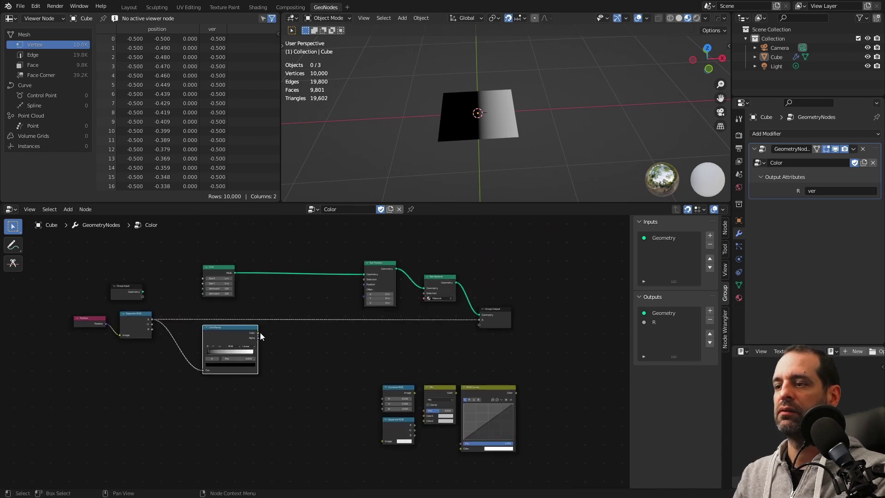
{"action": "middle_click_drag", "start_coordinate": [260, 333], "coordinate": [435, 325]}
{"action": "scroll", "coordinate": [415, 320], "scroll_direction": "up", "scroll_amount": 2}
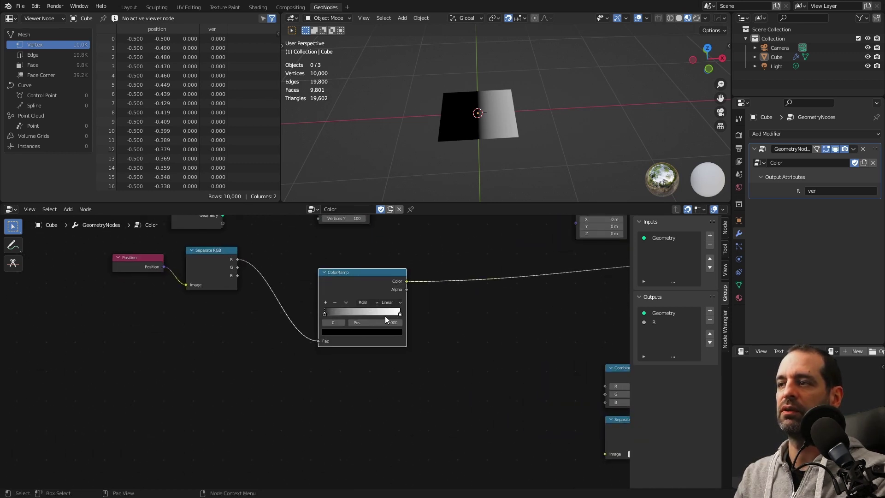
{"action": "scroll", "coordinate": [385, 316], "scroll_direction": "up", "scroll_amount": 2}
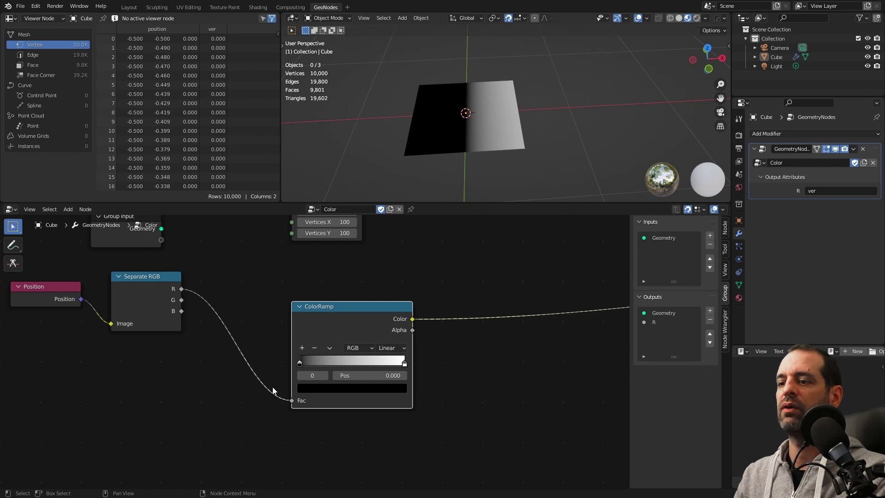
{"action": "scroll", "coordinate": [310, 412], "scroll_direction": "down", "scroll_amount": 2}
{"action": "scroll", "coordinate": [310, 410], "scroll_direction": "up", "scroll_amount": 2}
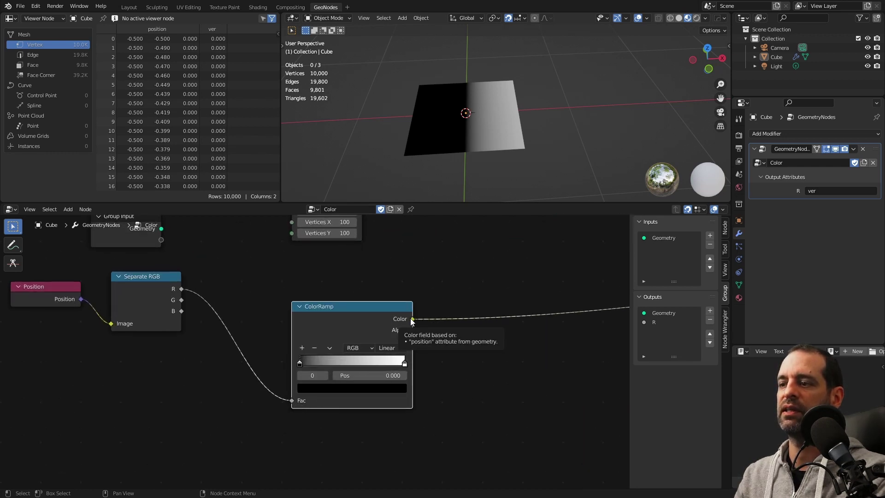
{"action": "scroll", "coordinate": [402, 323], "scroll_direction": "down", "scroll_amount": 2}
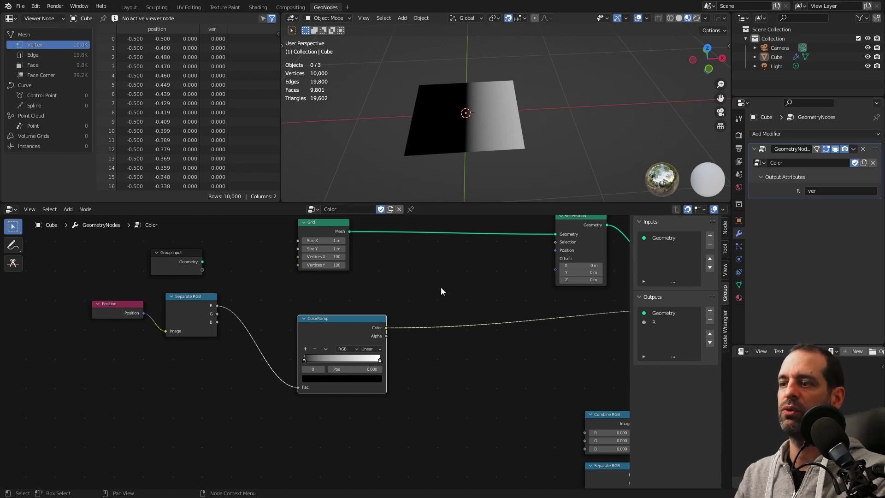
- Add a Combine XYZ node feeding Set Position's Offset, with ColorRamp Color linked into Z
{"action": "scroll", "coordinate": [478, 283], "scroll_direction": "up", "scroll_amount": 2}
{"action": "key", "text": "shift+a"}
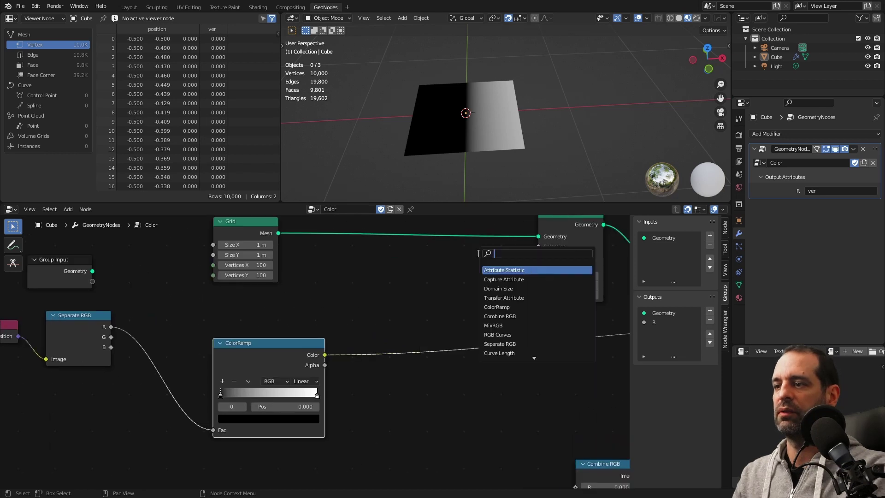
{"action": "type", "text": "comb"}
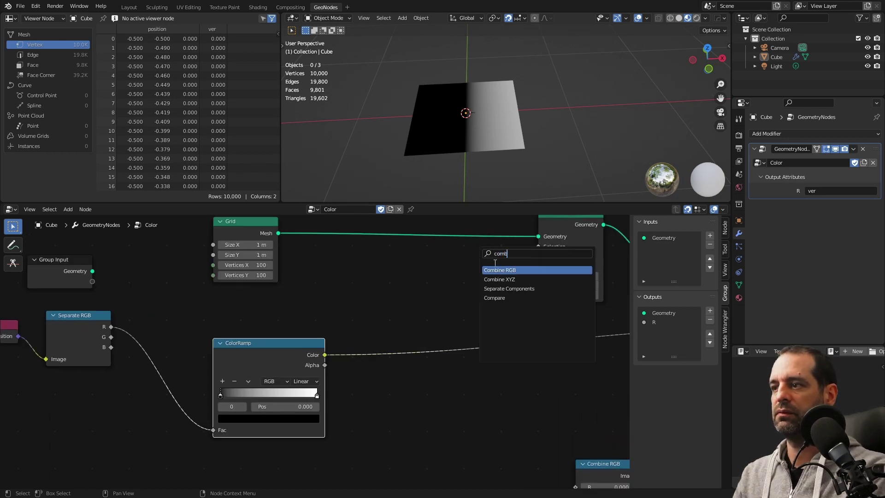
{"action": "key", "text": "Down"}
{"action": "key", "text": "Return"}
{"action": "left_click", "coordinate": [482, 281]}
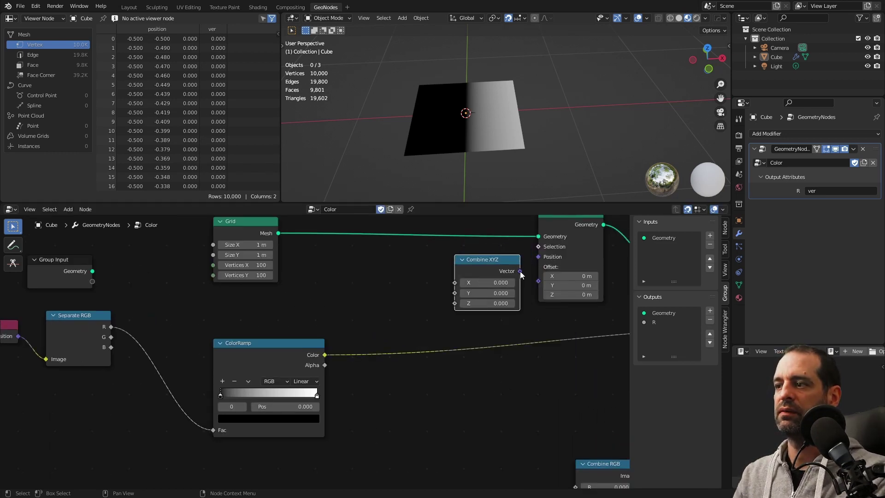
{"action": "left_click_drag", "start_coordinate": [520, 271], "coordinate": [538, 283]}
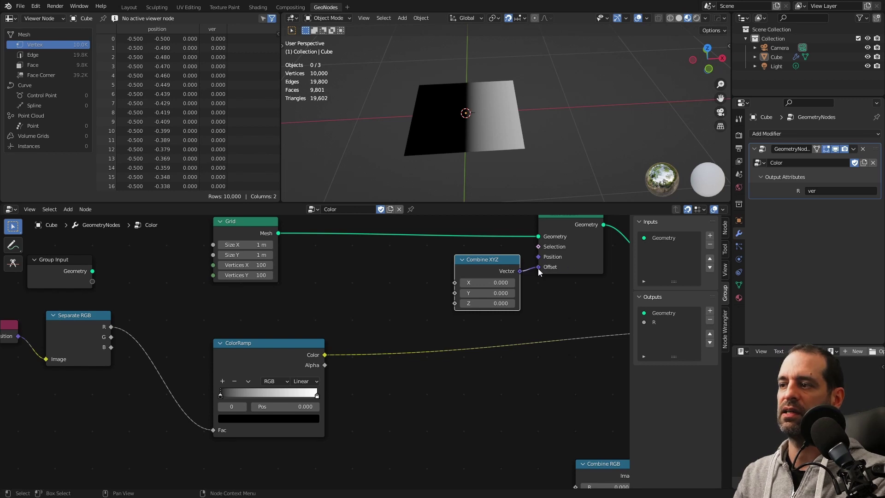
{"action": "left_click_drag", "start_coordinate": [325, 356], "coordinate": [455, 304]}
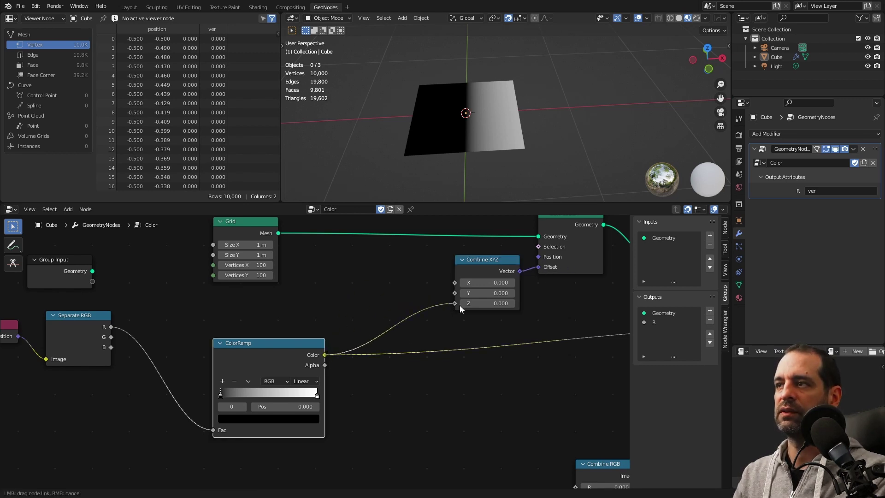
- Move the Position and Separate RGB nodes further left while inspecting the tilted plane
{"action": "mouse_move", "coordinate": [542, 124]}
{"action": "middle_mouse_down"}
{"action": "mouse_move", "coordinate": [557, 122]}
{"action": "mouse_move", "coordinate": [500, 147]}
{"action": "mouse_move", "coordinate": [516, 126]}
{"action": "mouse_move", "coordinate": [483, 116]}
{"action": "middle_mouse_up"}
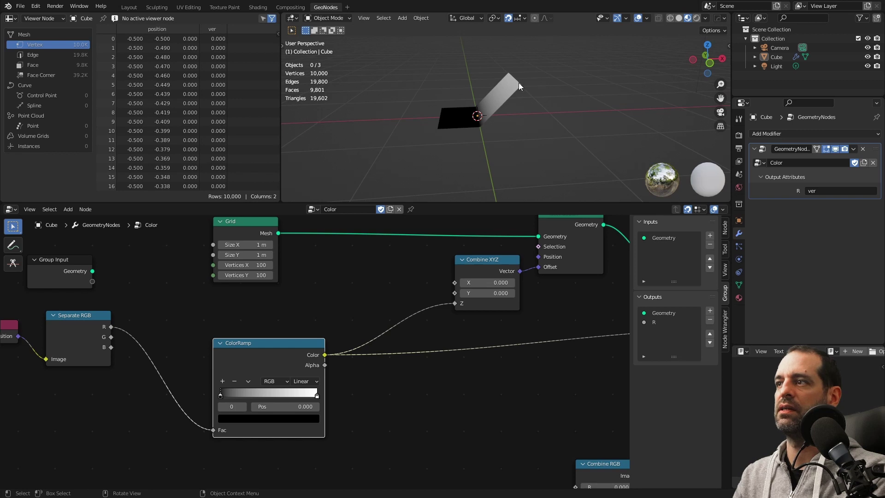
{"action": "middle_click_drag", "start_coordinate": [519, 82], "coordinate": [511, 81]}
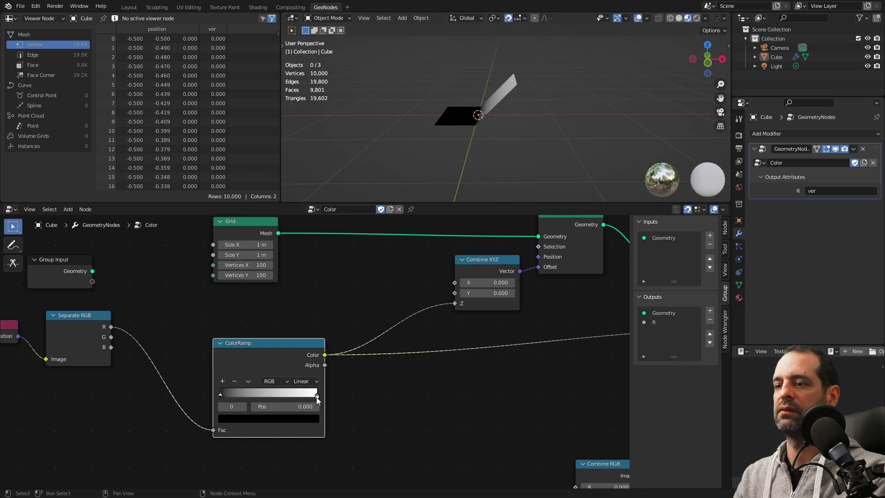
{"action": "key", "text": "KP_Decimal"}
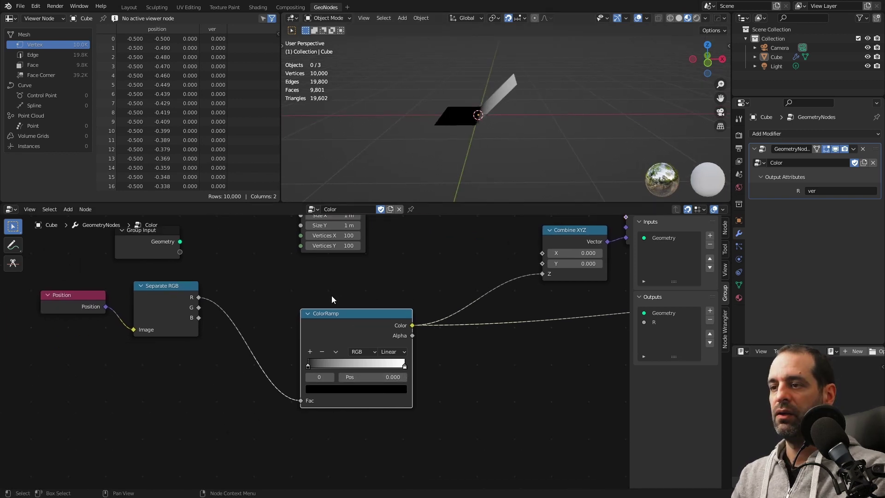
{"action": "middle_click_drag", "start_coordinate": [272, 294], "coordinate": [353, 291]}
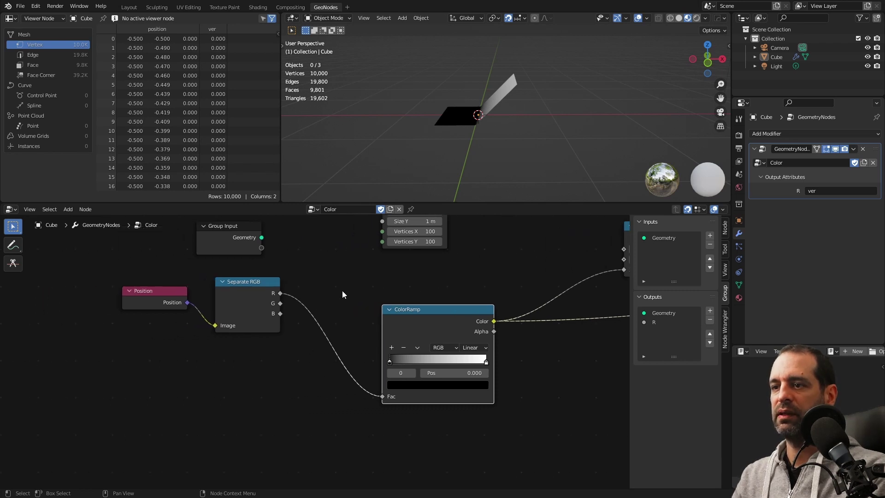
{"action": "left_click_drag", "start_coordinate": [249, 291], "coordinate": [239, 291]}
{"action": "left_click_drag", "start_coordinate": [175, 293], "coordinate": [157, 294]}
{"action": "left_click_drag", "start_coordinate": [250, 300], "coordinate": [231, 300]}
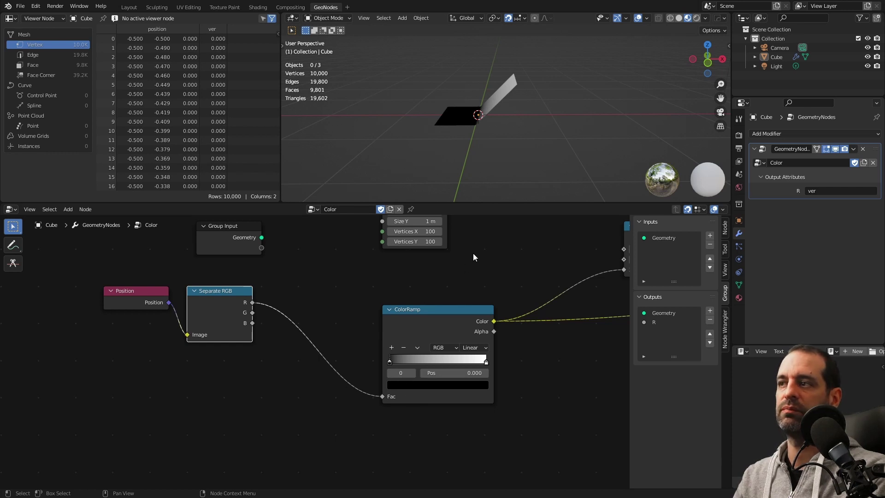
{"action": "middle_click_drag", "start_coordinate": [501, 115], "coordinate": [517, 111]}
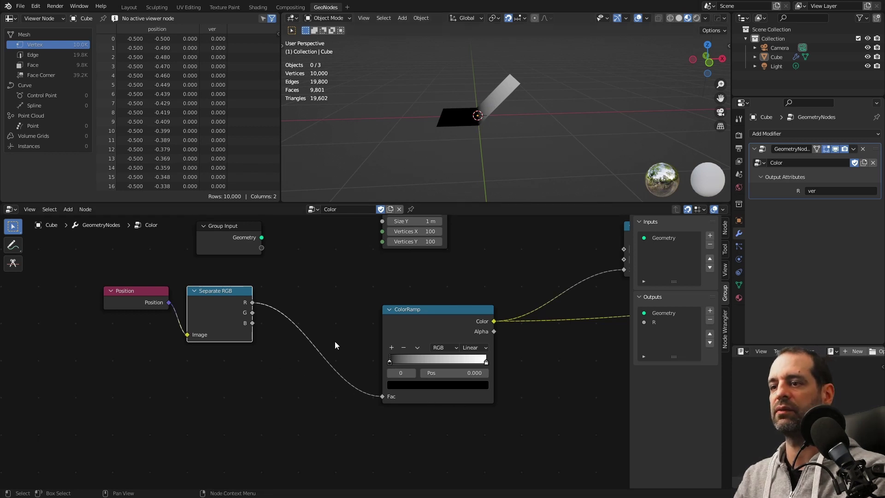
{"action": "middle_click_drag", "start_coordinate": [334, 341], "coordinate": [367, 321]}
{"action": "left_click_drag", "start_coordinate": [192, 272], "coordinate": [155, 291]}
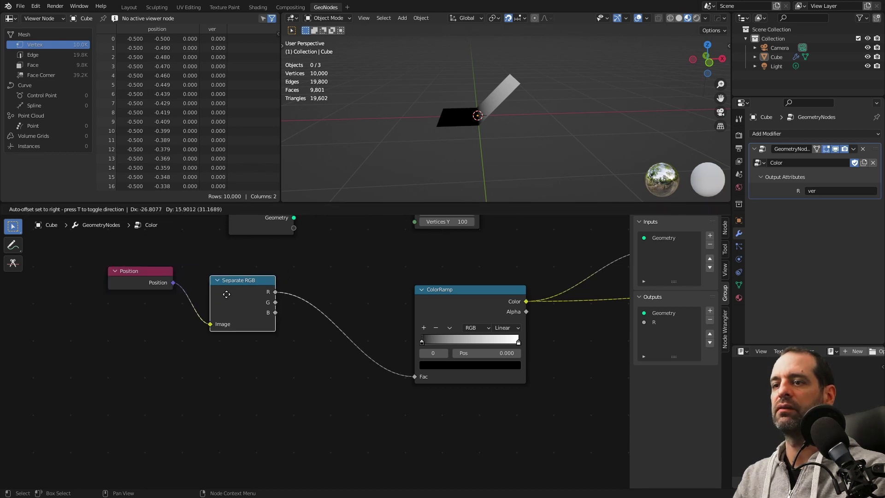
{"action": "left_click_drag", "start_coordinate": [244, 299], "coordinate": [207, 295]}
- Insert a Map Range node on the link from R to the ColorRamp's Fac
{"action": "key", "text": "shift+a"}
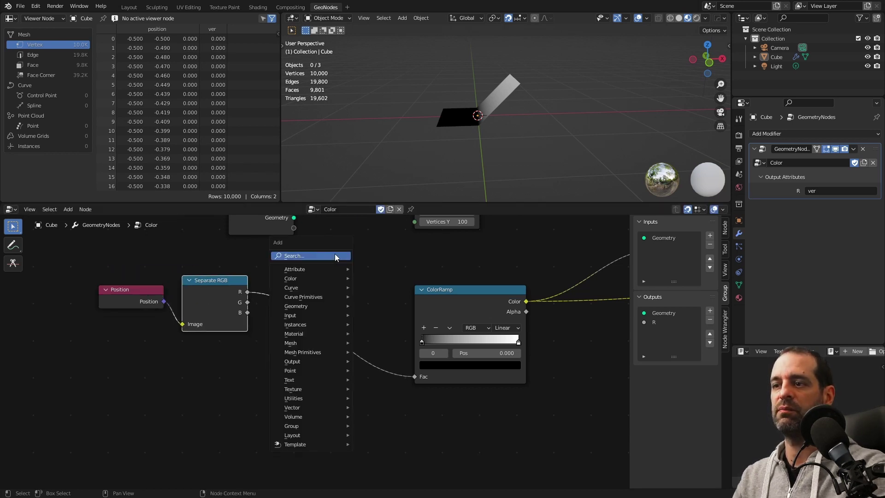
{"action": "left_click", "coordinate": [335, 254]}
{"action": "type", "text": "ma"}
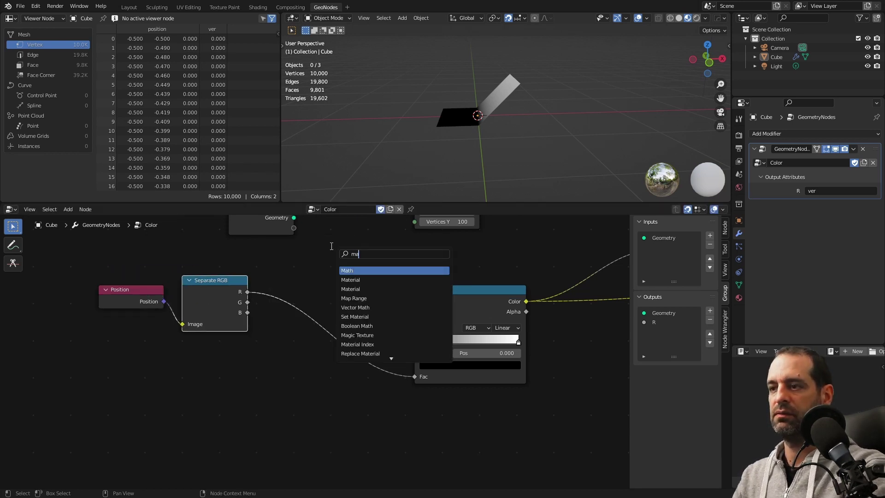
{"action": "type", "text": "p r"}
{"action": "key", "text": "Return"}
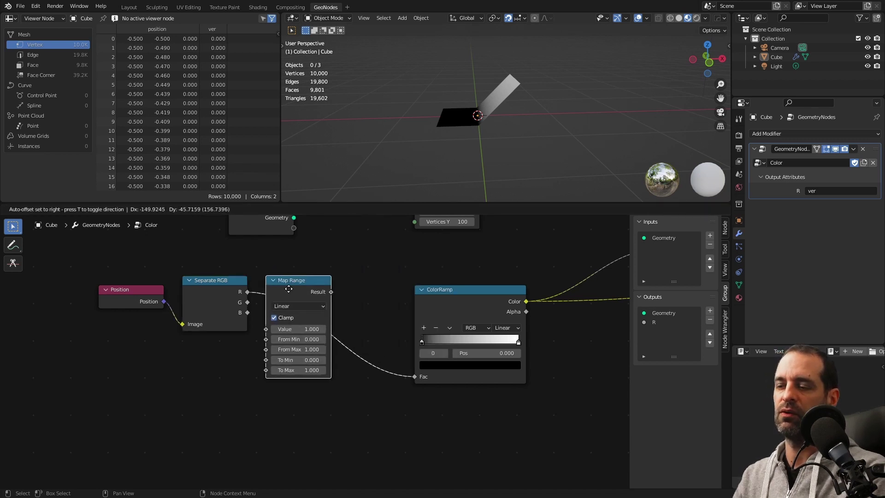
{"action": "left_click_drag", "start_coordinate": [358, 267], "coordinate": [277, 308]}
{"action": "left_click", "coordinate": [285, 298]}
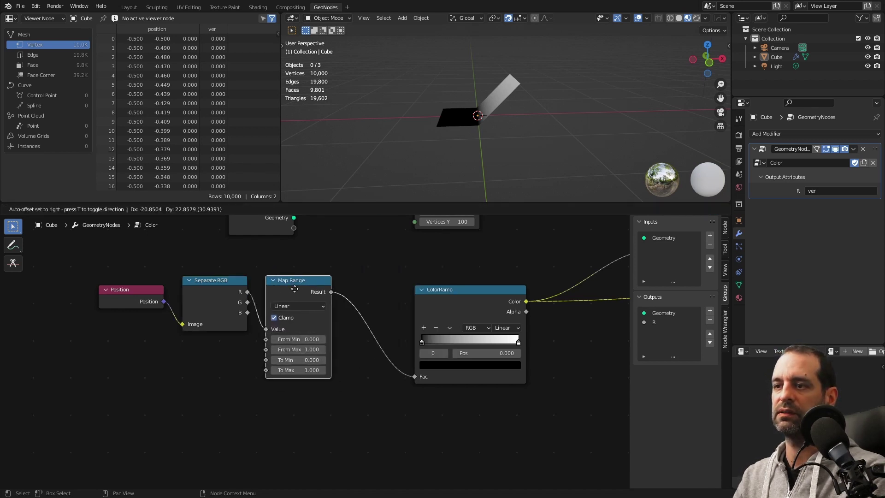
- Set the Map Range From Min to -0.5 and From Max to 0.5
{"action": "scroll", "coordinate": [277, 332], "scroll_direction": "up", "scroll_amount": 1}
{"action": "left_click", "coordinate": [296, 355]}
{"action": "type", "text": "-"}
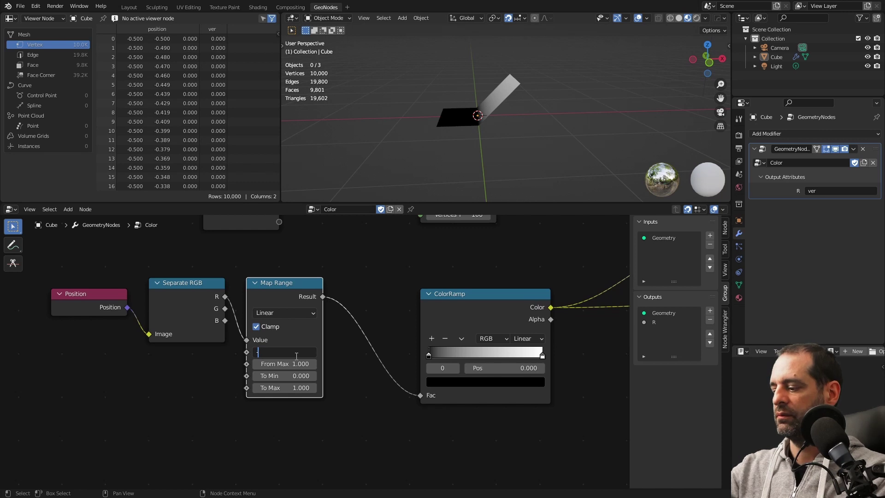
{"action": "type", "text": "0.5"}
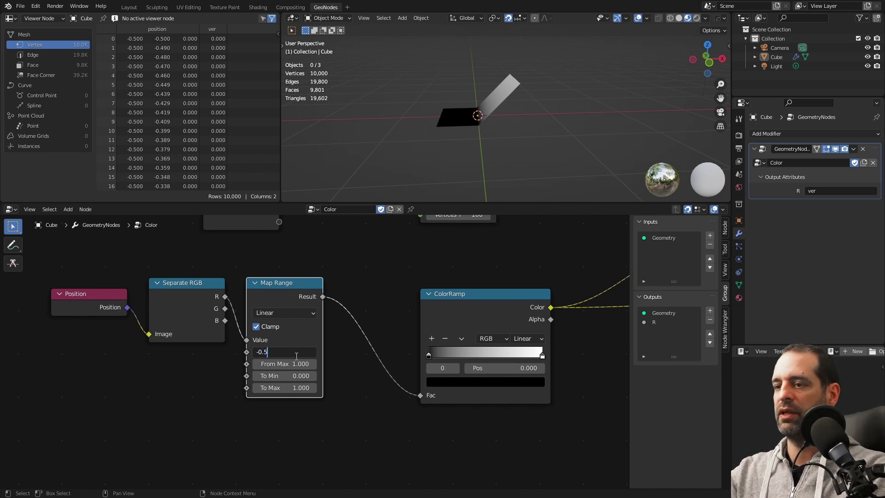
{"action": "key", "text": "Tab"}
{"action": "type", "text": ".5"}
{"action": "key", "text": "Return"}
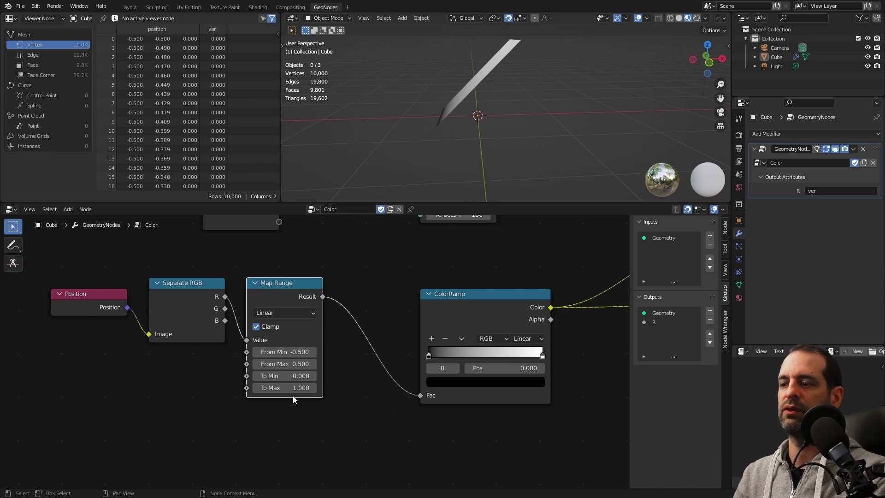
{"action": "left_click", "coordinate": [494, 297]}
- Slide the white ColorRamp stop left and add a third stop near 0.6
{"action": "middle_click_drag", "start_coordinate": [527, 273], "coordinate": [477, 273]}
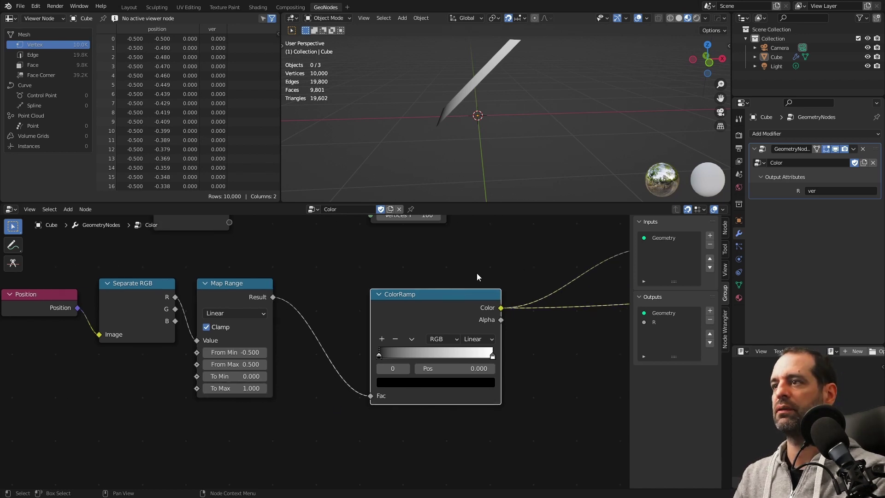
{"action": "mouse_move", "coordinate": [523, 115]}
{"action": "middle_mouse_down"}
{"action": "mouse_move", "coordinate": [489, 156]}
{"action": "mouse_move", "coordinate": [455, 151]}
{"action": "middle_mouse_up"}
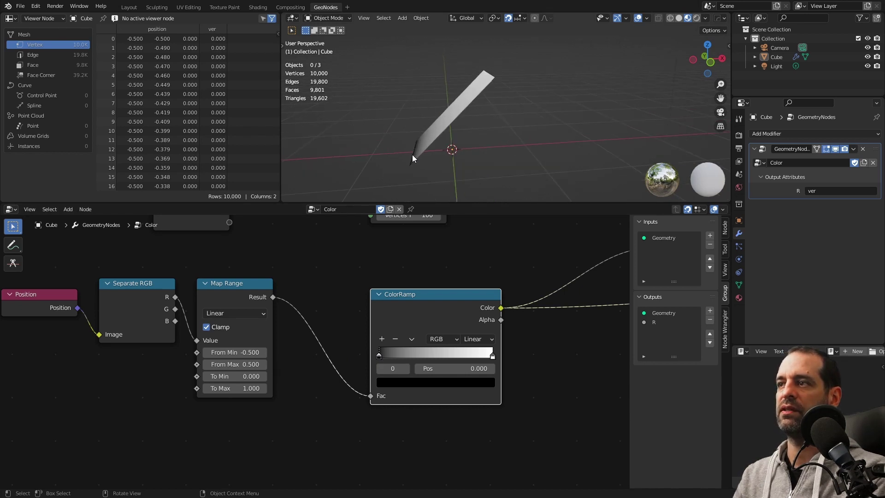
{"action": "middle_click_drag", "start_coordinate": [494, 74], "coordinate": [413, 157]}
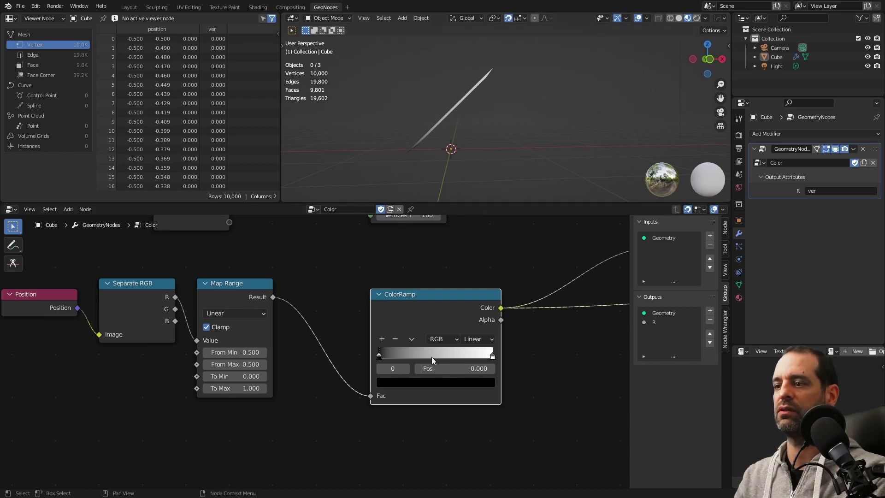
{"action": "left_click_drag", "start_coordinate": [434, 316], "coordinate": [423, 316]}
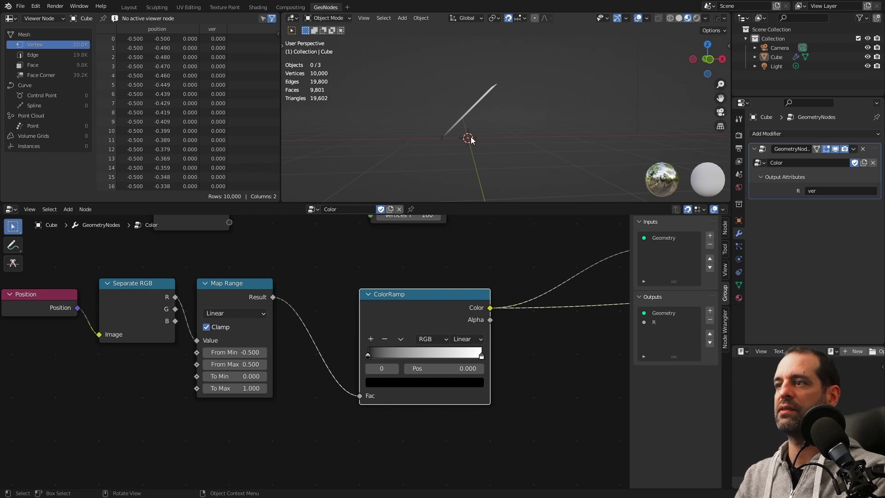
{"action": "middle_click_drag", "start_coordinate": [472, 115], "coordinate": [483, 153]}
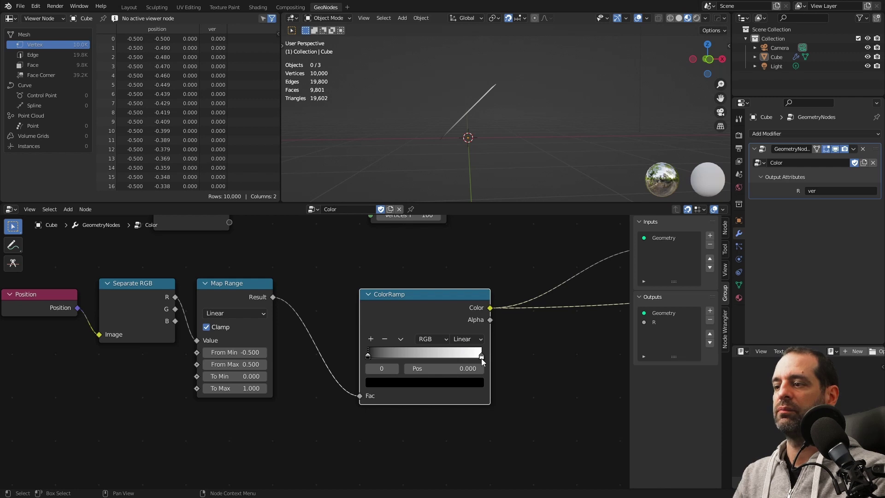
{"action": "left_click_drag", "start_coordinate": [482, 355], "coordinate": [407, 356]}
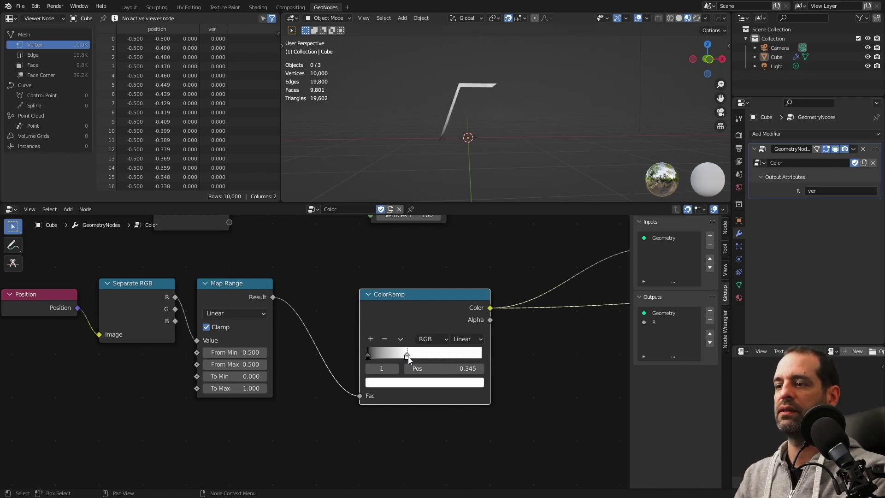
{"action": "left_click", "coordinate": [372, 339]}
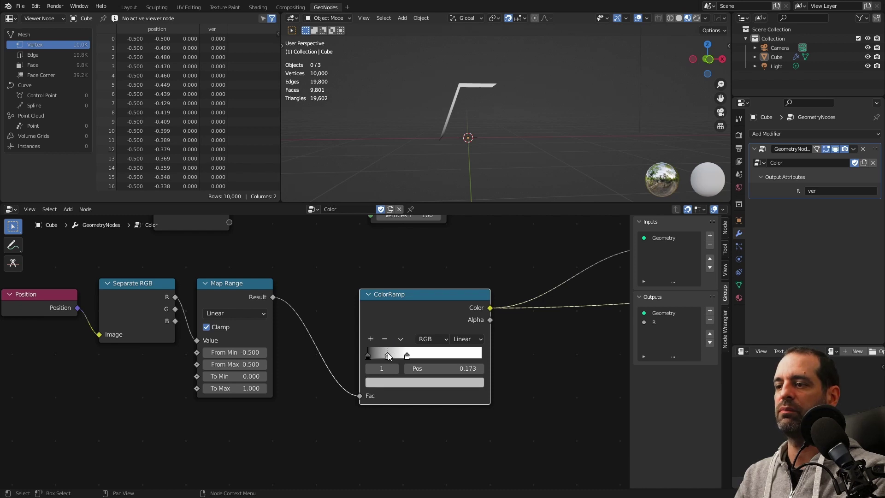
{"action": "left_click_drag", "start_coordinate": [390, 356], "coordinate": [437, 359]}
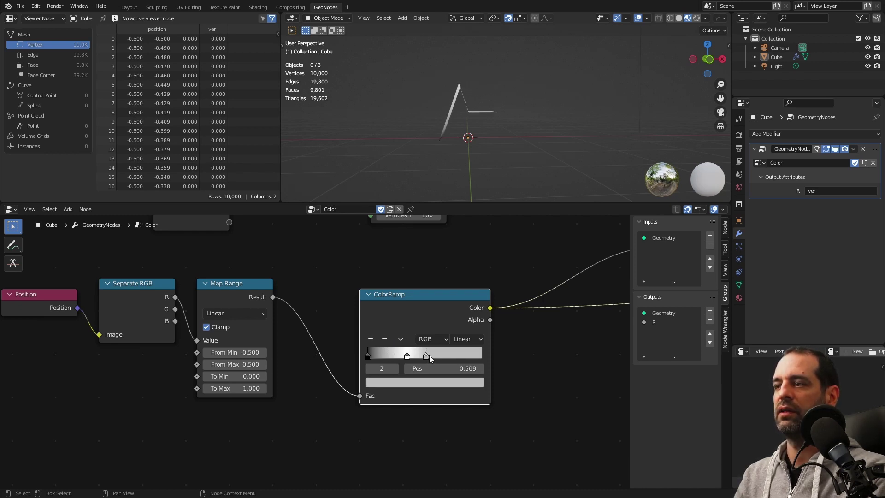
- Switch the ColorRamp interpolation to B-Spline
{"action": "scroll", "coordinate": [460, 324], "scroll_direction": "up", "scroll_amount": 1}
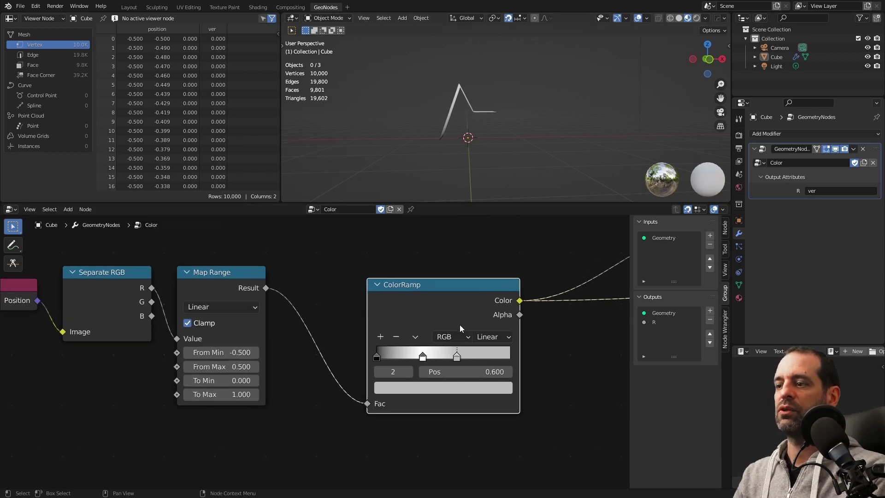
{"action": "scroll", "coordinate": [460, 325], "scroll_direction": "up", "scroll_amount": 1}
{"action": "middle_click_drag", "start_coordinate": [550, 334], "coordinate": [488, 334]}
{"action": "scroll", "coordinate": [489, 334], "scroll_direction": "down", "scroll_amount": 1}
{"action": "left_click", "coordinate": [422, 335]}
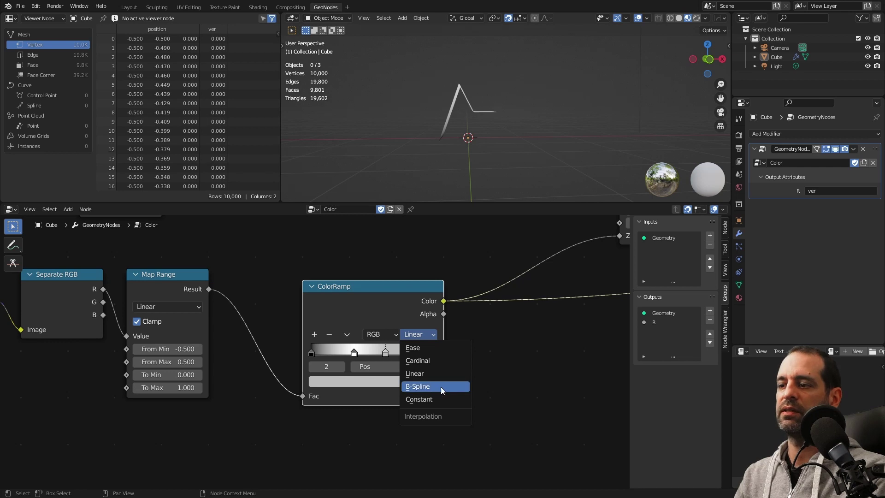
{"action": "left_click", "coordinate": [428, 385]}
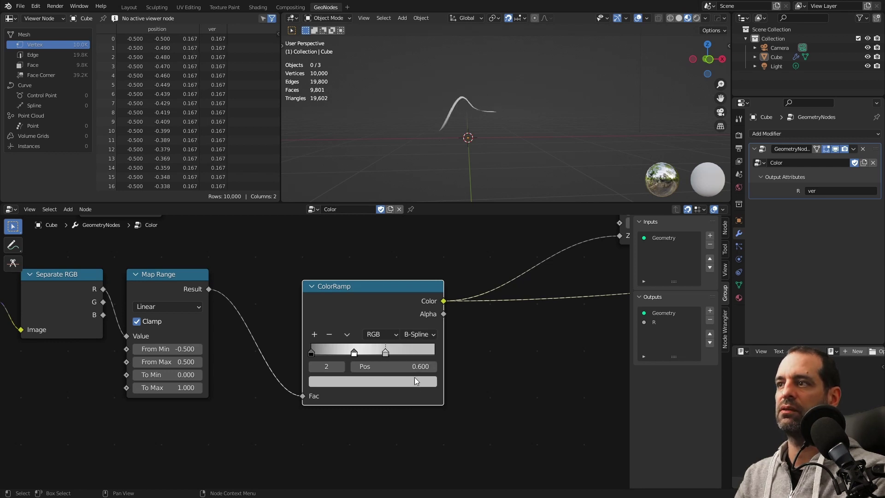
- Try Constant interpolation, then settle on Ease for a smooth peak
{"action": "scroll", "coordinate": [471, 136], "scroll_direction": "up", "scroll_amount": 2}
{"action": "middle_click_drag", "start_coordinate": [471, 136], "coordinate": [439, 90]}
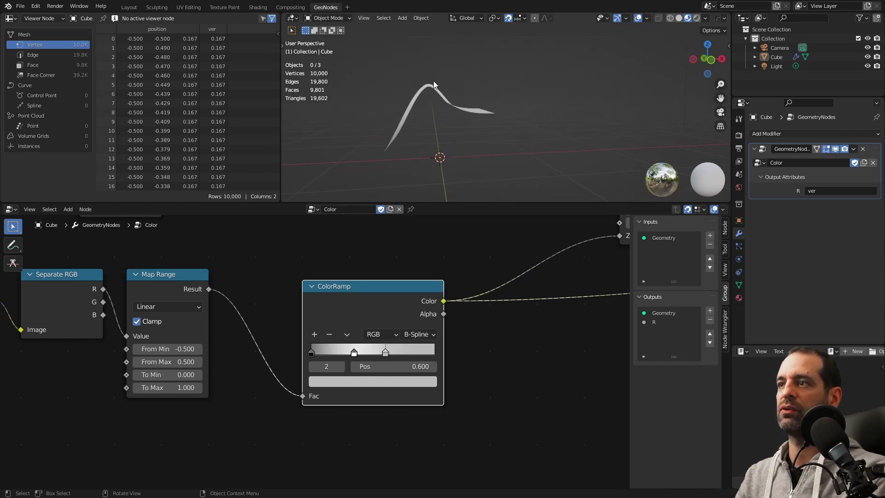
{"action": "left_click", "coordinate": [425, 337]}
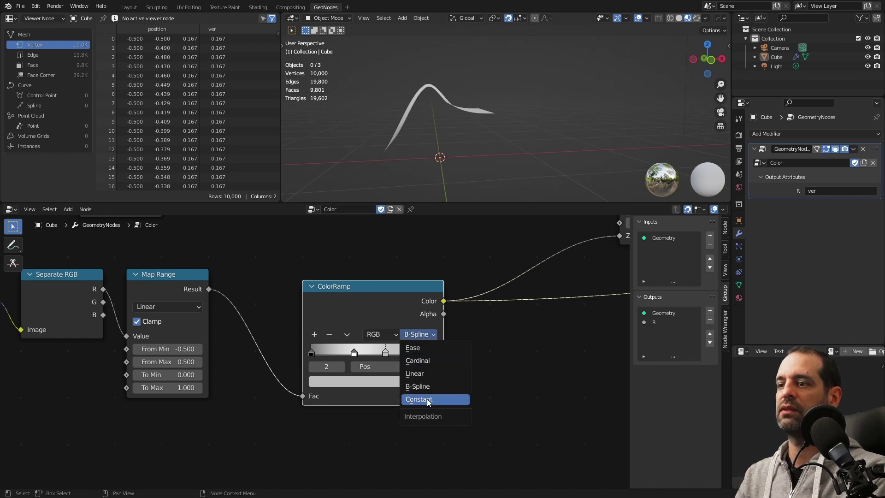
{"action": "left_click", "coordinate": [427, 399]}
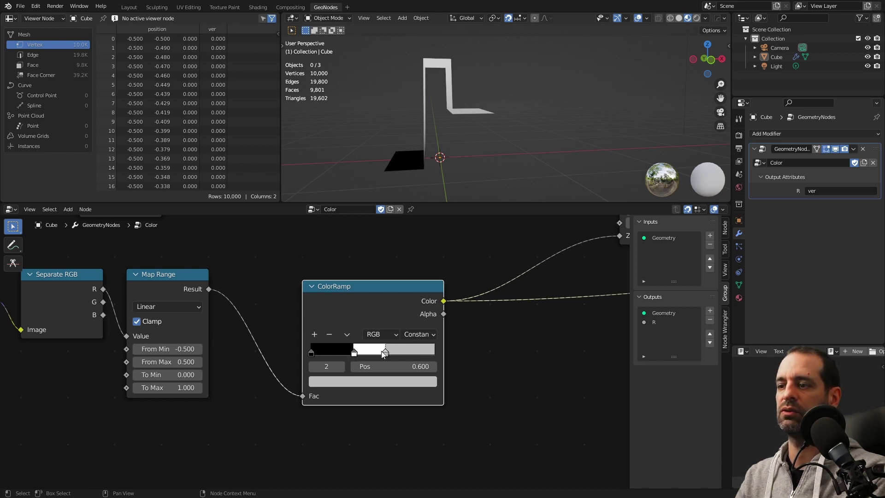
{"action": "mouse_move", "coordinate": [393, 366]}
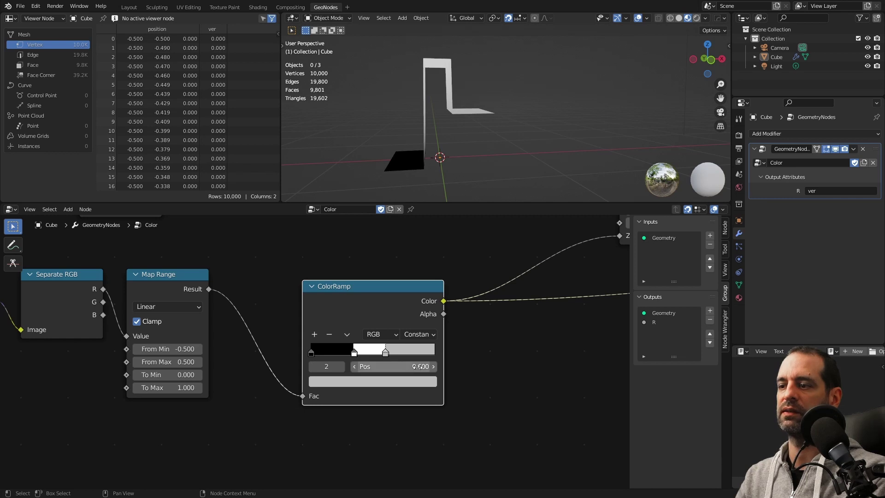
{"action": "left_click", "coordinate": [419, 334]}
{"action": "left_click", "coordinate": [413, 350]}
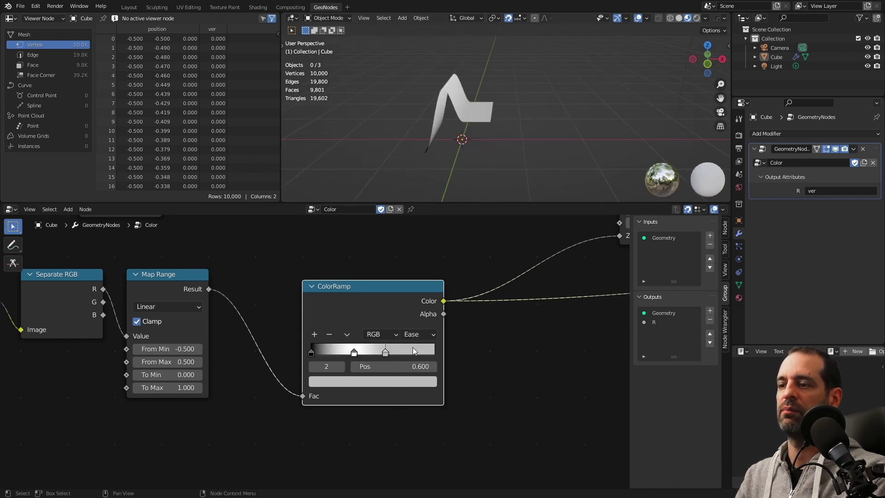
{"action": "mouse_move", "coordinate": [503, 111]}
{"action": "middle_mouse_down"}
{"action": "mouse_move", "coordinate": [425, 120]}
{"action": "mouse_move", "coordinate": [486, 111]}
{"action": "middle_mouse_up"}
{"action": "scroll", "coordinate": [378, 318], "scroll_direction": "down", "scroll_amount": 2}
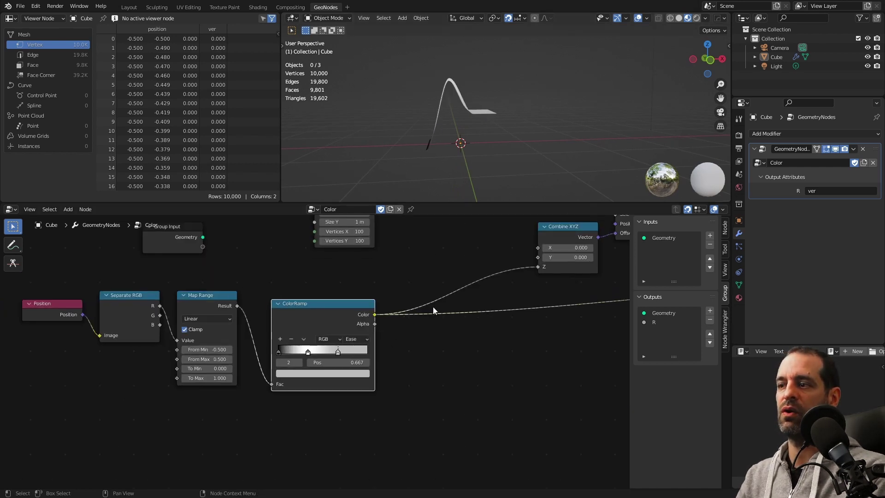
- Insert a Math node before Combine XYZ Z with a second value of -0.5
{"action": "middle_click_drag", "start_coordinate": [431, 276], "coordinate": [417, 291]}
{"action": "key", "text": "shift+a"}
{"action": "type", "text": "m"}
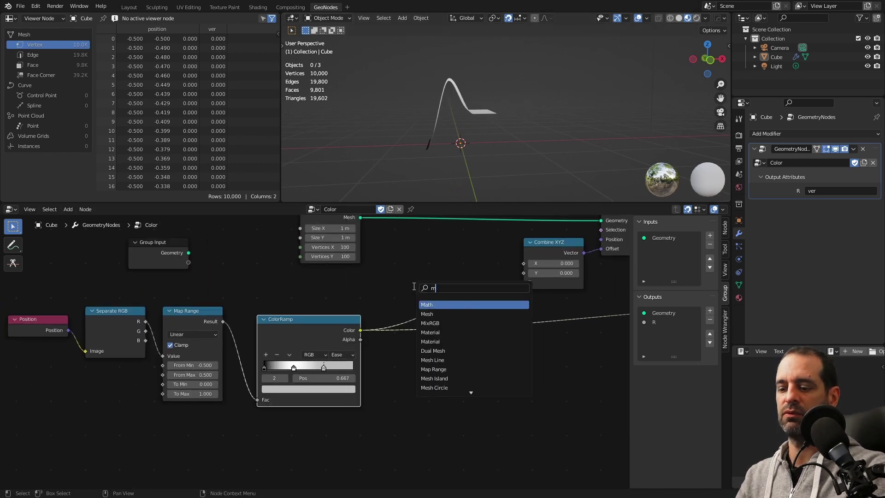
{"action": "type", "text": "ath"}
{"action": "key", "text": "Return"}
{"action": "left_click", "coordinate": [430, 342]}
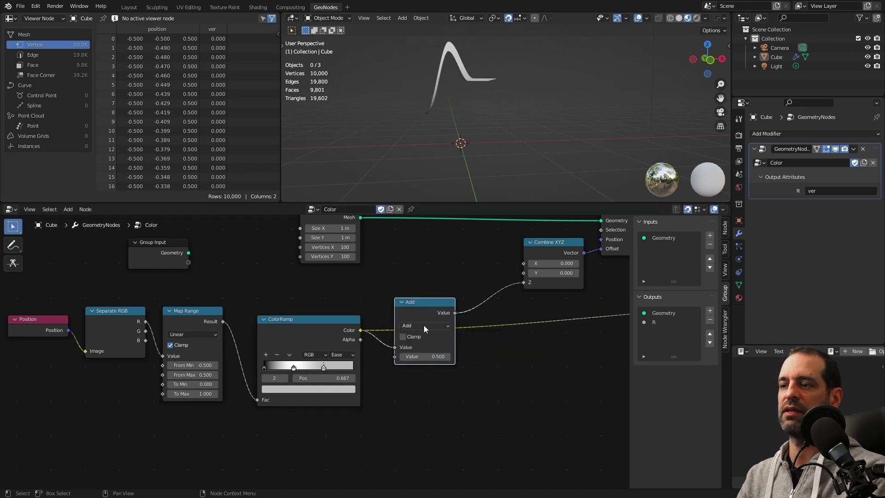
{"action": "left_click", "coordinate": [433, 357]}
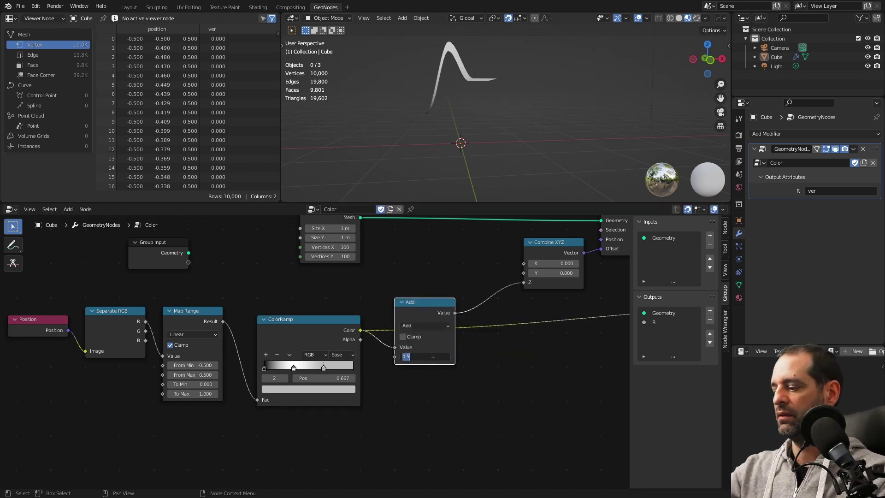
{"action": "type", "text": "-0.5"}
{"action": "key", "text": "Return"}
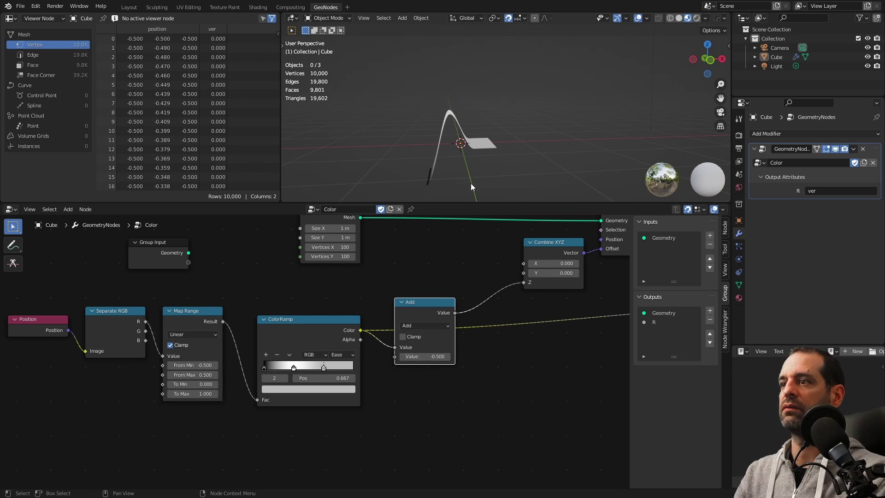
{"action": "mouse_move", "coordinate": [471, 184]}
{"action": "middle_mouse_down"}
{"action": "mouse_move", "coordinate": [496, 108]}
{"action": "mouse_move", "coordinate": [482, 132]}
{"action": "middle_mouse_up"}
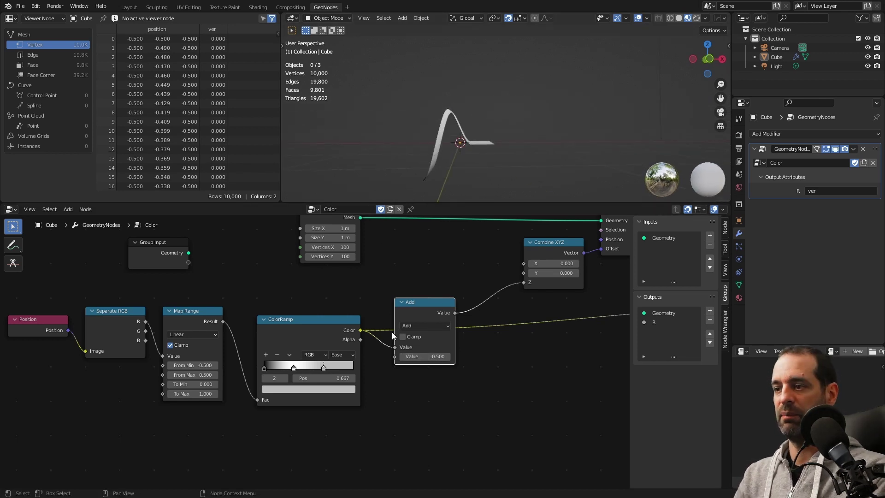
- Switch the Math node to Multiply and raise the multiplier to 2.8
{"action": "left_click", "coordinate": [426, 326]}
{"action": "left_click", "coordinate": [427, 368]}
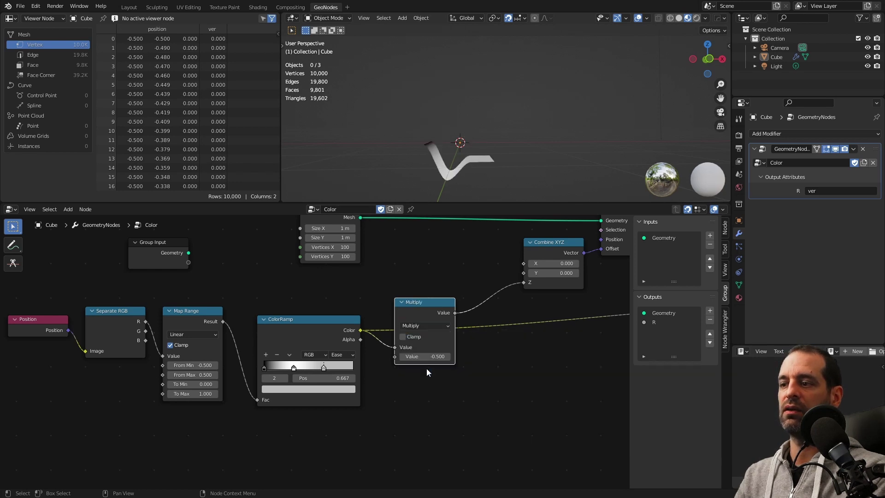
{"action": "mouse_move", "coordinate": [424, 356]}
{"action": "left_mouse_down"}
{"action": "mouse_move", "coordinate": [456, 356]}
{"action": "mouse_move", "coordinate": [419, 356]}
{"action": "left_mouse_up"}
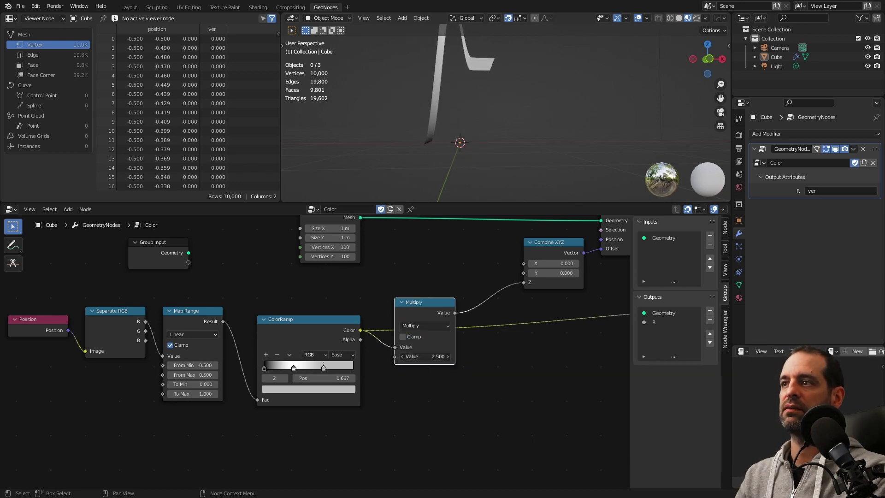
{"action": "scroll", "coordinate": [461, 138], "scroll_direction": "down", "scroll_amount": 4}
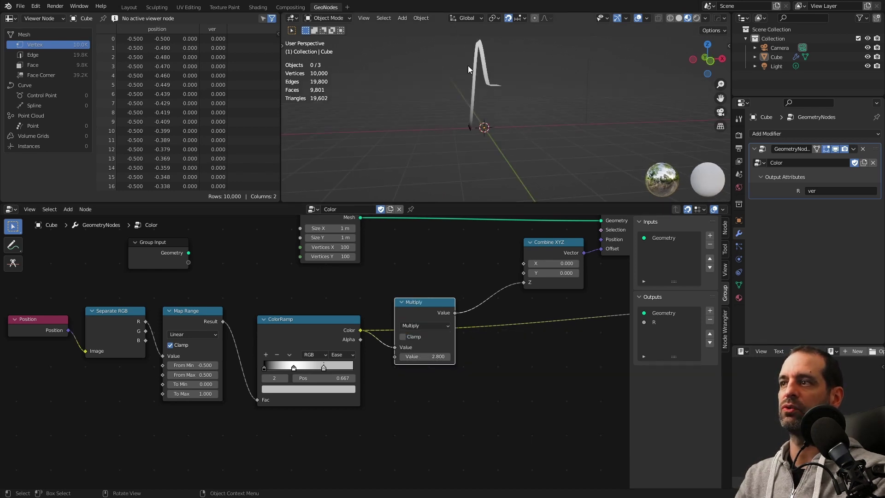
{"action": "key", "text": "shift+a"}
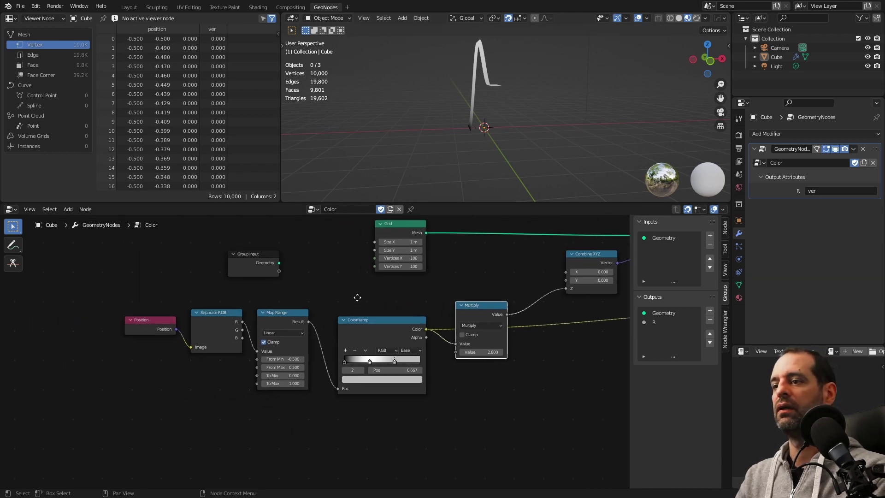
- Swap a Combine RGB node in for Combine XYZ, feeding the Multiply result into its B input
{"action": "left_click", "coordinate": [375, 325]}
{"action": "middle_click_drag", "start_coordinate": [361, 321], "coordinate": [403, 370]}
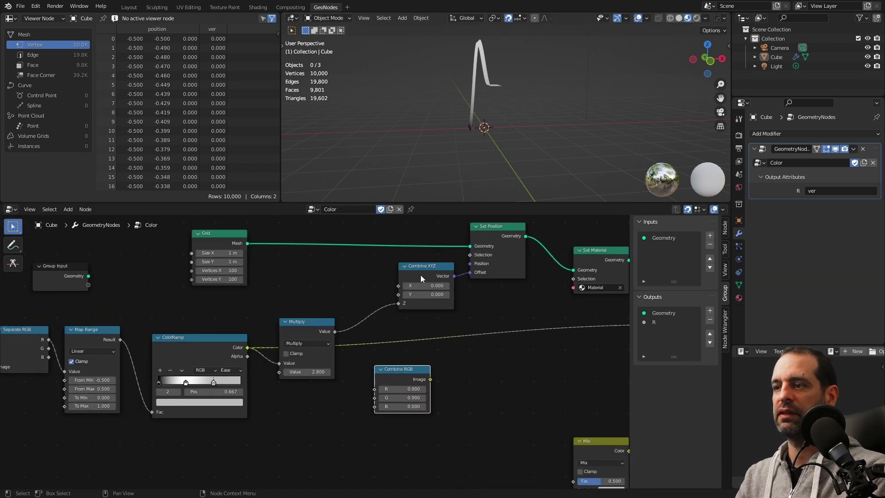
{"action": "mouse_move", "coordinate": [420, 274]}
{"action": "left_mouse_down"}
{"action": "mouse_move", "coordinate": [405, 275]}
{"action": "mouse_move", "coordinate": [514, 371]}
{"action": "left_mouse_up"}
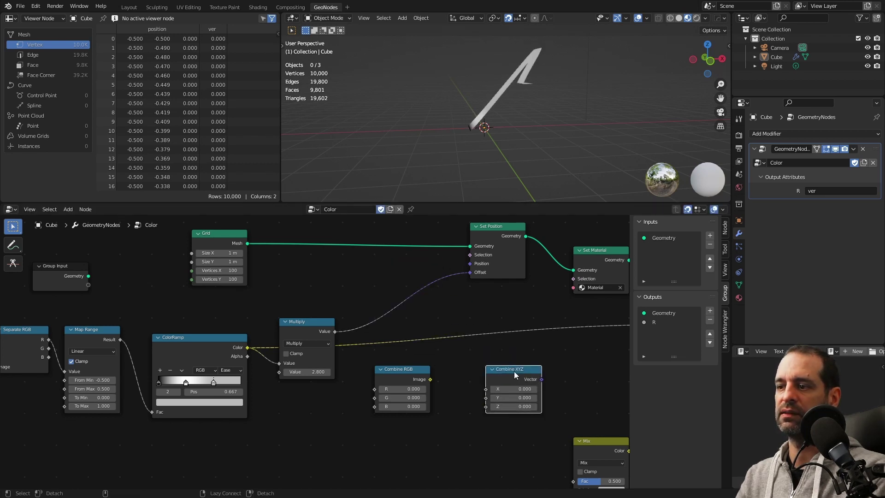
{"action": "mouse_move", "coordinate": [401, 369]}
{"action": "left_mouse_down"}
{"action": "mouse_move", "coordinate": [398, 265]}
{"action": "mouse_move", "coordinate": [383, 296]}
{"action": "left_mouse_up"}
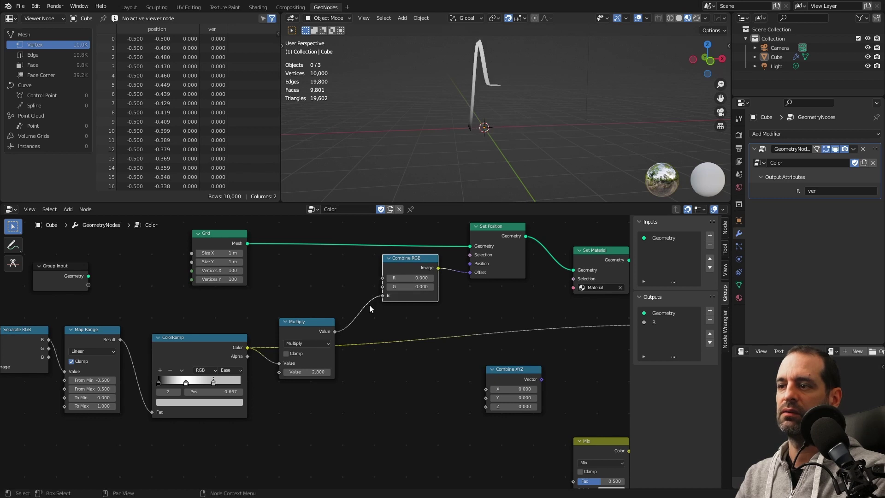
{"action": "middle_click_drag", "start_coordinate": [454, 295], "coordinate": [443, 312]}
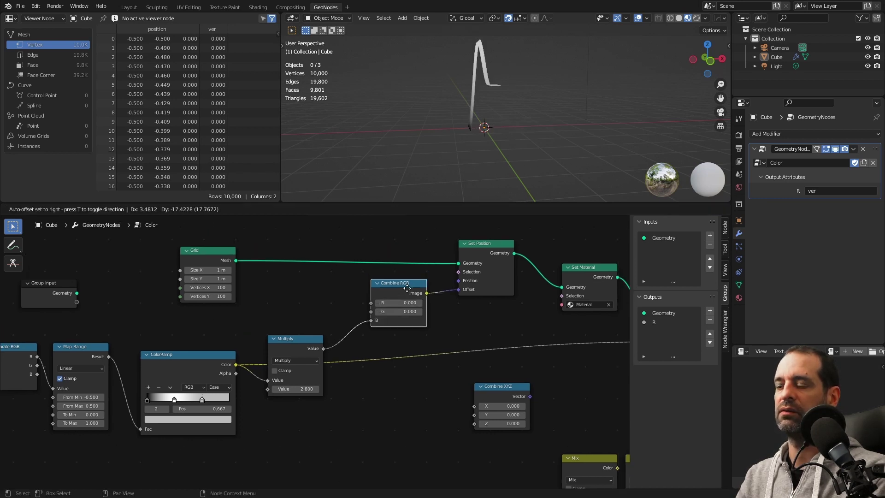
{"action": "scroll", "coordinate": [461, 291], "scroll_direction": "up", "scroll_amount": 2}
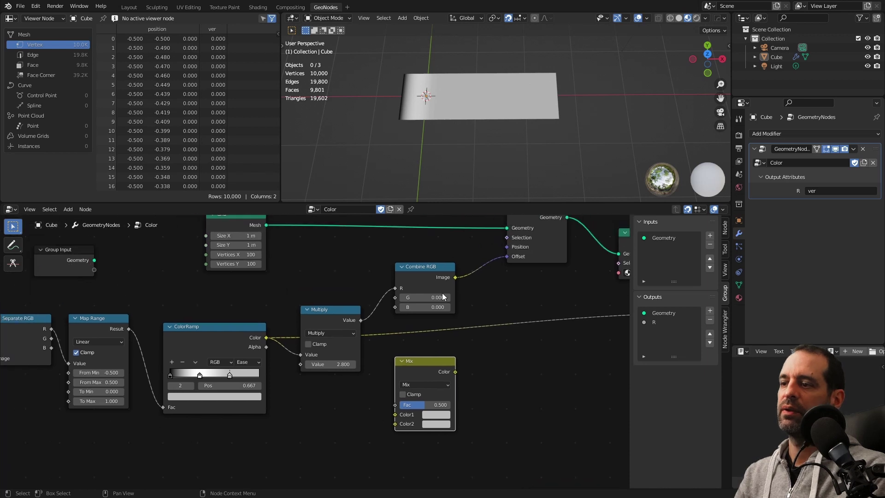
{"action": "left_click", "coordinate": [397, 323]}
{"action": "scroll", "coordinate": [406, 318], "scroll_direction": "down", "scroll_amount": 2, "text": "ctrl"}
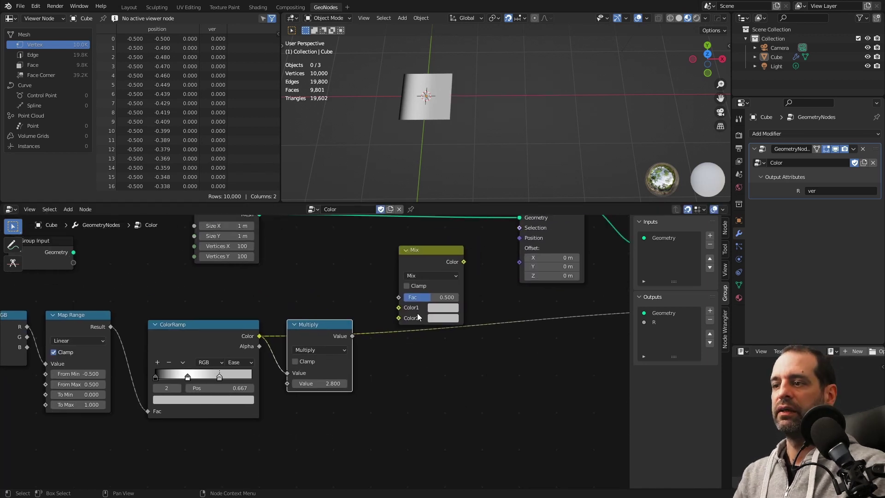
{"action": "scroll", "coordinate": [417, 310], "scroll_direction": "up", "scroll_amount": 1}
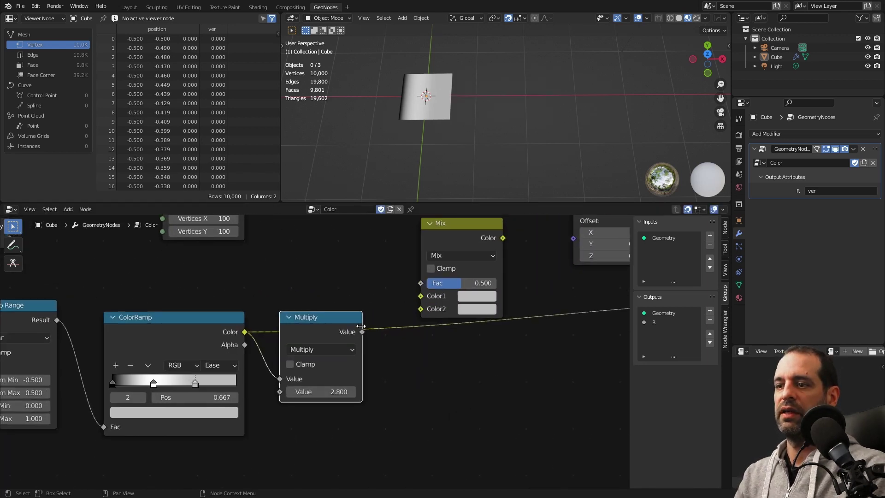
{"action": "middle_click_drag", "start_coordinate": [328, 325], "coordinate": [402, 304]}
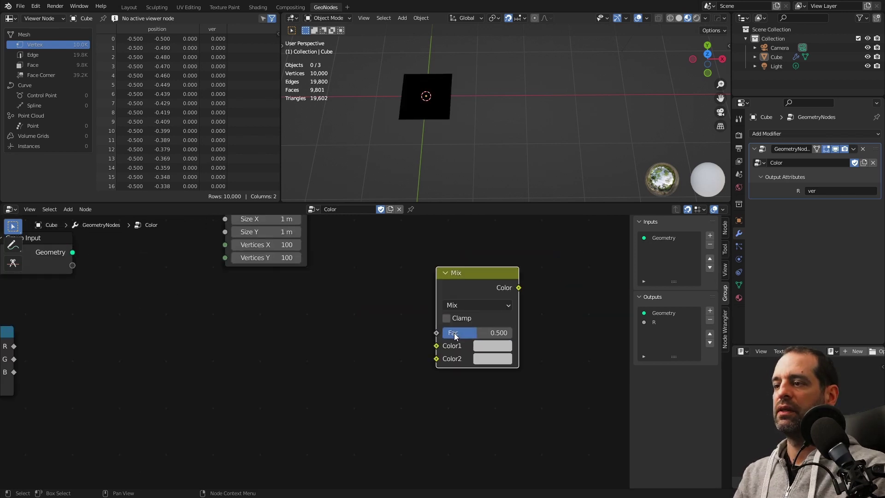
- Try the Multiply blend on the Mix node, then drag its Fac down to 0.000
{"action": "left_click", "coordinate": [459, 306]}
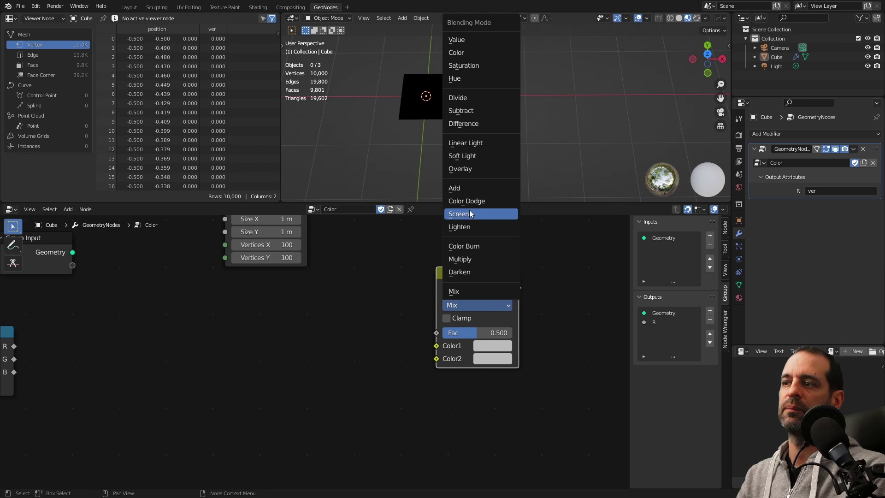
{"action": "left_click", "coordinate": [480, 259]}
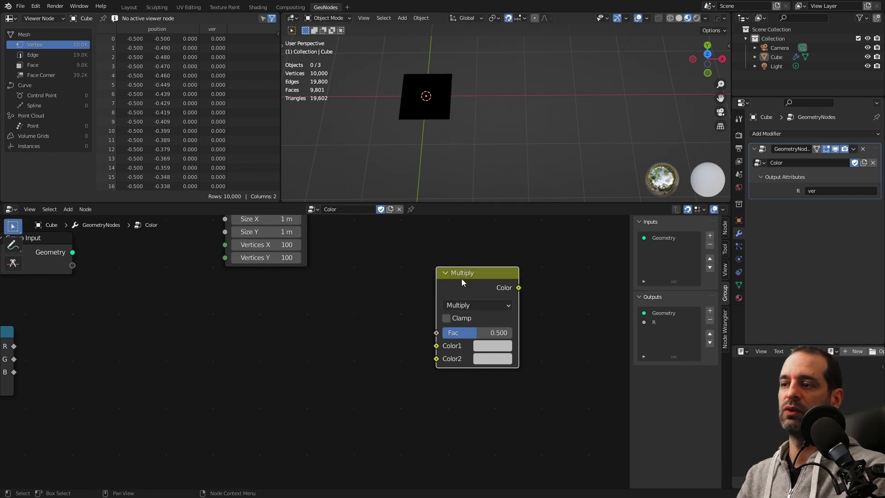
{"action": "scroll", "coordinate": [415, 323], "scroll_direction": "down", "scroll_amount": 3, "text": "shift"}
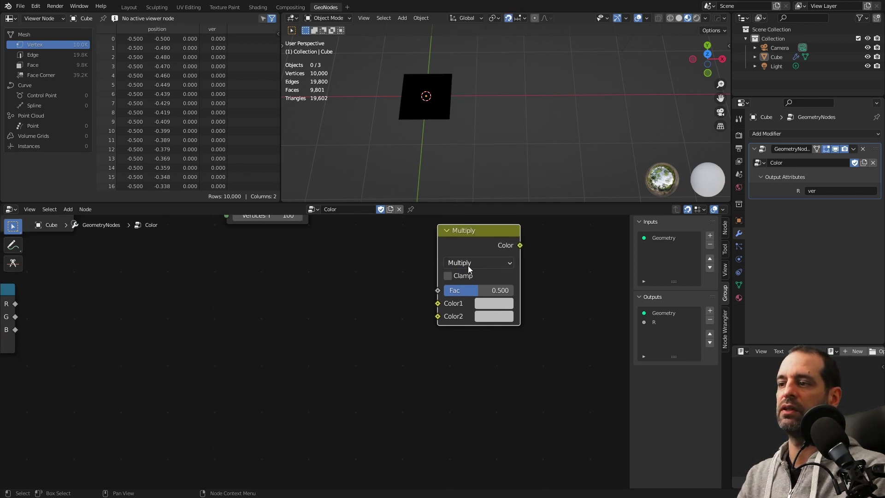
{"action": "scroll", "coordinate": [405, 299], "scroll_direction": "left", "scroll_amount": 2, "text": "ctrl"}
{"action": "scroll", "coordinate": [419, 311], "scroll_direction": "down", "scroll_amount": 1}
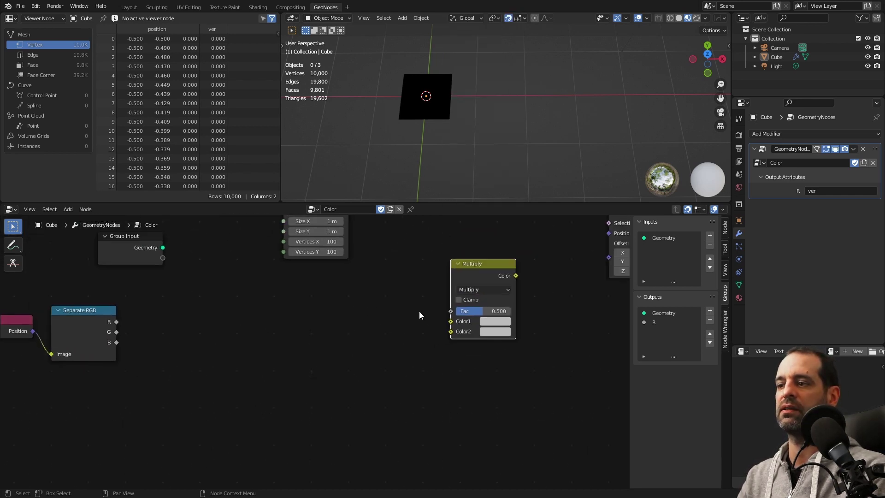
{"action": "scroll", "coordinate": [461, 308], "scroll_direction": "up", "scroll_amount": 1}
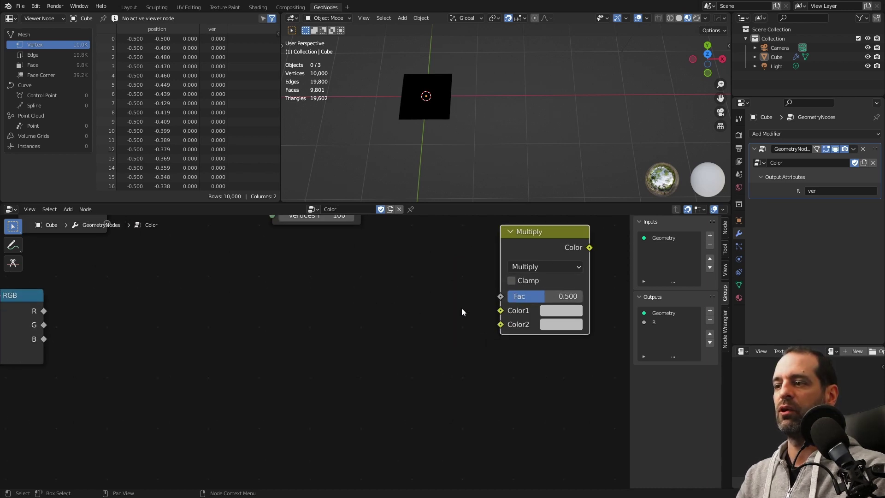
{"action": "scroll", "coordinate": [461, 308], "scroll_direction": "down", "scroll_amount": 1}
{"action": "scroll", "coordinate": [392, 307], "scroll_direction": "right", "scroll_amount": 1, "text": "ctrl"}
{"action": "scroll", "coordinate": [383, 316], "scroll_direction": "right", "scroll_amount": 1, "text": "ctrl"}
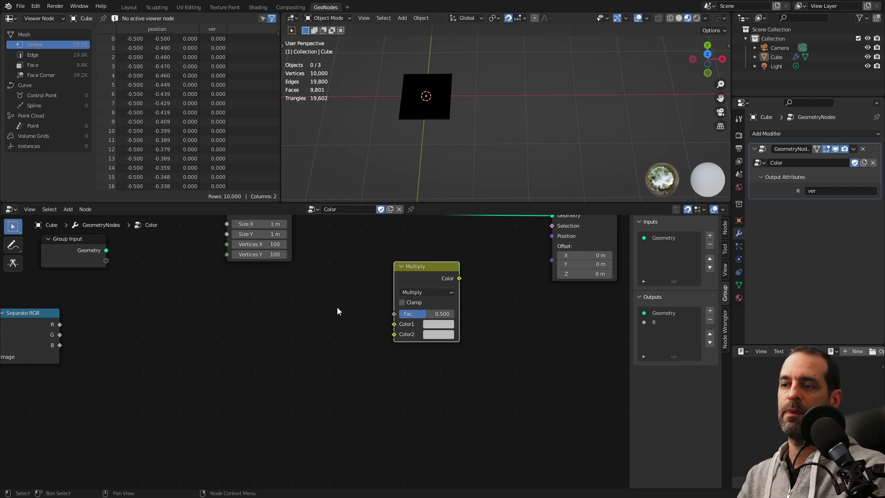
{"action": "scroll", "coordinate": [438, 324], "scroll_direction": "up", "scroll_amount": 1}
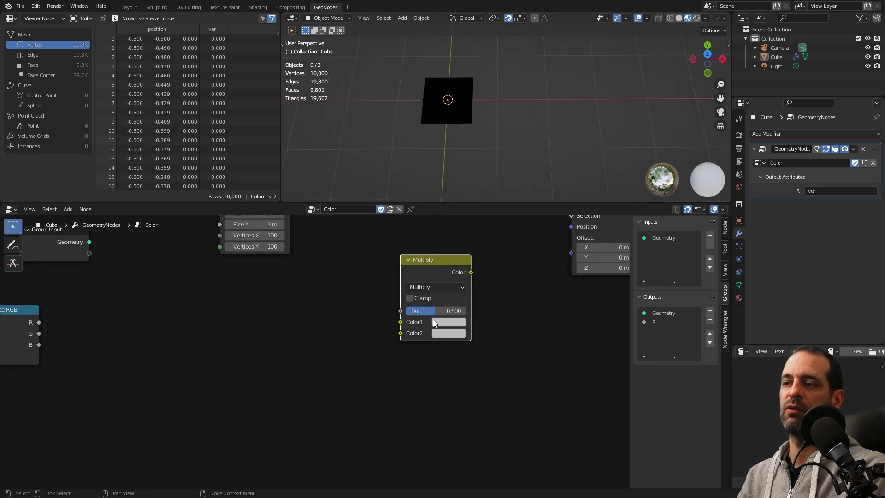
{"action": "scroll", "coordinate": [349, 298], "scroll_direction": "down", "scroll_amount": 1}
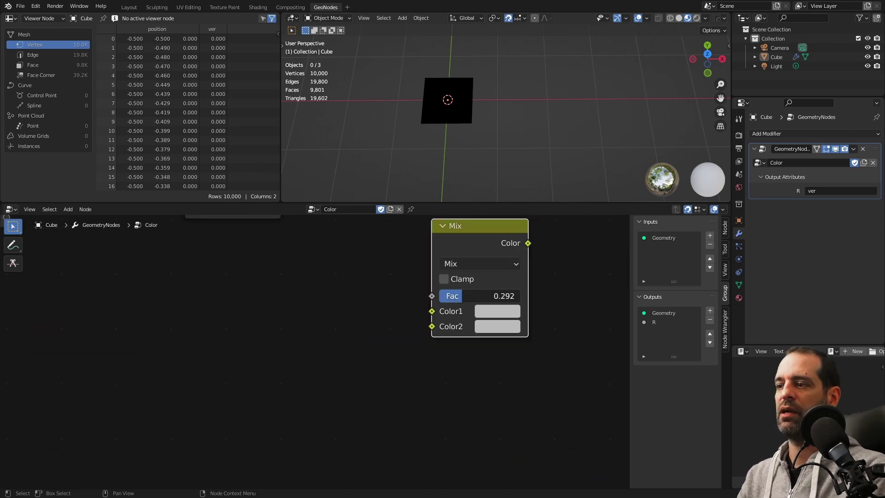
{"action": "left_click_drag", "start_coordinate": [480, 296], "coordinate": [439, 296]}
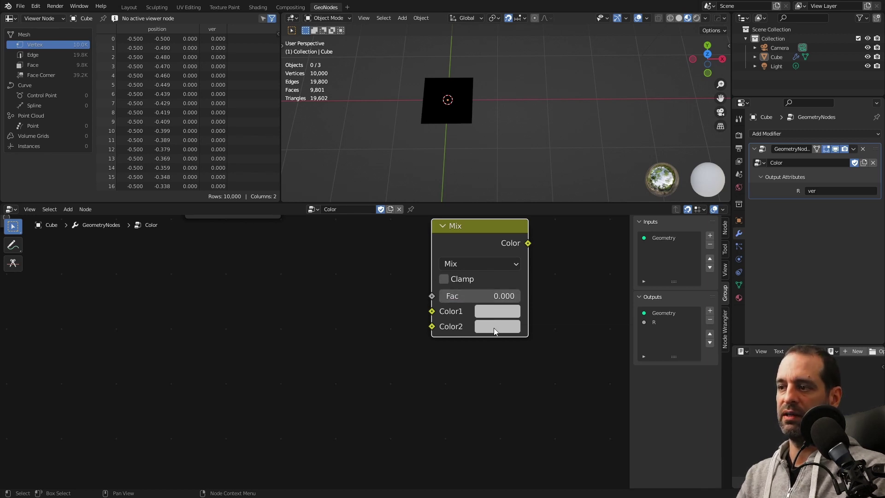
{"action": "scroll", "coordinate": [415, 304], "scroll_direction": "down", "scroll_amount": 2}
- Link the Mix node's Color to the Group Output's empty socket, creating a Color output
{"action": "key", "text": "shift+a"}
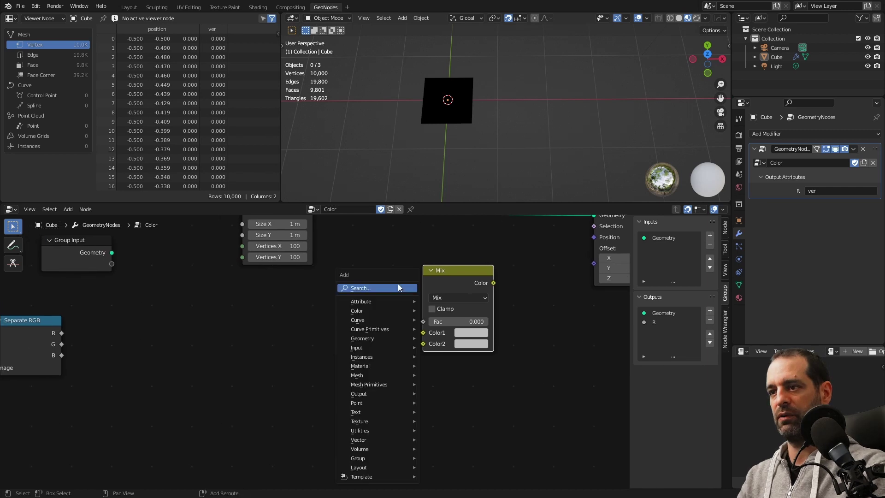
{"action": "type", "text": "c"}
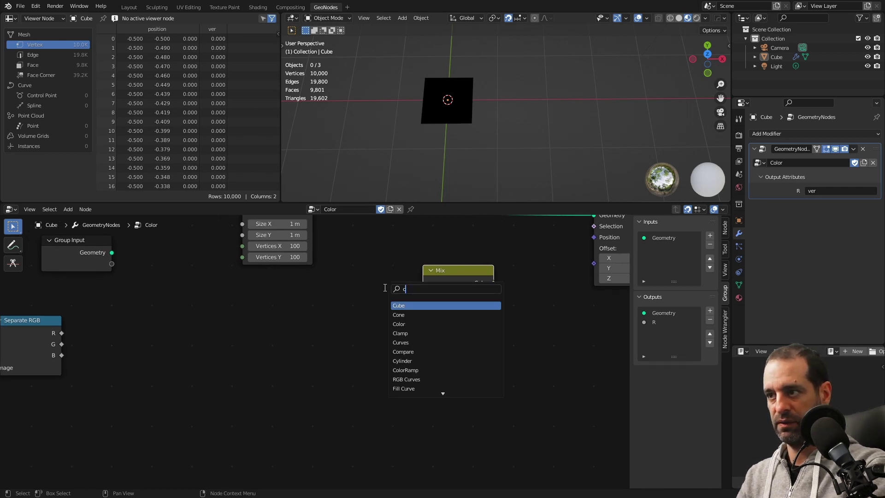
{"action": "key", "text": "Escape"}
{"action": "scroll", "coordinate": [345, 301], "scroll_direction": "down", "scroll_amount": 2}
{"action": "left_click_drag", "start_coordinate": [345, 305], "coordinate": [541, 314]}
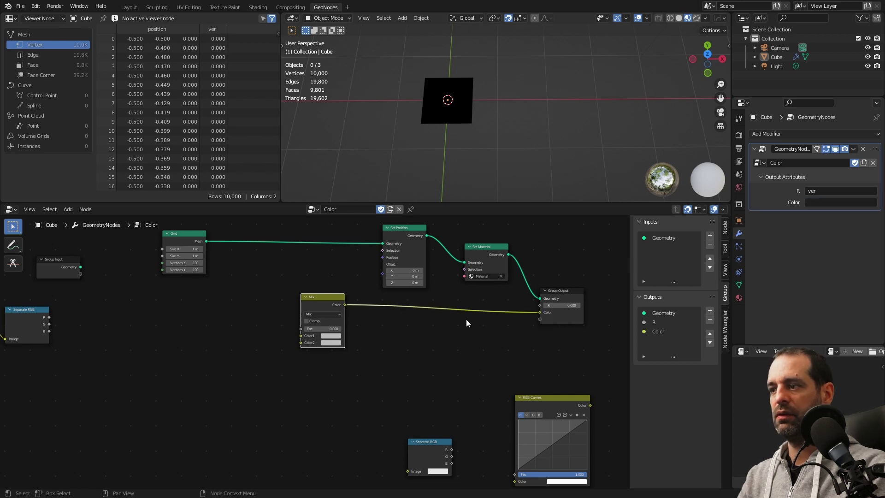
{"action": "middle_click_drag", "start_coordinate": [543, 314], "coordinate": [525, 301], "text": "ctrl"}
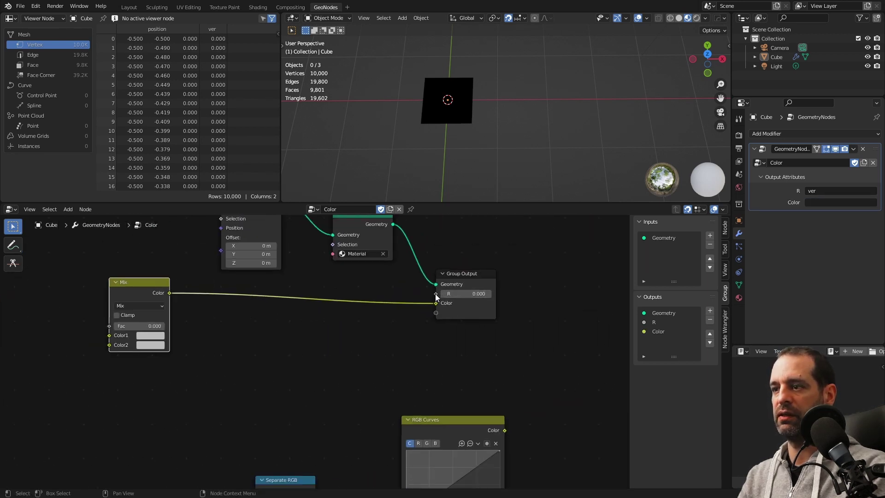
{"action": "scroll", "coordinate": [446, 297], "scroll_direction": "up", "scroll_amount": 2}
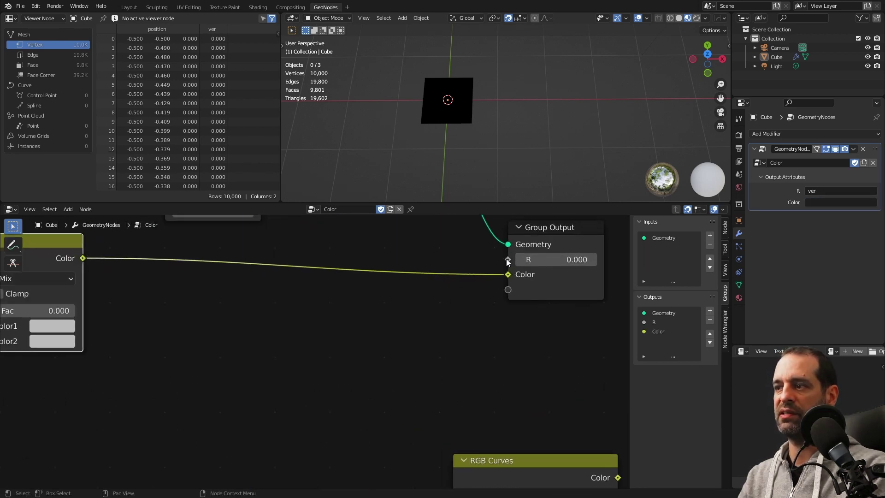
{"action": "mouse_move", "coordinate": [508, 260]}
{"action": "left_mouse_down"}
{"action": "mouse_move", "coordinate": [474, 262]}
{"action": "mouse_move", "coordinate": [482, 268]}
{"action": "left_mouse_up"}
{"action": "scroll", "coordinate": [482, 268], "scroll_direction": "down", "scroll_amount": 1}
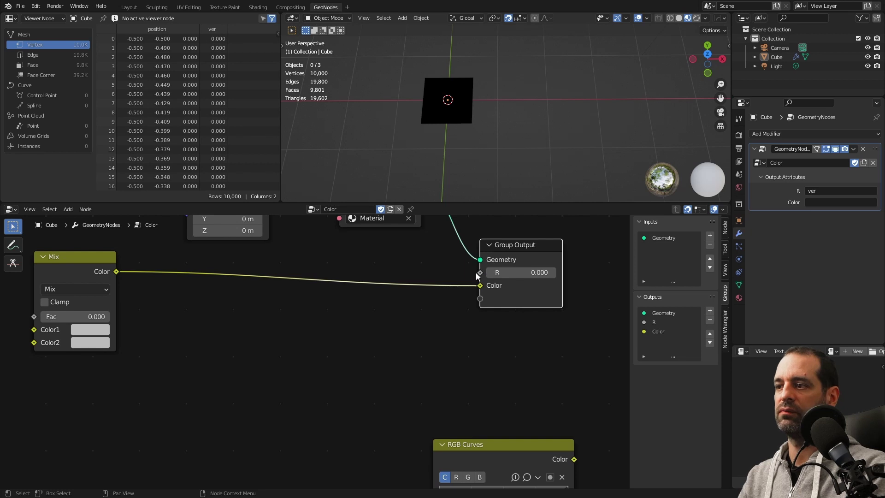
{"action": "left_click_drag", "start_coordinate": [100, 270], "coordinate": [111, 282]}
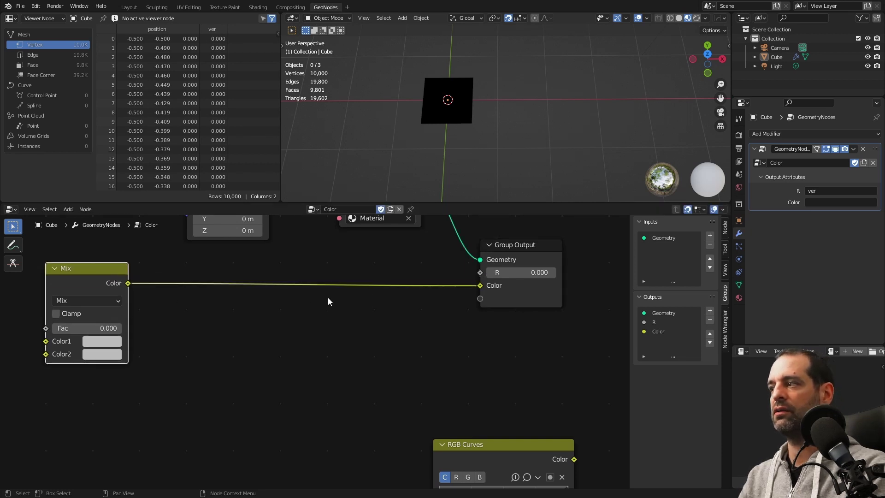
{"action": "scroll", "coordinate": [328, 302], "scroll_direction": "down", "scroll_amount": 1}
- Name the modifier's Color output attribute 'ver2'
{"action": "left_click", "coordinate": [821, 202]}
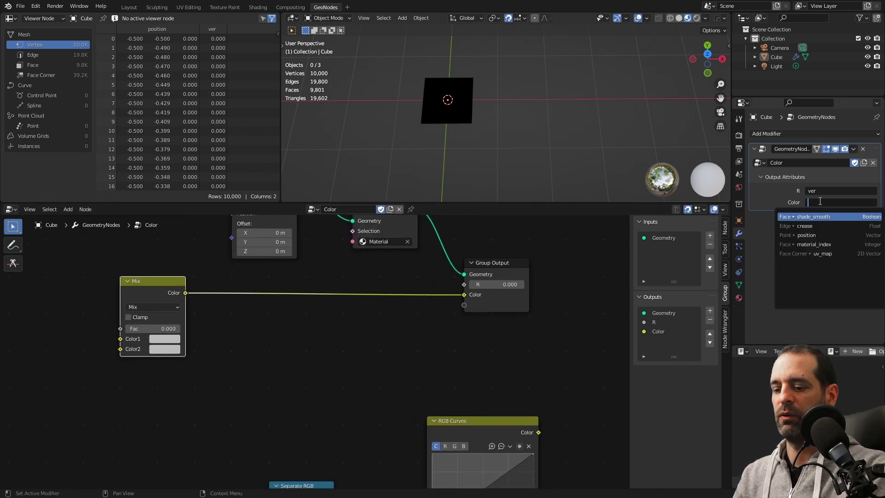
{"action": "type", "text": "ver2"}
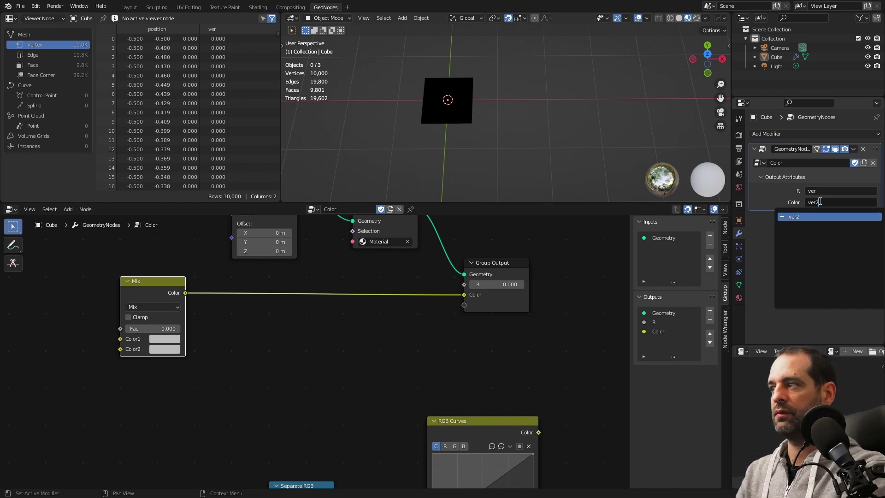
{"action": "key", "text": "Return"}
- Set the material's Attribute node Name to 'ver2' in the Shading workspace
{"action": "left_click", "coordinate": [257, 7]}
{"action": "left_click", "coordinate": [299, 410]}
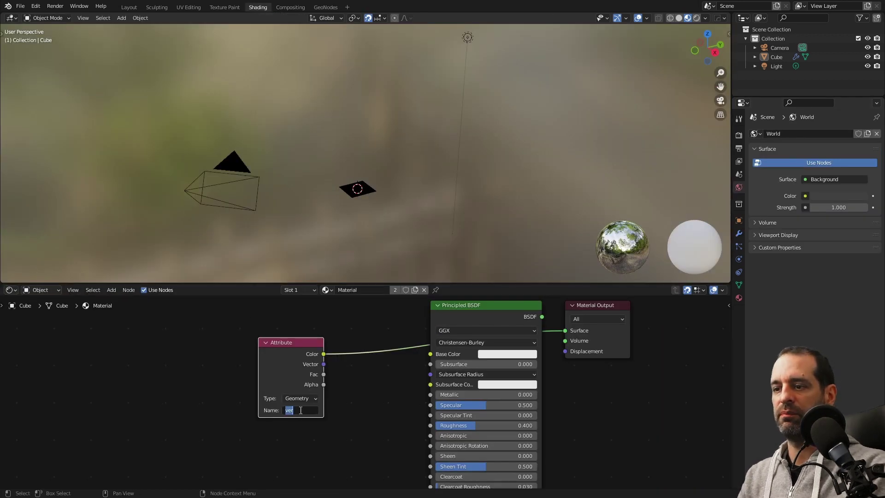
{"action": "type", "text": "ver2"}
{"action": "key", "text": "Return"}
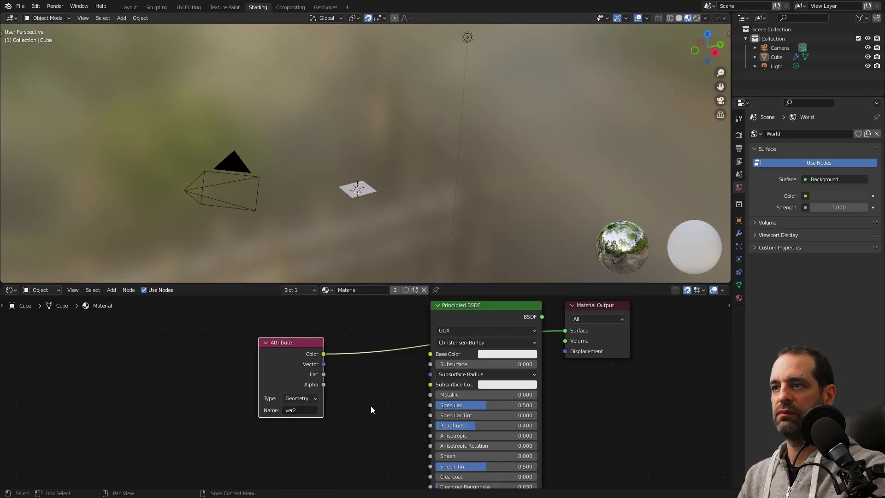
{"action": "left_click", "coordinate": [325, 7]}
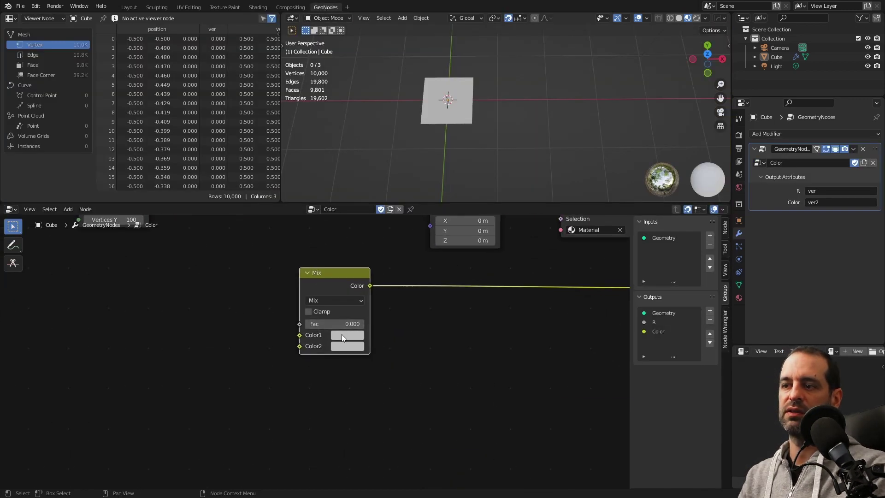
- Set the Mix node's Color1 to red and Color2 to blue
{"action": "left_click", "coordinate": [344, 336]}
{"action": "left_click_drag", "start_coordinate": [362, 241], "coordinate": [371, 264]}
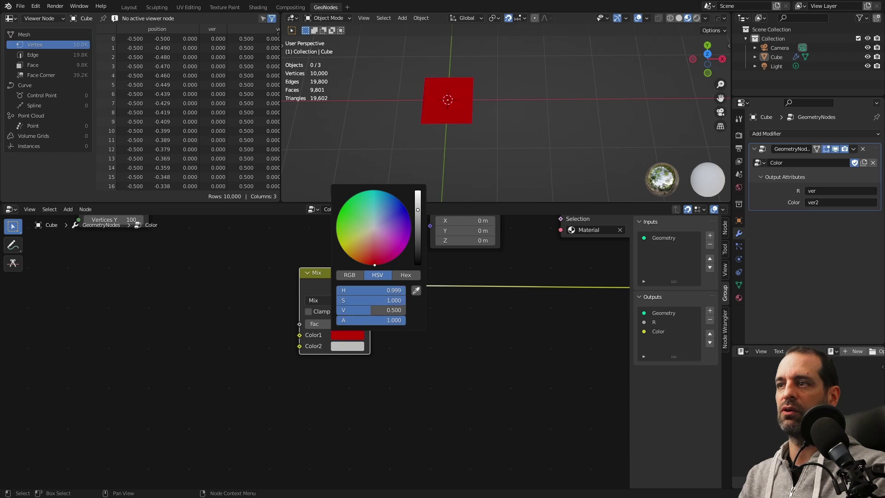
{"action": "left_click", "coordinate": [349, 347]}
{"action": "left_click", "coordinate": [405, 217]}
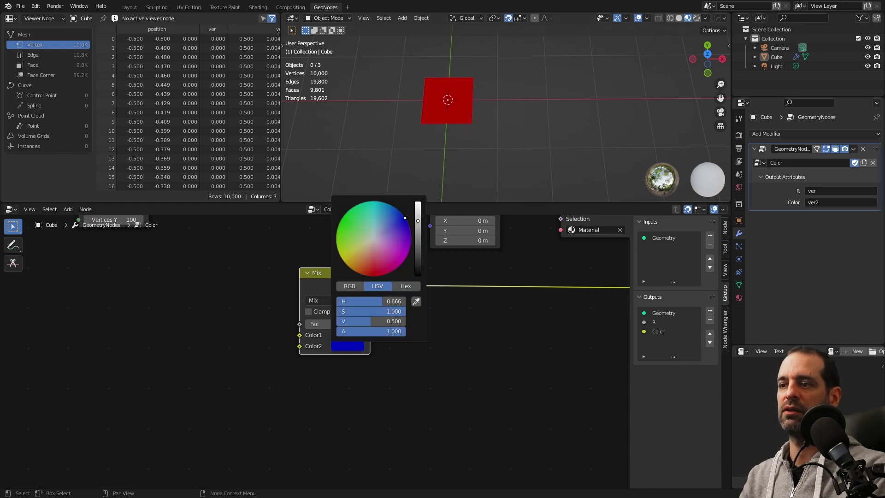
{"action": "scroll", "coordinate": [386, 312], "scroll_direction": "down", "scroll_amount": 2}
{"action": "middle_click_drag", "start_coordinate": [409, 317], "coordinate": [282, 318]}
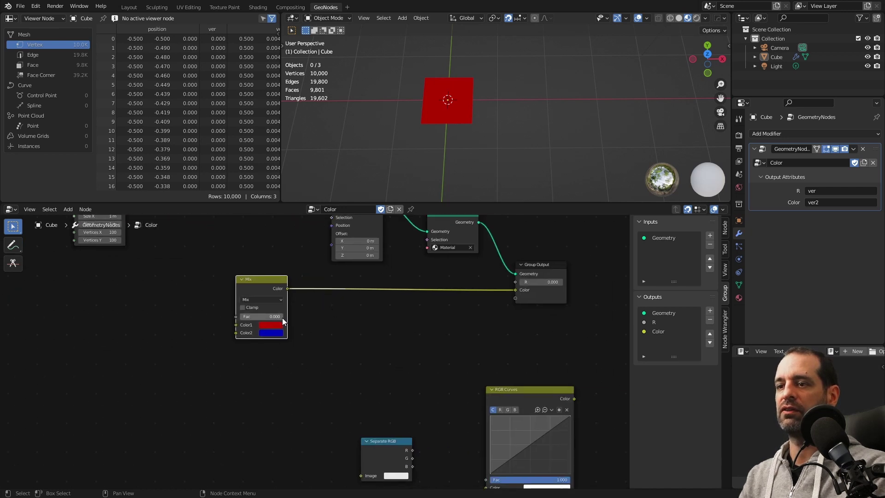
{"action": "scroll", "coordinate": [283, 317], "scroll_direction": "up", "scroll_amount": 2}
{"action": "scroll", "coordinate": [233, 313], "scroll_direction": "up", "scroll_amount": 1}
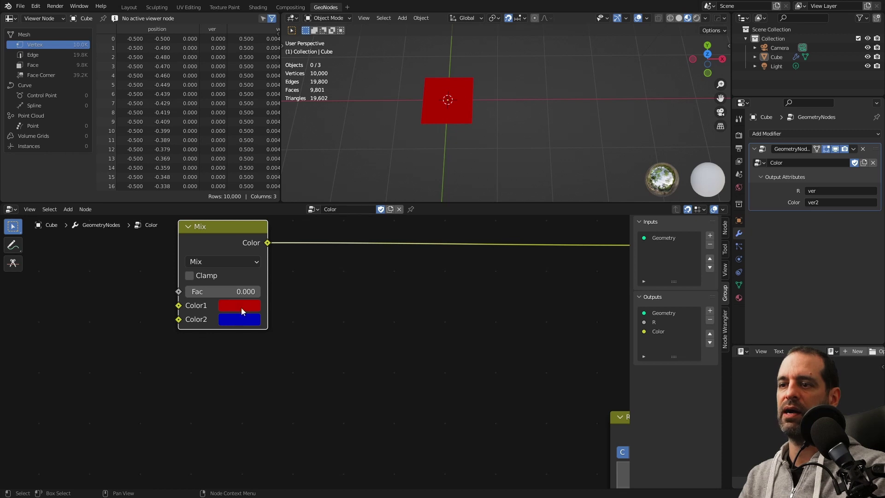
- Set the Mix Fac to 0.25, then raise it to 1.0 for a fully blue plane
{"action": "left_click", "coordinate": [211, 291]}
{"action": "type", "text": "0.25"}
{"action": "key", "text": "Return"}
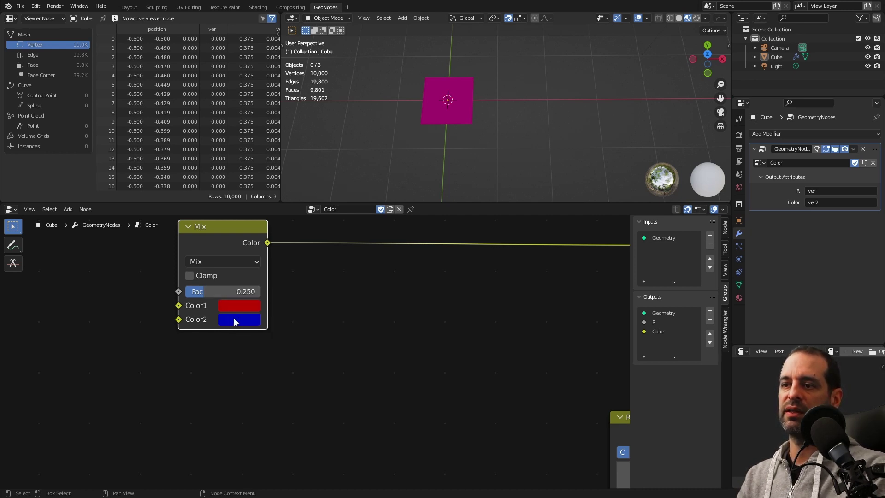
{"action": "left_click_drag", "start_coordinate": [222, 292], "coordinate": [260, 291]}
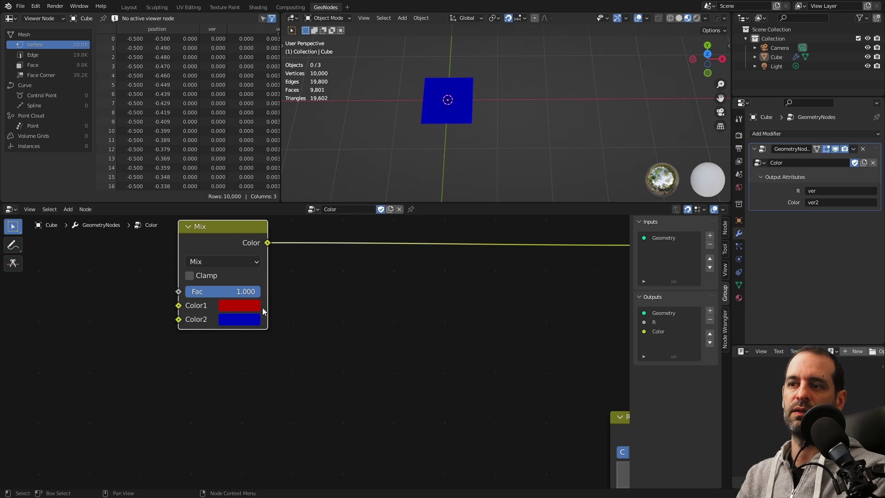
{"action": "key", "text": "Home"}
{"action": "left_click", "coordinate": [239, 310]}
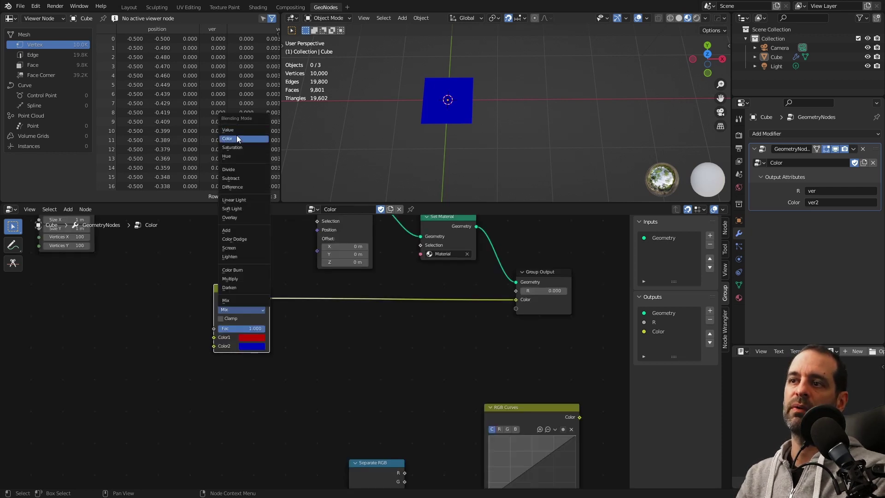
- Switch the Mix blend mode to Add and lower its factor to 0.000
{"action": "left_click", "coordinate": [239, 231]}
{"action": "scroll", "coordinate": [169, 355], "scroll_direction": "up", "scroll_amount": 2}
{"action": "scroll", "coordinate": [168, 355], "scroll_direction": "up", "scroll_amount": 1}
{"action": "middle_click_drag", "start_coordinate": [207, 338], "coordinate": [286, 328]}
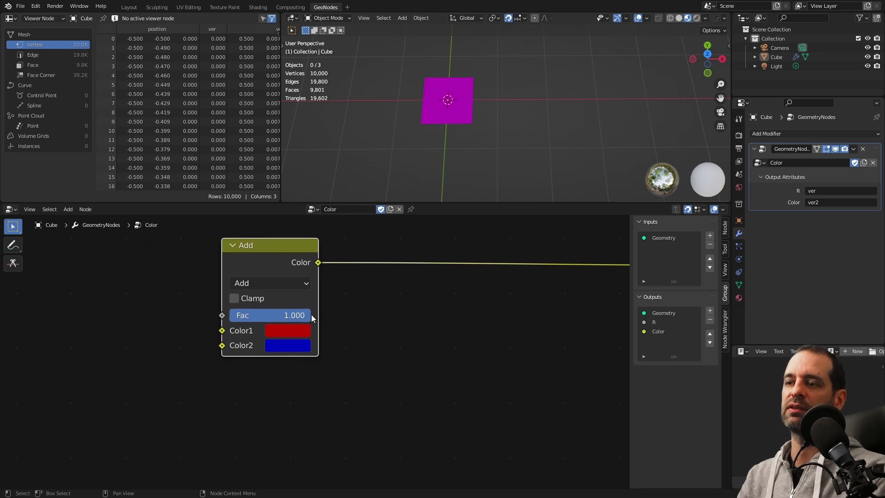
{"action": "middle_click_drag", "start_coordinate": [431, 118], "coordinate": [438, 110]}
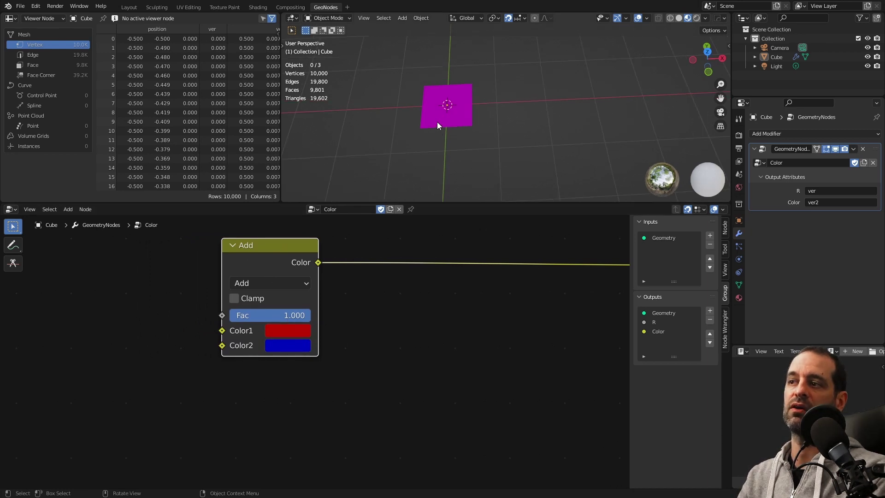
{"action": "left_click_drag", "start_coordinate": [283, 314], "coordinate": [230, 315]}
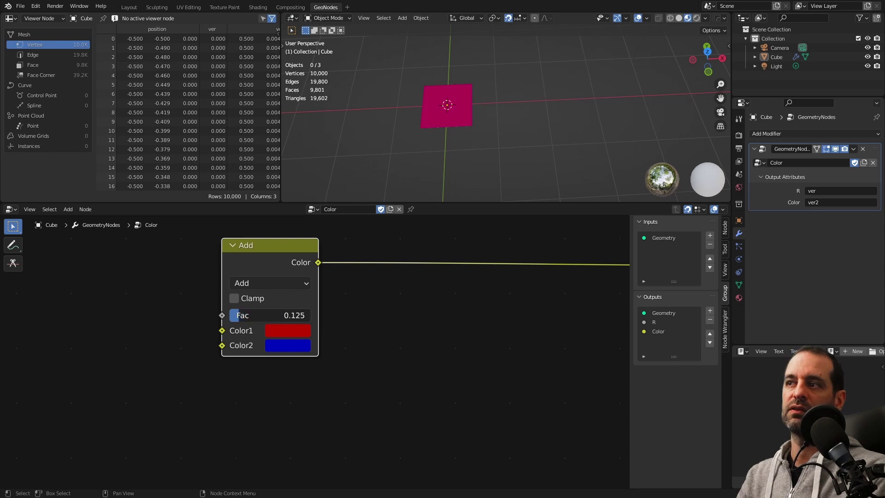
{"action": "left_click", "coordinate": [276, 281]}
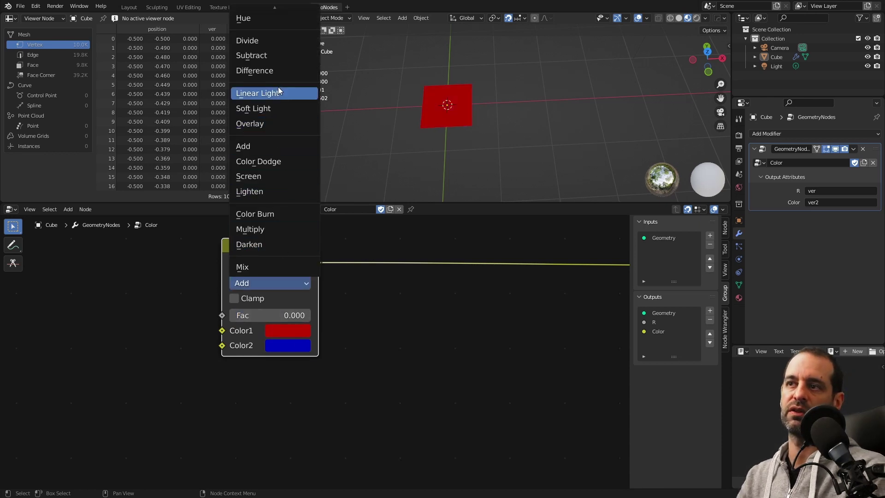
{"action": "scroll", "coordinate": [323, 318], "scroll_direction": "down", "scroll_amount": 3}
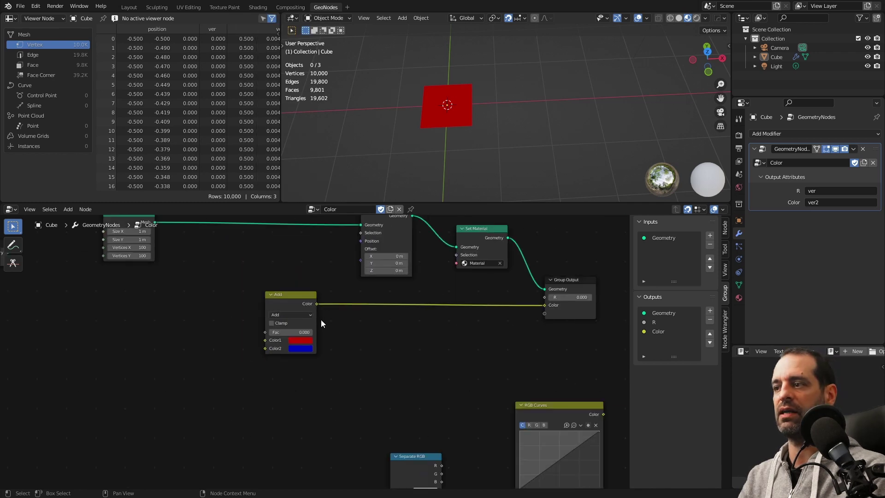
{"action": "scroll", "coordinate": [324, 320], "scroll_direction": "down", "scroll_amount": 1}
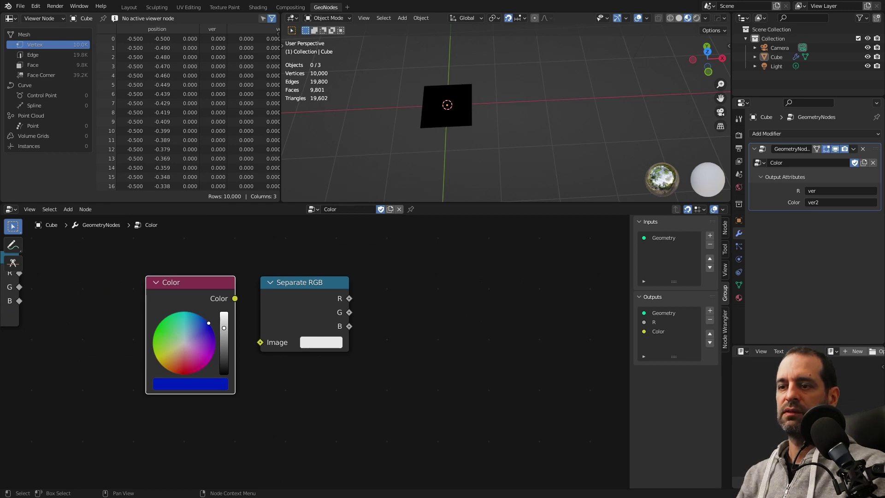
- Set the Color node to a teal RGB colour of 0, 0.25, 0.5
{"action": "left_click", "coordinate": [191, 384]}
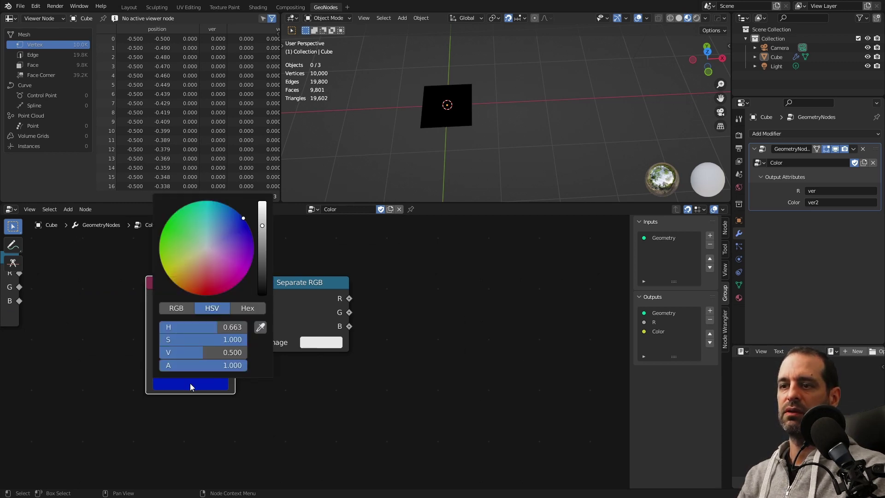
{"action": "left_click", "coordinate": [179, 308]}
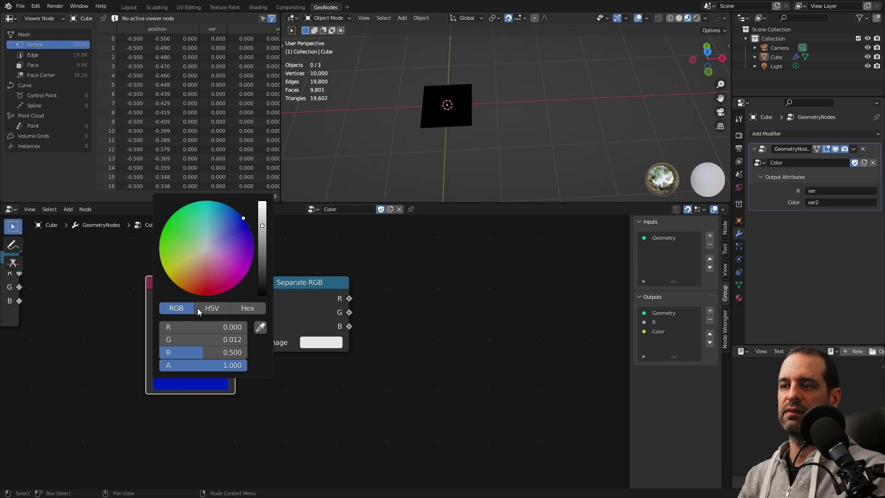
{"action": "left_click", "coordinate": [196, 381]}
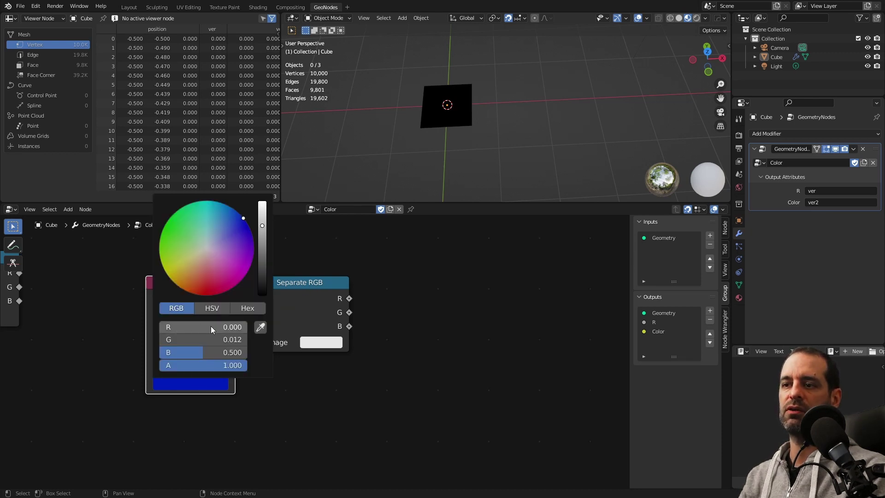
{"action": "mouse_move", "coordinate": [223, 339]}
{"action": "left_mouse_down"}
{"action": "mouse_move", "coordinate": [244, 339]}
{"action": "mouse_move", "coordinate": [223, 339]}
{"action": "left_mouse_up"}
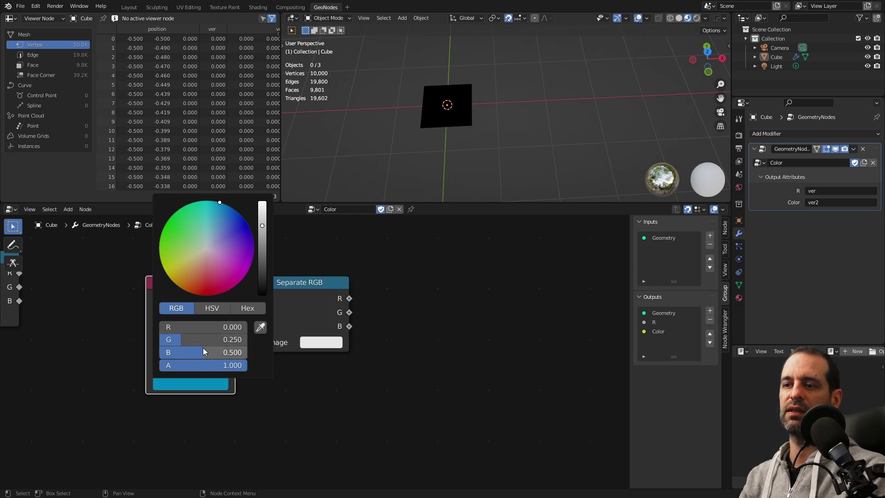
- Link the Color node's output into Separate RGB's Image input
{"action": "mouse_move", "coordinate": [206, 301]}
{"action": "left_mouse_down"}
{"action": "mouse_move", "coordinate": [193, 287]}
{"action": "mouse_move", "coordinate": [247, 315]}
{"action": "mouse_move", "coordinate": [261, 342]}
{"action": "left_mouse_up"}
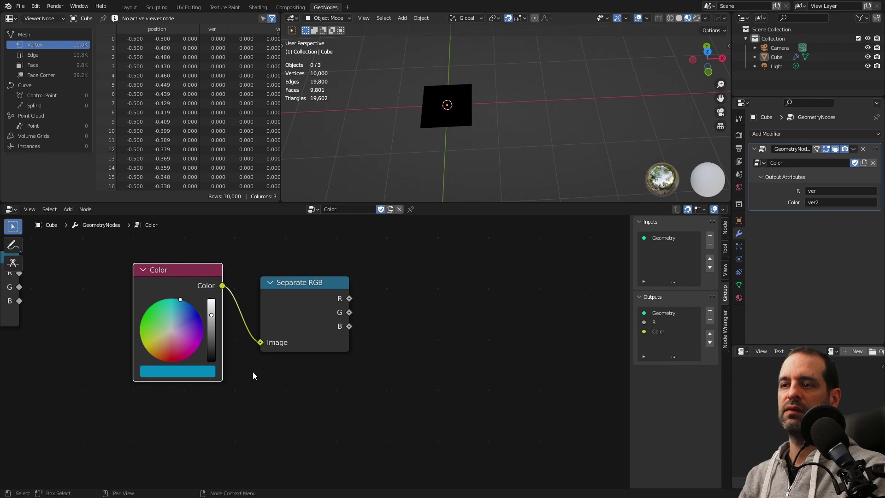
{"action": "left_click_drag", "start_coordinate": [301, 306], "coordinate": [288, 306]}
{"action": "scroll", "coordinate": [287, 318], "scroll_direction": "down", "scroll_amount": 1}
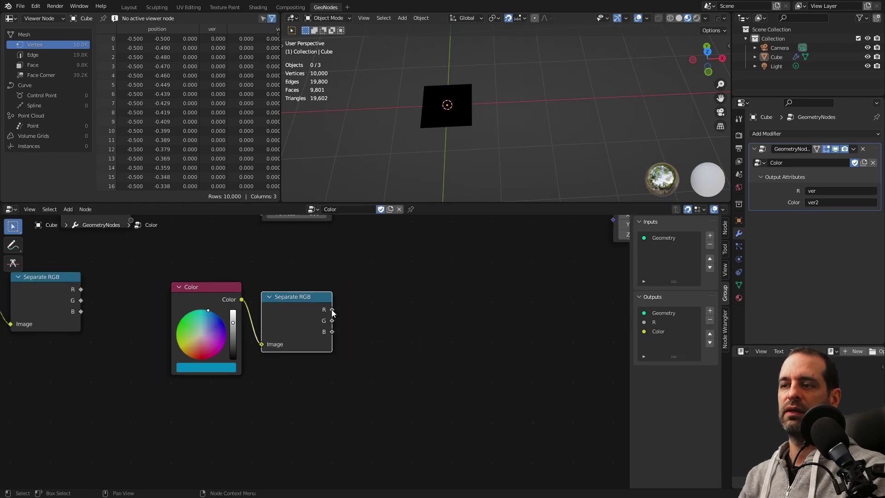
{"action": "mouse_move", "coordinate": [348, 297]}
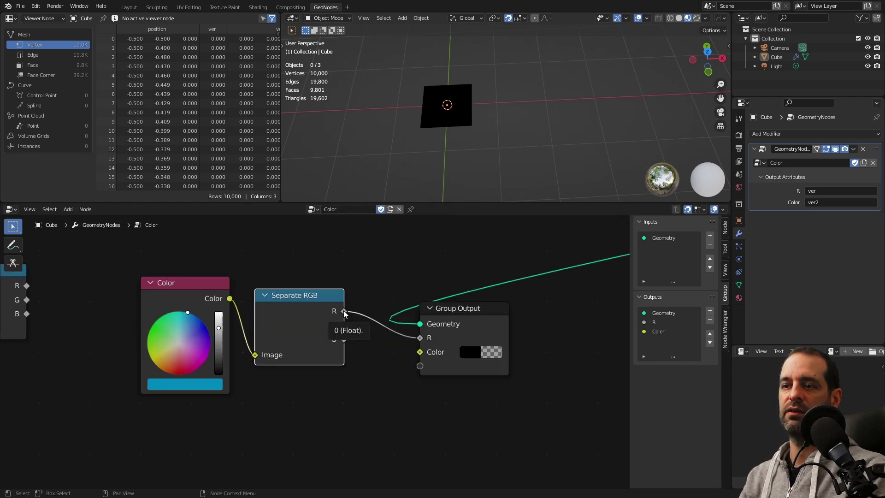
{"action": "scroll", "coordinate": [332, 318], "scroll_direction": "up", "scroll_amount": 2}
- Connect Separate RGB's B channel to the Group Output's R and frame all nodes
{"action": "left_click", "coordinate": [193, 390]}
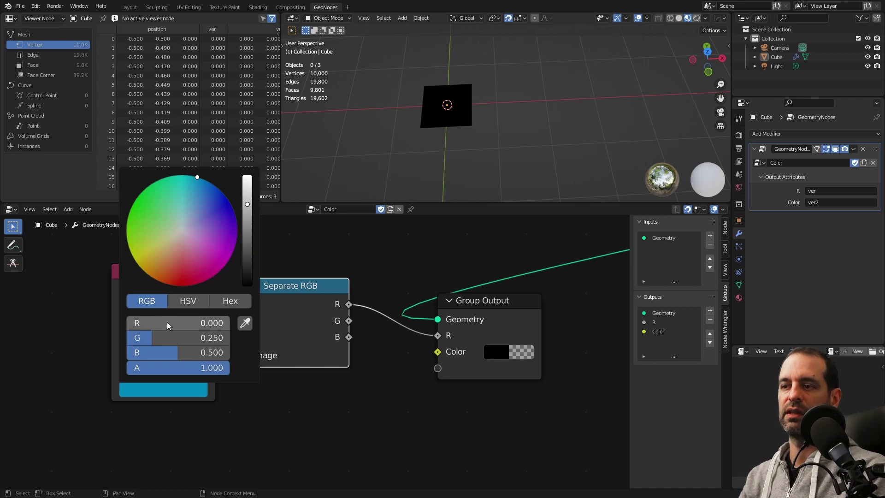
{"action": "left_click_drag", "start_coordinate": [349, 320], "coordinate": [440, 336]}
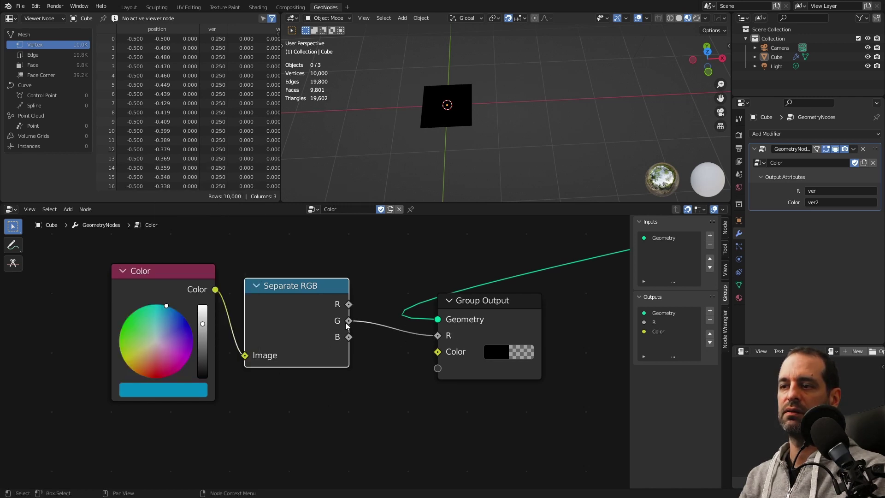
{"action": "mouse_move", "coordinate": [349, 320]}
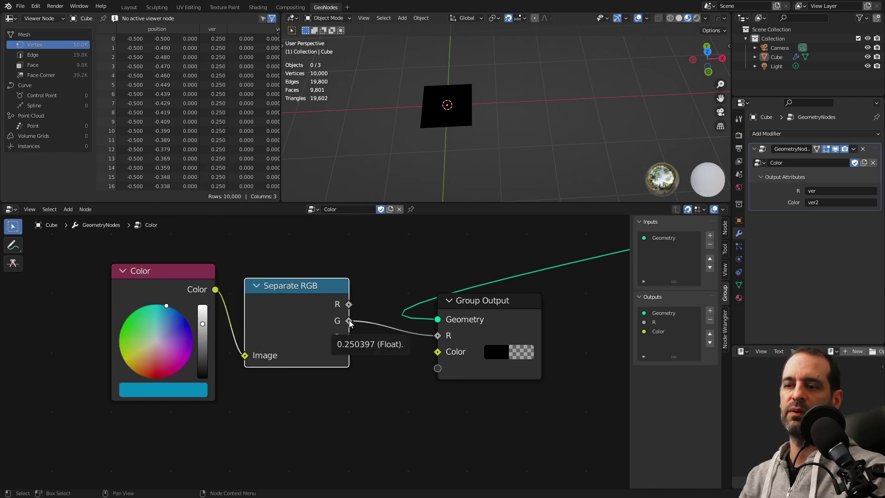
{"action": "left_click", "coordinate": [189, 391]}
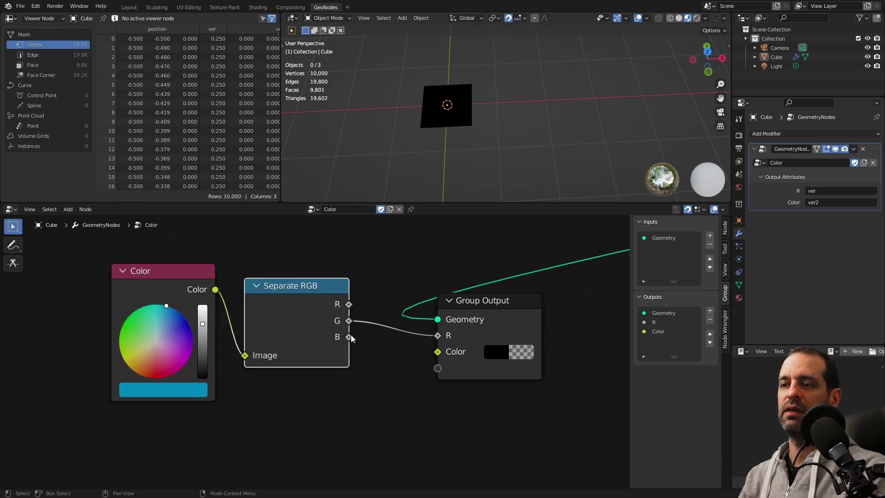
{"action": "mouse_move", "coordinate": [349, 337]}
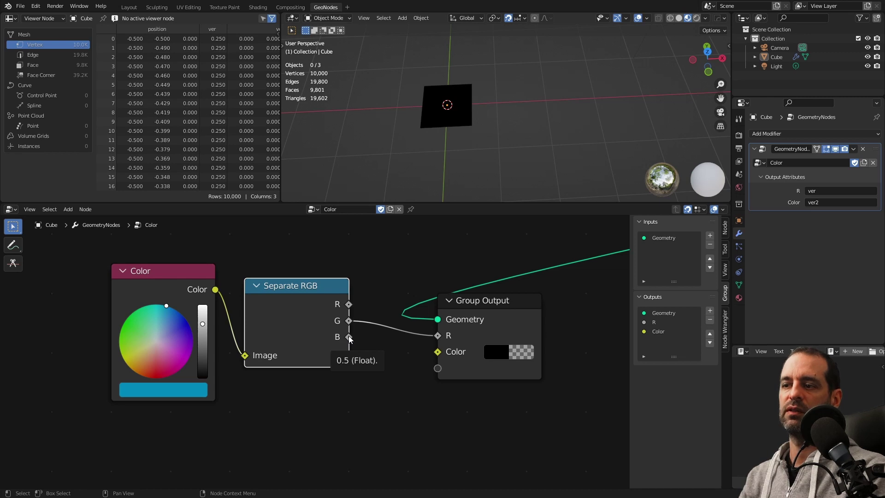
{"action": "left_click_drag", "start_coordinate": [349, 337], "coordinate": [437, 336]}
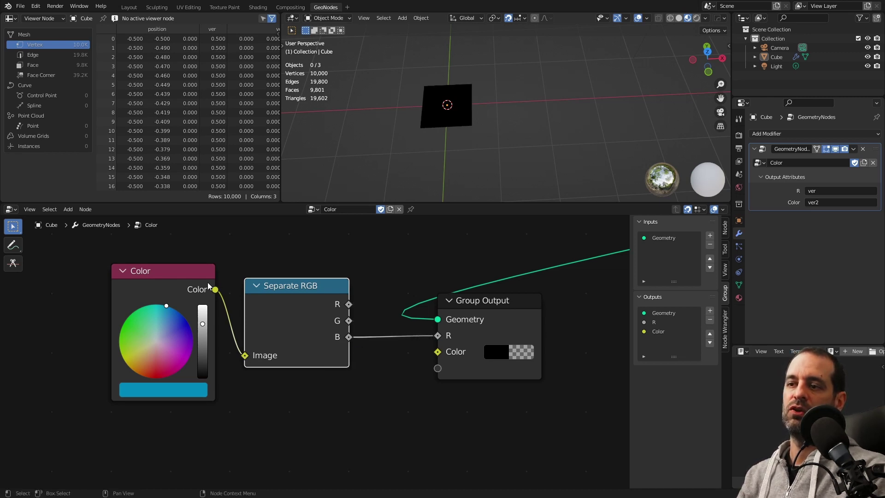
{"action": "left_click", "coordinate": [151, 395]}
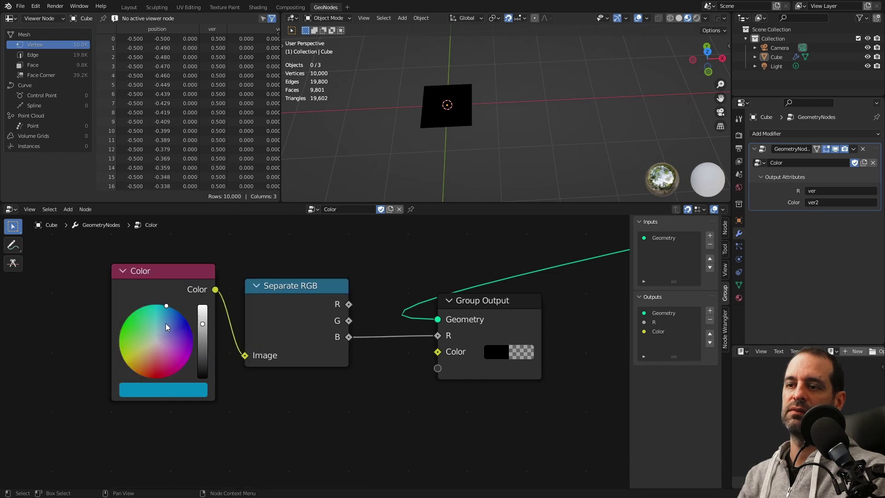
{"action": "left_click", "coordinate": [216, 296]}
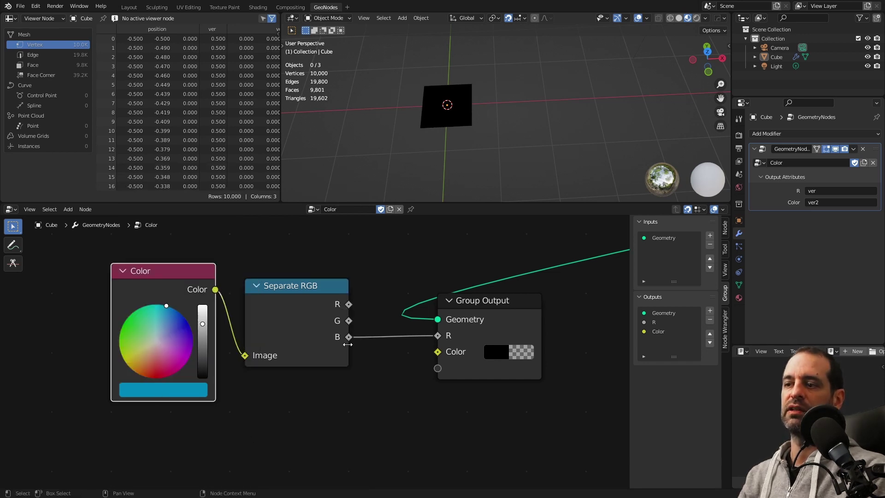
{"action": "scroll", "coordinate": [347, 327], "scroll_direction": "down", "scroll_amount": 1}
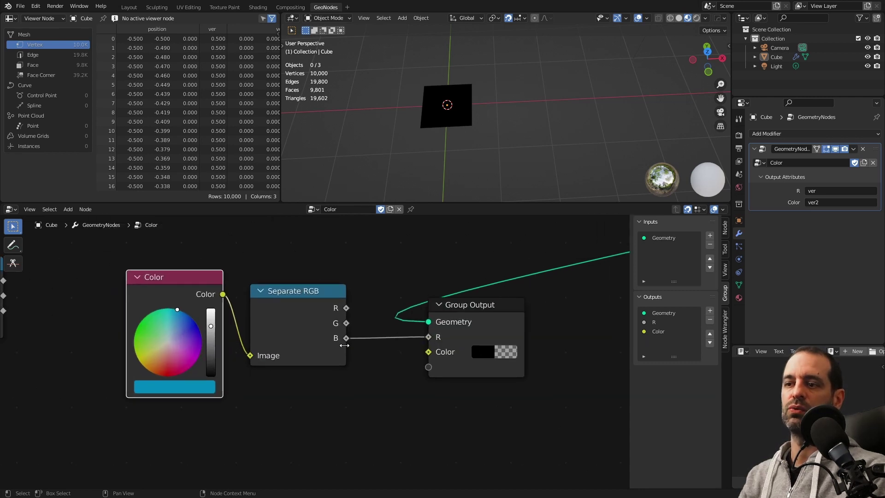
{"action": "key", "text": "Home"}
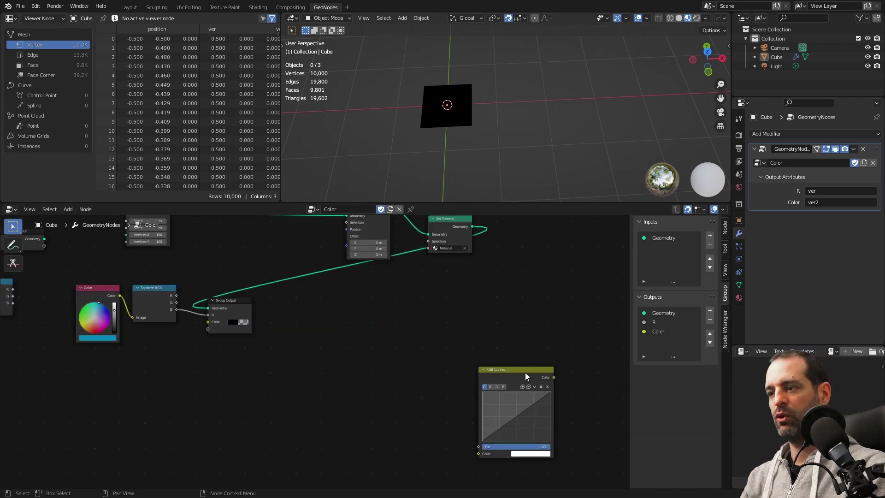
- Move RGB Curves beside Group Output and bring Position and RGB Curves into view
{"action": "left_click", "coordinate": [278, 338]}
{"action": "scroll", "coordinate": [313, 317], "scroll_direction": "up", "scroll_amount": 2}
{"action": "middle_click_drag", "start_coordinate": [313, 318], "coordinate": [447, 355]}
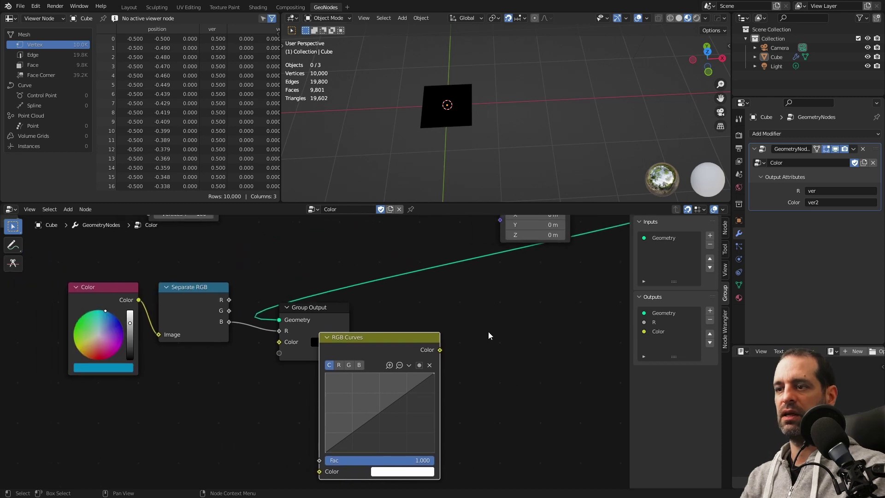
{"action": "left_click", "coordinate": [309, 316]}
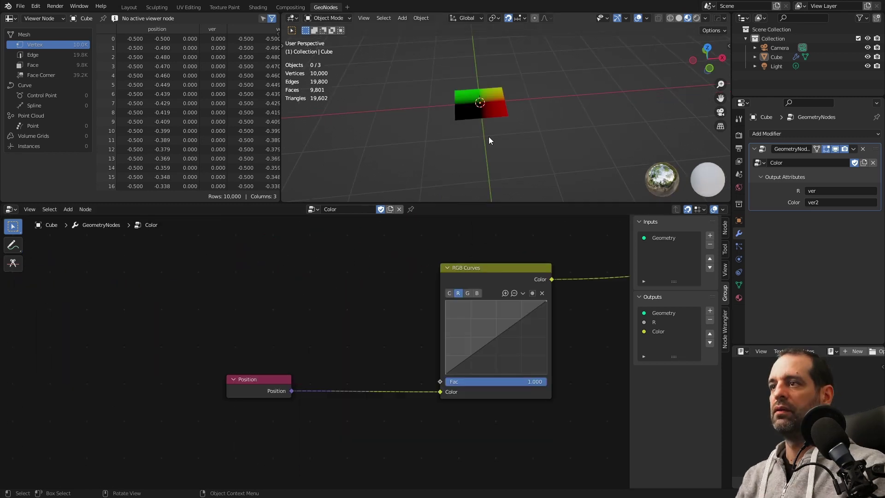
{"action": "middle_click_drag", "start_coordinate": [489, 137], "coordinate": [488, 122]}
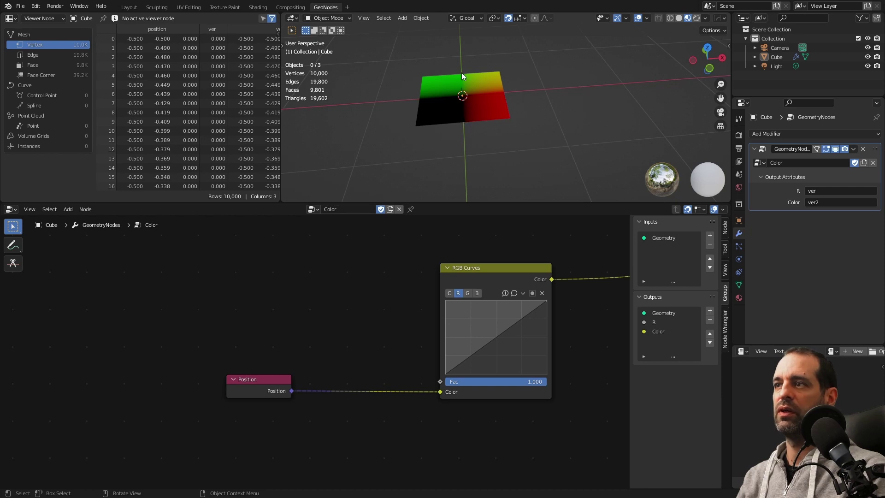
{"action": "middle_click_drag", "start_coordinate": [375, 328], "coordinate": [393, 283]}
- Insert a Vector Math Add node between Position and RGB Curves, offsetting X and Y by 0.5
{"action": "key", "text": "shift+a"}
{"action": "left_click", "coordinate": [392, 283]}
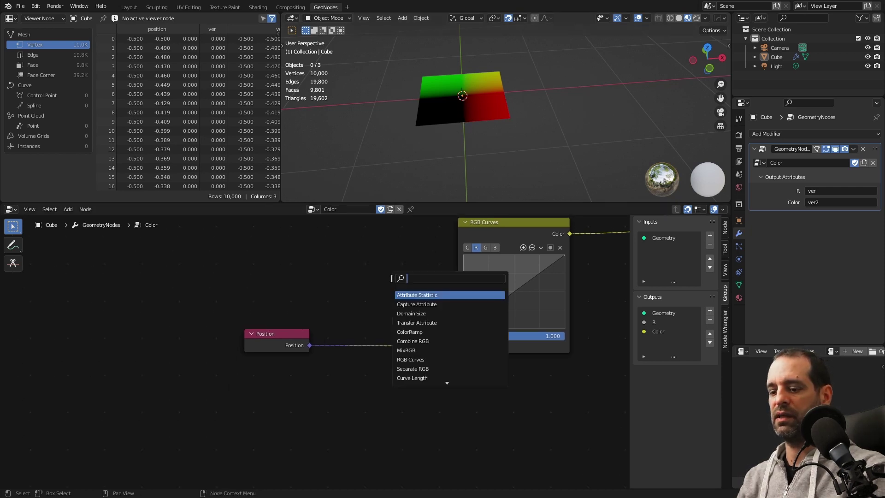
{"action": "type", "text": "vec"}
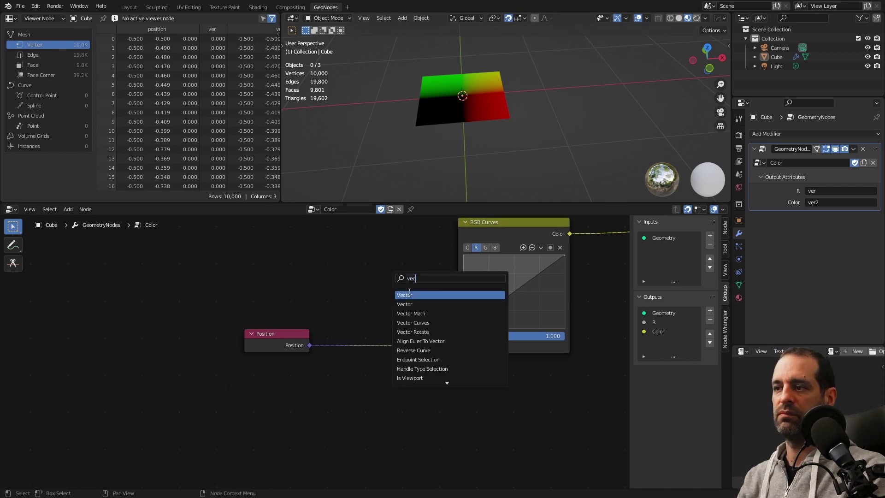
{"action": "left_click", "coordinate": [410, 314]}
{"action": "left_click", "coordinate": [334, 348]}
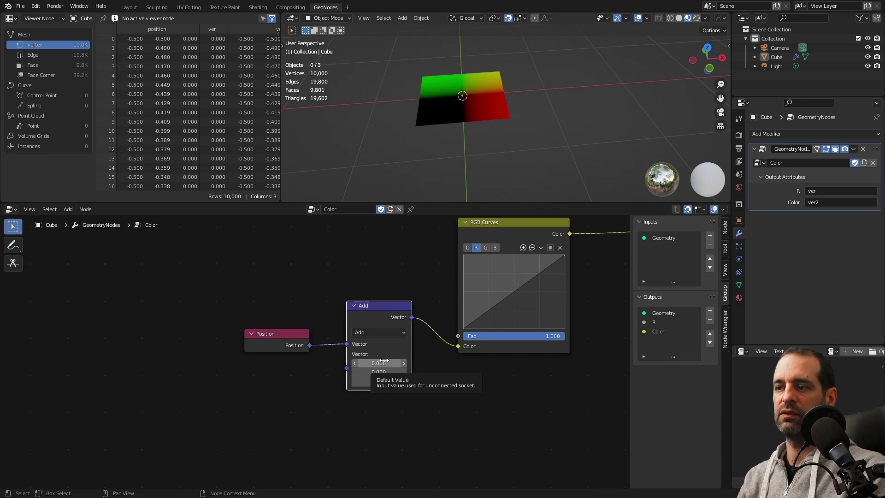
{"action": "left_click_drag", "start_coordinate": [385, 363], "coordinate": [384, 373]}
{"action": "type", "text": "0.5"}
{"action": "key", "text": "Return"}
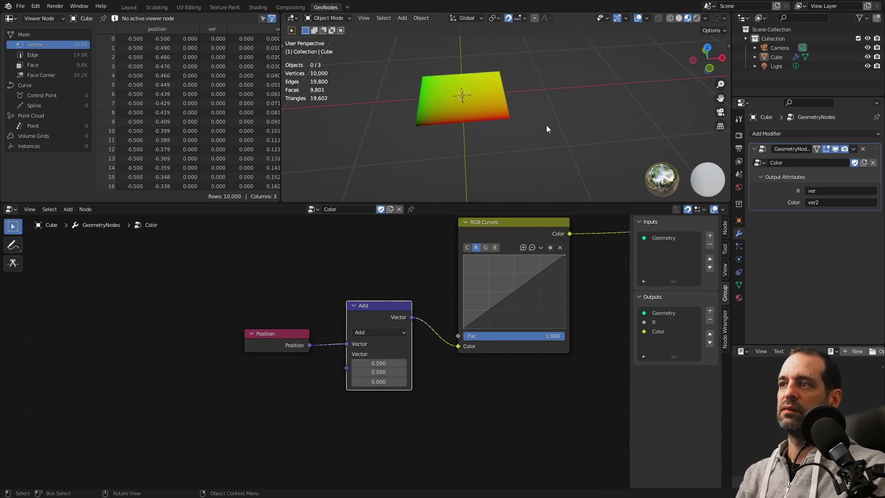
- Orbit the viewport to inspect the red-to-green gradient on the plane
{"action": "middle_click_drag", "start_coordinate": [445, 91], "coordinate": [436, 102]}
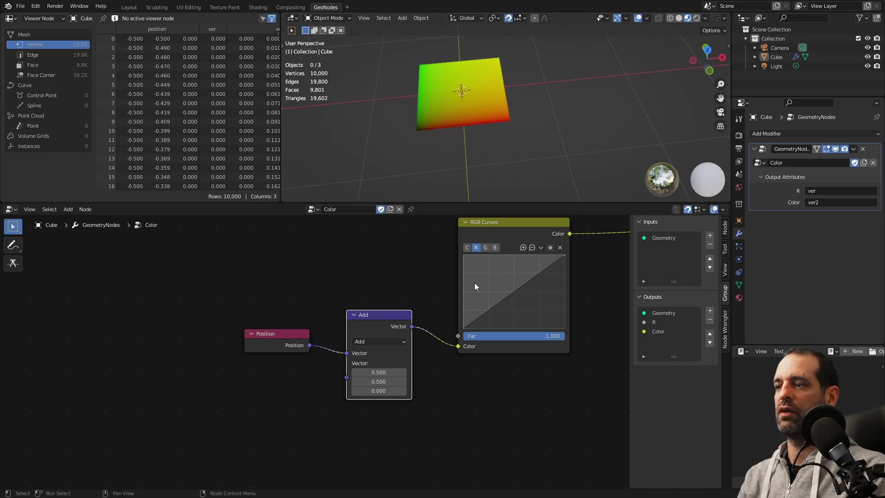
{"action": "scroll", "coordinate": [368, 295], "scroll_direction": "down", "scroll_amount": 1}
{"action": "scroll", "coordinate": [338, 303], "scroll_direction": "down", "scroll_amount": 1}
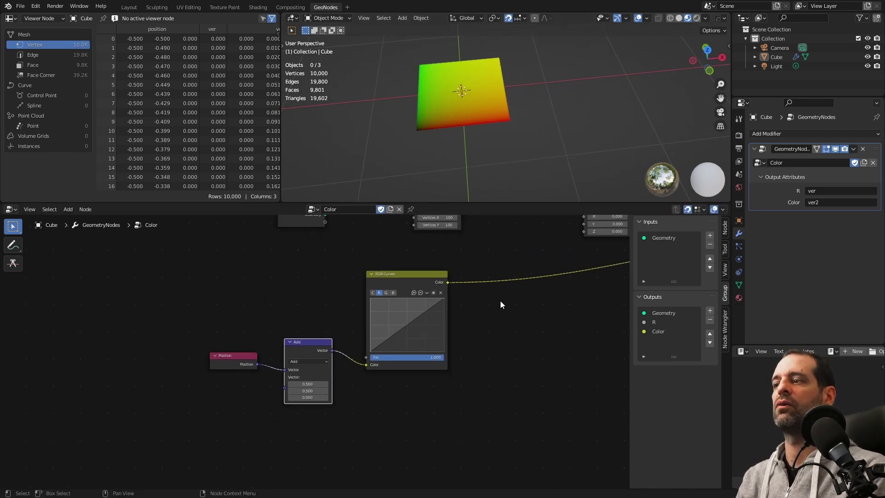
{"action": "middle_click_drag", "start_coordinate": [500, 300], "coordinate": [458, 350]}
{"action": "scroll", "coordinate": [449, 341], "scroll_direction": "up", "scroll_amount": 2}
{"action": "middle_click_drag", "start_coordinate": [461, 108], "coordinate": [485, 121]}
{"action": "scroll", "coordinate": [471, 123], "scroll_direction": "up", "scroll_amount": 2}
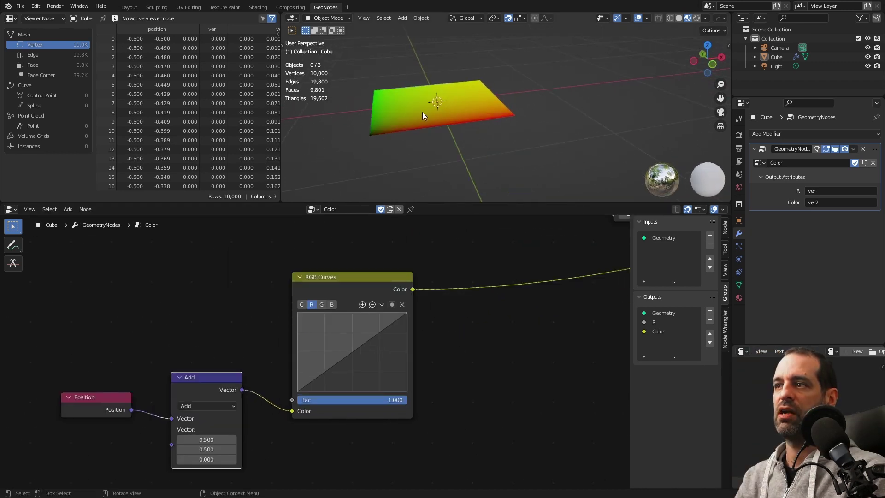
{"action": "mouse_move", "coordinate": [442, 115]}
{"action": "middle_mouse_down"}
{"action": "mouse_move", "coordinate": [485, 96]}
{"action": "mouse_move", "coordinate": [466, 132]}
{"action": "middle_mouse_up"}
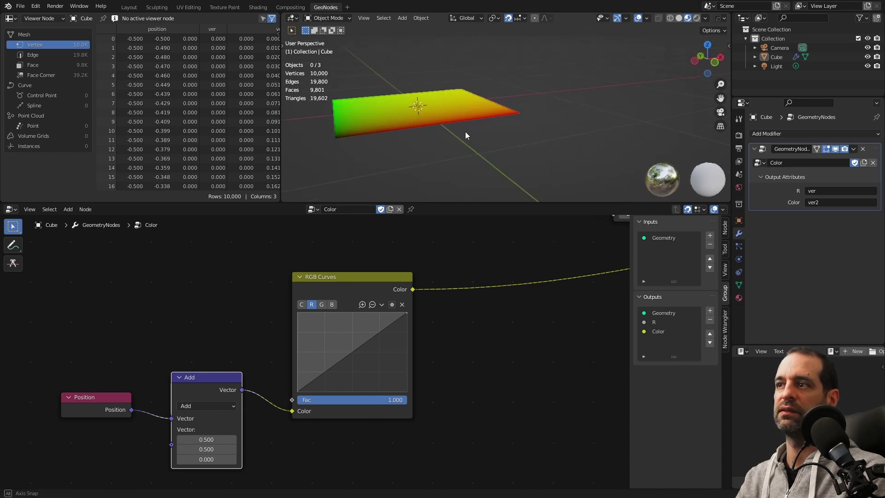
{"action": "scroll", "coordinate": [457, 139], "scroll_direction": "down", "scroll_amount": 2}
{"action": "middle_click_drag", "start_coordinate": [379, 332], "coordinate": [302, 369]}
{"action": "scroll", "coordinate": [302, 369], "scroll_direction": "down", "scroll_amount": 1}
{"action": "middle_click_drag", "start_coordinate": [480, 93], "coordinate": [466, 121]}
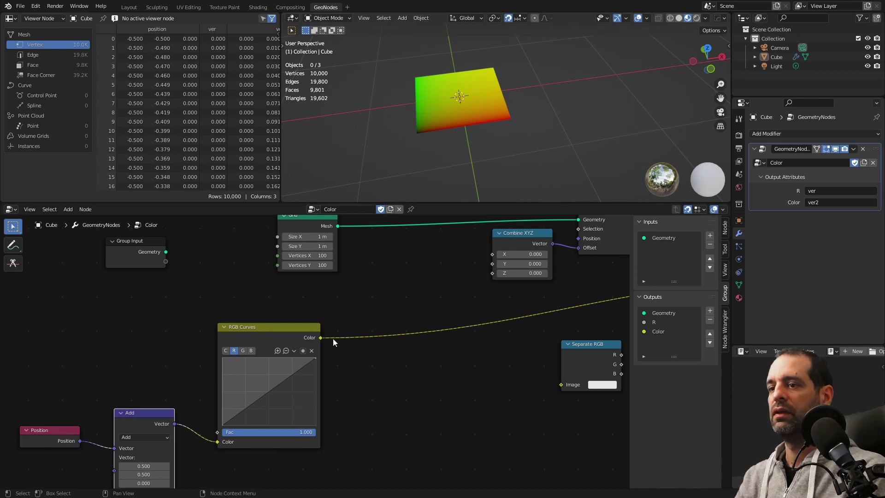
- Switch curve editing to the combined C channel and move Separate RGB beside the Grid node
{"action": "left_click", "coordinate": [229, 352]}
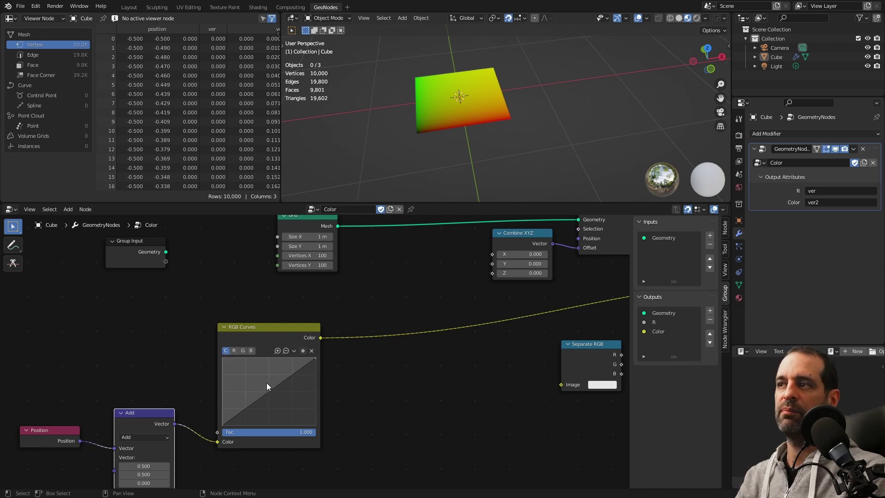
{"action": "middle_click_drag", "start_coordinate": [452, 278], "coordinate": [458, 309]}
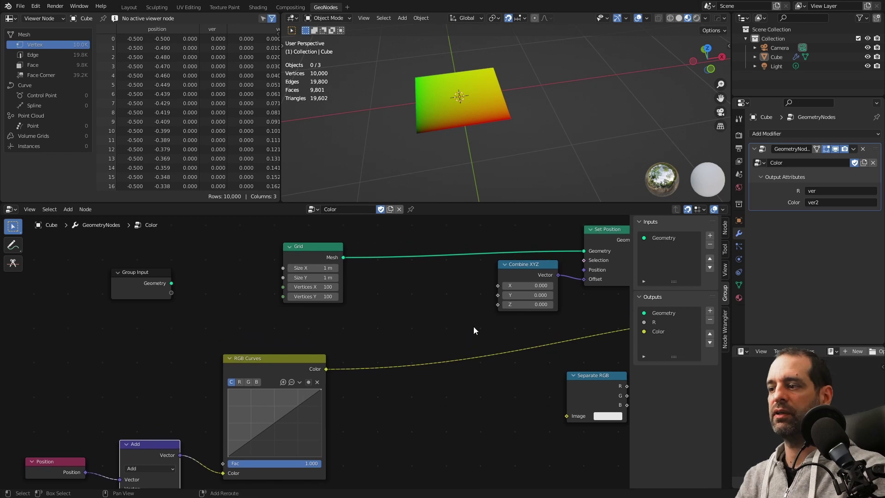
{"action": "left_click_drag", "start_coordinate": [597, 395], "coordinate": [408, 300]}
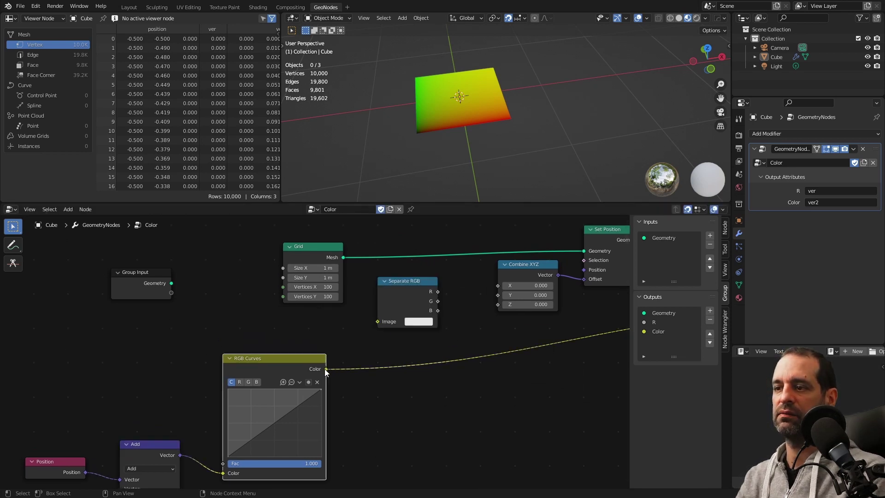
- Link the RGB Curves colour into Separate RGB and preview its R channel as the output Color
{"action": "mouse_move", "coordinate": [326, 369]}
{"action": "left_mouse_down"}
{"action": "mouse_move", "coordinate": [378, 321]}
{"action": "mouse_move", "coordinate": [412, 316]}
{"action": "left_mouse_up"}
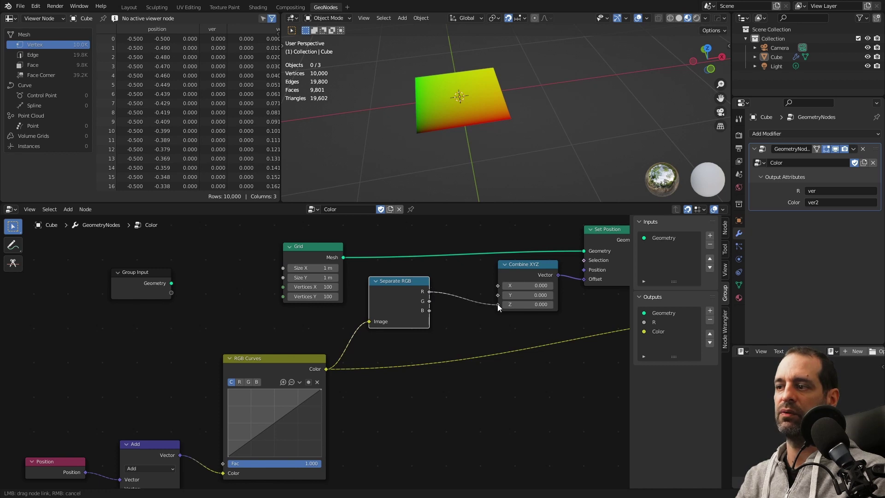
{"action": "mouse_move", "coordinate": [480, 152]}
{"action": "middle_mouse_down"}
{"action": "mouse_move", "coordinate": [489, 126]}
{"action": "mouse_move", "coordinate": [399, 109]}
{"action": "middle_mouse_up"}
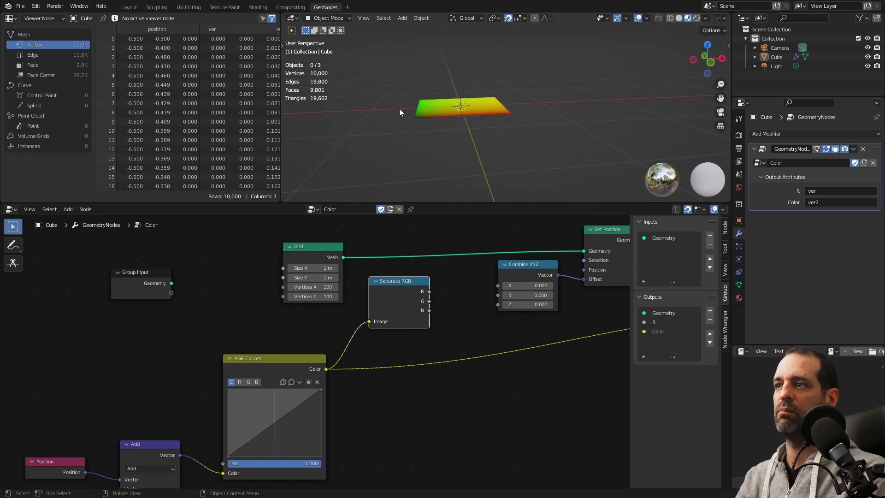
{"action": "scroll", "coordinate": [410, 294], "scroll_direction": "down", "scroll_amount": 2}
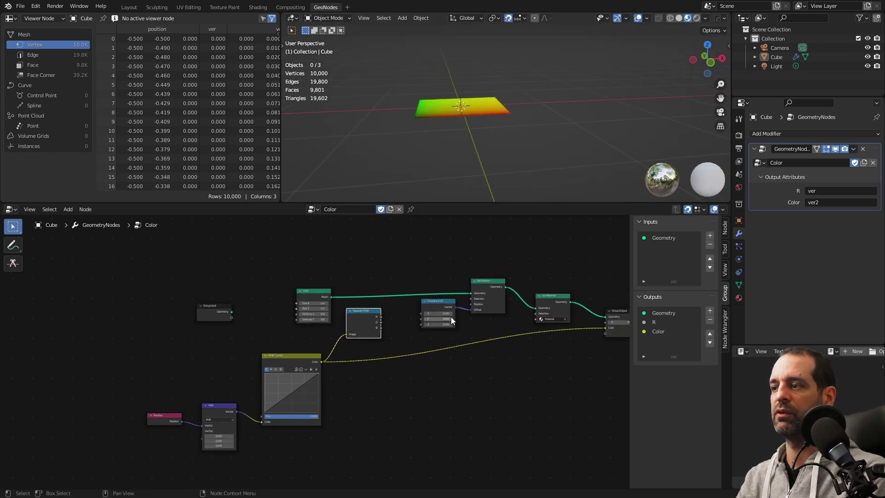
{"action": "left_click_drag", "start_coordinate": [331, 303], "coordinate": [573, 316]}
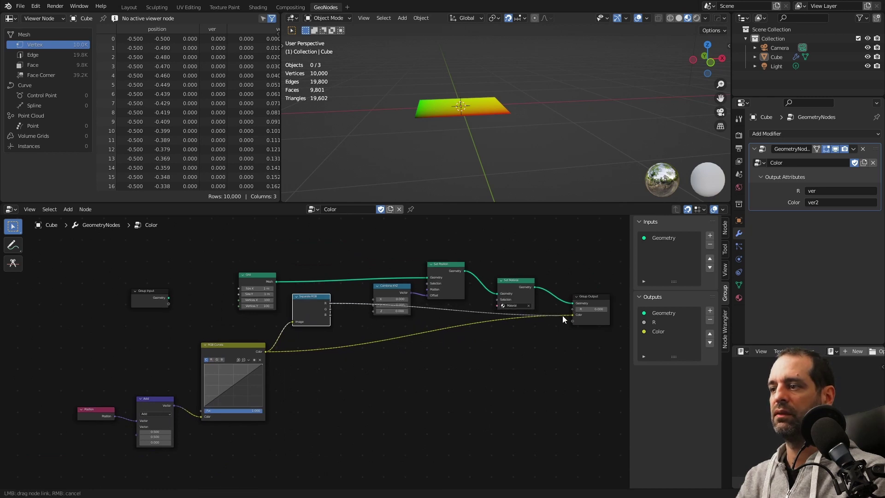
{"action": "left_click_drag", "start_coordinate": [324, 308], "coordinate": [324, 324]}
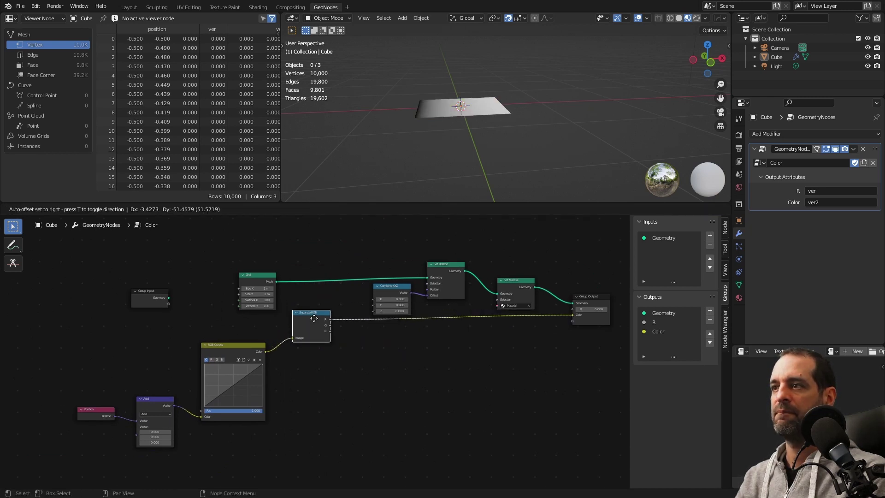
{"action": "middle_click_drag", "start_coordinate": [465, 110], "coordinate": [460, 134]}
{"action": "scroll", "coordinate": [456, 134], "scroll_direction": "up", "scroll_amount": 2}
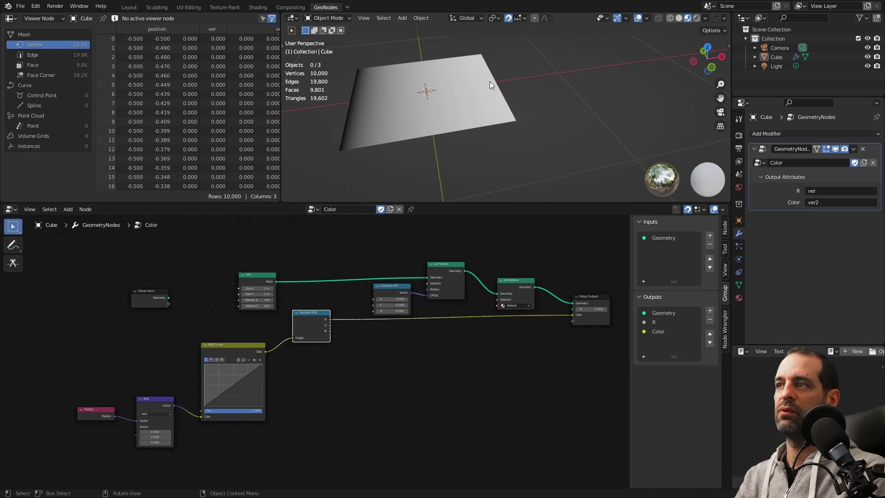
{"action": "scroll", "coordinate": [353, 322], "scroll_direction": "up", "scroll_amount": 2}
- Connect Separate RGB's R output to Combine XYZ's Z, tilting the plane into a slanted strip
{"action": "mouse_move", "coordinate": [338, 303]}
{"action": "left_mouse_down"}
{"action": "mouse_move", "coordinate": [370, 277]}
{"action": "mouse_move", "coordinate": [481, 302]}
{"action": "mouse_move", "coordinate": [400, 359]}
{"action": "left_mouse_up"}
{"action": "mouse_move", "coordinate": [441, 154]}
{"action": "middle_mouse_down"}
{"action": "mouse_move", "coordinate": [455, 104]}
{"action": "mouse_move", "coordinate": [443, 113]}
{"action": "middle_mouse_up"}
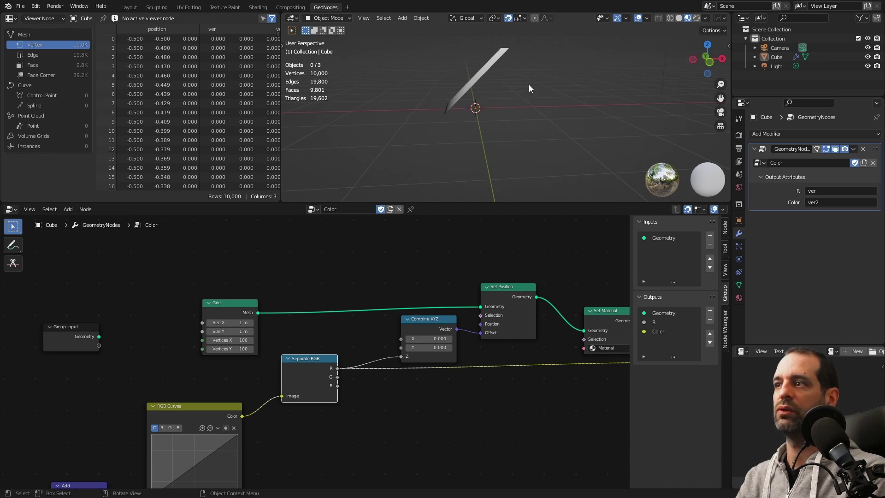
{"action": "middle_click_drag", "start_coordinate": [529, 85], "coordinate": [496, 103]}
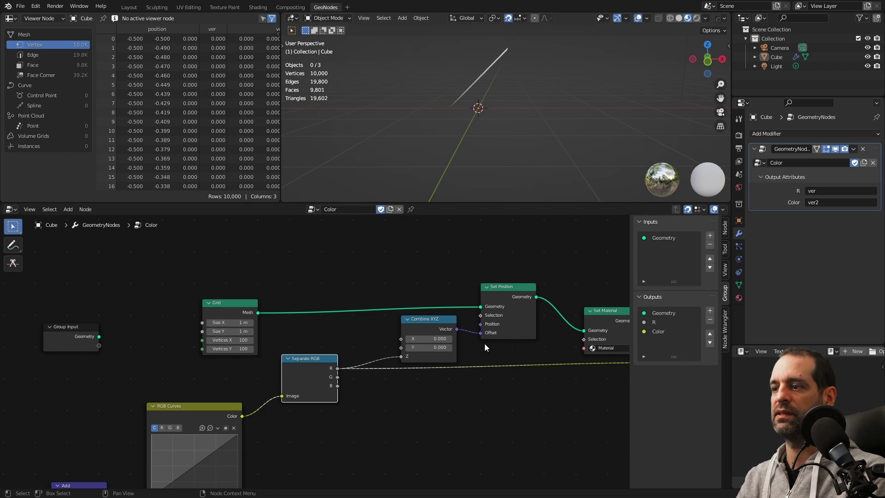
{"action": "left_click", "coordinate": [456, 321]}
{"action": "middle_click_drag", "start_coordinate": [485, 148], "coordinate": [486, 142]}
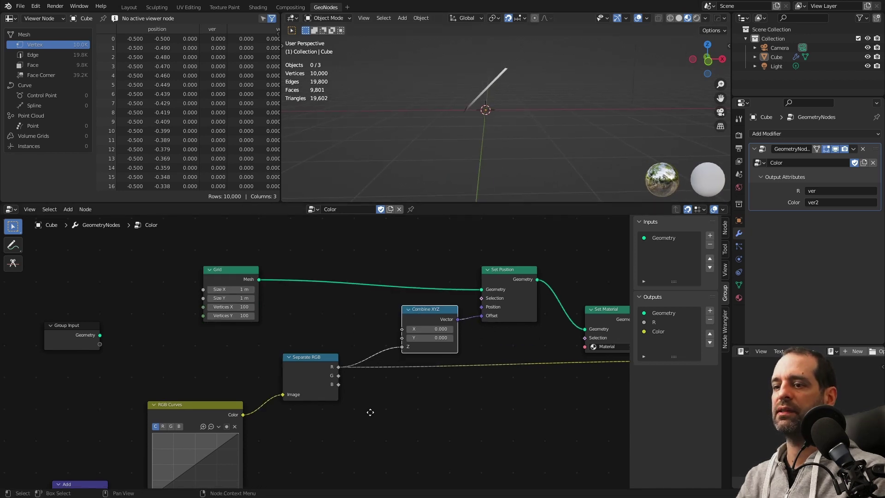
- Bend the RGB curve with a new control point and try the G channel as the Z offset
{"action": "mouse_move", "coordinate": [174, 451]}
{"action": "middle_mouse_down"}
{"action": "mouse_move", "coordinate": [192, 374]}
{"action": "mouse_move", "coordinate": [121, 360]}
{"action": "middle_mouse_up"}
{"action": "scroll", "coordinate": [106, 353], "scroll_direction": "up", "scroll_amount": 2}
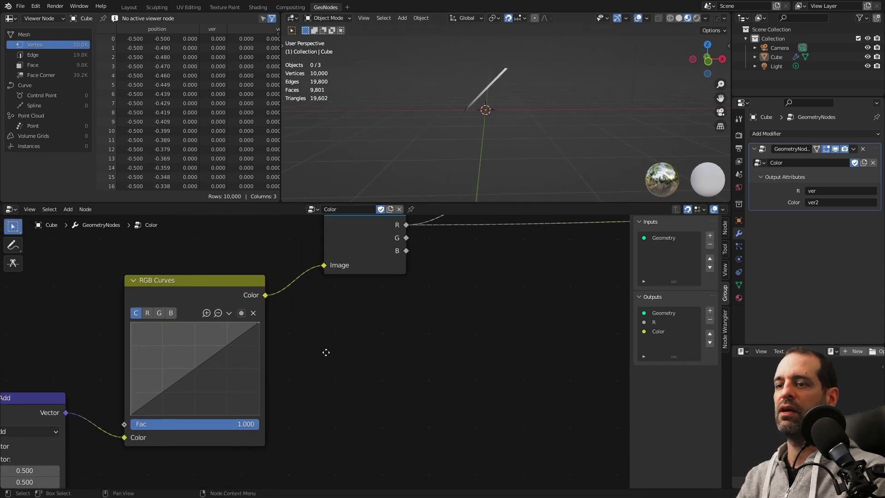
{"action": "left_click_drag", "start_coordinate": [223, 357], "coordinate": [226, 374]}
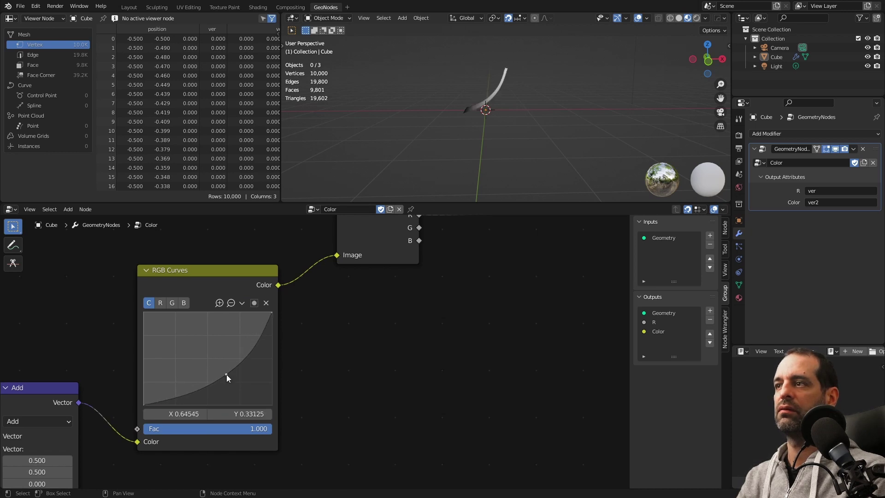
{"action": "middle_click_drag", "start_coordinate": [430, 267], "coordinate": [419, 329]}
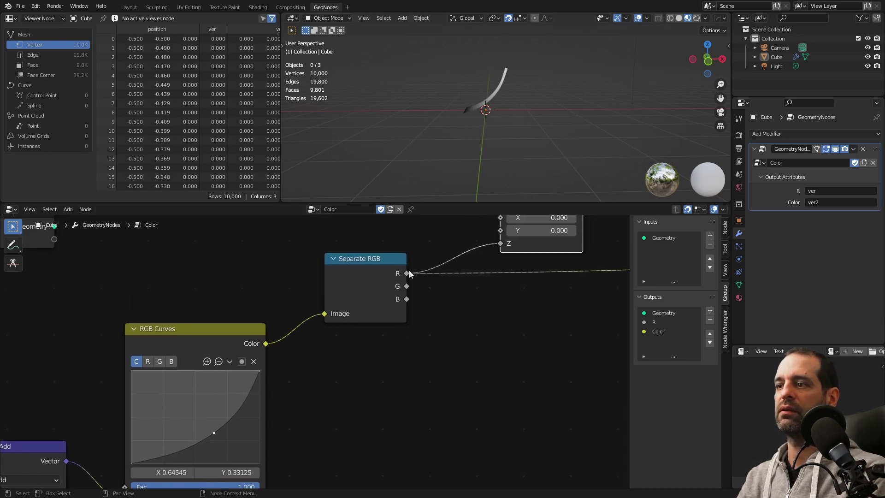
{"action": "middle_click_drag", "start_coordinate": [450, 287], "coordinate": [415, 322]}
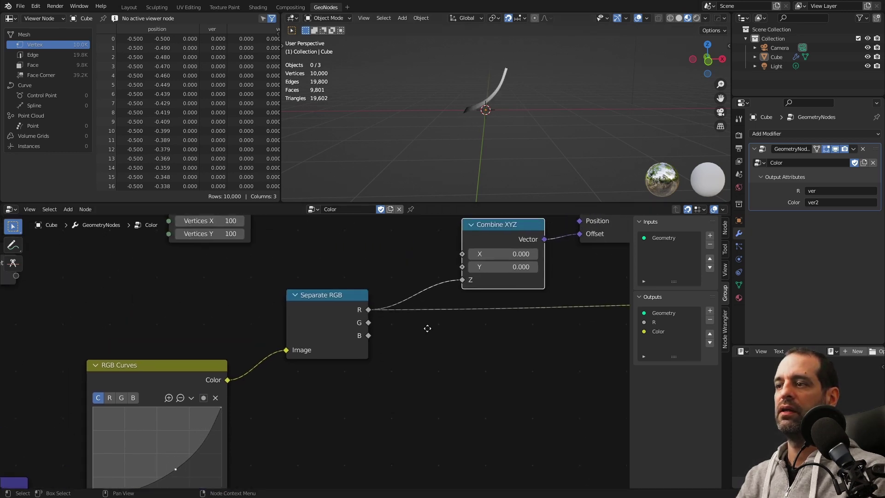
{"action": "left_click", "coordinate": [363, 329]}
{"action": "mouse_move", "coordinate": [510, 172]}
{"action": "middle_mouse_down"}
{"action": "mouse_move", "coordinate": [466, 119]}
{"action": "mouse_move", "coordinate": [541, 121]}
{"action": "middle_mouse_up"}
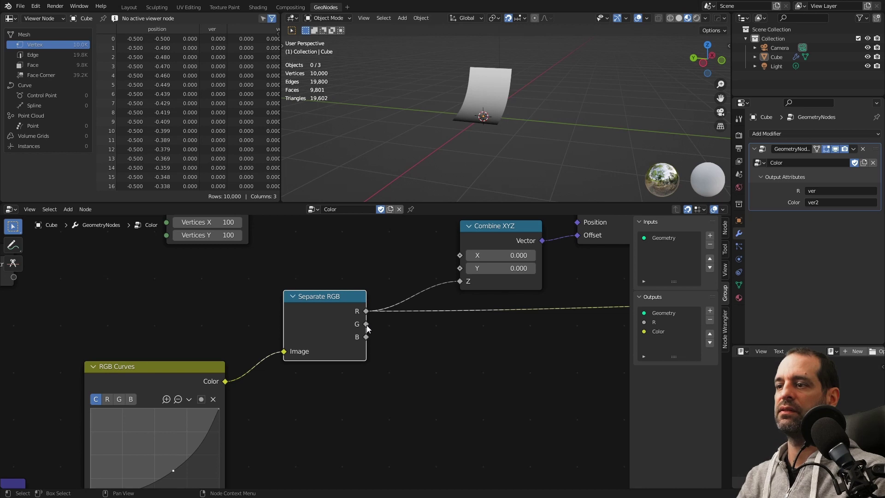
{"action": "left_click_drag", "start_coordinate": [366, 325], "coordinate": [460, 281]}
{"action": "mouse_move", "coordinate": [480, 138]}
{"action": "middle_mouse_down"}
{"action": "mouse_move", "coordinate": [419, 139]}
{"action": "mouse_move", "coordinate": [488, 131]}
{"action": "middle_mouse_up"}
- Move the curve point to X 0.709, Y 0.313, then reset the curve to a straight line
{"action": "middle_click_drag", "start_coordinate": [333, 412], "coordinate": [343, 357]}
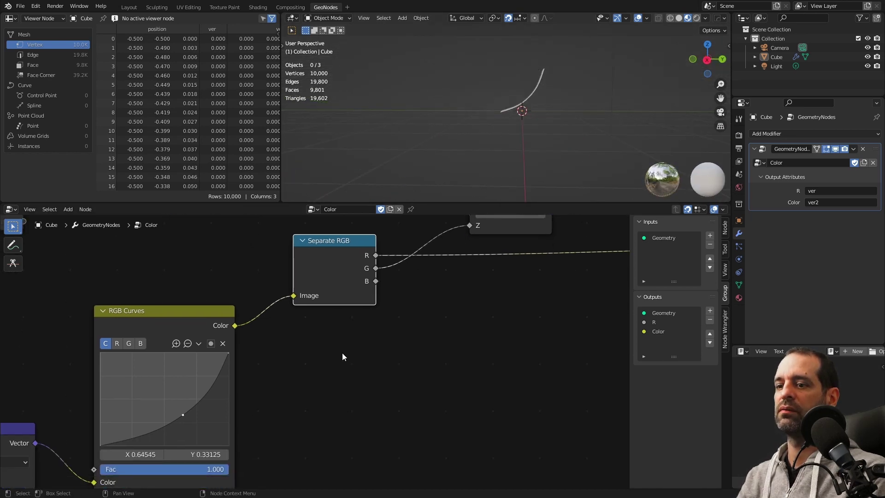
{"action": "left_click_drag", "start_coordinate": [190, 415], "coordinate": [191, 417]}
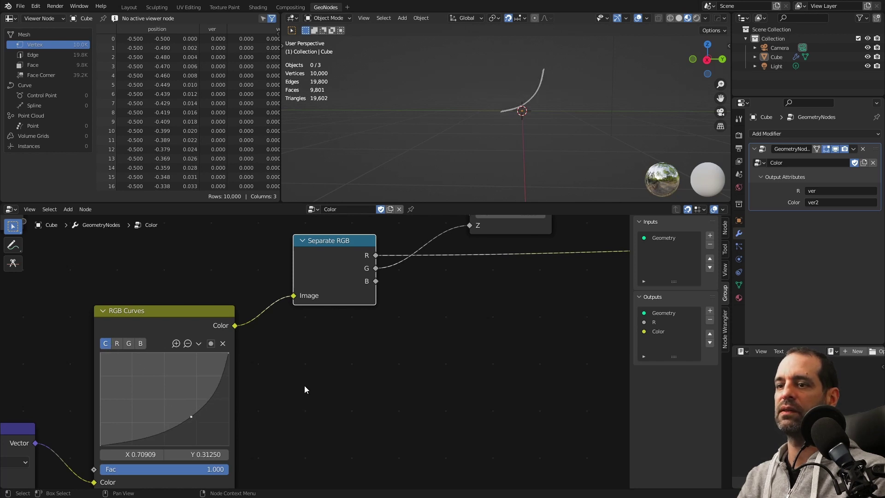
{"action": "scroll", "coordinate": [240, 405], "scroll_direction": "down", "scroll_amount": 1}
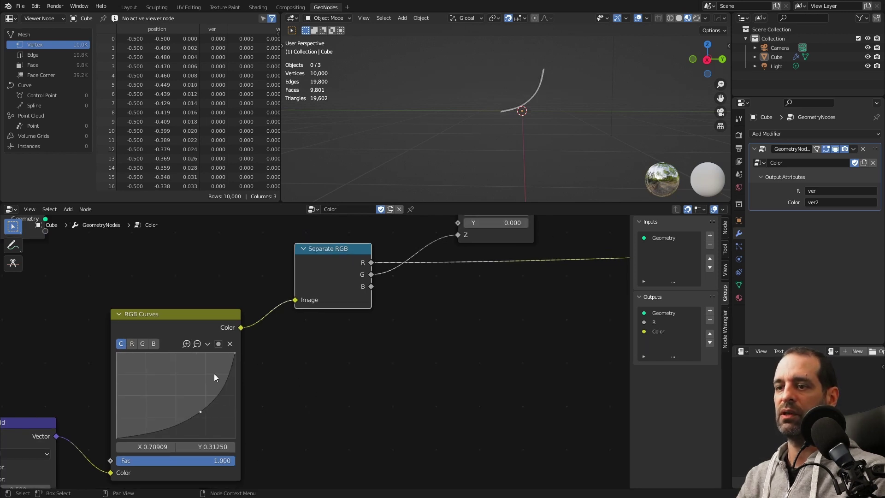
{"action": "left_click", "coordinate": [208, 344]}
{"action": "left_click", "coordinate": [240, 419]}
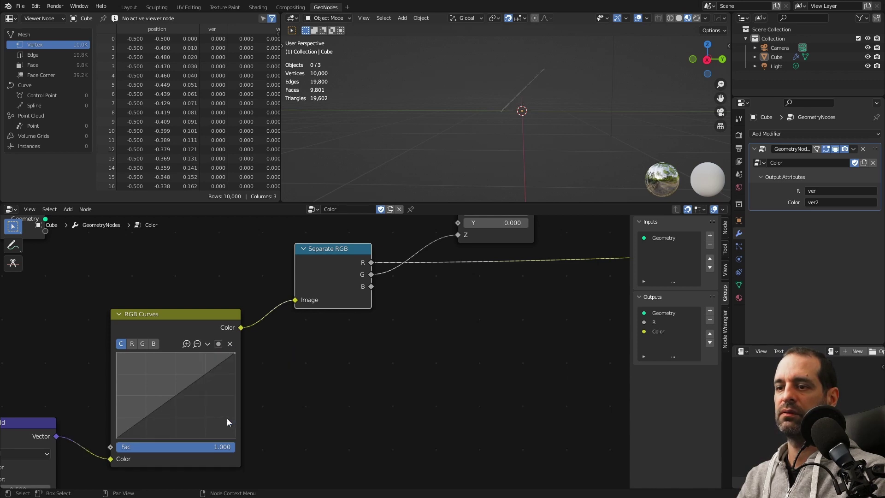
- Bend the red channel curve with a new point and feed the red channel into the Z offset
{"action": "middle_click_drag", "start_coordinate": [418, 288], "coordinate": [399, 347]}
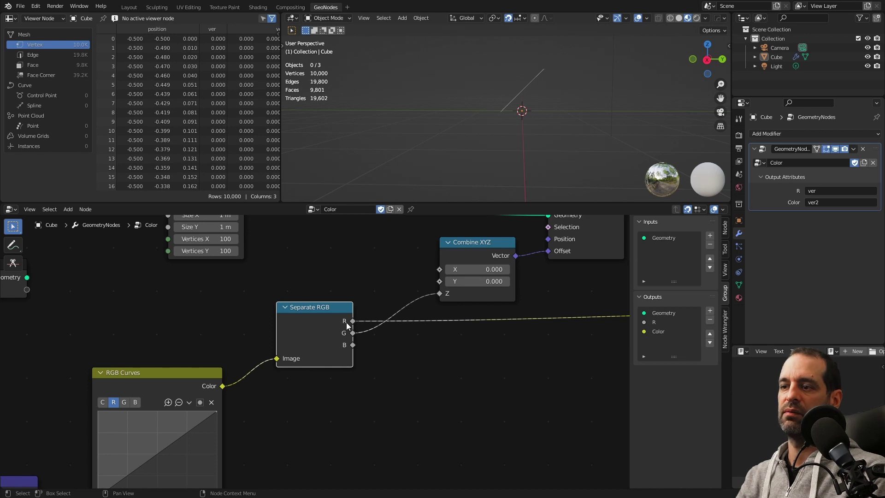
{"action": "mouse_move", "coordinate": [344, 388]}
{"action": "middle_mouse_down"}
{"action": "mouse_move", "coordinate": [373, 309]}
{"action": "mouse_move", "coordinate": [376, 316]}
{"action": "middle_mouse_up"}
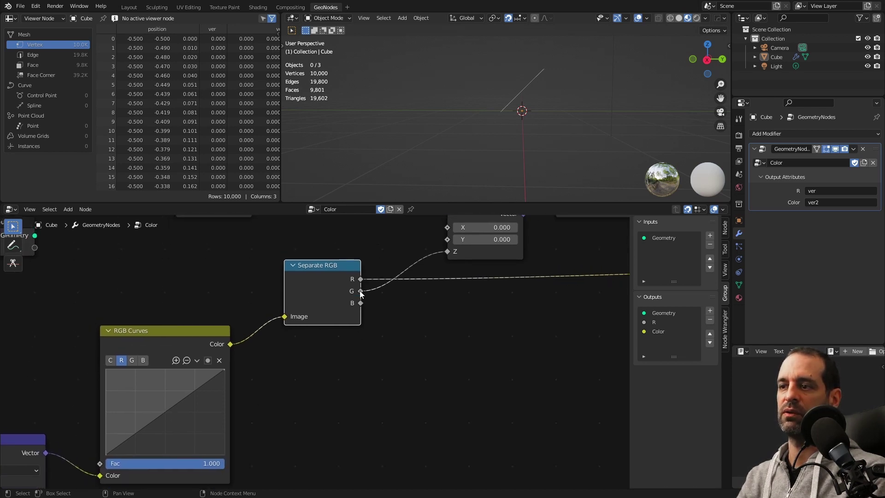
{"action": "left_click_drag", "start_coordinate": [165, 411], "coordinate": [180, 428]}
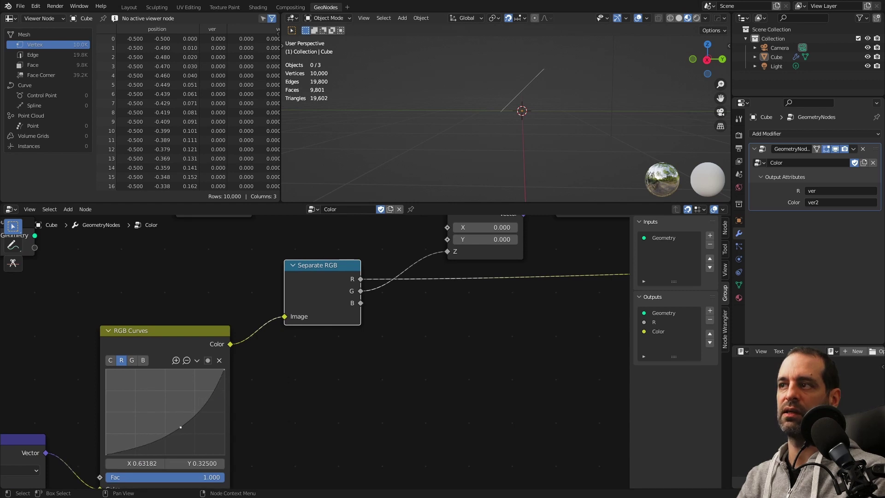
{"action": "middle_click_drag", "start_coordinate": [308, 369], "coordinate": [290, 405]}
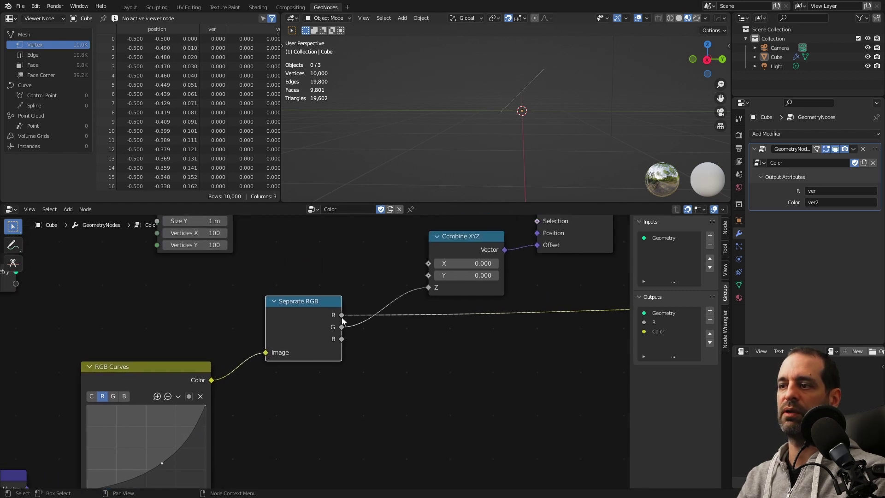
{"action": "left_click_drag", "start_coordinate": [342, 317], "coordinate": [428, 287]}
{"action": "mouse_move", "coordinate": [503, 127]}
{"action": "middle_mouse_down"}
{"action": "mouse_move", "coordinate": [425, 134]}
{"action": "mouse_move", "coordinate": [439, 107]}
{"action": "middle_mouse_up"}
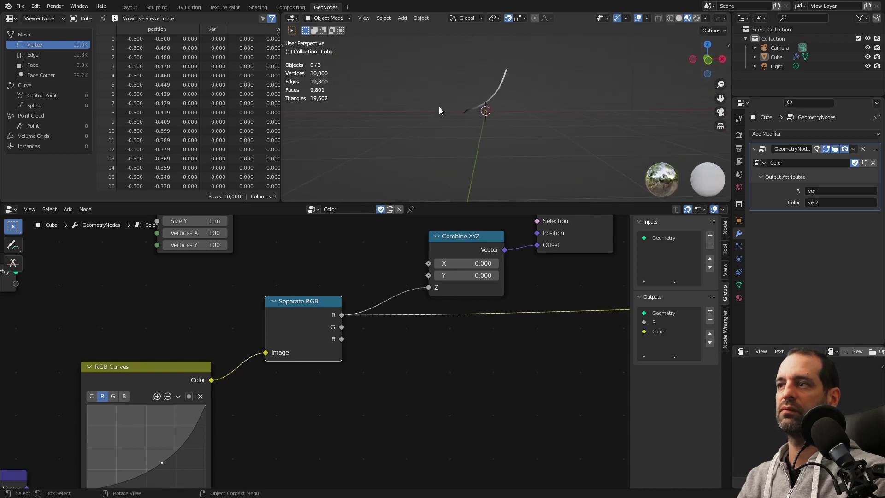
{"action": "scroll", "coordinate": [341, 381], "scroll_direction": "down", "scroll_amount": 1}
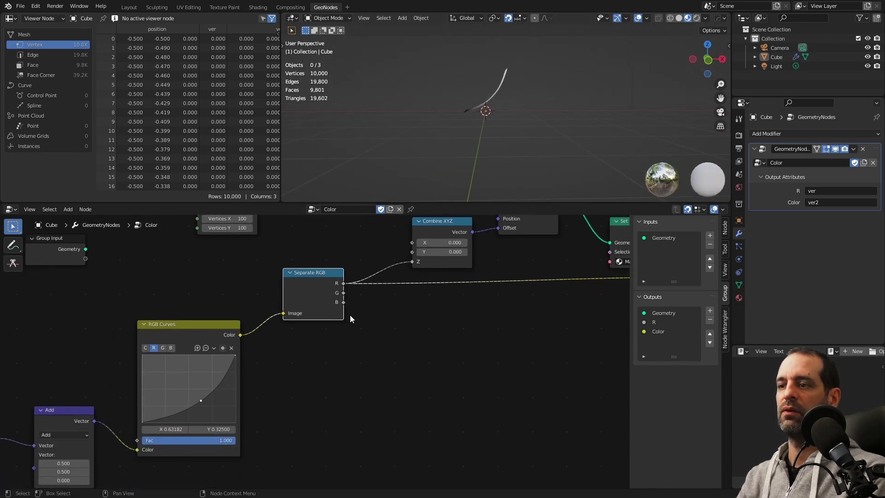
- Bend the green channel curve upward into an arc and drive the Z offset with G
{"action": "scroll", "coordinate": [158, 373], "scroll_direction": "up", "scroll_amount": 1}
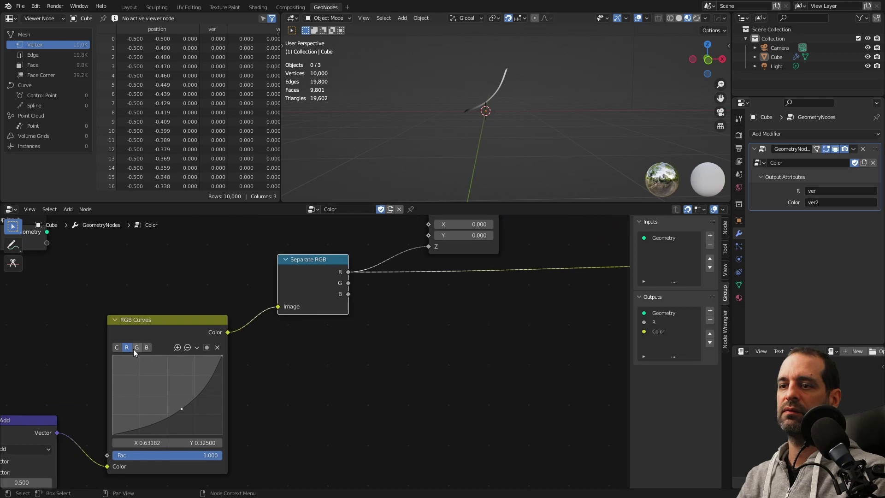
{"action": "left_click", "coordinate": [136, 348]}
{"action": "left_click_drag", "start_coordinate": [170, 394], "coordinate": [150, 373]}
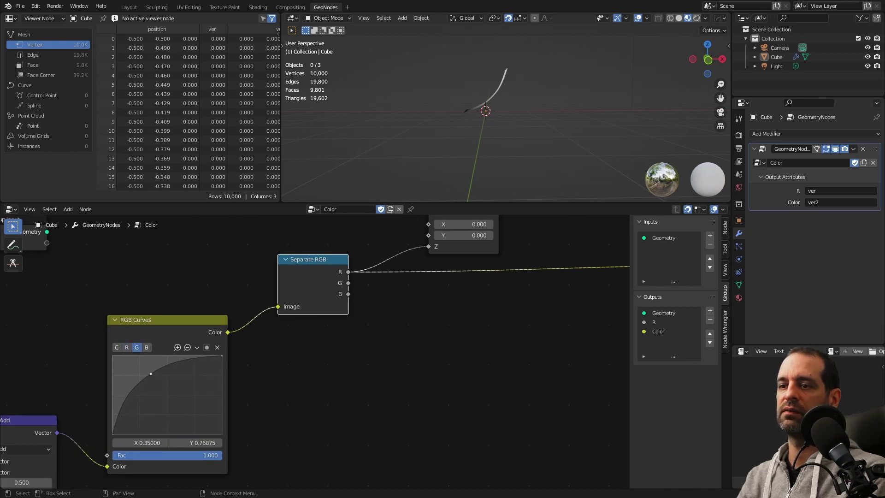
{"action": "middle_click_drag", "start_coordinate": [411, 320], "coordinate": [358, 406]}
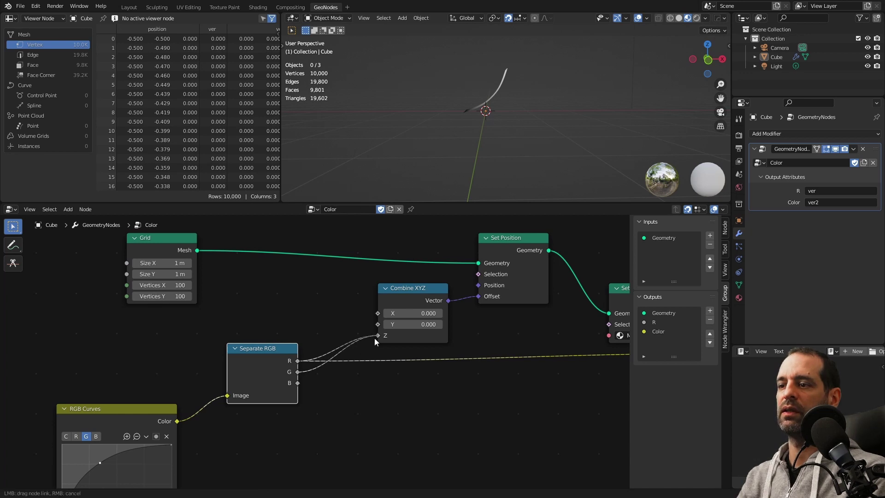
{"action": "left_click_drag", "start_coordinate": [297, 372], "coordinate": [376, 336]}
{"action": "mouse_move", "coordinate": [536, 126]}
{"action": "middle_mouse_down"}
{"action": "mouse_move", "coordinate": [425, 127]}
{"action": "mouse_move", "coordinate": [533, 90]}
{"action": "middle_mouse_up"}
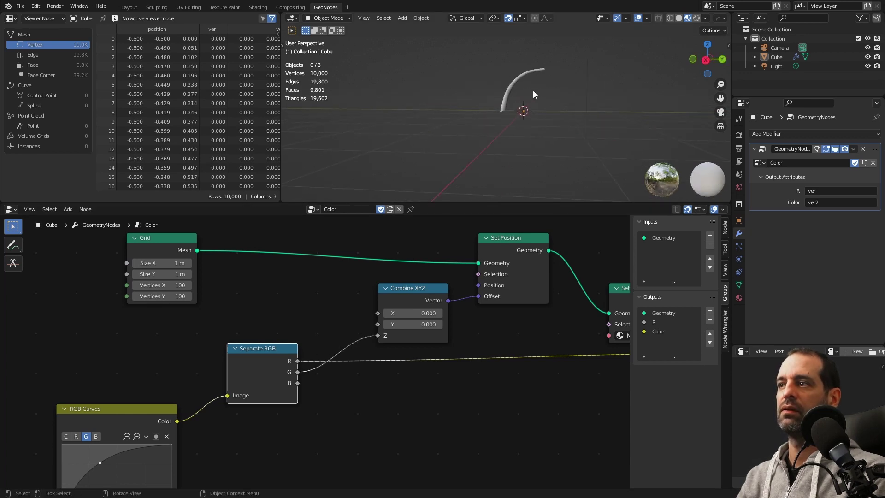
- Compare the red and green curves, then set the green curve point's X to 0.5
{"action": "middle_click_drag", "start_coordinate": [271, 401], "coordinate": [214, 376]}
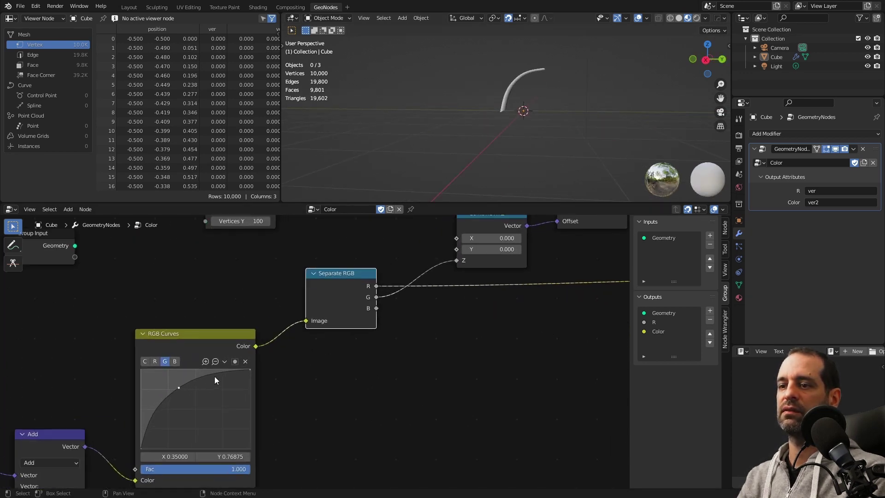
{"action": "left_click", "coordinate": [155, 361]}
{"action": "left_click", "coordinate": [156, 361]}
{"action": "scroll", "coordinate": [238, 388], "scroll_direction": "up", "scroll_amount": 1}
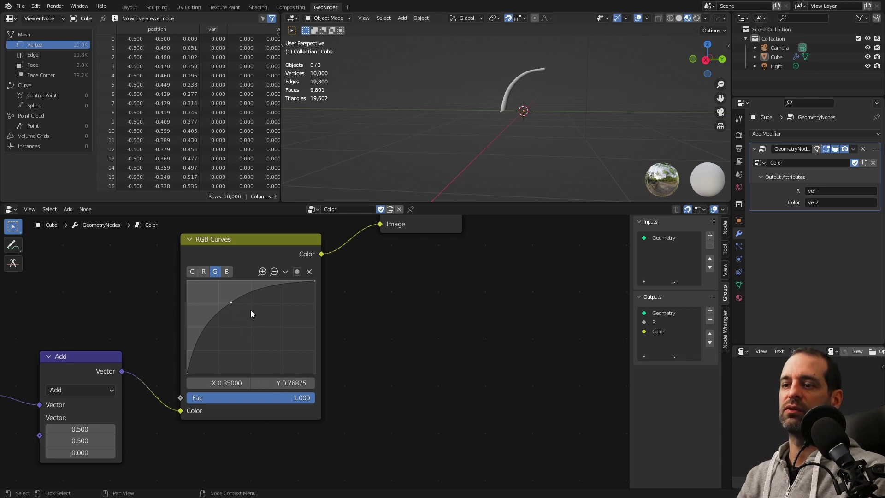
{"action": "left_click", "coordinate": [231, 378]}
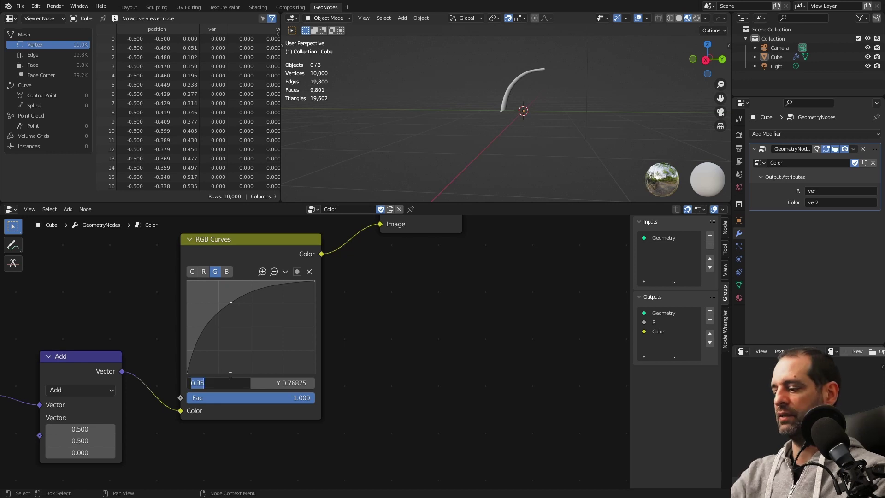
{"action": "type", "text": "0."}
{"action": "key", "text": "Return"}
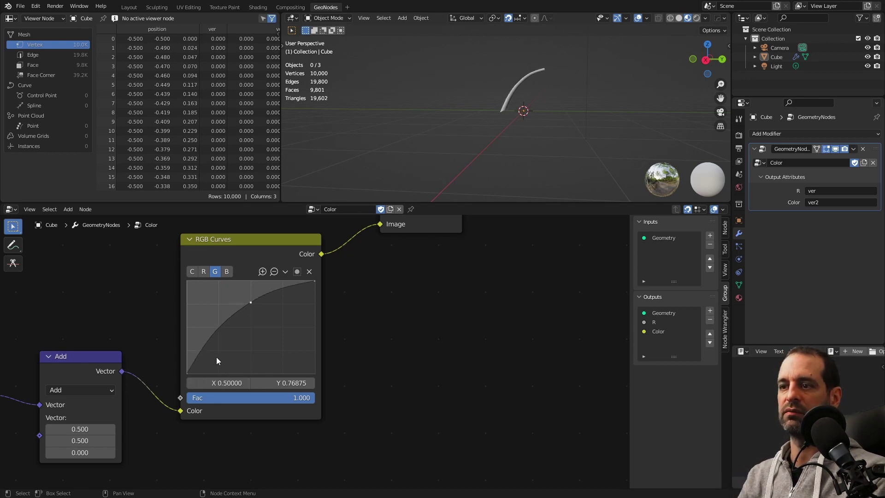
- Add extra green-curve points with Auto Handles and pull the upper one down into a dip
{"action": "left_click", "coordinate": [218, 327]}
{"action": "left_click", "coordinate": [276, 294]}
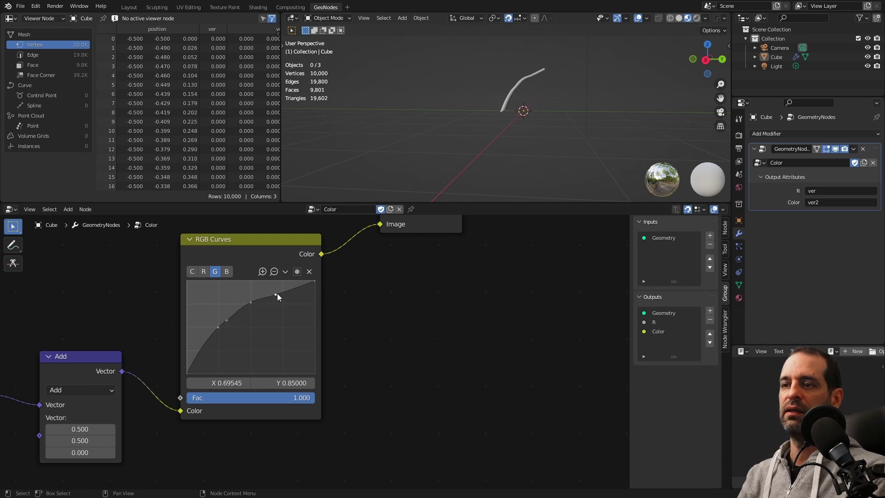
{"action": "left_click", "coordinate": [285, 272]}
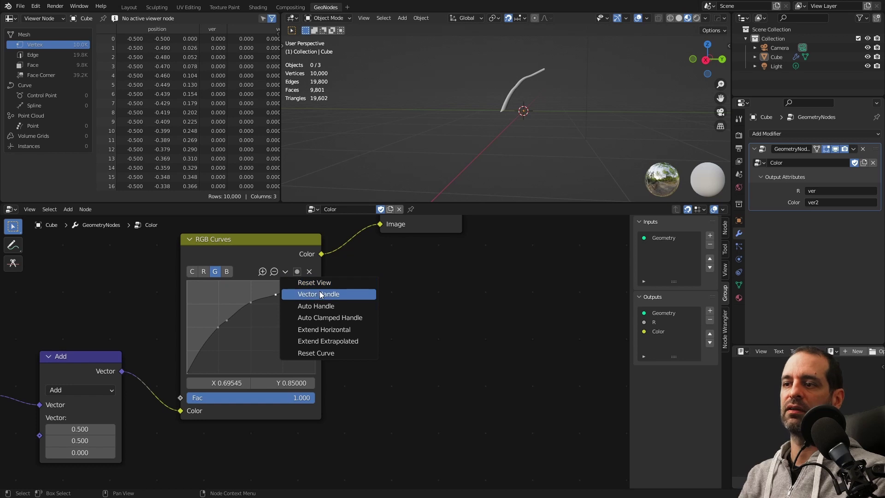
{"action": "left_click", "coordinate": [325, 306]}
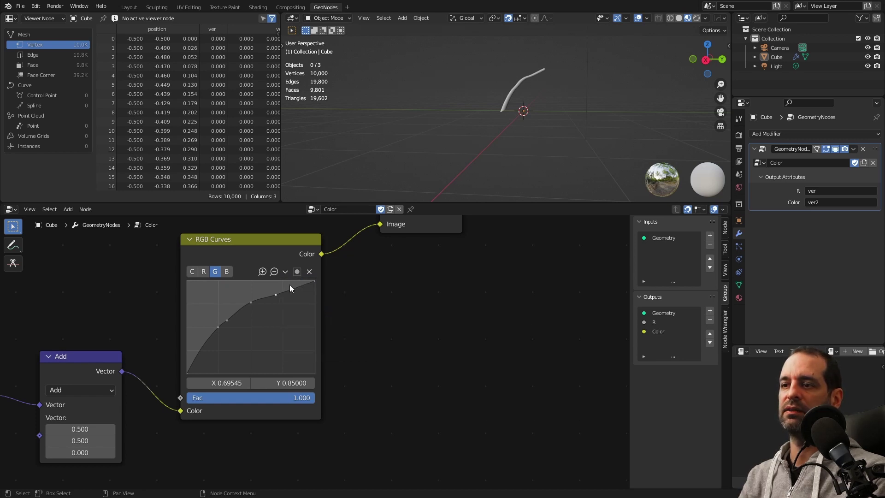
{"action": "left_click", "coordinate": [285, 271]}
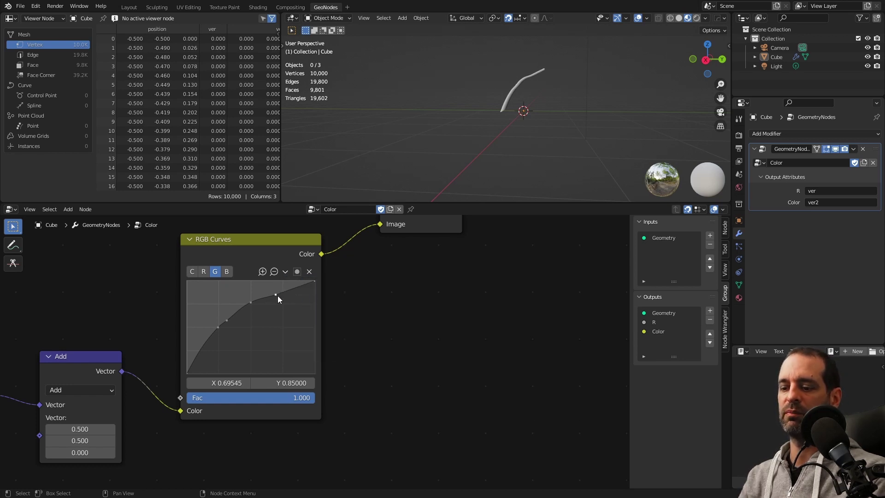
{"action": "left_click_drag", "start_coordinate": [277, 295], "coordinate": [284, 316]}
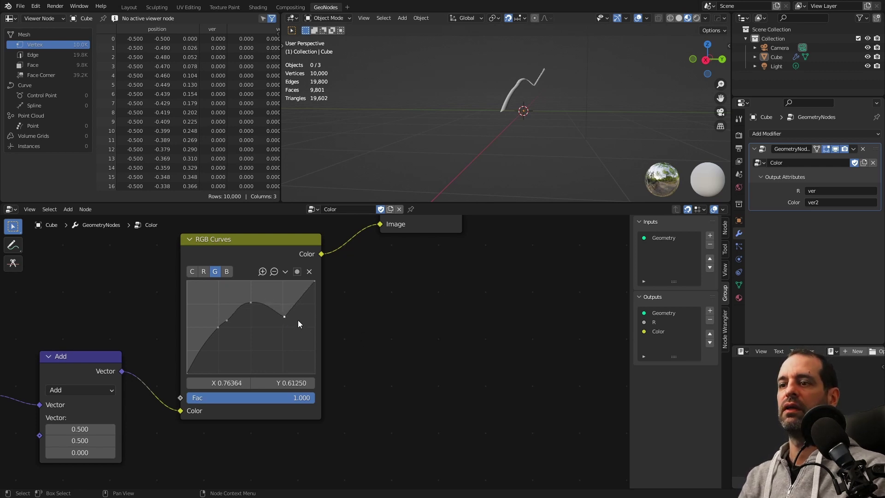
- Inspect the flattened plane and bring up the RGB Curves clipping options with 0–1 limits
{"action": "mouse_move", "coordinate": [571, 122]}
{"action": "middle_mouse_down"}
{"action": "mouse_move", "coordinate": [417, 131]}
{"action": "mouse_move", "coordinate": [472, 98]}
{"action": "middle_mouse_up"}
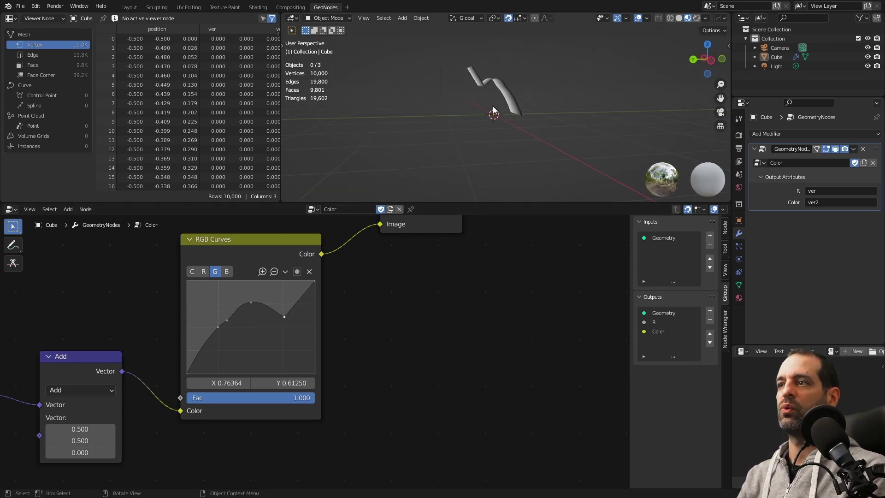
{"action": "scroll", "coordinate": [417, 297], "scroll_direction": "down", "scroll_amount": 3}
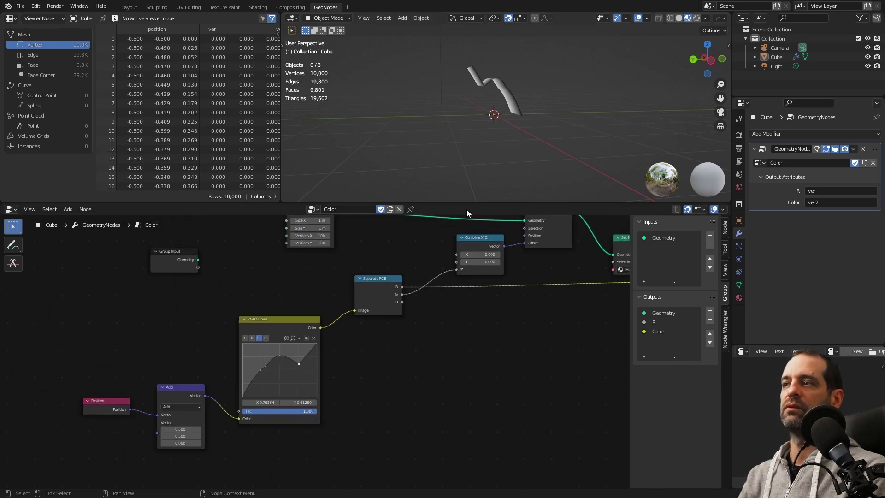
{"action": "mouse_move", "coordinate": [475, 189]}
{"action": "middle_mouse_down"}
{"action": "mouse_move", "coordinate": [618, 129]}
{"action": "mouse_move", "coordinate": [532, 80]}
{"action": "mouse_move", "coordinate": [585, 70]}
{"action": "mouse_move", "coordinate": [518, 57]}
{"action": "mouse_move", "coordinate": [513, 107]}
{"action": "middle_mouse_up"}
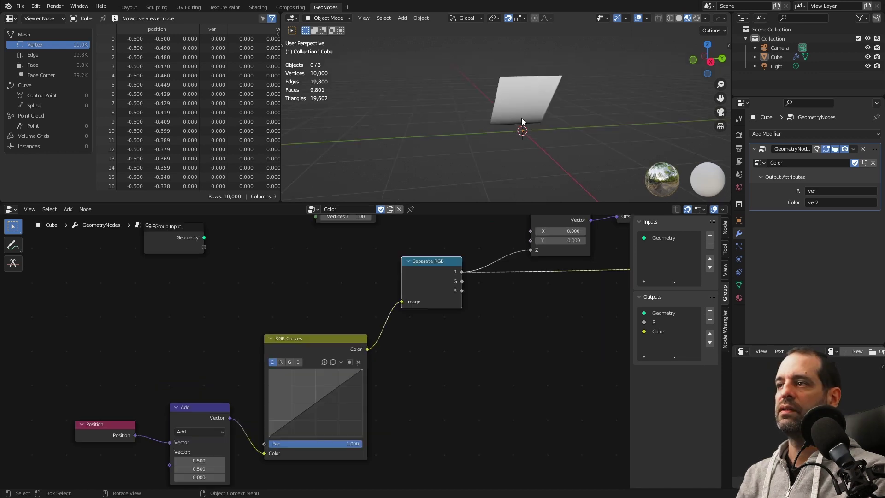
{"action": "middle_click_drag", "start_coordinate": [525, 113], "coordinate": [542, 108]}
{"action": "middle_click_drag", "start_coordinate": [354, 334], "coordinate": [381, 271]}
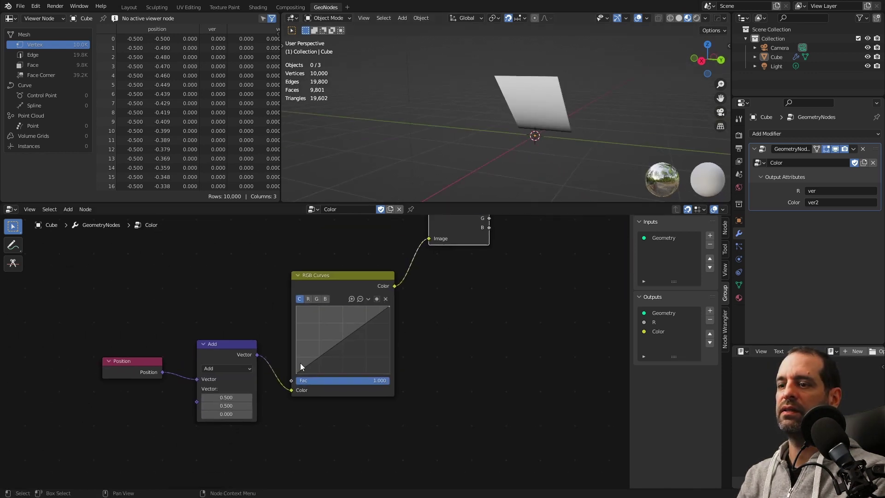
{"action": "left_click", "coordinate": [225, 352]}
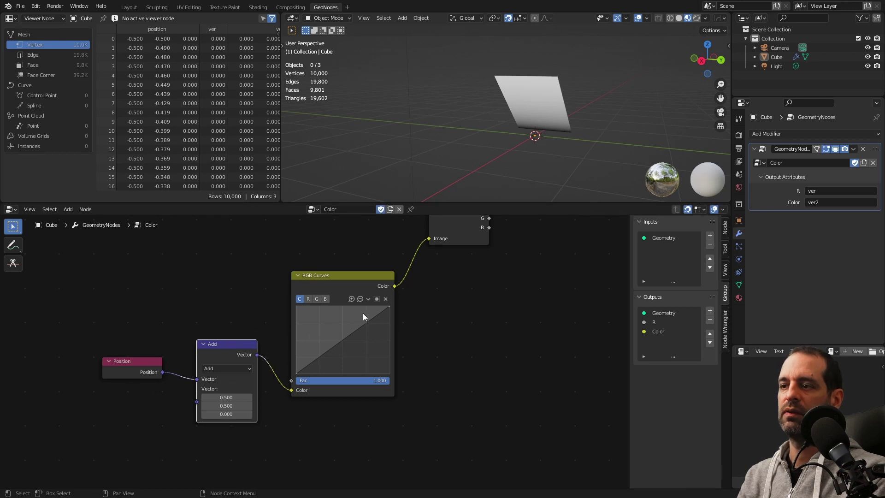
{"action": "scroll", "coordinate": [363, 314], "scroll_direction": "up", "scroll_amount": 2}
{"action": "left_click", "coordinate": [406, 275]}
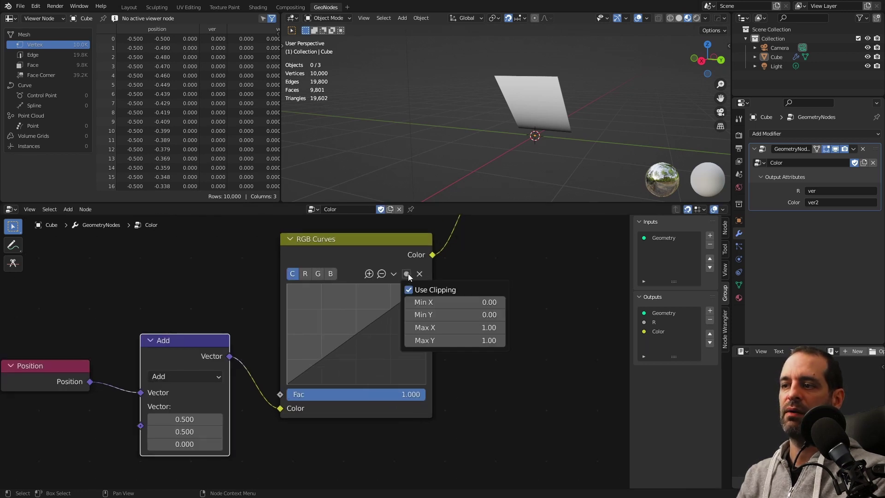
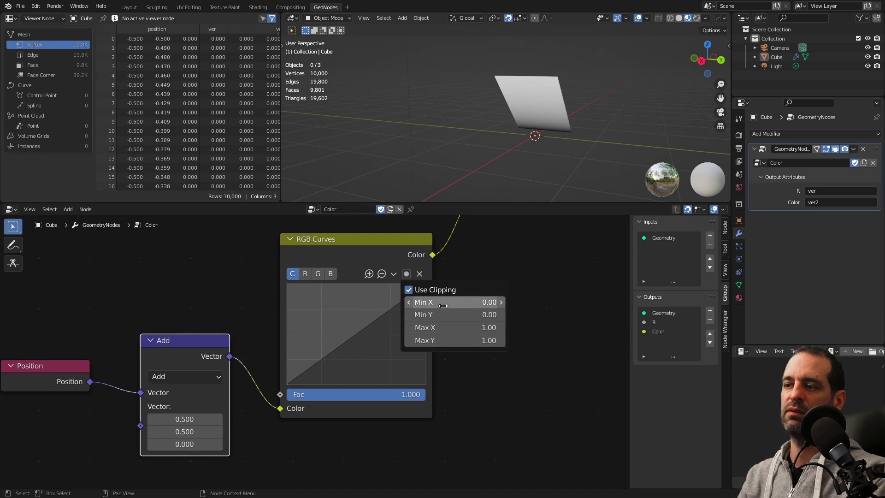
- Turn off RGB Curves clipping and set the X/Y range to Min -0.5, Max 0.5
{"action": "left_click", "coordinate": [409, 290]}
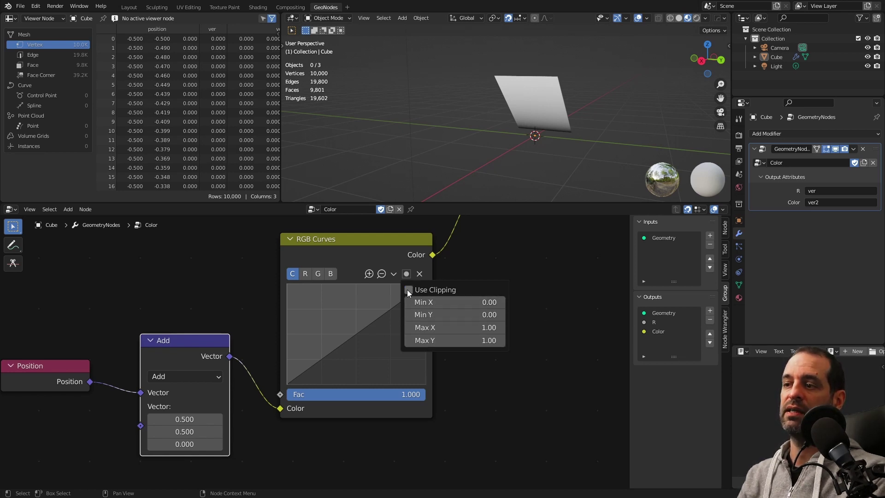
{"action": "left_click", "coordinate": [406, 274]}
{"action": "left_click_drag", "start_coordinate": [467, 314], "coordinate": [467, 302]}
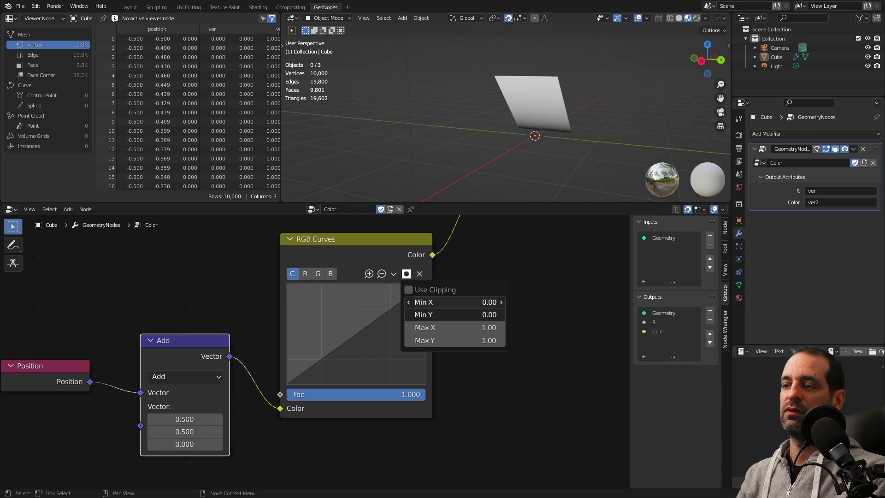
{"action": "type", "text": "-0"}
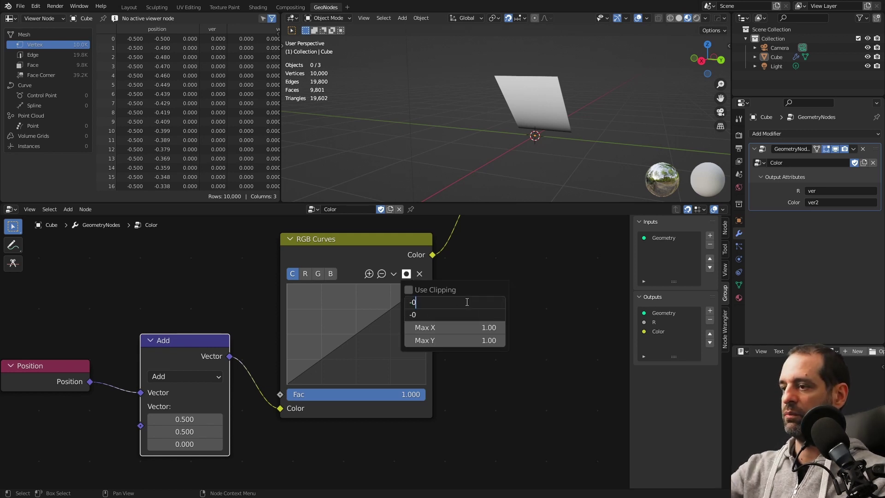
{"action": "type", "text": ".5"}
{"action": "key", "text": "Return"}
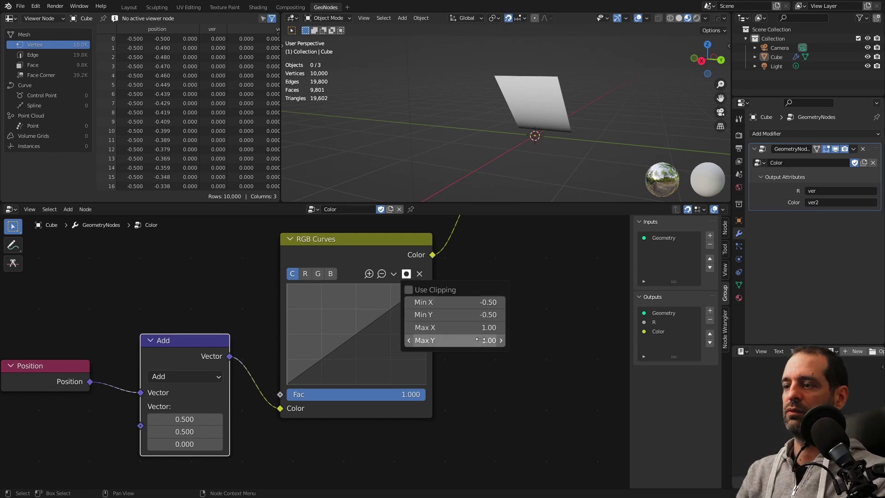
{"action": "left_click_drag", "start_coordinate": [481, 340], "coordinate": [481, 330]}
{"action": "type", "text": "0."}
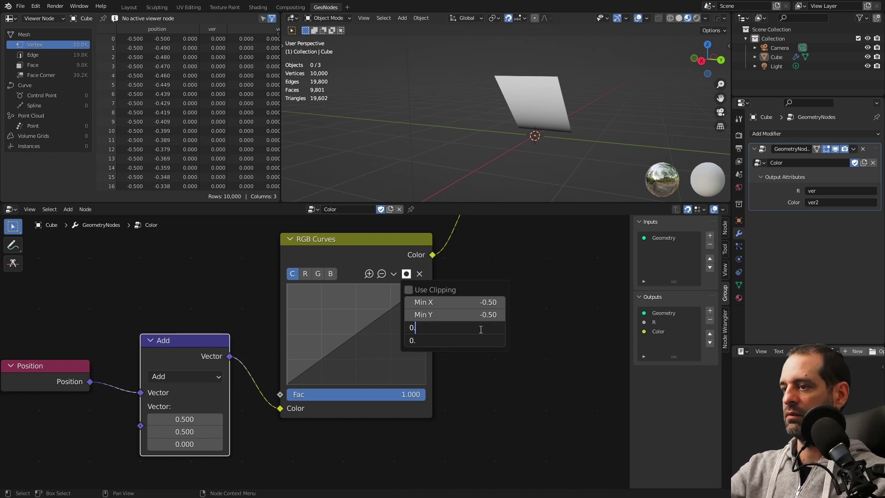
{"action": "type", "text": "5"}
{"action": "key", "text": "Return"}
{"action": "left_click", "coordinate": [392, 257]}
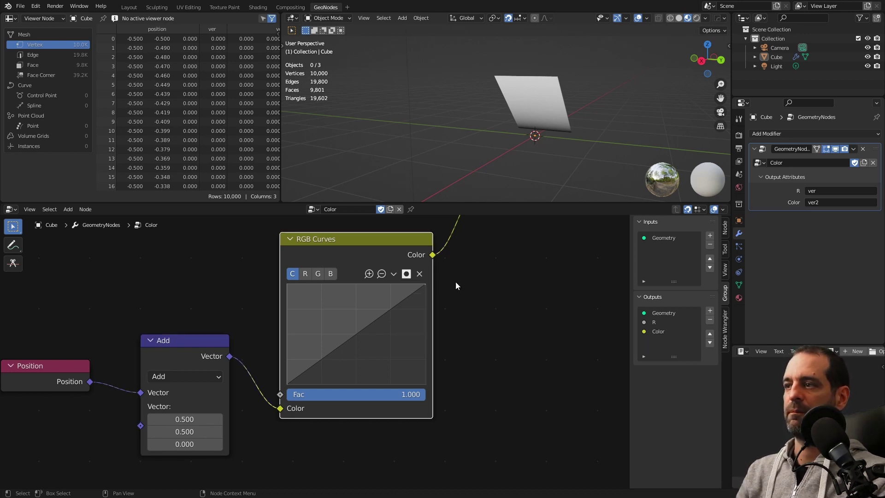
- Pull the Add node out of the chain, reset the curve graph view, and delete it
{"action": "left_click_drag", "start_coordinate": [177, 345], "coordinate": [165, 433], "text": "alt"}
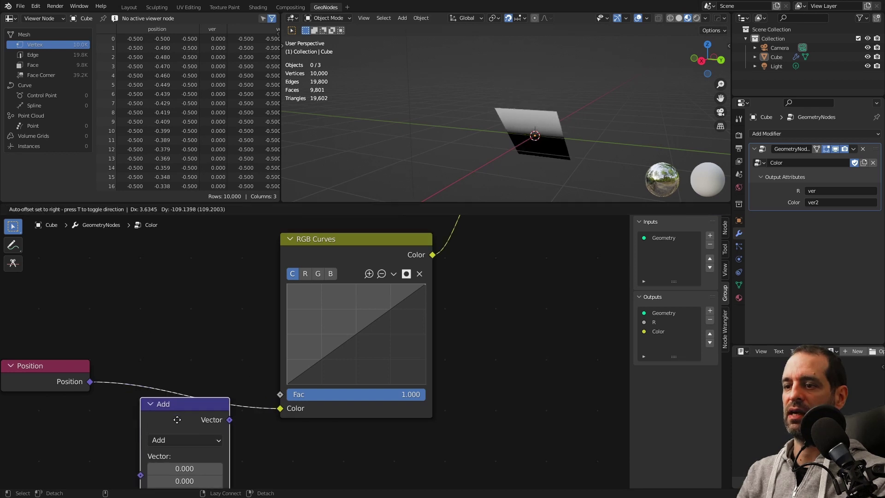
{"action": "left_click", "coordinate": [395, 275]}
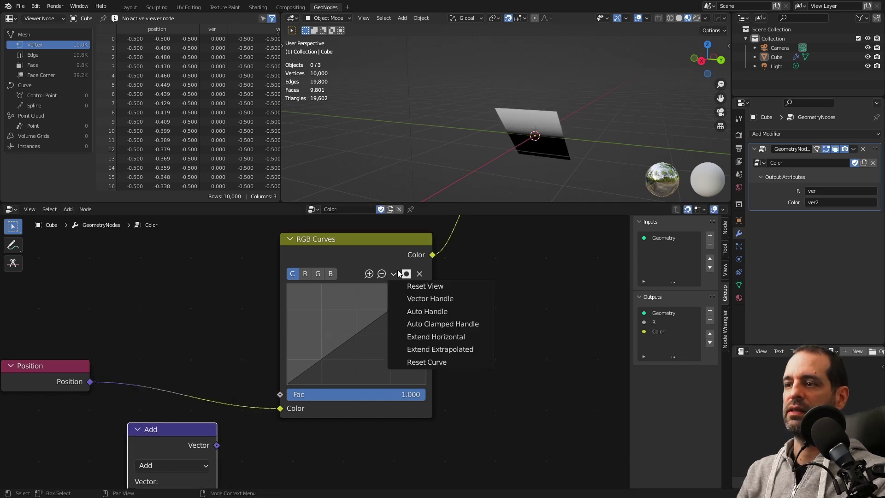
{"action": "left_click", "coordinate": [402, 279]}
{"action": "left_click", "coordinate": [394, 275]}
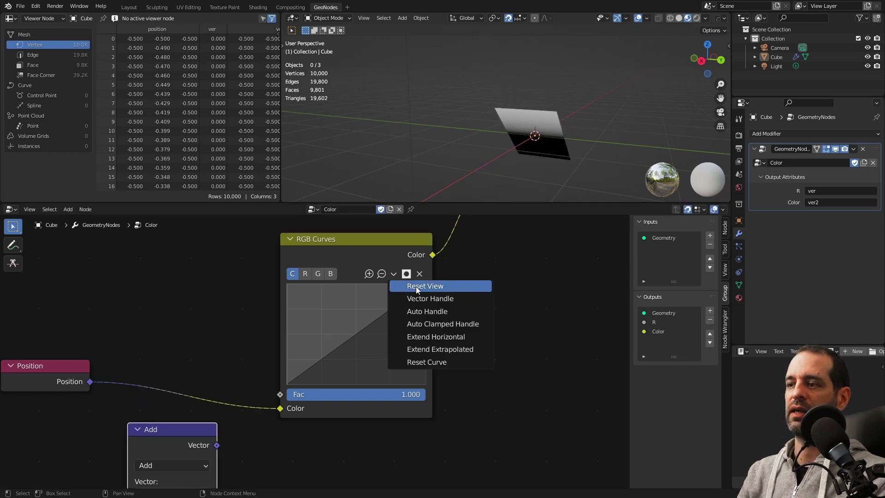
{"action": "left_click", "coordinate": [426, 287]}
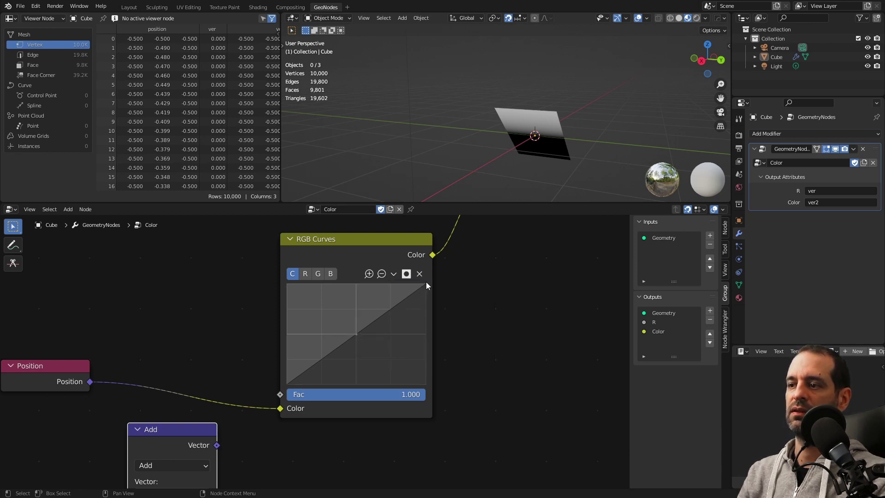
{"action": "mouse_move", "coordinate": [507, 139]}
{"action": "middle_mouse_down"}
{"action": "mouse_move", "coordinate": [555, 119]}
{"action": "mouse_move", "coordinate": [535, 139]}
{"action": "middle_mouse_up"}
{"action": "key", "text": "x"}
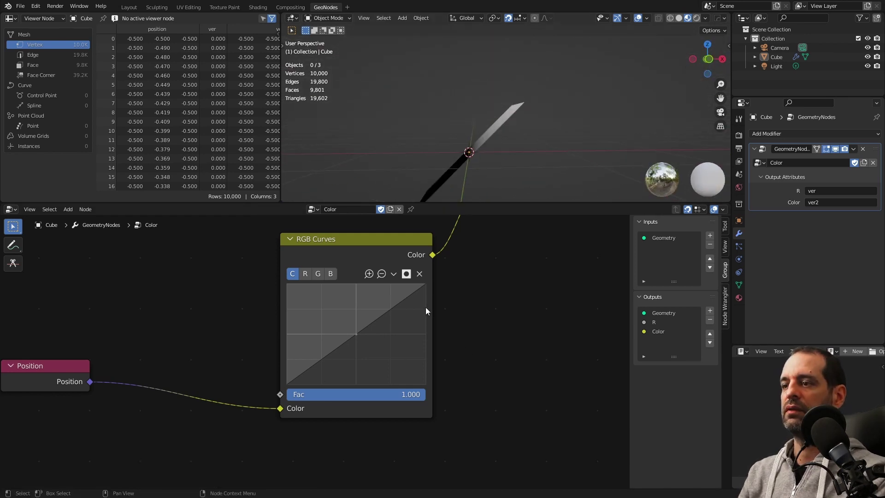
- Add a curve point and drag points to bend the RGB curve into an S-shape
{"action": "left_click", "coordinate": [393, 309]}
{"action": "left_click_drag", "start_coordinate": [327, 355], "coordinate": [327, 367]}
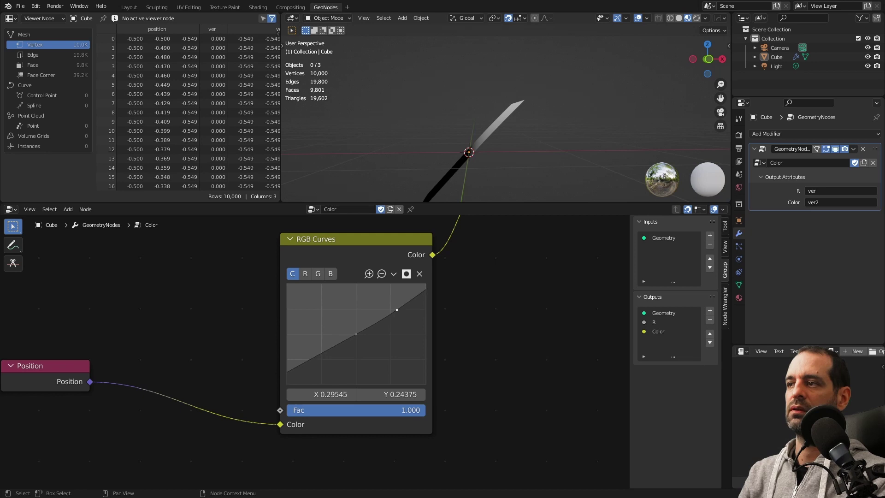
{"action": "middle_click_drag", "start_coordinate": [503, 143], "coordinate": [531, 137]}
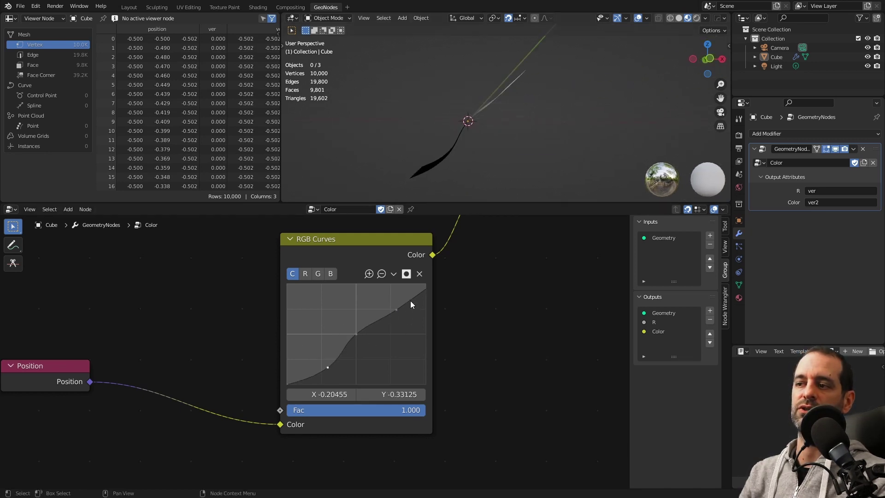
- Move the curve's top-right point past the graph edge with clipping turned off
{"action": "left_click", "coordinate": [421, 290]}
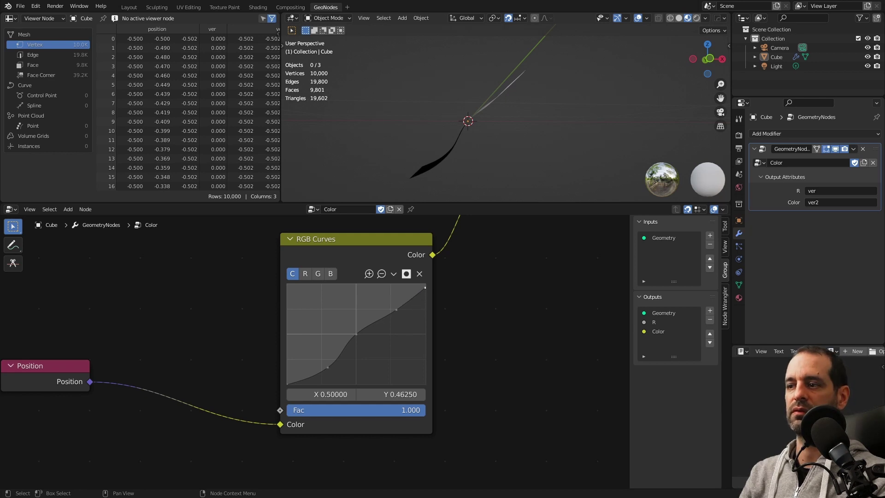
{"action": "left_click", "coordinate": [407, 273]}
{"action": "left_click", "coordinate": [410, 289]}
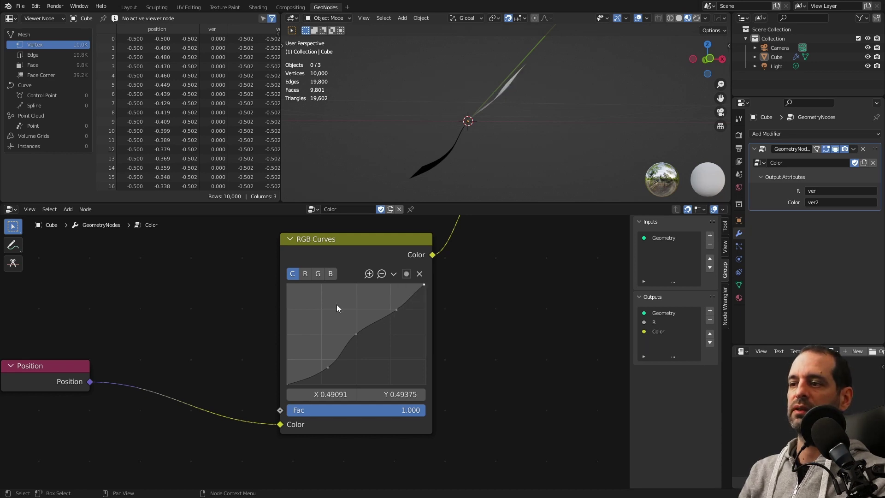
{"action": "left_click_drag", "start_coordinate": [427, 289], "coordinate": [425, 285]}
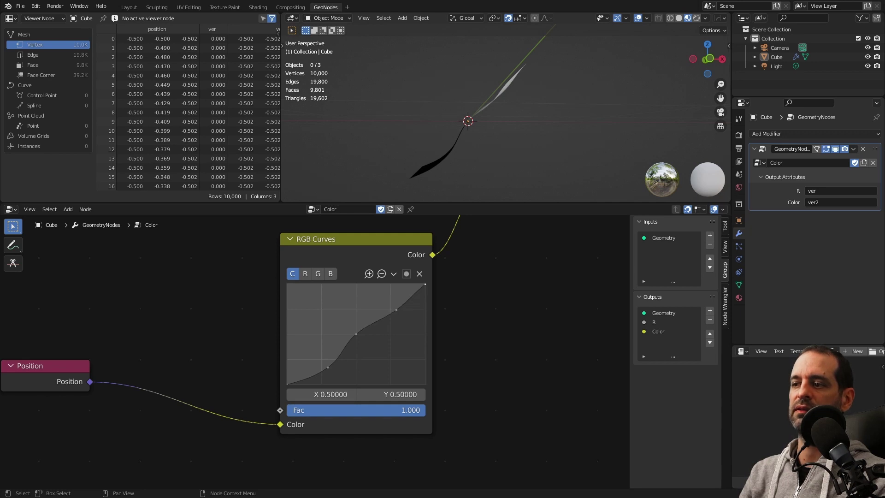
{"action": "left_click", "coordinate": [406, 273]}
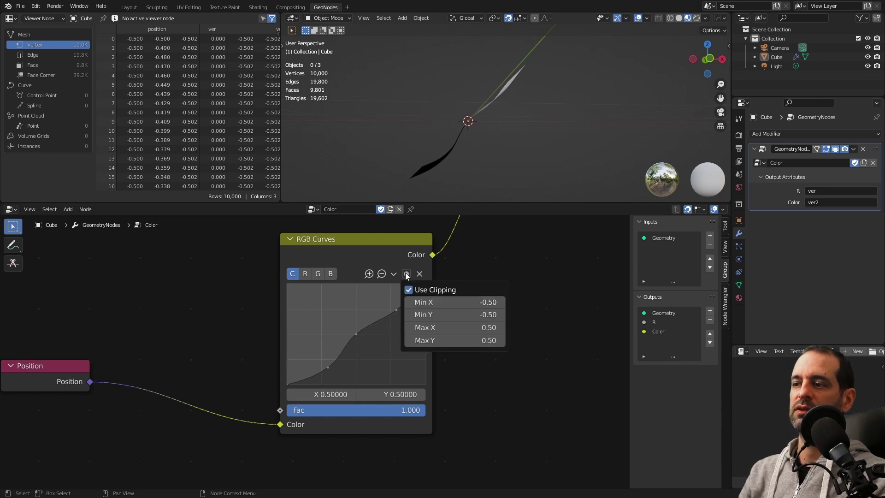
{"action": "left_click", "coordinate": [410, 290]}
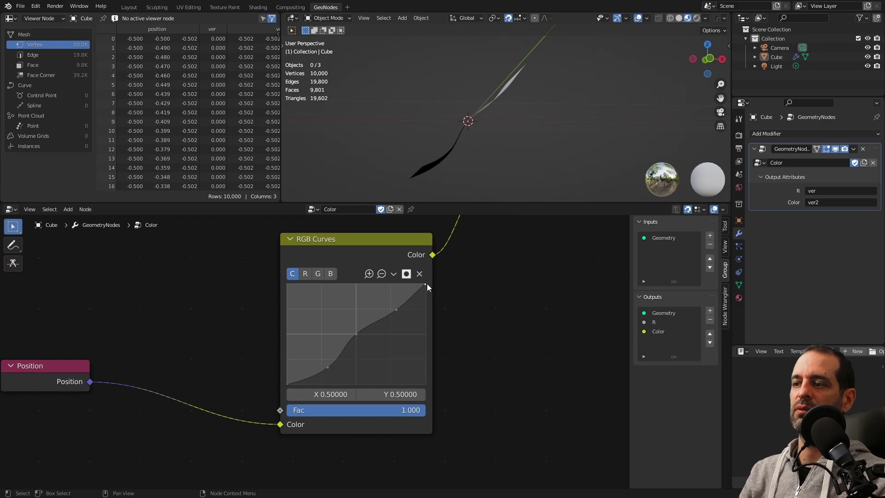
{"action": "left_click_drag", "start_coordinate": [428, 288], "coordinate": [465, 275]}
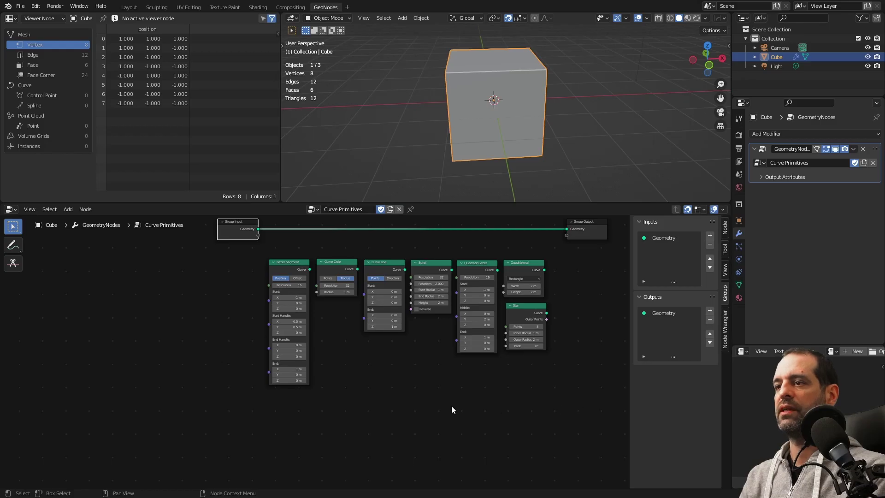
- Move the other curve primitive nodes aside to make room
{"action": "mouse_move", "coordinate": [571, 401]}
{"action": "left_mouse_down"}
{"action": "mouse_move", "coordinate": [332, 252]}
{"action": "mouse_move", "coordinate": [568, 277]}
{"action": "left_mouse_up"}
{"action": "middle_click_drag", "start_coordinate": [419, 297], "coordinate": [523, 315]}
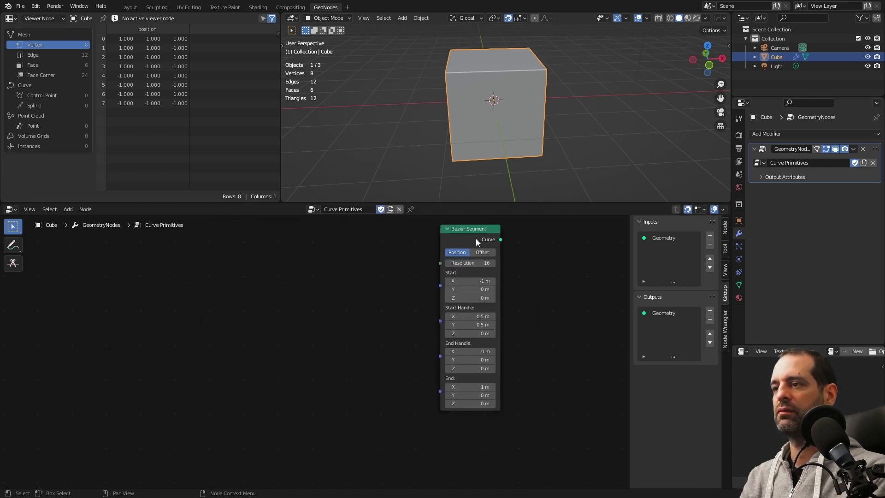
{"action": "scroll", "coordinate": [506, 267], "scroll_direction": "up", "scroll_amount": 2}
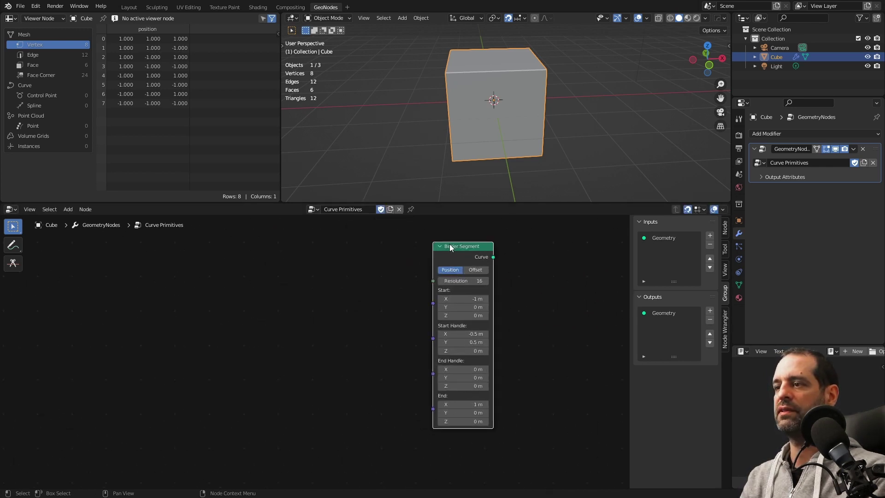
{"action": "scroll", "coordinate": [415, 291], "scroll_direction": "down", "scroll_amount": 1}
{"action": "scroll", "coordinate": [373, 330], "scroll_direction": "down", "scroll_amount": 1}
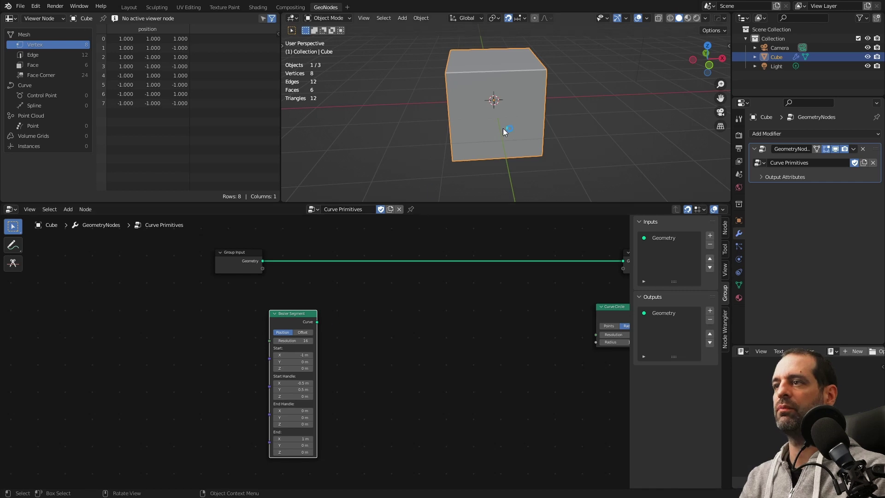
{"action": "mouse_move", "coordinate": [503, 129]}
{"action": "middle_mouse_down"}
{"action": "mouse_move", "coordinate": [582, 120]}
{"action": "mouse_move", "coordinate": [567, 105]}
{"action": "middle_mouse_up"}
{"action": "left_click", "coordinate": [567, 105]}
- Add a Bezier curve object to the scene, then hide and unhide the cube
{"action": "key", "text": "shift+a"}
{"action": "mouse_move", "coordinate": [574, 123]}
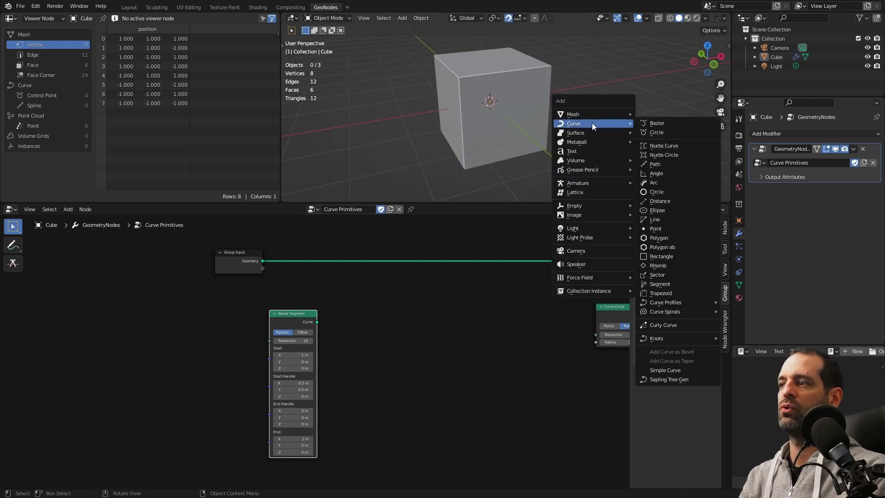
{"action": "left_click", "coordinate": [655, 125]}
{"action": "left_click", "coordinate": [523, 87]}
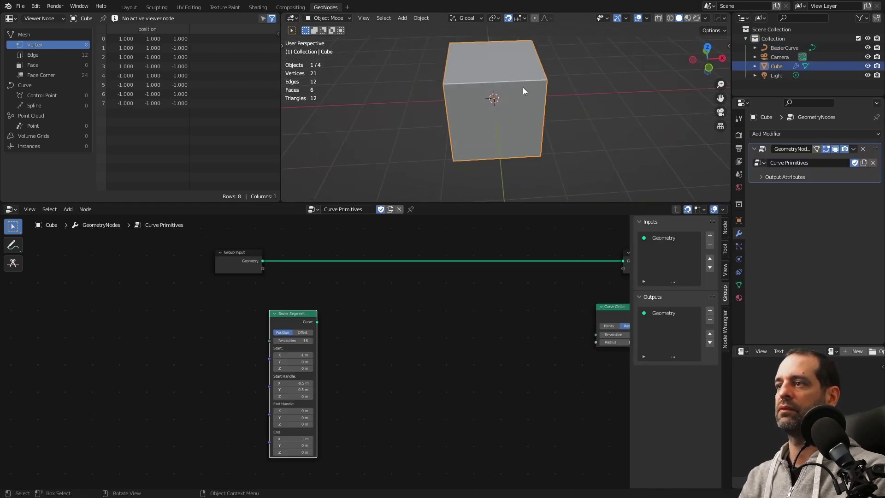
{"action": "key", "text": "h"}
{"action": "mouse_move", "coordinate": [550, 97]}
{"action": "middle_mouse_down"}
{"action": "mouse_move", "coordinate": [533, 123]}
{"action": "mouse_move", "coordinate": [516, 99]}
{"action": "middle_mouse_up"}
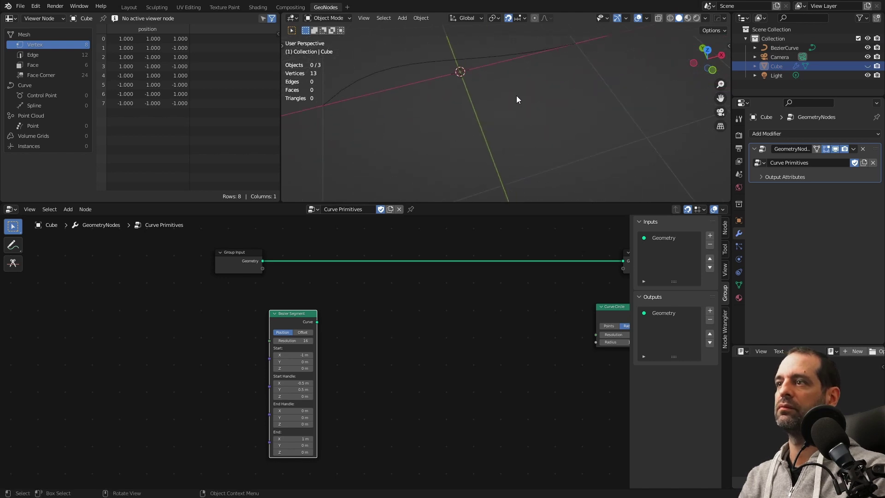
{"action": "left_click", "coordinate": [868, 70]}
- Connect the Bezier Segment node's Curve output to the Group Output and reposition the node
{"action": "scroll", "coordinate": [316, 329], "scroll_direction": "down", "scroll_amount": 2}
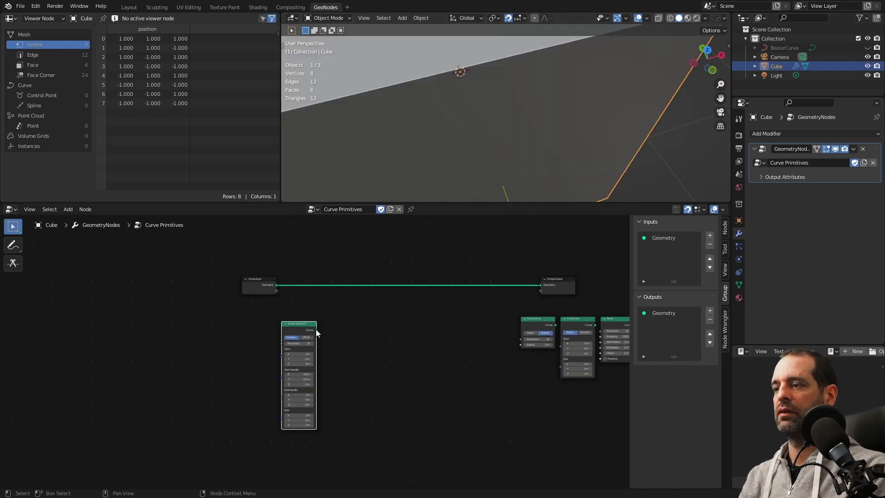
{"action": "left_click_drag", "start_coordinate": [316, 329], "coordinate": [541, 284]}
{"action": "middle_click_drag", "start_coordinate": [513, 141], "coordinate": [499, 66]}
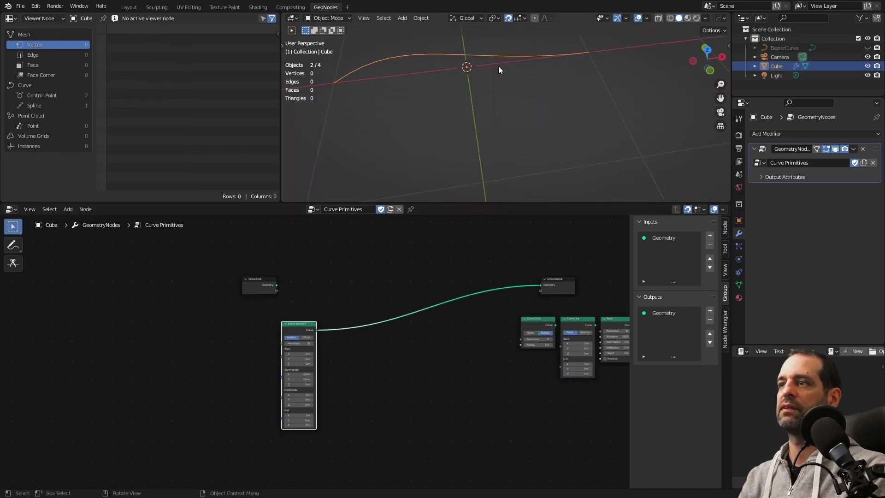
{"action": "left_click_drag", "start_coordinate": [302, 333], "coordinate": [342, 288]}
{"action": "scroll", "coordinate": [403, 281], "scroll_direction": "up", "scroll_amount": 2}
{"action": "middle_click_drag", "start_coordinate": [403, 281], "coordinate": [378, 289]}
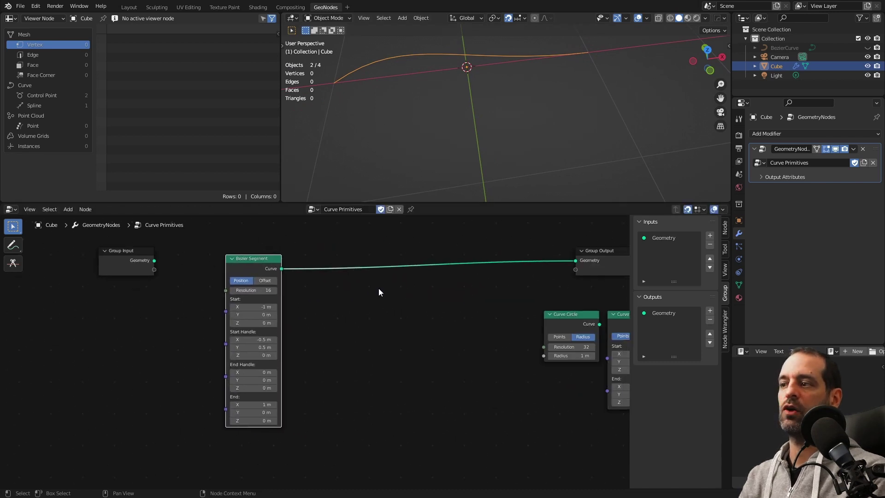
{"action": "scroll", "coordinate": [355, 294], "scroll_direction": "up", "scroll_amount": 1}
{"action": "scroll", "coordinate": [349, 317], "scroll_direction": "down", "scroll_amount": 2}
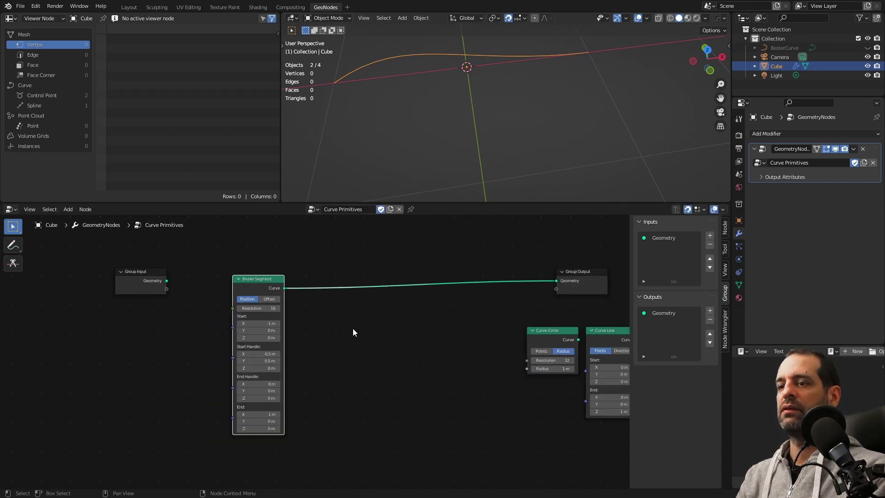
{"action": "scroll", "coordinate": [353, 329], "scroll_direction": "up", "scroll_amount": 3}
{"action": "scroll", "coordinate": [358, 291], "scroll_direction": "down", "scroll_amount": 2}
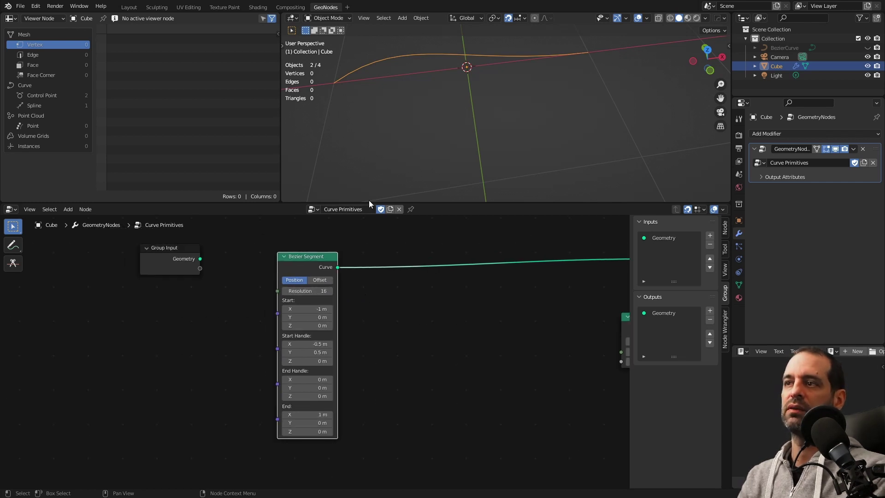
- Set the Bezier Segment resolution to 6, then raise it to 21
{"action": "middle_click_drag", "start_coordinate": [396, 84], "coordinate": [443, 112], "text": "shift"}
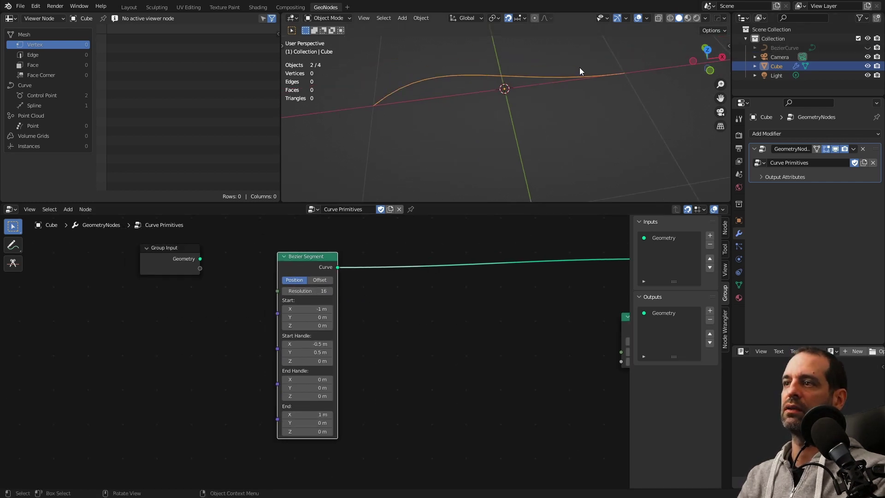
{"action": "mouse_move", "coordinate": [579, 67]}
{"action": "middle_mouse_down"}
{"action": "mouse_move", "coordinate": [536, 93]}
{"action": "mouse_move", "coordinate": [502, 98]}
{"action": "middle_mouse_up"}
{"action": "left_click", "coordinate": [320, 291]}
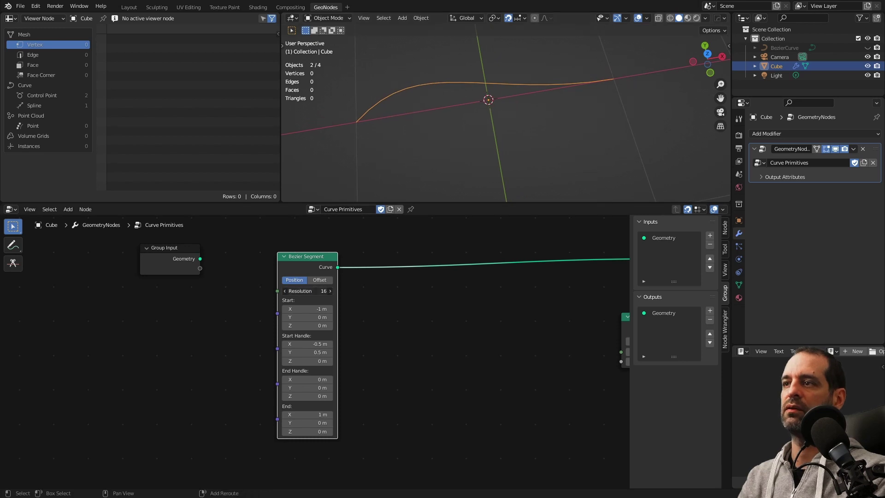
{"action": "type", "text": "6"}
{"action": "key", "text": "Return"}
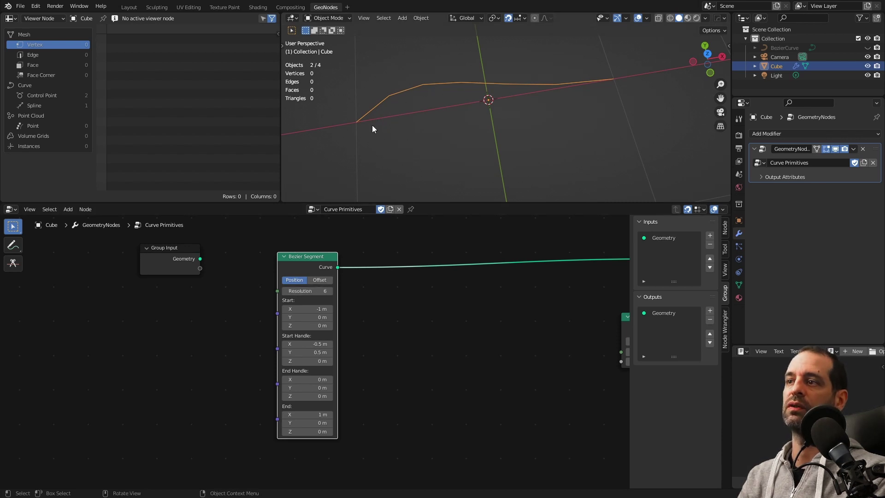
{"action": "left_click_drag", "start_coordinate": [323, 291], "coordinate": [351, 291]}
{"action": "middle_click_drag", "start_coordinate": [516, 124], "coordinate": [443, 120]}
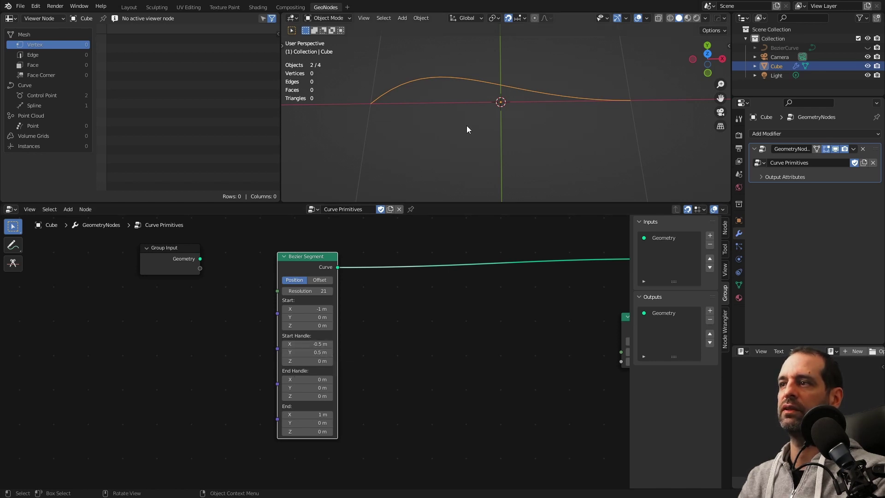
- Raise the End Handle Y to 0.99 m and rearrange the node graph
{"action": "mouse_move", "coordinate": [467, 126]}
{"action": "middle_mouse_down"}
{"action": "mouse_move", "coordinate": [429, 98]}
{"action": "mouse_move", "coordinate": [428, 134]}
{"action": "middle_mouse_up"}
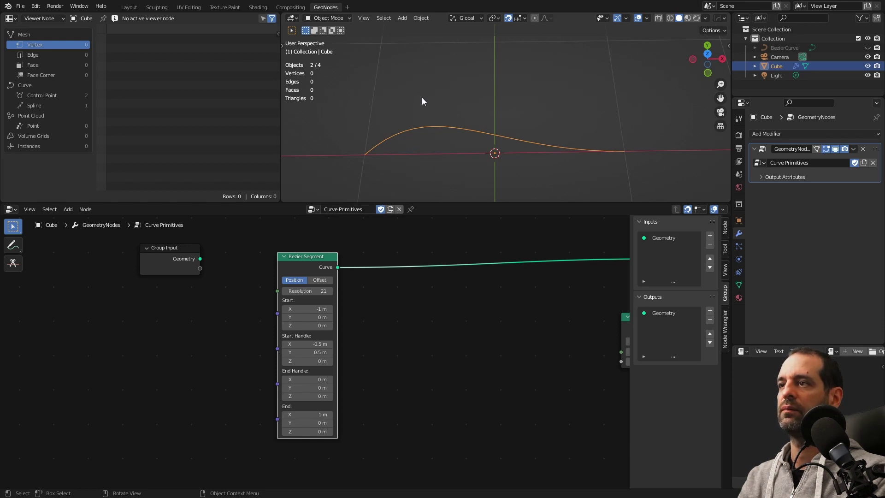
{"action": "middle_click_drag", "start_coordinate": [532, 178], "coordinate": [435, 162]}
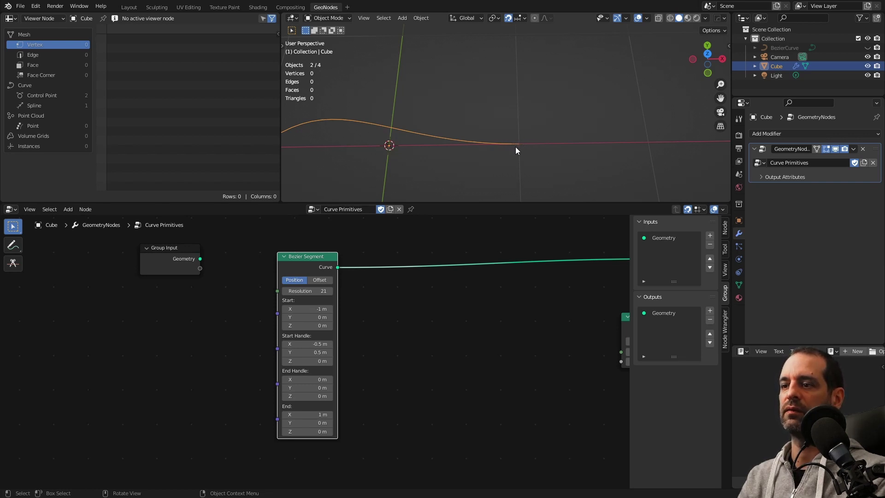
{"action": "middle_click_drag", "start_coordinate": [515, 147], "coordinate": [461, 129]}
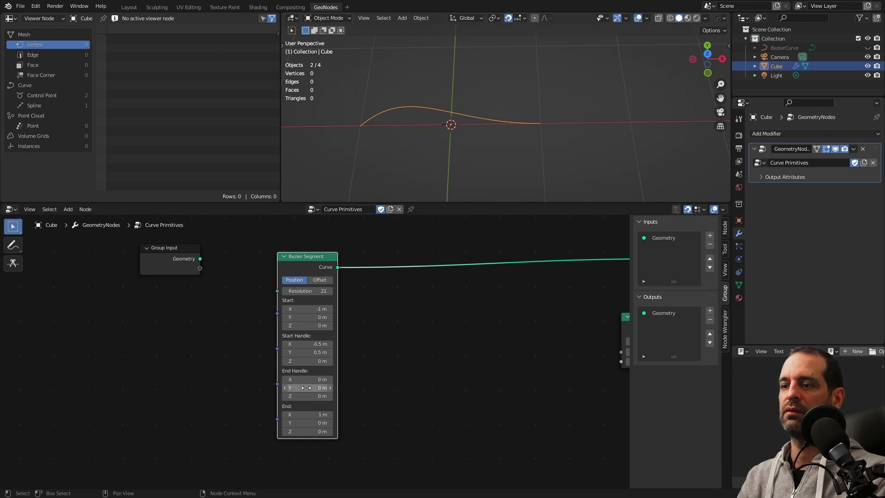
{"action": "left_click_drag", "start_coordinate": [307, 388], "coordinate": [480, 79]}
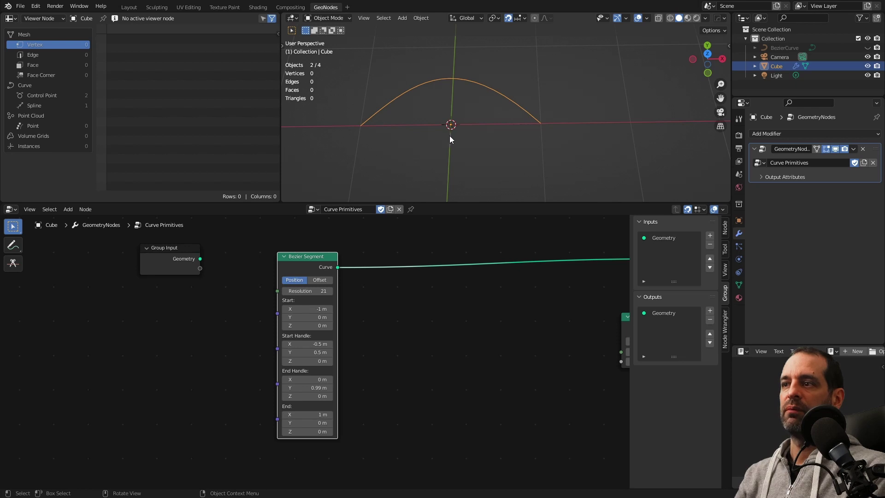
{"action": "middle_click_drag", "start_coordinate": [221, 331], "coordinate": [292, 330]}
{"action": "left_click_drag", "start_coordinate": [348, 313], "coordinate": [318, 308]}
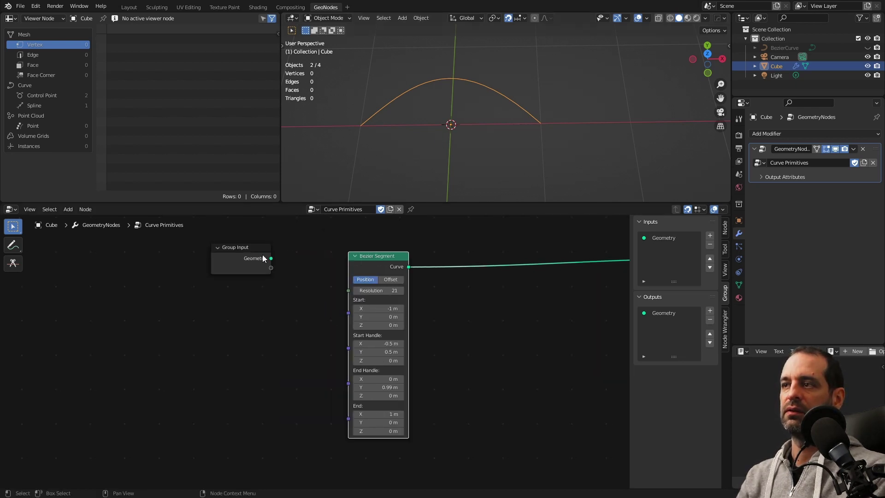
{"action": "left_click_drag", "start_coordinate": [263, 258], "coordinate": [254, 258]}
{"action": "key", "text": "shift+a"}
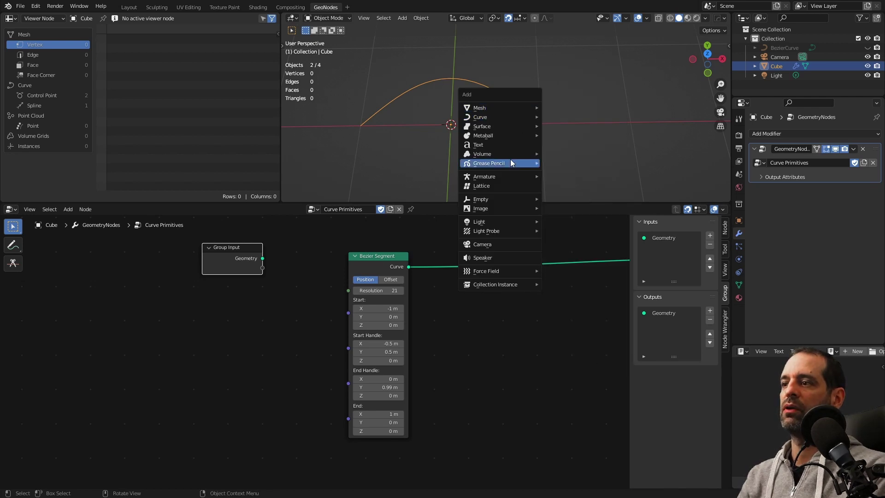
- Add a Plain Axes empty at the origin and try an Object Info node in the Cube's tree
{"action": "mouse_move", "coordinate": [481, 199]}
{"action": "left_click", "coordinate": [562, 201]}
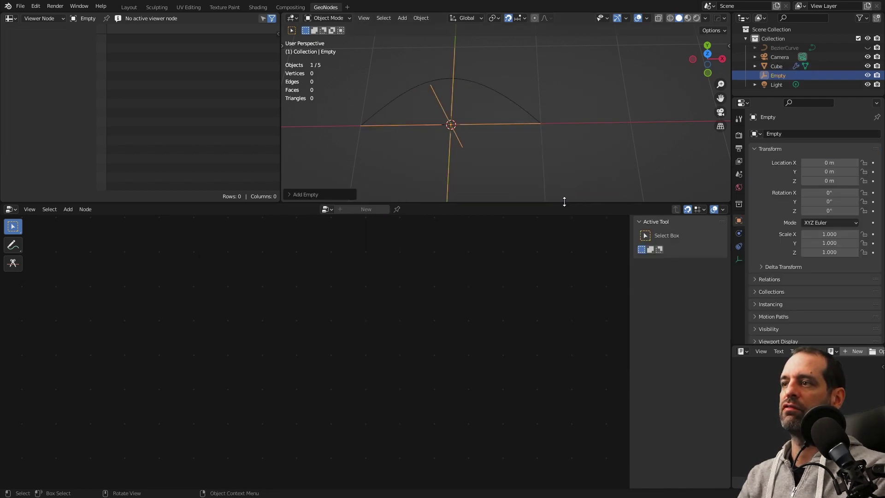
{"action": "left_click", "coordinate": [488, 84], "text": "shift"}
{"action": "left_click", "coordinate": [248, 344]}
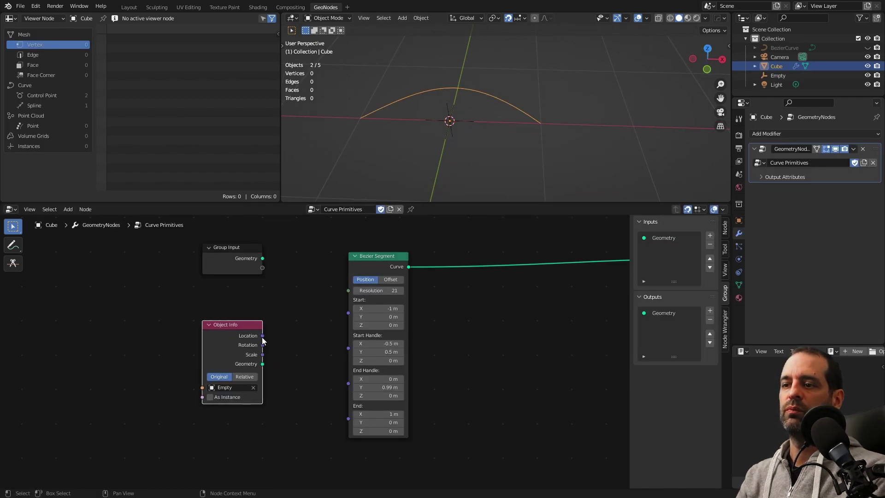
{"action": "left_click_drag", "start_coordinate": [262, 338], "coordinate": [285, 304]}
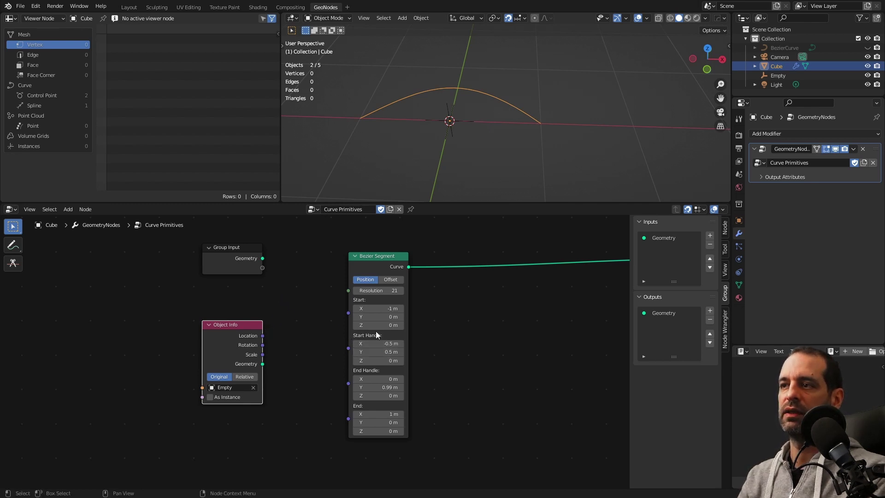
- Select the Empty, start moving it, then cancel and undo
{"action": "middle_click_drag", "start_coordinate": [364, 124], "coordinate": [456, 92]}
{"action": "left_click", "coordinate": [461, 88]}
{"action": "key", "text": "g"}
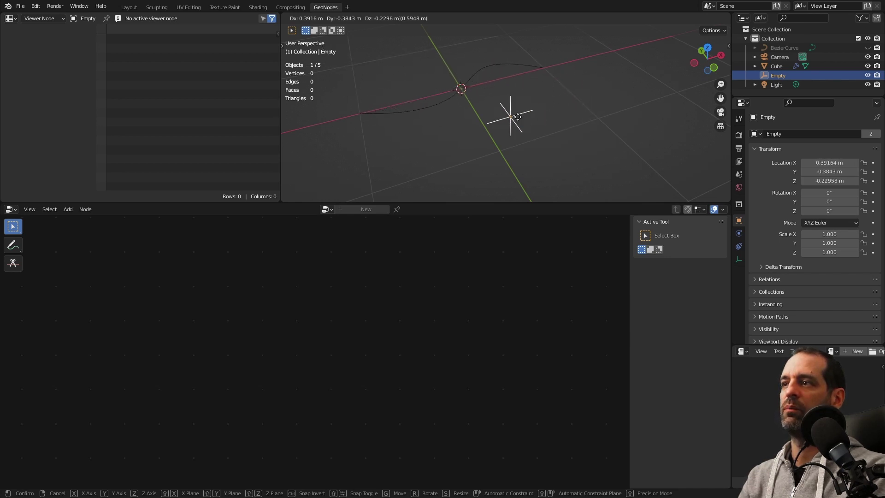
{"action": "key", "text": "Escape"}
{"action": "key", "text": "ctrl+z"}
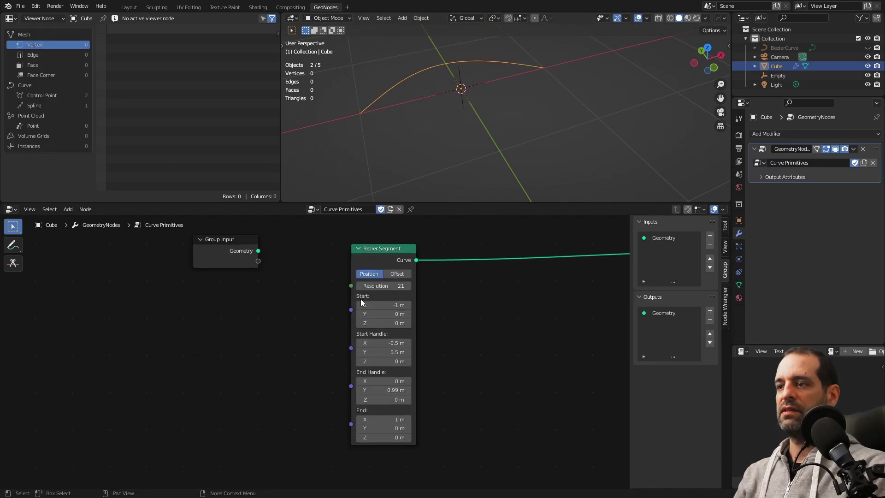
- Switch the Bezier Segment to Offset handles and zero Start Handle X and Y
{"action": "left_click", "coordinate": [397, 274]}
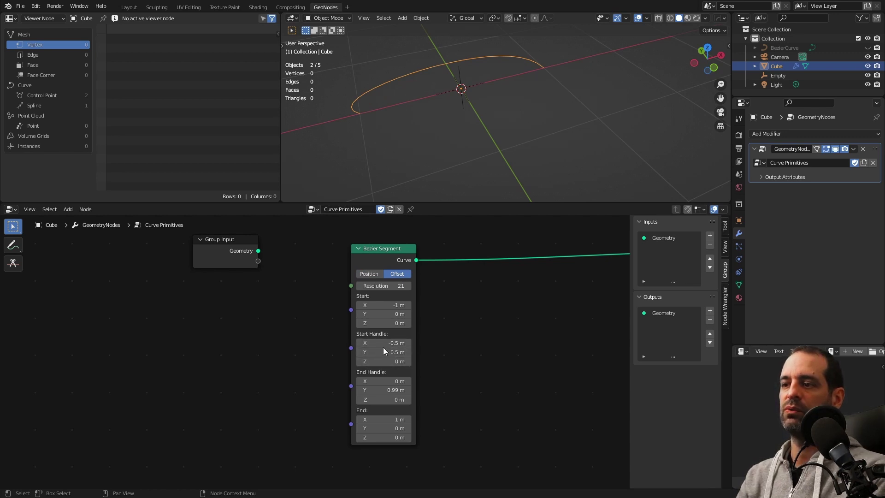
{"action": "middle_click_drag", "start_coordinate": [457, 120], "coordinate": [470, 137]}
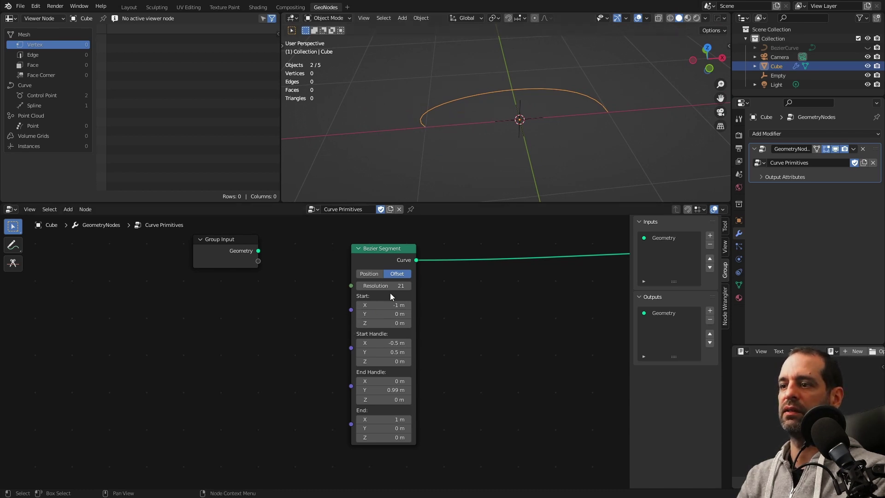
{"action": "left_click", "coordinate": [391, 343]}
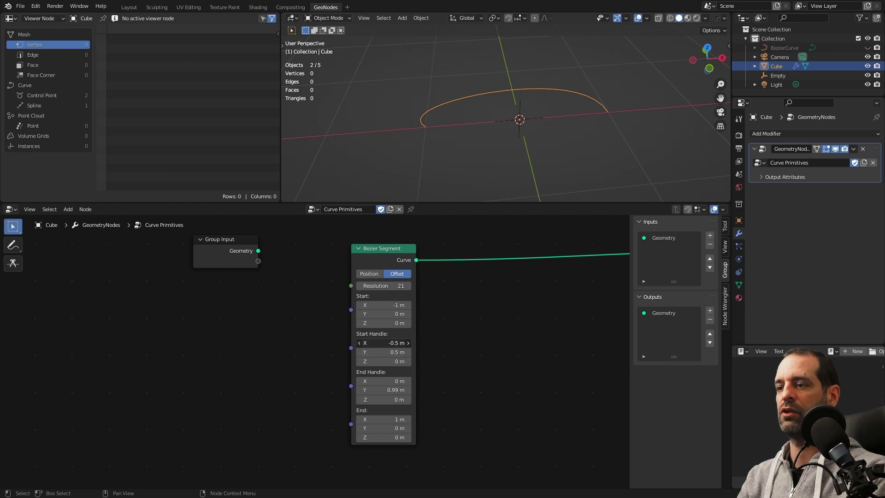
{"action": "type", "text": "-0.3"}
{"action": "key", "text": "Return"}
{"action": "left_click_drag", "start_coordinate": [389, 351], "coordinate": [389, 343]}
{"action": "type", "text": "0"}
{"action": "key", "text": "Return"}
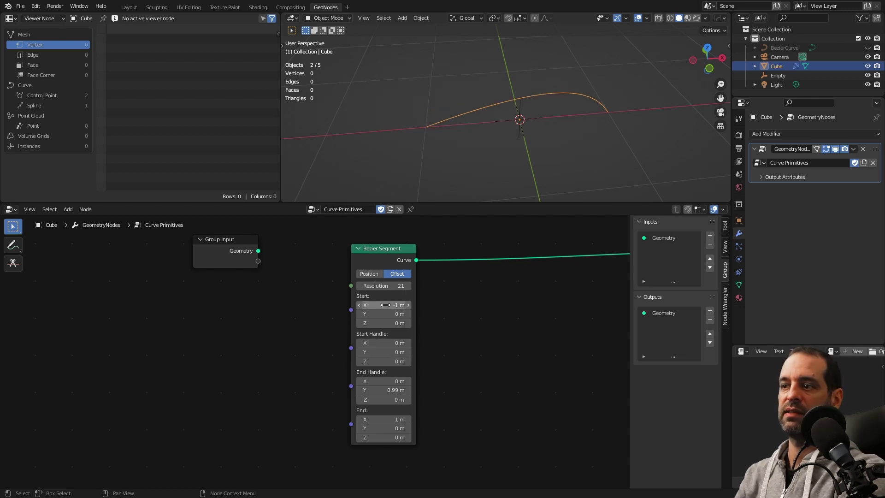
- Set Start Handle Y to 0.5 m and view the rounded arch front-on
{"action": "left_click", "coordinate": [379, 351]}
{"action": "type", "text": "0.5"}
{"action": "key", "text": "Return"}
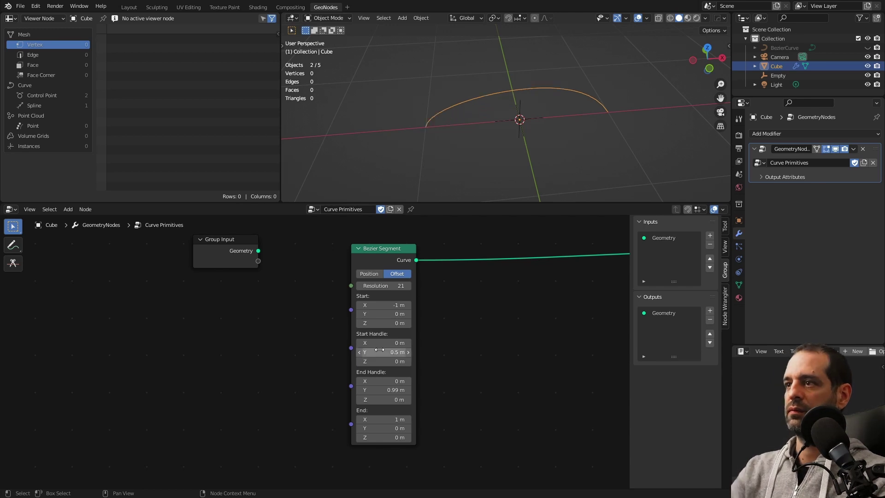
{"action": "middle_click_drag", "start_coordinate": [452, 107], "coordinate": [496, 124]}
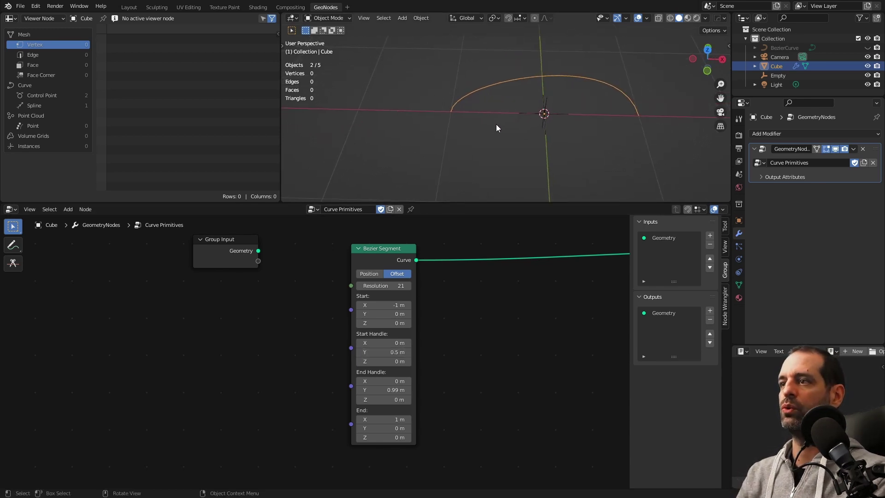
{"action": "scroll", "coordinate": [494, 117], "scroll_direction": "up", "scroll_amount": 2}
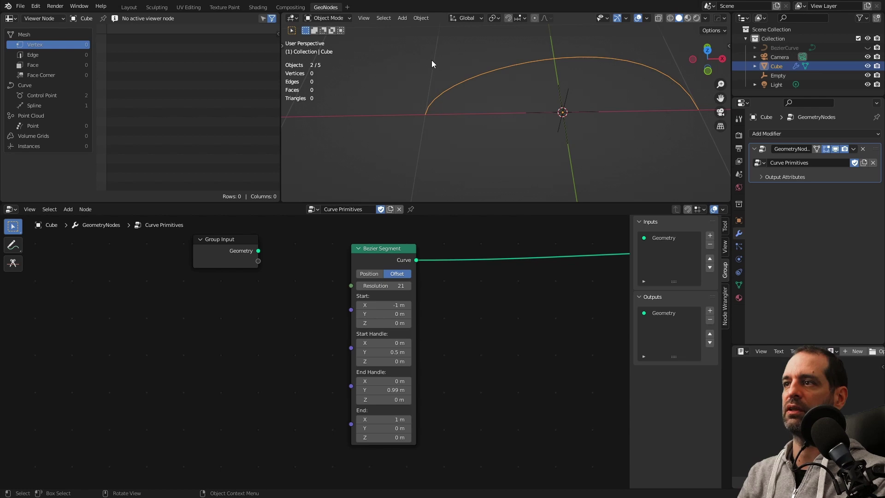
{"action": "scroll", "coordinate": [441, 311], "scroll_direction": "down", "scroll_amount": 2}
- Nudge the Curve Circle radius down, switch it to Points mode, and frame all nodes
{"action": "mouse_move", "coordinate": [513, 292]}
{"action": "middle_mouse_down"}
{"action": "mouse_move", "coordinate": [419, 297]}
{"action": "mouse_move", "coordinate": [273, 267]}
{"action": "middle_mouse_up"}
{"action": "scroll", "coordinate": [304, 281], "scroll_direction": "up", "scroll_amount": 1}
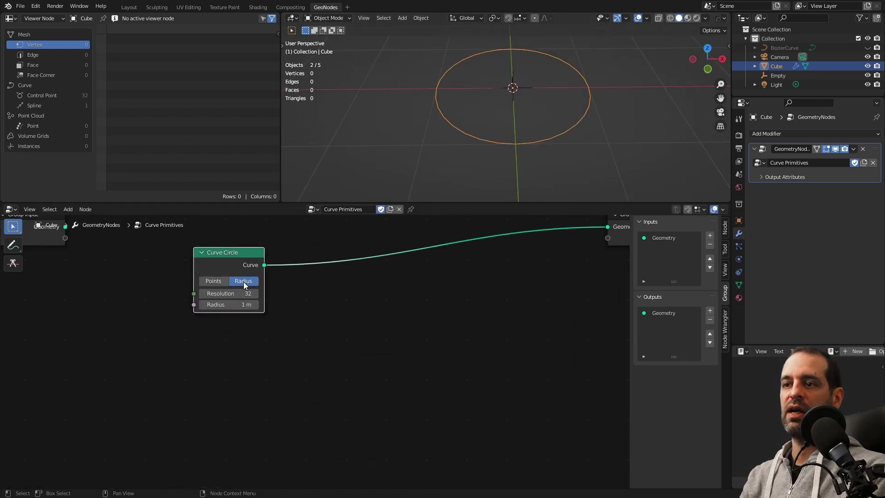
{"action": "left_click_drag", "start_coordinate": [233, 305], "coordinate": [220, 304]}
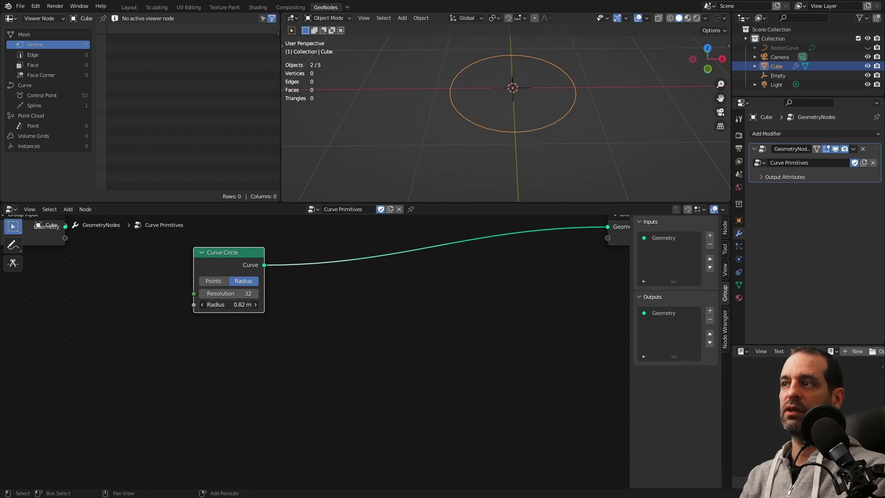
{"action": "left_click", "coordinate": [221, 281]}
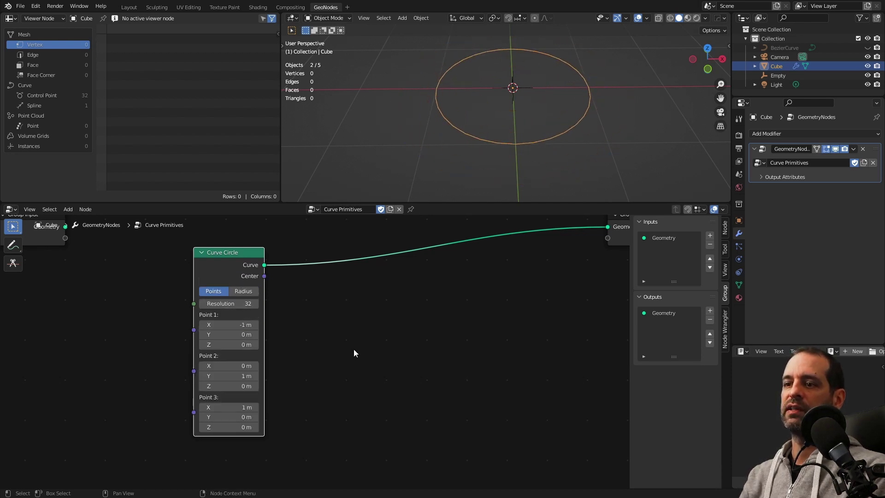
{"action": "key", "text": "Home"}
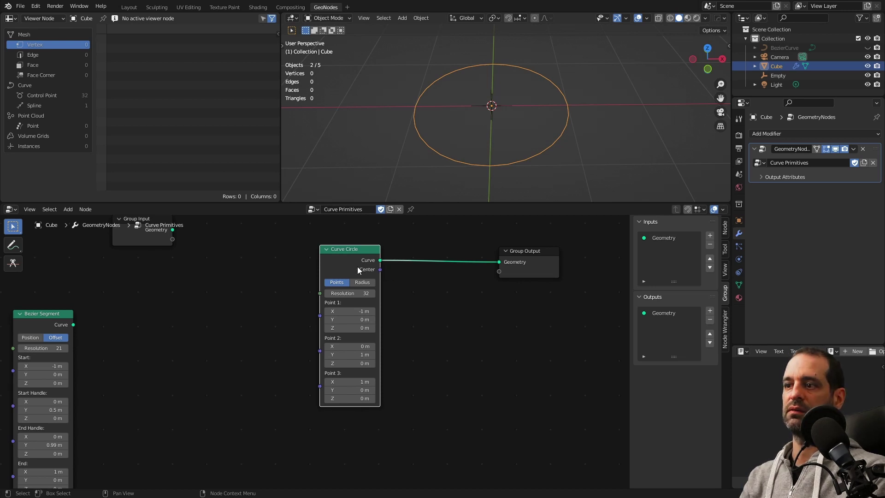
- Move the Curve Circle node left and lower its resolution to 25
{"action": "left_click_drag", "start_coordinate": [360, 271], "coordinate": [311, 283]}
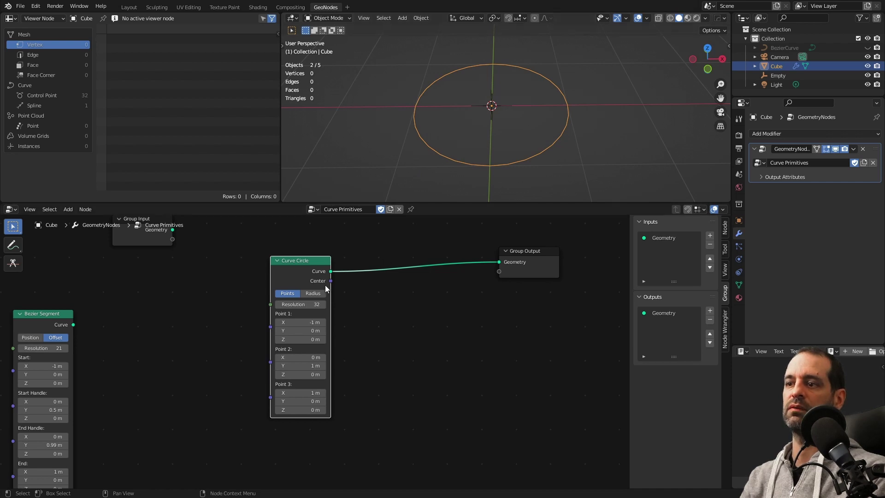
{"action": "left_click_drag", "start_coordinate": [331, 281], "coordinate": [400, 335]}
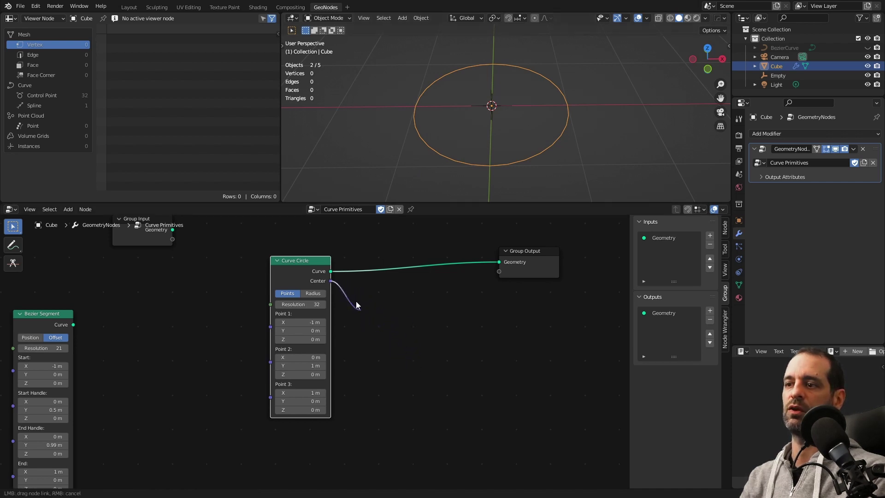
{"action": "left_click_drag", "start_coordinate": [357, 304], "coordinate": [420, 355]}
{"action": "middle_click_drag", "start_coordinate": [421, 355], "coordinate": [483, 346]}
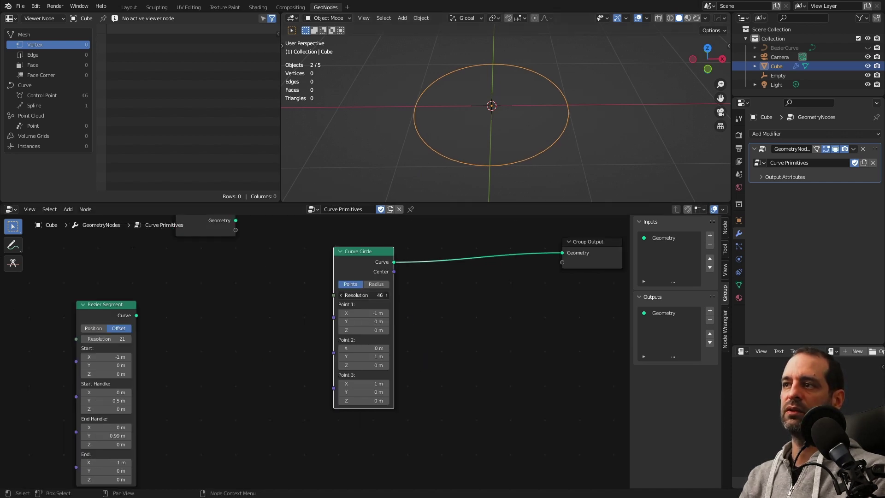
{"action": "left_click_drag", "start_coordinate": [365, 296], "coordinate": [351, 295]}
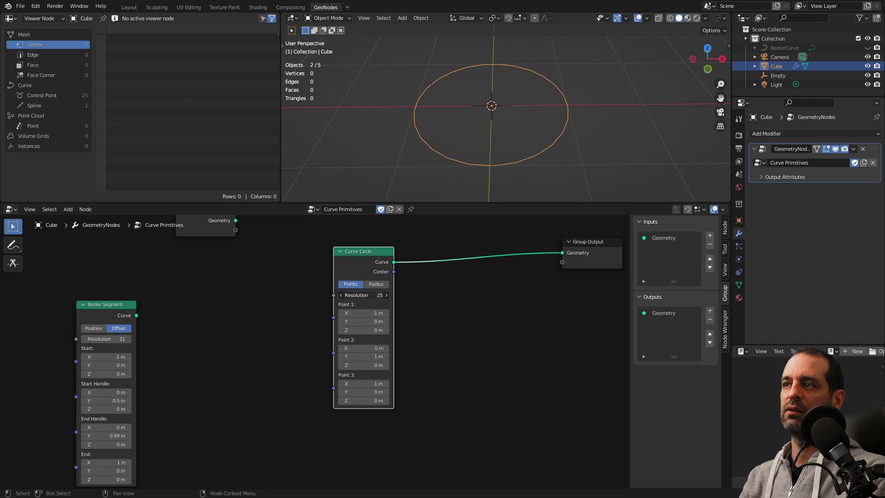
- Set the Curve Circle resolution to 3, 4, then 10, then raise it to 36
{"action": "left_click", "coordinate": [377, 295]}
{"action": "type", "text": "3"}
{"action": "key", "text": "Return"}
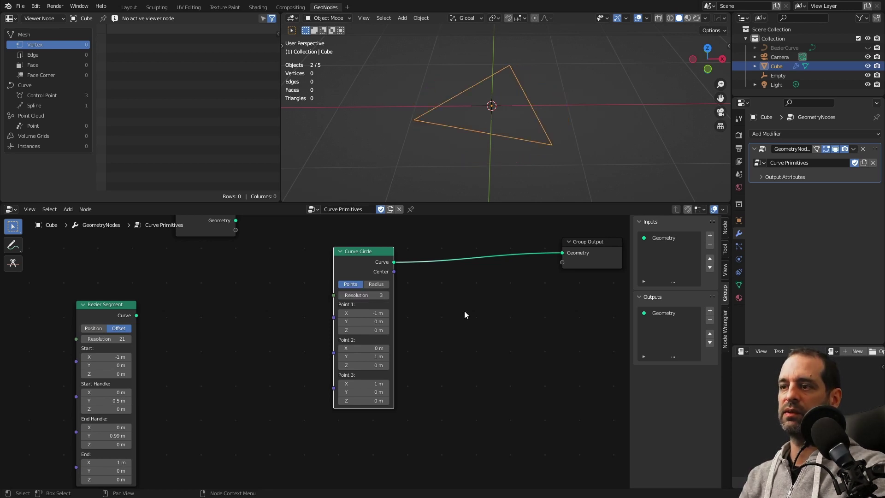
{"action": "left_click", "coordinate": [379, 295]}
{"action": "type", "text": "4"}
{"action": "key", "text": "Return"}
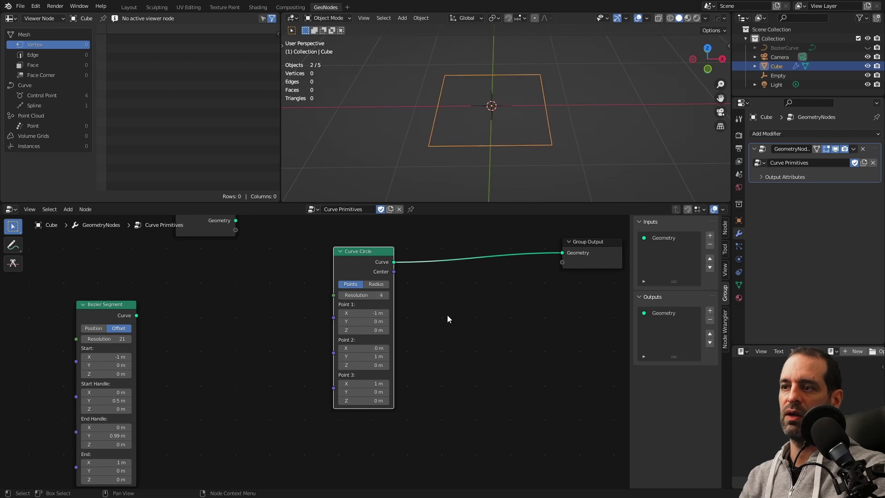
{"action": "left_click", "coordinate": [379, 295]}
{"action": "type", "text": "10"}
{"action": "key", "text": "Return"}
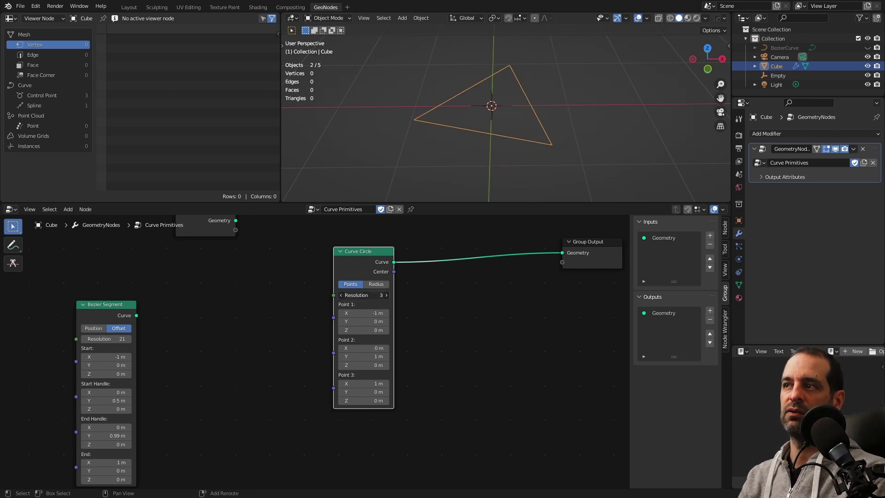
{"action": "mouse_move", "coordinate": [364, 295]}
{"action": "left_mouse_down"}
{"action": "mouse_move", "coordinate": [293, 331]}
{"action": "mouse_move", "coordinate": [270, 291]}
{"action": "left_mouse_up"}
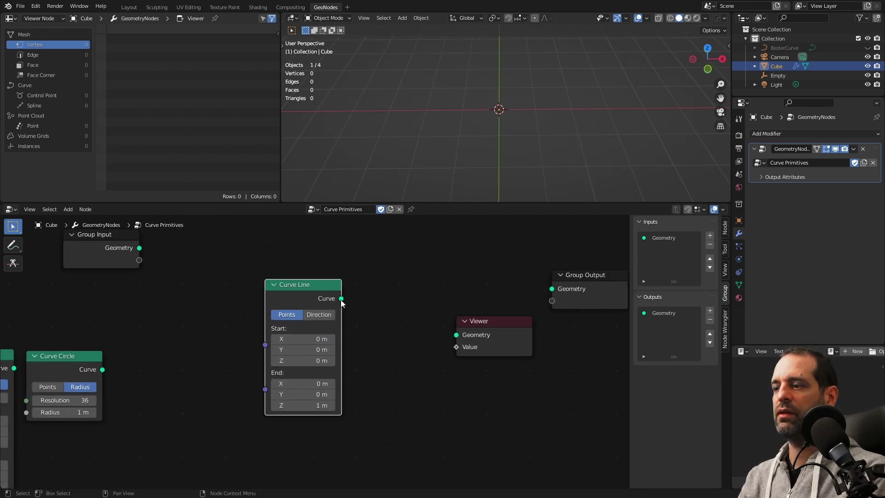
- Connect the Curve Line output to the Group Output Geometry and orbit around the line
{"action": "left_click_drag", "start_coordinate": [341, 299], "coordinate": [551, 289]}
{"action": "scroll", "coordinate": [427, 334], "scroll_direction": "down", "scroll_amount": 2}
{"action": "scroll", "coordinate": [399, 352], "scroll_direction": "up", "scroll_amount": 3}
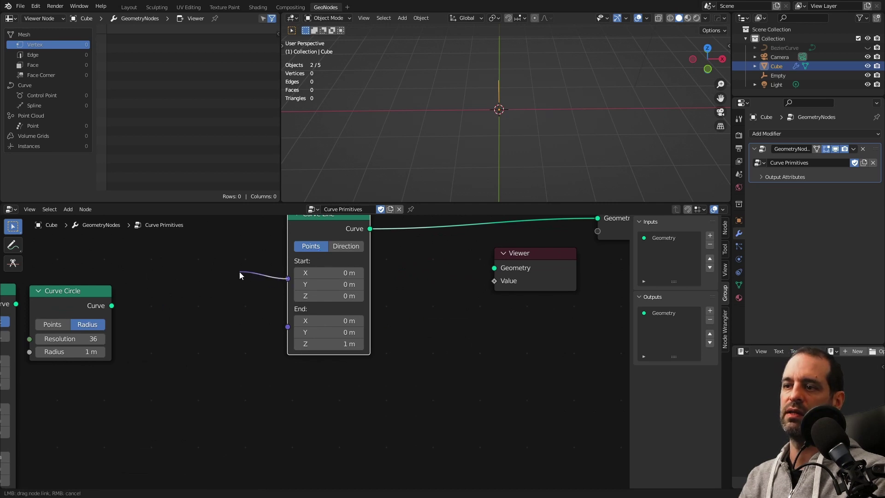
{"action": "middle_click_drag", "start_coordinate": [281, 277], "coordinate": [292, 328]}
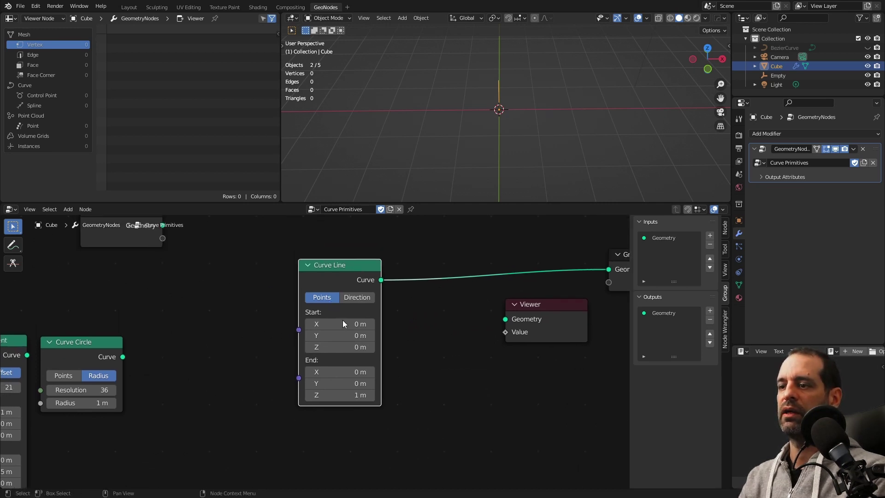
{"action": "mouse_move", "coordinate": [539, 81]}
{"action": "middle_mouse_down"}
{"action": "mouse_move", "coordinate": [561, 64]}
{"action": "mouse_move", "coordinate": [542, 72]}
{"action": "middle_mouse_up"}
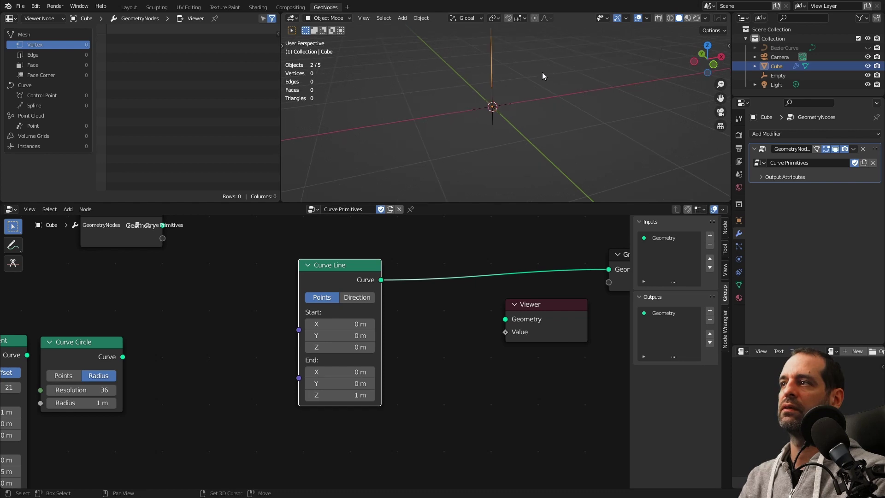
{"action": "scroll", "coordinate": [334, 369], "scroll_direction": "down", "scroll_amount": 1}
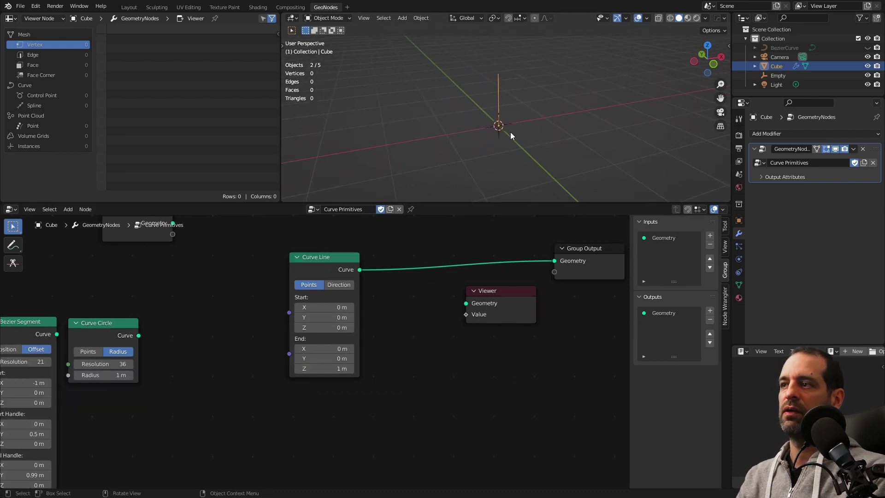
{"action": "mouse_move", "coordinate": [510, 132]}
{"action": "middle_mouse_down"}
{"action": "mouse_move", "coordinate": [513, 146]}
{"action": "mouse_move", "coordinate": [492, 55]}
{"action": "middle_mouse_up"}
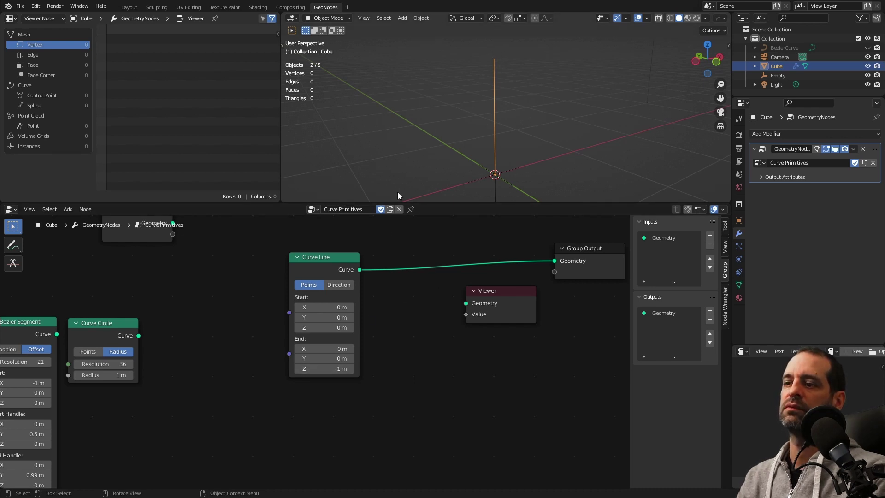
- Switch Curve Line to Direction mode with direction (0, 0, 1) and length 1 m
{"action": "left_click", "coordinate": [342, 285]}
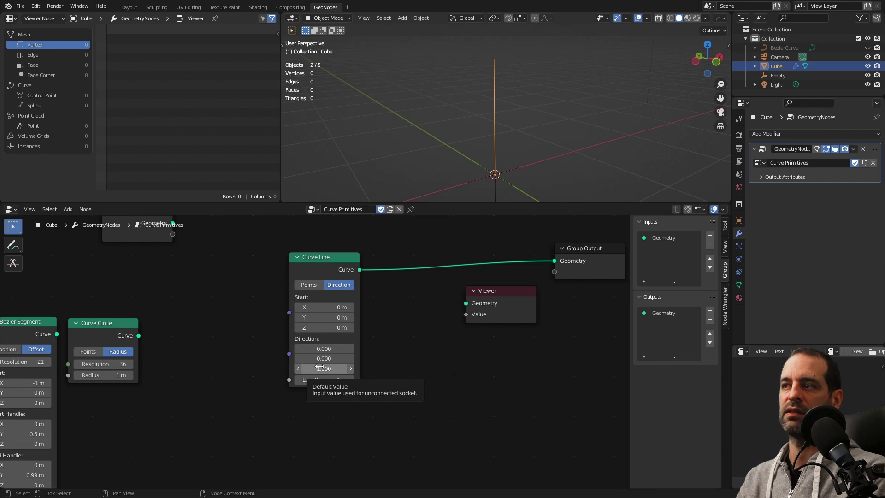
{"action": "middle_click_drag", "start_coordinate": [499, 69], "coordinate": [481, 89]}
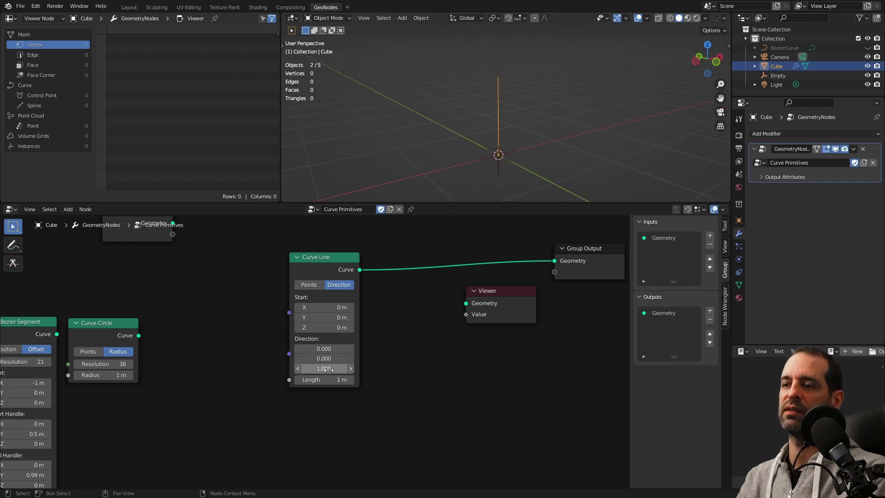
{"action": "middle_click_drag", "start_coordinate": [324, 370], "coordinate": [321, 340]}
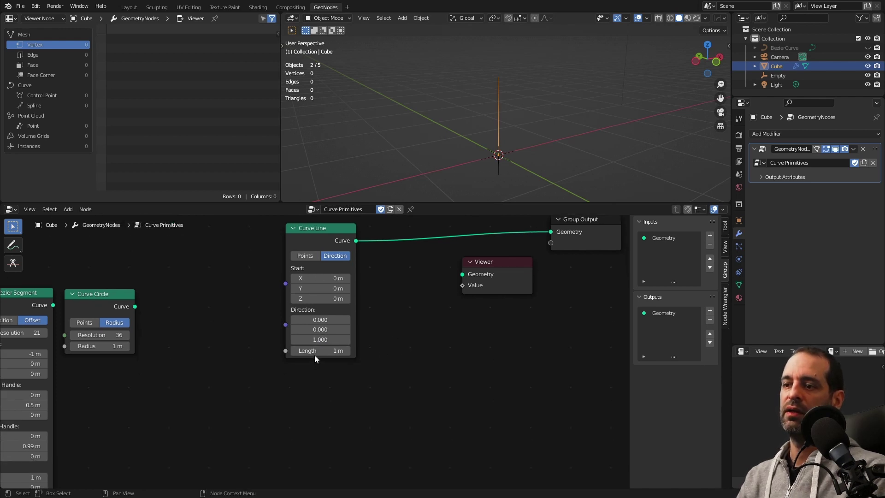
- Place the Spiral node beside Group Output, connect its curve, and preview it in the Viewer
{"action": "middle_click_drag", "start_coordinate": [313, 351], "coordinate": [192, 276]}
{"action": "scroll", "coordinate": [191, 276], "scroll_direction": "down", "scroll_amount": 1}
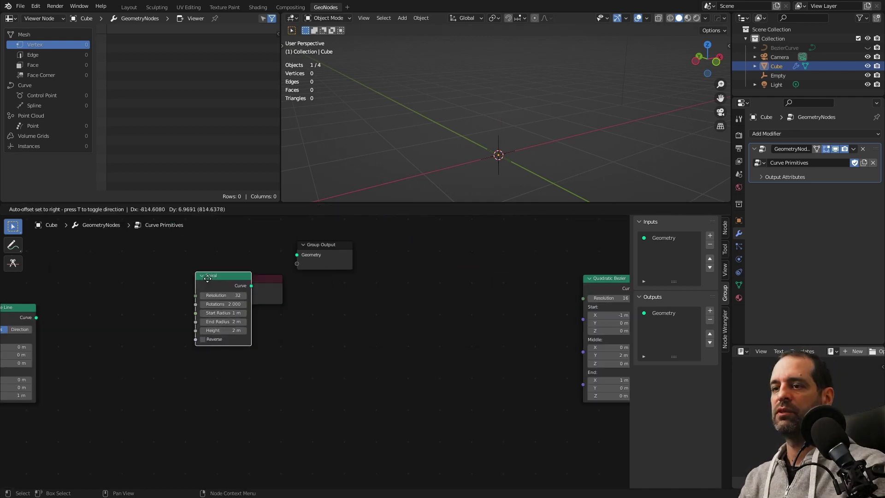
{"action": "scroll", "coordinate": [191, 276], "scroll_direction": "up", "scroll_amount": 2}
{"action": "left_click_drag", "start_coordinate": [406, 352], "coordinate": [475, 345]}
{"action": "middle_click_drag", "start_coordinate": [381, 331], "coordinate": [380, 299]}
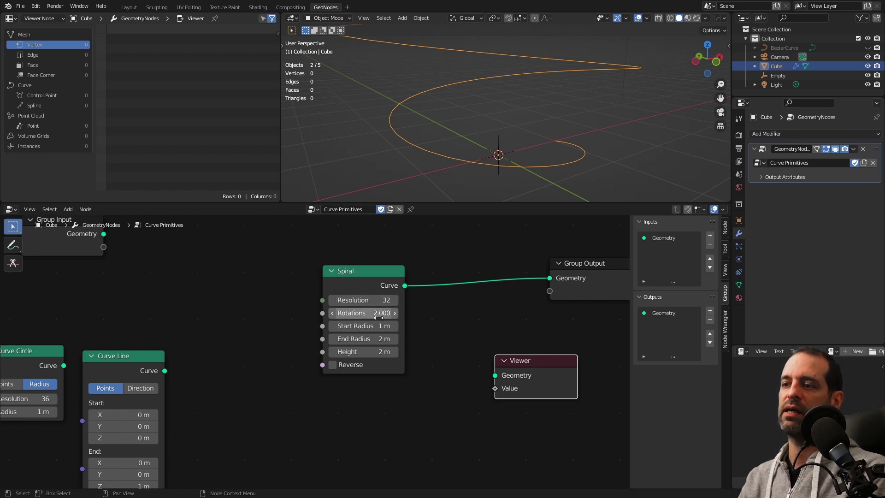
{"action": "mouse_move", "coordinate": [576, 180]}
{"action": "middle_mouse_down"}
{"action": "mouse_move", "coordinate": [556, 152]}
{"action": "mouse_move", "coordinate": [516, 150]}
{"action": "middle_mouse_up"}
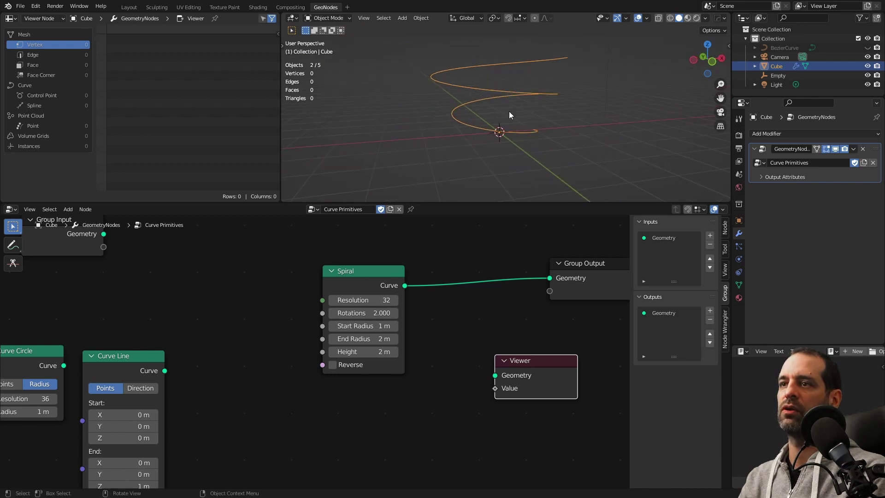
{"action": "left_click", "coordinate": [390, 291], "text": "ctrl+shift"}
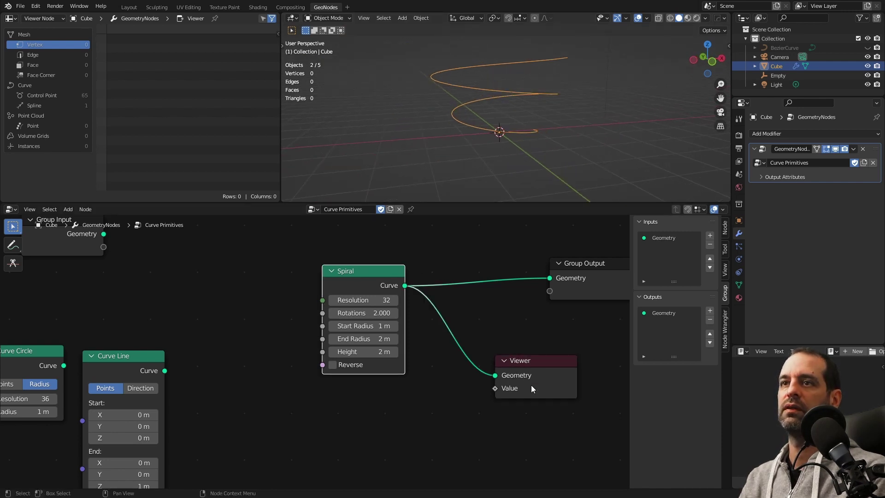
{"action": "left_click_drag", "start_coordinate": [531, 389], "coordinate": [538, 388]}
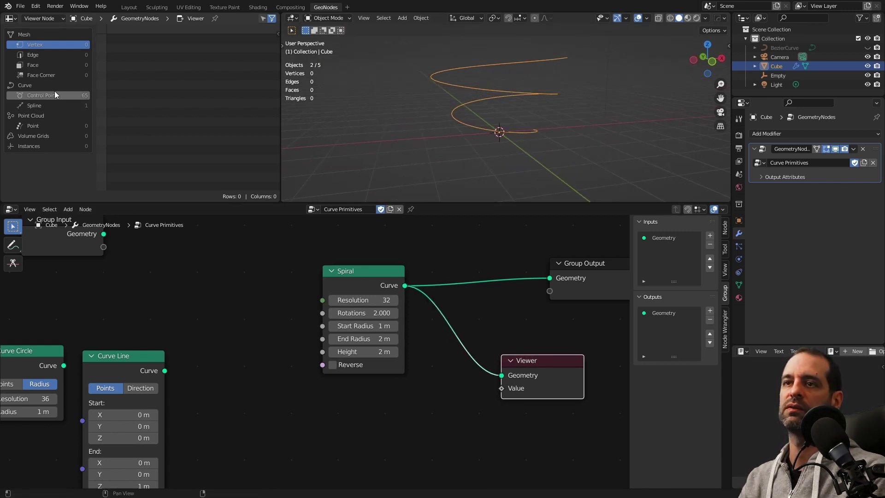
- Inspect the spiral from top and front views while nudging its End Radius up
{"action": "scroll", "coordinate": [392, 300], "scroll_direction": "up", "scroll_amount": 1}
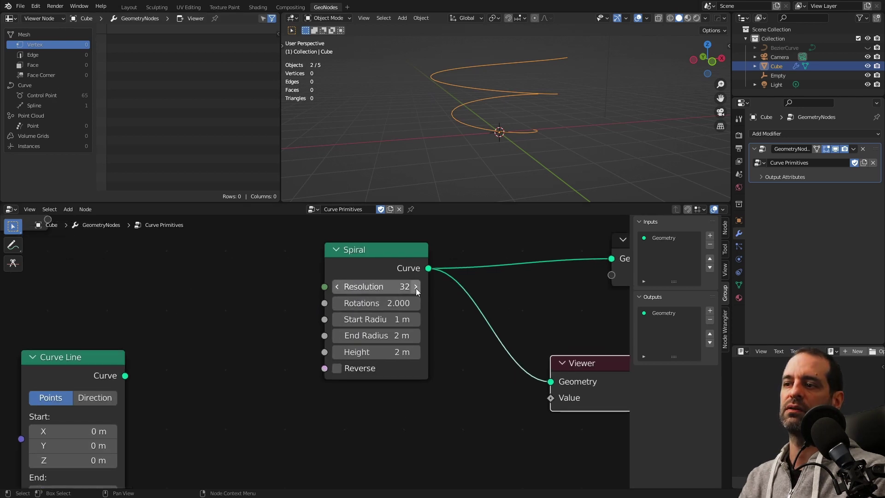
{"action": "scroll", "coordinate": [405, 287], "scroll_direction": "down", "scroll_amount": 1}
{"action": "middle_click_drag", "start_coordinate": [502, 148], "coordinate": [528, 130]}
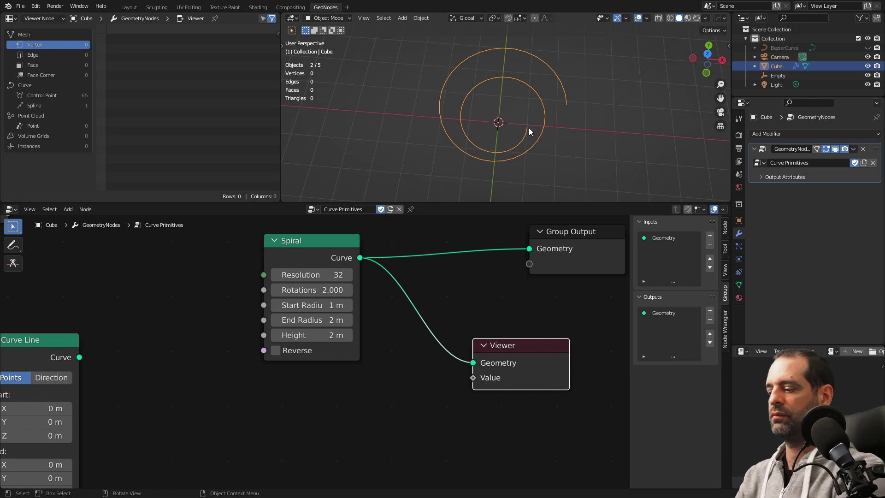
{"action": "key", "text": "KP_7"}
{"action": "scroll", "coordinate": [526, 120], "scroll_direction": "up", "scroll_amount": 3}
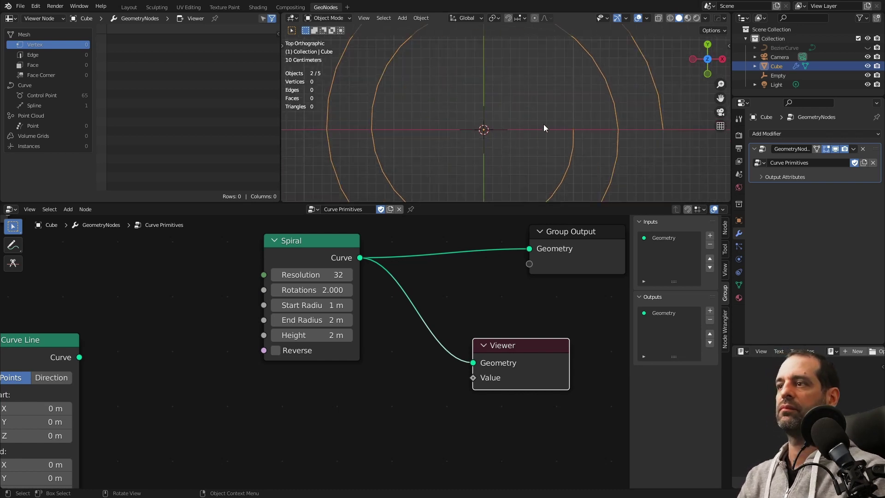
{"action": "scroll", "coordinate": [544, 123], "scroll_direction": "up", "scroll_amount": 2}
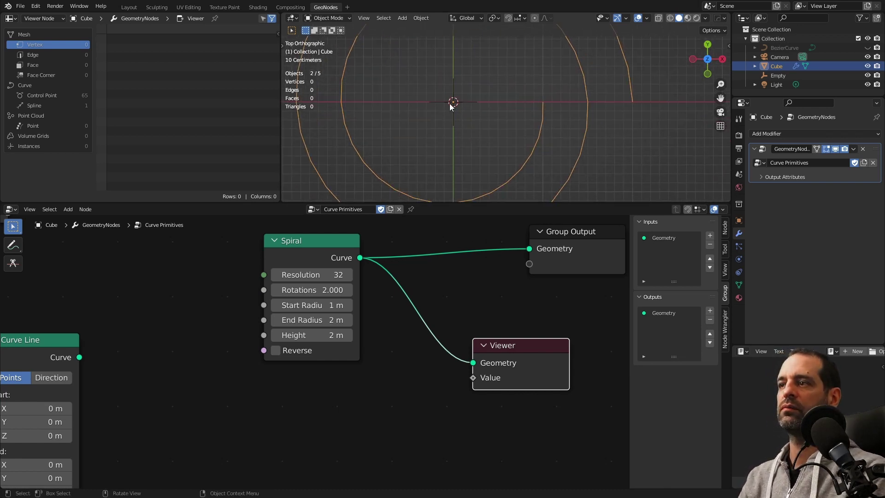
{"action": "scroll", "coordinate": [495, 103], "scroll_direction": "down", "scroll_amount": 4}
{"action": "scroll", "coordinate": [515, 65], "scroll_direction": "down", "scroll_amount": 2}
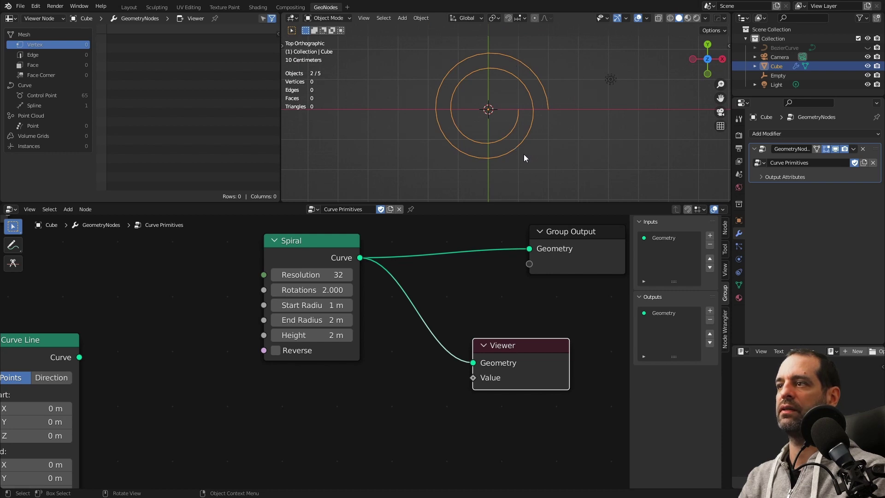
{"action": "scroll", "coordinate": [517, 113], "scroll_direction": "up", "scroll_amount": 1}
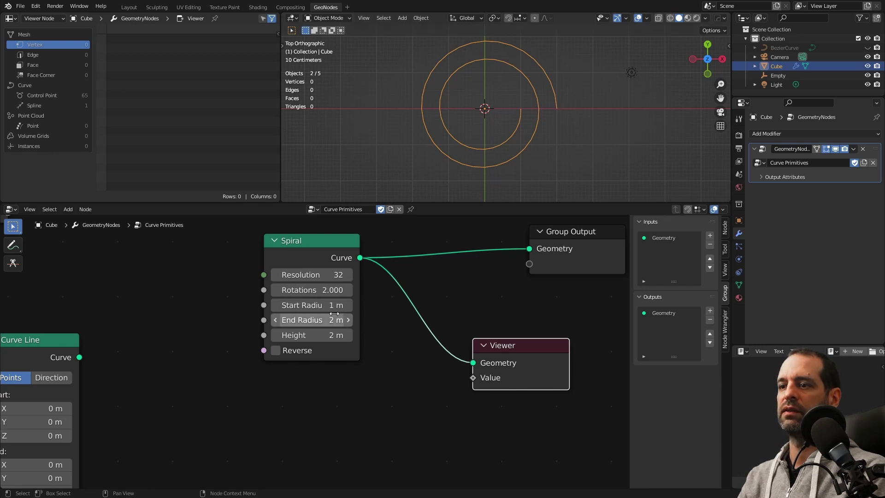
{"action": "mouse_move", "coordinate": [326, 319]}
{"action": "left_mouse_down"}
{"action": "mouse_move", "coordinate": [371, 319]}
{"action": "mouse_move", "coordinate": [328, 319]}
{"action": "left_mouse_up"}
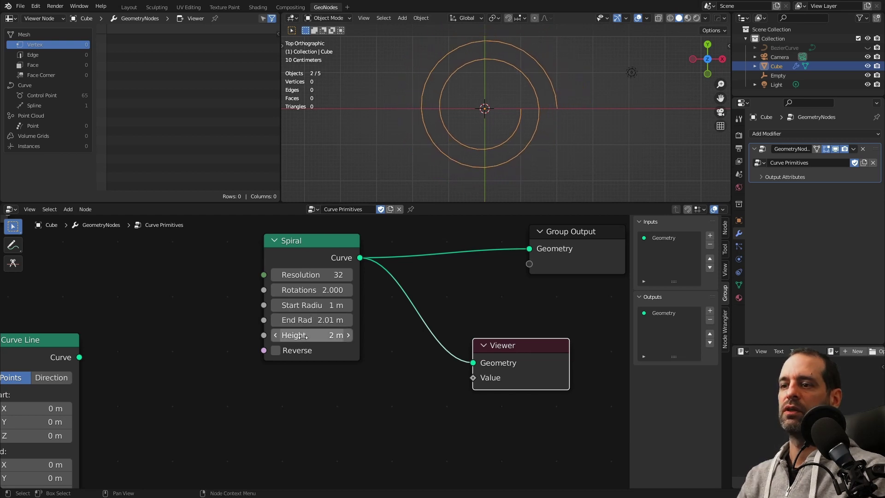
{"action": "mouse_move", "coordinate": [436, 167]}
{"action": "middle_mouse_down"}
{"action": "mouse_move", "coordinate": [530, 61]}
{"action": "mouse_move", "coordinate": [519, 48]}
{"action": "mouse_move", "coordinate": [518, 55]}
{"action": "middle_mouse_up"}
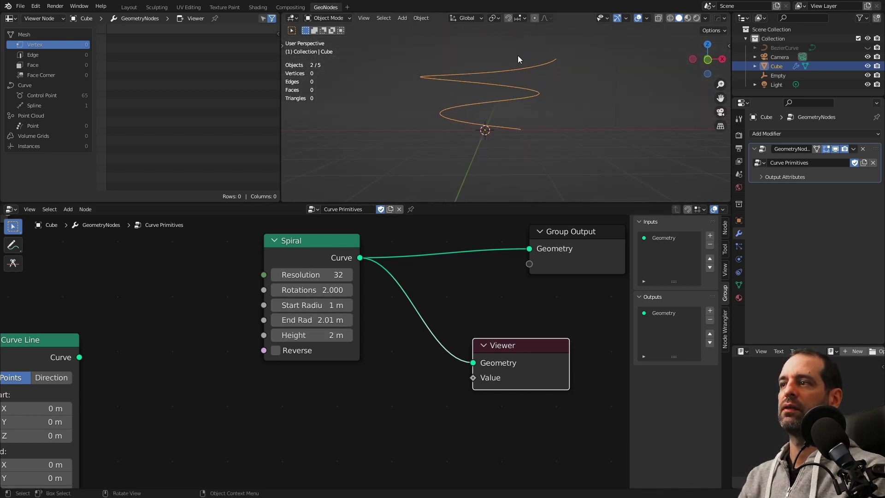
{"action": "key", "text": "KP_1"}
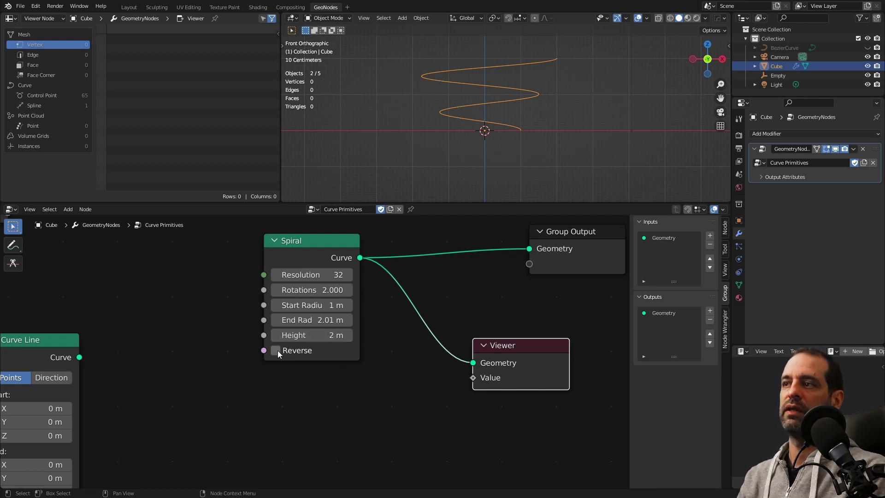
{"action": "middle_click_drag", "start_coordinate": [435, 111], "coordinate": [553, 101]}
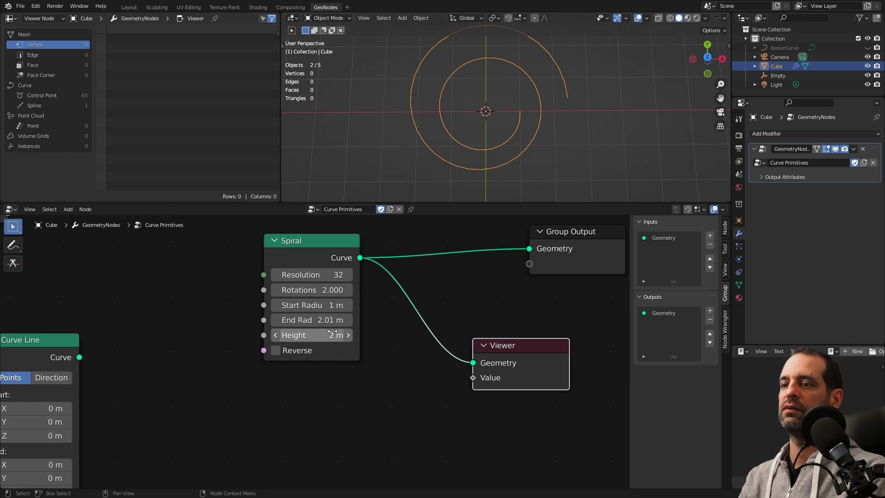
- Try reversing the spiral's winding, undo it, and set Height to 0 m
{"action": "left_click", "coordinate": [286, 351]}
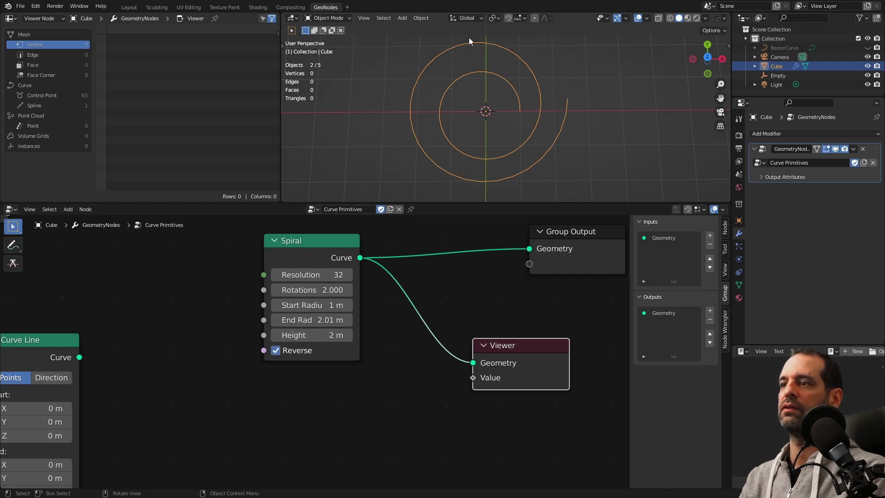
{"action": "key", "text": "ctrl+z"}
{"action": "mouse_move", "coordinate": [452, 152]}
{"action": "middle_mouse_down"}
{"action": "mouse_move", "coordinate": [513, 115]}
{"action": "mouse_move", "coordinate": [439, 164]}
{"action": "middle_mouse_up"}
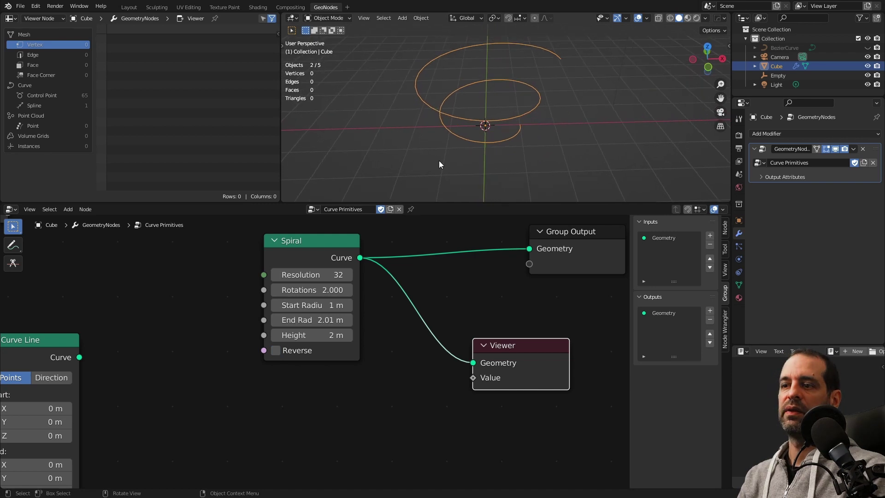
{"action": "double_click", "coordinate": [307, 334]}
{"action": "type", "text": "0"}
{"action": "key", "text": "Return"}
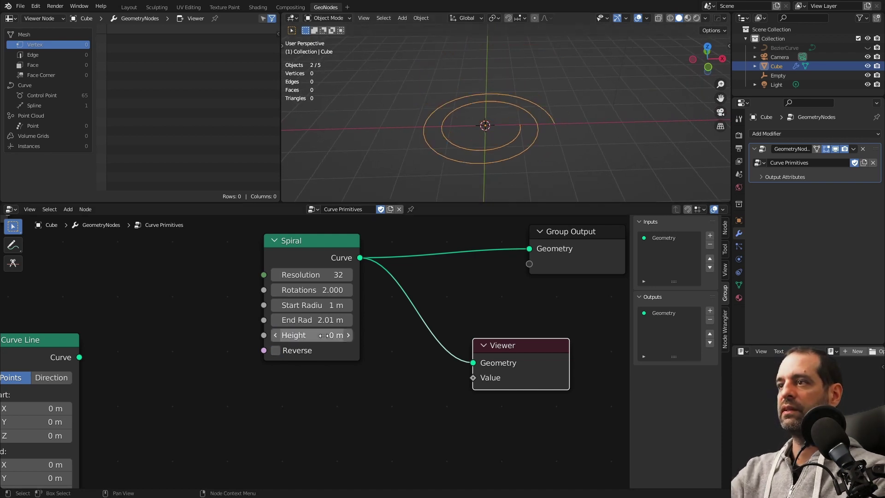
- Set the spiral's Rotations to 1 and End Radius to 1 m, making a circle
{"action": "mouse_move", "coordinate": [483, 148]}
{"action": "middle_mouse_down"}
{"action": "mouse_move", "coordinate": [522, 140]}
{"action": "mouse_move", "coordinate": [438, 195]}
{"action": "middle_mouse_up"}
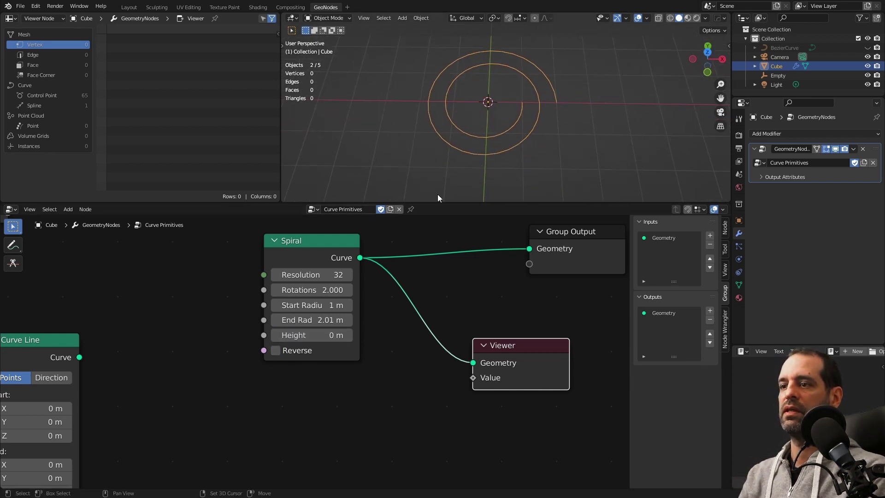
{"action": "left_click", "coordinate": [325, 290]}
{"action": "type", "text": "1"}
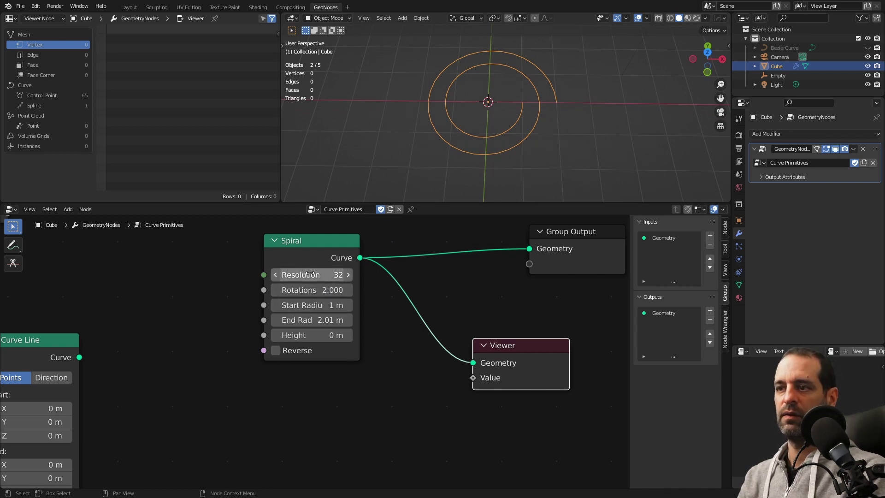
{"action": "key", "text": "Return"}
{"action": "left_click", "coordinate": [319, 320]}
{"action": "type", "text": "1"}
{"action": "key", "text": "Return"}
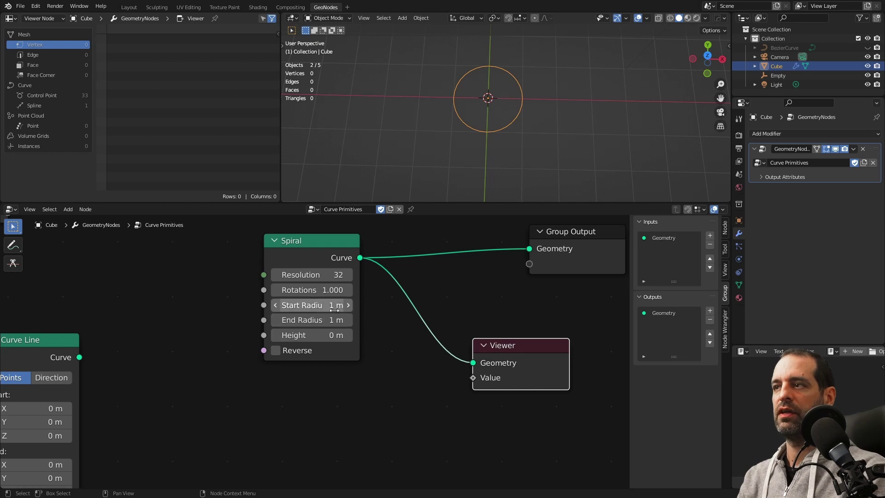
- Drag Rotations down to 0.310 so only a partial arc remains
{"action": "scroll", "coordinate": [536, 108], "scroll_direction": "up", "scroll_amount": 3}
{"action": "middle_click_drag", "start_coordinate": [522, 76], "coordinate": [530, 112]}
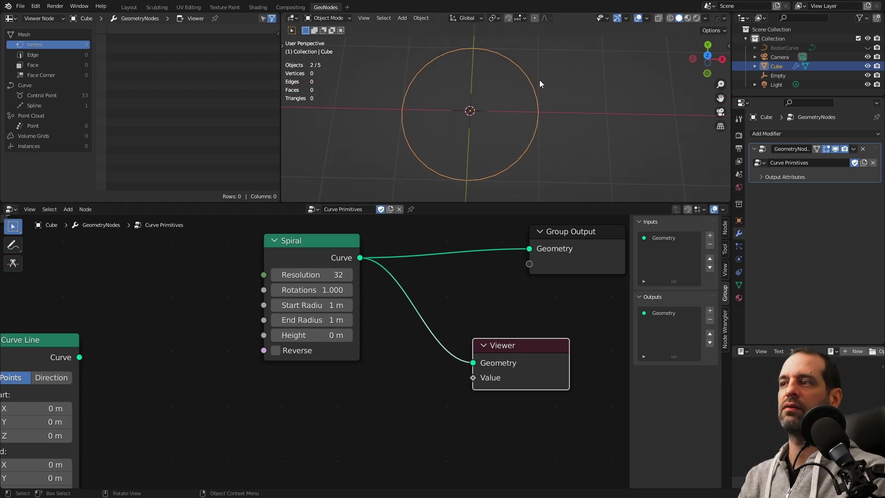
{"action": "mouse_move", "coordinate": [485, 129]}
{"action": "middle_mouse_down"}
{"action": "mouse_move", "coordinate": [534, 105]}
{"action": "mouse_move", "coordinate": [537, 121]}
{"action": "middle_mouse_up"}
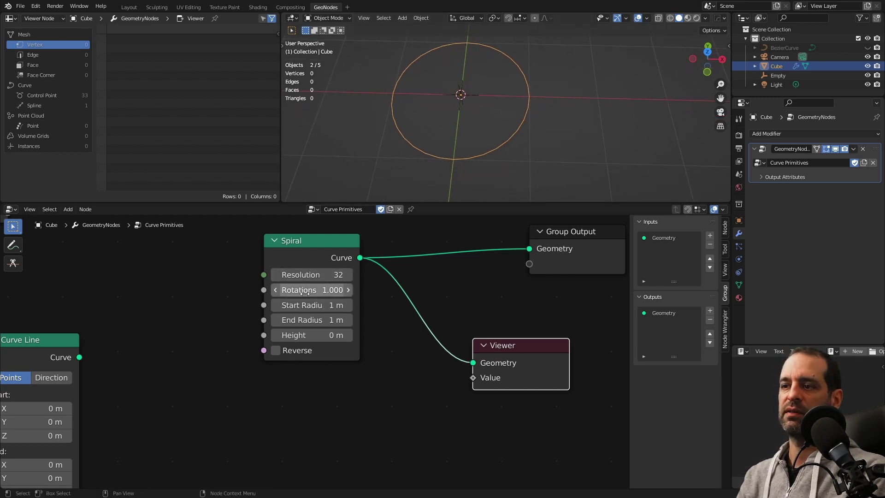
{"action": "left_click_drag", "start_coordinate": [326, 290], "coordinate": [285, 290]}
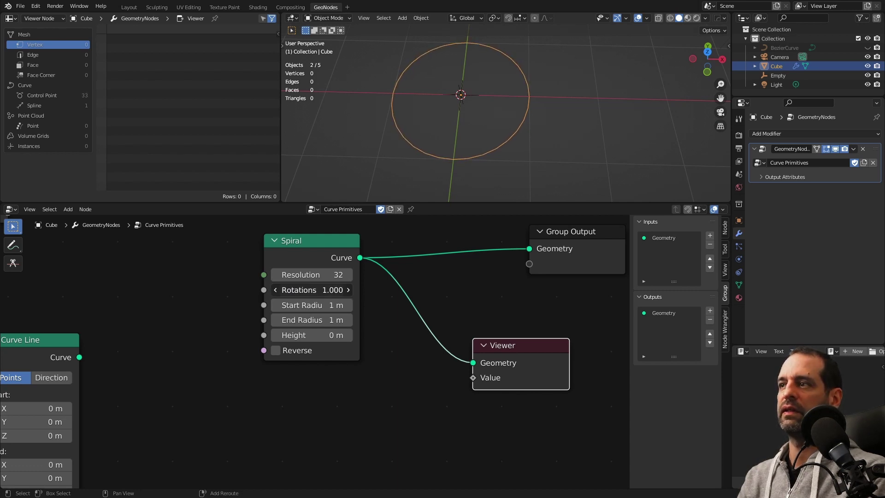
{"action": "mouse_move", "coordinate": [318, 290]}
{"action": "left_mouse_down"}
{"action": "mouse_move", "coordinate": [285, 291]}
{"action": "mouse_move", "coordinate": [351, 290]}
{"action": "mouse_move", "coordinate": [259, 291]}
{"action": "mouse_move", "coordinate": [318, 290]}
{"action": "mouse_move", "coordinate": [279, 290]}
{"action": "left_mouse_up"}
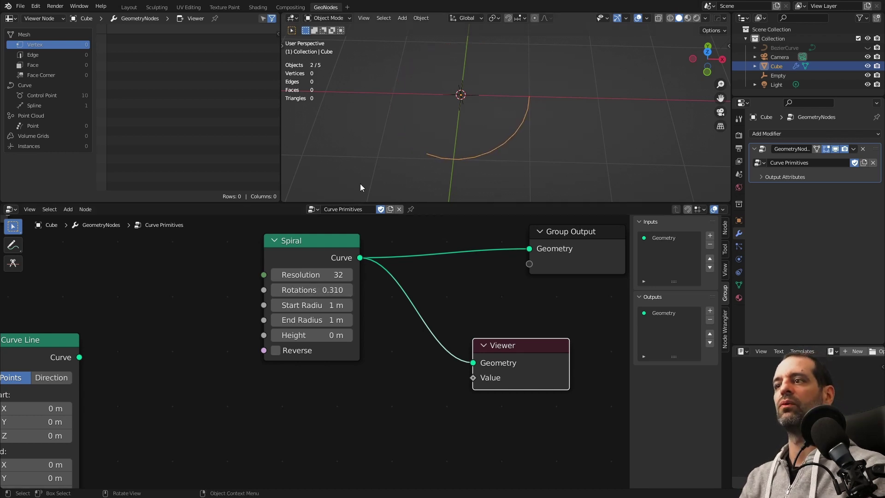
- Connect Quadratic Bezier to Group Output and drop its Resolution to 7 for a faceted arch
{"action": "scroll", "coordinate": [398, 331], "scroll_direction": "down", "scroll_amount": 4}
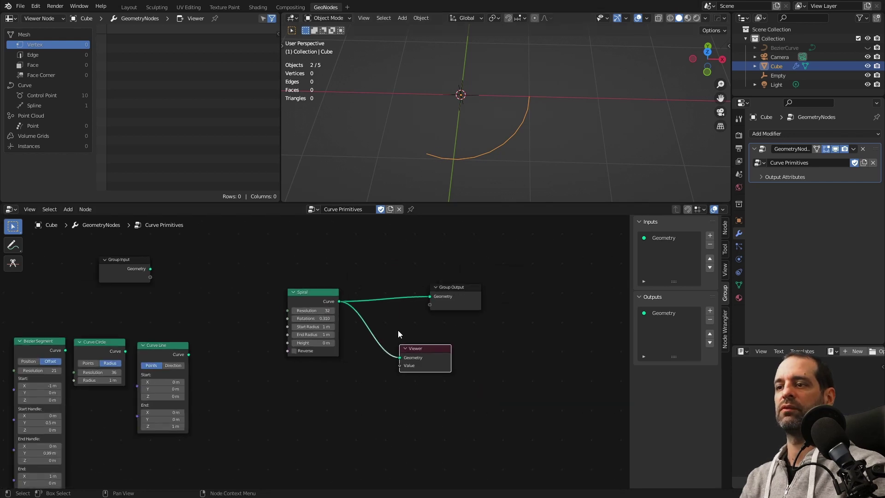
{"action": "scroll", "coordinate": [329, 254], "scroll_direction": "down", "scroll_amount": 2}
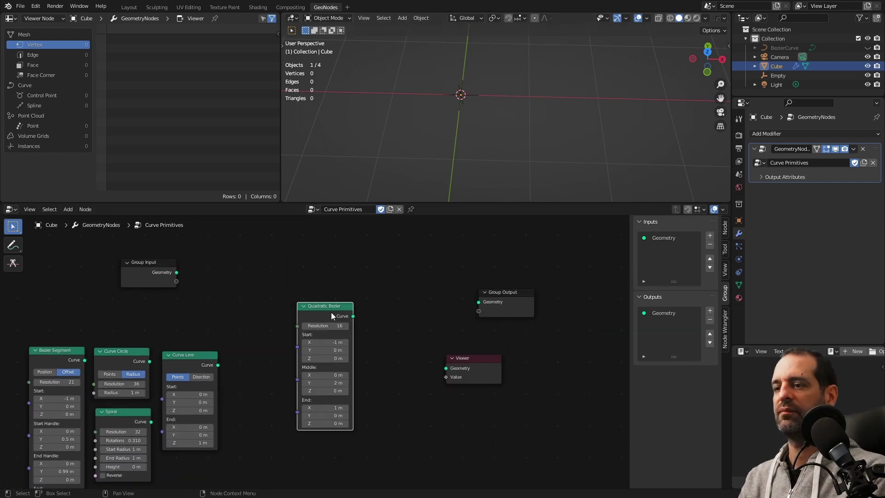
{"action": "scroll", "coordinate": [336, 313], "scroll_direction": "up", "scroll_amount": 1}
{"action": "scroll", "coordinate": [363, 279], "scroll_direction": "up", "scroll_amount": 1}
{"action": "scroll", "coordinate": [361, 275], "scroll_direction": "down", "scroll_amount": 1}
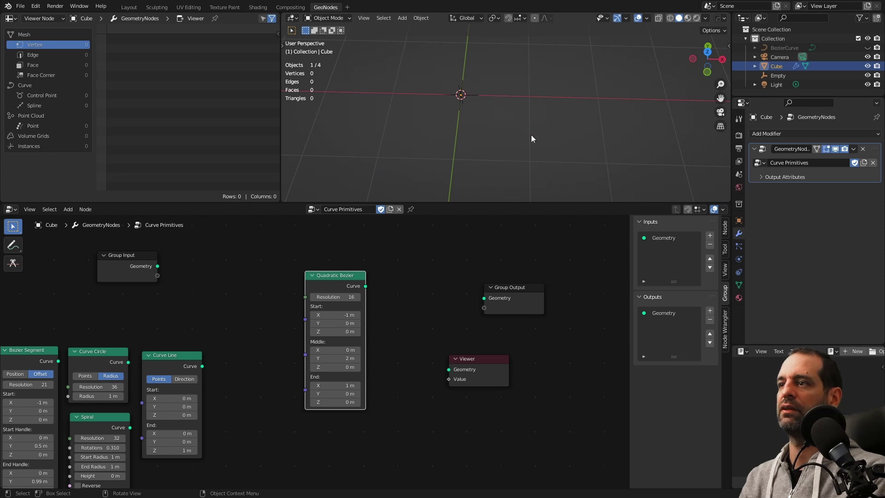
{"action": "left_click_drag", "start_coordinate": [365, 287], "coordinate": [484, 298]}
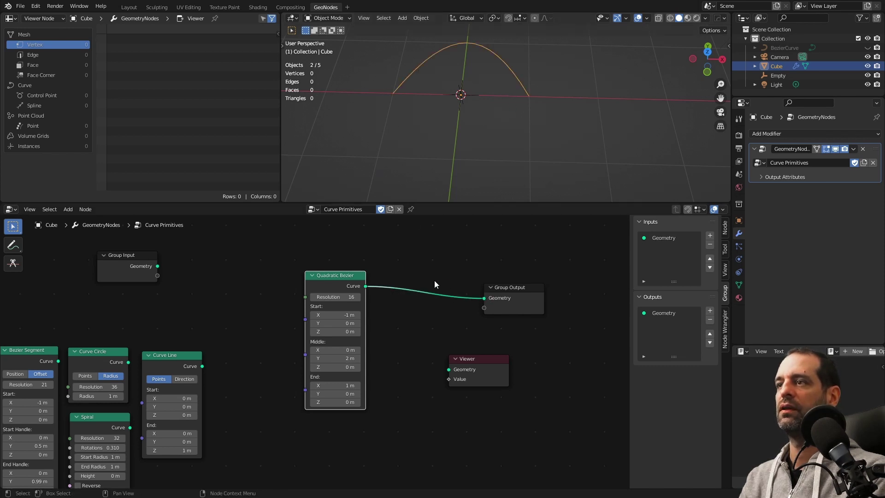
{"action": "mouse_move", "coordinate": [477, 78]}
{"action": "middle_mouse_down", "text": "shift"}
{"action": "mouse_move", "coordinate": [468, 116]}
{"action": "mouse_move", "coordinate": [478, 129]}
{"action": "middle_mouse_up", "text": "shift"}
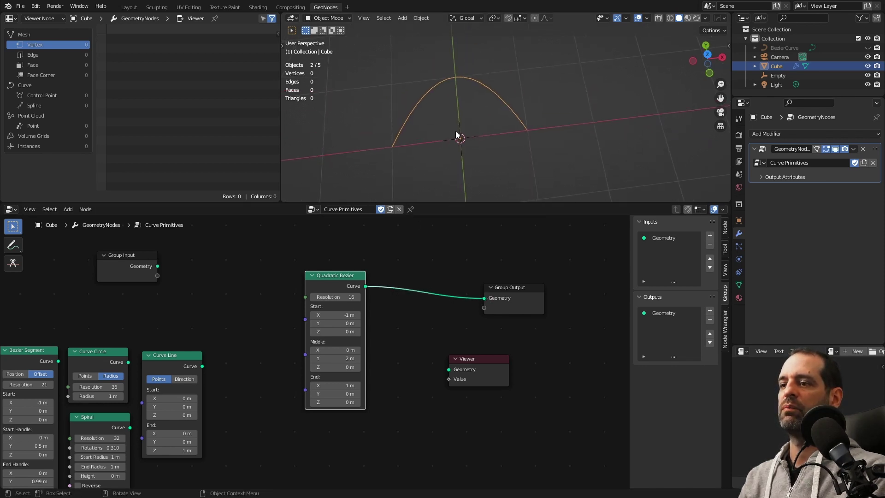
{"action": "scroll", "coordinate": [353, 258], "scroll_direction": "up", "scroll_amount": 1}
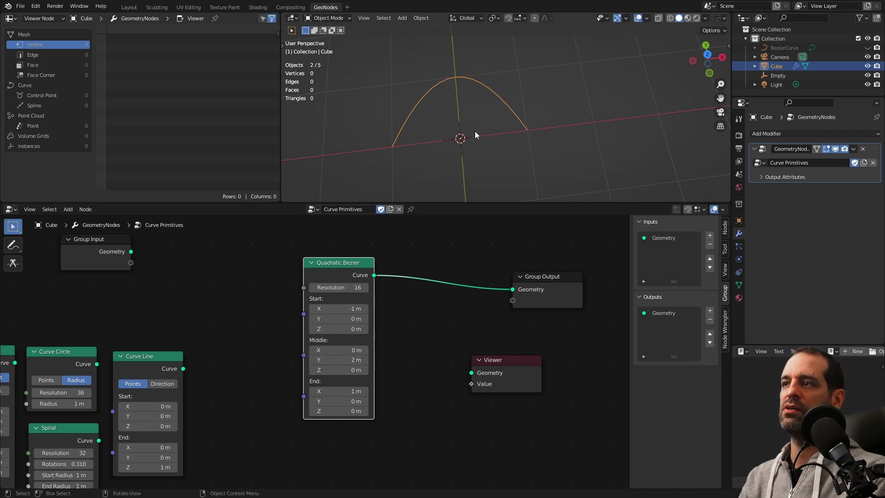
{"action": "mouse_move", "coordinate": [475, 131]}
{"action": "middle_mouse_down"}
{"action": "mouse_move", "coordinate": [469, 85]}
{"action": "mouse_move", "coordinate": [484, 88]}
{"action": "mouse_move", "coordinate": [465, 60]}
{"action": "middle_mouse_up"}
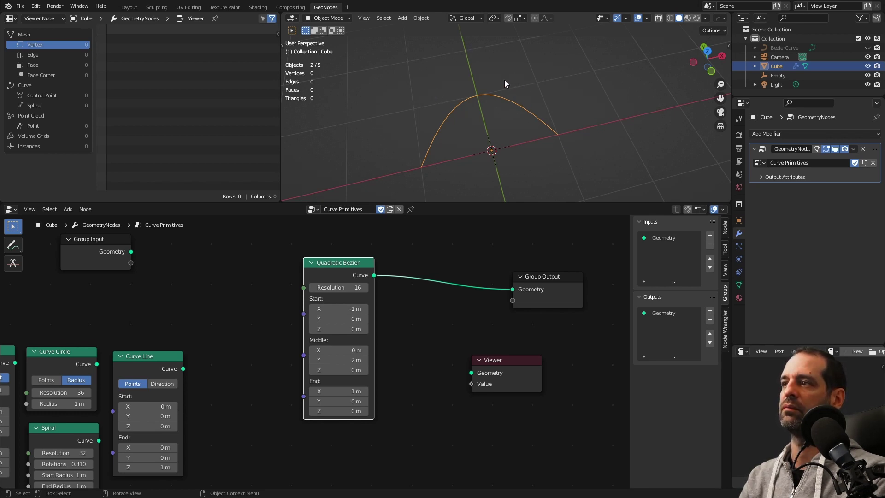
{"action": "left_click_drag", "start_coordinate": [339, 287], "coordinate": [323, 287]}
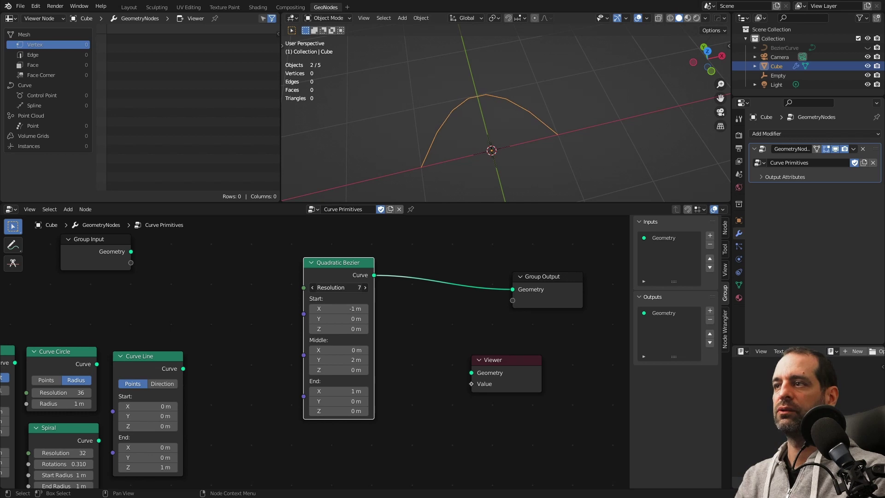
- Connect the Quadrilateral curve to Group Output, keeping Rectangle mode
{"action": "scroll", "coordinate": [342, 319], "scroll_direction": "up", "scroll_amount": 1}
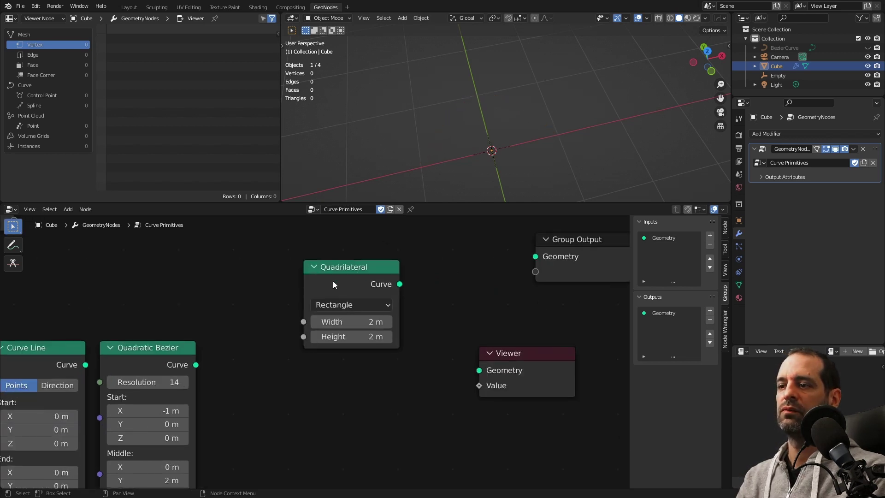
{"action": "left_click_drag", "start_coordinate": [399, 284], "coordinate": [535, 257]}
{"action": "scroll", "coordinate": [415, 277], "scroll_direction": "down", "scroll_amount": 1}
{"action": "left_click", "coordinate": [341, 294]}
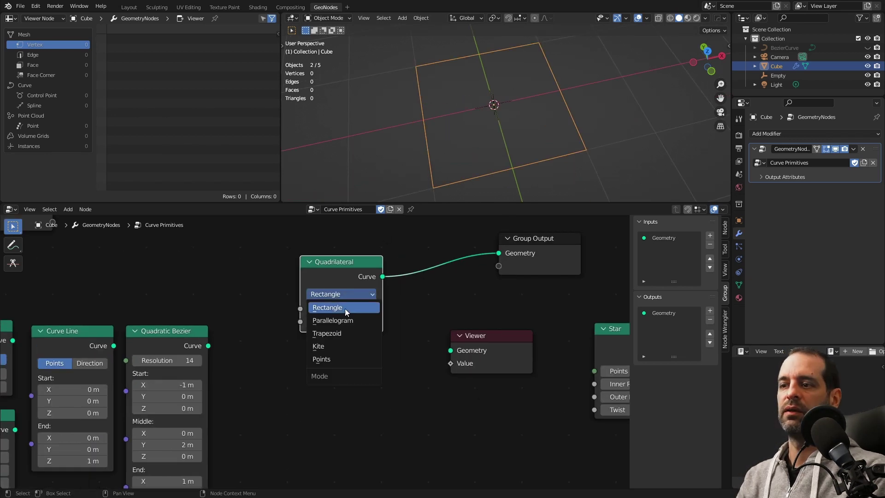
{"action": "left_click", "coordinate": [347, 308]}
{"action": "scroll", "coordinate": [400, 301], "scroll_direction": "down", "scroll_amount": 2}
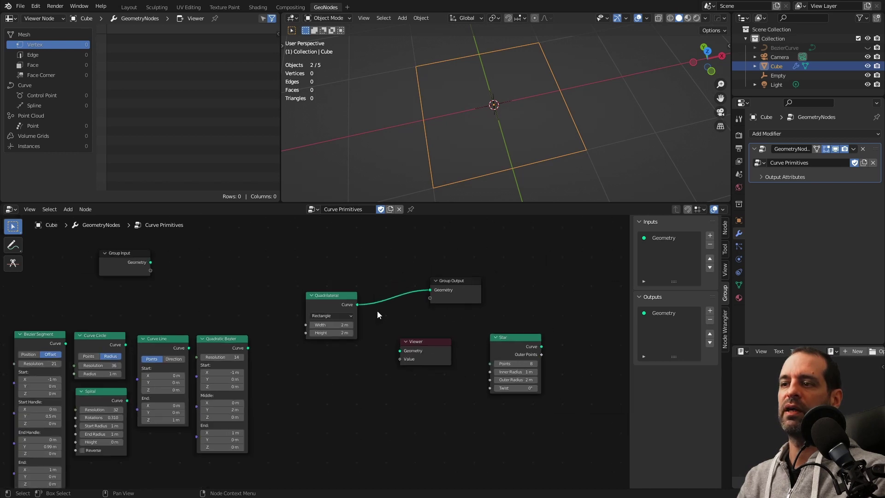
{"action": "scroll", "coordinate": [377, 311], "scroll_direction": "down", "scroll_amount": 1}
- Move the five curve primitive nodes off to the left and widen the quadrilateral
{"action": "middle_click_drag", "start_coordinate": [250, 324], "coordinate": [298, 302]}
{"action": "left_click_drag", "start_coordinate": [173, 293], "coordinate": [336, 414]}
{"action": "scroll", "coordinate": [307, 350], "scroll_direction": "up", "scroll_amount": 1}
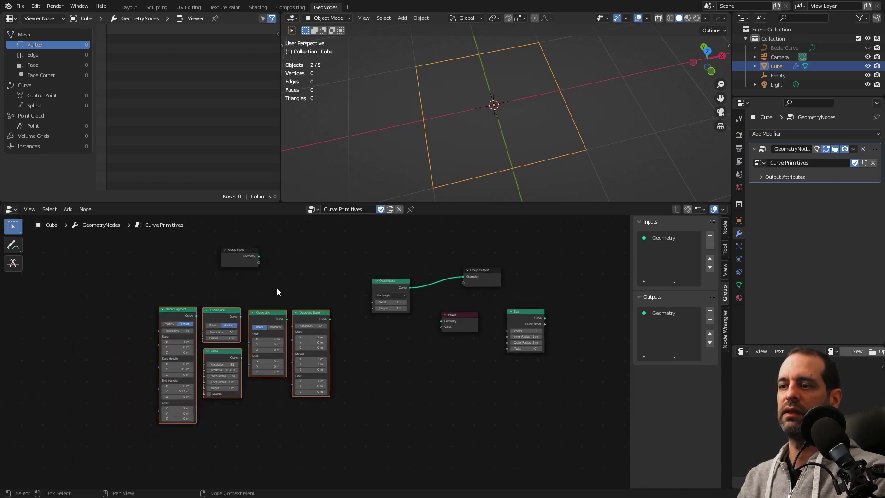
{"action": "left_click_drag", "start_coordinate": [313, 316], "coordinate": [180, 314]}
{"action": "scroll", "coordinate": [393, 296], "scroll_direction": "up", "scroll_amount": 4}
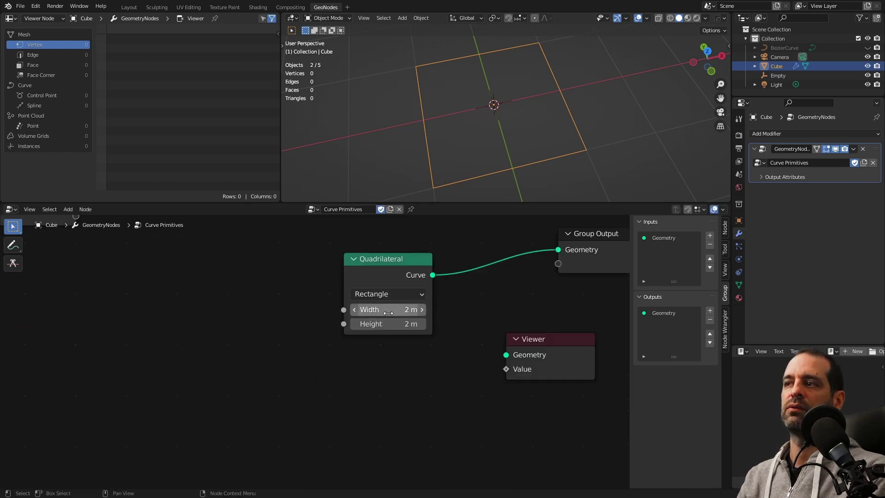
{"action": "mouse_move", "coordinate": [388, 309]}
{"action": "left_mouse_down"}
{"action": "mouse_move", "coordinate": [415, 309]}
{"action": "mouse_move", "coordinate": [387, 309]}
{"action": "left_mouse_up"}
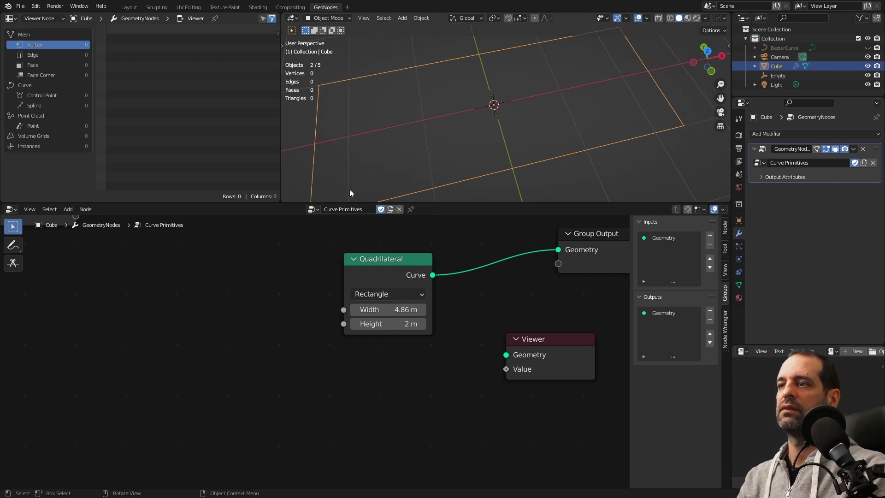
- Cycle the quadrilateral through Parallelogram, Trapezoid, Kite and finally Points mode
{"action": "left_click", "coordinate": [408, 294]}
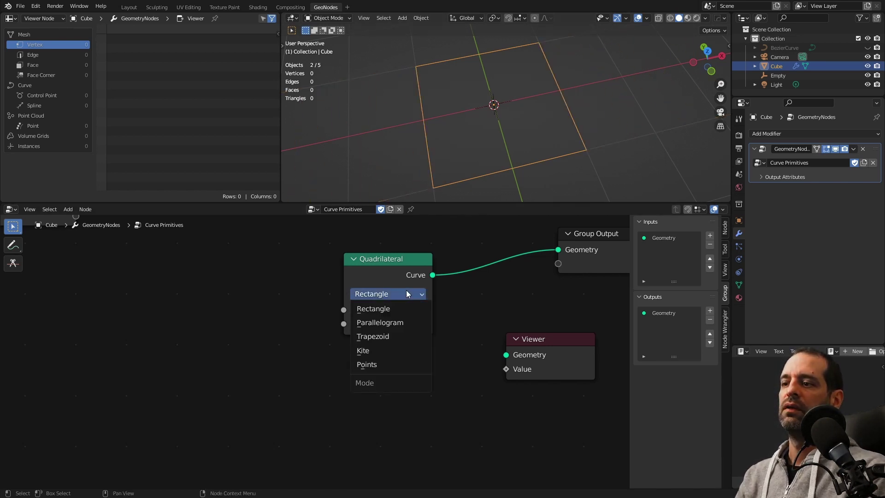
{"action": "left_click", "coordinate": [402, 323]}
{"action": "left_click", "coordinate": [405, 295]}
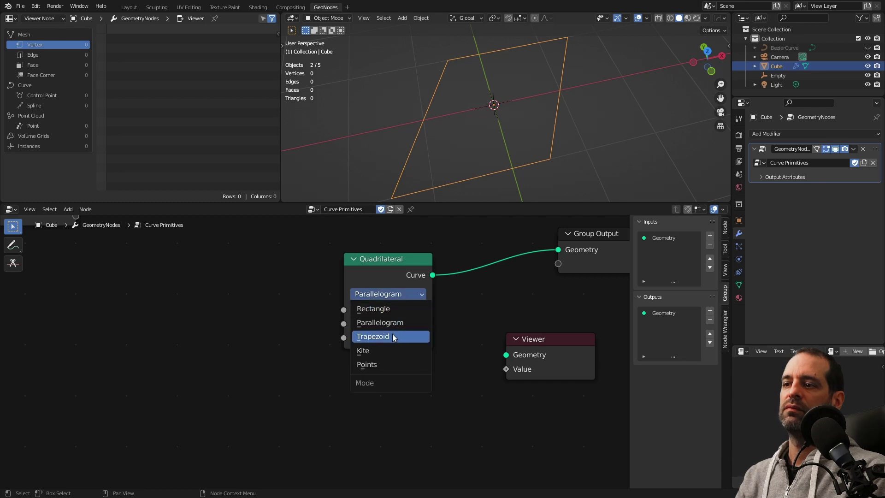
{"action": "left_click", "coordinate": [392, 336]}
{"action": "left_click", "coordinate": [399, 297]}
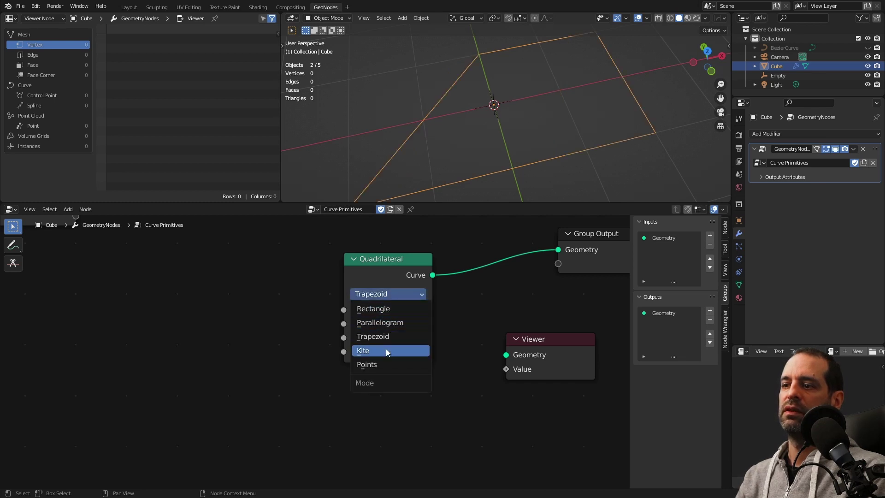
{"action": "left_click", "coordinate": [386, 350]}
{"action": "left_click", "coordinate": [395, 298]}
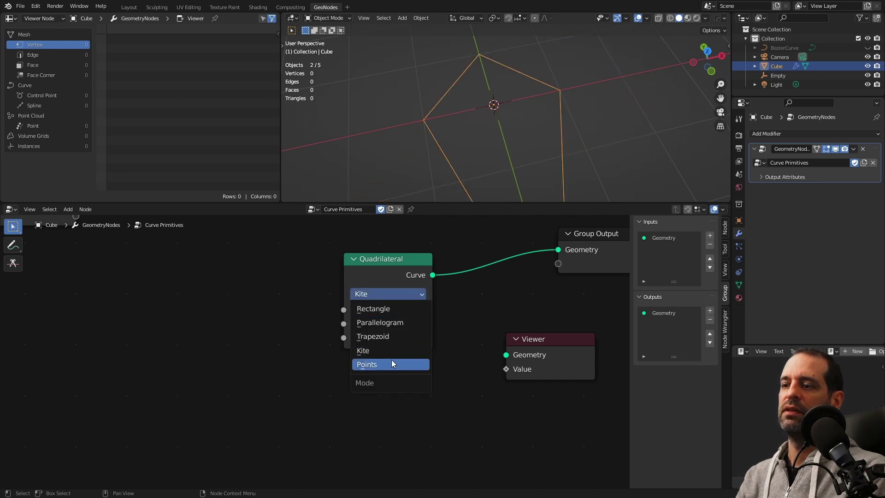
{"action": "left_click", "coordinate": [378, 364]}
- Move the Star node into the middle of the node editor
{"action": "scroll", "coordinate": [322, 340], "scroll_direction": "down", "scroll_amount": 3}
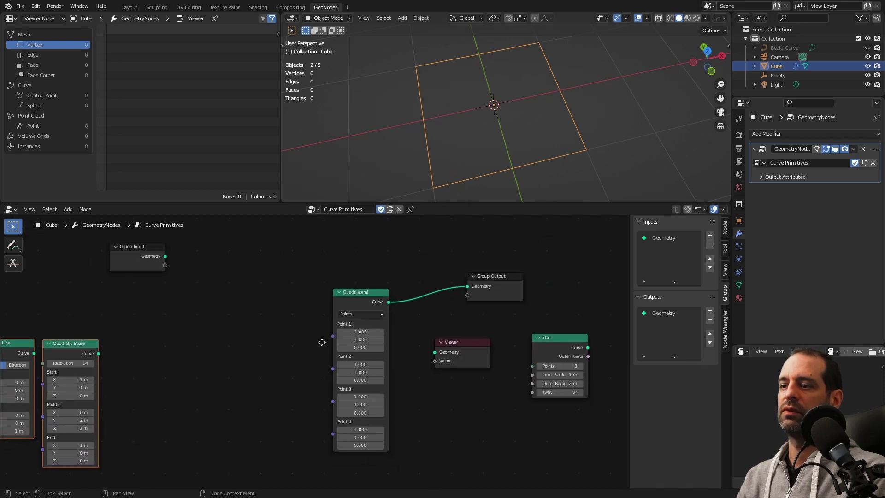
{"action": "scroll", "coordinate": [323, 312], "scroll_direction": "up", "scroll_amount": 2}
{"action": "scroll", "coordinate": [276, 320], "scroll_direction": "down", "scroll_amount": 3}
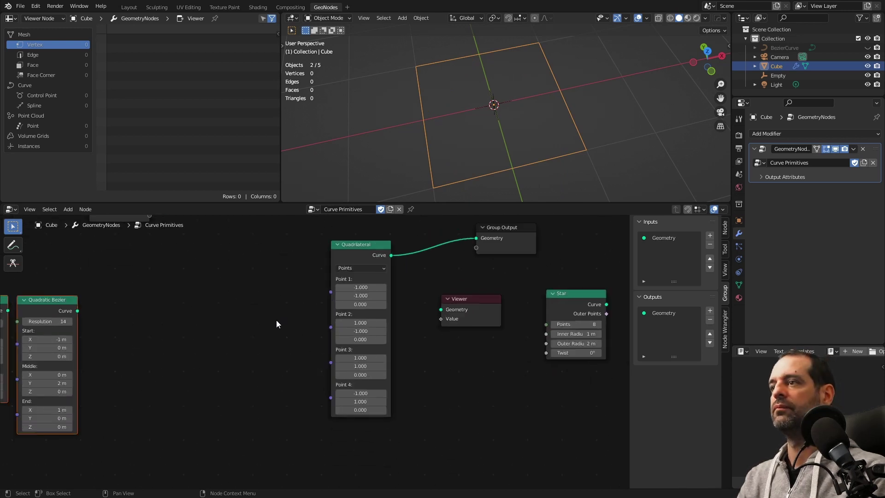
{"action": "left_click_drag", "start_coordinate": [539, 299], "coordinate": [334, 283]}
{"action": "scroll", "coordinate": [362, 327], "scroll_direction": "up", "scroll_amount": 2}
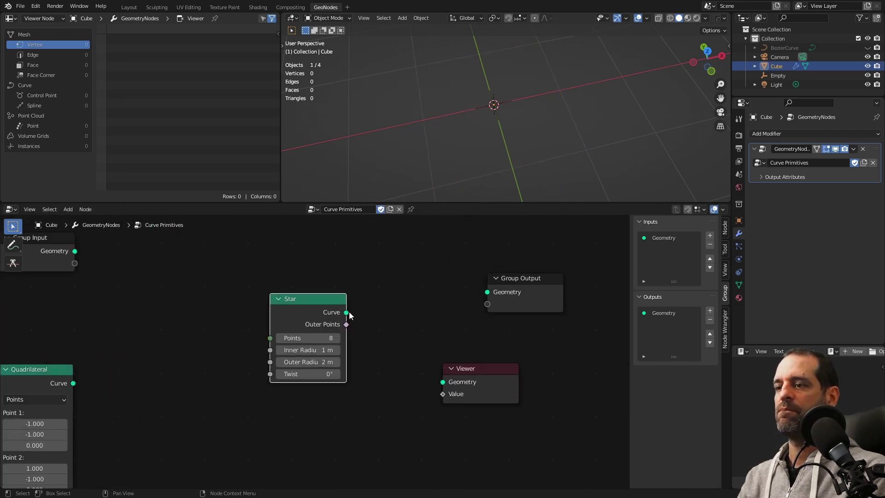
{"action": "left_click_drag", "start_coordinate": [347, 312], "coordinate": [494, 296]}
{"action": "scroll", "coordinate": [419, 334], "scroll_direction": "up", "scroll_amount": 2}
{"action": "scroll", "coordinate": [510, 141], "scroll_direction": "down", "scroll_amount": 4}
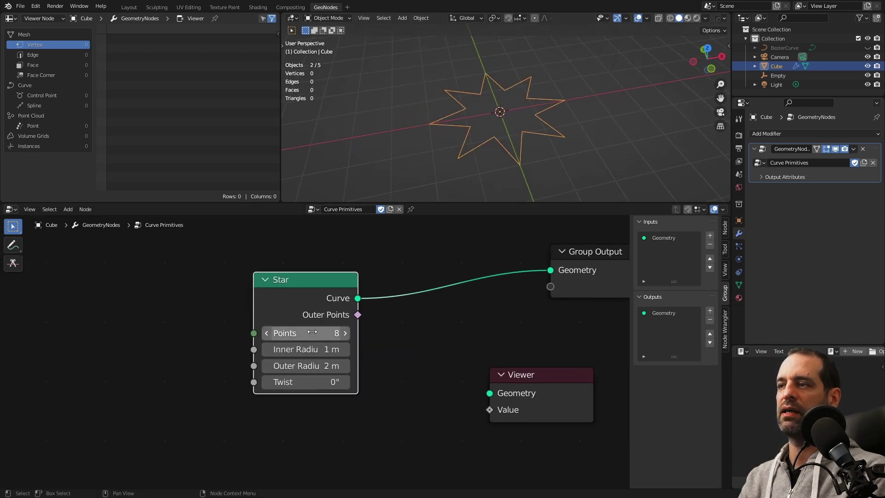
{"action": "left_click_drag", "start_coordinate": [305, 333], "coordinate": [376, 332]}
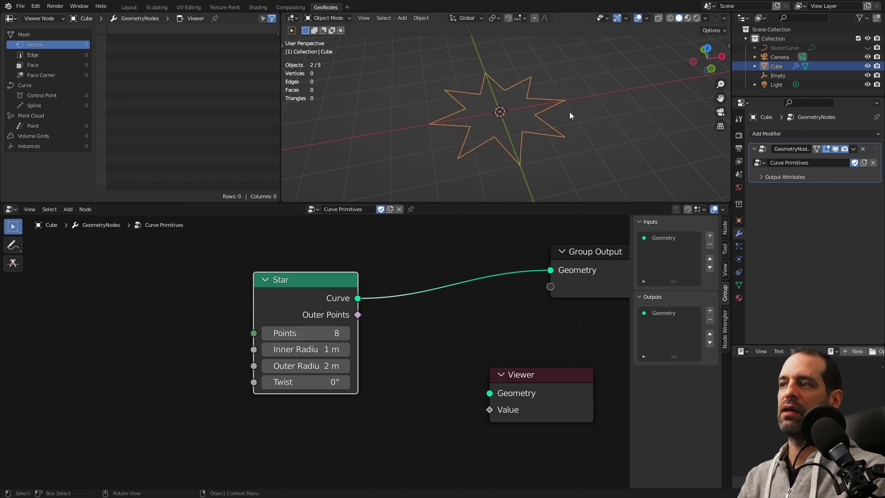
{"action": "middle_click_drag", "start_coordinate": [571, 113], "coordinate": [532, 152]}
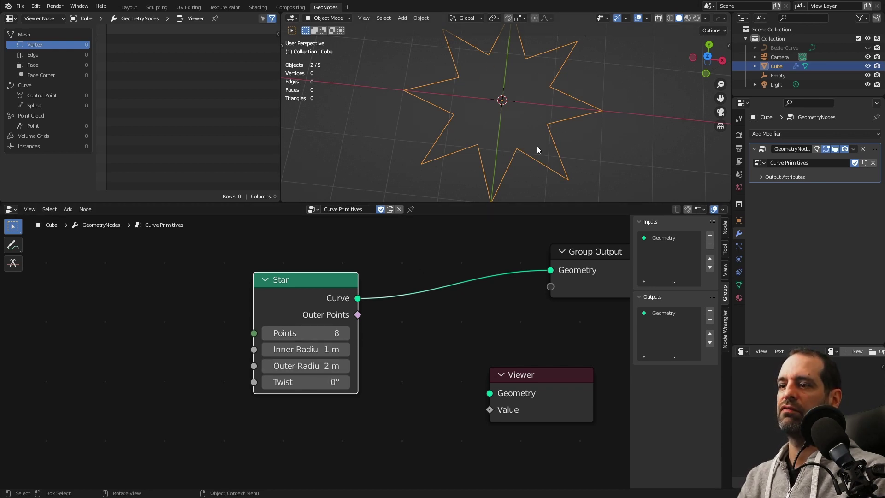
{"action": "left_click_drag", "start_coordinate": [306, 366], "coordinate": [268, 365]}
{"action": "key", "text": "Escape"}
{"action": "scroll", "coordinate": [313, 360], "scroll_direction": "down", "scroll_amount": 1}
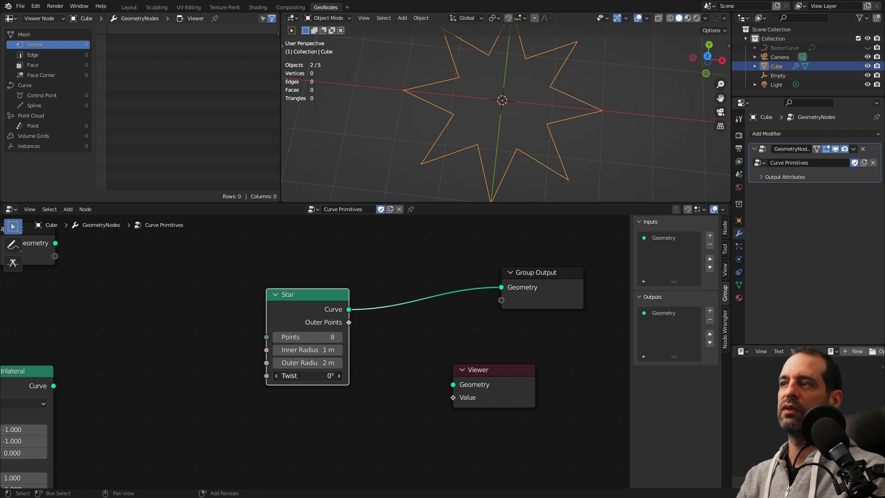
{"action": "mouse_move", "coordinate": [308, 376]}
{"action": "left_mouse_down"}
{"action": "mouse_move", "coordinate": [332, 375]}
{"action": "mouse_move", "coordinate": [295, 376]}
{"action": "mouse_move", "coordinate": [323, 375]}
{"action": "left_mouse_up"}
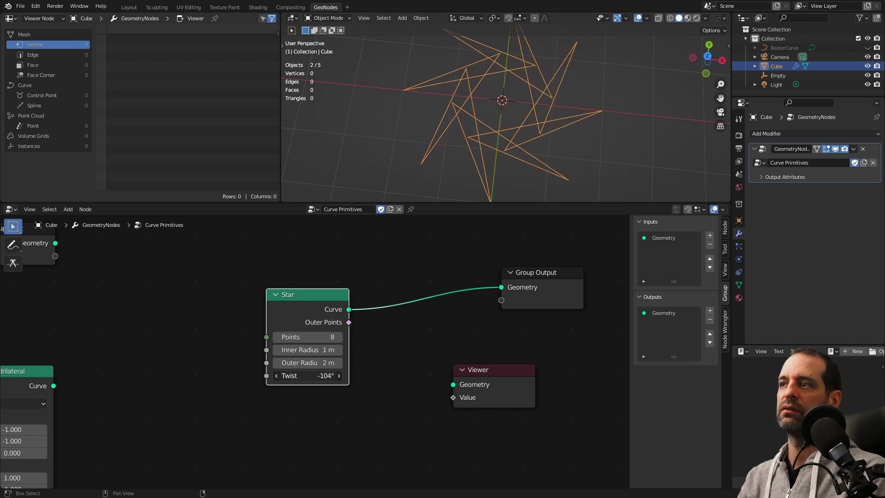
{"action": "scroll", "coordinate": [318, 351], "scroll_direction": "up", "scroll_amount": 1}
{"action": "mouse_move", "coordinate": [358, 315]}
{"action": "left_mouse_down"}
{"action": "mouse_move", "coordinate": [413, 331]}
{"action": "mouse_move", "coordinate": [336, 309]}
{"action": "left_mouse_up"}
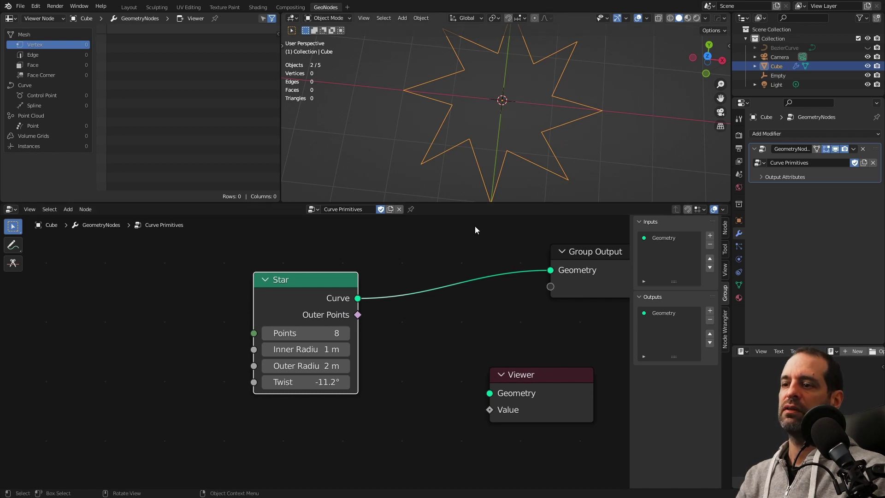
{"action": "double_click", "coordinate": [323, 381]}
{"action": "type", "text": "0"}
{"action": "key", "text": "Return"}
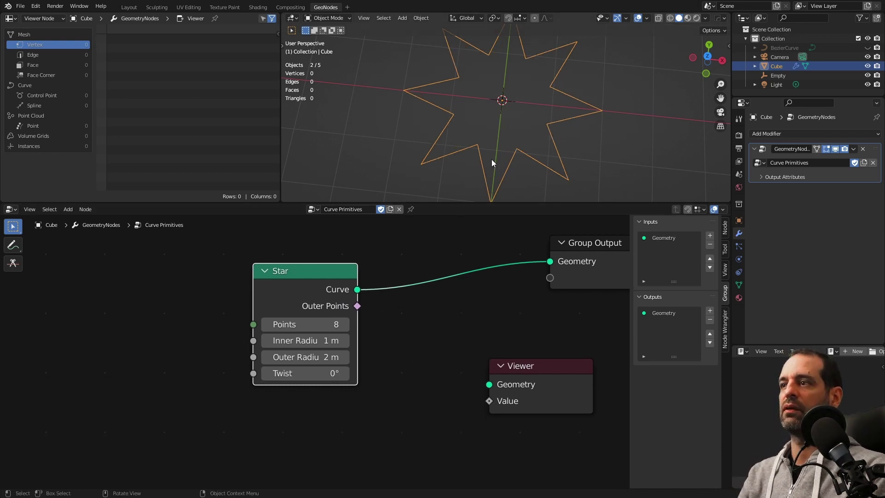
{"action": "middle_click_drag", "start_coordinate": [492, 163], "coordinate": [492, 138]}
- Insert a Set Position node between Star and Group Output via the 'set pos' search
{"action": "key", "text": "shift+a"}
{"action": "left_click", "coordinate": [437, 224]}
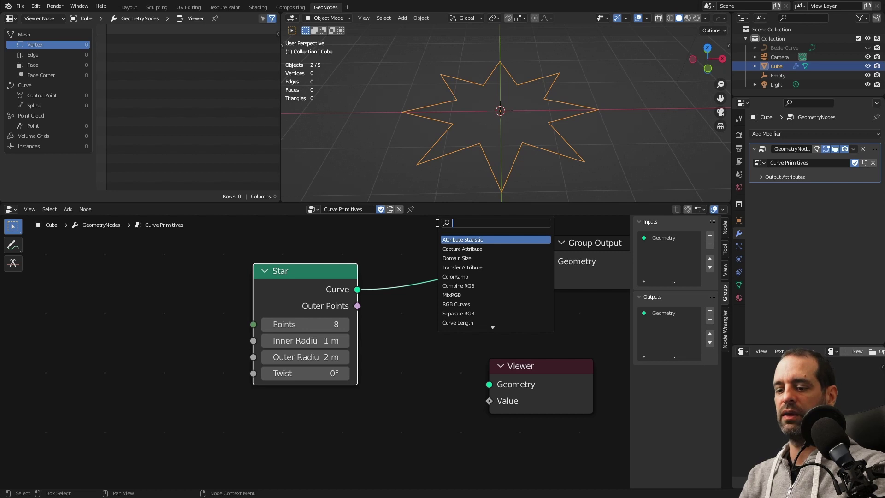
{"action": "type", "text": "set pos"}
{"action": "key", "text": "Return"}
{"action": "left_click", "coordinate": [466, 247]}
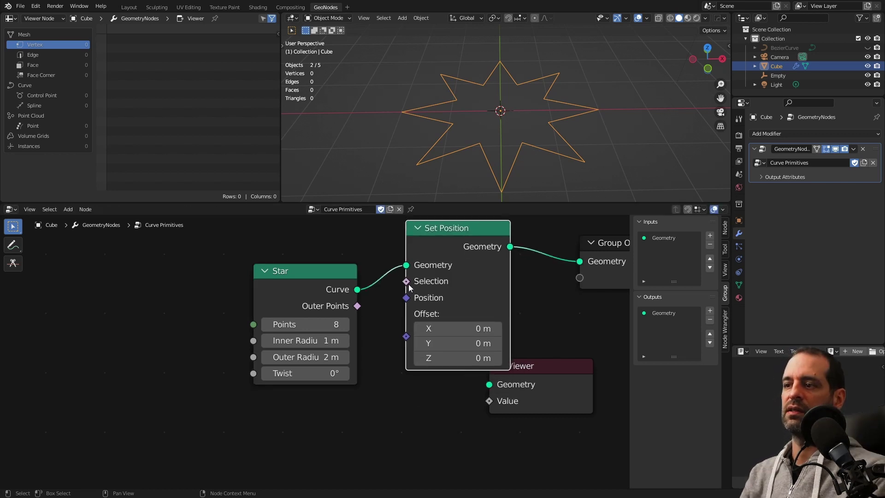
- Feed Outer Points into Set Position's Selection and lift them 0.43 m in Z
{"action": "mouse_move", "coordinate": [350, 298]}
{"action": "left_mouse_down"}
{"action": "mouse_move", "coordinate": [250, 298]}
{"action": "mouse_move", "coordinate": [408, 287]}
{"action": "left_mouse_up"}
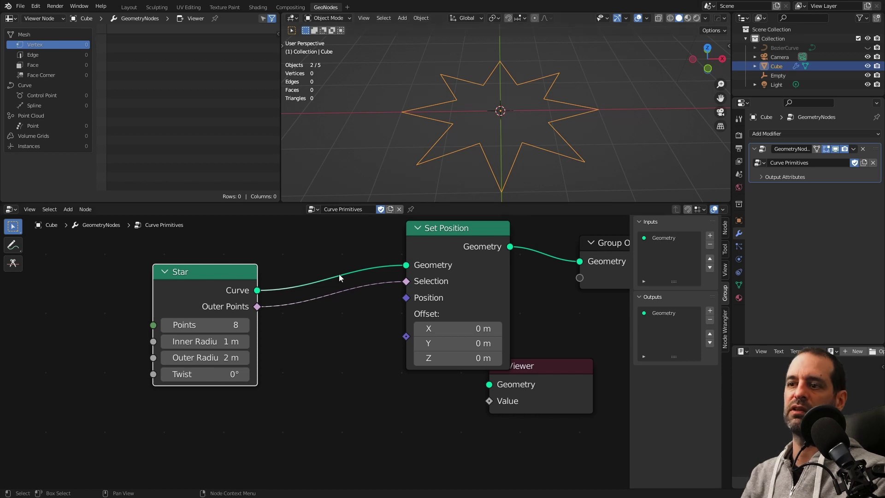
{"action": "scroll", "coordinate": [383, 362], "scroll_direction": "down", "scroll_amount": 1}
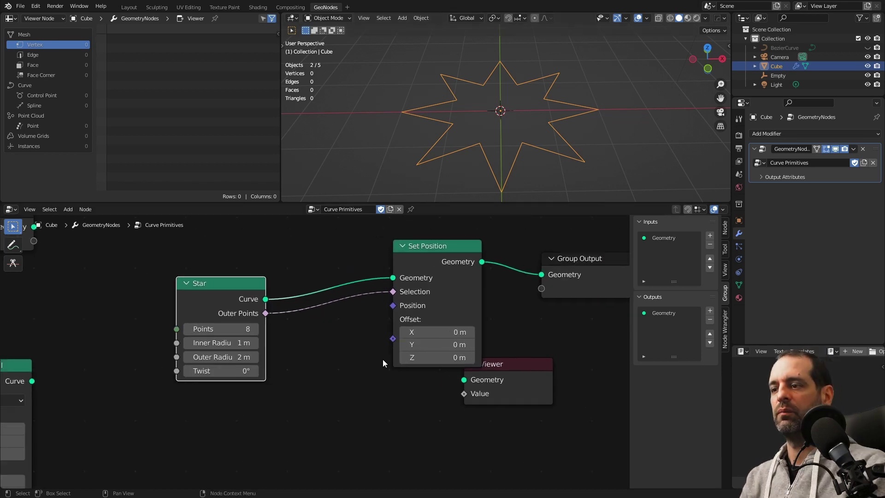
{"action": "mouse_move", "coordinate": [411, 358]}
{"action": "left_mouse_down"}
{"action": "mouse_move", "coordinate": [431, 357]}
{"action": "mouse_move", "coordinate": [410, 357]}
{"action": "left_mouse_up"}
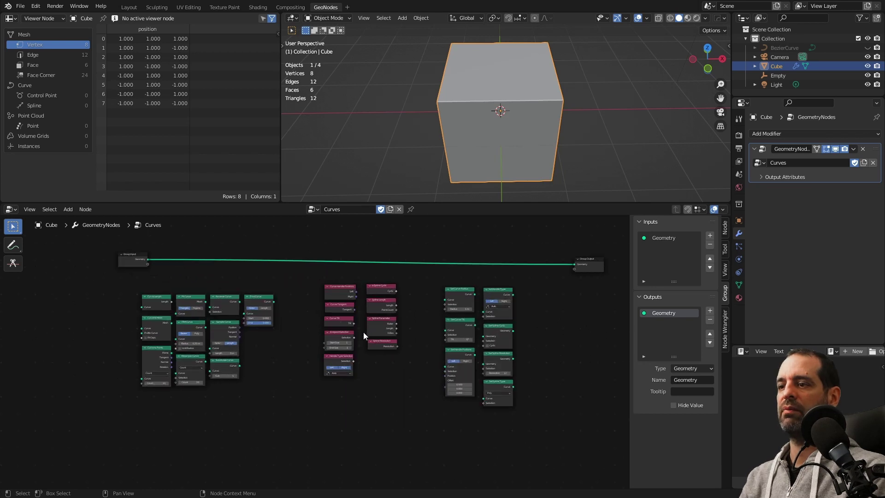
- Spread out Group Input and Group Output and bring the curve nodes into view
{"action": "left_click_drag", "start_coordinate": [135, 259], "coordinate": [118, 264]}
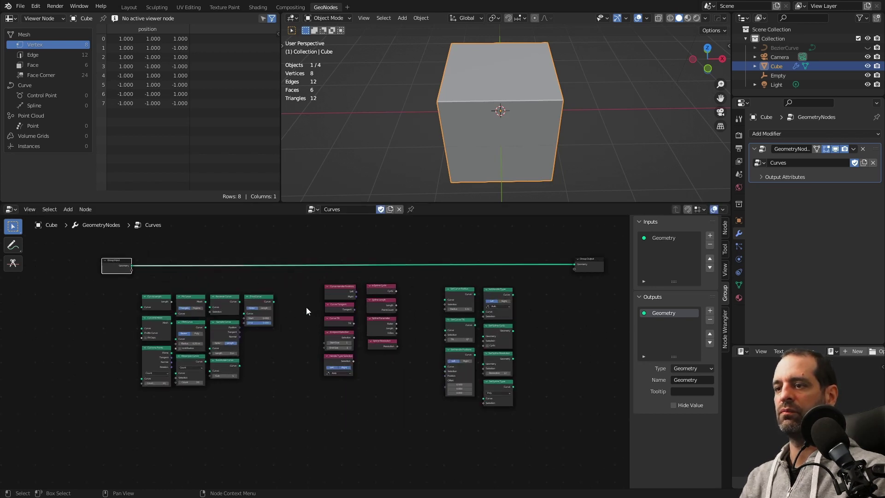
{"action": "left_click_drag", "start_coordinate": [588, 264], "coordinate": [595, 264]}
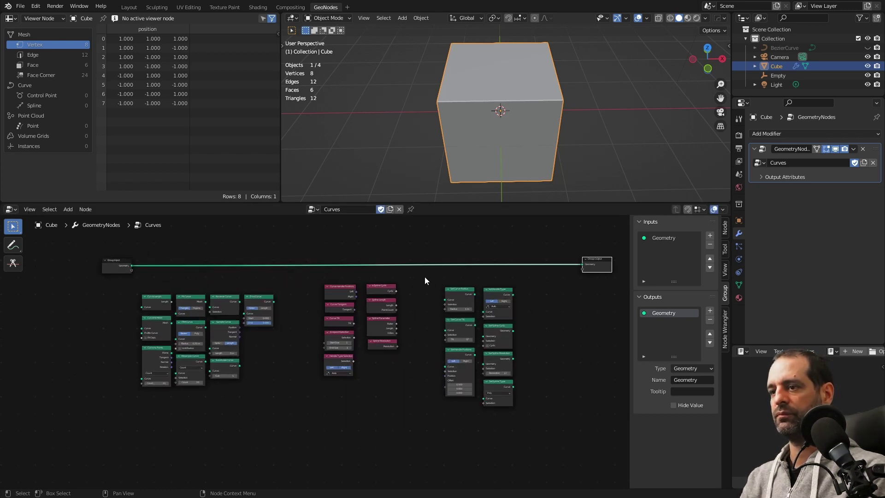
{"action": "scroll", "coordinate": [311, 307], "scroll_direction": "down", "scroll_amount": 2}
{"action": "middle_click_drag", "start_coordinate": [313, 311], "coordinate": [460, 323]}
{"action": "scroll", "coordinate": [394, 340], "scroll_direction": "up", "scroll_amount": 4}
{"action": "scroll", "coordinate": [430, 323], "scroll_direction": "down", "scroll_amount": 4}
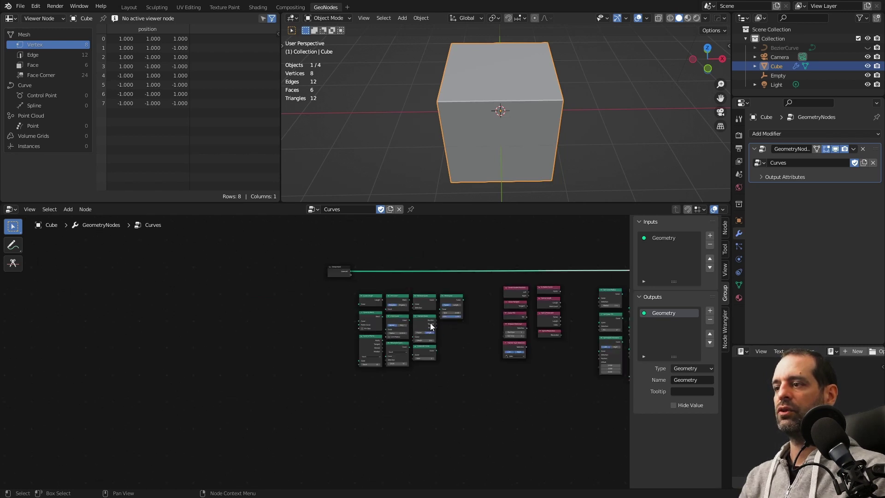
{"action": "scroll", "coordinate": [454, 342], "scroll_direction": "up", "scroll_amount": 2}
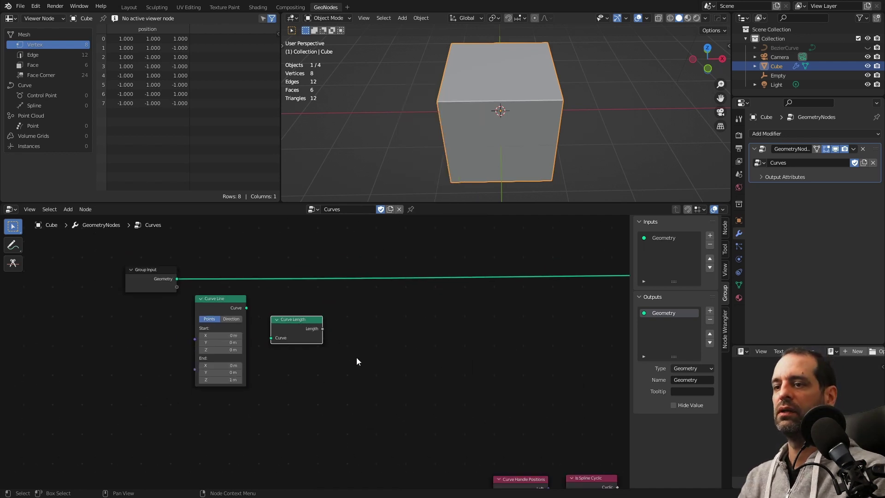
- Connect Curve Line to Curve Length and raise the line's End Z to 3.4 m
{"action": "left_click_drag", "start_coordinate": [229, 297], "coordinate": [260, 335]}
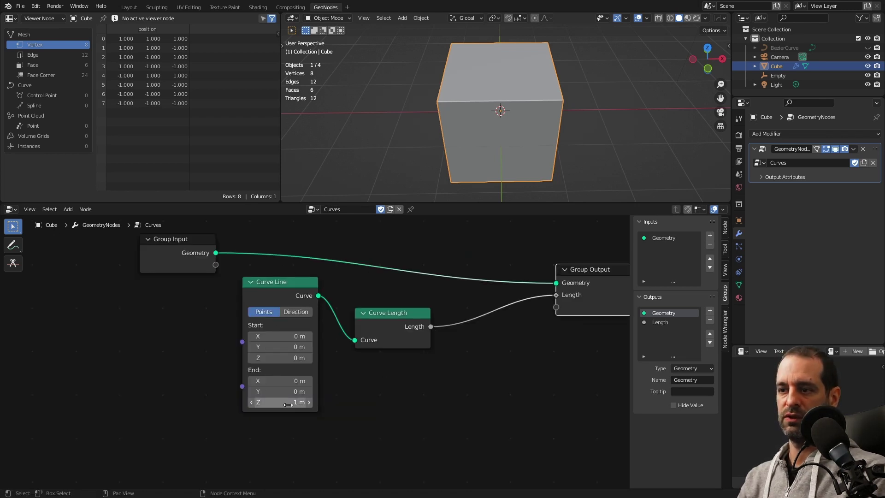
{"action": "left_click_drag", "start_coordinate": [281, 402], "coordinate": [304, 402]}
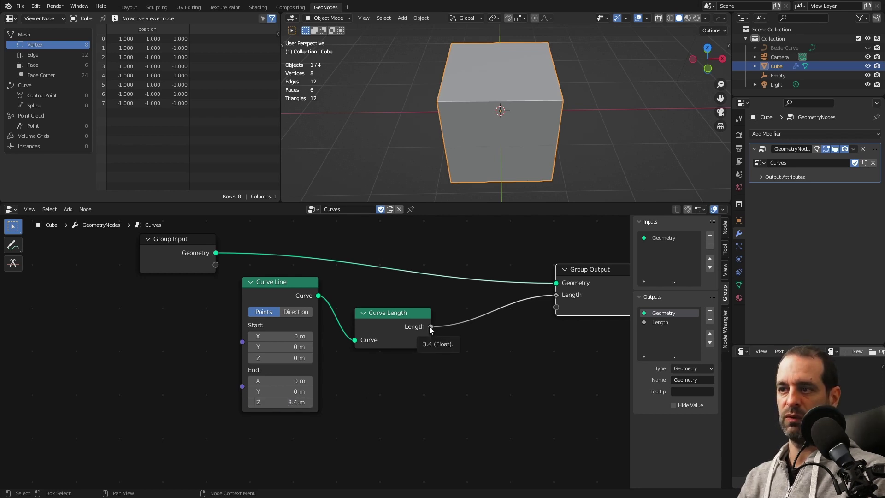
{"action": "scroll", "coordinate": [406, 350], "scroll_direction": "down", "scroll_amount": 5}
{"action": "scroll", "coordinate": [382, 376], "scroll_direction": "up", "scroll_amount": 4}
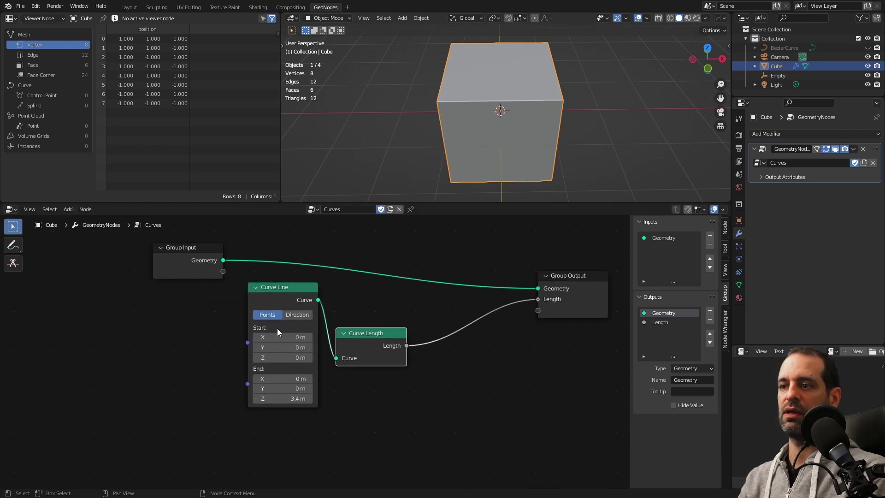
{"action": "scroll", "coordinate": [358, 378], "scroll_direction": "down", "scroll_amount": 3}
{"action": "scroll", "coordinate": [386, 358], "scroll_direction": "down", "scroll_amount": 1}
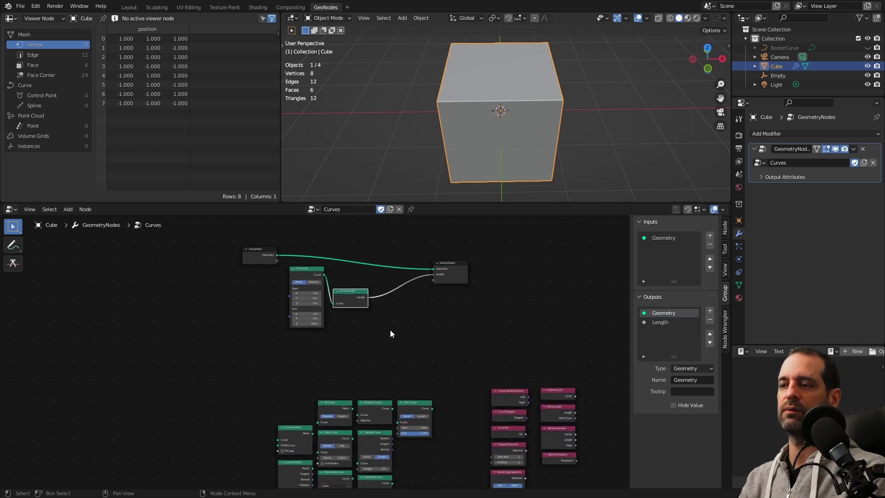
{"action": "scroll", "coordinate": [361, 297], "scroll_direction": "up", "scroll_amount": 4}
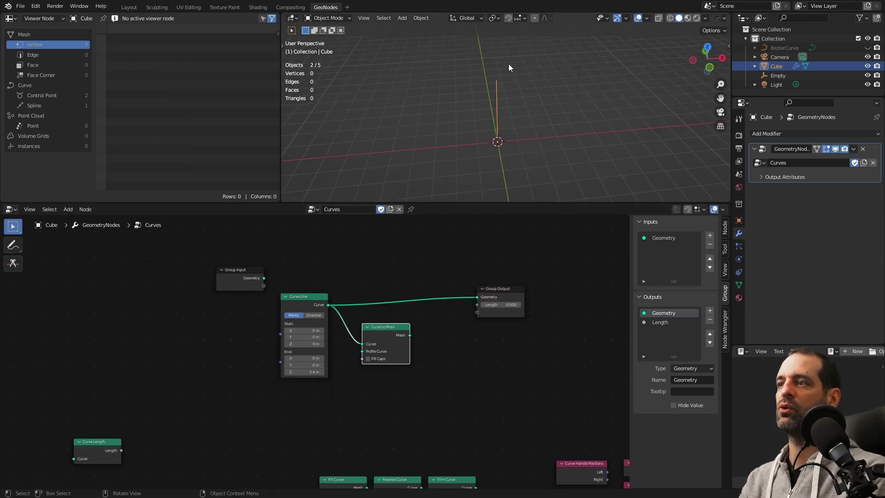
- Add a Curve Circle node and use it as Curve to Mesh's Profile Curve
{"action": "left_click_drag", "start_coordinate": [343, 272], "coordinate": [340, 258]}
{"action": "key", "text": "shift+a"}
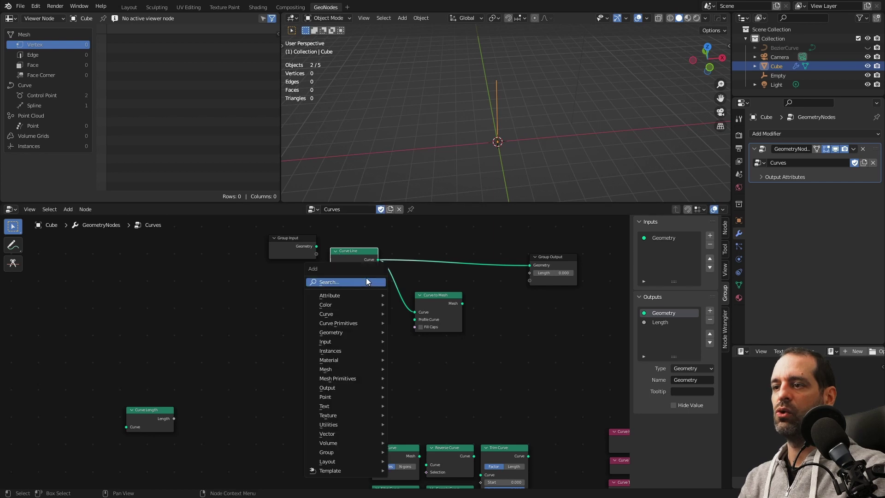
{"action": "type", "text": "cir"}
{"action": "key", "text": "Return"}
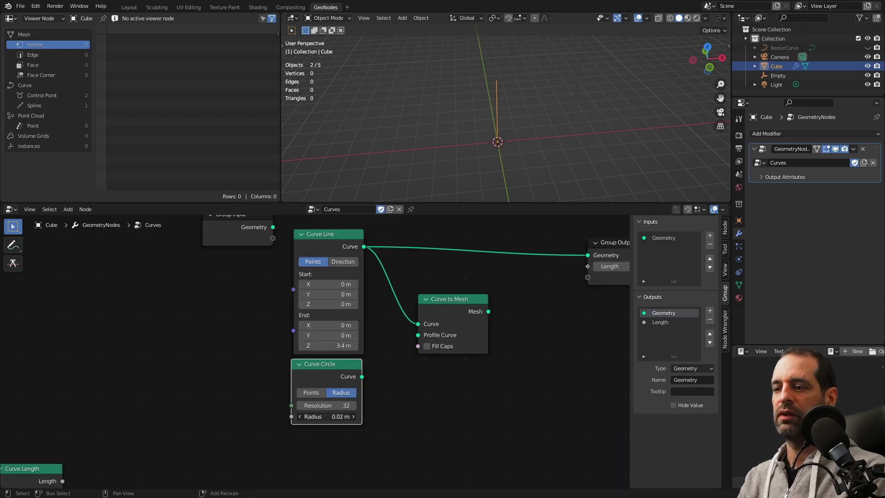
{"action": "scroll", "coordinate": [315, 353], "scroll_direction": "up", "scroll_amount": 1}
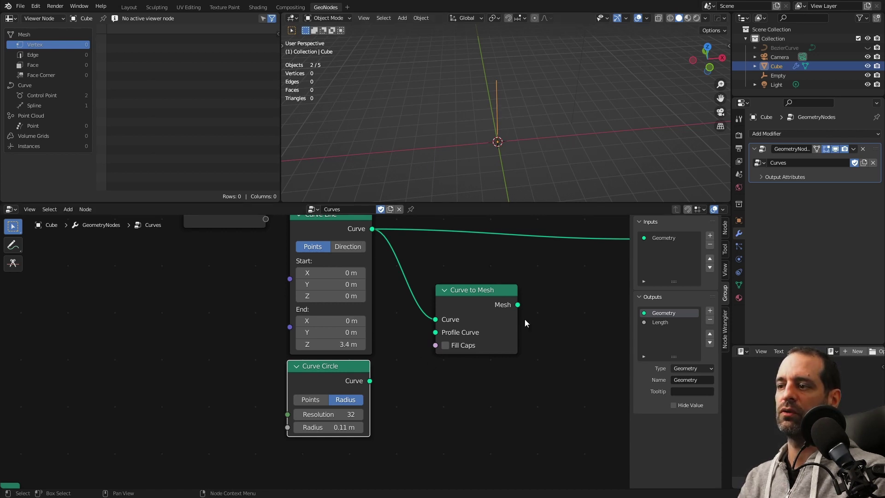
{"action": "left_click_drag", "start_coordinate": [373, 381], "coordinate": [435, 325]}
{"action": "scroll", "coordinate": [480, 289], "scroll_direction": "down", "scroll_amount": 3}
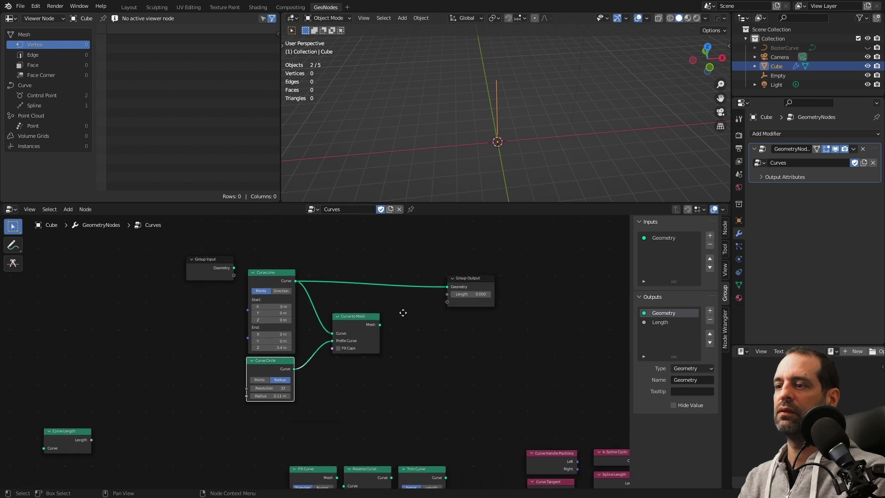
{"action": "scroll", "coordinate": [319, 352], "scroll_direction": "up", "scroll_amount": 2}
- Send the Curve to Mesh result to Group Output and enable Fill Caps
{"action": "left_click_drag", "start_coordinate": [264, 380], "coordinate": [490, 259]}
{"action": "middle_click_drag", "start_coordinate": [517, 134], "coordinate": [543, 139]}
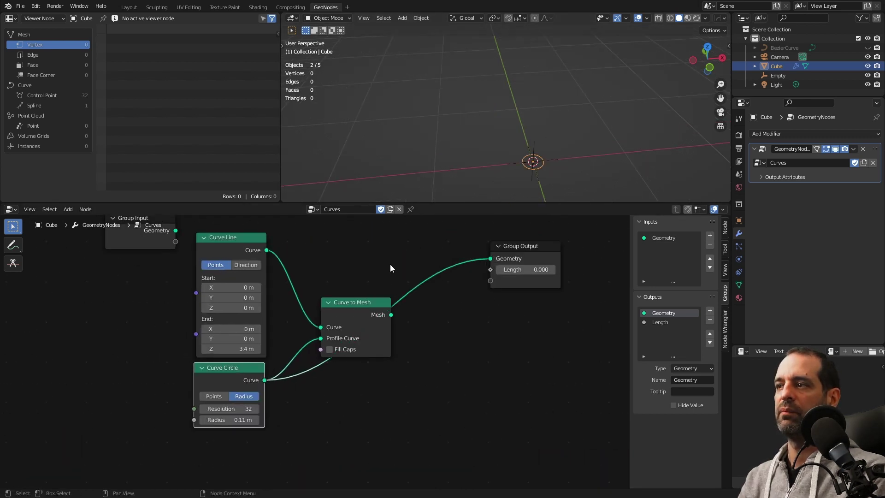
{"action": "left_click_drag", "start_coordinate": [391, 314], "coordinate": [491, 258]}
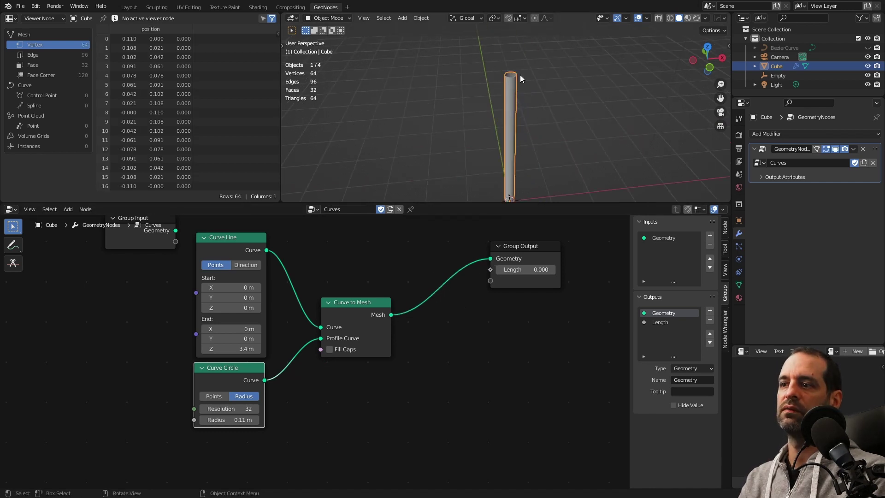
{"action": "left_click_drag", "start_coordinate": [342, 351], "coordinate": [342, 305]}
{"action": "scroll", "coordinate": [342, 305], "scroll_direction": "up", "scroll_amount": 1}
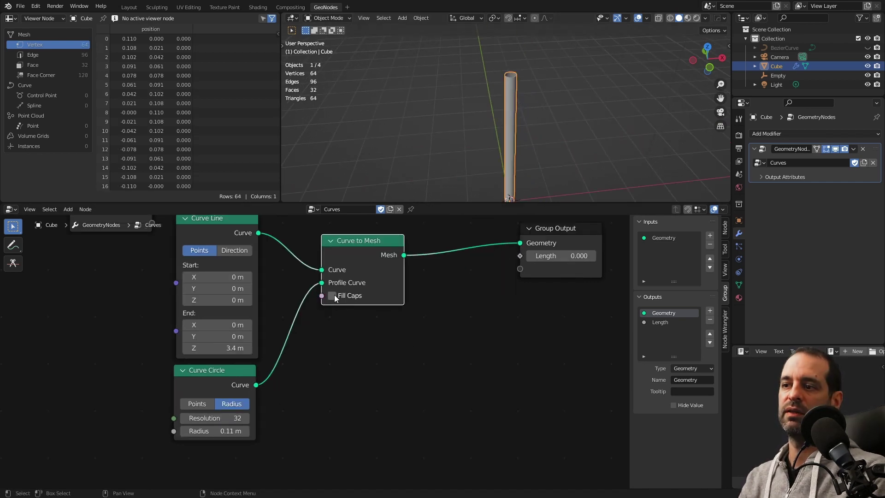
{"action": "left_click", "coordinate": [332, 296]}
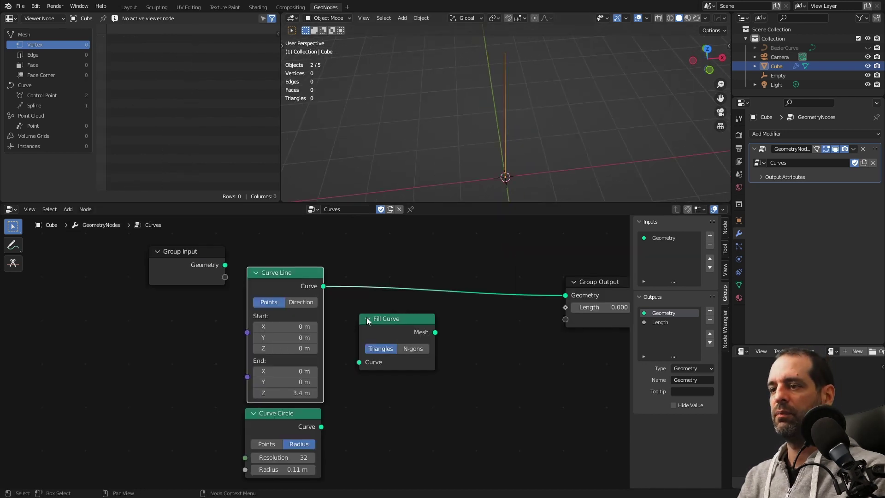
- Replace Curve Line with the Curve Circle as output and set its radius to 0.55 m
{"action": "left_click_drag", "start_coordinate": [367, 321], "coordinate": [373, 323]}
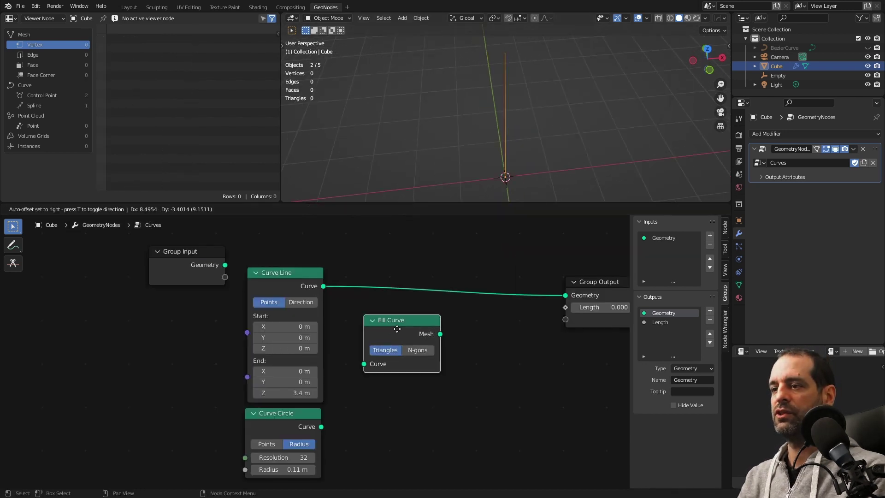
{"action": "right_click_drag", "start_coordinate": [356, 279], "coordinate": [350, 378], "text": "ctrl"}
{"action": "middle_click_drag", "start_coordinate": [350, 378], "coordinate": [364, 310]}
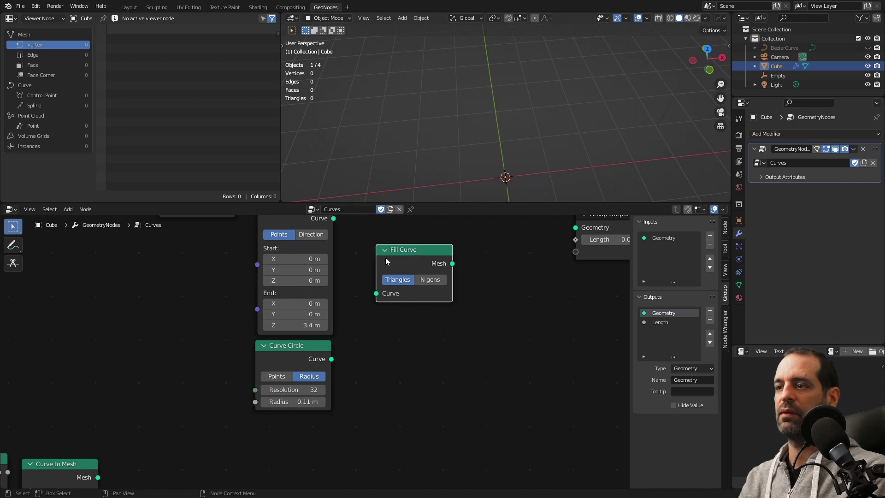
{"action": "scroll", "coordinate": [385, 257], "scroll_direction": "down", "scroll_amount": 1}
{"action": "left_click_drag", "start_coordinate": [330, 359], "coordinate": [561, 244]}
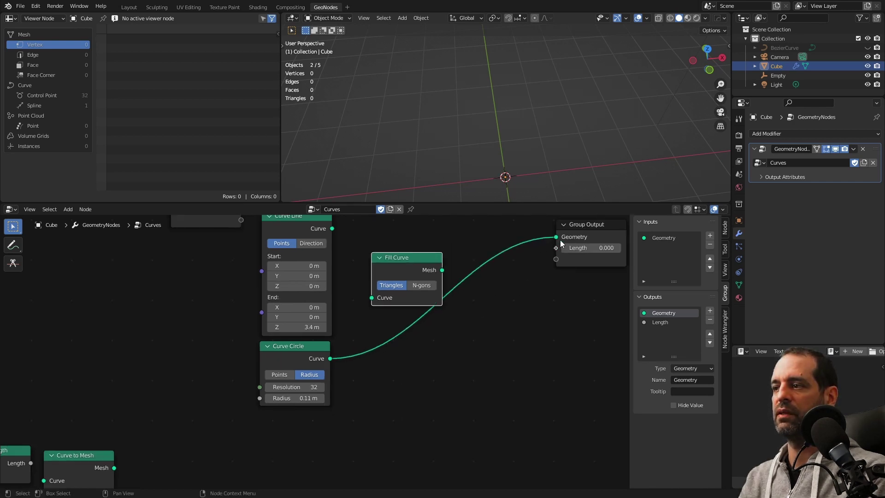
{"action": "middle_click_drag", "start_coordinate": [558, 152], "coordinate": [567, 119]}
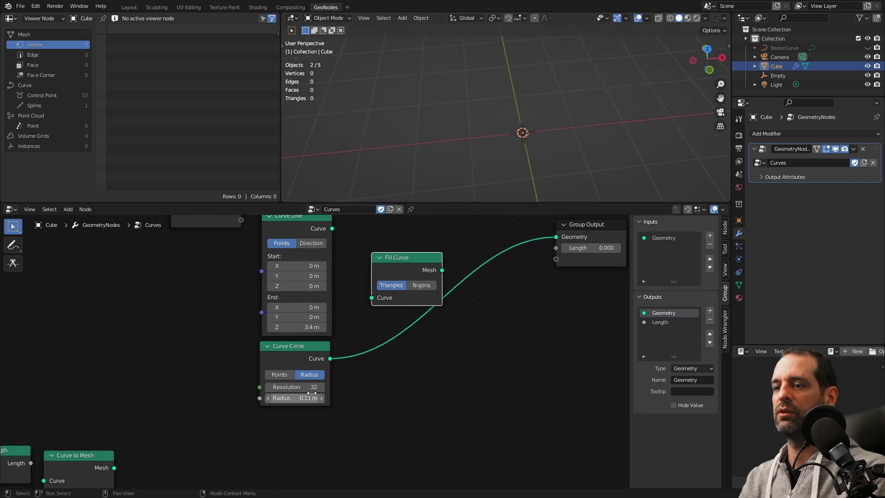
{"action": "left_click_drag", "start_coordinate": [295, 398], "coordinate": [322, 398]}
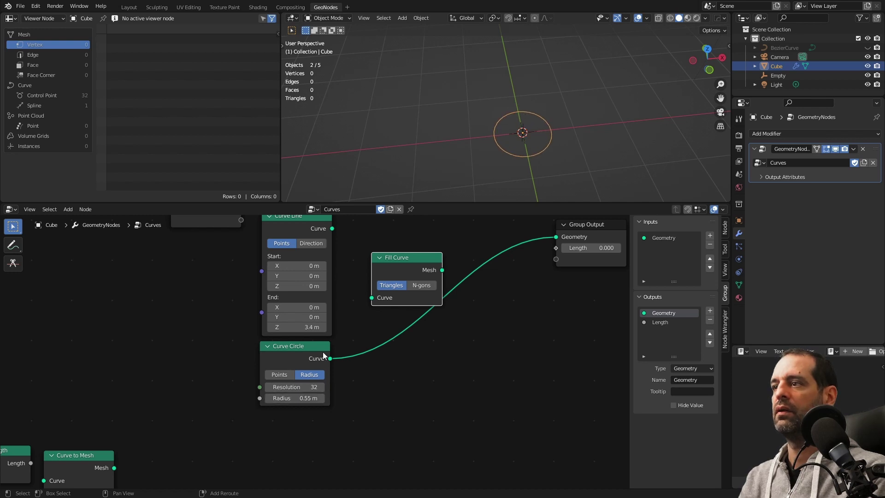
{"action": "middle_click_drag", "start_coordinate": [527, 121], "coordinate": [526, 112]}
- Insert Fill Curve on the circle's link and fill it as a single N-gon face
{"action": "mouse_move", "coordinate": [392, 273]}
{"action": "left_mouse_down"}
{"action": "mouse_move", "coordinate": [397, 258]}
{"action": "mouse_move", "coordinate": [414, 288]}
{"action": "left_mouse_up"}
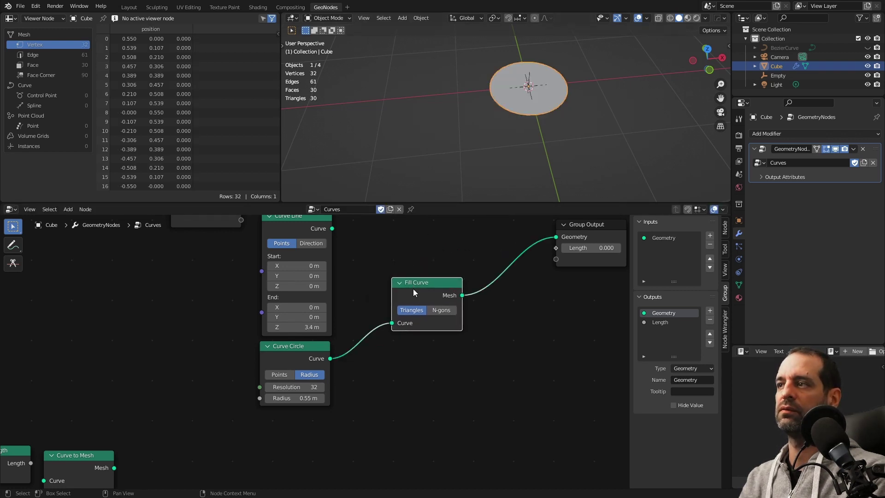
{"action": "scroll", "coordinate": [534, 110], "scroll_direction": "up", "scroll_amount": 3}
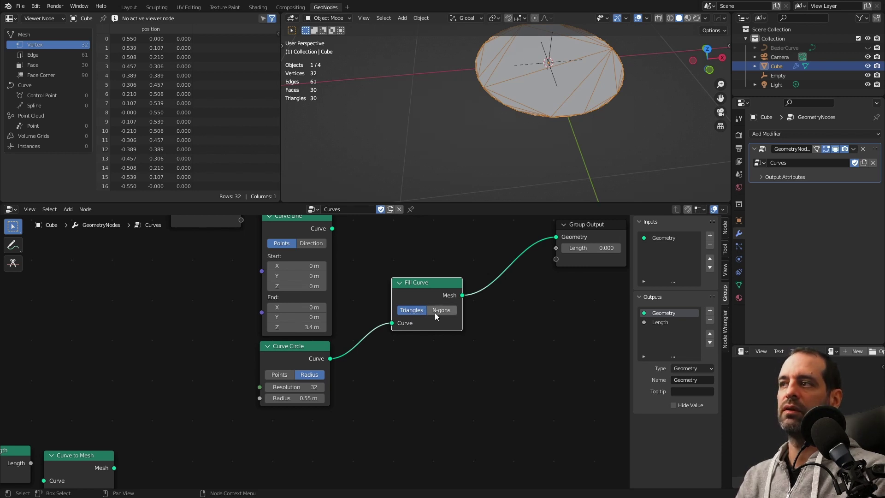
{"action": "left_click", "coordinate": [436, 310]}
{"action": "middle_click_drag", "start_coordinate": [591, 62], "coordinate": [483, 112]}
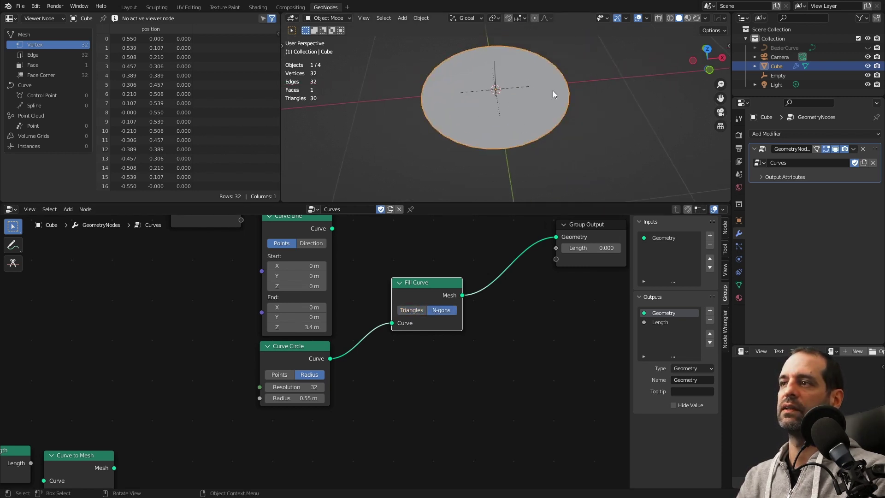
{"action": "scroll", "coordinate": [397, 278], "scroll_direction": "down", "scroll_amount": 2}
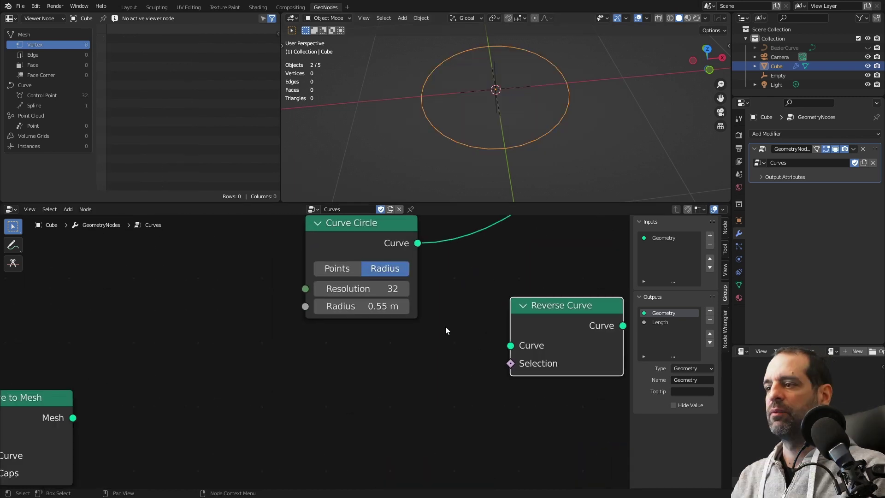
- Insert a Reverse Curve node between Curve Circle and Group Output, then move it aside
{"action": "mouse_move", "coordinate": [466, 341]}
{"action": "left_mouse_down"}
{"action": "mouse_move", "coordinate": [438, 272]}
{"action": "mouse_move", "coordinate": [367, 336]}
{"action": "left_mouse_up"}
{"action": "scroll", "coordinate": [415, 286], "scroll_direction": "down", "scroll_amount": 2}
{"action": "left_click", "coordinate": [366, 336]}
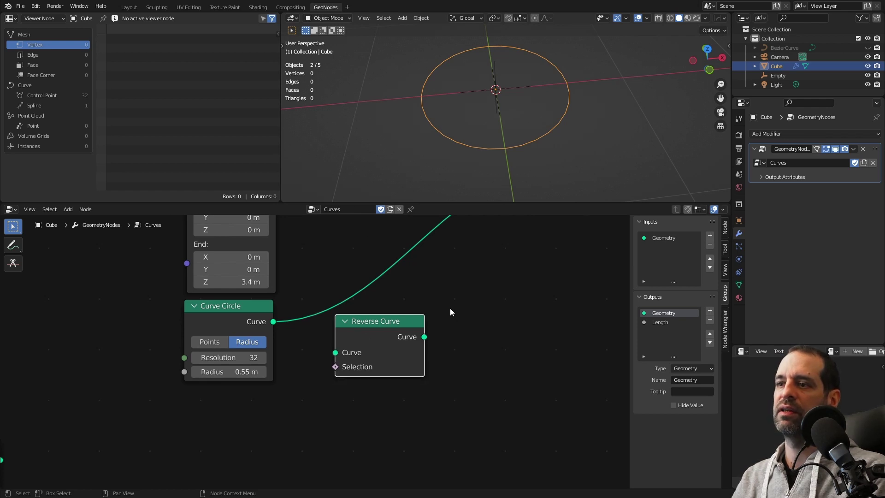
{"action": "scroll", "coordinate": [351, 326], "scroll_direction": "down", "scroll_amount": 1}
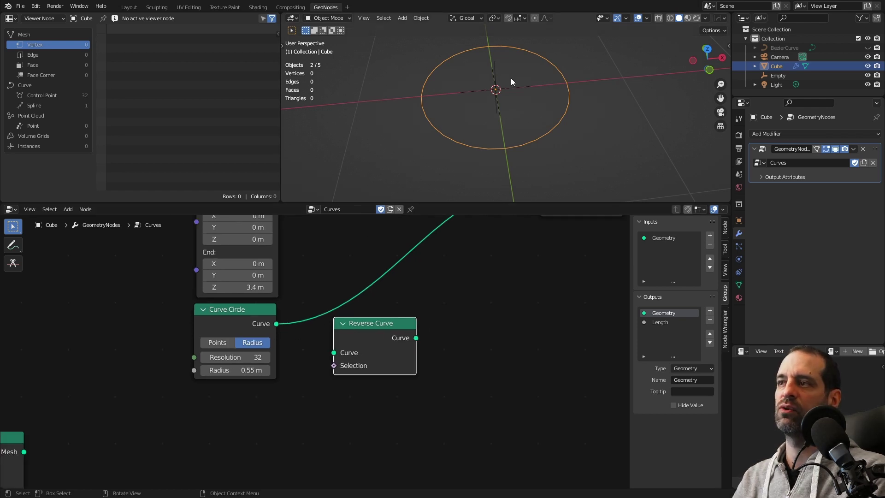
{"action": "middle_click_drag", "start_coordinate": [525, 82], "coordinate": [507, 83]}
{"action": "left_click_drag", "start_coordinate": [371, 340], "coordinate": [370, 303]}
{"action": "scroll", "coordinate": [383, 318], "scroll_direction": "down", "scroll_amount": 2}
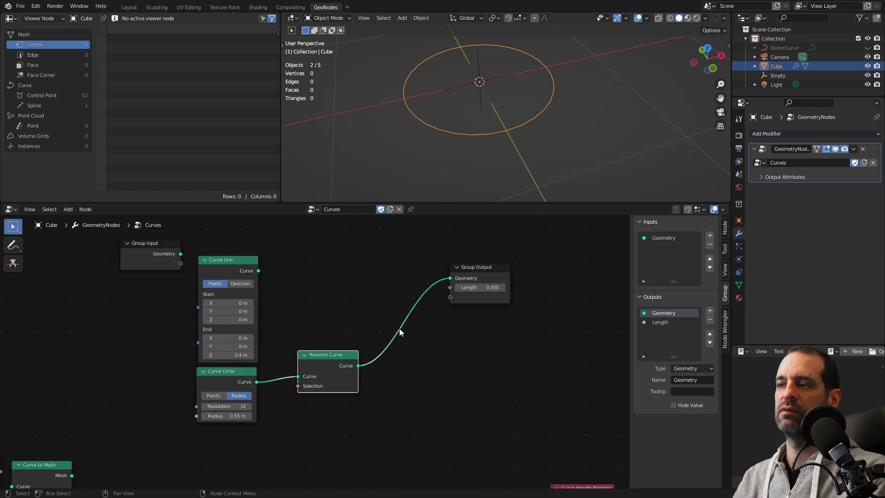
{"action": "middle_click_drag", "start_coordinate": [371, 378], "coordinate": [403, 308]}
{"action": "scroll", "coordinate": [403, 308], "scroll_direction": "up", "scroll_amount": 2}
{"action": "scroll", "coordinate": [349, 278], "scroll_direction": "up", "scroll_amount": 1}
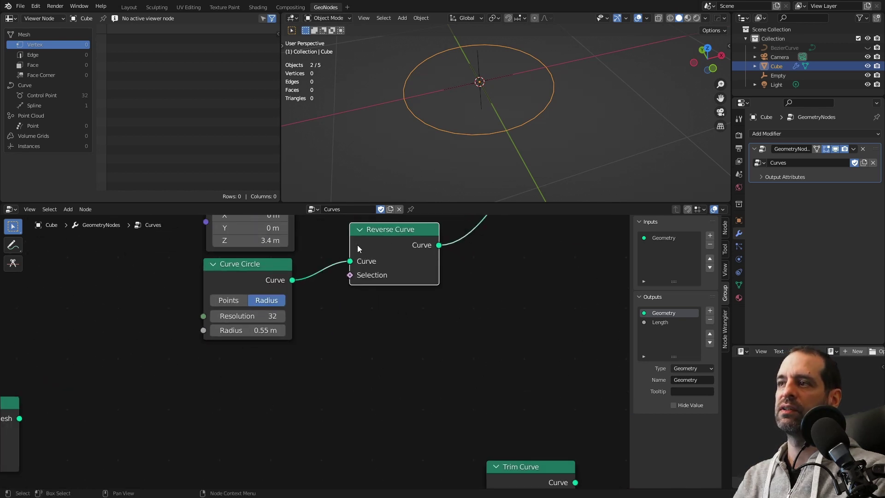
{"action": "left_click_drag", "start_coordinate": [392, 238], "coordinate": [413, 249]}
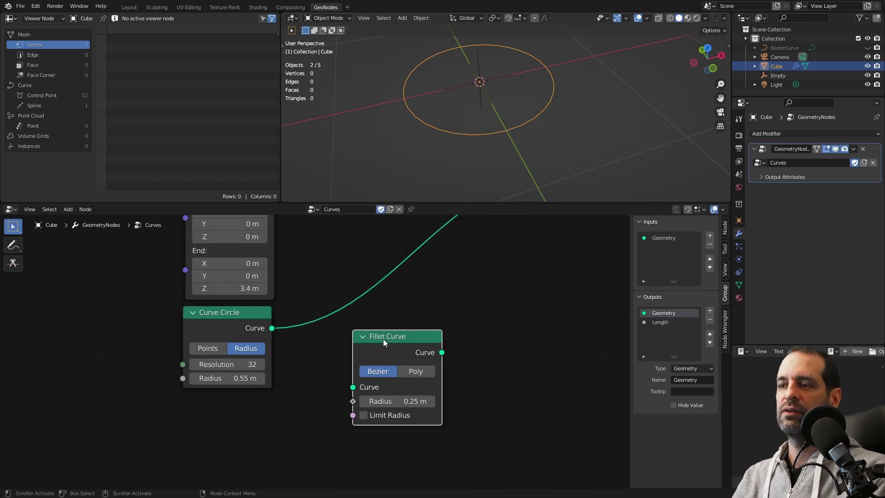
- Set the Curve Circle Resolution to 4, turning the circle into a diamond
{"action": "scroll", "coordinate": [320, 352], "scroll_direction": "down", "scroll_amount": 2}
{"action": "middle_click_drag", "start_coordinate": [320, 352], "coordinate": [312, 374]}
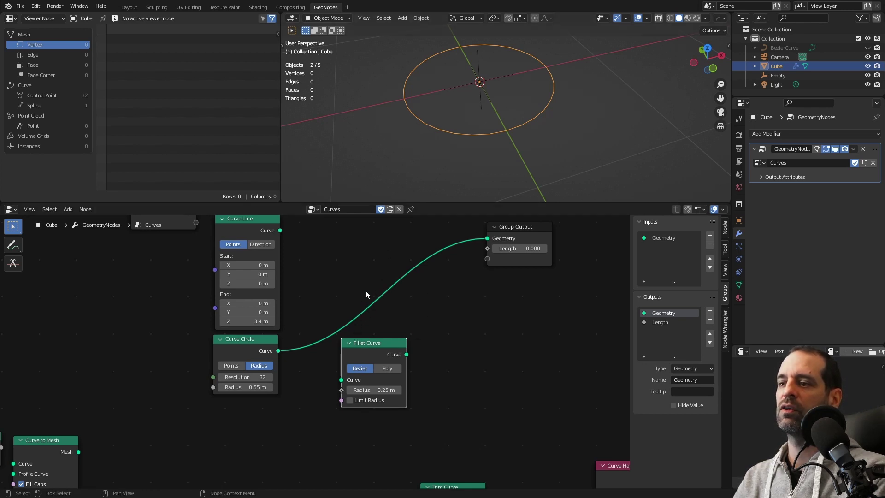
{"action": "scroll", "coordinate": [333, 276], "scroll_direction": "up", "scroll_amount": 3, "text": "shift"}
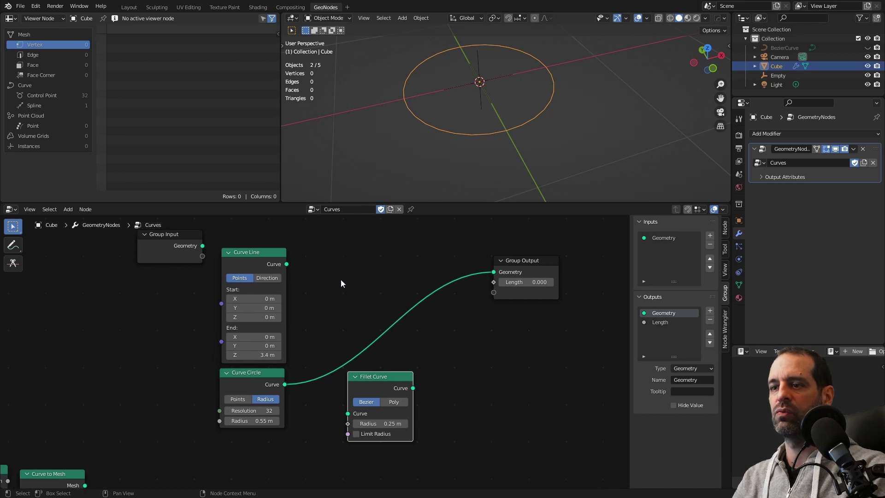
{"action": "scroll", "coordinate": [267, 368], "scroll_direction": "down", "scroll_amount": 5, "text": "shift"}
{"action": "left_click", "coordinate": [268, 341]}
{"action": "type", "text": "4"}
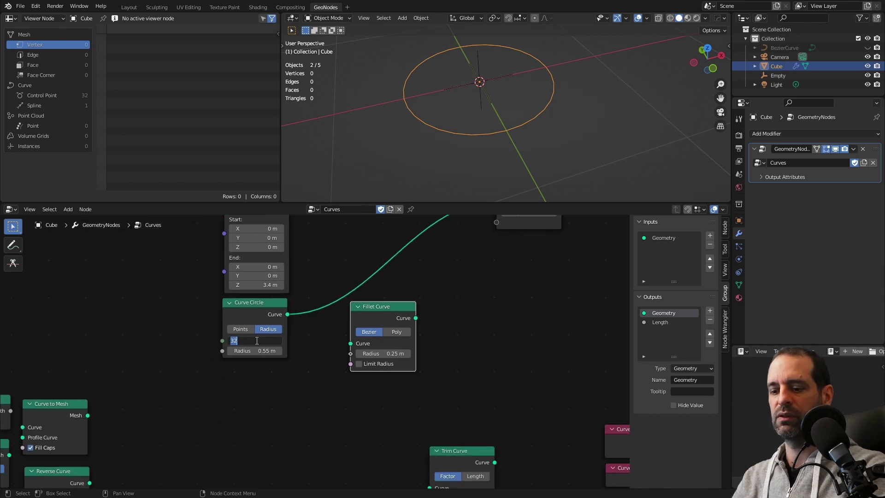
{"action": "key", "text": "Return"}
{"action": "middle_click_drag", "start_coordinate": [510, 118], "coordinate": [473, 145]}
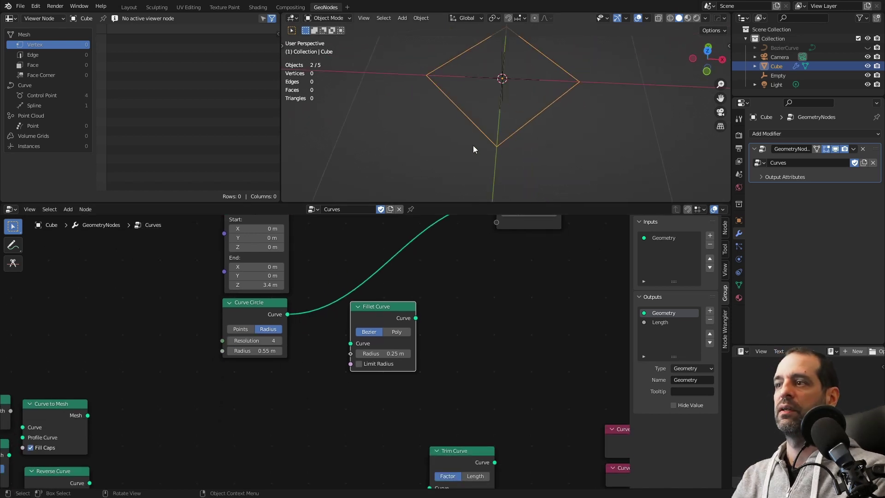
{"action": "scroll", "coordinate": [413, 297], "scroll_direction": "up", "scroll_amount": 3, "text": "shift"}
- Insert a Fillet Curve between circle and output, enabling Limit Radius and setting radius 0.18 m
{"action": "left_click_drag", "start_coordinate": [380, 338], "coordinate": [381, 307]}
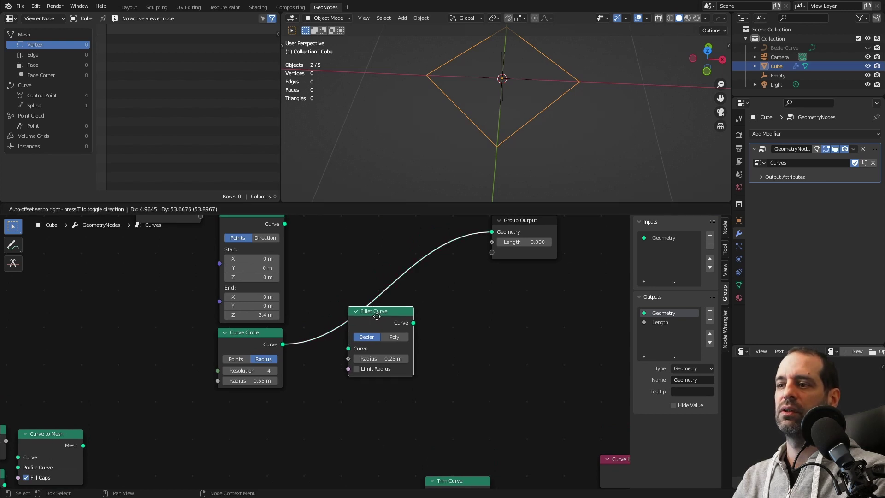
{"action": "scroll", "coordinate": [364, 321], "scroll_direction": "up", "scroll_amount": 1}
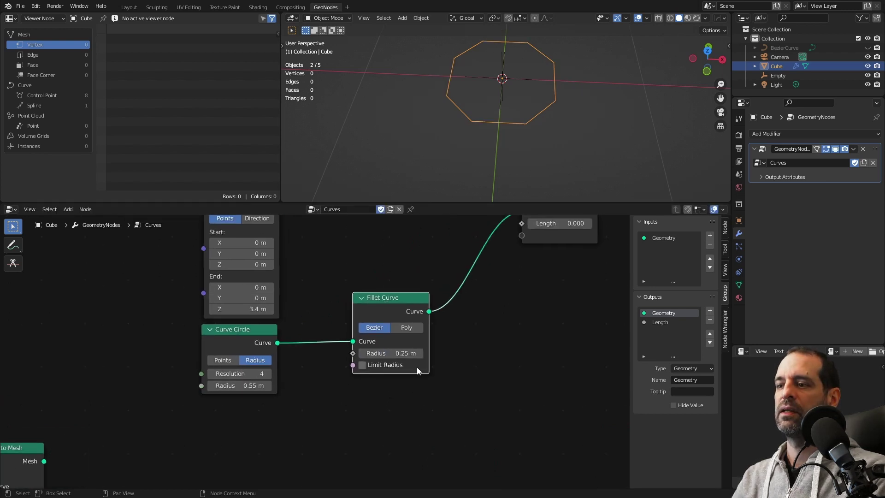
{"action": "mouse_move", "coordinate": [391, 353]}
{"action": "left_mouse_down"}
{"action": "mouse_move", "coordinate": [378, 353]}
{"action": "mouse_move", "coordinate": [406, 353]}
{"action": "left_mouse_up"}
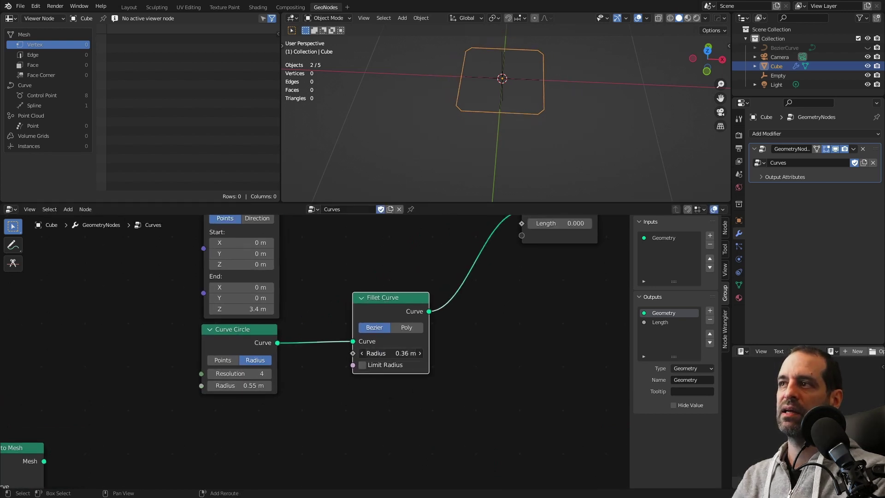
{"action": "left_click", "coordinate": [363, 365]}
{"action": "mouse_move", "coordinate": [391, 354]}
{"action": "left_mouse_down"}
{"action": "mouse_move", "coordinate": [415, 353]}
{"action": "mouse_move", "coordinate": [392, 353]}
{"action": "left_mouse_up"}
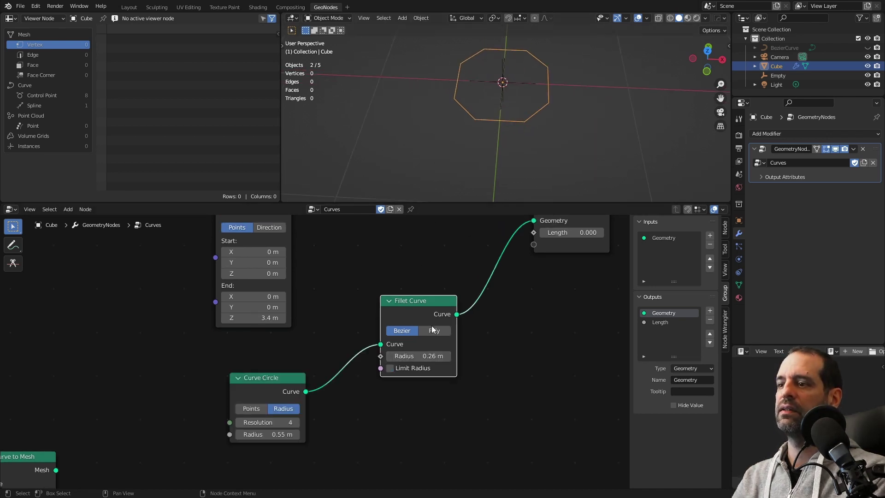
{"action": "left_click_drag", "start_coordinate": [397, 349], "coordinate": [379, 350]}
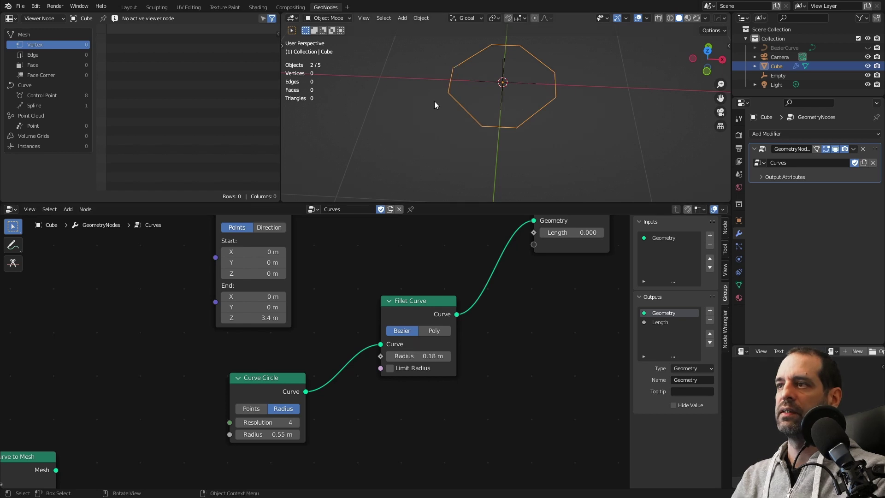
- Switch the fillet to Poly mode with Count 8, then frame all nodes
{"action": "left_click", "coordinate": [437, 331]}
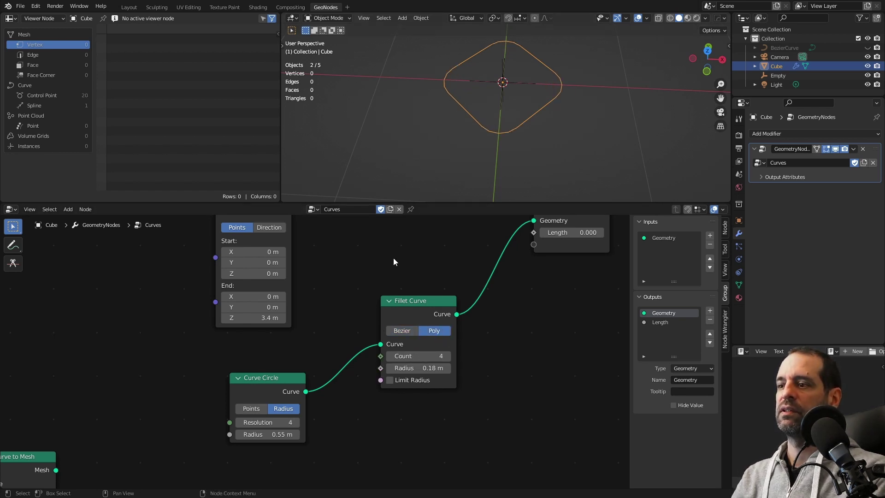
{"action": "left_click_drag", "start_coordinate": [415, 356], "coordinate": [433, 356]}
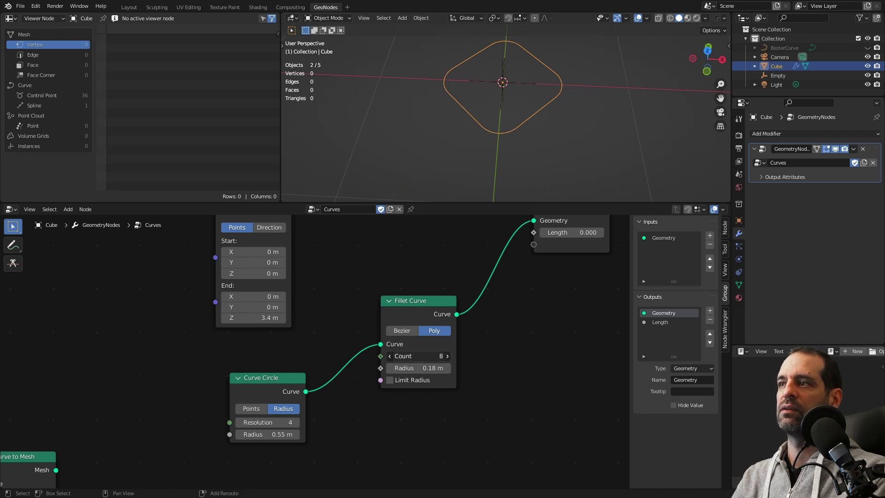
{"action": "middle_click_drag", "start_coordinate": [513, 108], "coordinate": [546, 86]}
{"action": "scroll", "coordinate": [427, 301], "scroll_direction": "down", "scroll_amount": 2}
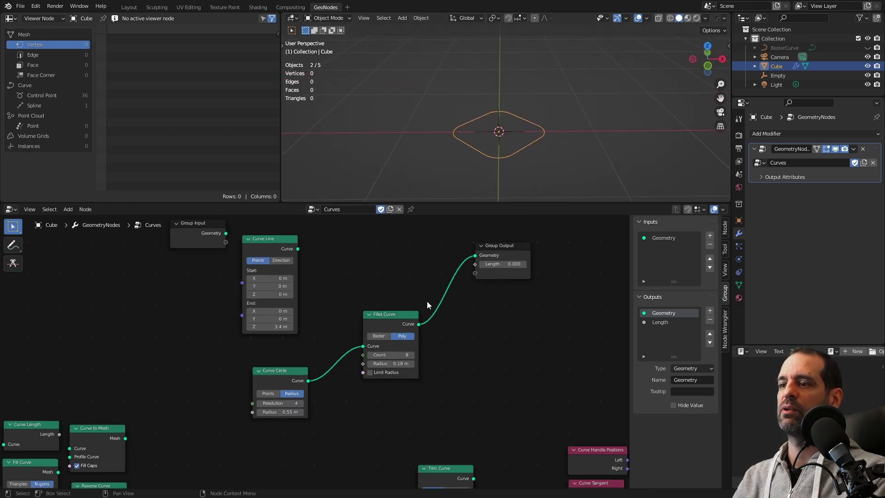
{"action": "left_click", "coordinate": [382, 313]}
{"action": "key", "text": "Home"}
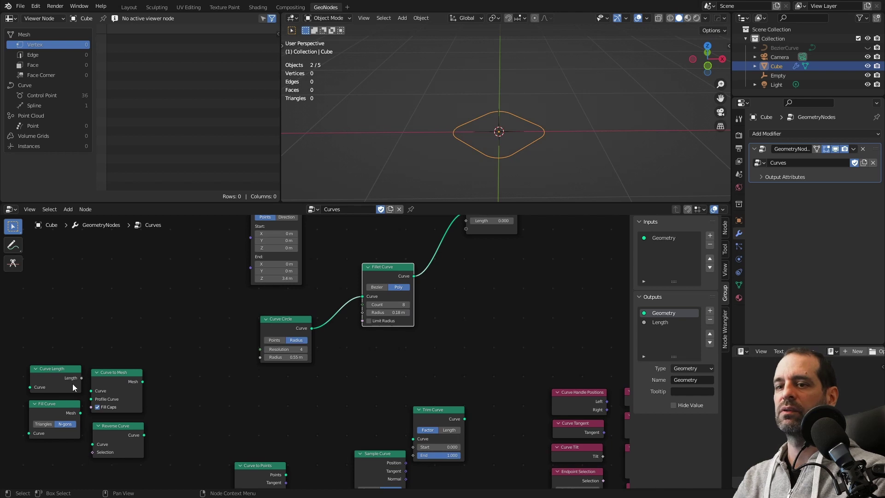
- Add a Curve to Mesh sweeping the filleted profile along the Curve Line into the output
{"action": "key", "text": "shift+a"}
{"action": "left_click", "coordinate": [419, 264]}
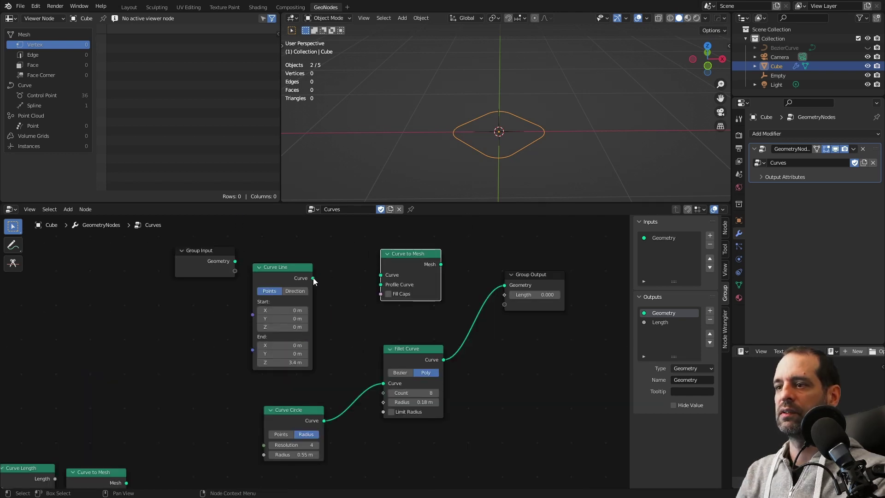
{"action": "left_click_drag", "start_coordinate": [313, 278], "coordinate": [381, 274]}
{"action": "left_click_drag", "start_coordinate": [443, 360], "coordinate": [381, 284]}
{"action": "left_click_drag", "start_coordinate": [441, 264], "coordinate": [504, 285]}
{"action": "mouse_move", "coordinate": [521, 176]}
{"action": "middle_mouse_down"}
{"action": "mouse_move", "coordinate": [536, 125]}
{"action": "mouse_move", "coordinate": [533, 45]}
{"action": "mouse_move", "coordinate": [534, 98]}
{"action": "mouse_move", "coordinate": [510, 43]}
{"action": "mouse_move", "coordinate": [497, 178]}
{"action": "middle_mouse_up"}
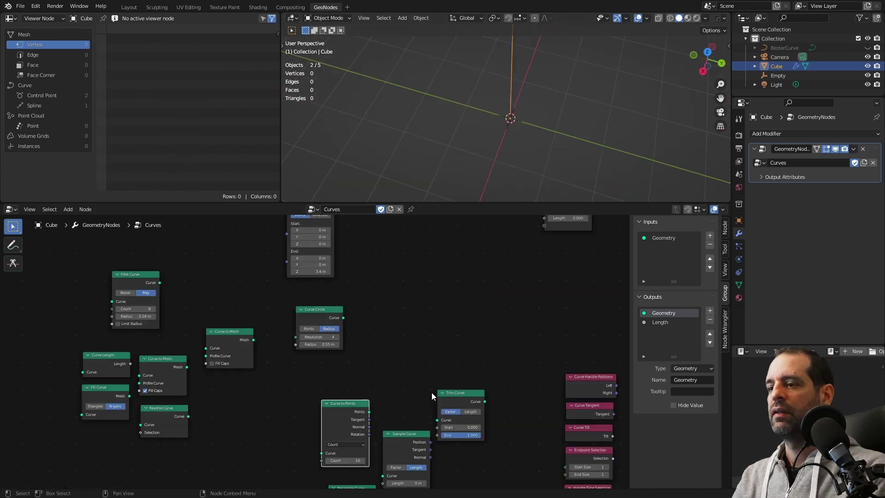
- Insert a Trim Curve node between the Curve Line and the output
{"action": "mouse_move", "coordinate": [441, 393]}
{"action": "left_mouse_down"}
{"action": "mouse_move", "coordinate": [391, 270]}
{"action": "mouse_move", "coordinate": [417, 288]}
{"action": "left_mouse_up"}
{"action": "scroll", "coordinate": [419, 291], "scroll_direction": "up", "scroll_amount": 3}
{"action": "left_click_drag", "start_coordinate": [349, 301], "coordinate": [359, 335]}
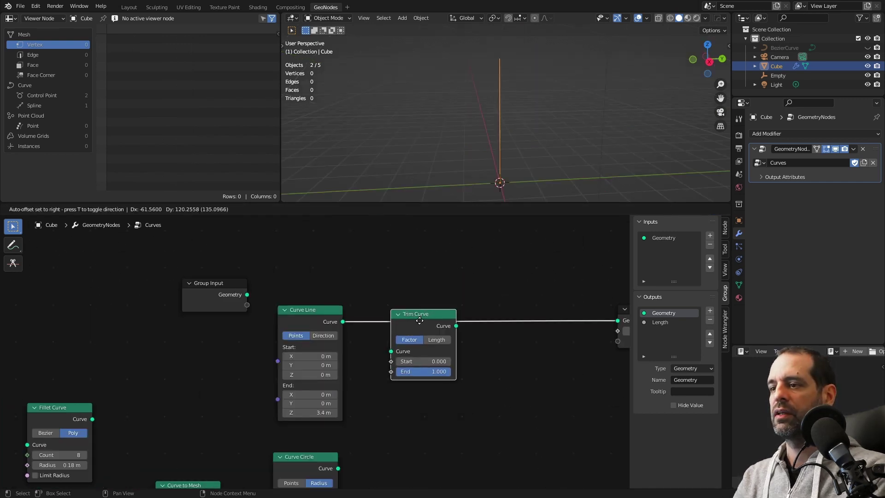
{"action": "scroll", "coordinate": [420, 302], "scroll_direction": "up", "scroll_amount": 2}
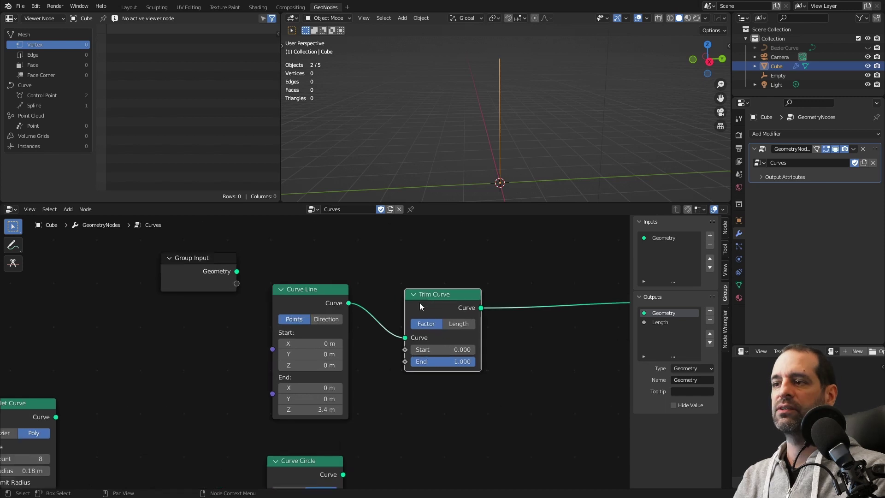
{"action": "scroll", "coordinate": [399, 315], "scroll_direction": "down", "scroll_amount": 4, "text": "shift"}
{"action": "scroll", "coordinate": [332, 383], "scroll_direction": "down", "scroll_amount": 1}
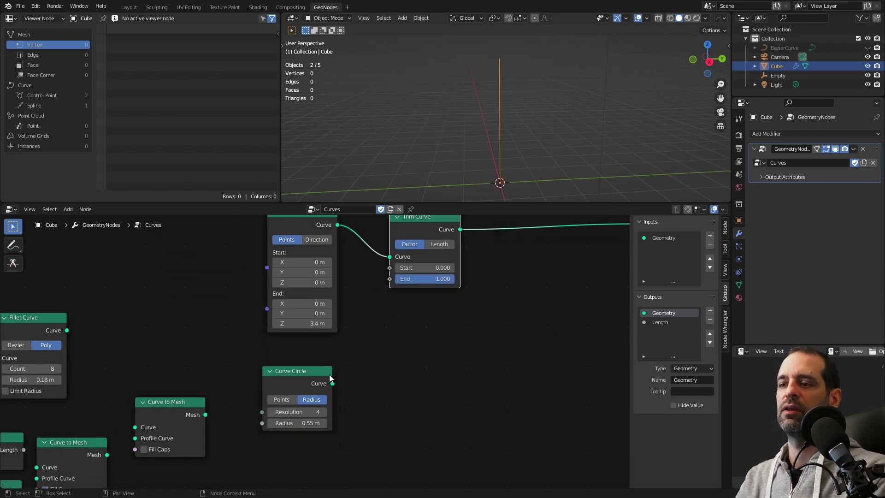
- Route the circle through Trim Curve to the output, with resolution 20 and Start 0.350
{"action": "left_click_drag", "start_coordinate": [415, 216], "coordinate": [415, 318], "text": "alt"}
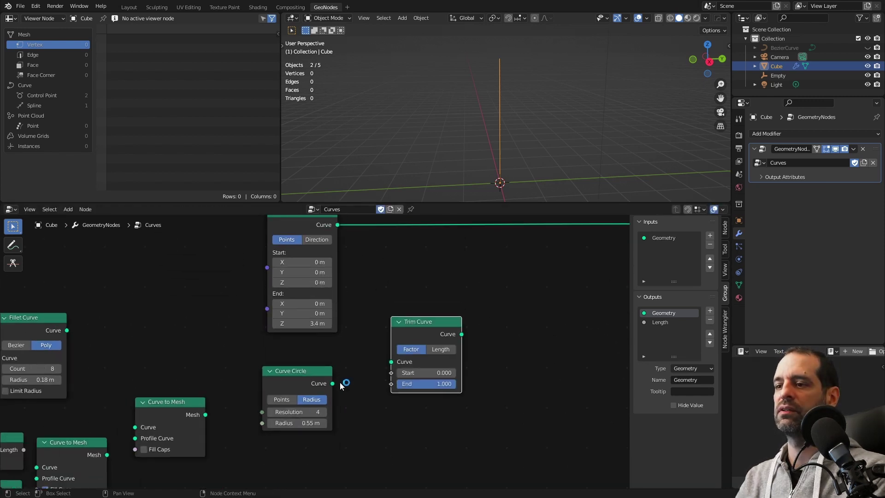
{"action": "left_click_drag", "start_coordinate": [333, 383], "coordinate": [391, 362]}
{"action": "middle_click_drag", "start_coordinate": [326, 392], "coordinate": [238, 399]}
{"action": "left_click_drag", "start_coordinate": [226, 418], "coordinate": [258, 419]}
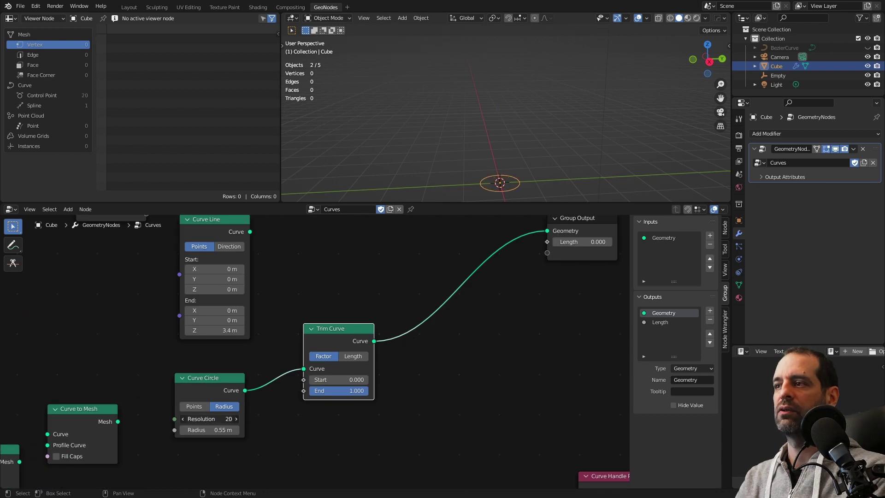
{"action": "middle_click_drag", "start_coordinate": [479, 106], "coordinate": [493, 138]}
{"action": "scroll", "coordinate": [494, 137], "scroll_direction": "up", "scroll_amount": 2}
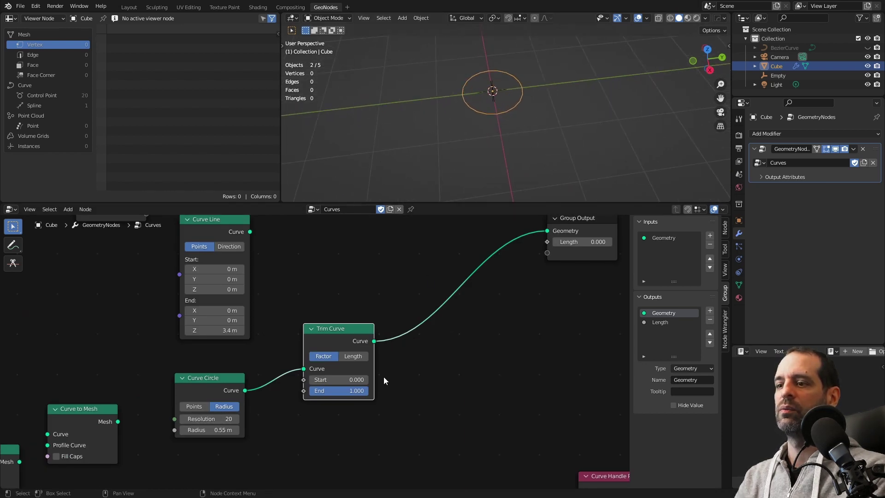
{"action": "scroll", "coordinate": [383, 377], "scroll_direction": "up", "scroll_amount": 1}
{"action": "mouse_move", "coordinate": [353, 379]}
{"action": "left_mouse_down"}
{"action": "mouse_move", "coordinate": [367, 380]}
{"action": "mouse_move", "coordinate": [346, 394]}
{"action": "left_mouse_up"}
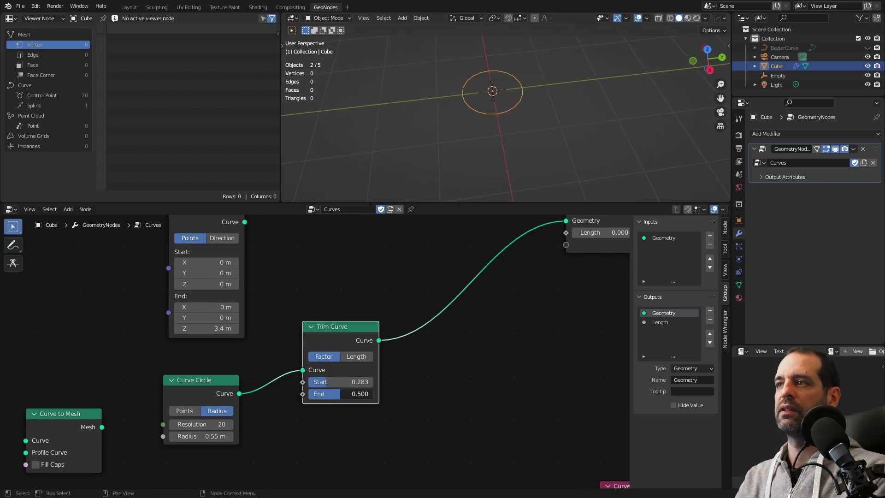
{"action": "scroll", "coordinate": [371, 305], "scroll_direction": "down", "scroll_amount": 1}
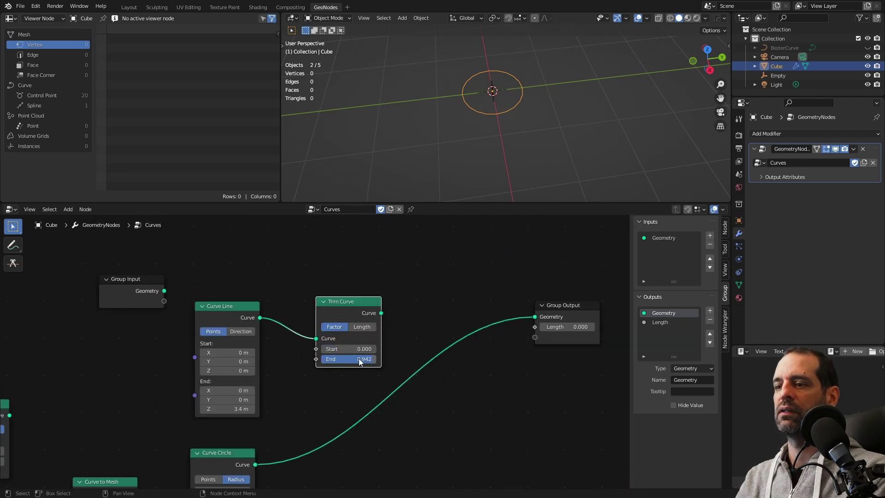
- Feed the Curve Line into Trim Curve and lower its End to shorten the line
{"action": "left_click_drag", "start_coordinate": [381, 313], "coordinate": [534, 317]}
{"action": "mouse_move", "coordinate": [535, 185]}
{"action": "middle_mouse_down"}
{"action": "mouse_move", "coordinate": [544, 137]}
{"action": "mouse_move", "coordinate": [519, 71]}
{"action": "mouse_move", "coordinate": [514, 98]}
{"action": "middle_mouse_up"}
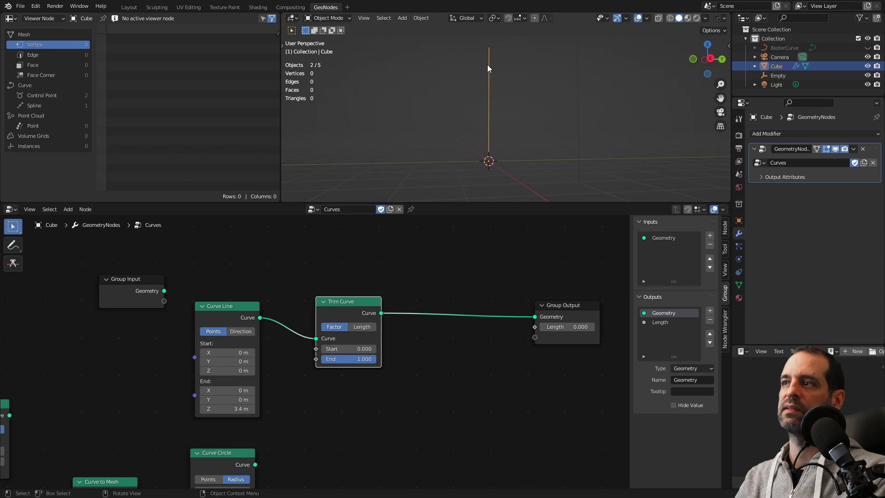
{"action": "left_click_drag", "start_coordinate": [352, 359], "coordinate": [349, 359]}
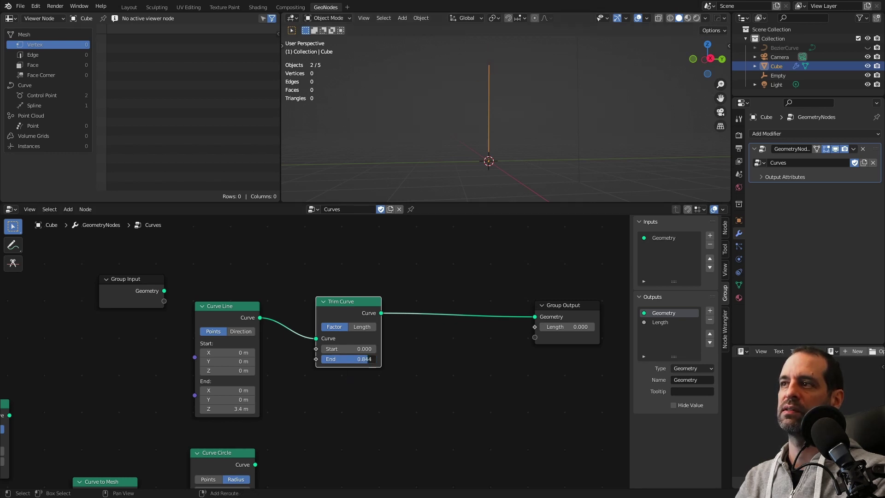
{"action": "left_click_drag", "start_coordinate": [365, 359], "coordinate": [355, 349]}
- Reset the trim, switch Trim Curve to Length mode with End 3.4 m, and raise Start
{"action": "key", "text": "ctrl+z"}
{"action": "key", "text": "ctrl+z"}
{"action": "key", "text": "ctrl+z"}
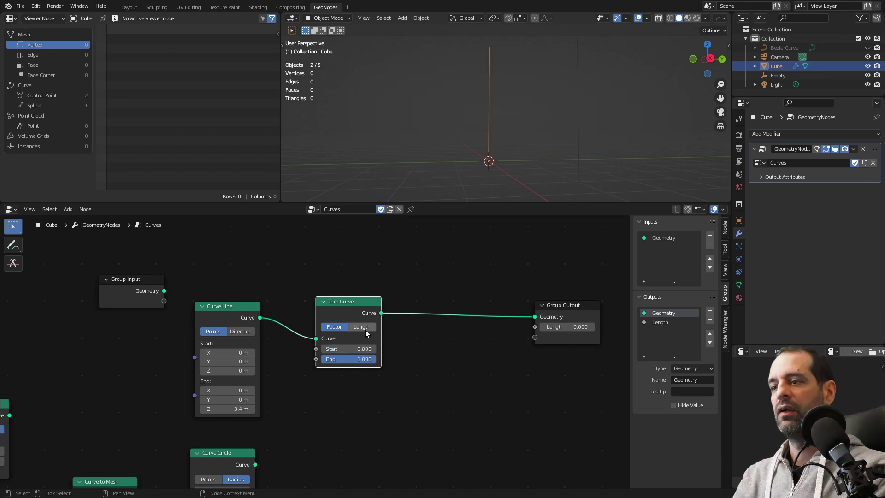
{"action": "left_click", "coordinate": [371, 328]}
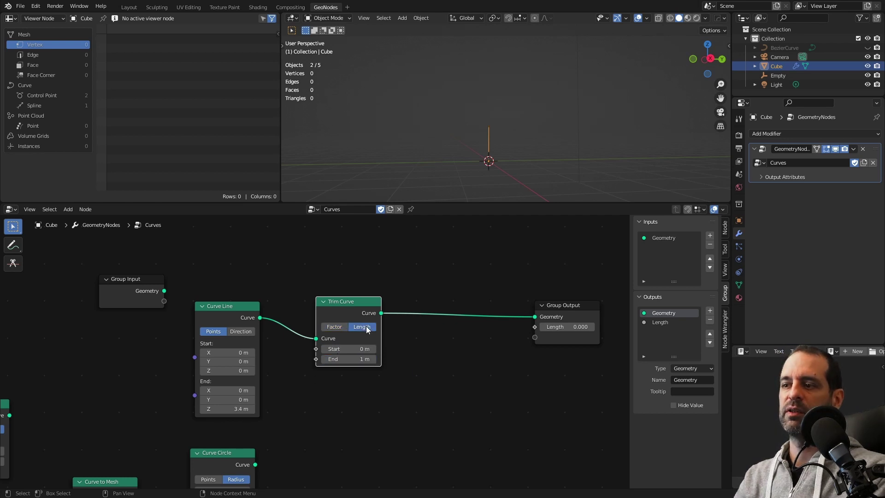
{"action": "left_click", "coordinate": [366, 358]}
{"action": "type", "text": "3.4"}
{"action": "key", "text": "Return"}
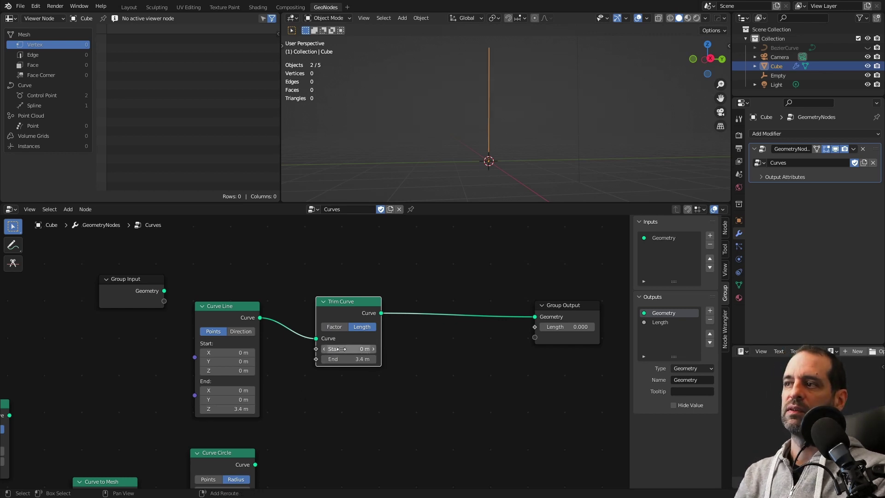
{"action": "left_click_drag", "start_coordinate": [350, 349], "coordinate": [364, 349]}
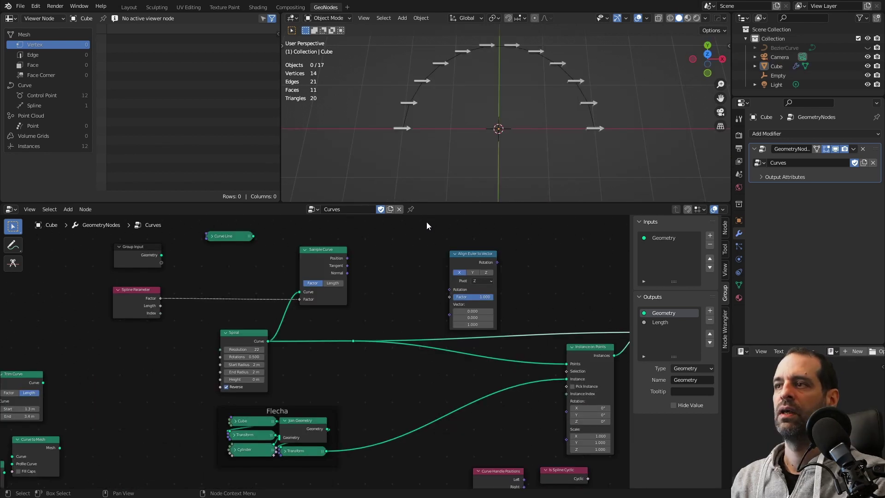
- Reposition the Flecha arrow frame and the Instance on Points node
{"action": "scroll", "coordinate": [397, 270], "scroll_direction": "up", "scroll_amount": 2}
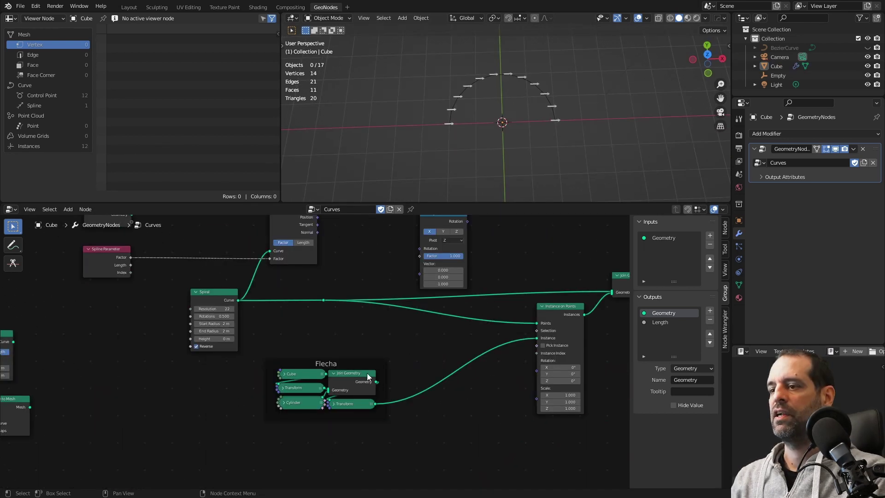
{"action": "left_click_drag", "start_coordinate": [366, 364], "coordinate": [413, 350]}
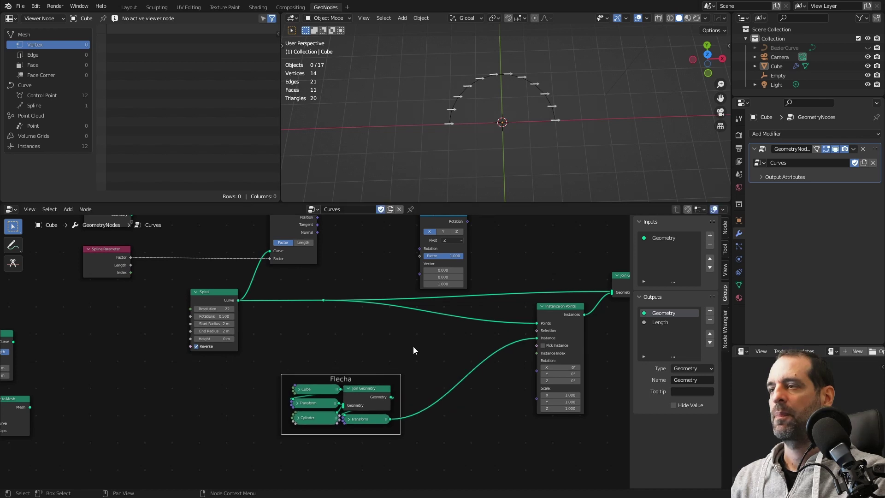
{"action": "scroll", "coordinate": [483, 109], "scroll_direction": "up", "scroll_amount": 3}
{"action": "scroll", "coordinate": [484, 320], "scroll_direction": "down", "scroll_amount": 2}
{"action": "left_click_drag", "start_coordinate": [508, 310], "coordinate": [502, 325]}
{"action": "scroll", "coordinate": [318, 349], "scroll_direction": "up", "scroll_amount": 2}
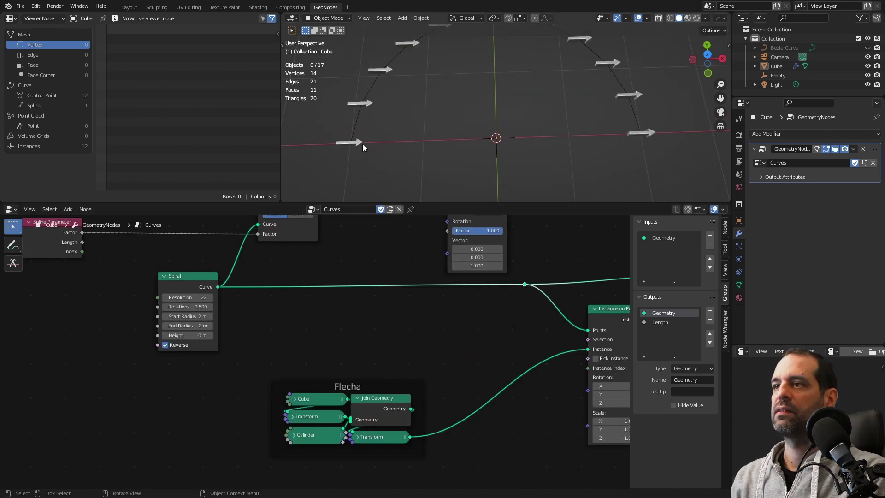
{"action": "scroll", "coordinate": [426, 131], "scroll_direction": "down", "scroll_amount": 3}
{"action": "mouse_move", "coordinate": [583, 130]}
{"action": "middle_mouse_down"}
{"action": "mouse_move", "coordinate": [543, 124]}
{"action": "mouse_move", "coordinate": [548, 107]}
{"action": "mouse_move", "coordinate": [428, 136]}
{"action": "mouse_move", "coordinate": [474, 146]}
{"action": "middle_mouse_up"}
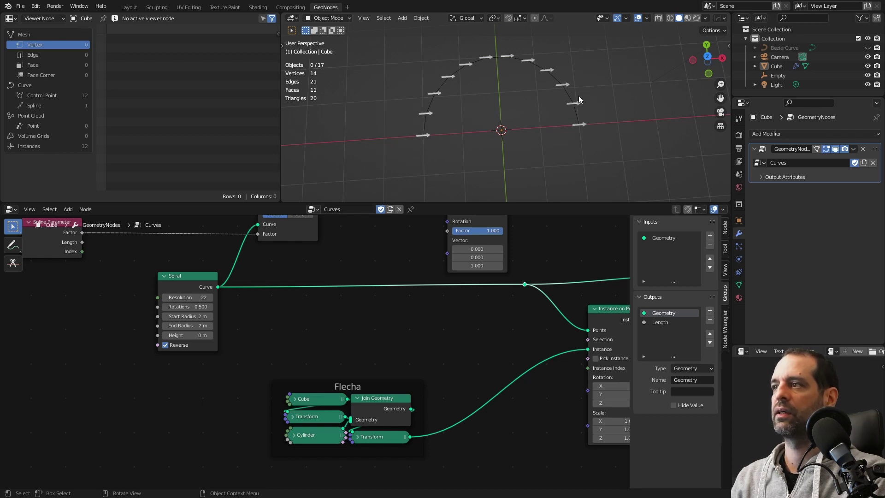
- Nudge the Align Euler to Vector node and link Sample Curve's Tangent into its Vector
{"action": "middle_click_drag", "start_coordinate": [278, 219], "coordinate": [315, 310]}
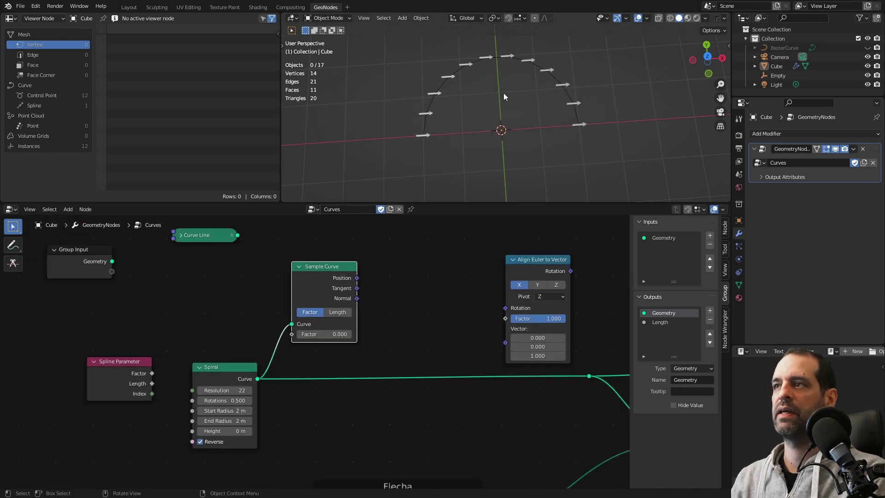
{"action": "middle_click_drag", "start_coordinate": [485, 142], "coordinate": [519, 137]}
{"action": "scroll", "coordinate": [315, 308], "scroll_direction": "up", "scroll_amount": 1}
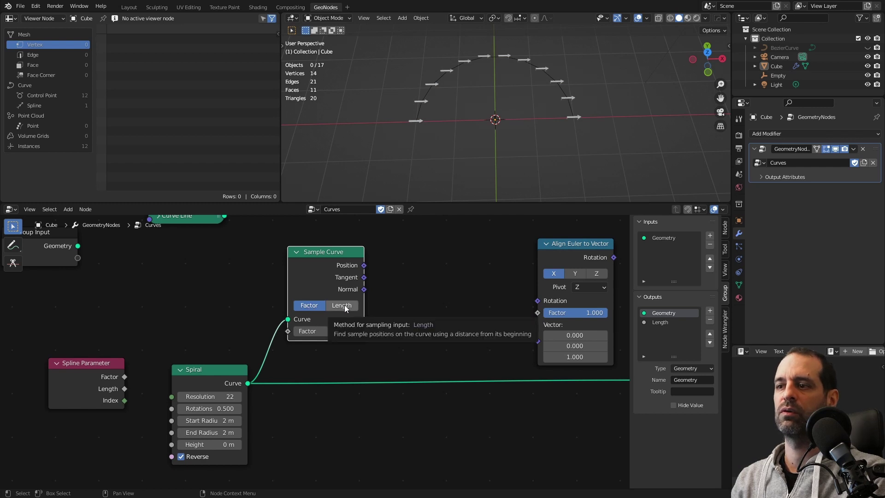
{"action": "scroll", "coordinate": [351, 307], "scroll_direction": "down", "scroll_amount": 3}
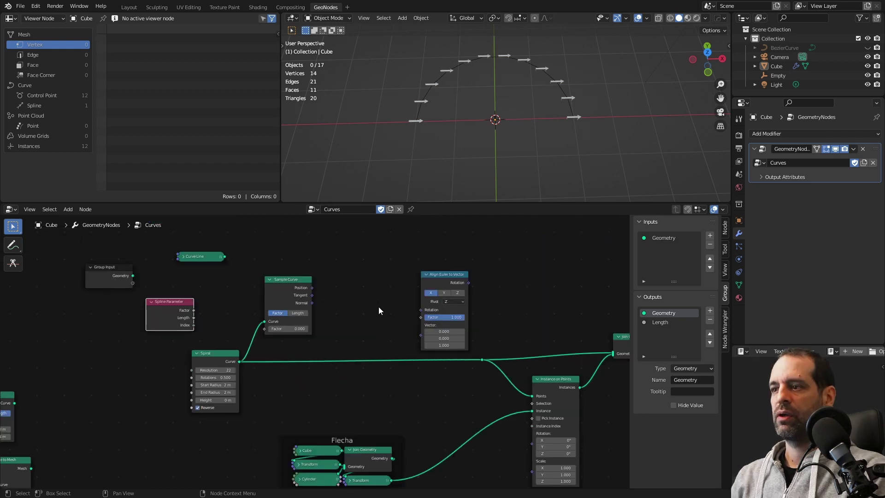
{"action": "left_click_drag", "start_coordinate": [424, 241], "coordinate": [417, 240]}
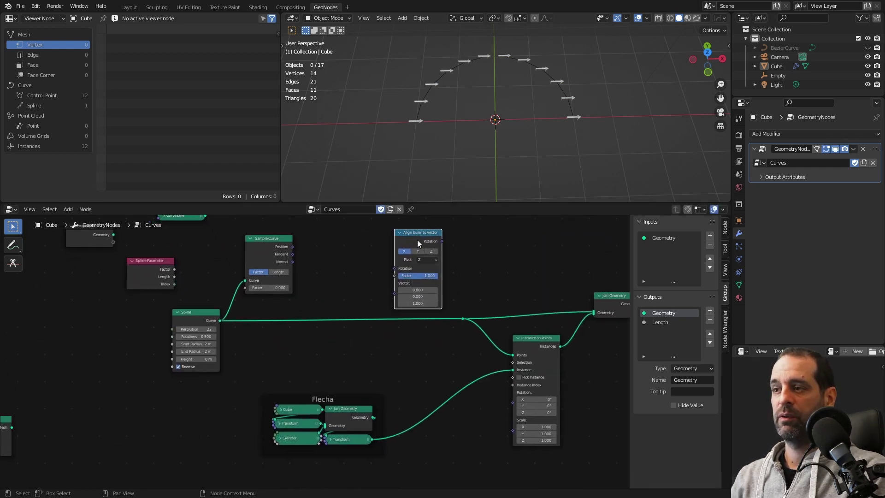
{"action": "scroll", "coordinate": [396, 273], "scroll_direction": "up", "scroll_amount": 1}
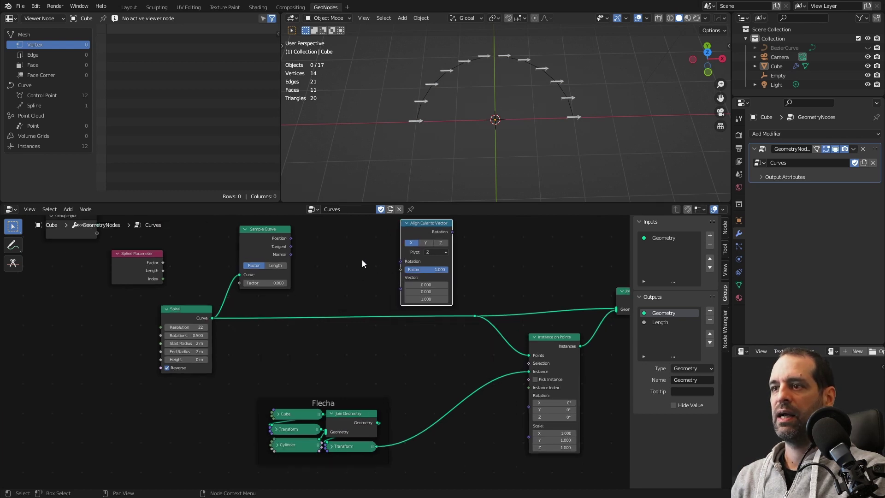
{"action": "middle_click_drag", "start_coordinate": [362, 259], "coordinate": [365, 295]}
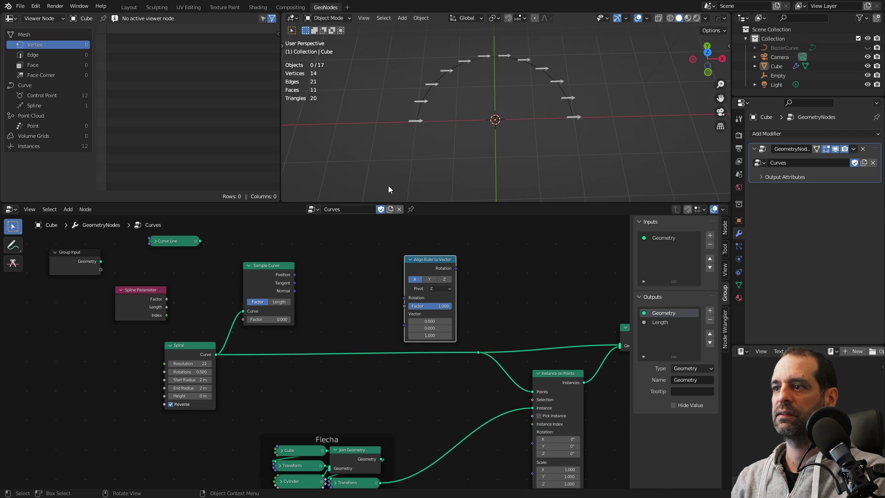
{"action": "scroll", "coordinate": [276, 268], "scroll_direction": "up", "scroll_amount": 1}
{"action": "mouse_move", "coordinate": [263, 261]}
{"action": "left_mouse_down"}
{"action": "mouse_move", "coordinate": [295, 244]}
{"action": "mouse_move", "coordinate": [397, 311]}
{"action": "left_mouse_up"}
- Connect Align Euler to Vector's Rotation into Instance on Points' Rotation
{"action": "scroll", "coordinate": [383, 295], "scroll_direction": "down", "scroll_amount": 1}
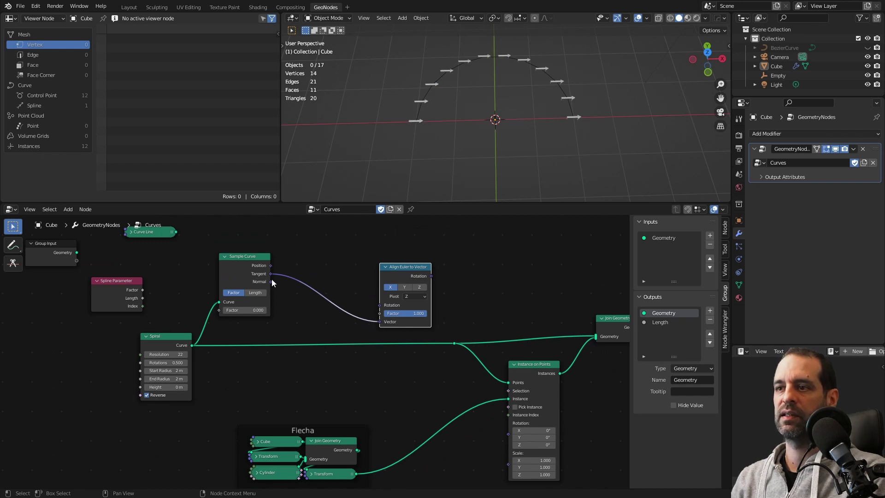
{"action": "middle_click_drag", "start_coordinate": [272, 282], "coordinate": [253, 246]}
{"action": "left_click_drag", "start_coordinate": [414, 240], "coordinate": [483, 394]}
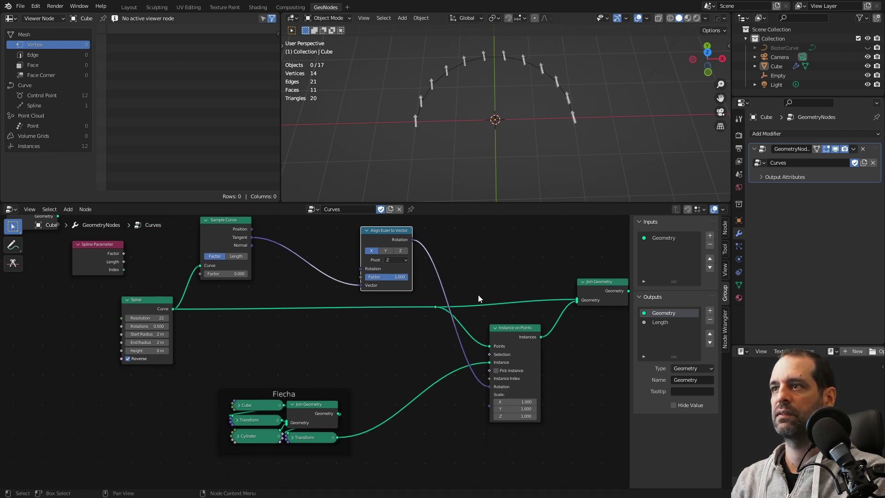
{"action": "scroll", "coordinate": [483, 149], "scroll_direction": "up", "scroll_amount": 1}
{"action": "scroll", "coordinate": [485, 148], "scroll_direction": "up", "scroll_amount": 1}
{"action": "scroll", "coordinate": [449, 115], "scroll_direction": "up", "scroll_amount": 1}
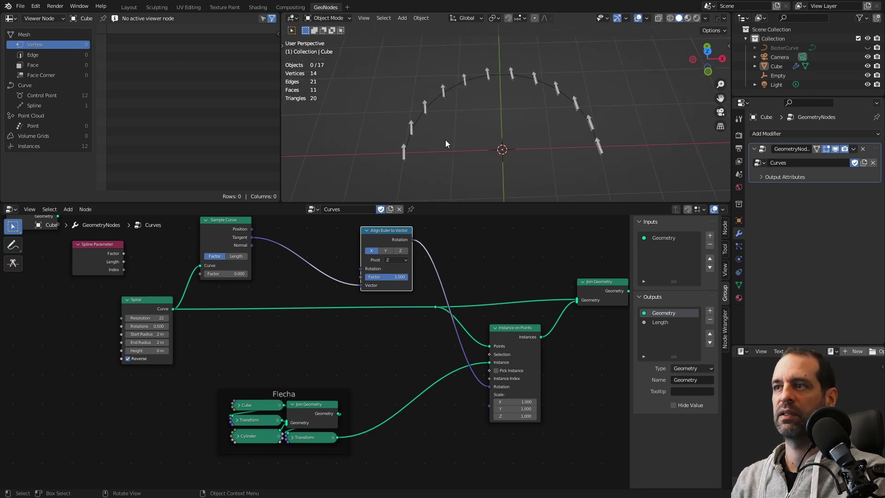
{"action": "scroll", "coordinate": [269, 284], "scroll_direction": "up", "scroll_amount": 2}
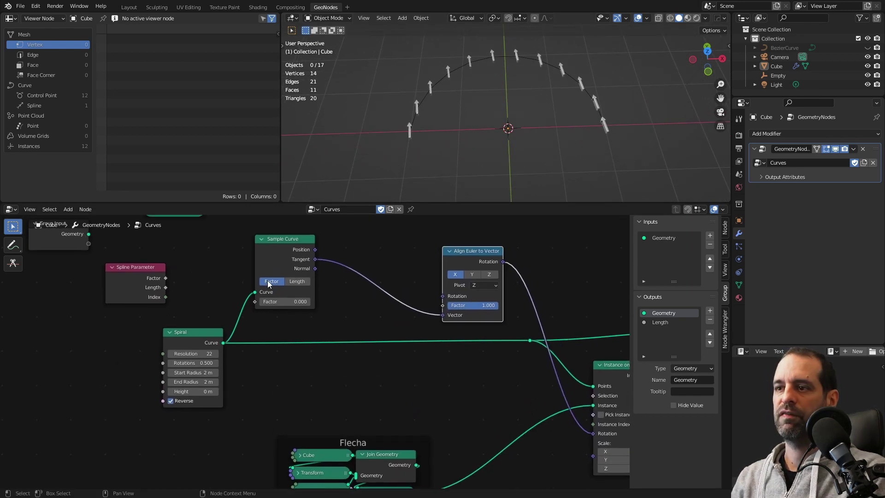
{"action": "scroll", "coordinate": [317, 286], "scroll_direction": "up", "scroll_amount": 2, "text": "shift"}
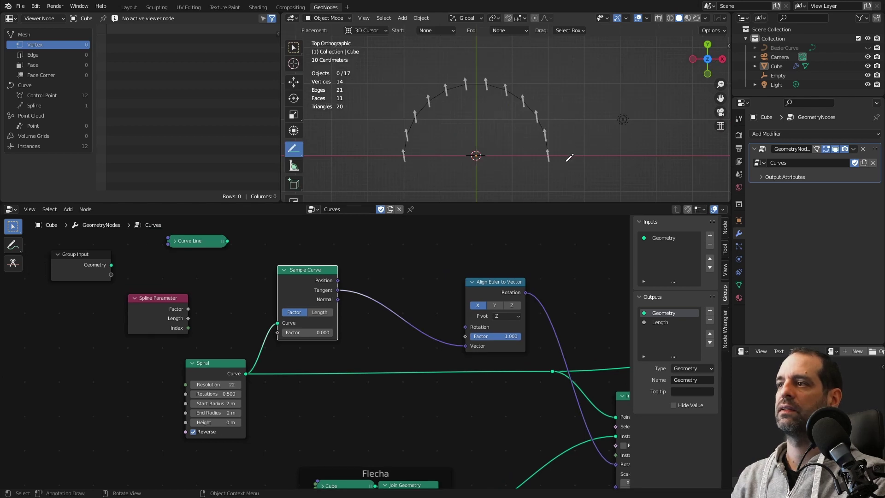
- Sketch tangent annotation lines beside the arrow arc, undo them, and return to selection
{"action": "left_click_drag", "start_coordinate": [562, 165], "coordinate": [517, 79]}
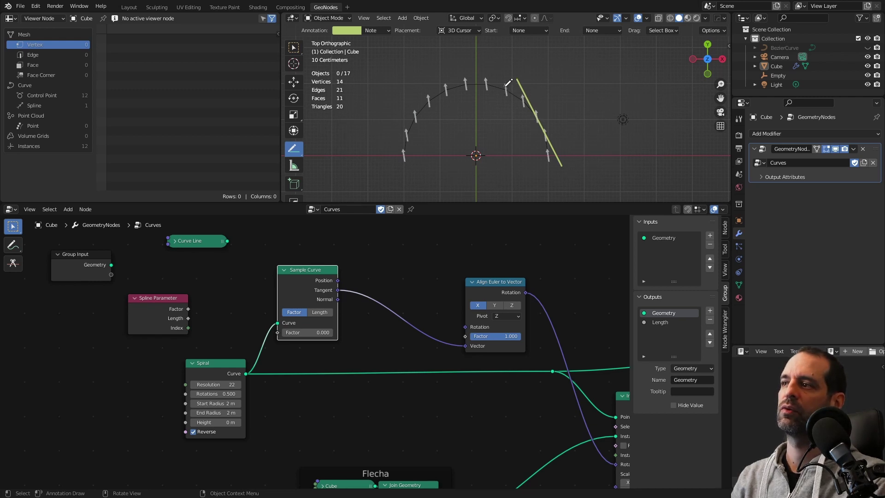
{"action": "key", "text": "ctrl+z"}
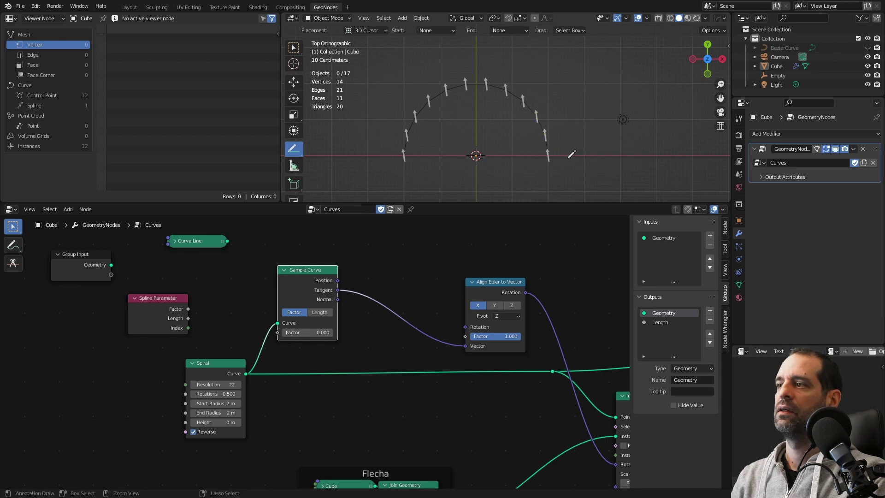
{"action": "left_click_drag", "start_coordinate": [550, 173], "coordinate": [542, 104]}
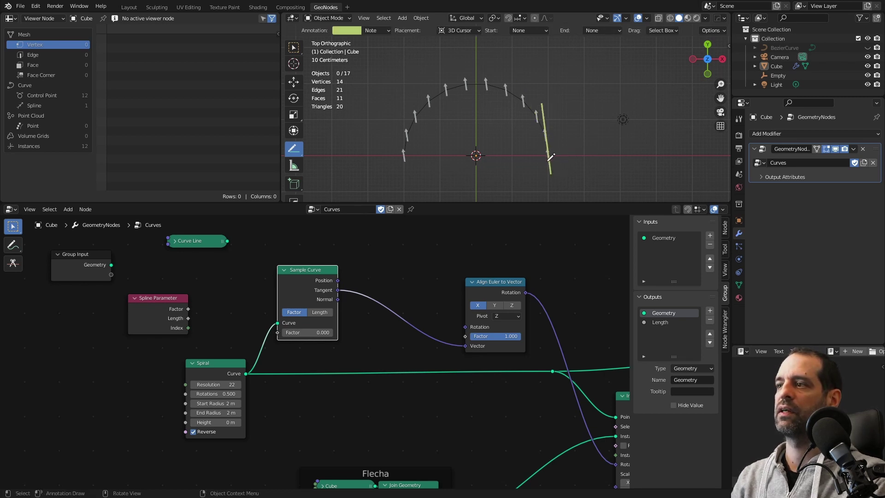
{"action": "key", "text": "ctrl+z"}
{"action": "key", "text": "w"}
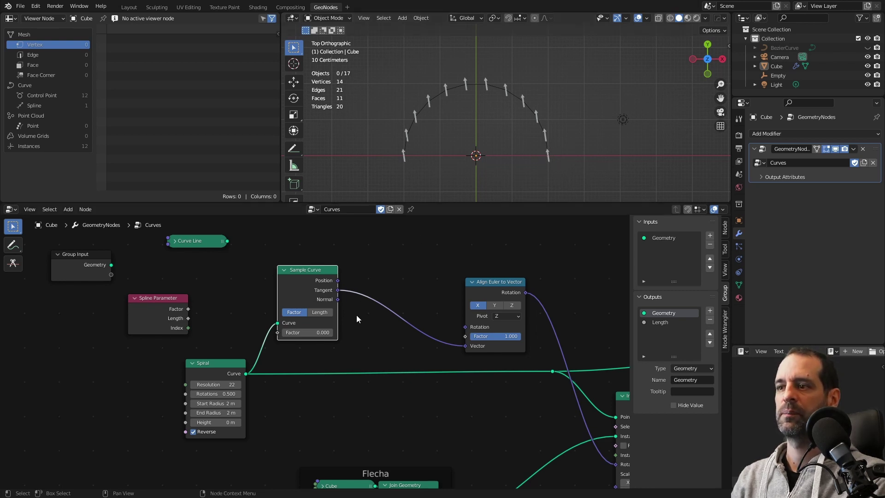
- Set Sample Curve Factor to 0 and drive it from Spline Parameter's Factor output
{"action": "left_click_drag", "start_coordinate": [298, 333], "coordinate": [378, 332]}
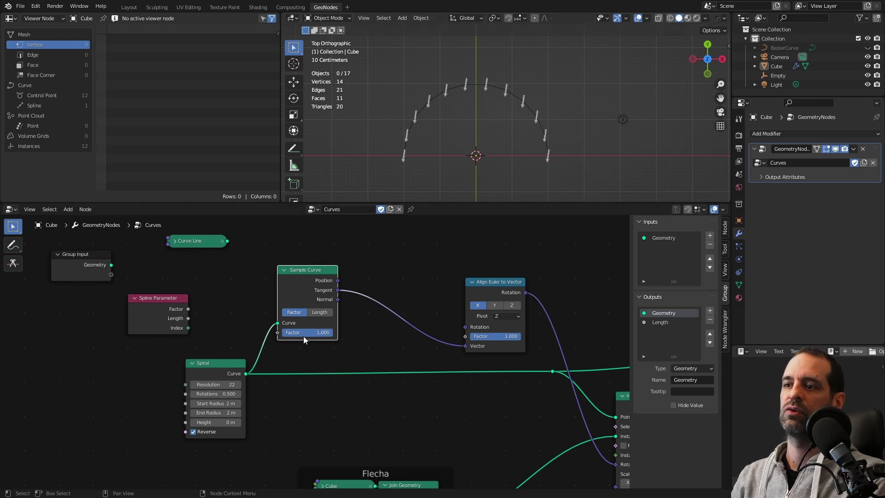
{"action": "mouse_move", "coordinate": [303, 333]}
{"action": "left_mouse_down"}
{"action": "mouse_move", "coordinate": [295, 333]}
{"action": "mouse_move", "coordinate": [322, 332]}
{"action": "mouse_move", "coordinate": [208, 298]}
{"action": "left_mouse_up"}
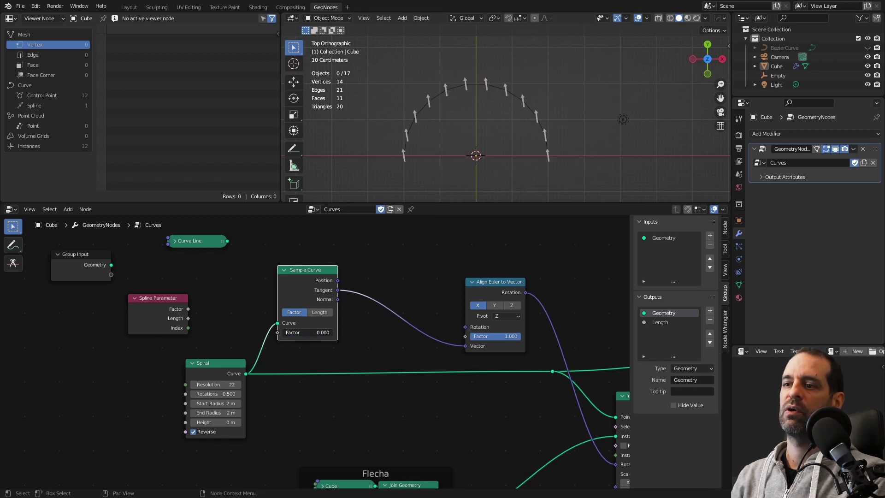
{"action": "left_click", "coordinate": [186, 309]}
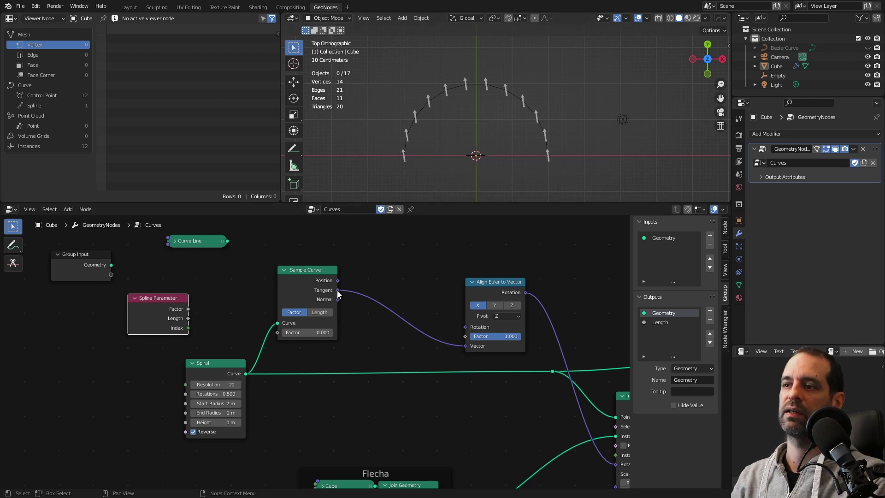
{"action": "mouse_move", "coordinate": [337, 289]}
{"action": "left_mouse_down"}
{"action": "mouse_move", "coordinate": [367, 262]}
{"action": "mouse_move", "coordinate": [337, 291]}
{"action": "left_mouse_up"}
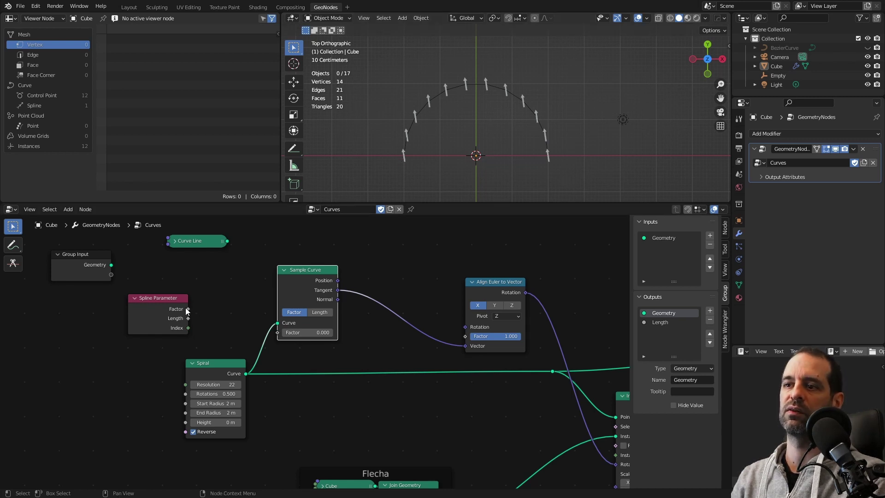
{"action": "left_click_drag", "start_coordinate": [188, 309], "coordinate": [278, 333]}
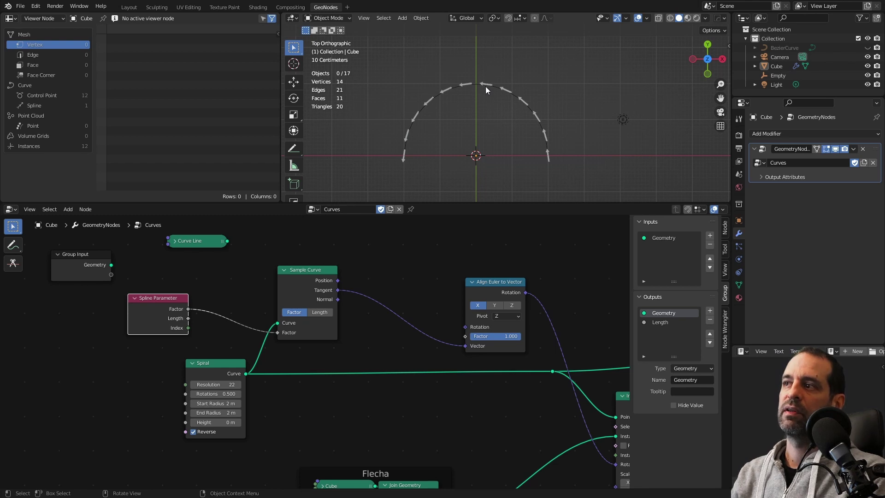
- Sketch an annotation line across the arc, undo it, and return to box selection
{"action": "key", "text": "shift+space"}
{"action": "key", "text": "d"}
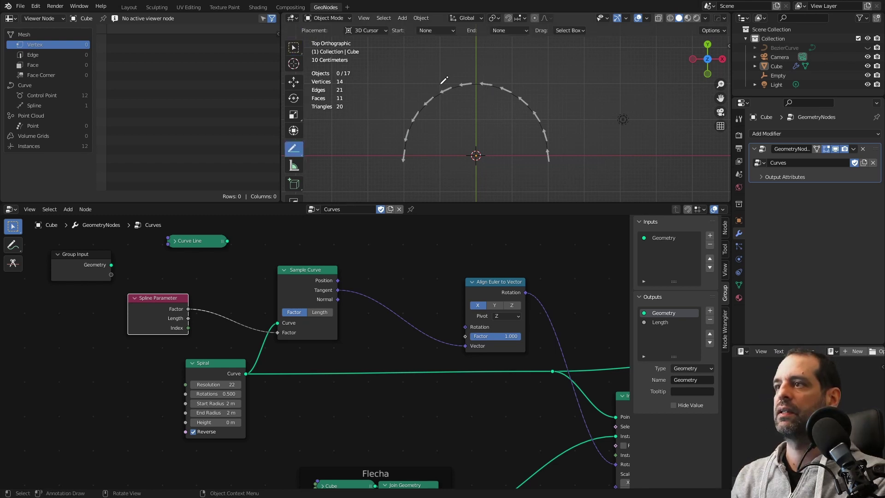
{"action": "left_click_drag", "start_coordinate": [439, 85], "coordinate": [513, 84]}
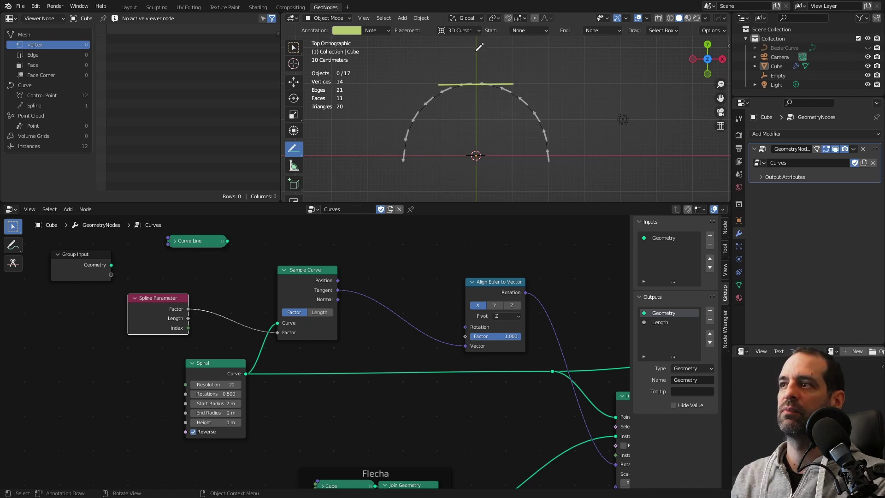
{"action": "key", "text": "ctrl+z"}
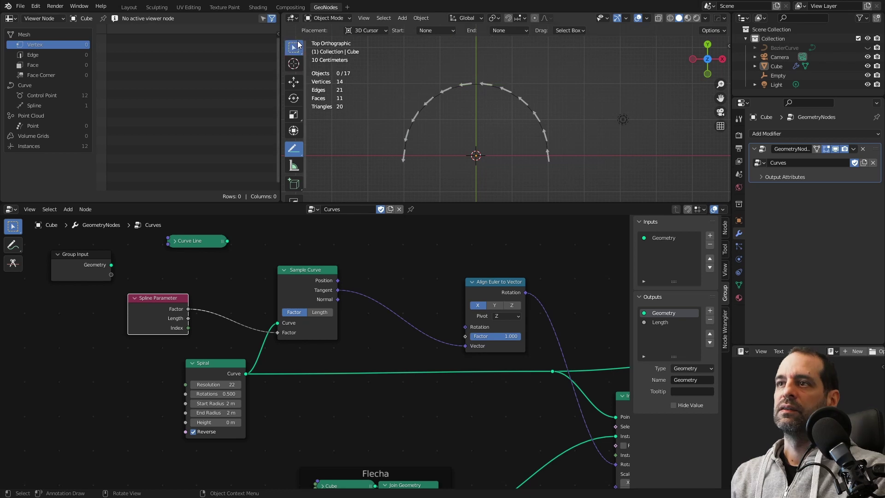
{"action": "left_click", "coordinate": [293, 47]}
- Link Sample Curve's Normal to the alignment and cut the Spline Parameter factor link
{"action": "mouse_move", "coordinate": [337, 299]}
{"action": "left_mouse_down"}
{"action": "mouse_move", "coordinate": [367, 259]}
{"action": "mouse_move", "coordinate": [465, 346]}
{"action": "left_mouse_up"}
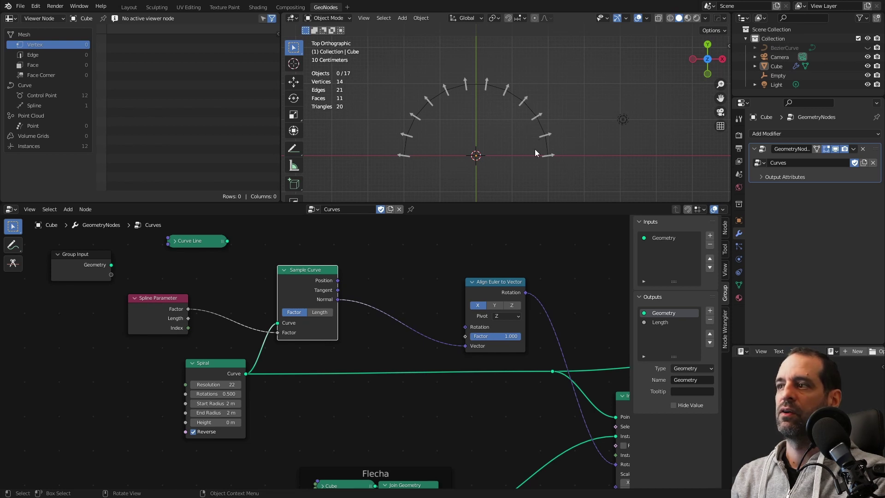
{"action": "scroll", "coordinate": [245, 334], "scroll_direction": "up", "scroll_amount": 1}
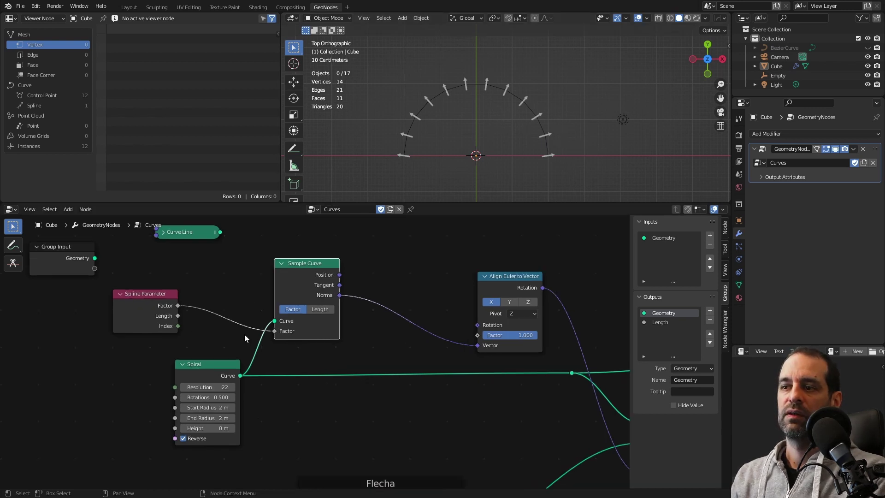
{"action": "left_click_drag", "start_coordinate": [275, 331], "coordinate": [253, 316]}
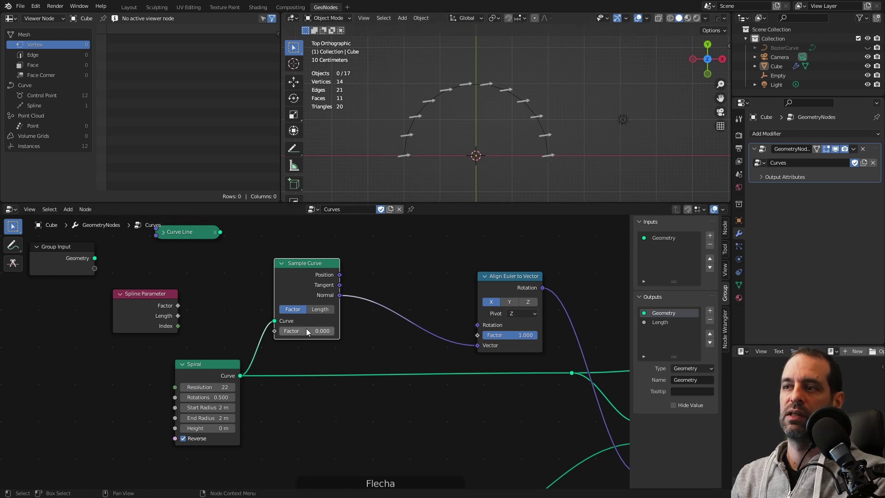
{"action": "mouse_move", "coordinate": [307, 331]}
{"action": "left_mouse_down"}
{"action": "mouse_move", "coordinate": [345, 331]}
{"action": "mouse_move", "coordinate": [306, 331]}
{"action": "left_mouse_up"}
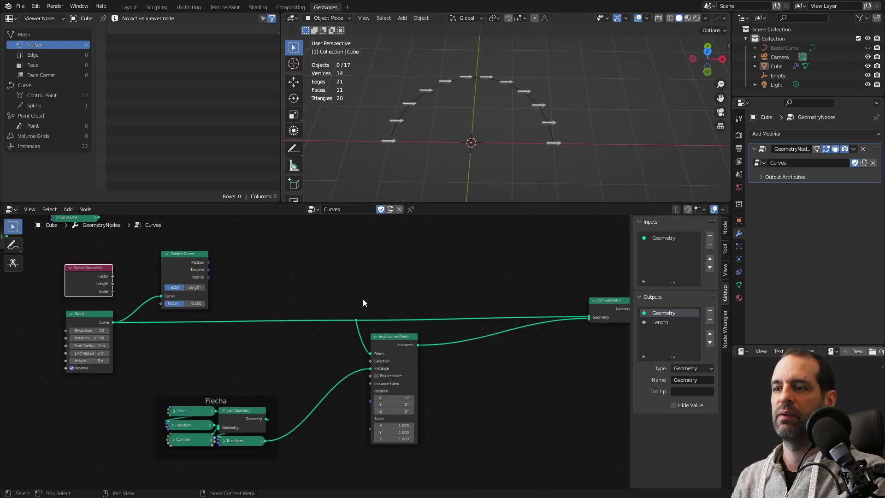
- Add a Set Position node after Instance on Points, fed by Sample Curve's position
{"action": "scroll", "coordinate": [369, 291], "scroll_direction": "down", "scroll_amount": 2, "text": "ctrl"}
{"action": "key", "text": "shift+a"}
{"action": "type", "text": "set"}
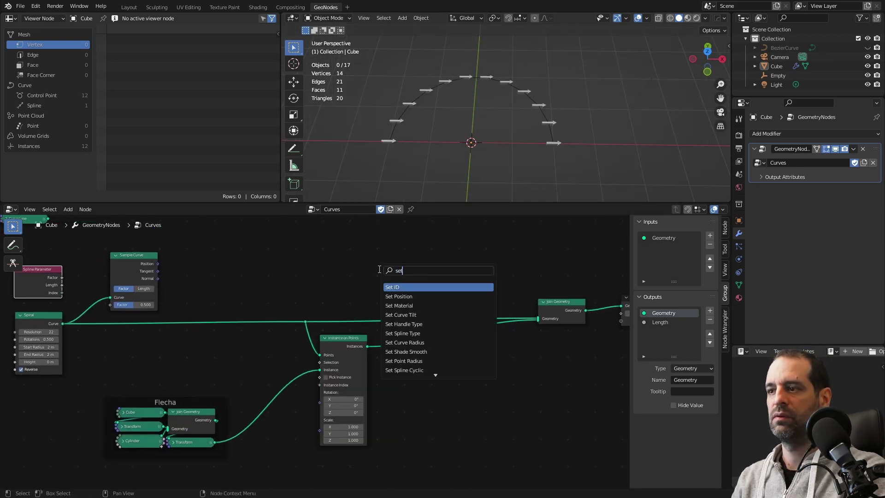
{"action": "left_click", "coordinate": [399, 296]}
{"action": "left_click", "coordinate": [427, 368]}
{"action": "left_click_drag", "start_coordinate": [420, 358], "coordinate": [416, 351]}
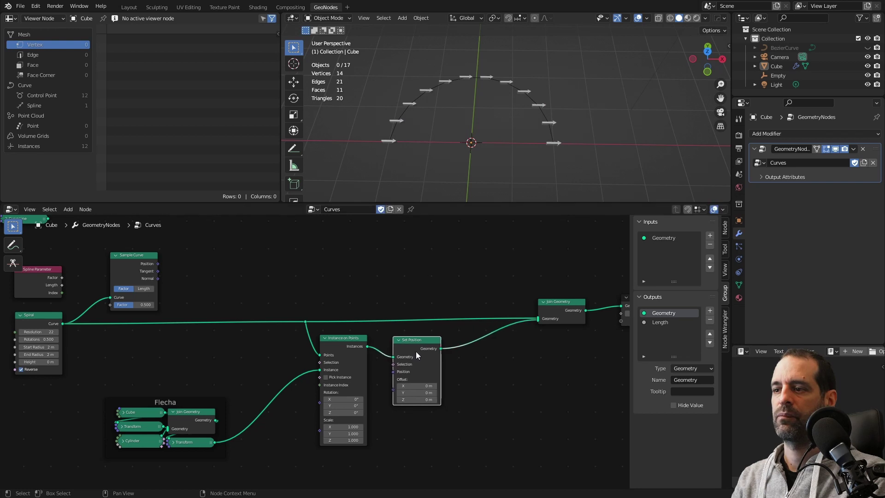
{"action": "left_click_drag", "start_coordinate": [158, 264], "coordinate": [395, 372]}
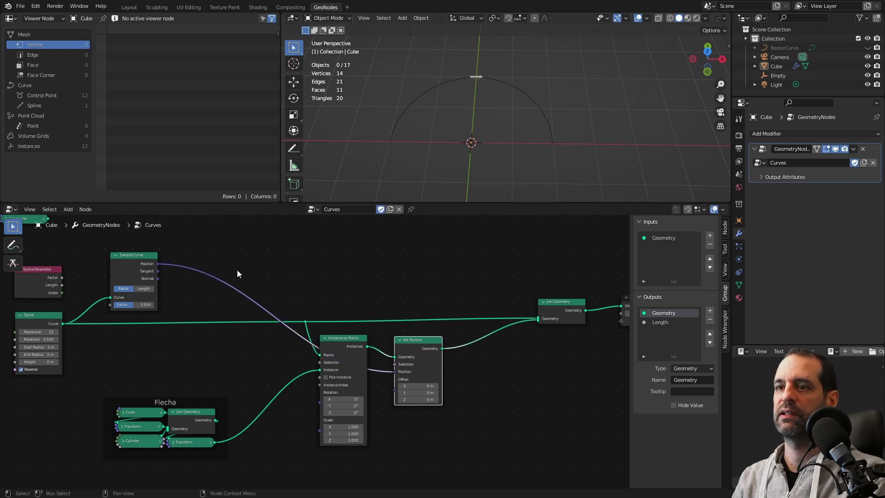
- Slide the Sample Curve factor to move the arrow and reconnect its Position output
{"action": "scroll", "coordinate": [273, 295], "scroll_direction": "up", "scroll_amount": 1}
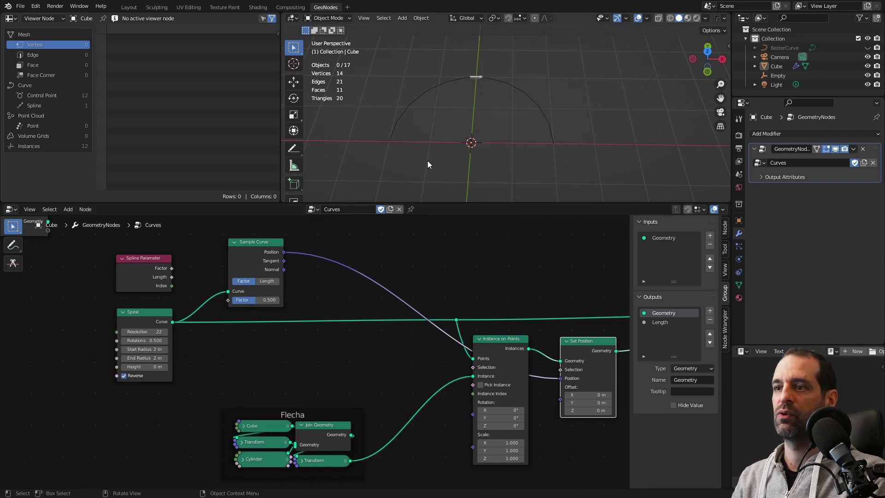
{"action": "mouse_move", "coordinate": [257, 300]}
{"action": "left_mouse_down"}
{"action": "mouse_move", "coordinate": [233, 300]}
{"action": "mouse_move", "coordinate": [279, 300]}
{"action": "left_mouse_up"}
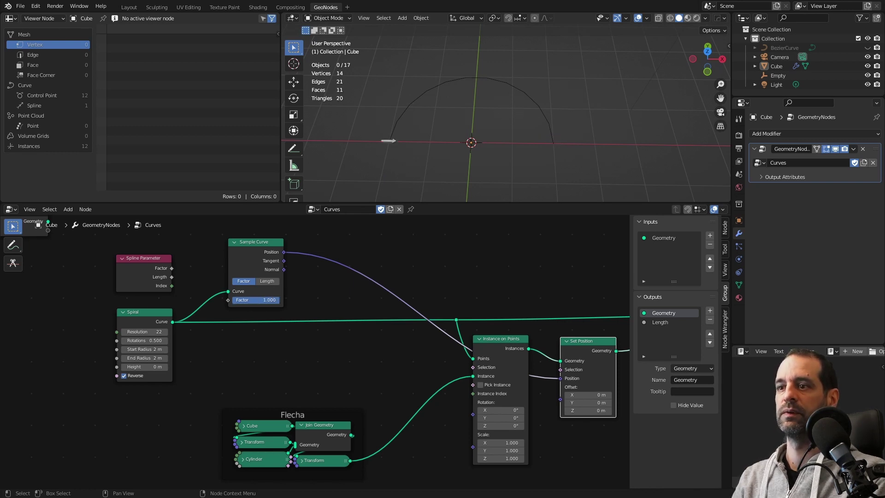
{"action": "left_click_drag", "start_coordinate": [284, 252], "coordinate": [335, 239]}
{"action": "left_click_drag", "start_coordinate": [270, 301], "coordinate": [252, 300]}
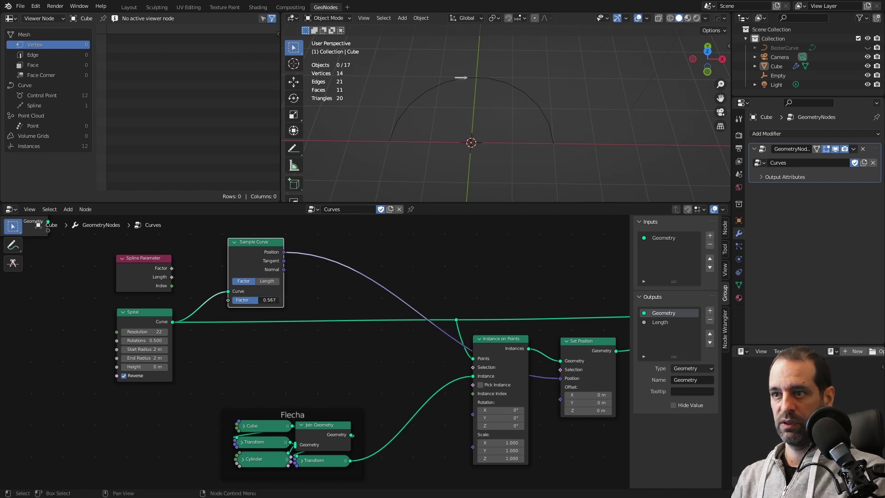
{"action": "scroll", "coordinate": [198, 274], "scroll_direction": "up", "scroll_amount": 1}
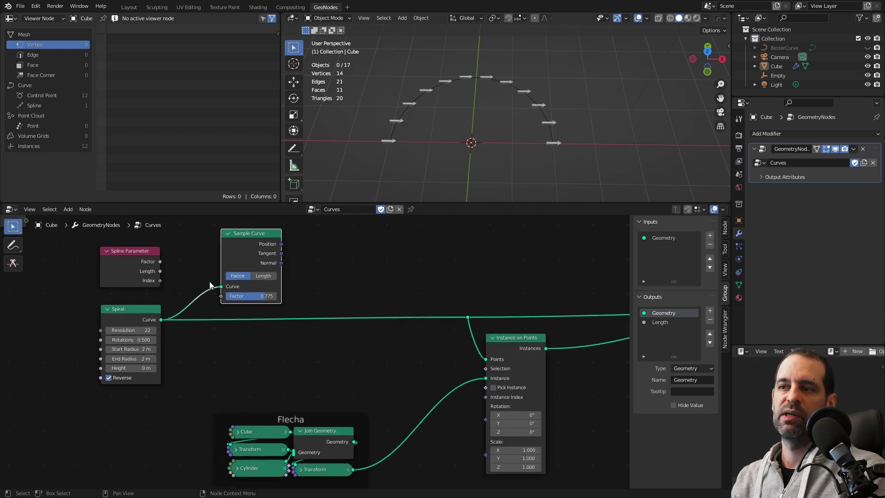
{"action": "left_click_drag", "start_coordinate": [160, 262], "coordinate": [222, 296]}
- Switch Sample Curve to Length mode with Length 1 m, then frame all nodes
{"action": "left_click", "coordinate": [262, 277]}
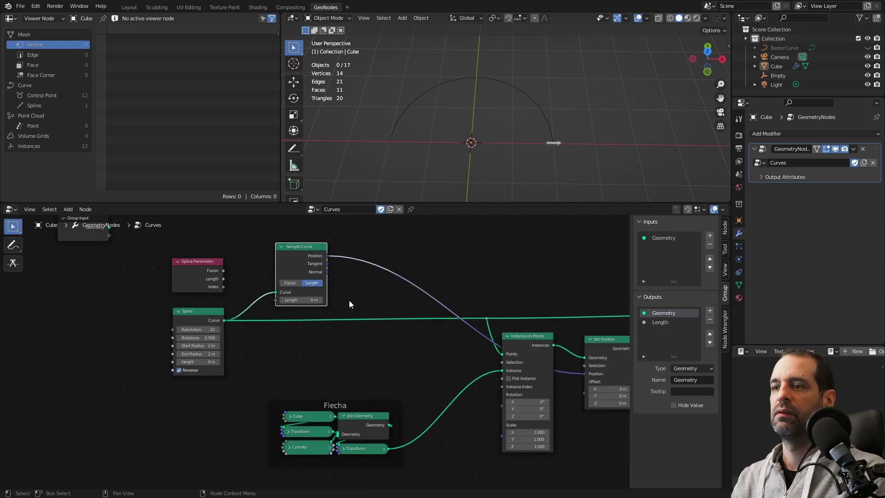
{"action": "left_click_drag", "start_coordinate": [300, 301], "coordinate": [305, 300]}
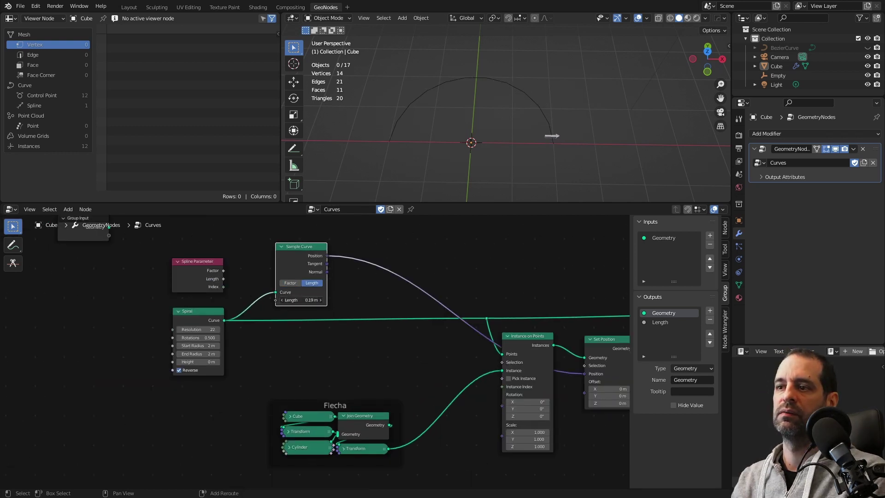
{"action": "left_click", "coordinate": [296, 300]}
{"action": "type", "text": "1"}
{"action": "key", "text": "Return"}
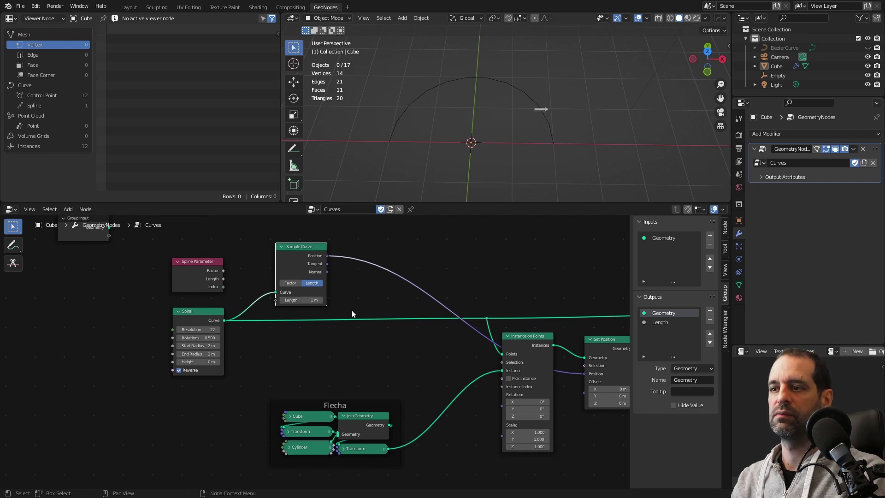
{"action": "middle_click_drag", "start_coordinate": [569, 115], "coordinate": [561, 170]}
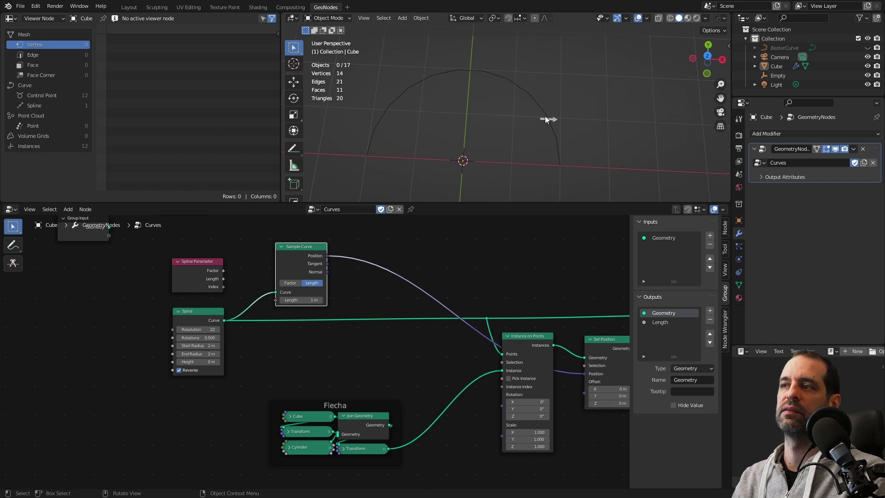
{"action": "scroll", "coordinate": [335, 292], "scroll_direction": "down", "scroll_amount": 2}
{"action": "middle_click_drag", "start_coordinate": [335, 291], "coordinate": [340, 275]}
{"action": "scroll", "coordinate": [323, 271], "scroll_direction": "up", "scroll_amount": 1}
{"action": "scroll", "coordinate": [300, 266], "scroll_direction": "up", "scroll_amount": 1}
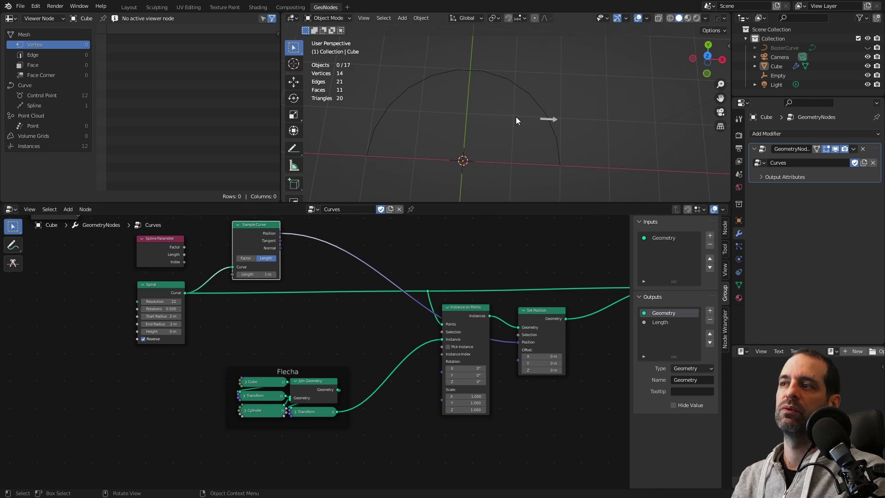
{"action": "scroll", "coordinate": [256, 274], "scroll_direction": "up", "scroll_amount": 1}
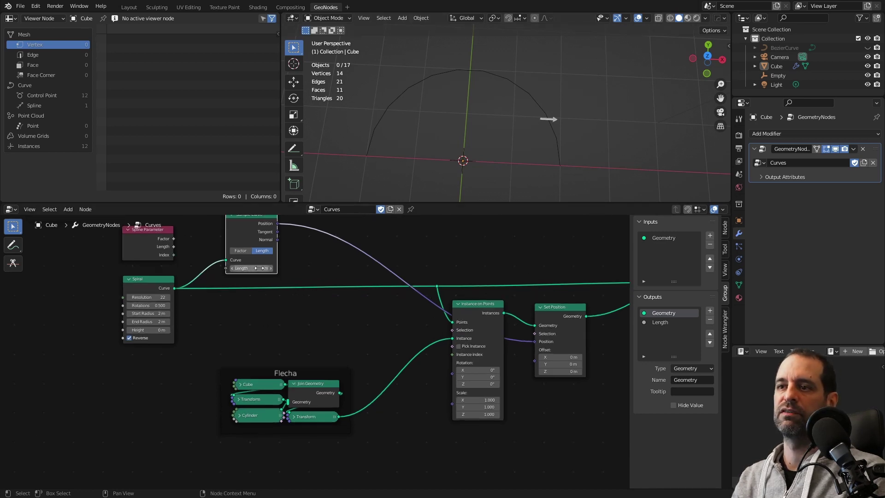
{"action": "key", "text": "Home"}
- Insert Curve to Points on the Spiral's link and delete the detached Sample Curve node
{"action": "left_click_drag", "start_coordinate": [296, 383], "coordinate": [527, 385]}
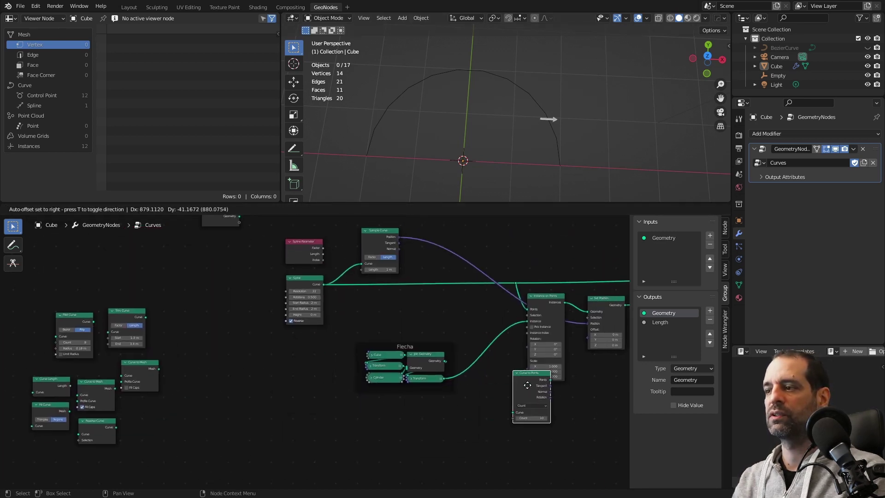
{"action": "scroll", "coordinate": [424, 352], "scroll_direction": "up", "scroll_amount": 2}
{"action": "scroll", "coordinate": [418, 318], "scroll_direction": "down", "scroll_amount": 1}
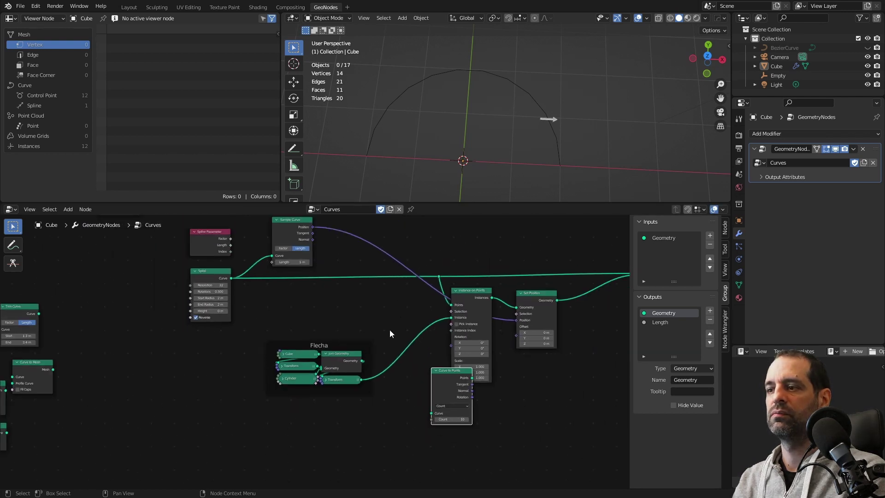
{"action": "scroll", "coordinate": [470, 298], "scroll_direction": "up", "scroll_amount": 1}
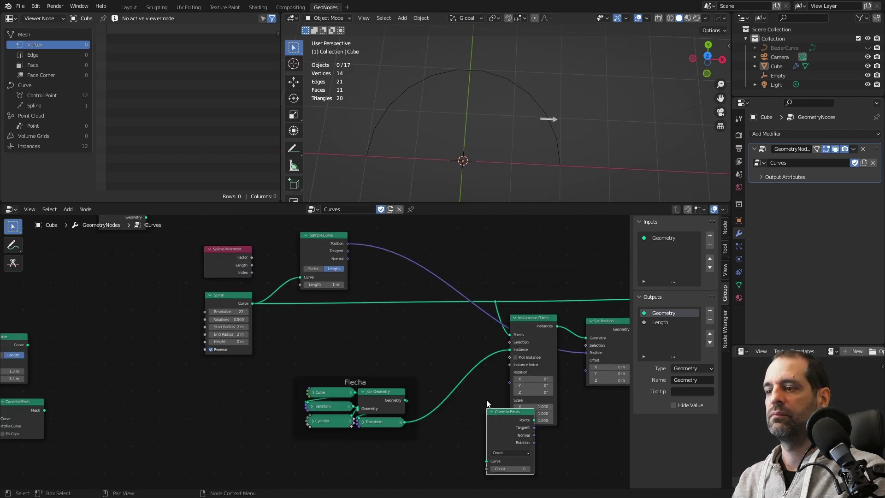
{"action": "mouse_move", "coordinate": [500, 406]}
{"action": "left_mouse_down"}
{"action": "mouse_move", "coordinate": [305, 308]}
{"action": "mouse_move", "coordinate": [348, 300]}
{"action": "left_mouse_up"}
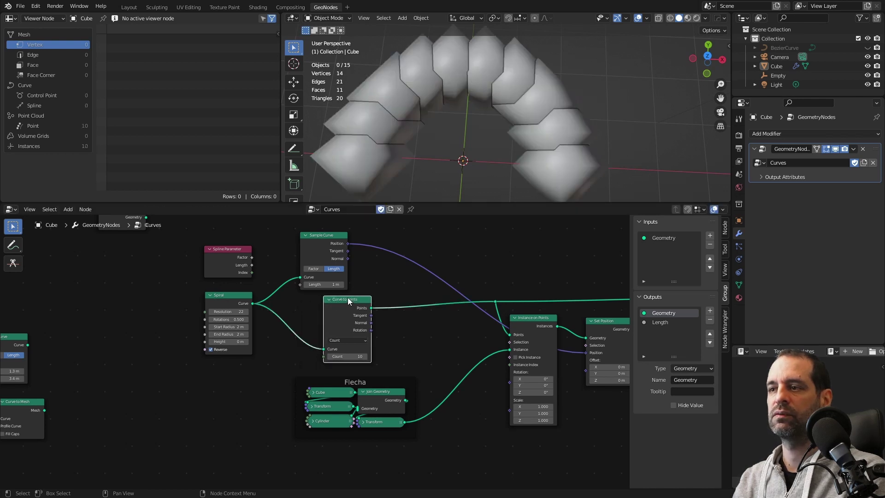
{"action": "left_click_drag", "start_coordinate": [329, 258], "coordinate": [195, 388], "text": "alt"}
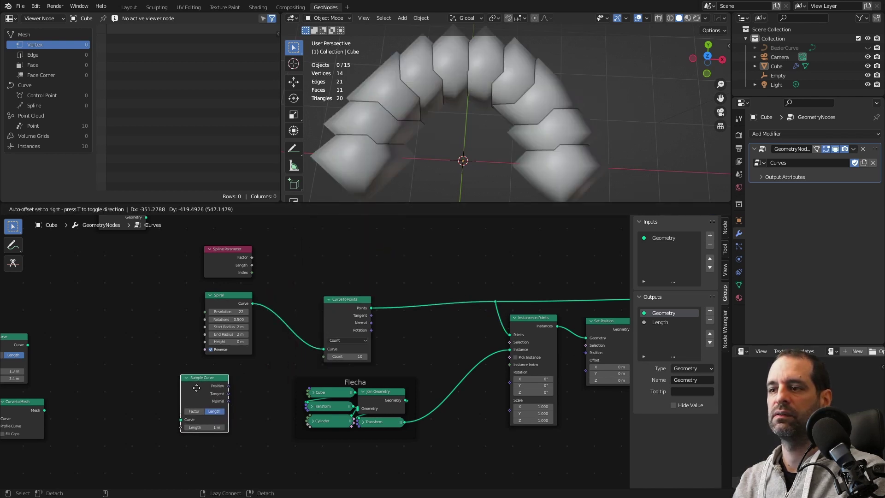
{"action": "key", "text": "x"}
- Tidy the Curve to Points, Instance on Points, Spiral and Spline Parameter node positions
{"action": "scroll", "coordinate": [415, 295], "scroll_direction": "right", "scroll_amount": 5, "text": "ctrl"}
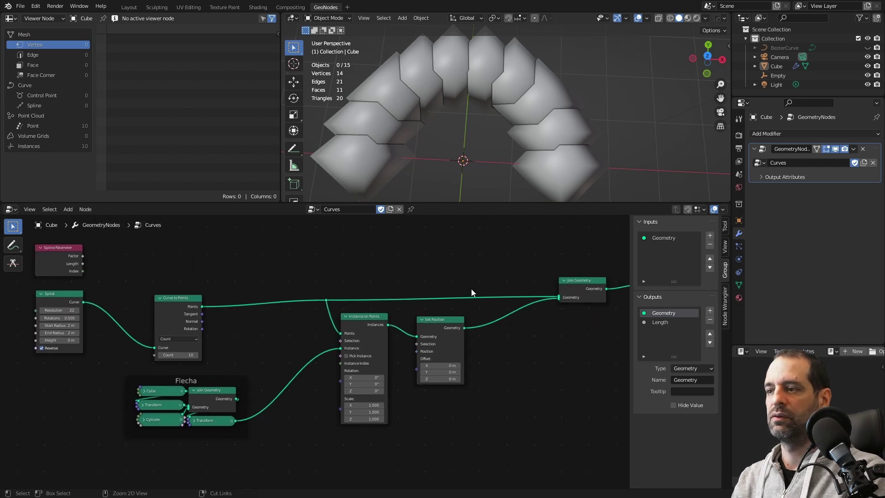
{"action": "scroll", "coordinate": [406, 286], "scroll_direction": "left", "scroll_amount": 2, "text": "ctrl"}
{"action": "scroll", "coordinate": [406, 286], "scroll_direction": "left", "scroll_amount": 1, "text": "ctrl"}
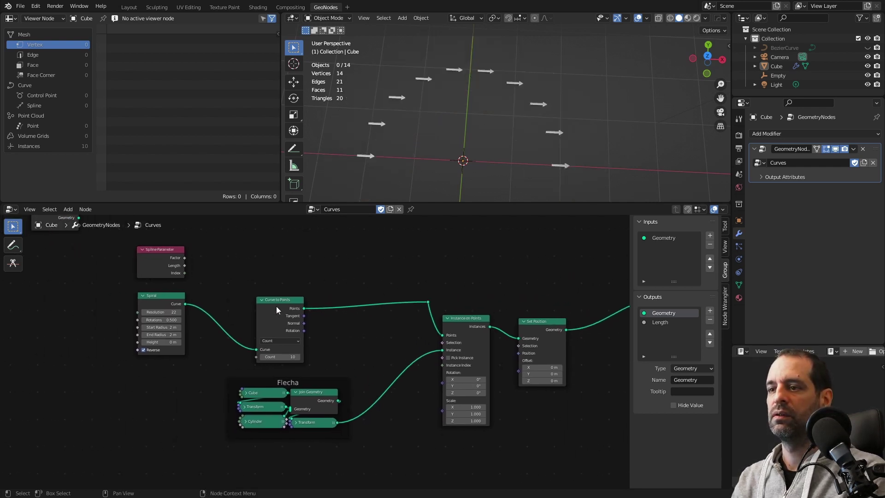
{"action": "left_click_drag", "start_coordinate": [276, 306], "coordinate": [277, 289]}
{"action": "scroll", "coordinate": [369, 295], "scroll_direction": "right", "scroll_amount": 2, "text": "ctrl"}
{"action": "left_click_drag", "start_coordinate": [379, 317], "coordinate": [382, 320]}
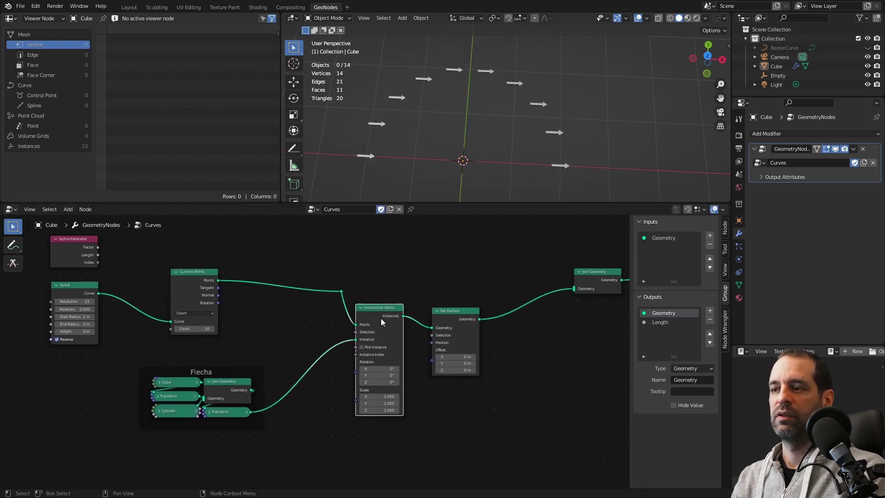
{"action": "scroll", "coordinate": [353, 318], "scroll_direction": "left", "scroll_amount": 2, "text": "ctrl"}
{"action": "scroll", "coordinate": [352, 319], "scroll_direction": "left", "scroll_amount": 1, "text": "ctrl"}
{"action": "left_click_drag", "start_coordinate": [253, 289], "coordinate": [235, 293]}
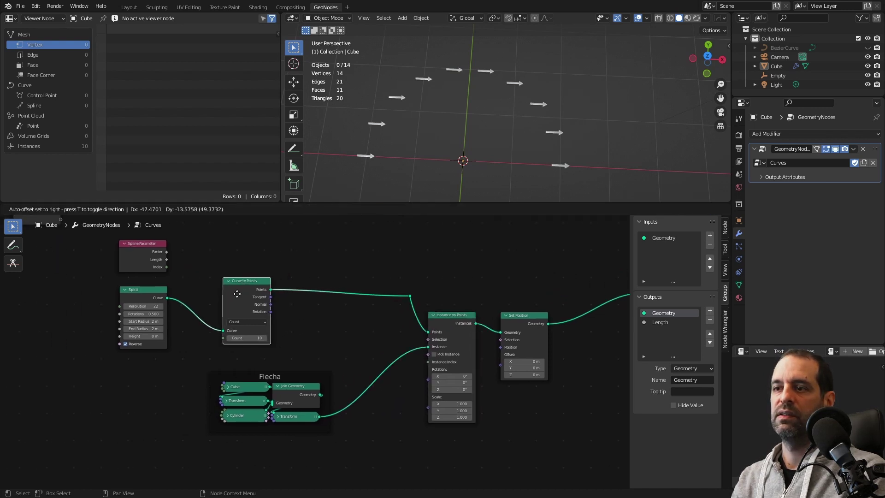
{"action": "scroll", "coordinate": [243, 308], "scroll_direction": "up", "scroll_amount": 1}
{"action": "scroll", "coordinate": [262, 287], "scroll_direction": "up", "scroll_amount": 1}
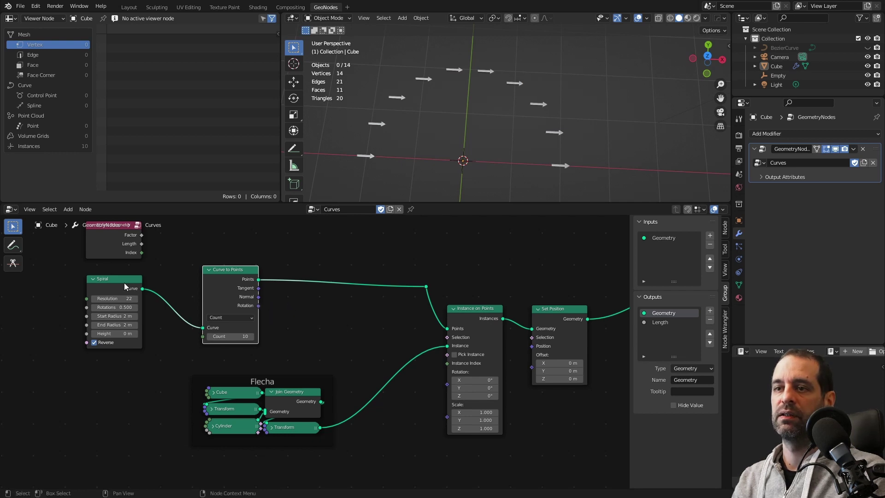
{"action": "left_click_drag", "start_coordinate": [124, 284], "coordinate": [152, 276]}
{"action": "middle_click_drag", "start_coordinate": [321, 302], "coordinate": [266, 302]}
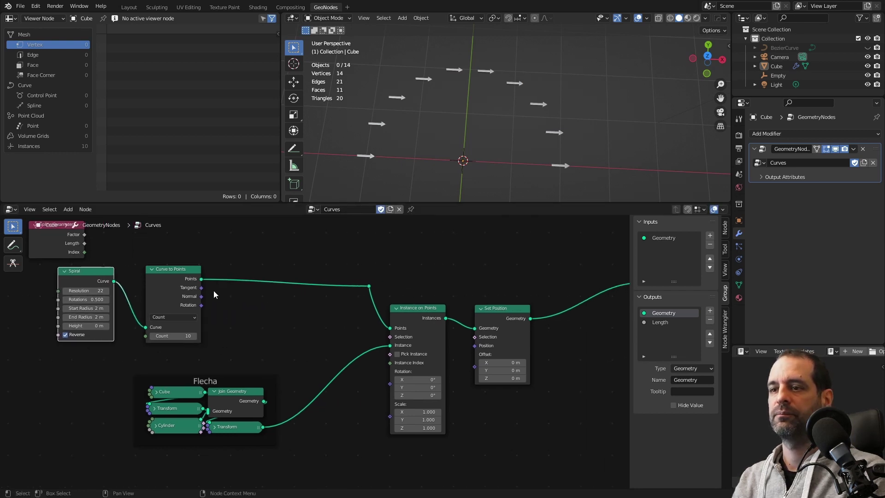
{"action": "scroll", "coordinate": [214, 291], "scroll_direction": "up", "scroll_amount": 1}
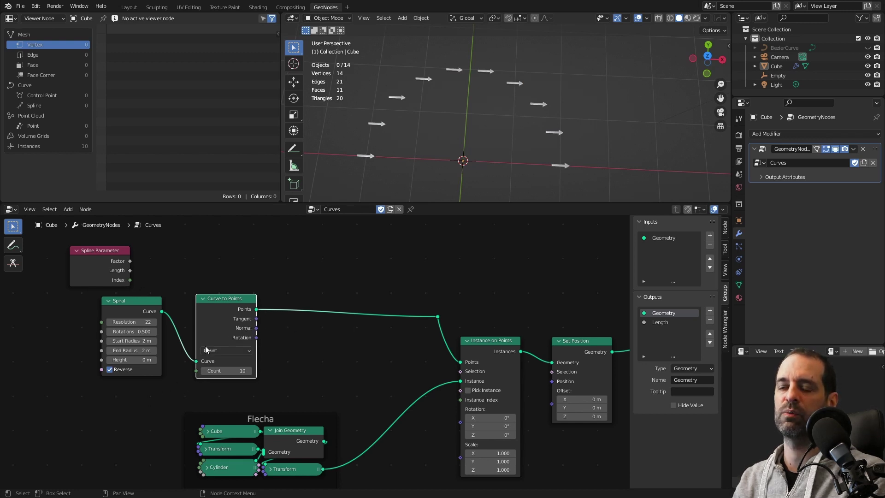
{"action": "left_click_drag", "start_coordinate": [101, 255], "coordinate": [115, 252]}
- Move the Flecha frame lower down in the node graph
{"action": "scroll", "coordinate": [201, 351], "scroll_direction": "down", "scroll_amount": 2}
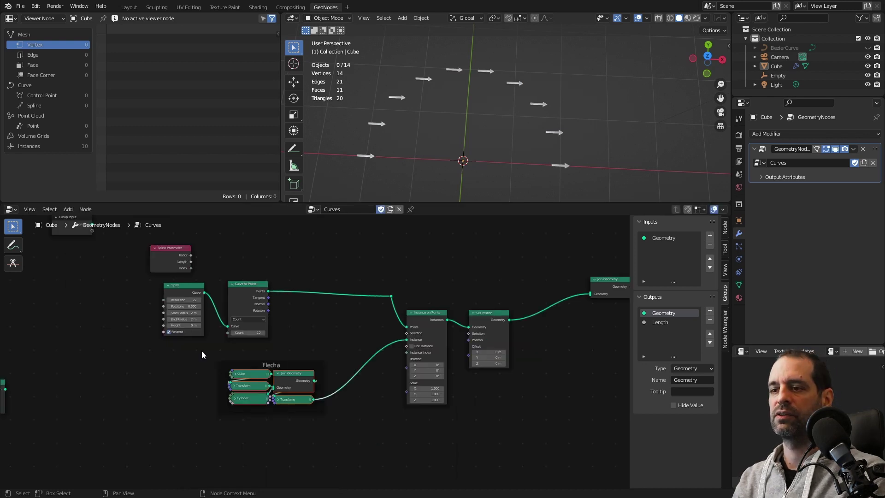
{"action": "left_click_drag", "start_coordinate": [201, 350], "coordinate": [338, 417]}
{"action": "key", "text": "g"}
{"action": "left_click", "coordinate": [309, 476]}
{"action": "scroll", "coordinate": [338, 334], "scroll_direction": "up", "scroll_amount": 2}
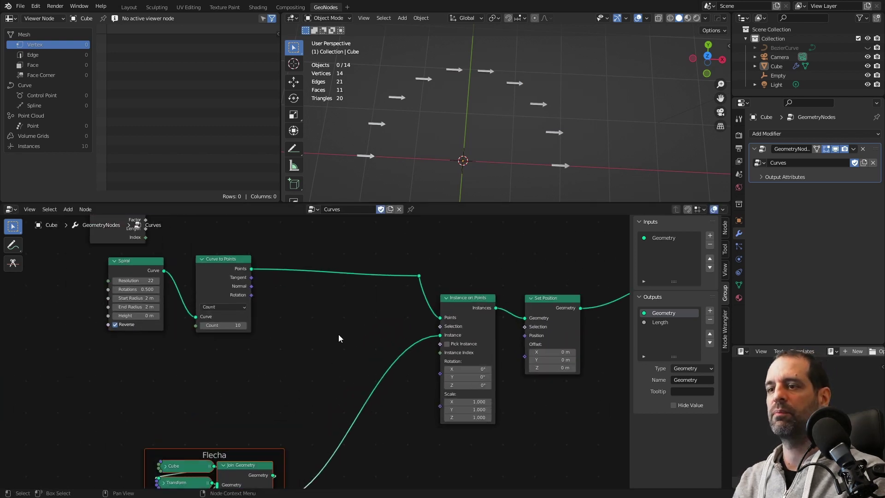
- Add an Align Euler to Vector node between the existing nodes
{"action": "key", "text": "shift+a"}
{"action": "left_click", "coordinate": [320, 297]}
{"action": "type", "text": "ali"}
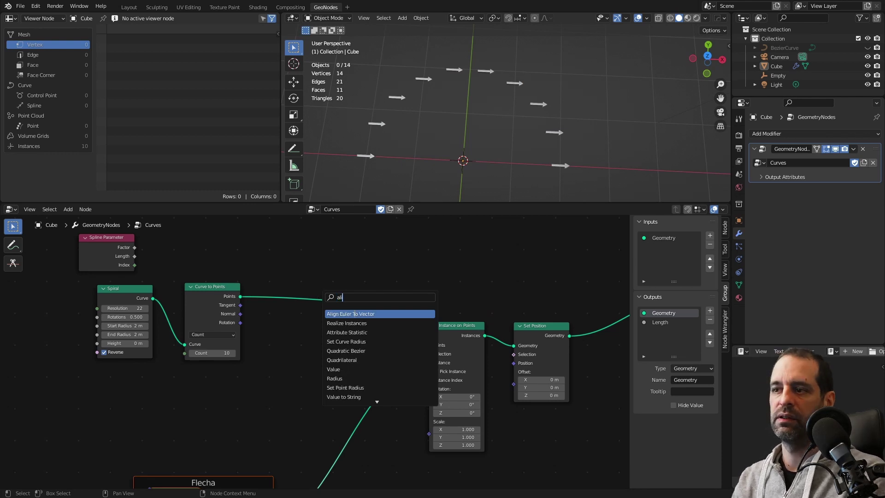
{"action": "left_click", "coordinate": [345, 360]}
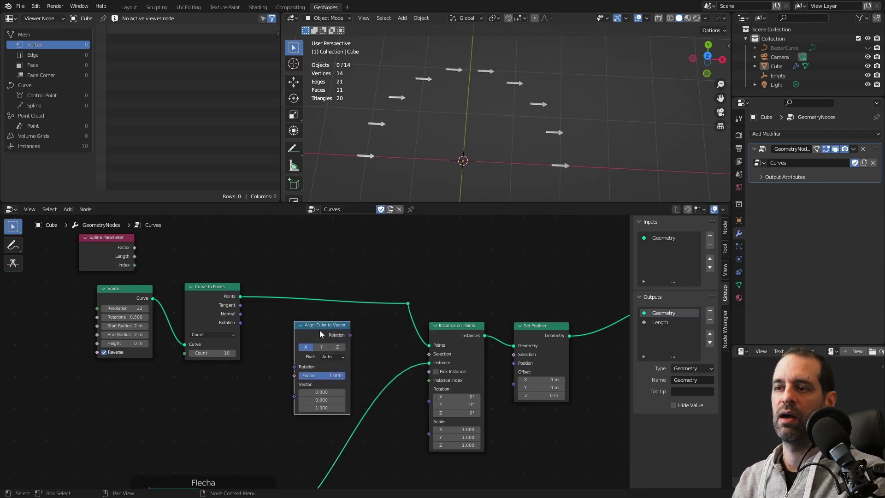
{"action": "left_click", "coordinate": [323, 330]}
{"action": "scroll", "coordinate": [270, 328], "scroll_direction": "up", "scroll_amount": 1}
- Orient arrows via Align Euler using Tangent, then Normal, then disconnect it
{"action": "mouse_move", "coordinate": [234, 301]}
{"action": "left_mouse_down"}
{"action": "mouse_move", "coordinate": [246, 301]}
{"action": "mouse_move", "coordinate": [292, 387]}
{"action": "left_mouse_up"}
{"action": "mouse_move", "coordinate": [353, 334]}
{"action": "left_mouse_down"}
{"action": "mouse_move", "coordinate": [392, 354]}
{"action": "mouse_move", "coordinate": [440, 405]}
{"action": "left_mouse_up"}
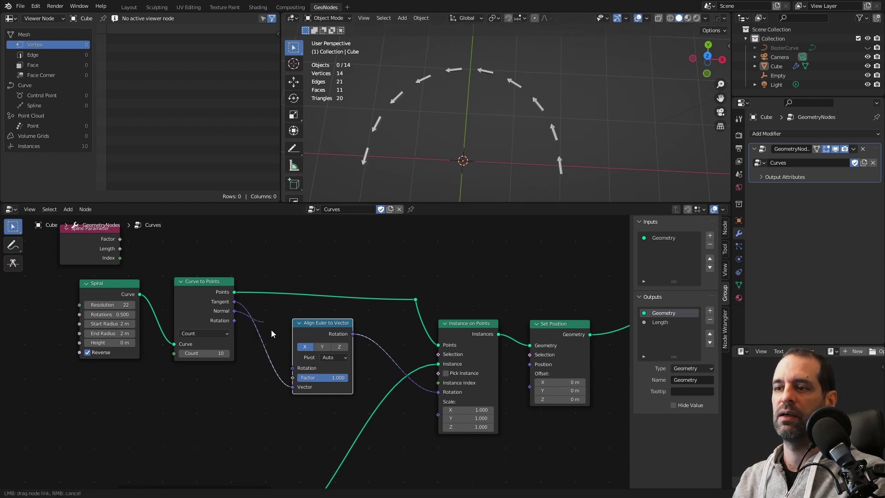
{"action": "left_click_drag", "start_coordinate": [235, 311], "coordinate": [293, 386]}
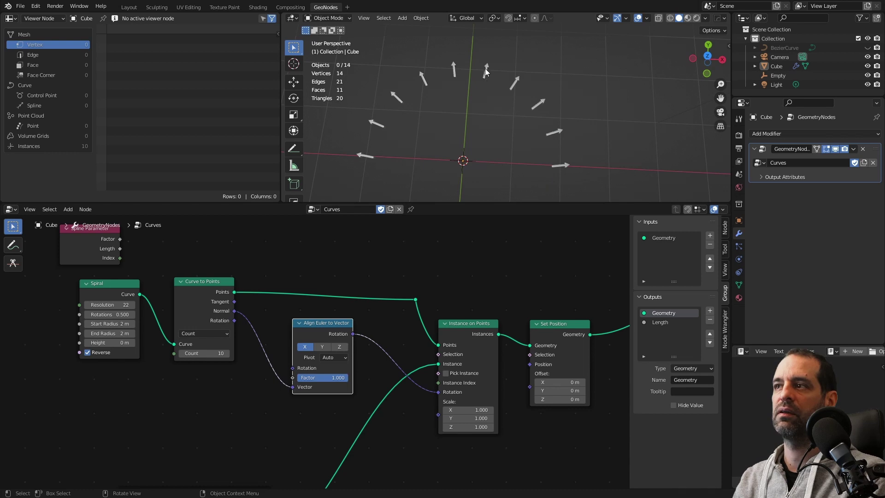
{"action": "mouse_move", "coordinate": [234, 320]}
{"action": "left_mouse_down"}
{"action": "mouse_move", "coordinate": [249, 332]}
{"action": "mouse_move", "coordinate": [270, 327]}
{"action": "mouse_move", "coordinate": [262, 381]}
{"action": "left_mouse_up"}
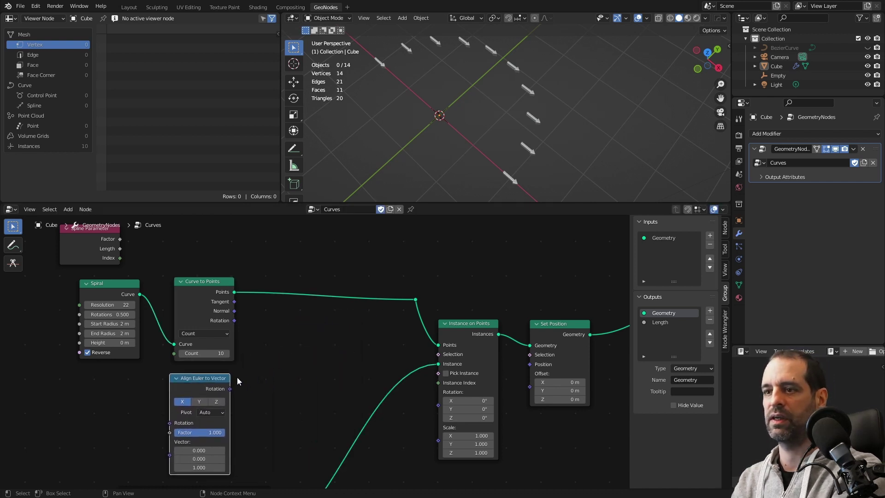
- Remove Align Euler to Vector and link Curve to Points Rotation into Instance on Points
{"action": "key", "text": "Escape"}
{"action": "mouse_move", "coordinate": [237, 327]}
{"action": "left_mouse_down"}
{"action": "mouse_move", "coordinate": [234, 316]}
{"action": "mouse_move", "coordinate": [448, 404]}
{"action": "mouse_move", "coordinate": [436, 406]}
{"action": "left_mouse_up"}
{"action": "mouse_move", "coordinate": [457, 176]}
{"action": "middle_mouse_down"}
{"action": "mouse_move", "coordinate": [456, 134]}
{"action": "mouse_move", "coordinate": [506, 125]}
{"action": "mouse_move", "coordinate": [341, 178]}
{"action": "middle_mouse_up"}
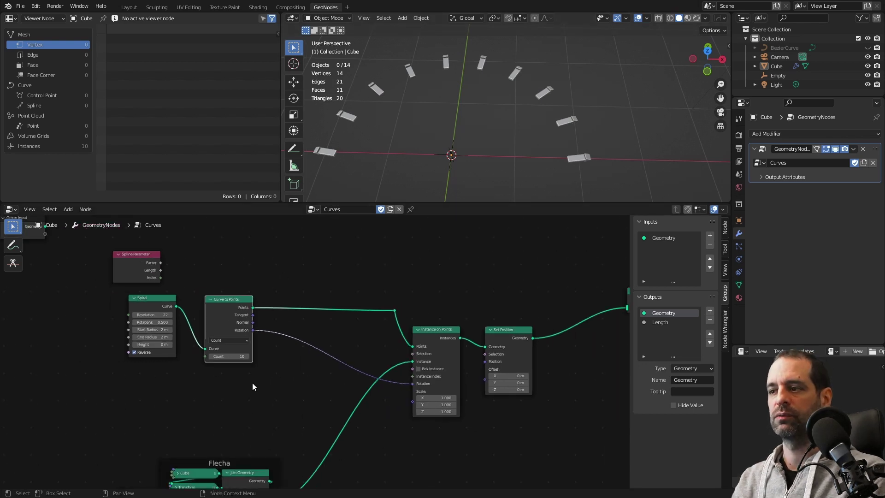
{"action": "middle_click_drag", "start_coordinate": [211, 357], "coordinate": [246, 319]}
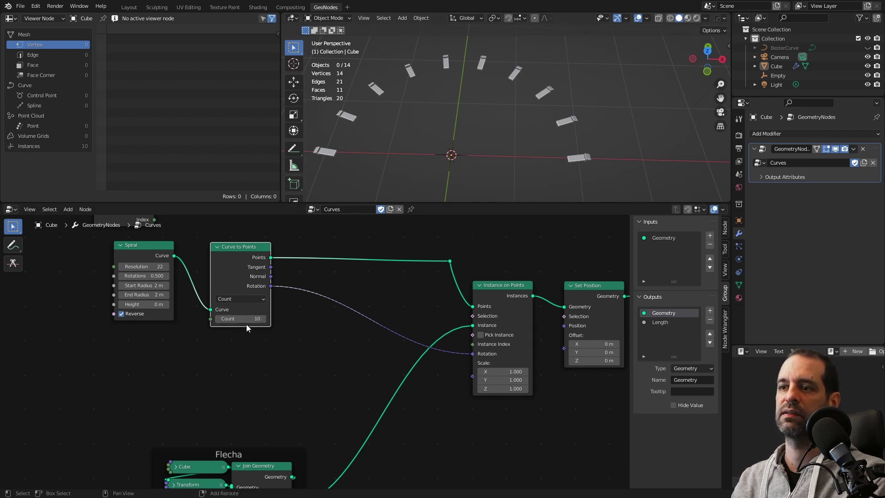
- Try point counts 18 and 14, then switch Curve to Points to Length mode at 0.5 m
{"action": "mouse_move", "coordinate": [246, 319]}
{"action": "left_mouse_down"}
{"action": "mouse_move", "coordinate": [259, 319]}
{"action": "mouse_move", "coordinate": [246, 319]}
{"action": "left_mouse_up"}
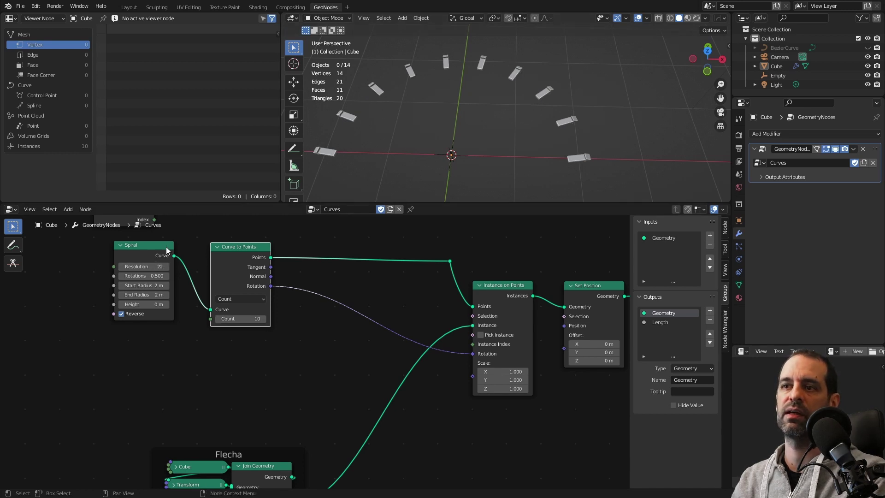
{"action": "middle_click_drag", "start_coordinate": [173, 254], "coordinate": [219, 286]}
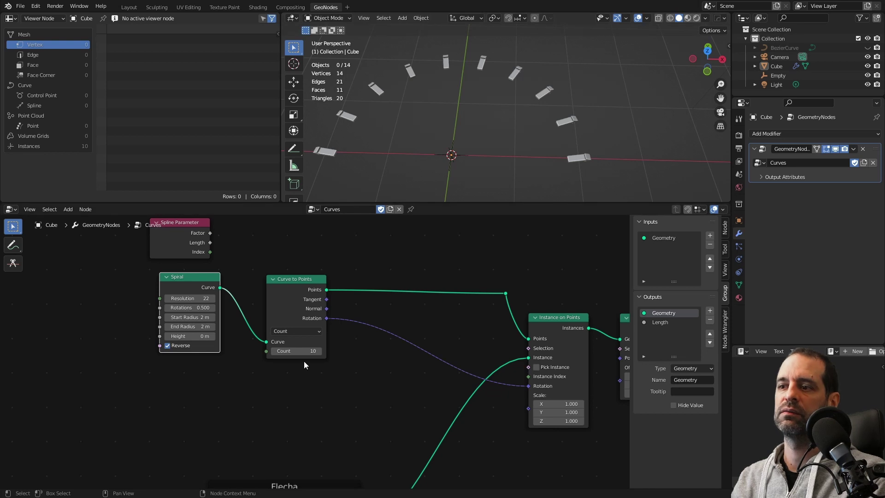
{"action": "scroll", "coordinate": [315, 351], "scroll_direction": "up", "scroll_amount": 2}
{"action": "left_click_drag", "start_coordinate": [299, 351], "coordinate": [339, 351]}
{"action": "left_click", "coordinate": [286, 326]}
{"action": "left_click", "coordinate": [279, 362]}
{"action": "left_click", "coordinate": [278, 322]}
{"action": "type", "text": "be"}
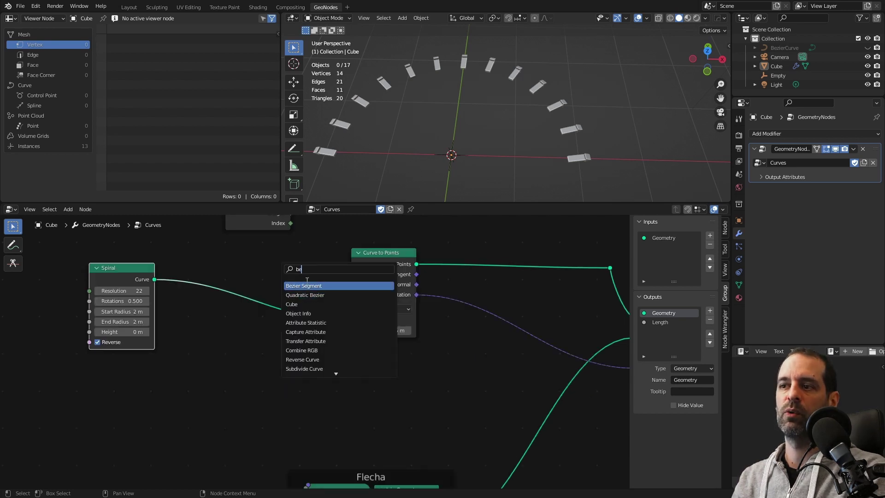
- Add a Bezier Segment node left of Curve to Points and delete the Spiral node
{"action": "key", "text": "Return"}
{"action": "left_click", "coordinate": [203, 322]}
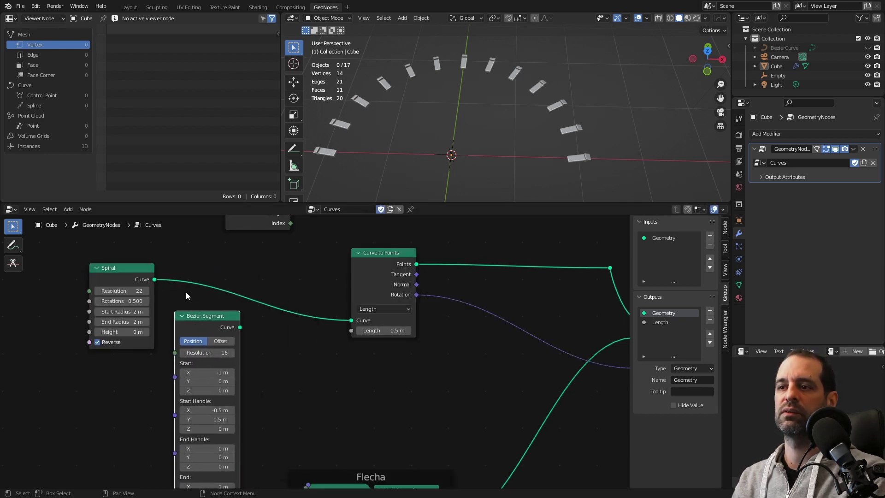
{"action": "left_click", "coordinate": [122, 268]}
{"action": "key", "text": "x"}
{"action": "mouse_move", "coordinate": [238, 331]}
{"action": "left_mouse_down"}
{"action": "mouse_move", "coordinate": [244, 288]}
{"action": "mouse_move", "coordinate": [351, 320]}
{"action": "left_mouse_up"}
- Set Curve to Points to Evaluated mode and lower the Bezier Segment Resolution to 14
{"action": "left_click", "coordinate": [383, 309]}
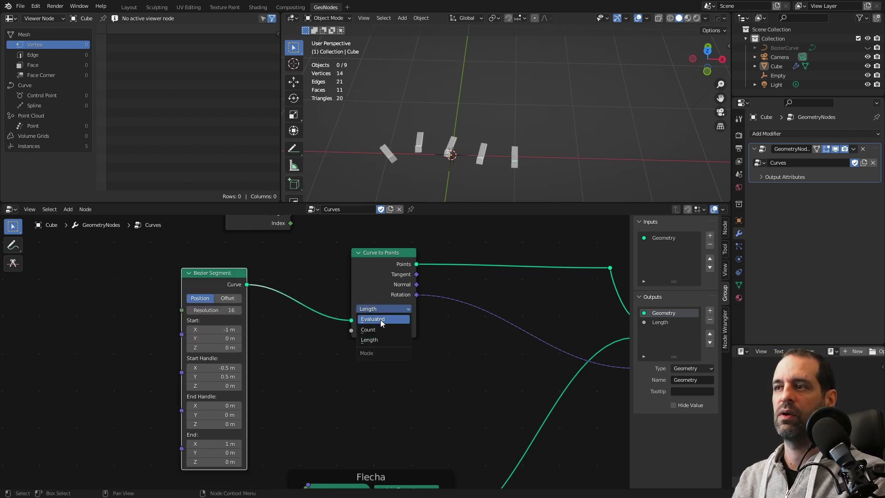
{"action": "left_click", "coordinate": [380, 320]}
{"action": "middle_click_drag", "start_coordinate": [507, 139], "coordinate": [508, 166]}
{"action": "scroll", "coordinate": [323, 350], "scroll_direction": "up", "scroll_amount": 1}
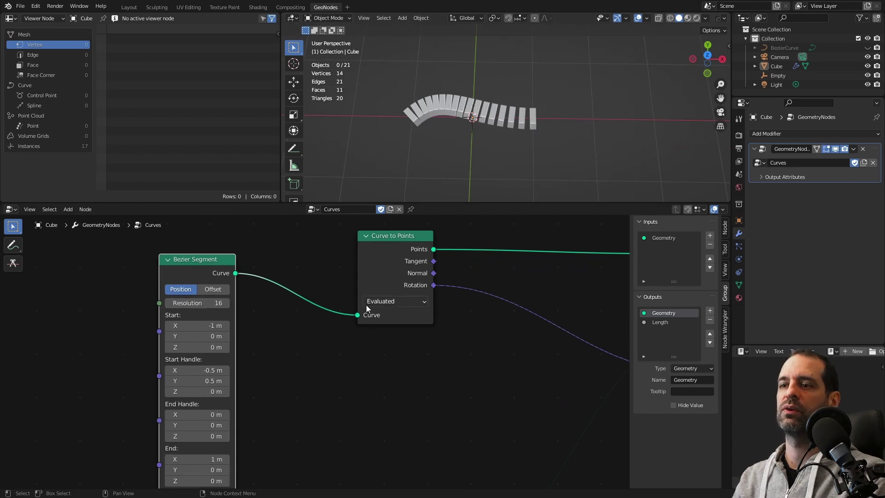
{"action": "left_click_drag", "start_coordinate": [208, 303], "coordinate": [197, 303]}
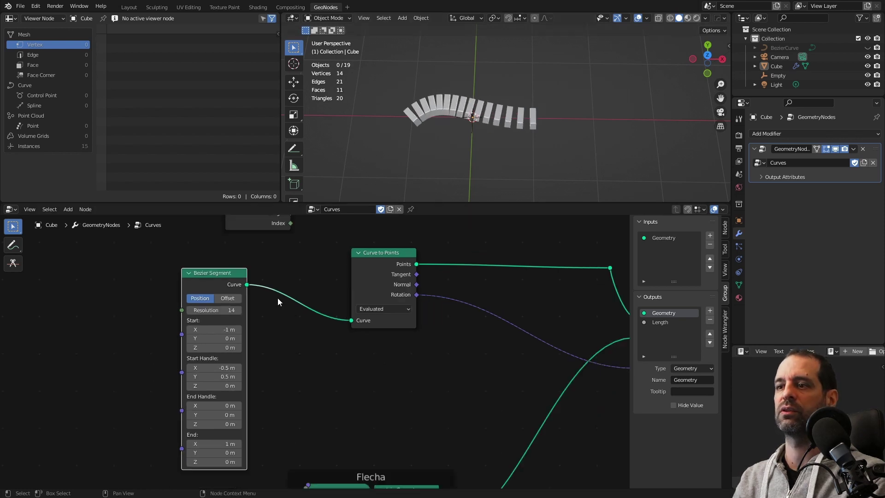
- Reposition the Resample Curve, Subdivide Curve and Curve Circle nodes, orbiting to view the sphere ring
{"action": "scroll", "coordinate": [327, 315], "scroll_direction": "up", "scroll_amount": 2}
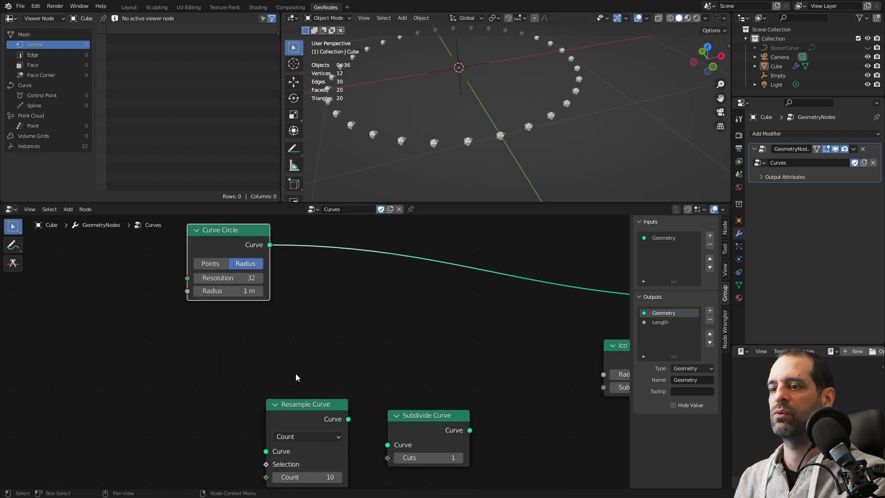
{"action": "left_click_drag", "start_coordinate": [300, 406], "coordinate": [295, 336]}
{"action": "left_click_drag", "start_coordinate": [422, 430], "coordinate": [399, 379]}
{"action": "scroll", "coordinate": [406, 332], "scroll_direction": "down", "scroll_amount": 1}
{"action": "scroll", "coordinate": [406, 332], "scroll_direction": "down", "scroll_amount": 1}
{"action": "left_click_drag", "start_coordinate": [264, 272], "coordinate": [248, 268]}
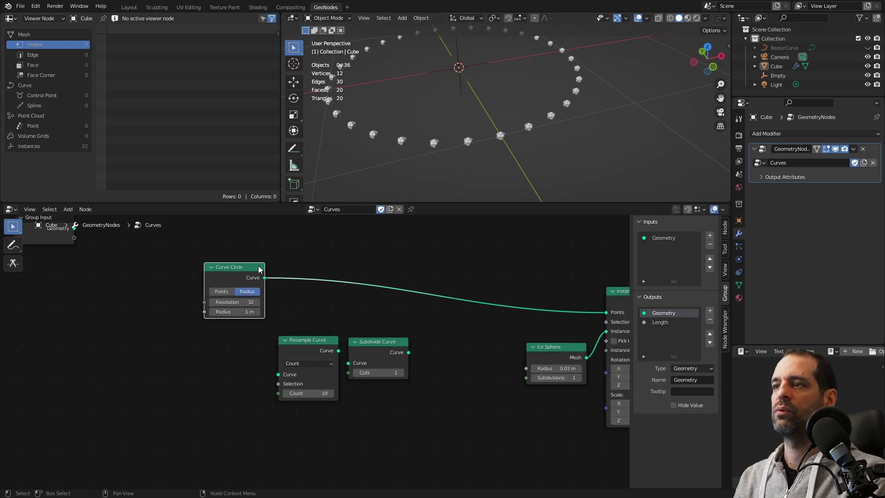
{"action": "scroll", "coordinate": [396, 306], "scroll_direction": "down", "scroll_amount": 2}
{"action": "scroll", "coordinate": [428, 347], "scroll_direction": "up", "scroll_amount": 2}
{"action": "mouse_move", "coordinate": [456, 134]}
{"action": "middle_mouse_down"}
{"action": "mouse_move", "coordinate": [444, 144]}
{"action": "mouse_move", "coordinate": [463, 156]}
{"action": "middle_mouse_up"}
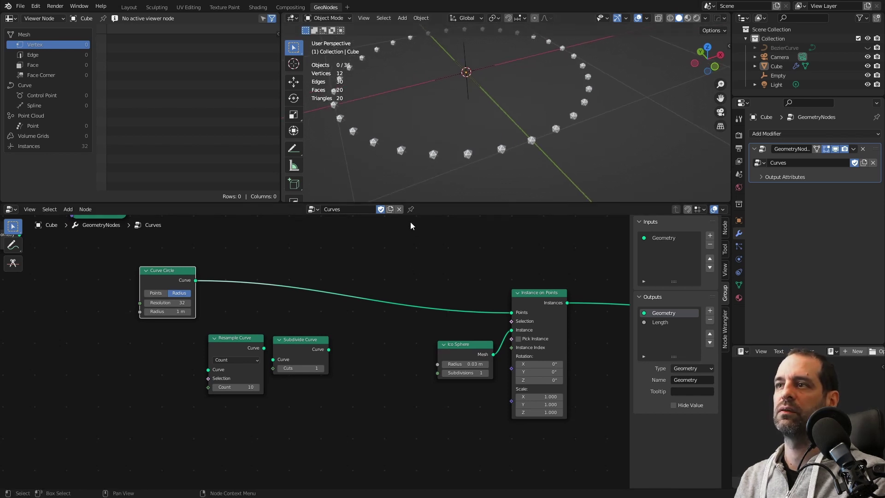
{"action": "left_click_drag", "start_coordinate": [229, 292], "coordinate": [215, 292]}
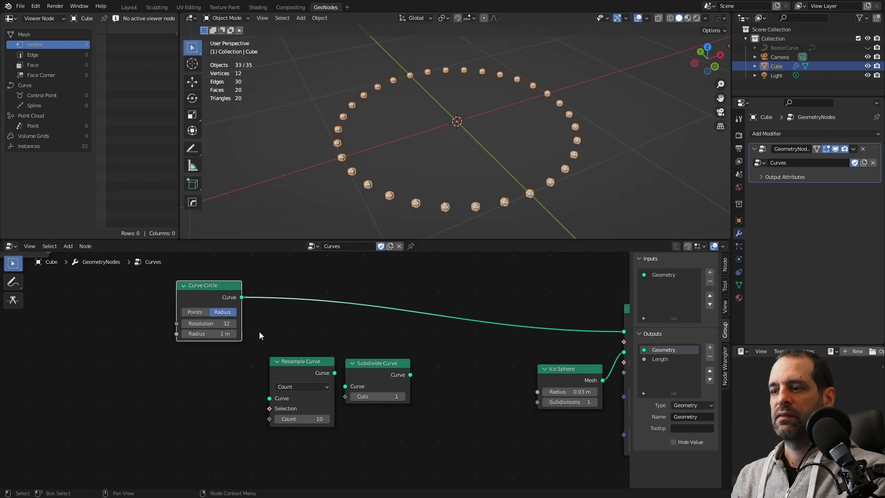
{"action": "mouse_move", "coordinate": [301, 365]}
{"action": "left_mouse_down"}
{"action": "mouse_move", "coordinate": [275, 378]}
{"action": "mouse_move", "coordinate": [292, 343]}
{"action": "left_mouse_up"}
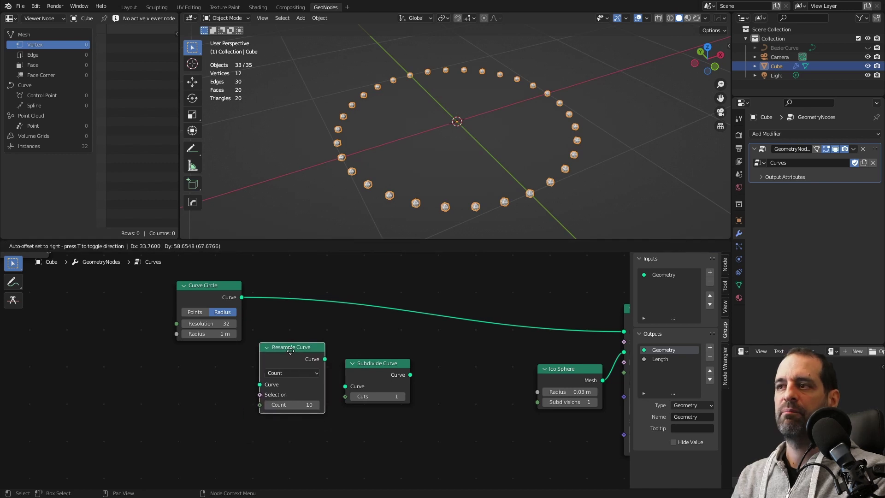
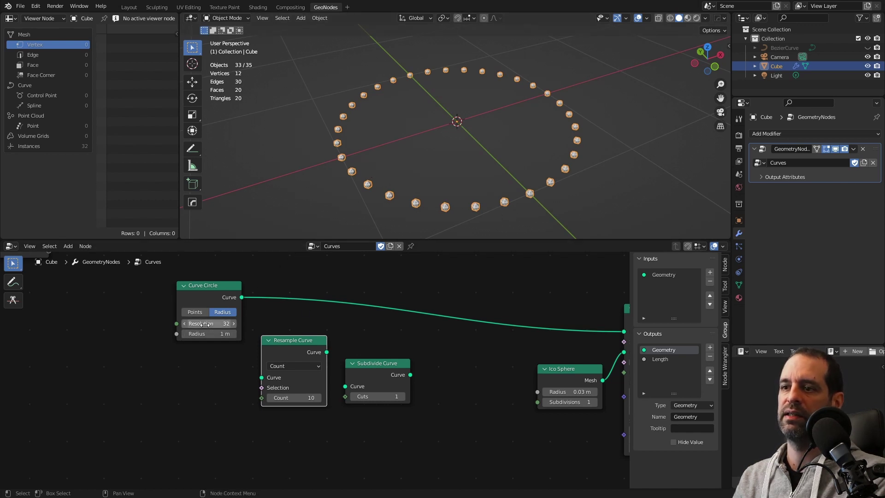
- Insert Resample Curve after the Curve Circle, briefly setting the circle resolution to 100
{"action": "left_click_drag", "start_coordinate": [286, 349], "coordinate": [289, 336]}
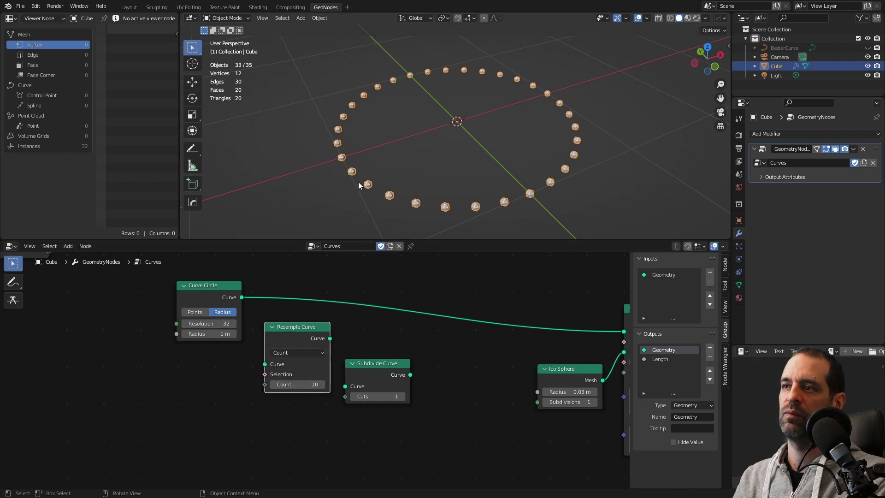
{"action": "left_click_drag", "start_coordinate": [305, 334], "coordinate": [317, 319]}
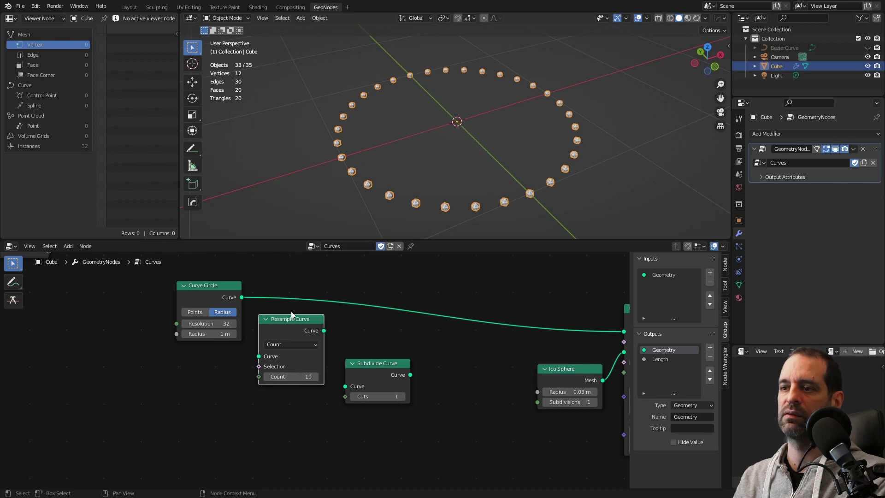
{"action": "double_click", "coordinate": [212, 324]}
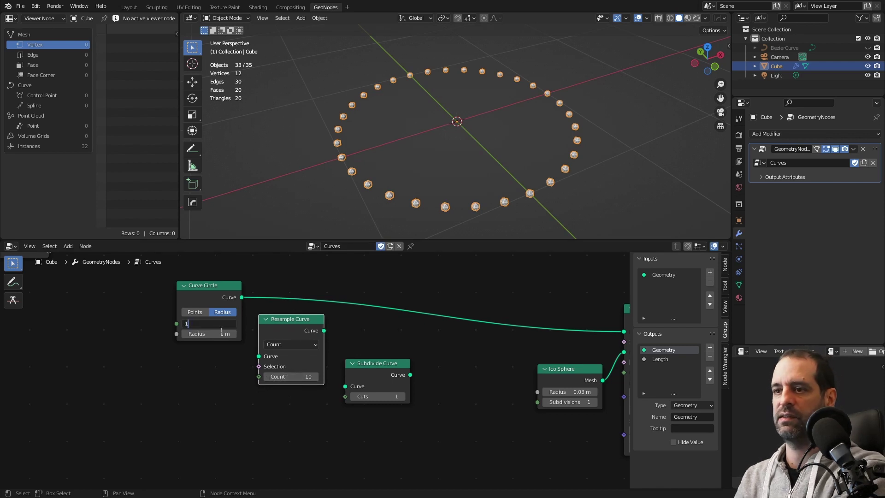
{"action": "type", "text": "100"}
{"action": "key", "text": "Return"}
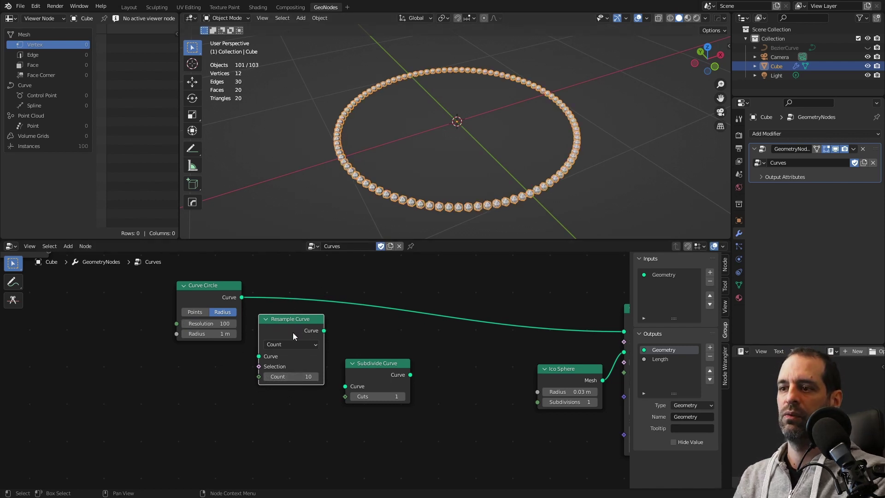
{"action": "left_click_drag", "start_coordinate": [293, 333], "coordinate": [289, 297]}
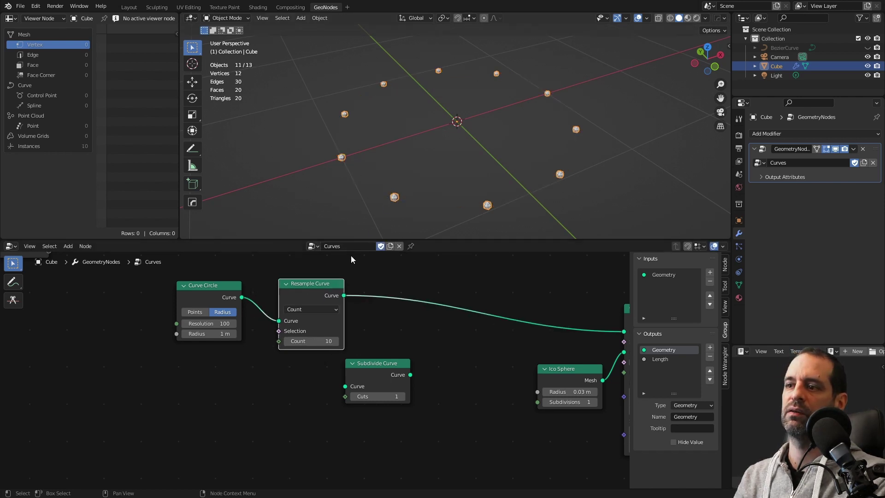
- Set the Curve Circle resolution to 4 and the resample count to 30
{"action": "middle_click_drag", "start_coordinate": [442, 152], "coordinate": [413, 150]}
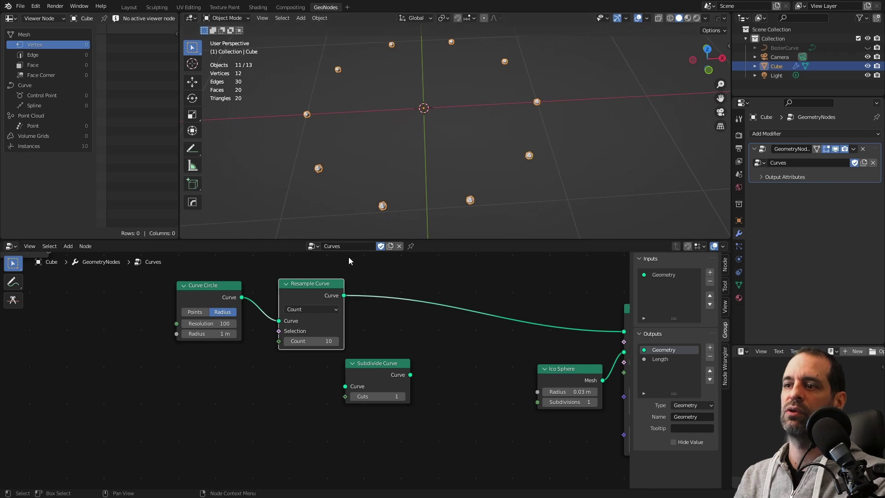
{"action": "left_click_drag", "start_coordinate": [302, 341], "coordinate": [350, 341]}
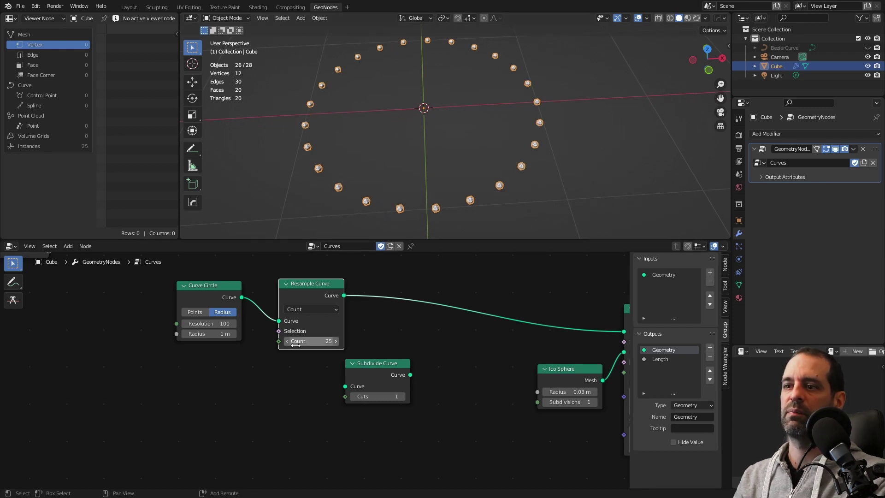
{"action": "left_click", "coordinate": [210, 324]}
{"action": "type", "text": "4"}
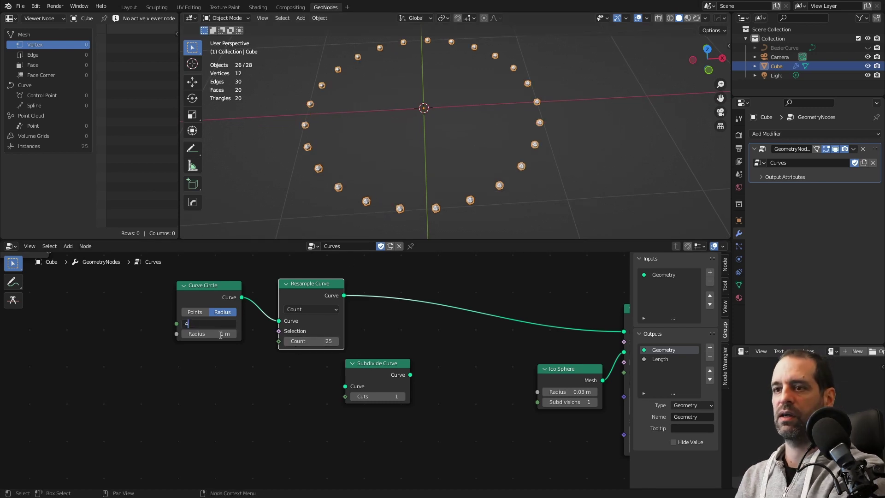
{"action": "key", "text": "Return"}
{"action": "mouse_move", "coordinate": [309, 341]}
{"action": "left_mouse_down"}
{"action": "mouse_move", "coordinate": [350, 341]}
{"action": "mouse_move", "coordinate": [295, 341]}
{"action": "left_mouse_up"}
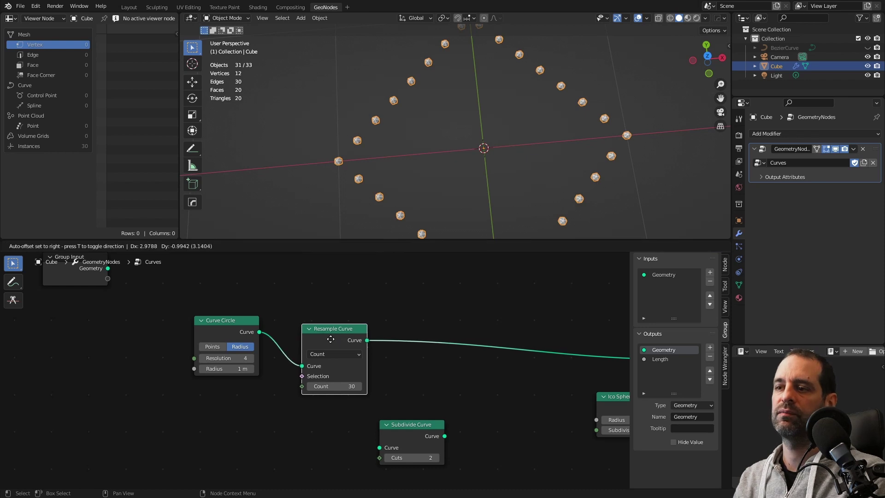
{"action": "scroll", "coordinate": [325, 352], "scroll_direction": "up", "scroll_amount": 2}
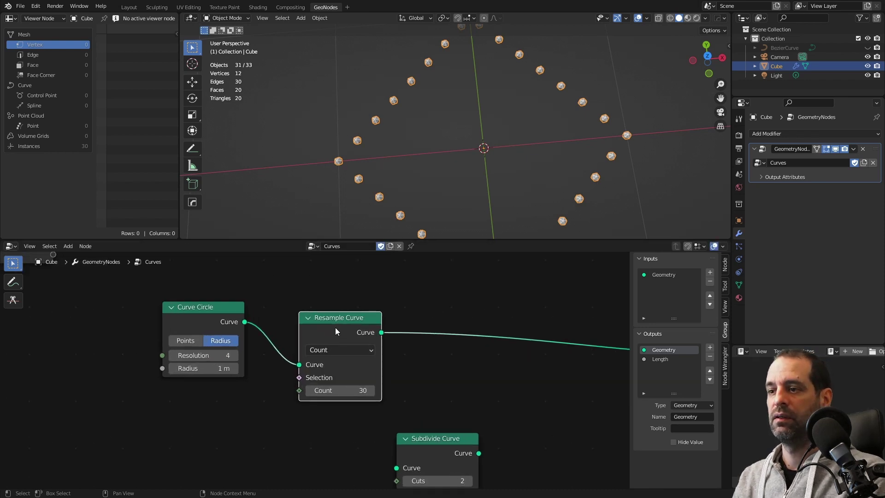
- Switch Resample Curve to Length mode with points spaced 0.21 m apart
{"action": "left_click", "coordinate": [336, 351]}
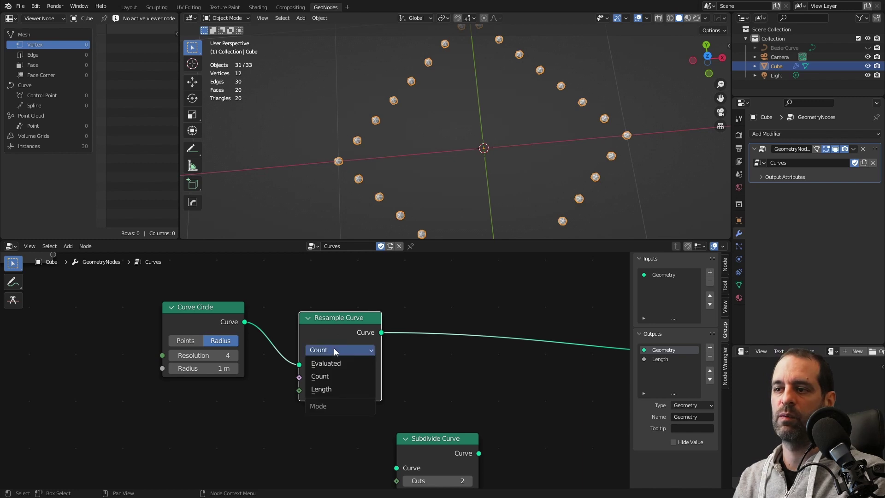
{"action": "left_click", "coordinate": [323, 376]}
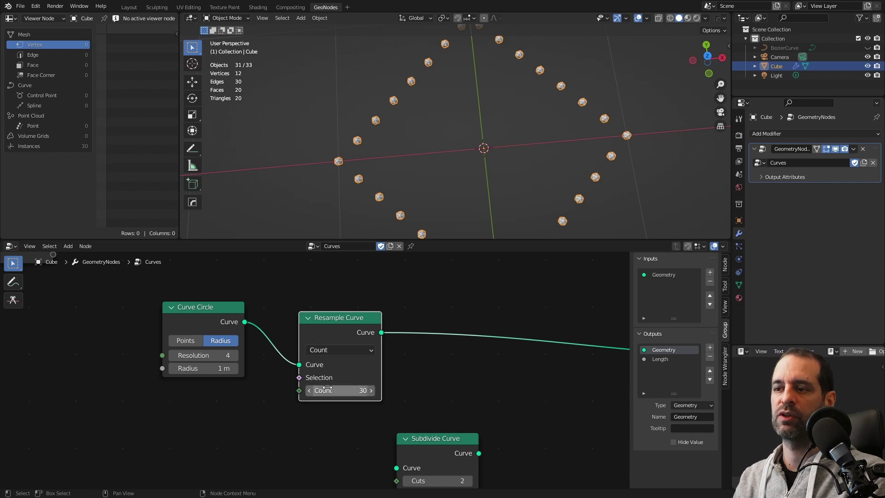
{"action": "left_click", "coordinate": [341, 350]}
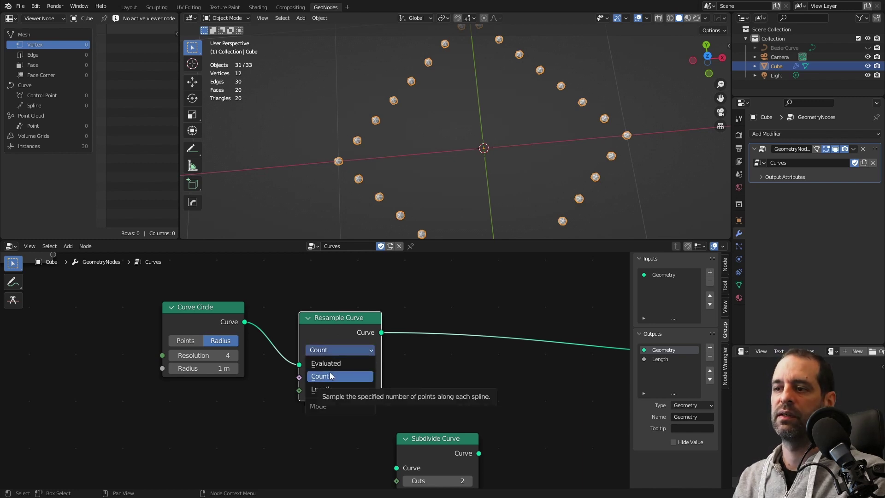
{"action": "left_click", "coordinate": [335, 390]}
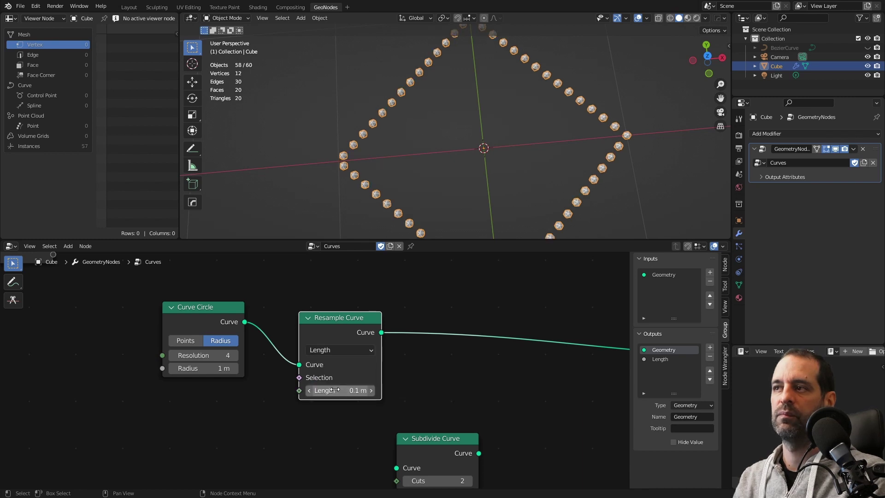
{"action": "middle_click_drag", "start_coordinate": [579, 221], "coordinate": [585, 148], "text": "shift"}
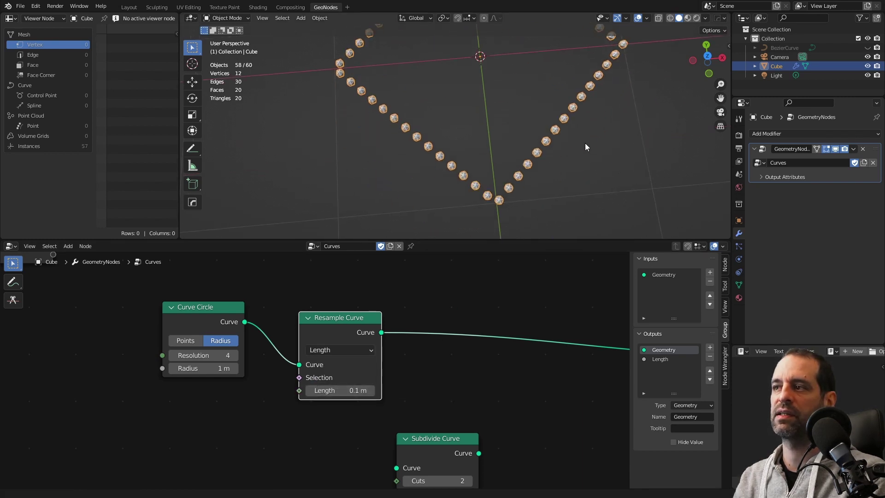
{"action": "left_click_drag", "start_coordinate": [340, 390], "coordinate": [364, 390]}
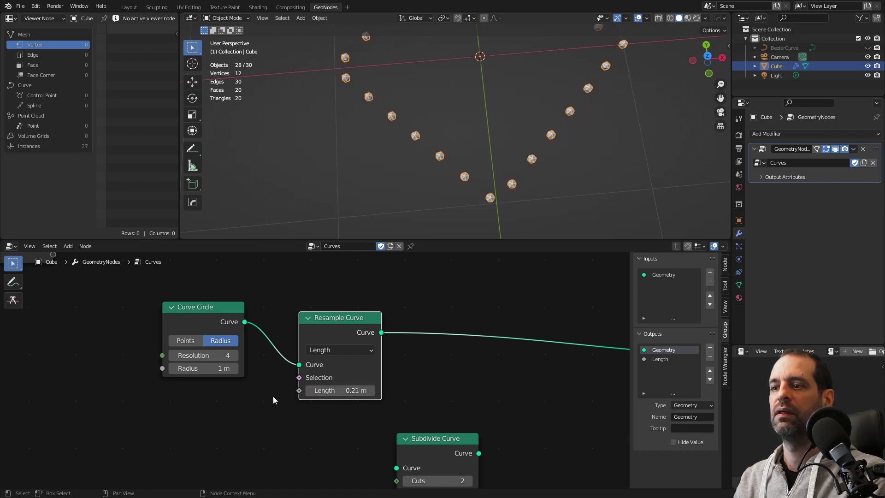
{"action": "scroll", "coordinate": [295, 385], "scroll_direction": "down", "scroll_amount": 1}
{"action": "left_click", "coordinate": [368, 336]}
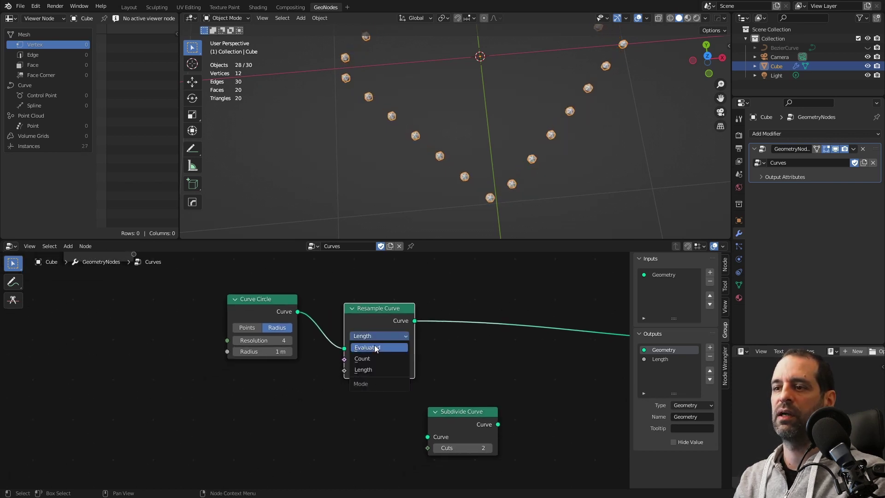
- Add a Bezier Segment node and connect it to Resample Curve's curve input
{"action": "key", "text": "shift+a"}
{"action": "left_click", "coordinate": [342, 298]}
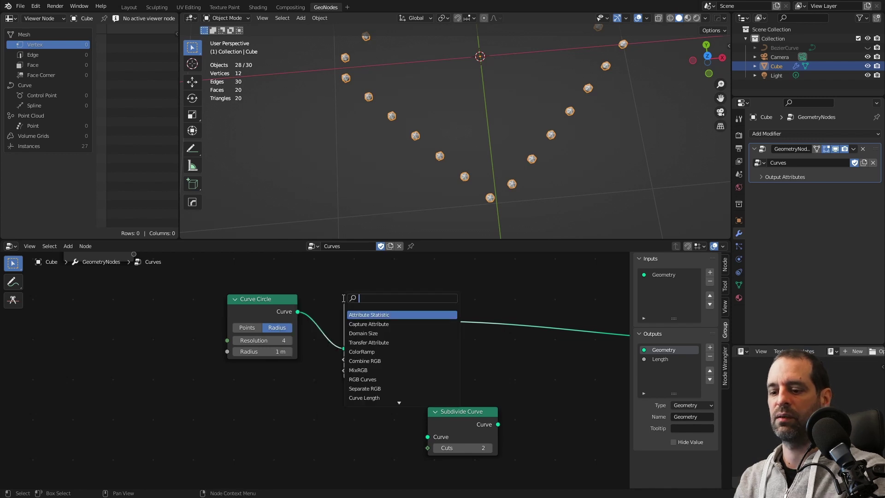
{"action": "type", "text": "bez"}
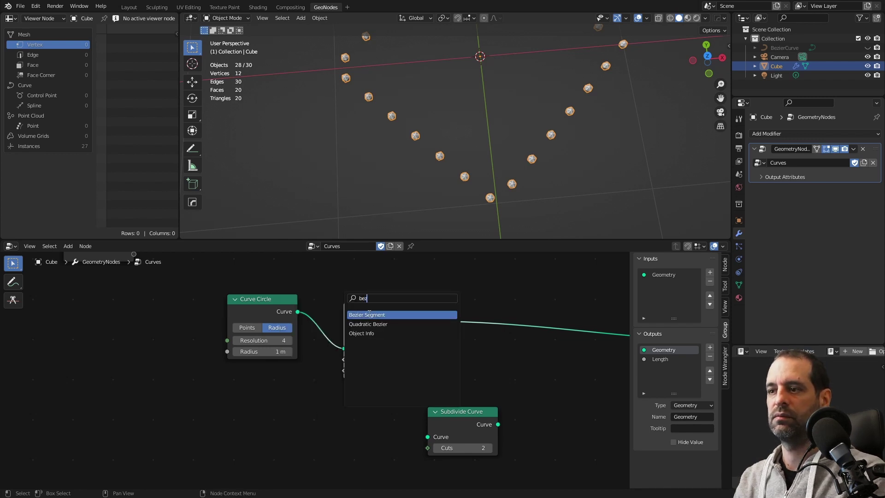
{"action": "key", "text": "Return"}
{"action": "left_click", "coordinate": [237, 387]}
{"action": "left_click_drag", "start_coordinate": [270, 312], "coordinate": [173, 311]}
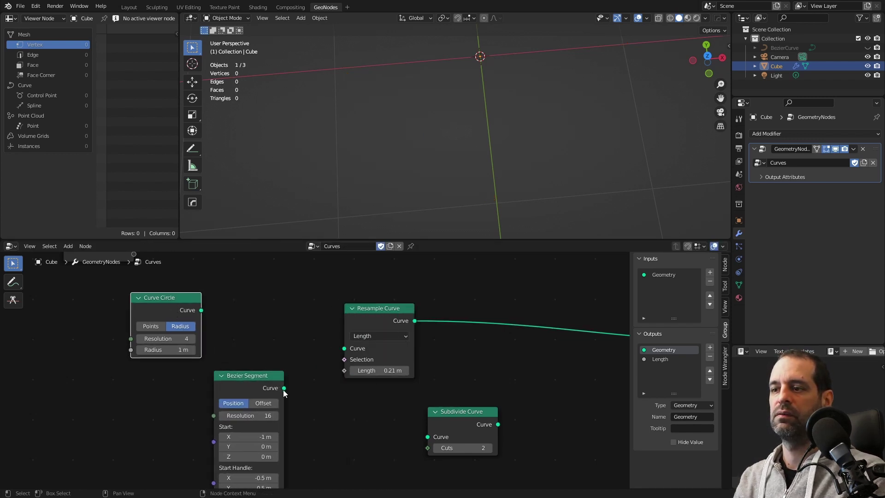
{"action": "left_click_drag", "start_coordinate": [284, 388], "coordinate": [347, 351]}
- Set Resample Curve to Evaluated mode and raise the Bezier Segment resolution to 31
{"action": "left_click", "coordinate": [369, 336]}
{"action": "left_click", "coordinate": [371, 347]}
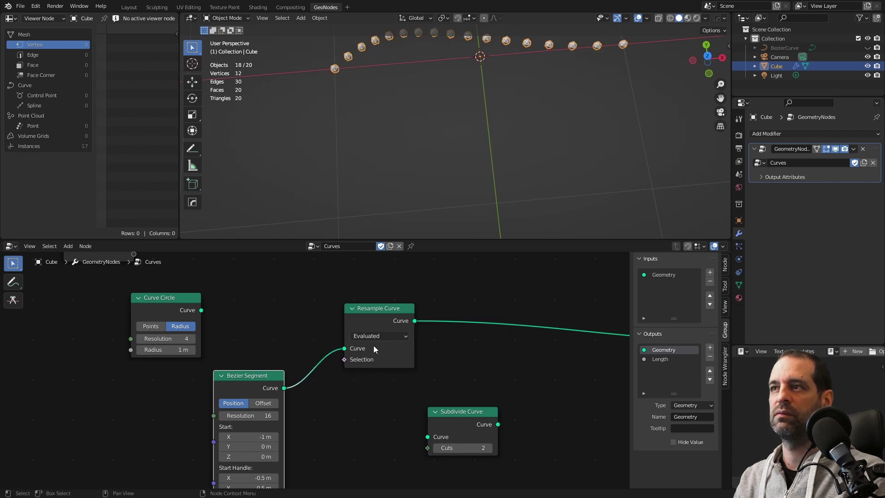
{"action": "middle_click_drag", "start_coordinate": [441, 209], "coordinate": [391, 123]}
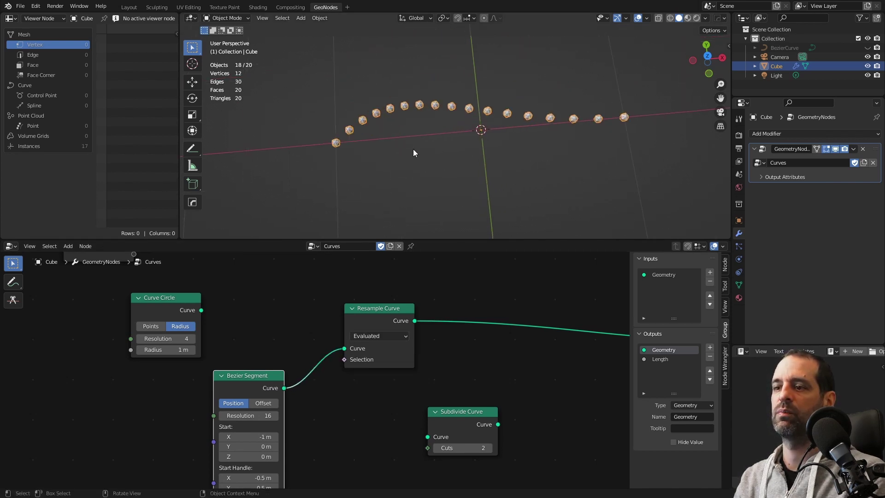
{"action": "left_click_drag", "start_coordinate": [254, 394], "coordinate": [288, 331]}
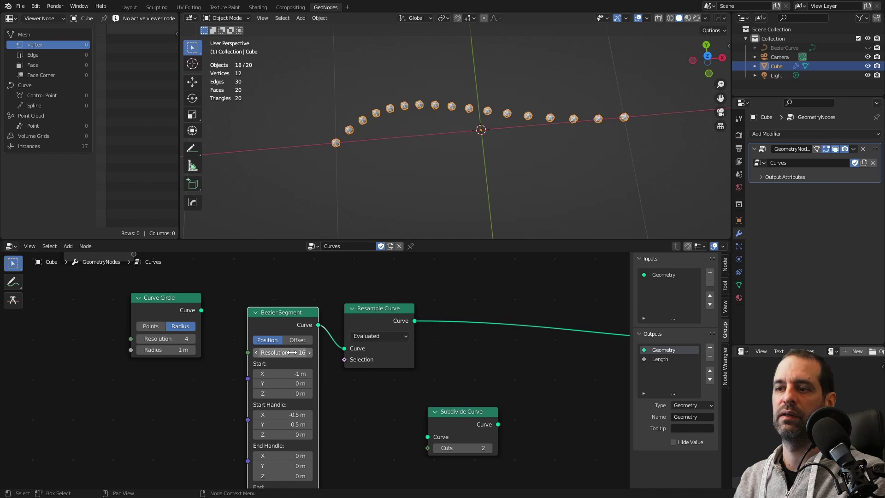
{"action": "left_click_drag", "start_coordinate": [277, 352], "coordinate": [270, 353]}
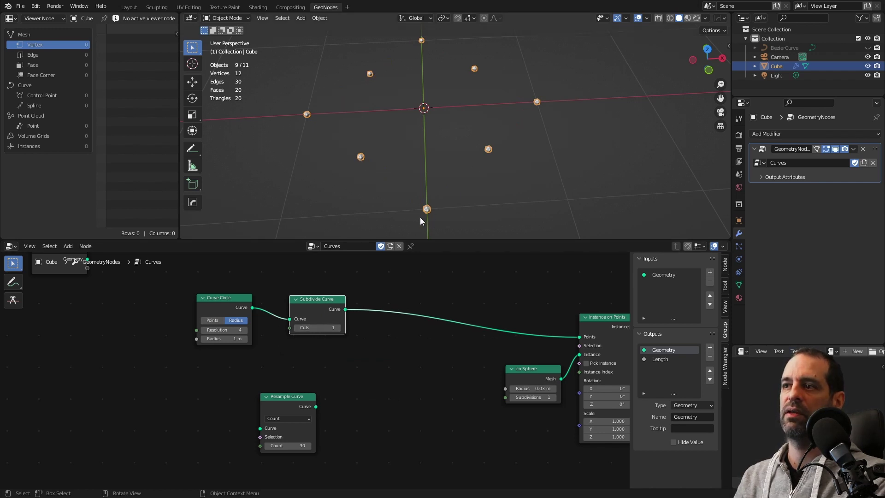
- Increase Subdivide Curve cuts from 1 to 2, giving 12 instances
{"action": "left_click", "coordinate": [339, 328]}
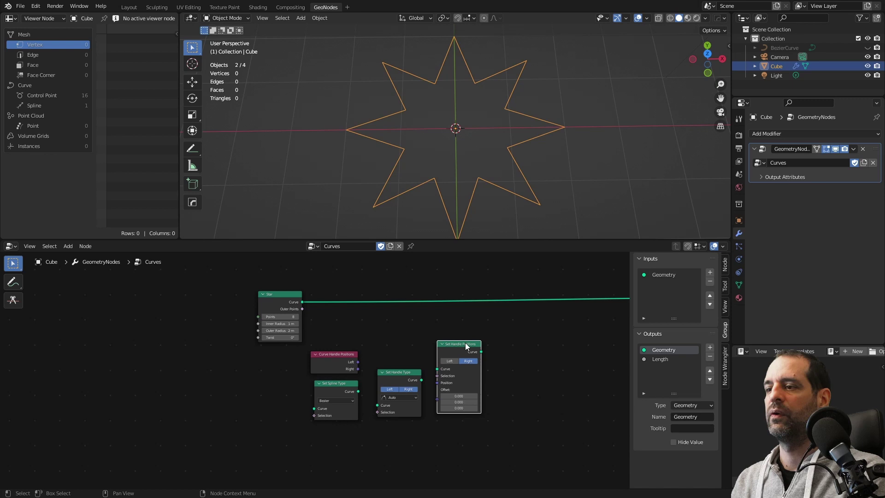
- Arrange the Curve Handle Positions, Set Spline Type and Set Handle Type nodes near the Star
{"action": "scroll", "coordinate": [466, 342], "scroll_direction": "up", "scroll_amount": 1}
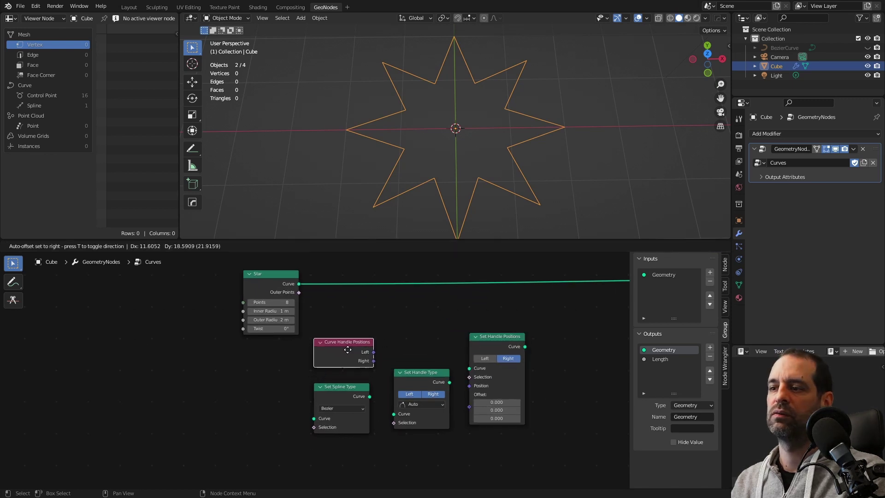
{"action": "left_click_drag", "start_coordinate": [349, 350], "coordinate": [355, 342]}
{"action": "mouse_move", "coordinate": [344, 400]}
{"action": "left_mouse_down"}
{"action": "mouse_move", "coordinate": [348, 389]}
{"action": "mouse_move", "coordinate": [367, 396]}
{"action": "left_mouse_up"}
{"action": "scroll", "coordinate": [367, 395], "scroll_direction": "up", "scroll_amount": 1}
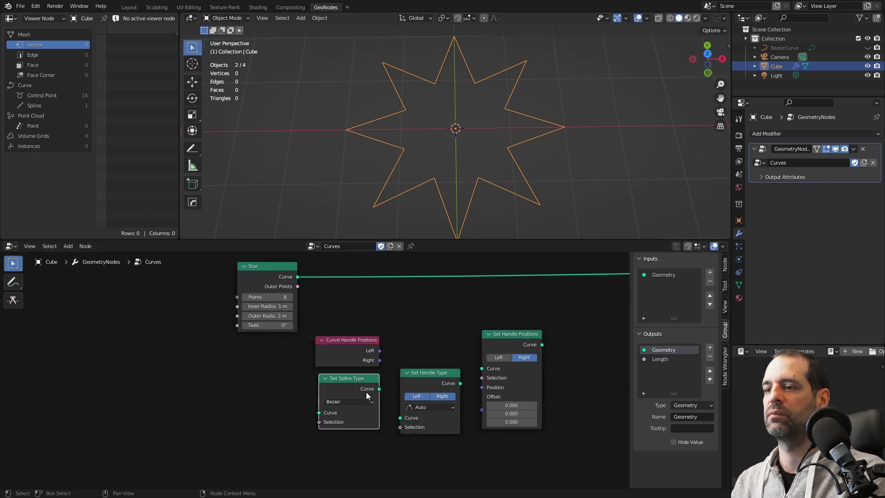
{"action": "left_click_drag", "start_coordinate": [430, 380], "coordinate": [422, 386]}
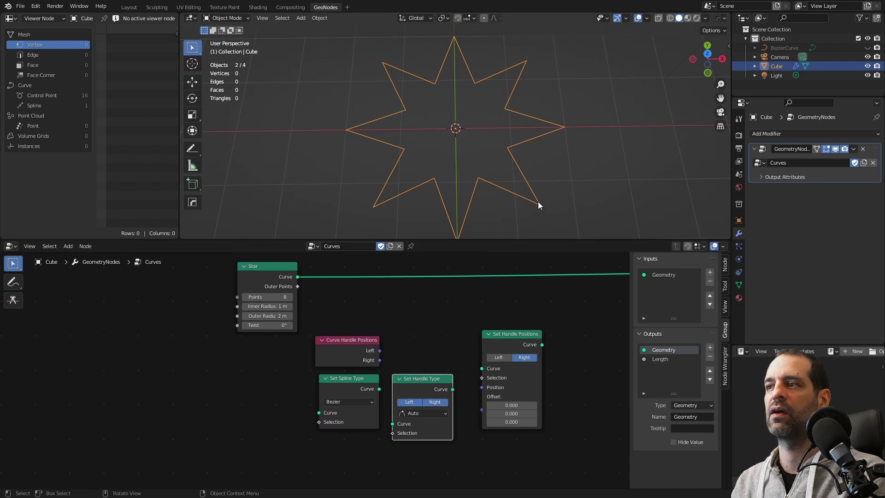
{"action": "scroll", "coordinate": [436, 348], "scroll_direction": "up", "scroll_amount": 1}
{"action": "scroll", "coordinate": [389, 368], "scroll_direction": "down", "scroll_amount": 2}
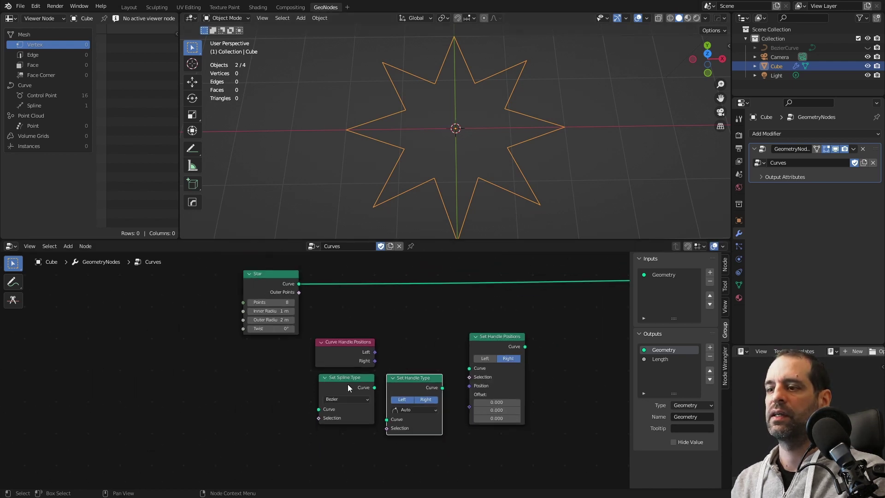
{"action": "left_click_drag", "start_coordinate": [348, 385], "coordinate": [347, 390]}
{"action": "scroll", "coordinate": [347, 390], "scroll_direction": "up", "scroll_amount": 1}
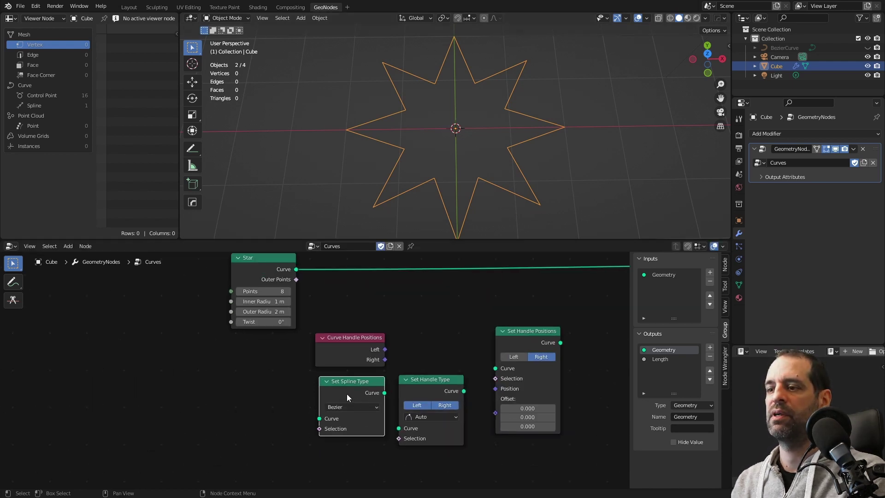
{"action": "middle_click_drag", "start_coordinate": [277, 261], "coordinate": [294, 297]}
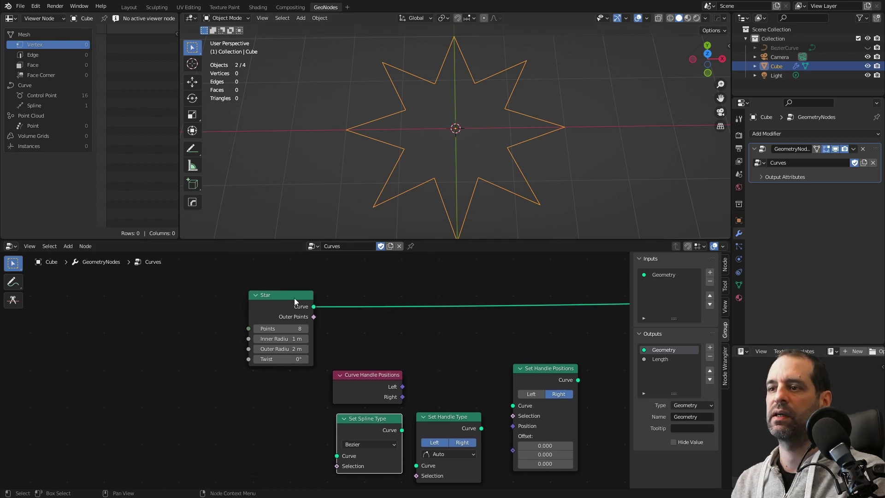
{"action": "left_click_drag", "start_coordinate": [294, 298], "coordinate": [291, 293]}
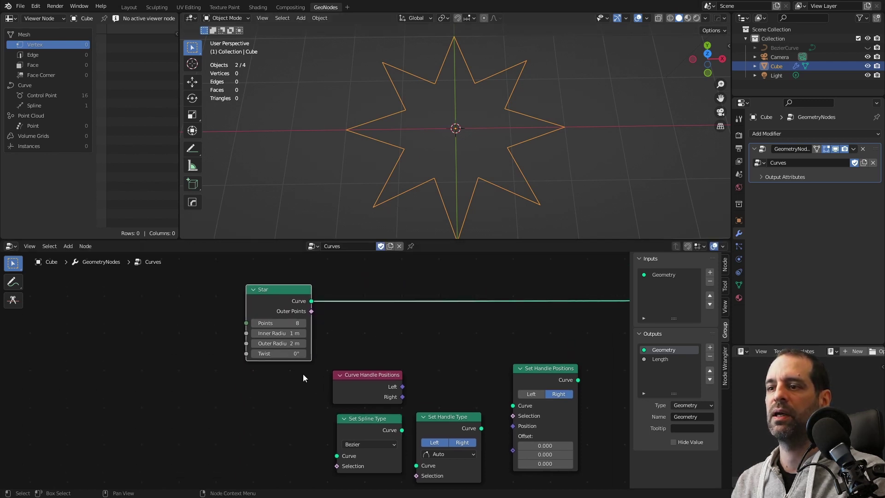
- Insert the Bezier Set Spline Type node after the Star curve's output
{"action": "key", "text": "ctrl+z"}
{"action": "left_click_drag", "start_coordinate": [364, 445], "coordinate": [355, 444]}
{"action": "left_click", "coordinate": [355, 444]}
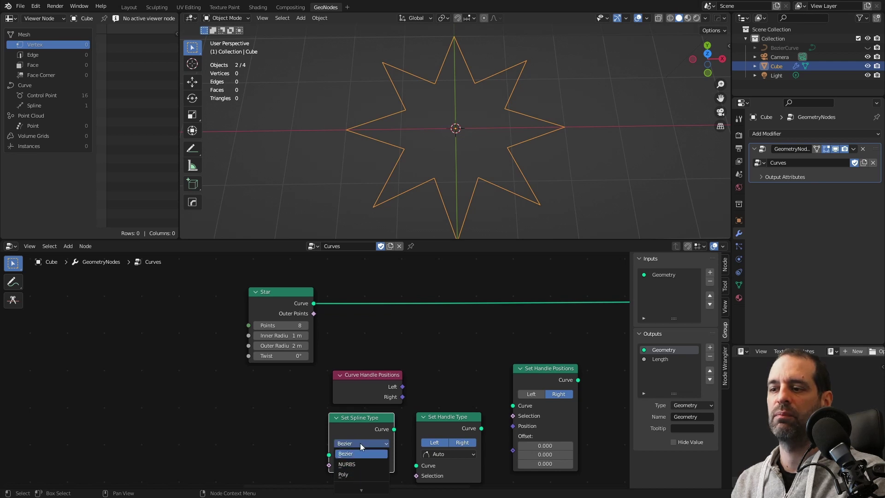
{"action": "left_click_drag", "start_coordinate": [353, 430], "coordinate": [371, 292]}
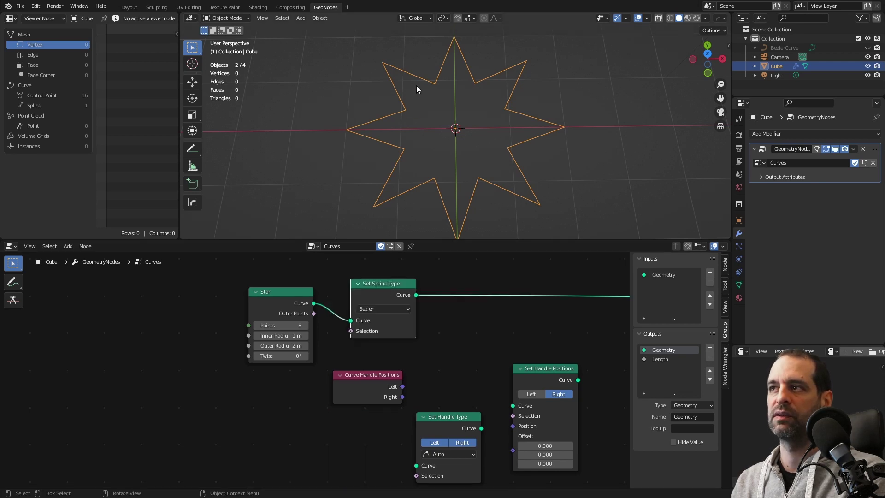
{"action": "scroll", "coordinate": [380, 417], "scroll_direction": "right", "scroll_amount": 3, "text": "ctrl"}
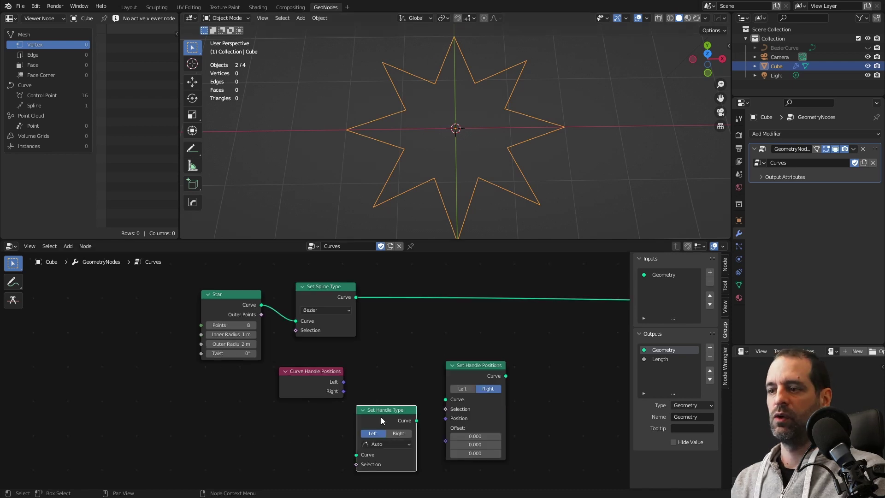
{"action": "left_click_drag", "start_coordinate": [381, 417], "coordinate": [395, 334]}
{"action": "scroll", "coordinate": [403, 331], "scroll_direction": "up", "scroll_amount": 1}
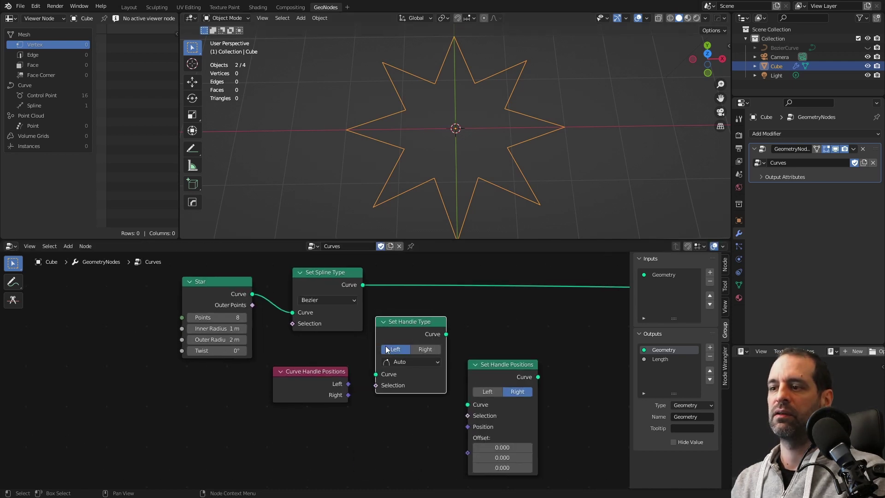
- Insert Set Handle Type after Set Spline Type and set it to Vector handles
{"action": "left_click", "coordinate": [407, 363]}
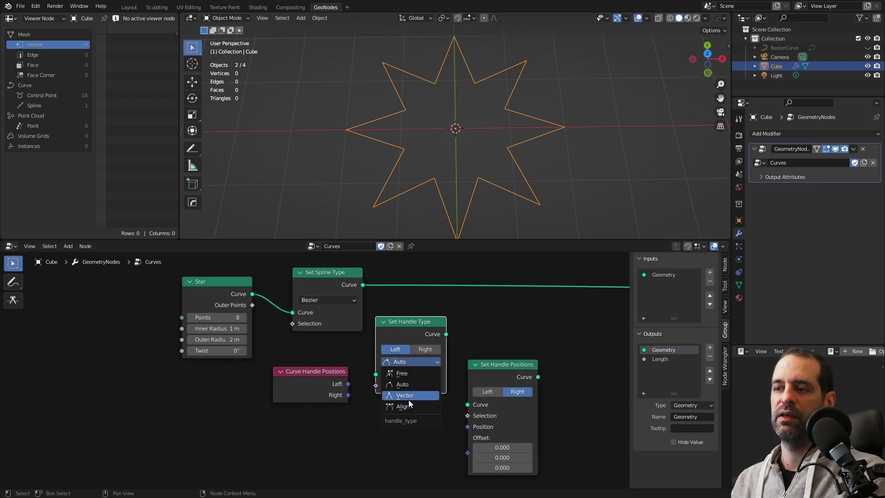
{"action": "left_click_drag", "start_coordinate": [401, 335], "coordinate": [425, 297]}
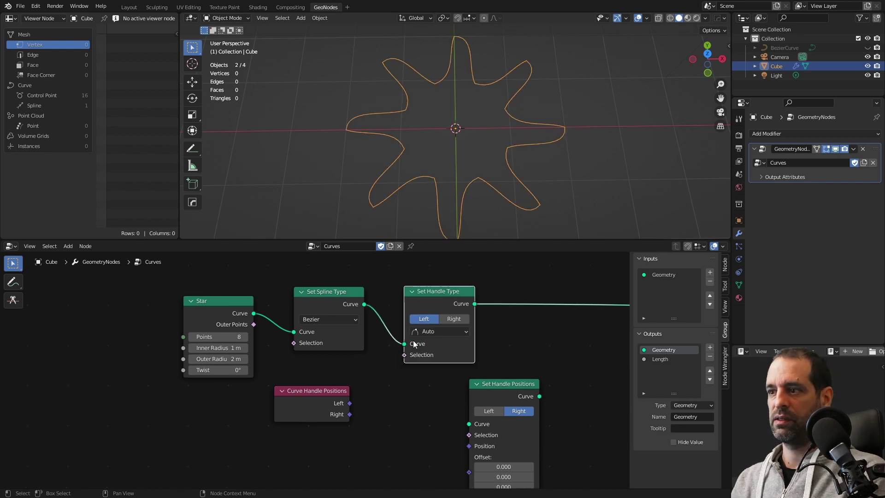
{"action": "scroll", "coordinate": [403, 319], "scroll_direction": "up", "scroll_amount": 2}
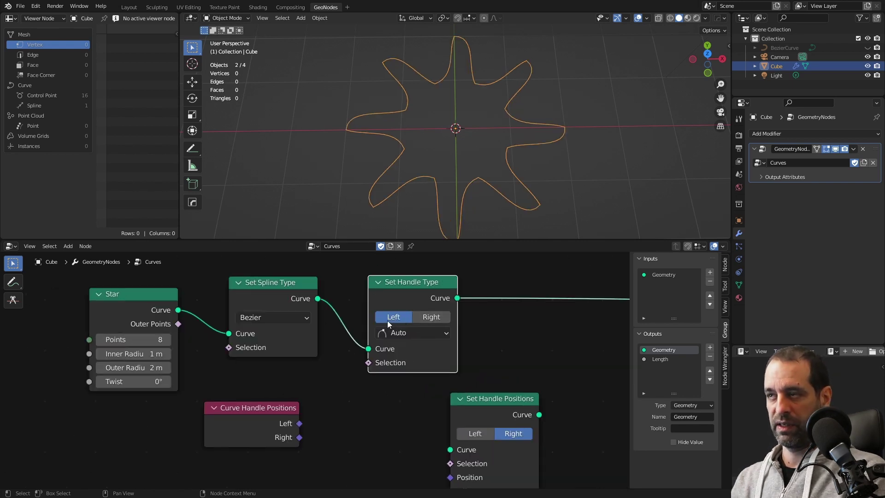
{"action": "left_click", "coordinate": [408, 332]}
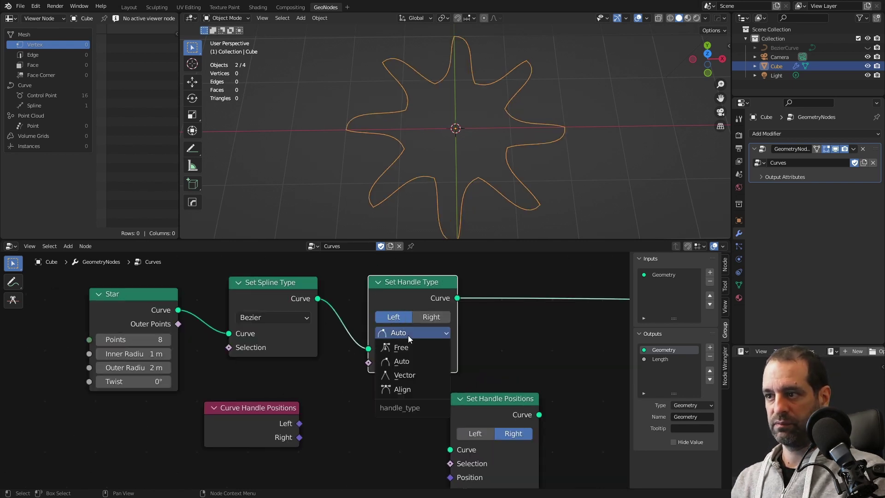
{"action": "left_click", "coordinate": [409, 378]}
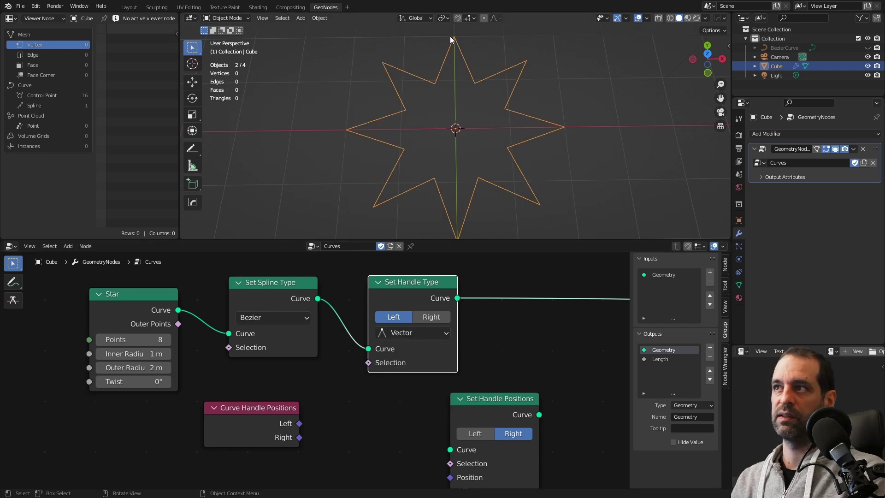
- Make the Vector handle type apply to both Left and Right handles
{"action": "scroll", "coordinate": [411, 312], "scroll_direction": "up", "scroll_amount": 1}
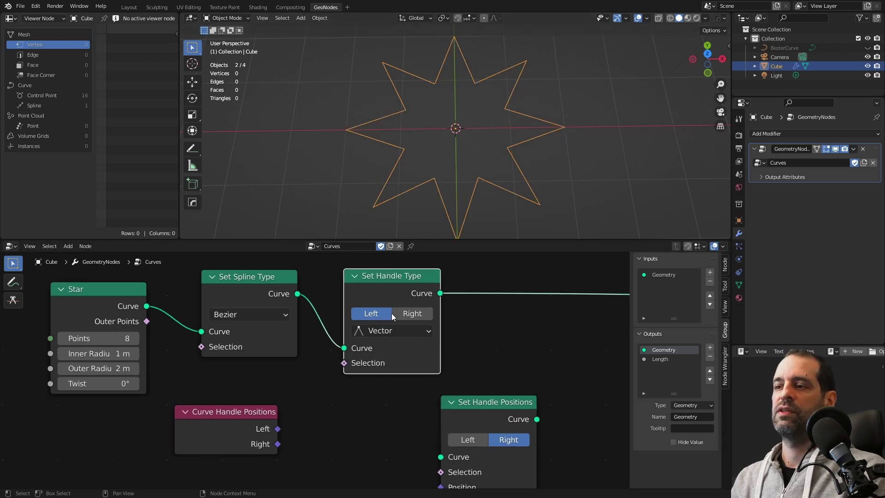
{"action": "left_click", "coordinate": [414, 314]}
{"action": "left_click", "coordinate": [374, 315]}
{"action": "left_click", "coordinate": [415, 314], "text": "shift"}
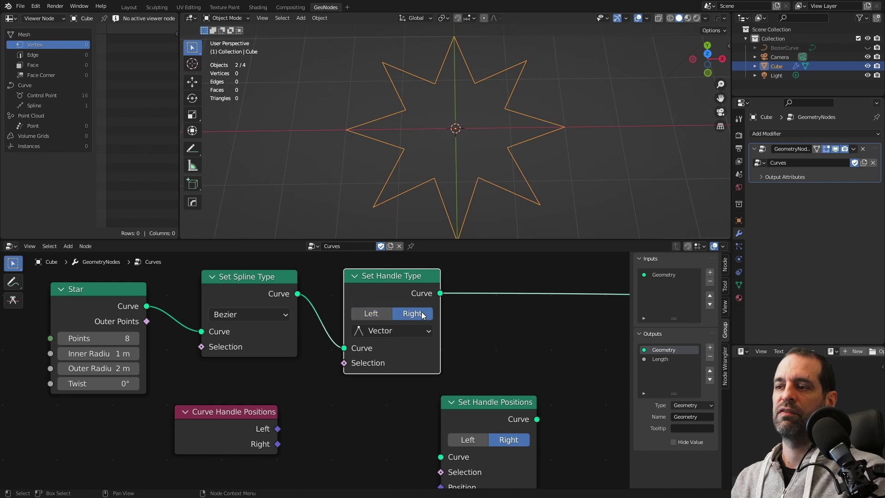
{"action": "left_click", "coordinate": [381, 314]}
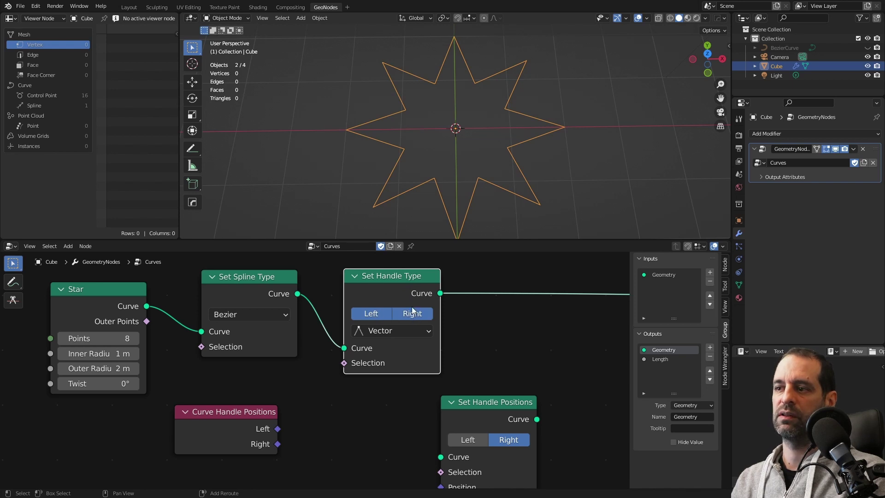
{"action": "left_click", "coordinate": [423, 317], "text": "shift"}
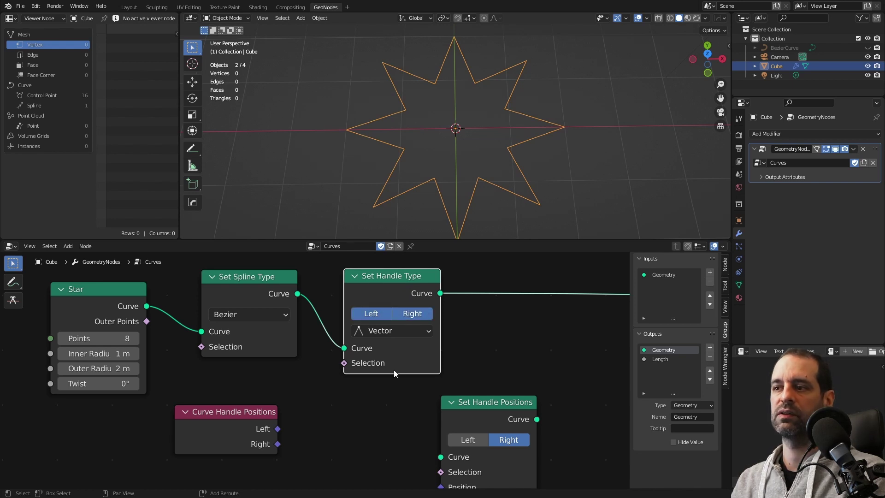
{"action": "left_click", "coordinate": [387, 331]}
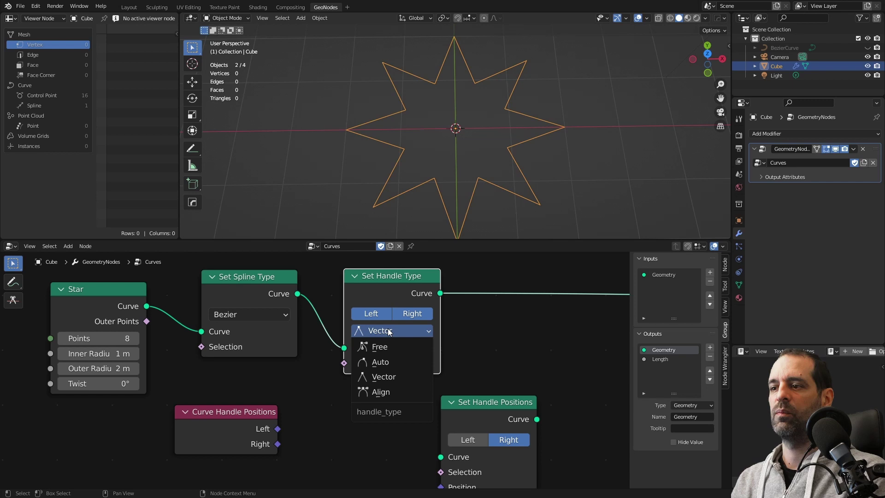
- Switch the handle type to Auto and insert Set Handle Positions after it
{"action": "left_click", "coordinate": [390, 359]}
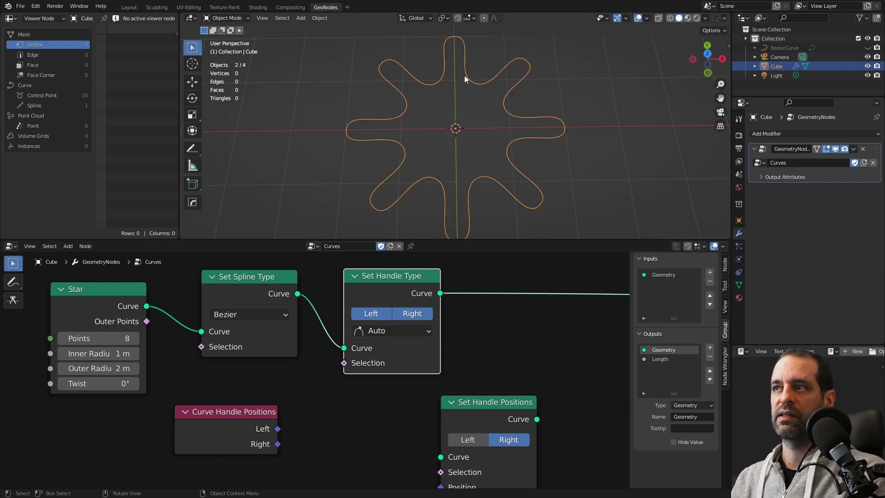
{"action": "scroll", "coordinate": [464, 382], "scroll_direction": "down", "scroll_amount": 2}
{"action": "scroll", "coordinate": [434, 363], "scroll_direction": "up", "scroll_amount": 1}
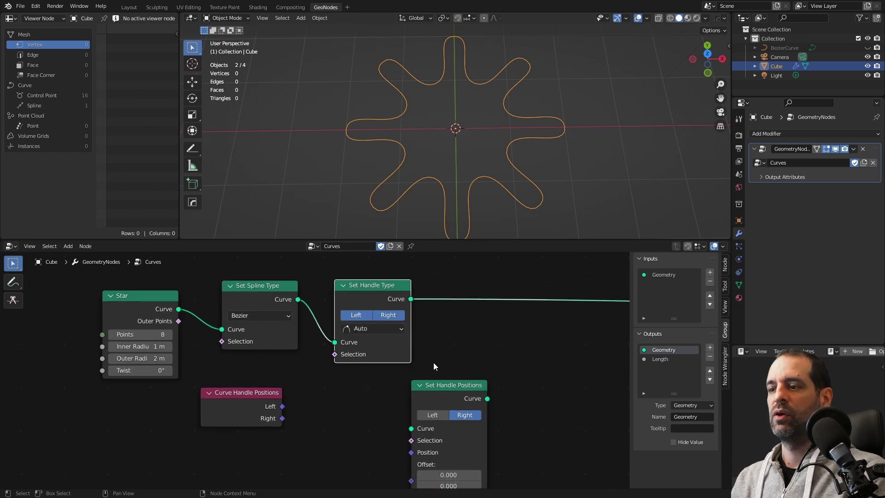
{"action": "left_click_drag", "start_coordinate": [451, 375], "coordinate": [497, 328]}
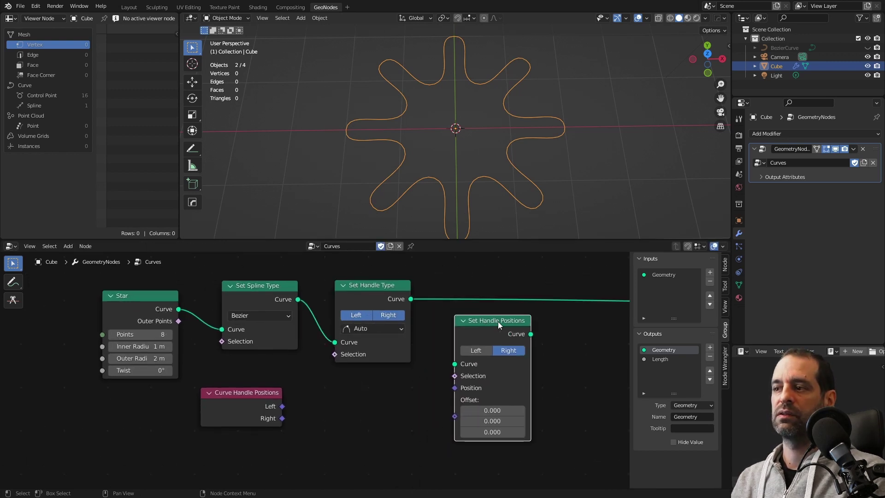
{"action": "left_click_drag", "start_coordinate": [493, 334], "coordinate": [489, 295]}
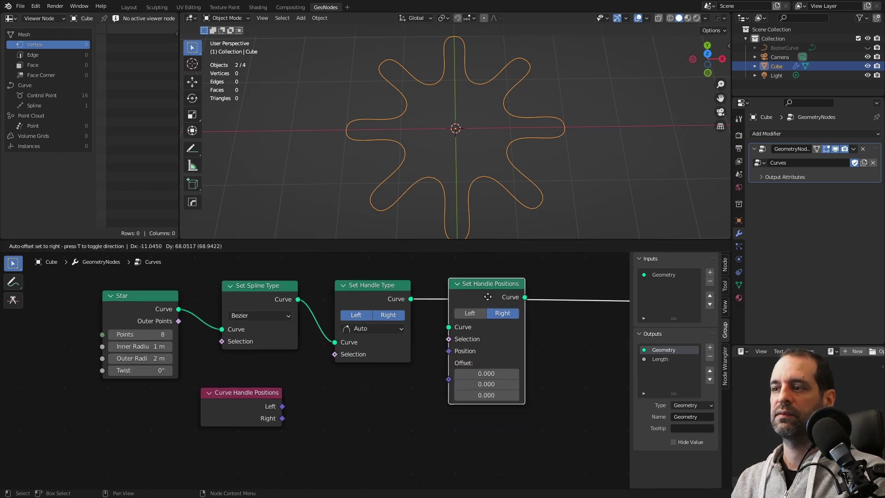
- Set the first Set Handle Positions to Left, then add a duplicate set to Right
{"action": "left_click", "coordinate": [481, 315]}
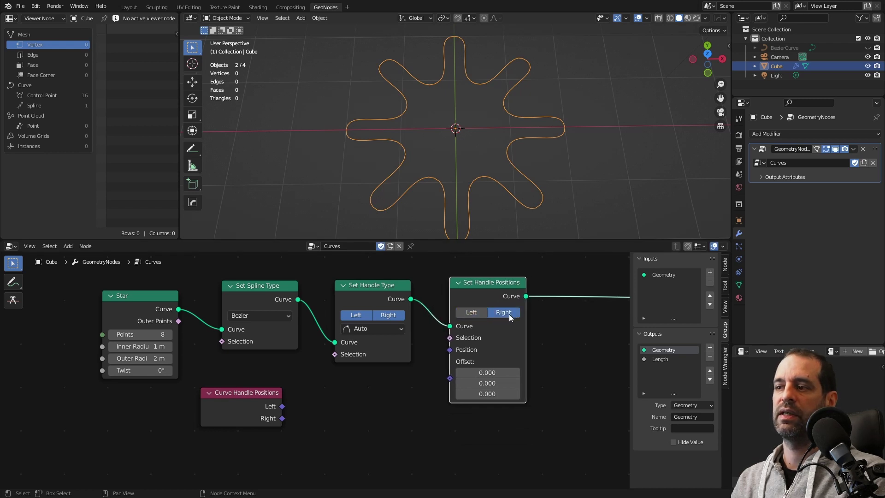
{"action": "left_click", "coordinate": [489, 313]}
{"action": "left_click", "coordinate": [493, 313]}
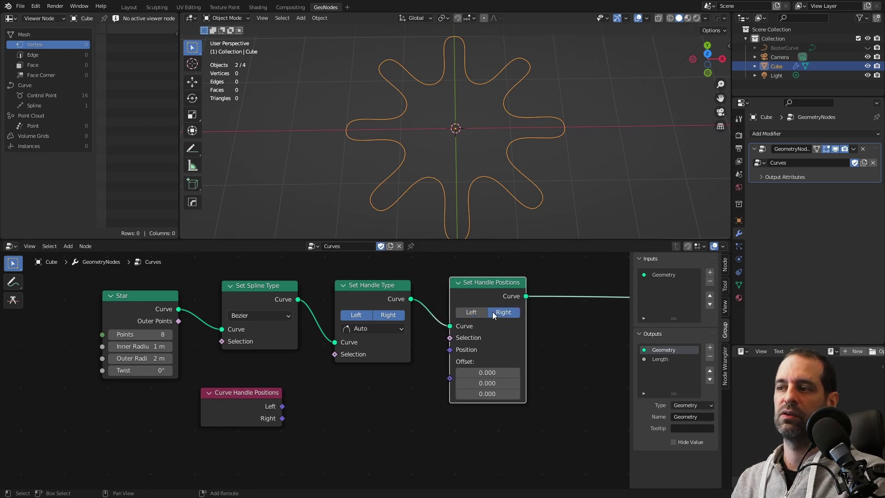
{"action": "left_click", "coordinate": [474, 311]}
{"action": "middle_click_drag", "start_coordinate": [474, 312], "coordinate": [452, 308]}
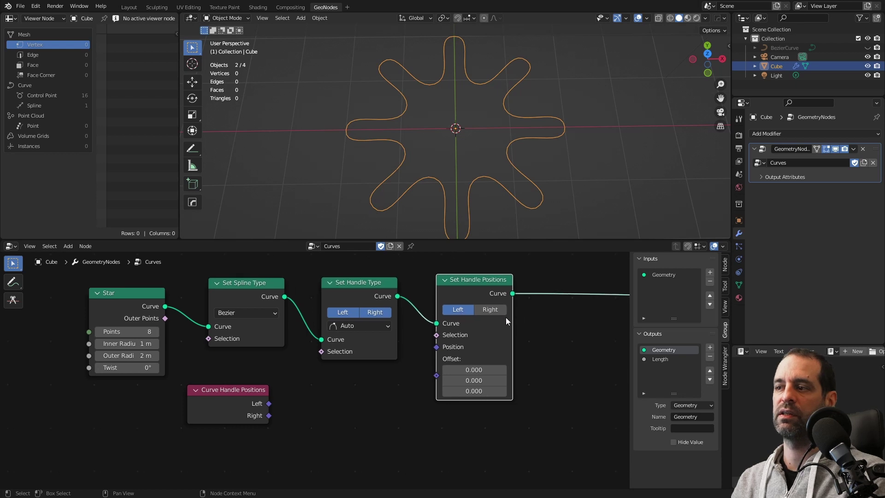
{"action": "key", "text": "shift+d"}
{"action": "left_click", "coordinate": [546, 293]}
{"action": "left_click", "coordinate": [599, 309]}
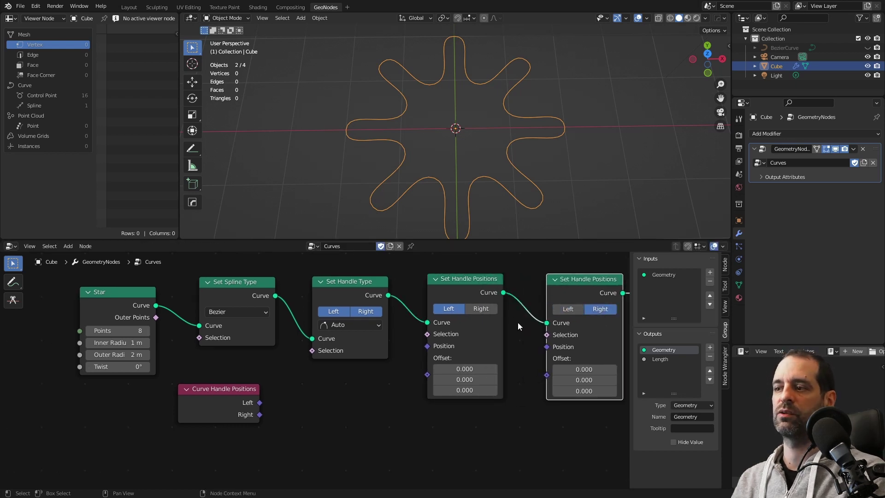
- Test Offset X on both Set Handle Positions nodes, leaving zero offsets
{"action": "middle_click_drag", "start_coordinate": [462, 379], "coordinate": [438, 371]}
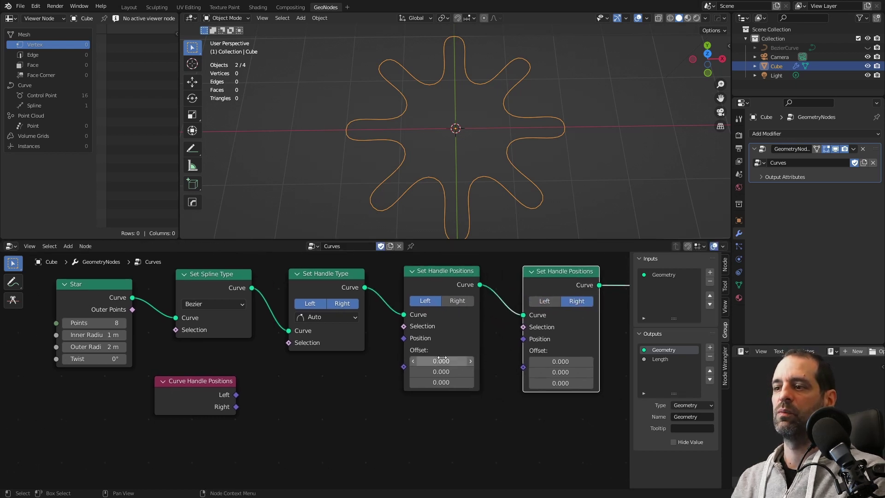
{"action": "mouse_move", "coordinate": [442, 361]}
{"action": "left_mouse_down"}
{"action": "mouse_move", "coordinate": [457, 361]}
{"action": "mouse_move", "coordinate": [442, 361]}
{"action": "left_mouse_up"}
{"action": "mouse_move", "coordinate": [560, 361]}
{"action": "left_mouse_down"}
{"action": "mouse_move", "coordinate": [549, 361]}
{"action": "mouse_move", "coordinate": [560, 361]}
{"action": "left_mouse_up"}
{"action": "scroll", "coordinate": [446, 303], "scroll_direction": "down", "scroll_amount": 1}
{"action": "mouse_move", "coordinate": [248, 377]}
{"action": "left_mouse_down"}
{"action": "mouse_move", "coordinate": [268, 395]}
{"action": "mouse_move", "coordinate": [306, 380]}
{"action": "mouse_move", "coordinate": [310, 404]}
{"action": "mouse_move", "coordinate": [245, 390]}
{"action": "left_mouse_up"}
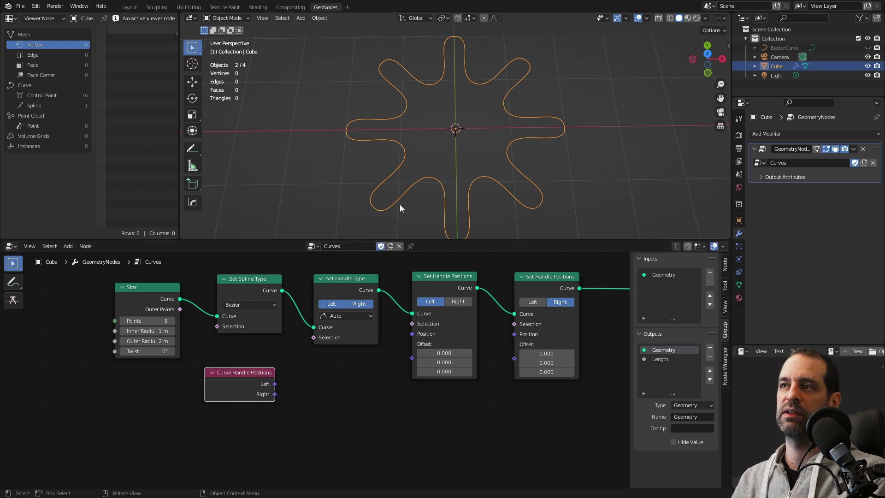
{"action": "scroll", "coordinate": [277, 391], "scroll_direction": "up", "scroll_amount": 1}
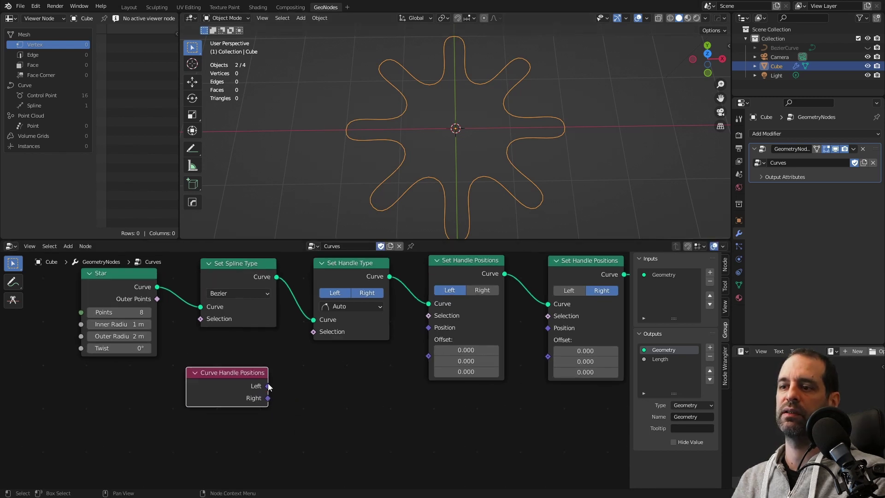
- Wire the comparison into both Selection inputs and raise the upper Scale to 1.390
{"action": "left_click_drag", "start_coordinate": [276, 398], "coordinate": [306, 373]}
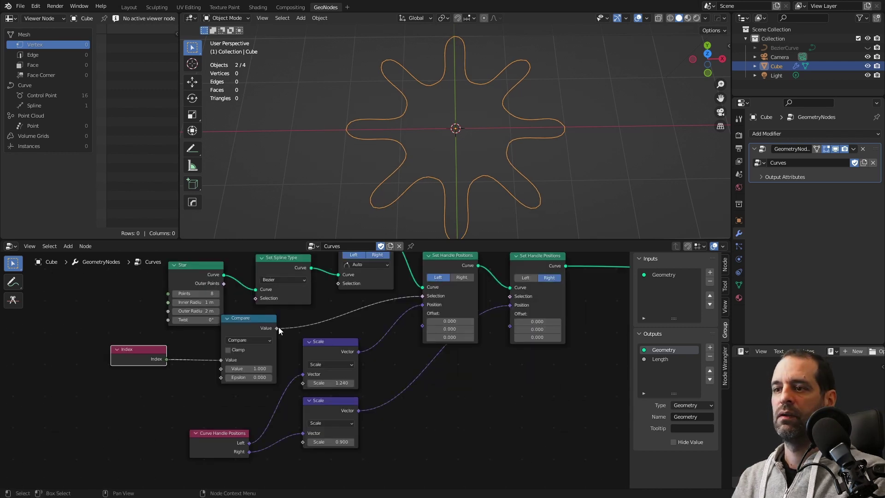
{"action": "mouse_move", "coordinate": [277, 328]}
{"action": "left_mouse_down"}
{"action": "mouse_move", "coordinate": [416, 293]}
{"action": "mouse_move", "coordinate": [511, 296]}
{"action": "left_mouse_up"}
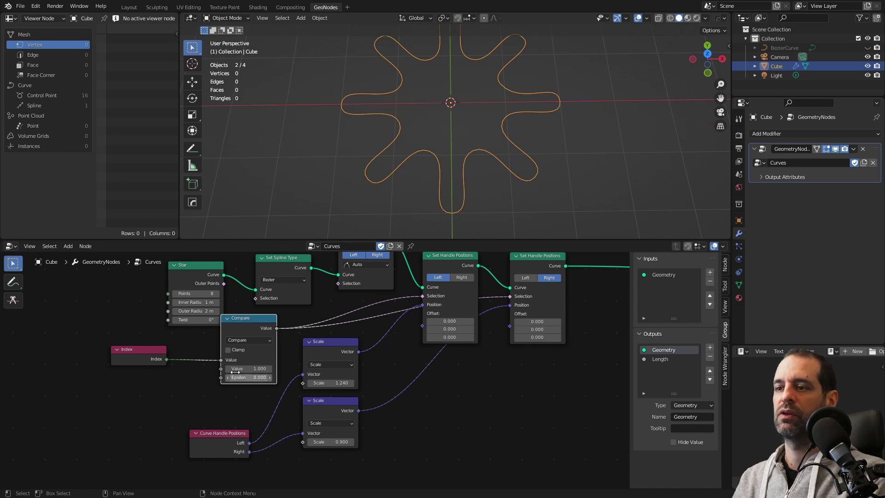
{"action": "left_click_drag", "start_coordinate": [330, 383], "coordinate": [364, 383], "text": "shift"}
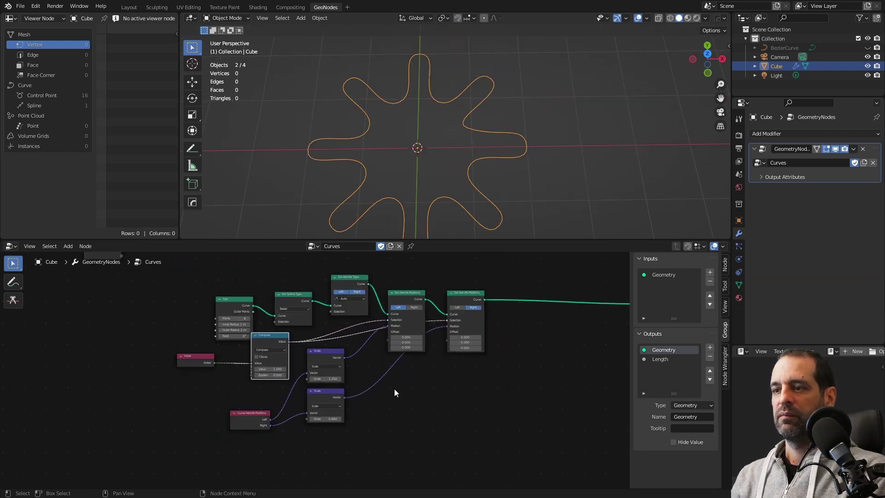
{"action": "scroll", "coordinate": [405, 361], "scroll_direction": "down", "scroll_amount": 3}
{"action": "scroll", "coordinate": [429, 390], "scroll_direction": "up", "scroll_amount": 2}
{"action": "scroll", "coordinate": [419, 364], "scroll_direction": "up", "scroll_amount": 2}
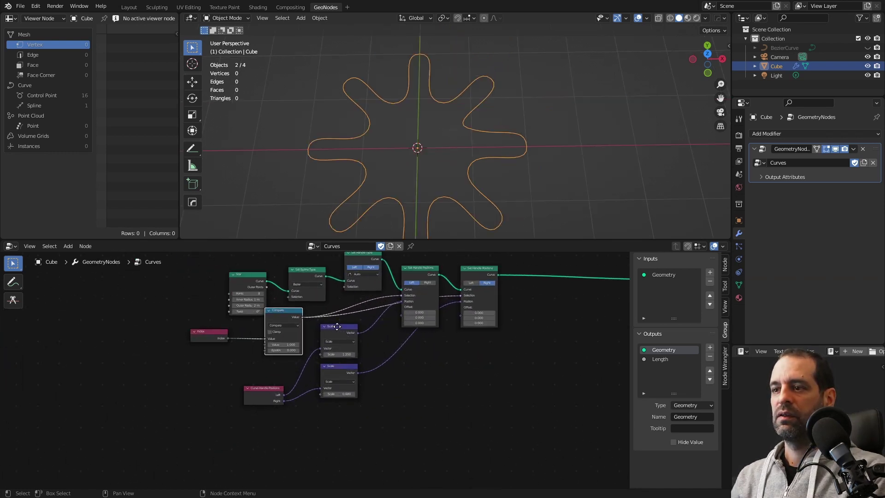
{"action": "scroll", "coordinate": [393, 335], "scroll_direction": "up", "scroll_amount": 3}
{"action": "scroll", "coordinate": [429, 277], "scroll_direction": "down", "scroll_amount": 2}
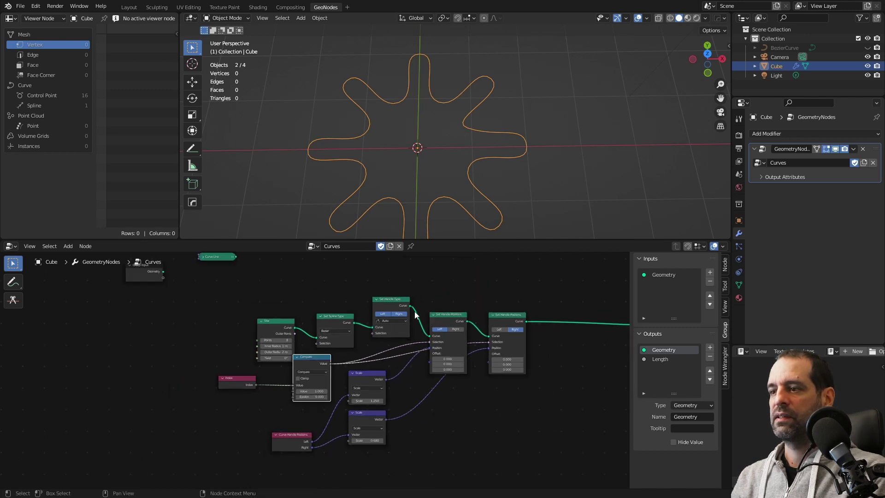
{"action": "scroll", "coordinate": [415, 313], "scroll_direction": "up", "scroll_amount": 2}
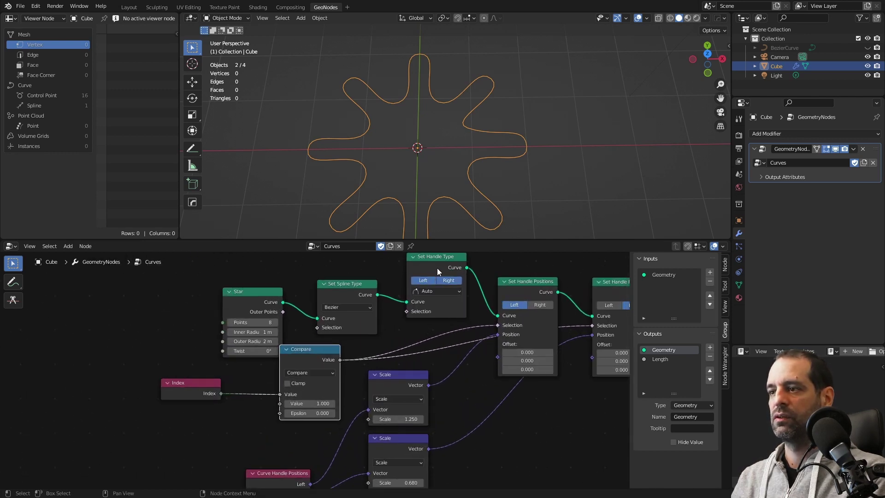
- Rearrange the Star, Compare and Set Spline Type nodes and set the spline type to Poly
{"action": "middle_click_drag", "start_coordinate": [402, 314], "coordinate": [456, 354]}
{"action": "scroll", "coordinate": [428, 312], "scroll_direction": "up", "scroll_amount": 1}
{"action": "left_click_drag", "start_coordinate": [428, 313], "coordinate": [409, 300]}
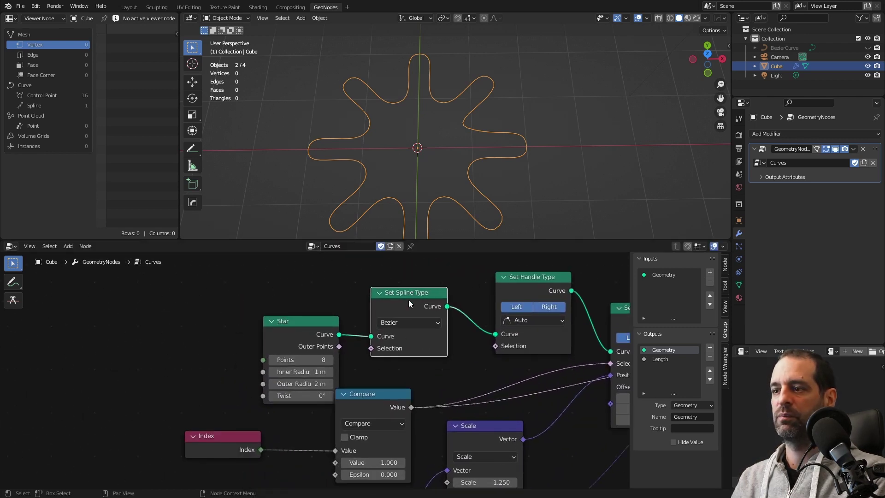
{"action": "left_click_drag", "start_coordinate": [376, 393], "coordinate": [388, 422]}
{"action": "left_click_drag", "start_coordinate": [299, 321], "coordinate": [279, 276]}
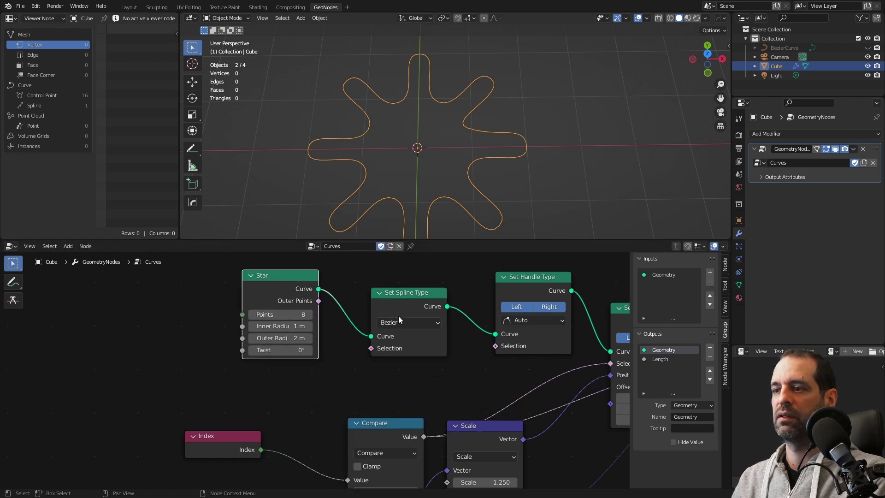
{"action": "left_click", "coordinate": [414, 307]}
{"action": "left_click_drag", "start_coordinate": [414, 308], "coordinate": [385, 306]}
{"action": "left_click", "coordinate": [382, 305]}
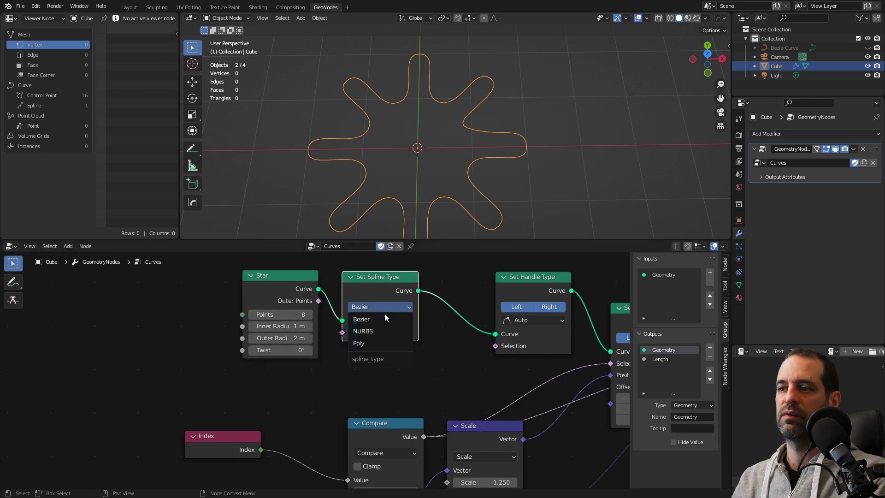
{"action": "left_click", "coordinate": [362, 342]}
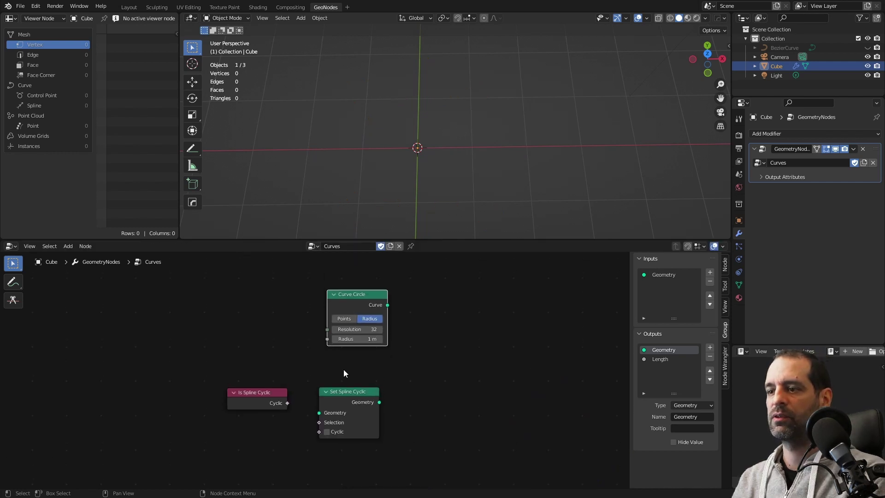
- Link the Curve Circle to the output, preview it with a Viewer, and show Spline data in the spreadsheet
{"action": "scroll", "coordinate": [344, 369], "scroll_direction": "up", "scroll_amount": 1}
{"action": "left_click_drag", "start_coordinate": [360, 402], "coordinate": [364, 383]}
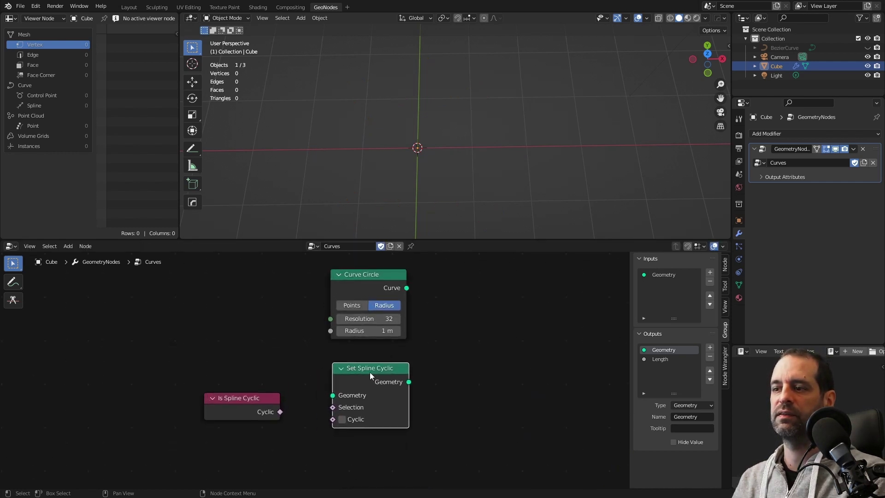
{"action": "mouse_move", "coordinate": [269, 395]}
{"action": "left_mouse_down"}
{"action": "mouse_move", "coordinate": [299, 371]}
{"action": "mouse_move", "coordinate": [263, 381]}
{"action": "left_mouse_up"}
{"action": "key", "text": "Home"}
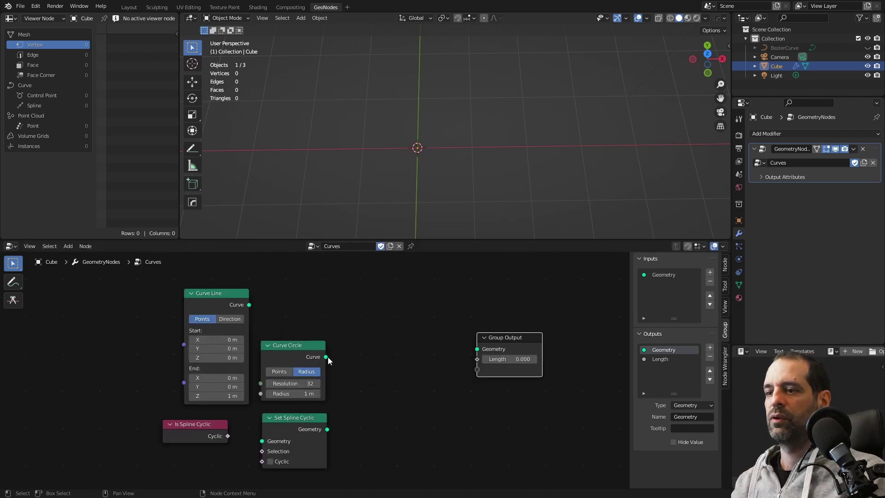
{"action": "left_click_drag", "start_coordinate": [326, 357], "coordinate": [477, 349]}
{"action": "left_click", "coordinate": [285, 355], "text": "ctrl+shift"}
{"action": "left_click_drag", "start_coordinate": [379, 360], "coordinate": [400, 308]}
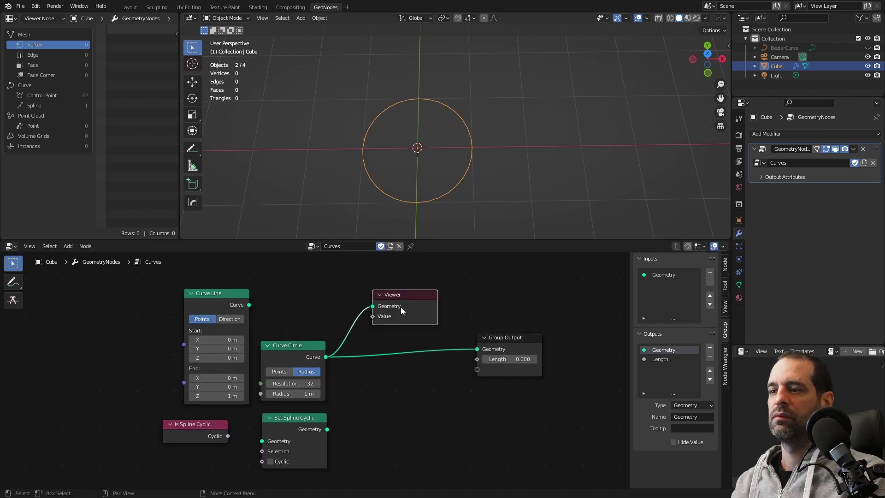
{"action": "left_click", "coordinate": [49, 98]}
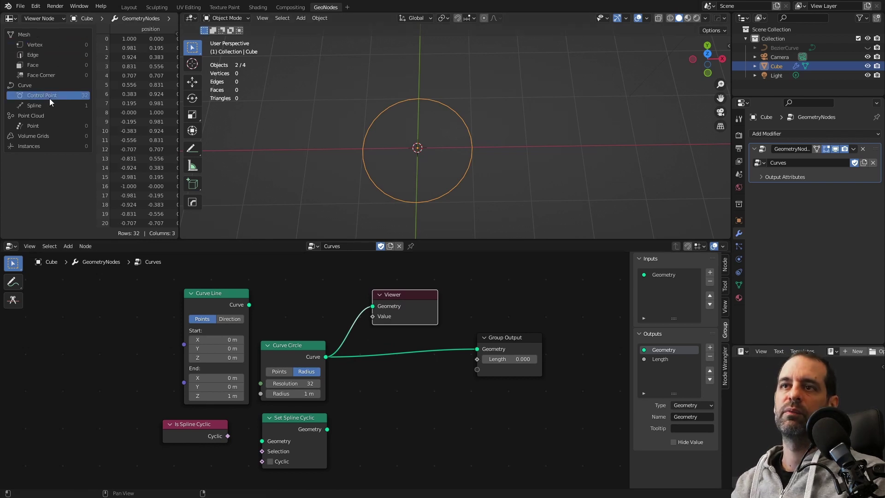
{"action": "left_click", "coordinate": [29, 107]}
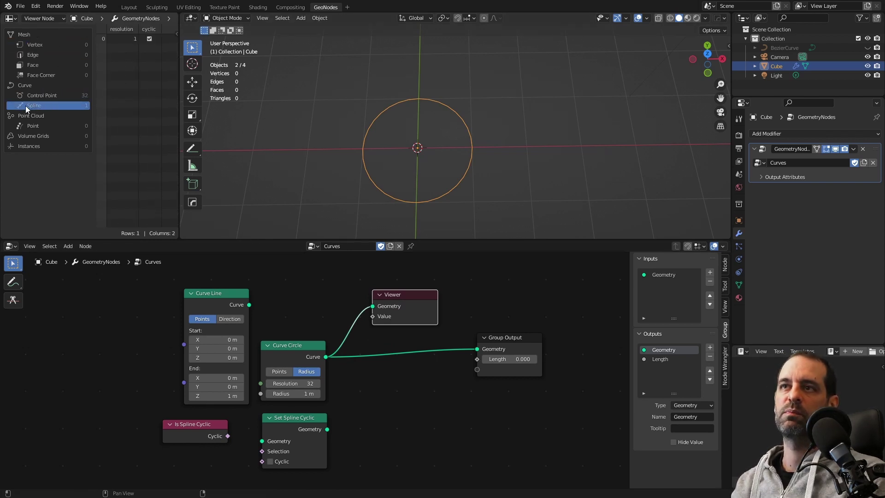
{"action": "left_click_drag", "start_coordinate": [180, 62], "coordinate": [254, 62]}
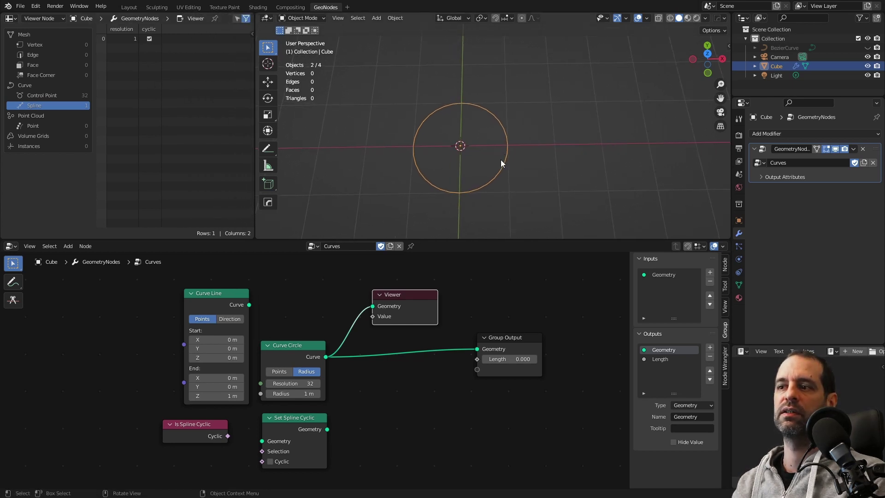
- Insert Set Spline Cyclic between the Curve Circle and the output, leaving Cyclic off
{"action": "left_click_drag", "start_coordinate": [318, 369], "coordinate": [394, 353]}
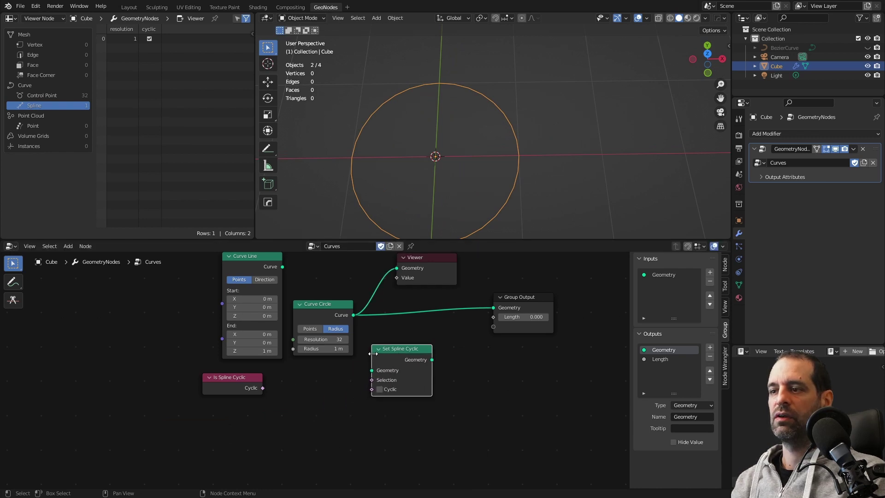
{"action": "scroll", "coordinate": [410, 379], "scroll_direction": "up", "scroll_amount": 2}
{"action": "scroll", "coordinate": [397, 331], "scroll_direction": "down", "scroll_amount": 2}
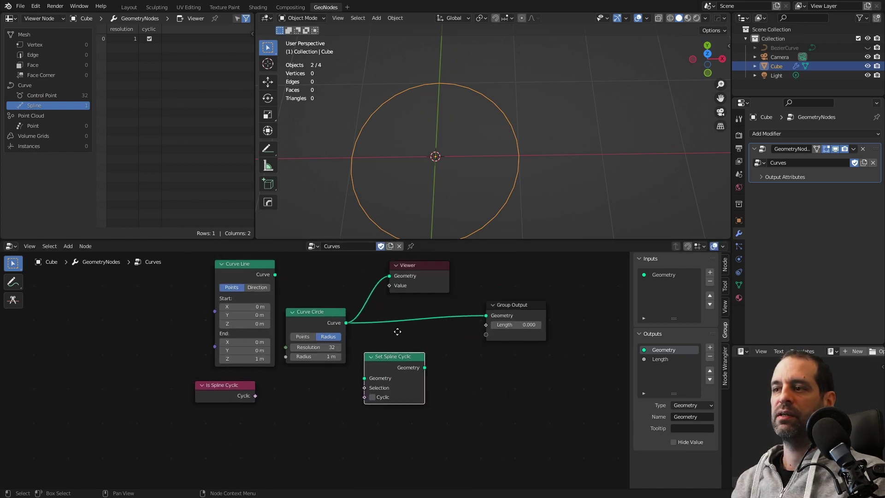
{"action": "scroll", "coordinate": [414, 308], "scroll_direction": "up", "scroll_amount": 1}
{"action": "left_click_drag", "start_coordinate": [311, 347], "coordinate": [310, 336]}
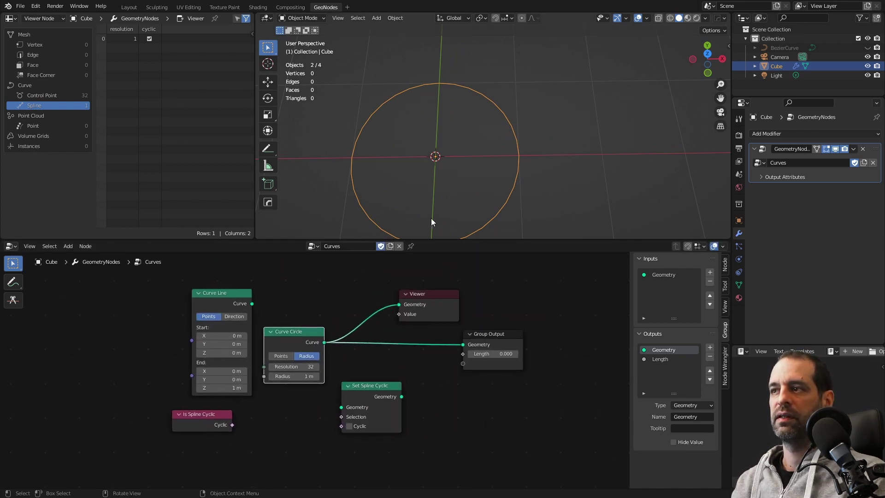
{"action": "scroll", "coordinate": [428, 358], "scroll_direction": "up", "scroll_amount": 2}
{"action": "mouse_move", "coordinate": [394, 398]}
{"action": "left_mouse_down"}
{"action": "mouse_move", "coordinate": [390, 341]}
{"action": "mouse_move", "coordinate": [417, 341]}
{"action": "mouse_move", "coordinate": [429, 280]}
{"action": "left_mouse_up"}
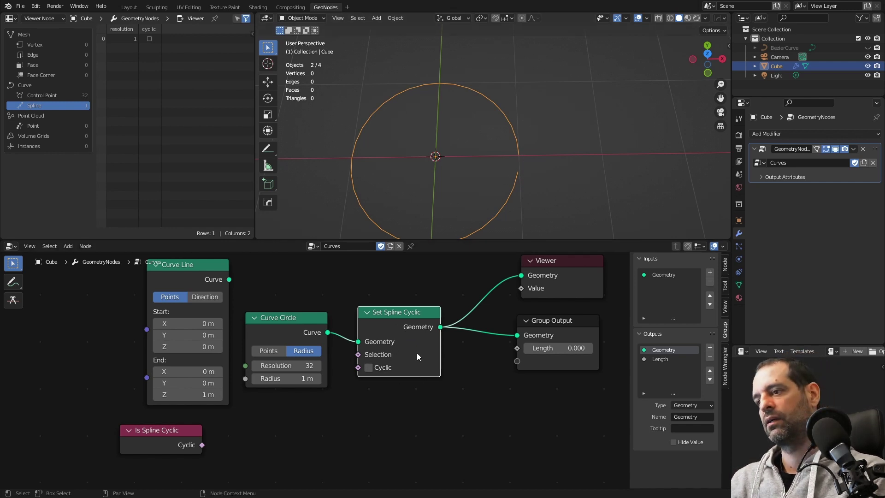
- Feed Is Spline Cyclic's Cyclic output into the Set Position Selection input
{"action": "scroll", "coordinate": [316, 372], "scroll_direction": "down", "scroll_amount": 1}
{"action": "left_click_drag", "start_coordinate": [189, 428], "coordinate": [331, 422]}
{"action": "left_click_drag", "start_coordinate": [233, 434], "coordinate": [356, 429]}
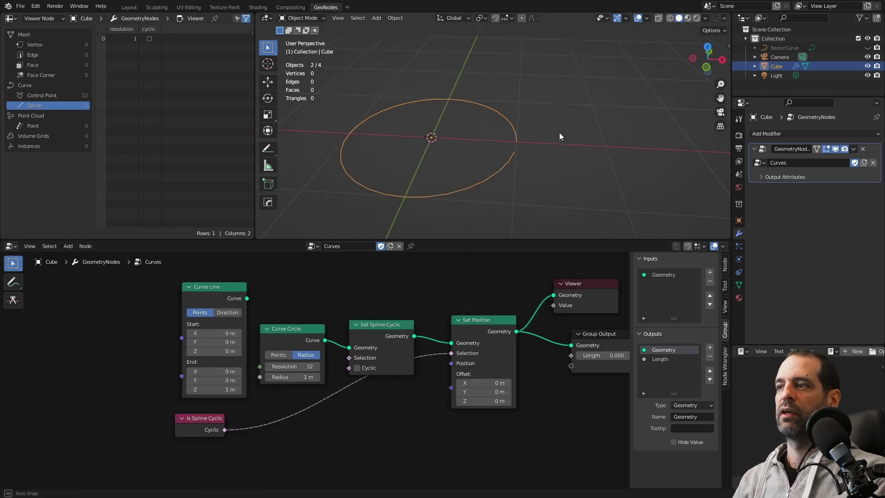
{"action": "left_click_drag", "start_coordinate": [482, 330], "coordinate": [480, 340]}
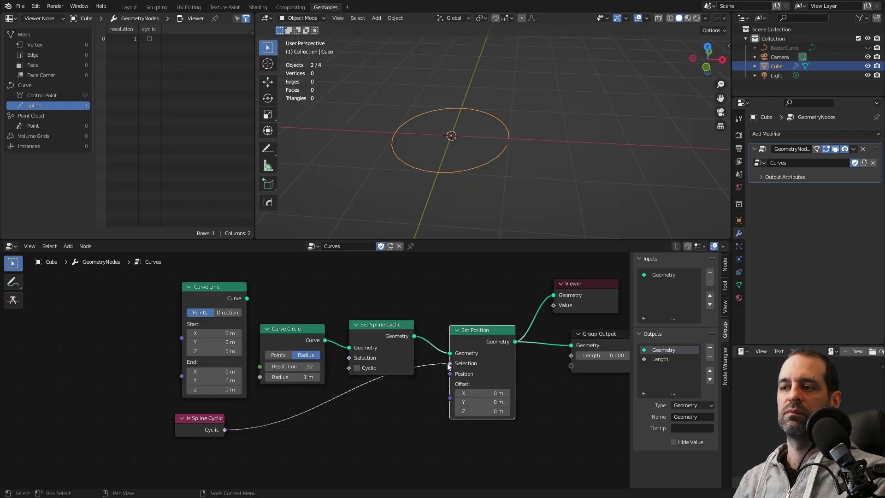
{"action": "left_click_drag", "start_coordinate": [212, 419], "coordinate": [394, 410]}
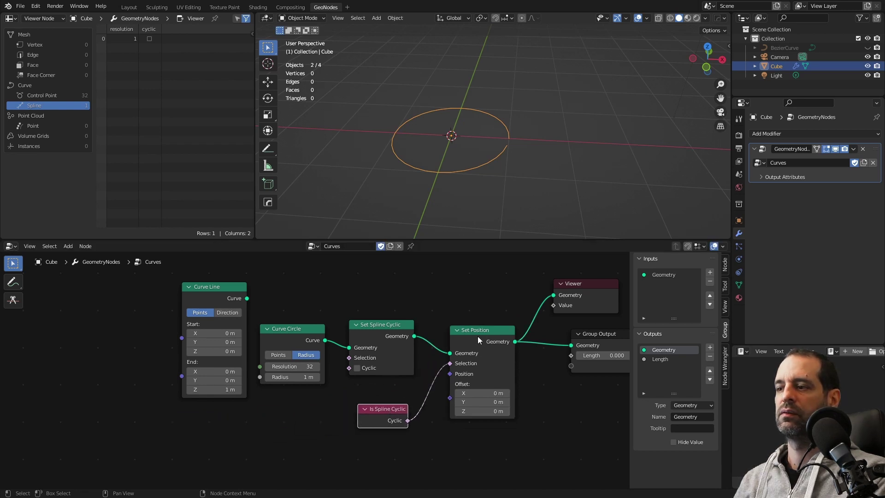
{"action": "left_click_drag", "start_coordinate": [478, 339], "coordinate": [471, 340]}
{"action": "middle_click_drag", "start_coordinate": [484, 152], "coordinate": [494, 174]}
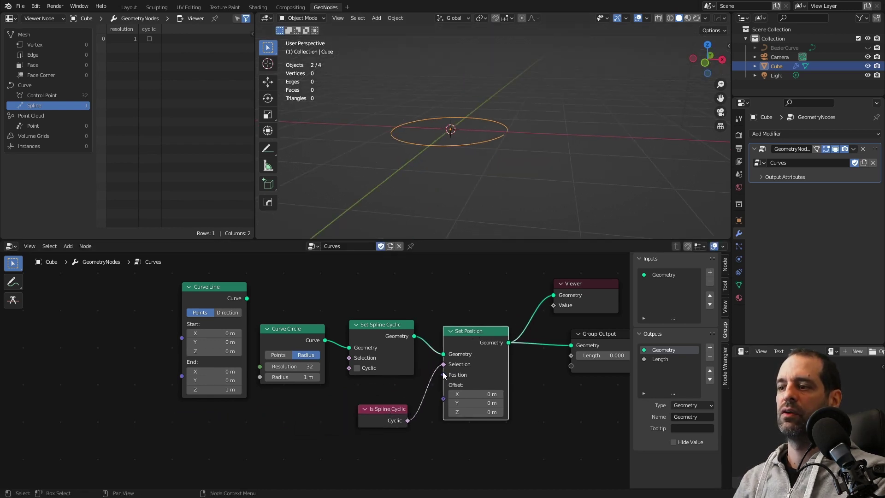
{"action": "left_click_drag", "start_coordinate": [392, 424], "coordinate": [382, 426]}
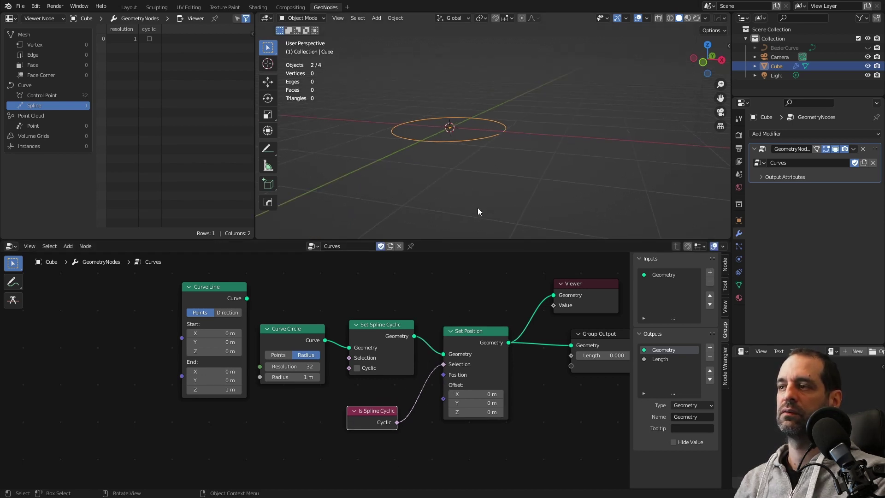
{"action": "middle_click_drag", "start_coordinate": [478, 208], "coordinate": [472, 176]}
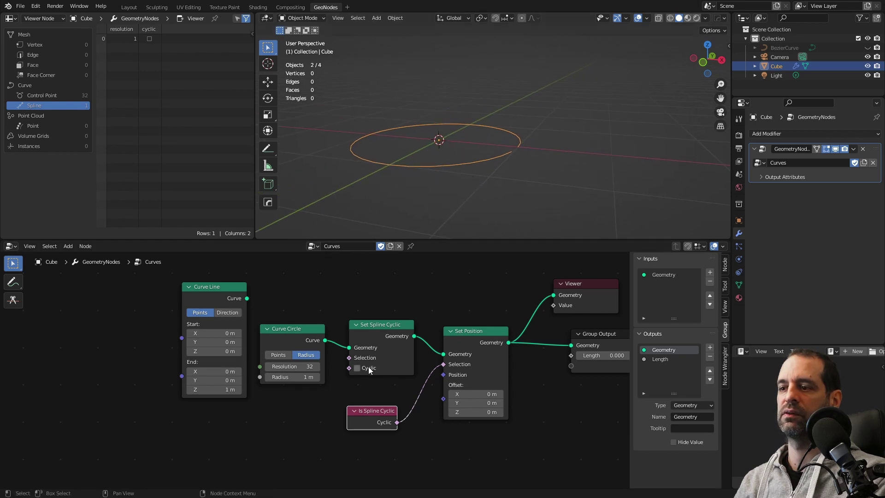
- Enable Cyclic to close the circle, testing a 0.9 m Z offset before resetting to 0
{"action": "mouse_move", "coordinate": [475, 412]}
{"action": "left_mouse_down"}
{"action": "mouse_move", "coordinate": [494, 412]}
{"action": "mouse_move", "coordinate": [475, 413]}
{"action": "left_mouse_up"}
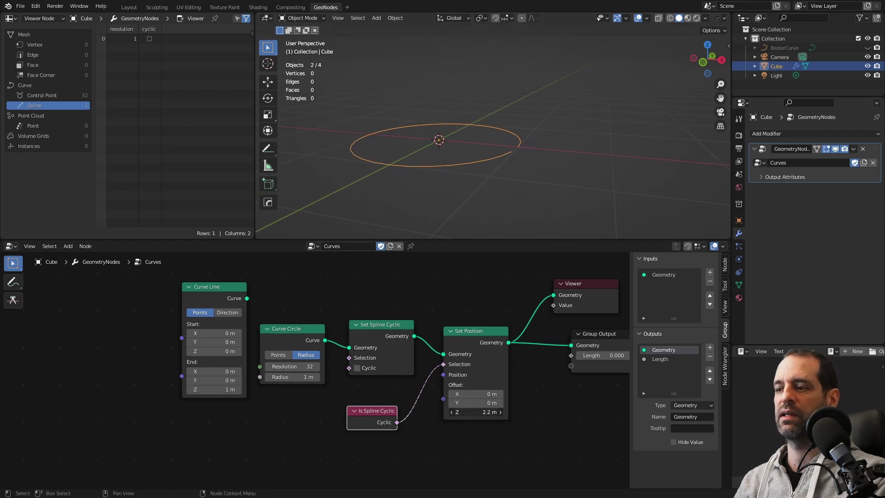
{"action": "left_click", "coordinate": [358, 367]}
{"action": "middle_click_drag", "start_coordinate": [456, 136], "coordinate": [514, 134]}
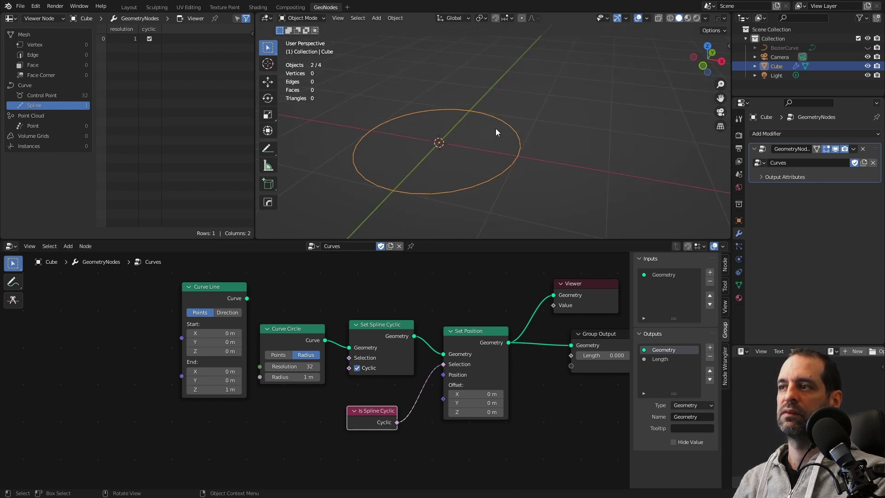
{"action": "left_click_drag", "start_coordinate": [474, 412], "coordinate": [462, 418]}
{"action": "mouse_move", "coordinate": [382, 412]}
{"action": "left_mouse_down"}
{"action": "mouse_move", "coordinate": [313, 424]}
{"action": "mouse_move", "coordinate": [398, 410]}
{"action": "left_mouse_up"}
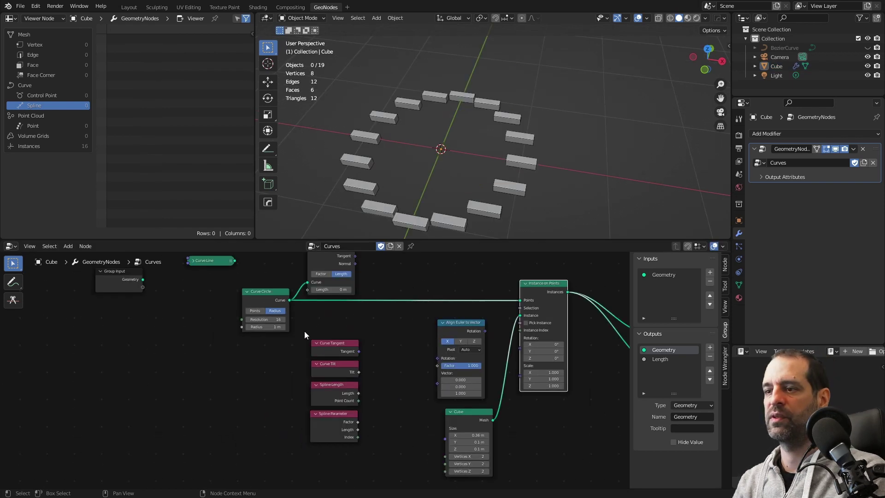
{"action": "mouse_move", "coordinate": [297, 331]}
{"action": "left_mouse_down"}
{"action": "mouse_move", "coordinate": [368, 449]}
{"action": "mouse_move", "coordinate": [385, 423]}
{"action": "left_mouse_up"}
{"action": "scroll", "coordinate": [385, 423], "scroll_direction": "up", "scroll_amount": 2}
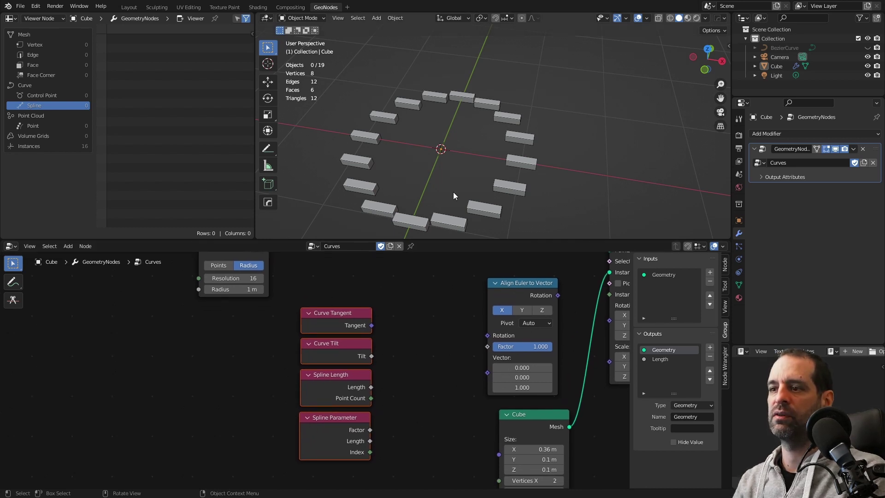
- Rearrange the curve input nodes and switch Sample Curve to Factor mode
{"action": "left_click", "coordinate": [416, 345]}
{"action": "scroll", "coordinate": [417, 345], "scroll_direction": "down", "scroll_amount": 3}
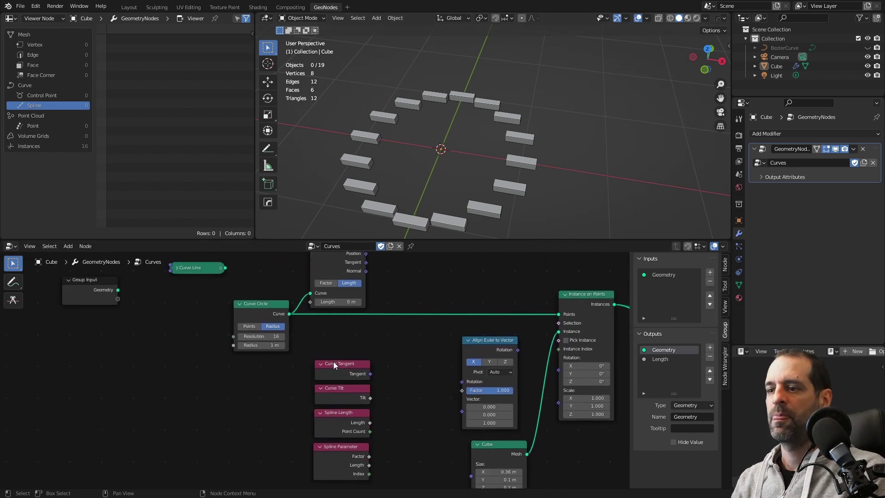
{"action": "mouse_move", "coordinate": [304, 355]}
{"action": "left_mouse_down"}
{"action": "mouse_move", "coordinate": [386, 480]}
{"action": "mouse_move", "coordinate": [338, 452]}
{"action": "left_mouse_up"}
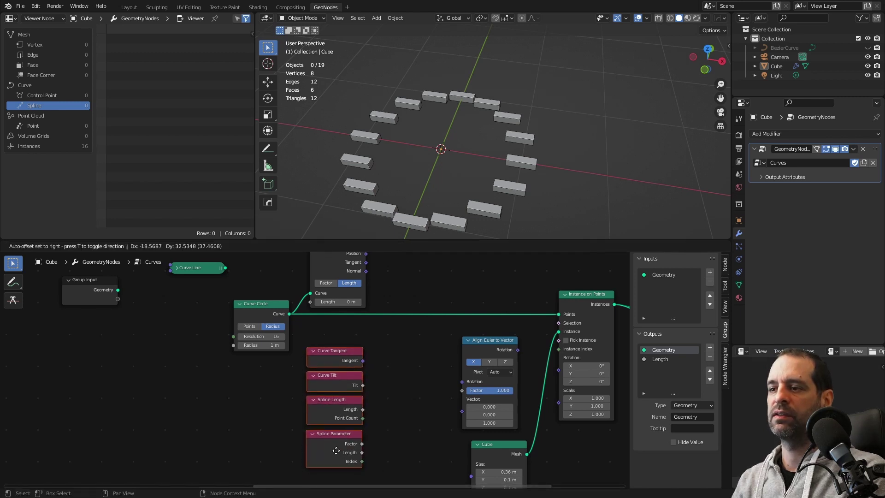
{"action": "middle_click_drag", "start_coordinate": [393, 327], "coordinate": [386, 368]}
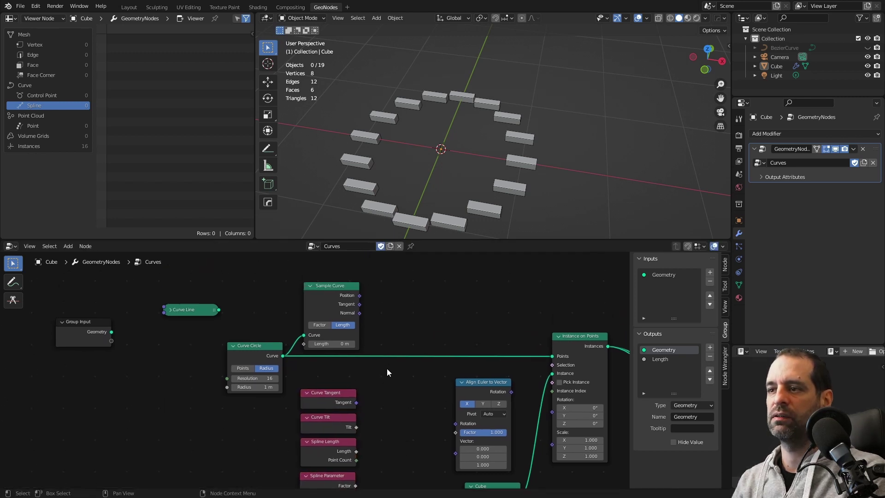
{"action": "scroll", "coordinate": [355, 352], "scroll_direction": "up", "scroll_amount": 1}
{"action": "left_click_drag", "start_coordinate": [332, 287], "coordinate": [336, 279]}
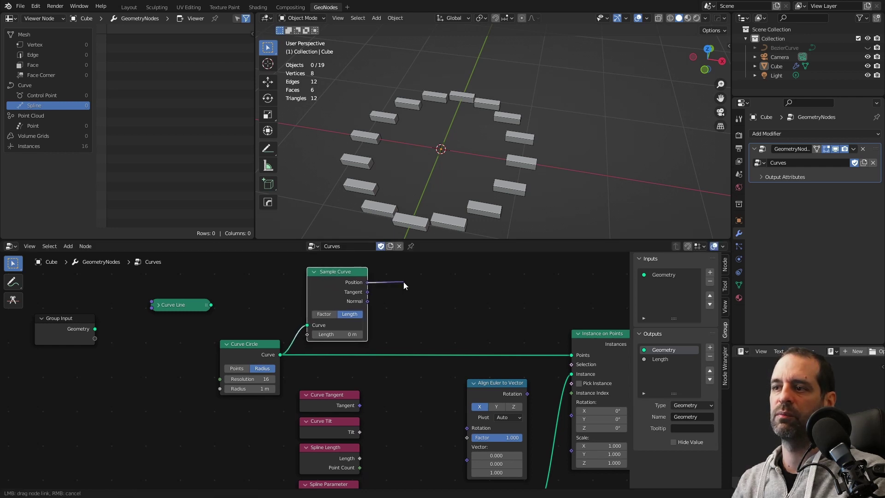
{"action": "mouse_move", "coordinate": [367, 292]}
{"action": "left_mouse_down"}
{"action": "mouse_move", "coordinate": [388, 299]}
{"action": "mouse_move", "coordinate": [381, 300]}
{"action": "left_mouse_up"}
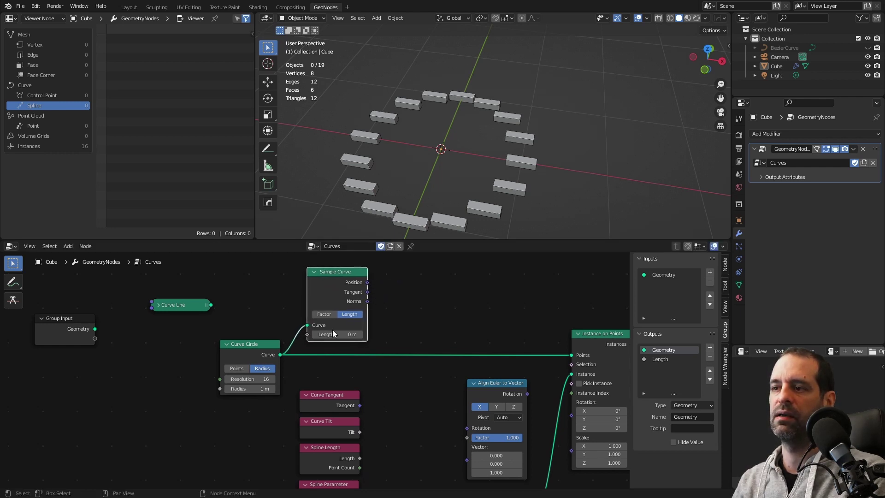
{"action": "left_click", "coordinate": [326, 315]}
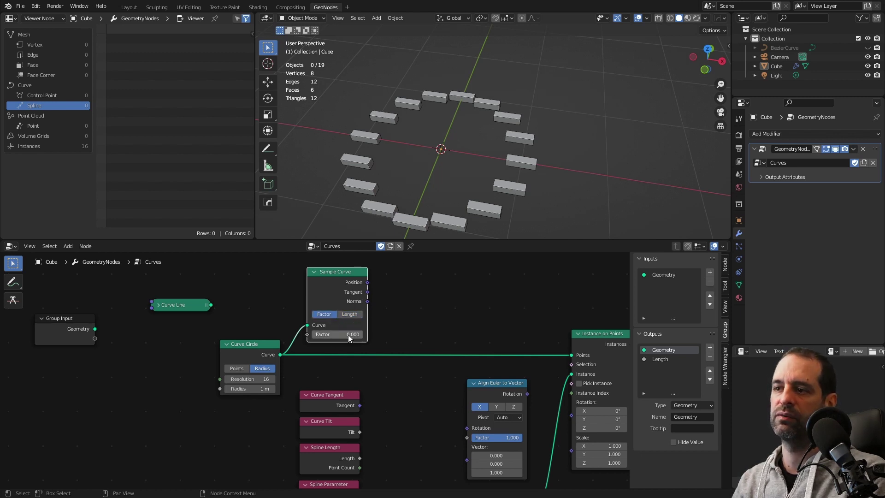
- Delete the unused Curve Line node and place Spline Parameter beside Curve Circle
{"action": "key", "text": "x"}
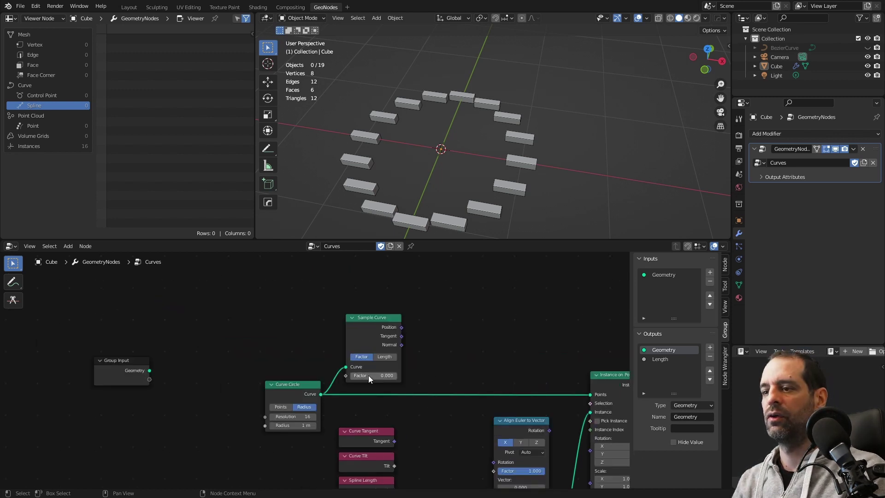
{"action": "middle_click_drag", "start_coordinate": [368, 375], "coordinate": [376, 347]}
{"action": "middle_click_drag", "start_coordinate": [413, 386], "coordinate": [447, 320]}
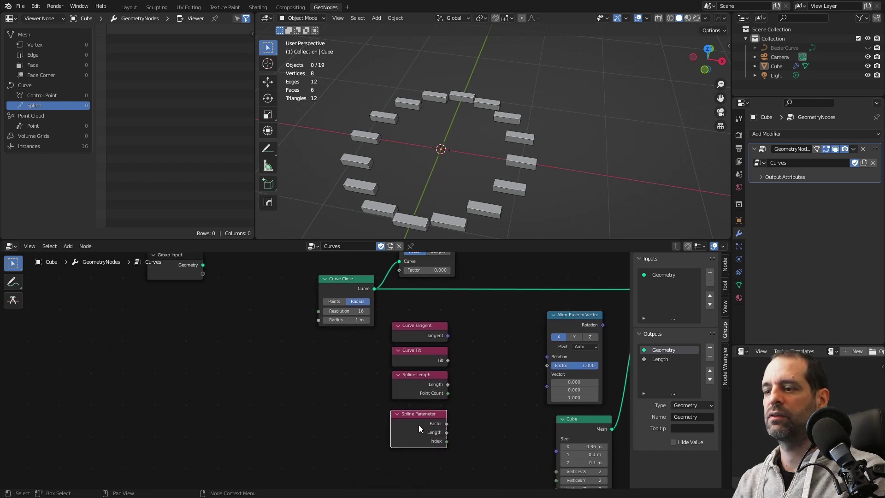
{"action": "left_click_drag", "start_coordinate": [418, 425], "coordinate": [292, 316]}
{"action": "middle_click_drag", "start_coordinate": [292, 317], "coordinate": [283, 397]}
{"action": "left_click_drag", "start_coordinate": [294, 434], "coordinate": [297, 339]}
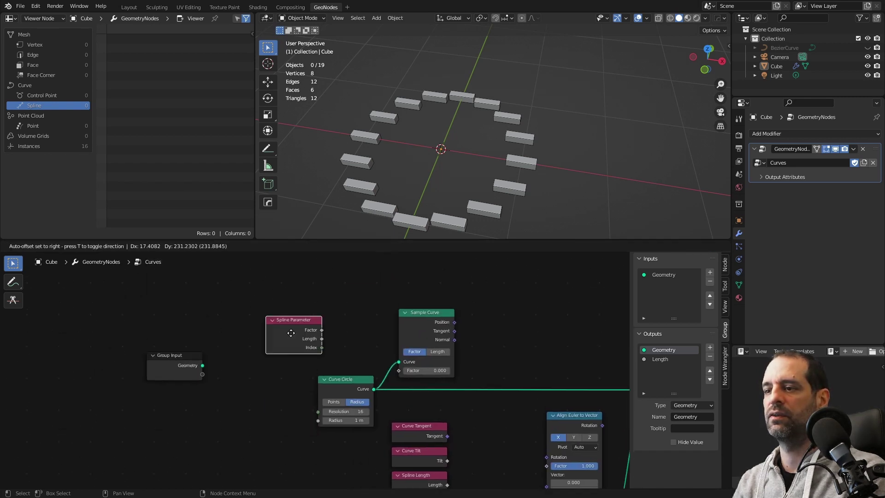
{"action": "scroll", "coordinate": [298, 339], "scroll_direction": "up", "scroll_amount": 1}
{"action": "middle_click_drag", "start_coordinate": [312, 343], "coordinate": [277, 336]}
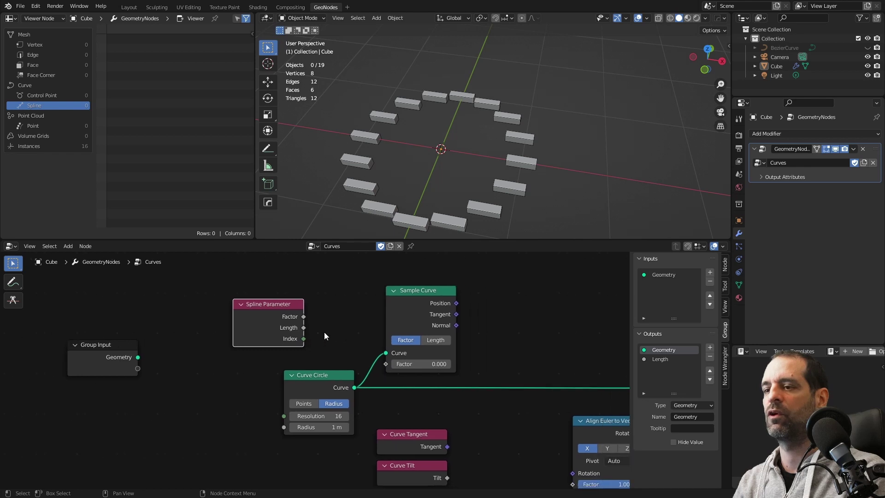
{"action": "left_click_drag", "start_coordinate": [304, 318], "coordinate": [279, 323]}
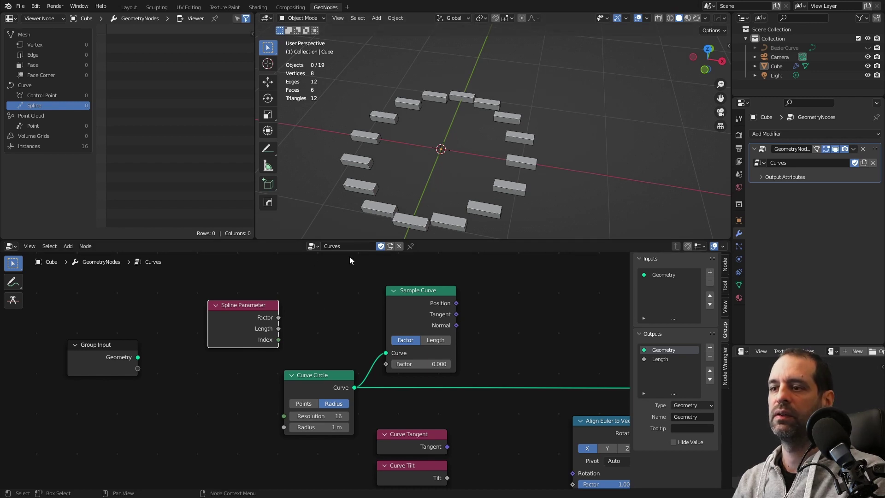
- Connect Spline Parameter's Factor output to Sample Curve's Factor input
{"action": "scroll", "coordinate": [323, 286], "scroll_direction": "down", "scroll_amount": 2}
{"action": "left_click_drag", "start_coordinate": [281, 310], "coordinate": [389, 357]}
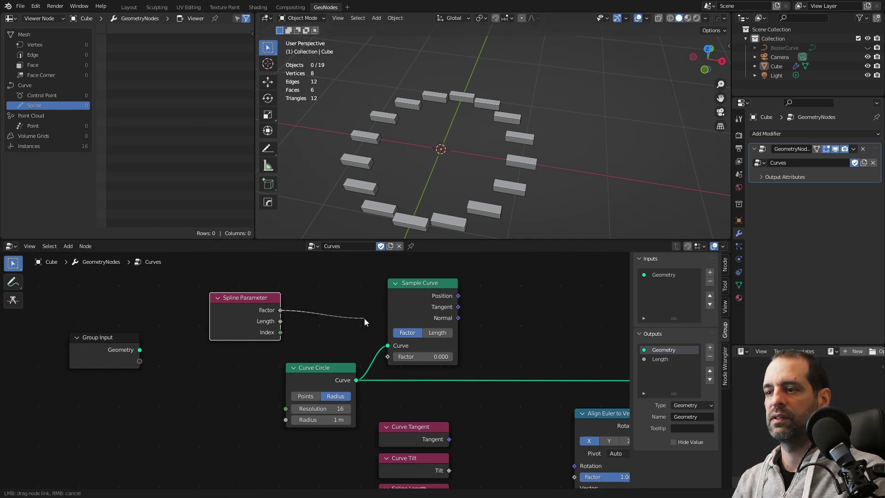
{"action": "middle_click_drag", "start_coordinate": [477, 312], "coordinate": [386, 305]}
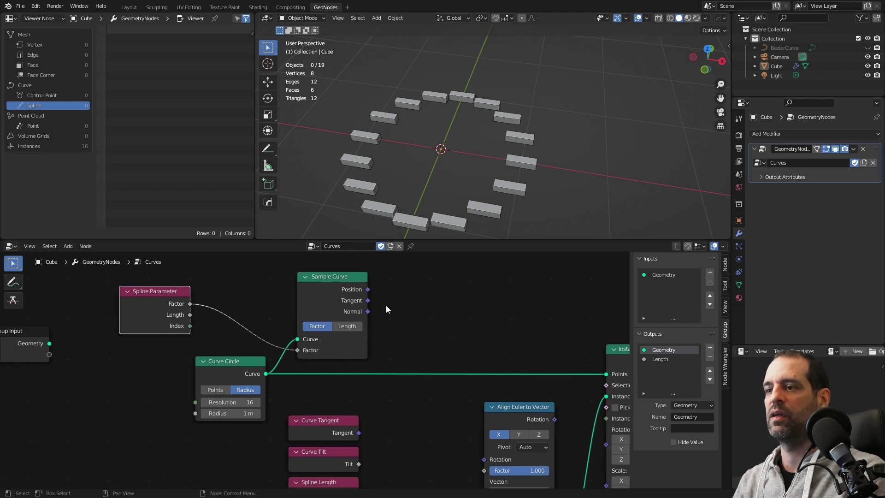
{"action": "left_click_drag", "start_coordinate": [154, 309], "coordinate": [230, 313]}
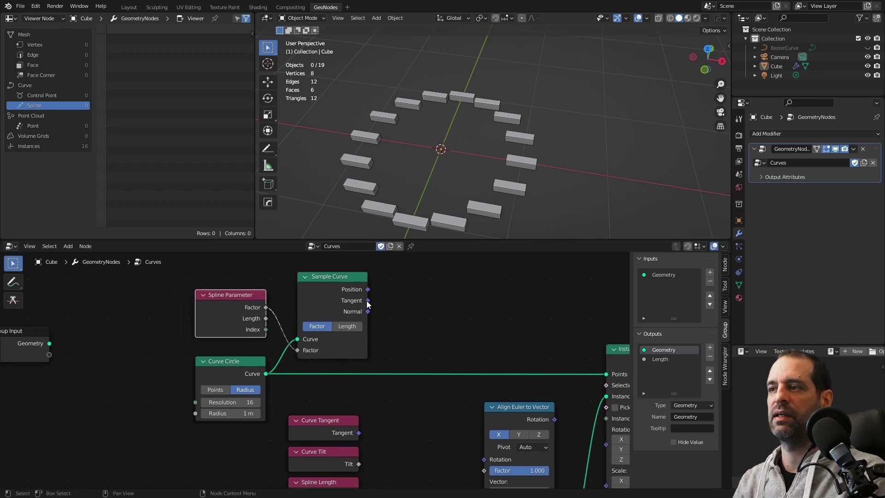
{"action": "left_click_drag", "start_coordinate": [298, 350], "coordinate": [281, 338]}
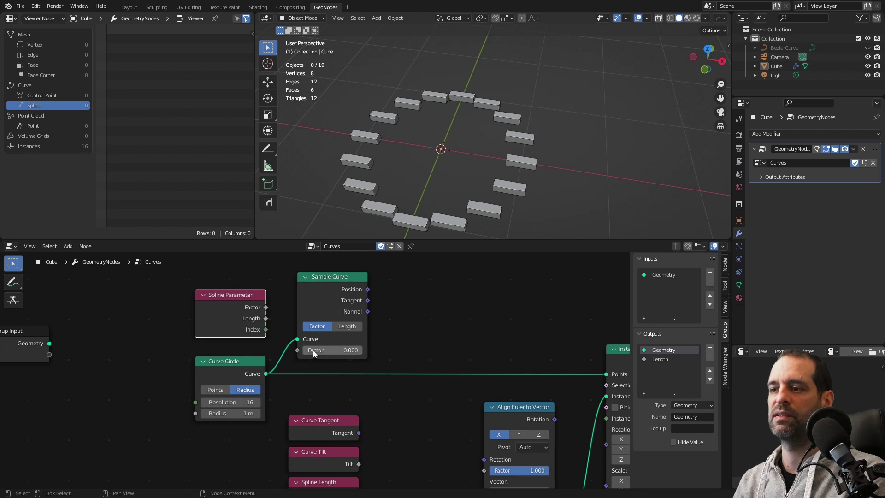
{"action": "left_click_drag", "start_coordinate": [266, 307], "coordinate": [297, 350]}
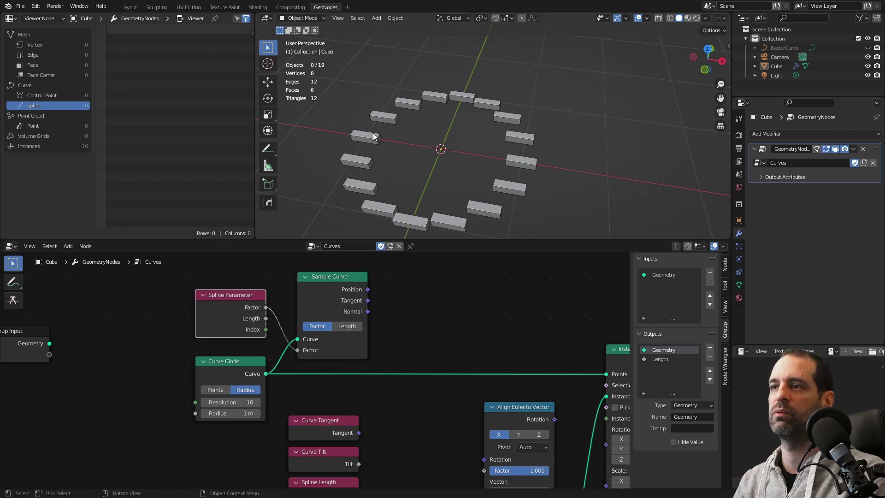
{"action": "scroll", "coordinate": [325, 280], "scroll_direction": "down", "scroll_amount": 2}
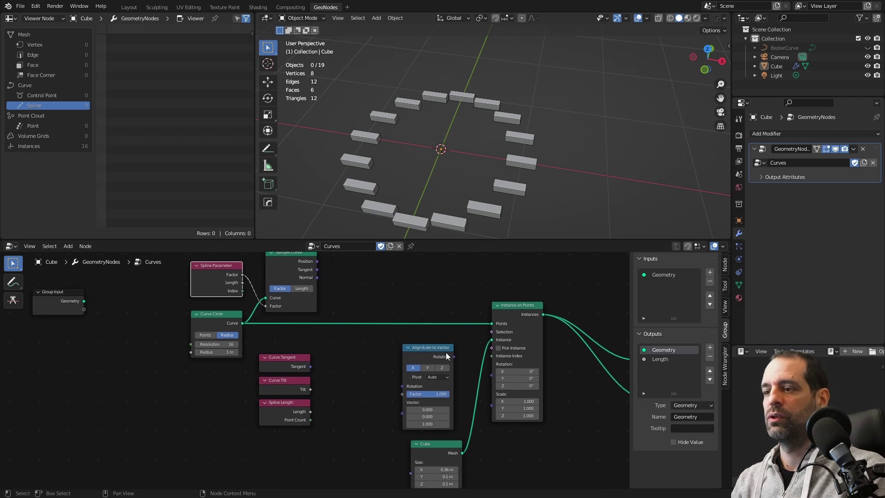
- Feed Align Euler to Vector's Rotation into Instance on Points' Rotation
{"action": "left_click_drag", "start_coordinate": [317, 269], "coordinate": [402, 411]}
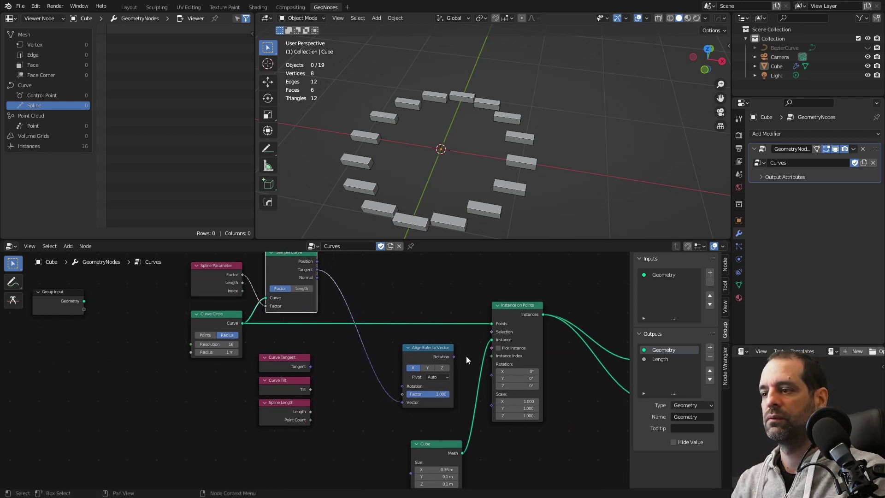
{"action": "left_click_drag", "start_coordinate": [454, 357], "coordinate": [492, 375]}
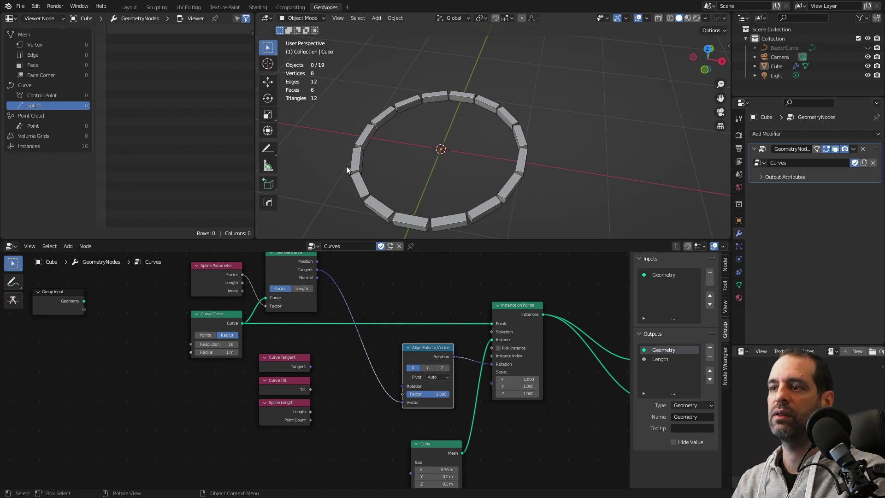
{"action": "scroll", "coordinate": [355, 304], "scroll_direction": "up", "scroll_amount": 1}
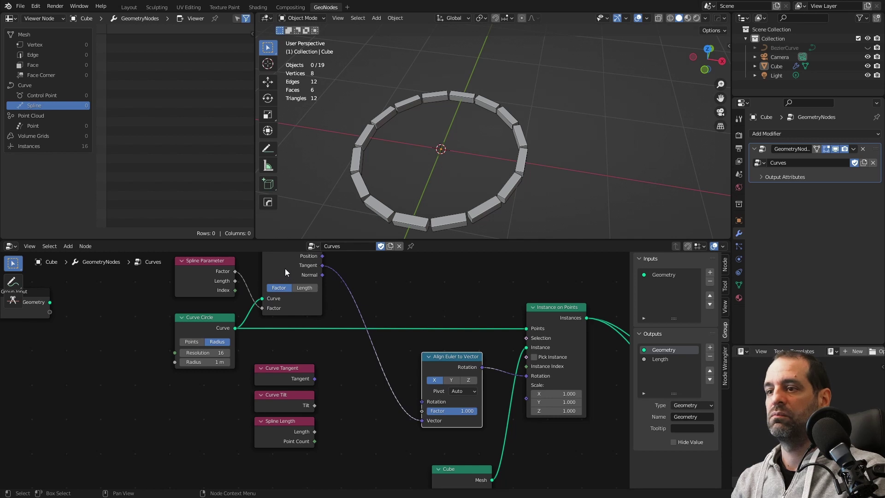
- Link Curve Tangent's Tangent to Align Euler's Vector and tidy the nodes
{"action": "mouse_move", "coordinate": [290, 370]}
{"action": "left_mouse_down"}
{"action": "mouse_move", "coordinate": [207, 396]}
{"action": "mouse_move", "coordinate": [281, 364]}
{"action": "left_mouse_up"}
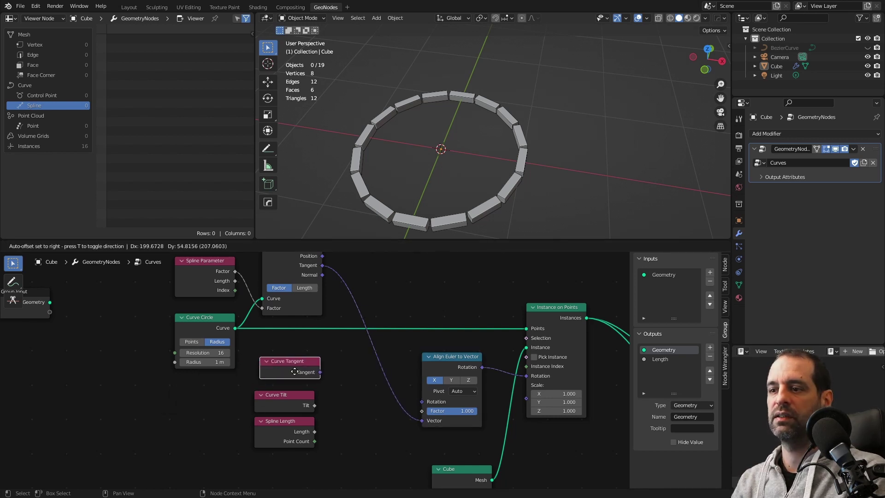
{"action": "middle_click_drag", "start_coordinate": [293, 380], "coordinate": [264, 391]}
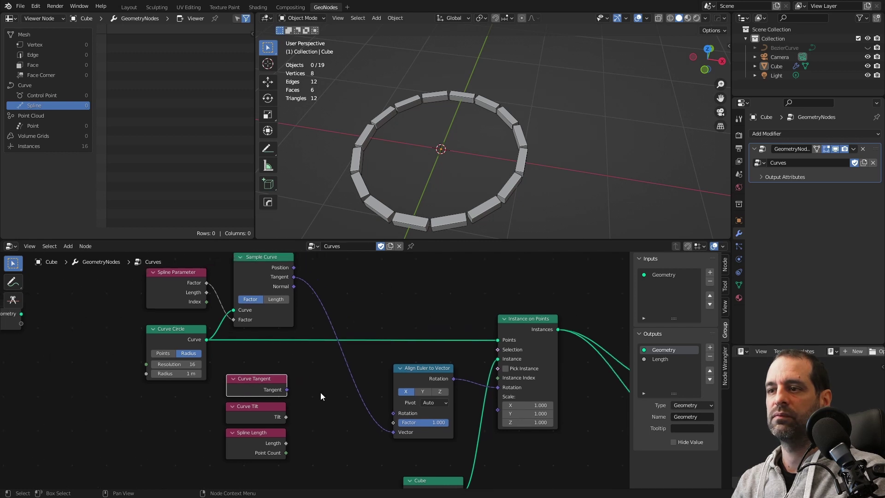
{"action": "left_click_drag", "start_coordinate": [288, 391], "coordinate": [389, 437]}
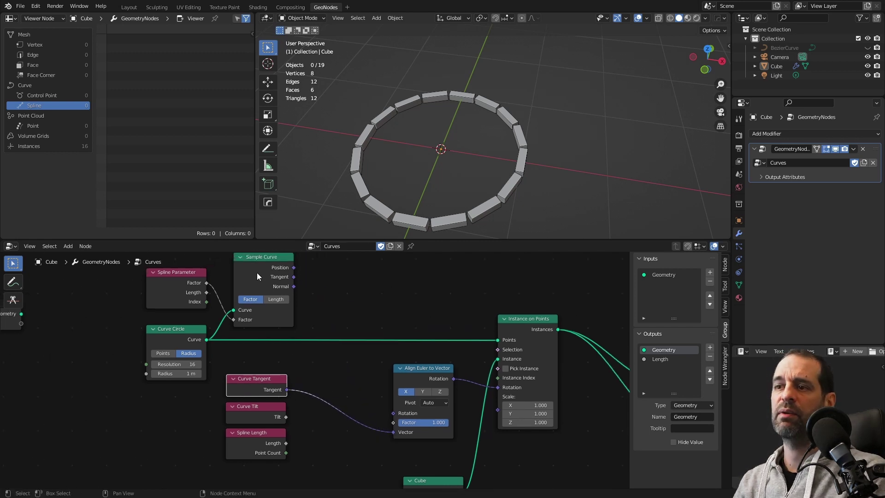
{"action": "left_click_drag", "start_coordinate": [257, 273], "coordinate": [261, 273]}
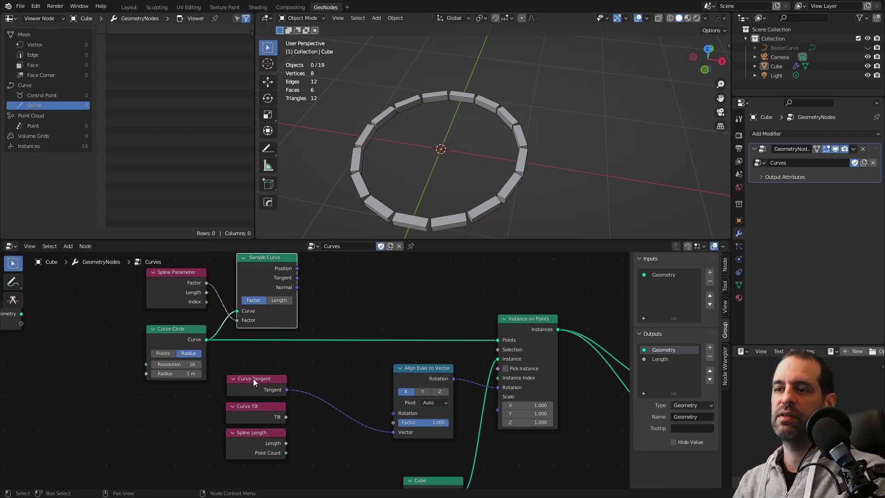
{"action": "left_click_drag", "start_coordinate": [253, 378], "coordinate": [257, 386]}
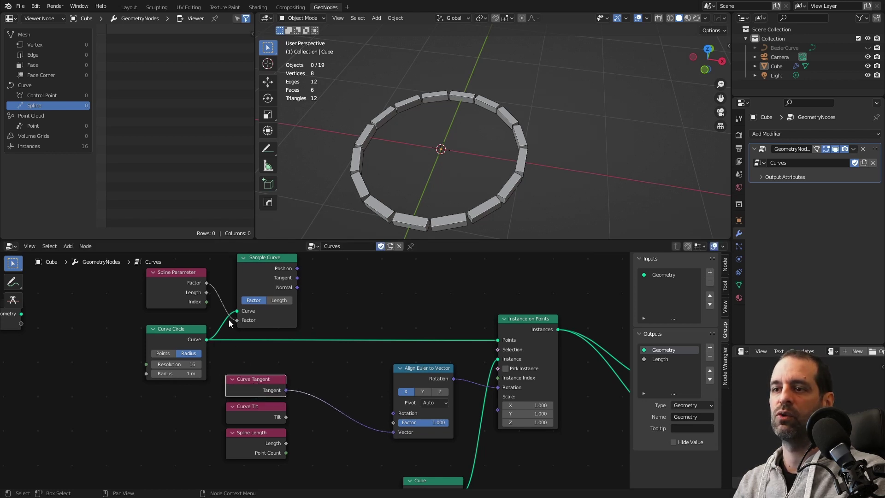
{"action": "key", "text": "Home"}
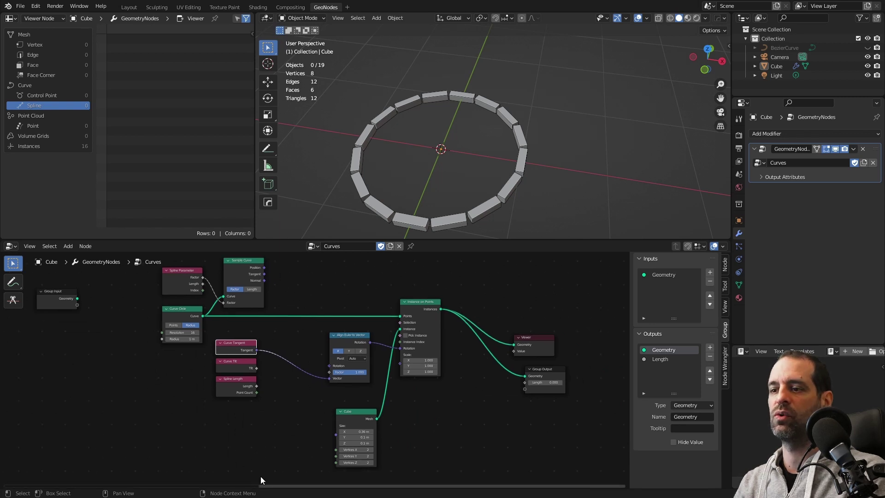
- Locate the separate group of curve nodes and pull Set Curve Tilt out of it
{"action": "scroll", "coordinate": [240, 364], "scroll_direction": "up", "scroll_amount": 1}
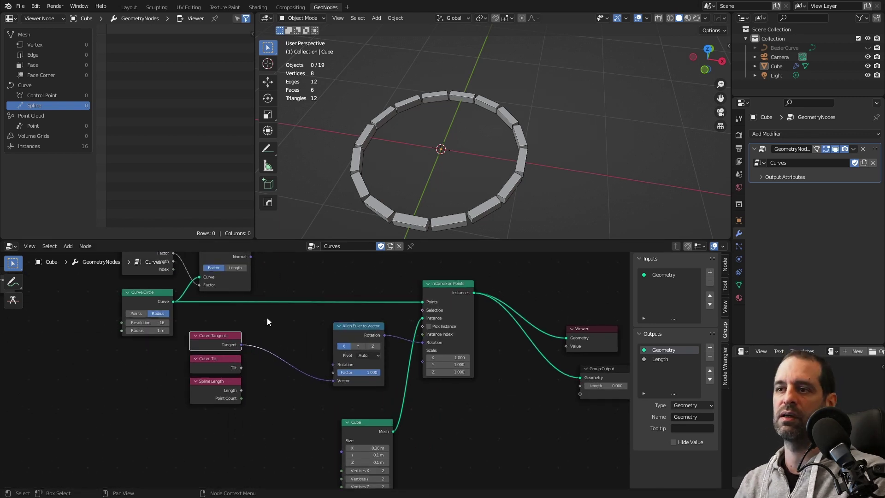
{"action": "scroll", "coordinate": [267, 318], "scroll_direction": "up", "scroll_amount": 1}
{"action": "middle_click_drag", "start_coordinate": [214, 267], "coordinate": [264, 309]}
{"action": "scroll", "coordinate": [265, 309], "scroll_direction": "up", "scroll_amount": 1}
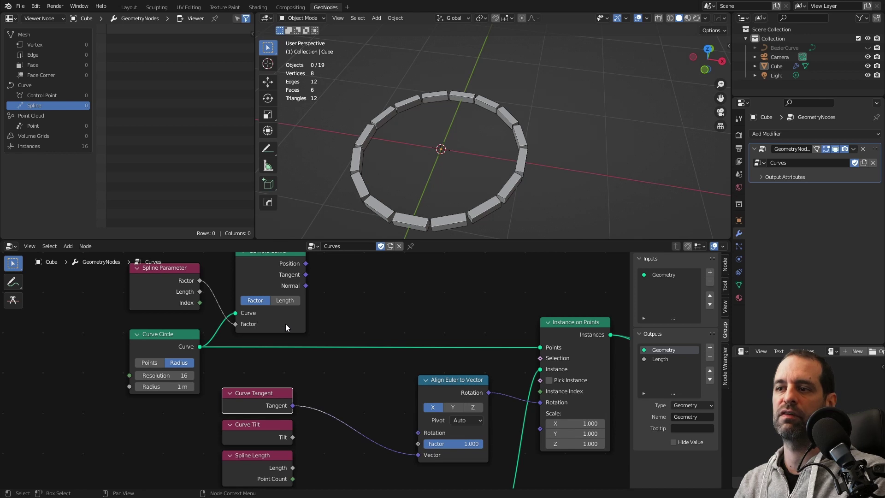
{"action": "scroll", "coordinate": [298, 399], "scroll_direction": "down", "scroll_amount": 2, "text": "shift"}
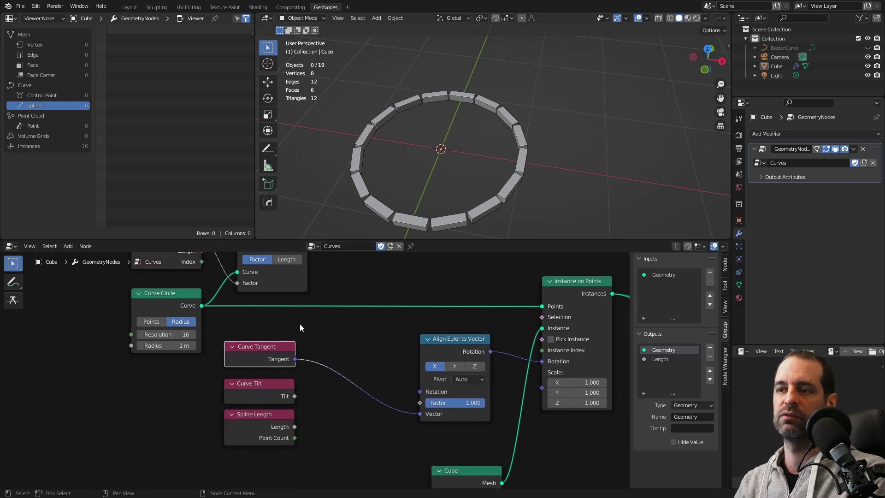
{"action": "scroll", "coordinate": [356, 344], "scroll_direction": "down", "scroll_amount": 1}
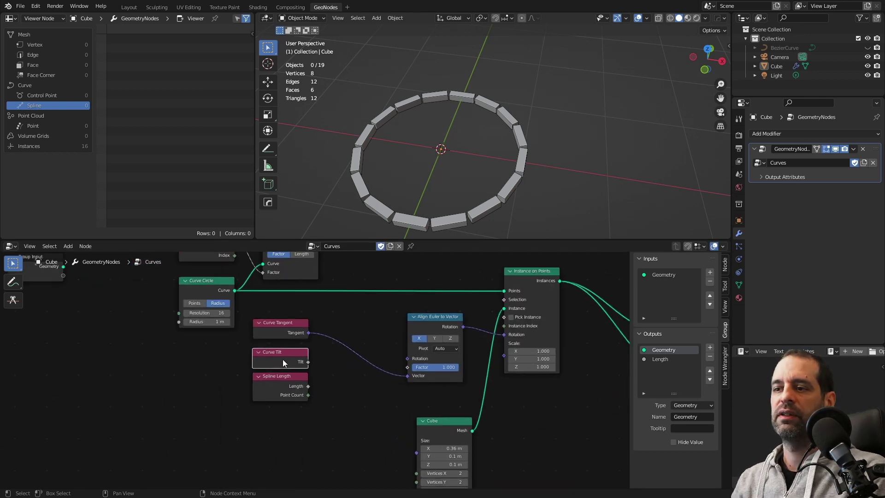
{"action": "left_click_drag", "start_coordinate": [283, 359], "coordinate": [284, 355]}
{"action": "middle_click_drag", "start_coordinate": [305, 381], "coordinate": [296, 327]}
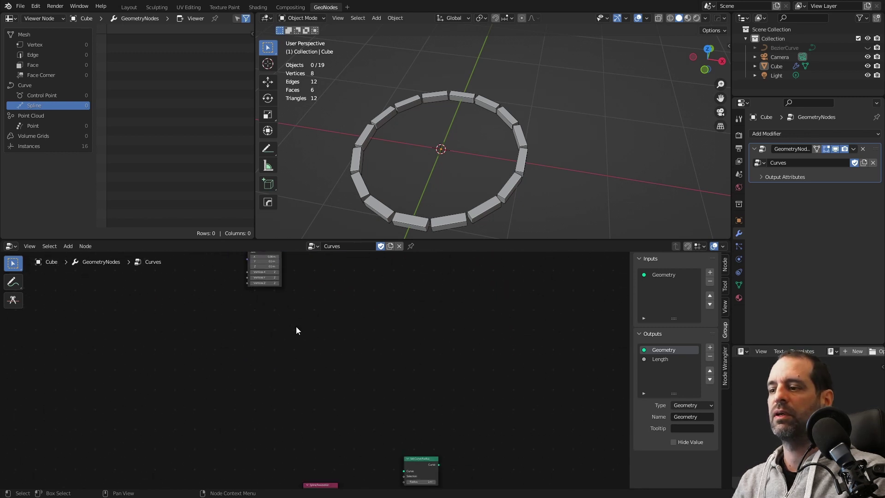
{"action": "scroll", "coordinate": [378, 335], "scroll_direction": "down", "scroll_amount": 3}
{"action": "scroll", "coordinate": [369, 364], "scroll_direction": "up", "scroll_amount": 2}
{"action": "scroll", "coordinate": [375, 366], "scroll_direction": "up", "scroll_amount": 1}
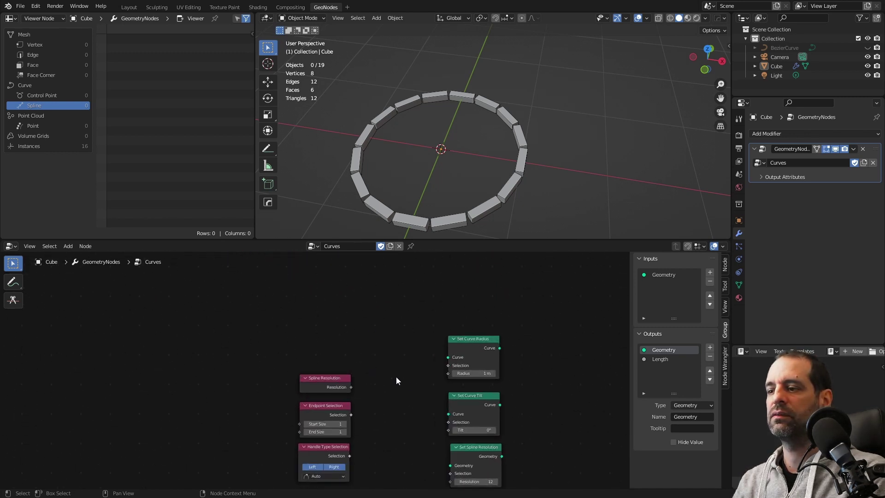
{"action": "middle_click_drag", "start_coordinate": [430, 408], "coordinate": [471, 375]}
{"action": "left_click_drag", "start_coordinate": [471, 375], "coordinate": [382, 308]}
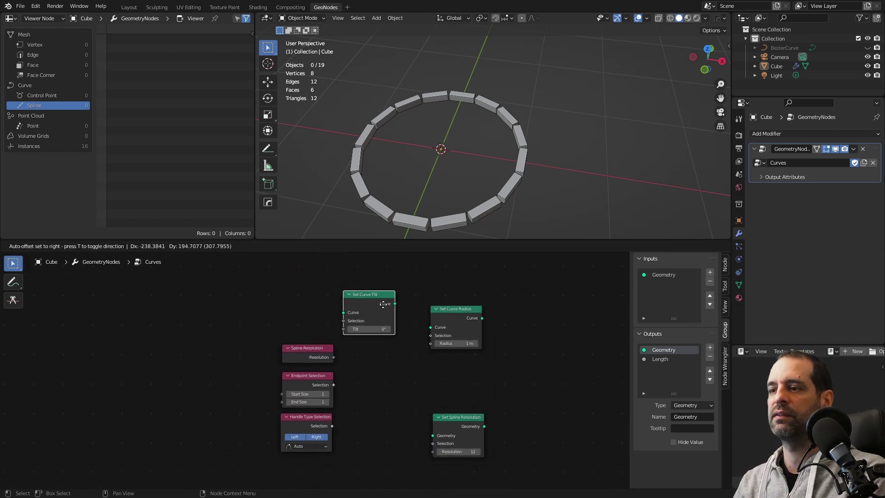
{"action": "scroll", "coordinate": [369, 310], "scroll_direction": "up", "scroll_amount": 2}
{"action": "scroll", "coordinate": [386, 270], "scroll_direction": "down", "scroll_amount": 2}
- Place Set Curve Tilt in the main tree below Spline Length, beside the Cube node
{"action": "middle_click_drag", "start_coordinate": [282, 285], "coordinate": [430, 389]}
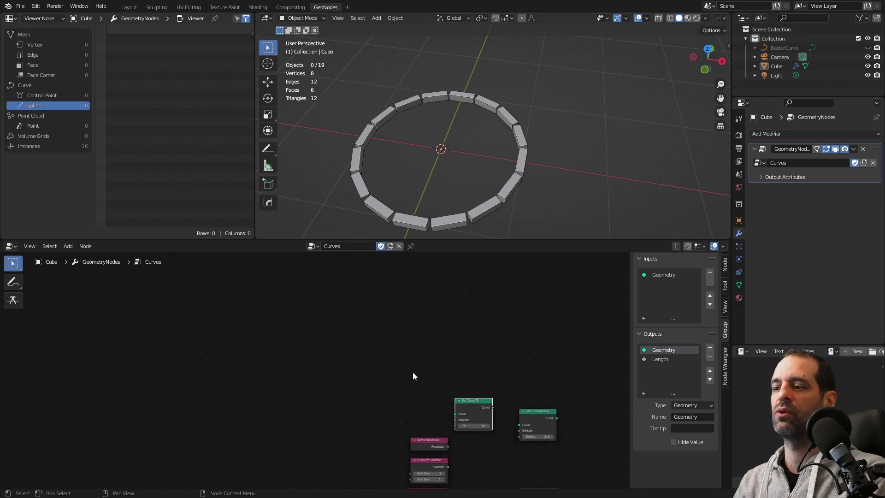
{"action": "key", "text": "g"}
{"action": "left_click", "coordinate": [324, 311]}
{"action": "mouse_move", "coordinate": [324, 311]}
{"action": "middle_mouse_down"}
{"action": "mouse_move", "coordinate": [350, 332]}
{"action": "mouse_move", "coordinate": [369, 370]}
{"action": "middle_mouse_up"}
{"action": "key", "text": "g"}
{"action": "left_click", "coordinate": [293, 299]}
{"action": "middle_click_drag", "start_coordinate": [293, 300], "coordinate": [335, 386]}
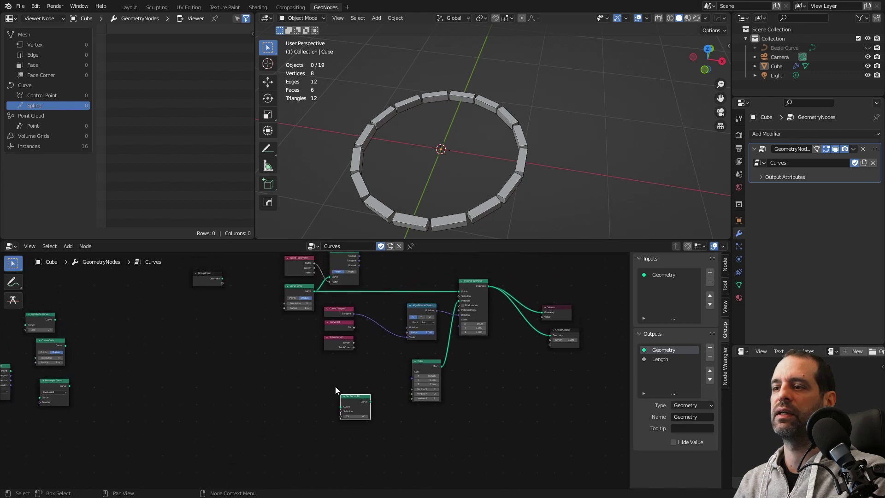
{"action": "scroll", "coordinate": [360, 401], "scroll_direction": "up", "scroll_amount": 2}
{"action": "left_click_drag", "start_coordinate": [380, 417], "coordinate": [415, 351]}
{"action": "middle_click_drag", "start_coordinate": [415, 351], "coordinate": [385, 382]}
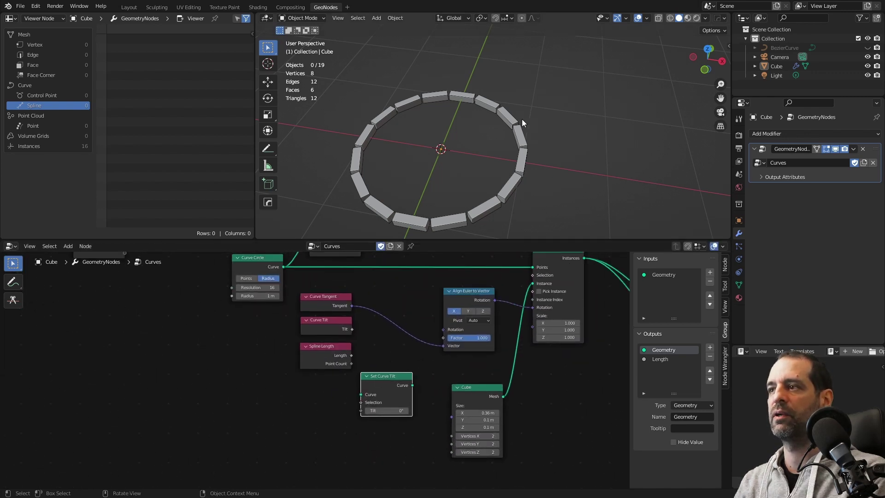
{"action": "middle_click_drag", "start_coordinate": [522, 119], "coordinate": [536, 99]}
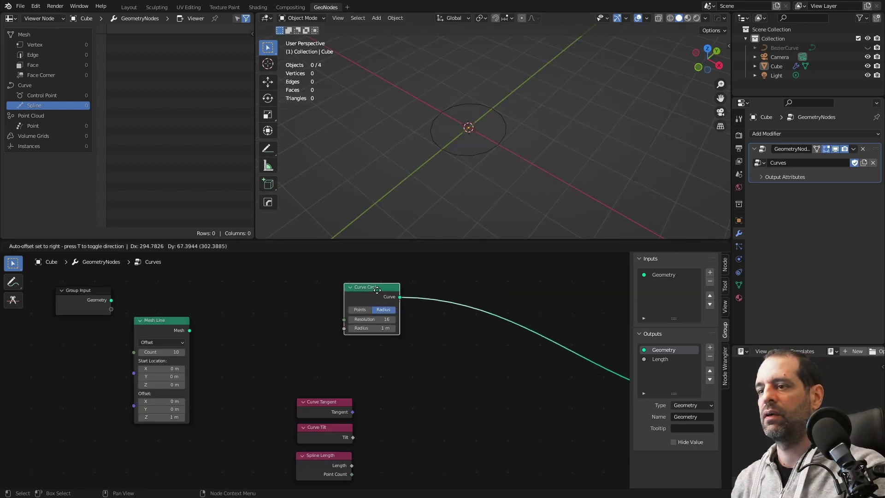
- Insert a Curve to Mesh node onto the Curve Circle's link
{"action": "key", "text": "shift+a"}
{"action": "left_click", "coordinate": [410, 297]}
{"action": "type", "text": "curve to mesh"}
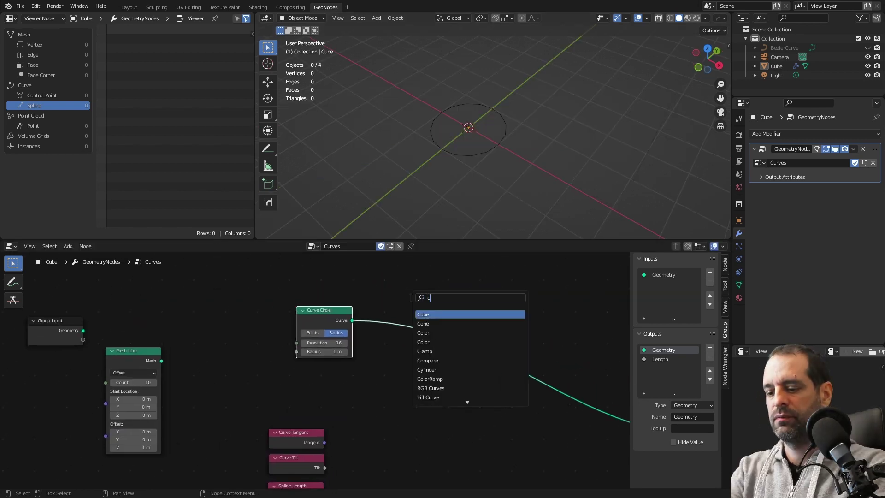
{"action": "key", "text": "Return"}
{"action": "left_click", "coordinate": [417, 318]}
- Duplicate the Curve Circle as the Profile Curve with a 0.44 m radius
{"action": "key", "text": "shift+d"}
{"action": "left_click", "coordinate": [319, 391]}
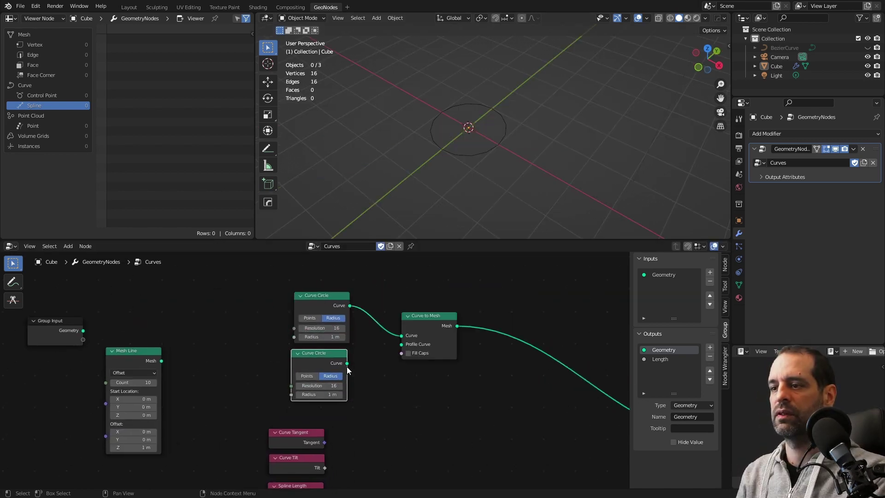
{"action": "left_click_drag", "start_coordinate": [347, 363], "coordinate": [401, 344]}
{"action": "mouse_move", "coordinate": [320, 394]}
{"action": "left_mouse_down"}
{"action": "mouse_move", "coordinate": [328, 394]}
{"action": "mouse_move", "coordinate": [299, 394]}
{"action": "left_mouse_up"}
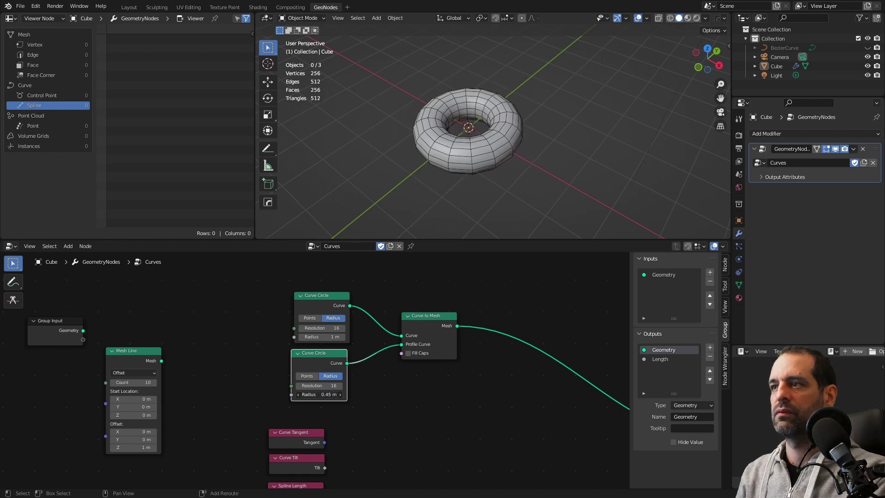
{"action": "middle_click_drag", "start_coordinate": [402, 411], "coordinate": [420, 393]}
- Insert Set Curve Tilt before Curve to Mesh, tilted 32.3°, twisting the torus
{"action": "mouse_move", "coordinate": [442, 475]}
{"action": "left_mouse_down"}
{"action": "mouse_move", "coordinate": [393, 386]}
{"action": "mouse_move", "coordinate": [408, 294]}
{"action": "left_mouse_up"}
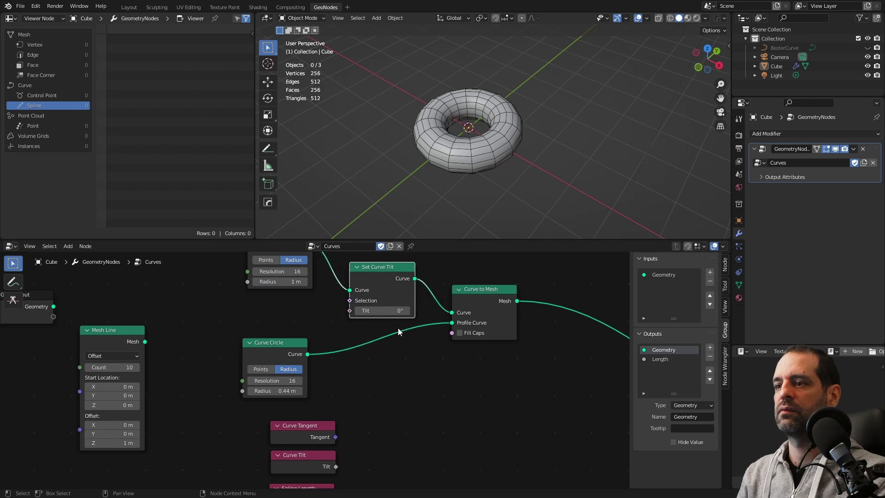
{"action": "left_click_drag", "start_coordinate": [409, 335], "coordinate": [500, 148]}
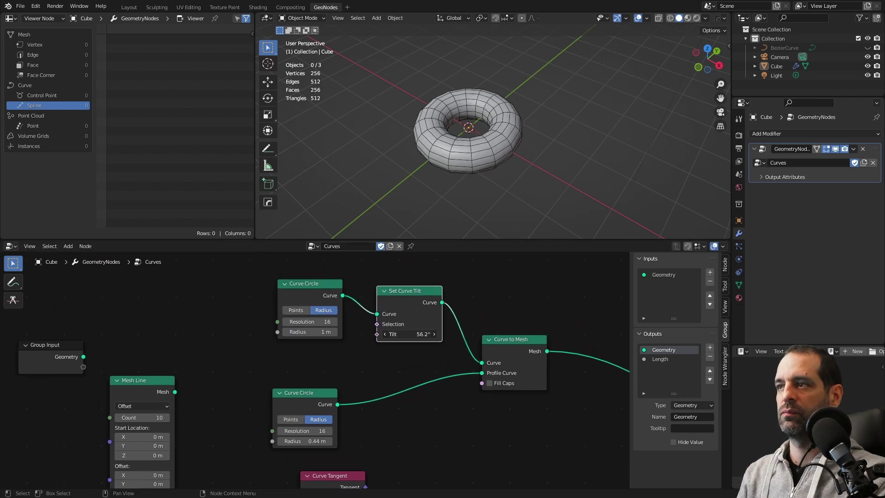
{"action": "middle_click_drag", "start_coordinate": [524, 122], "coordinate": [505, 112]}
{"action": "scroll", "coordinate": [506, 112], "scroll_direction": "up", "scroll_amount": 2}
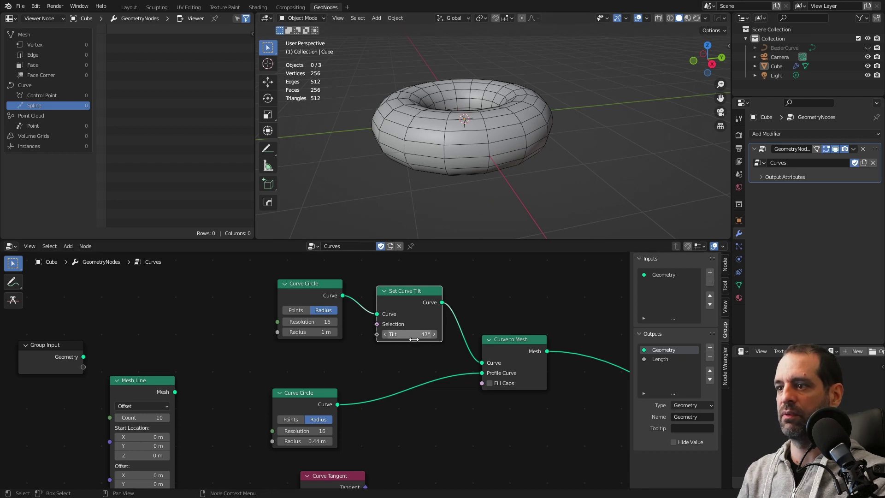
{"action": "middle_click_drag", "start_coordinate": [394, 318], "coordinate": [440, 222]}
{"action": "mouse_move", "coordinate": [385, 408]}
{"action": "left_mouse_down"}
{"action": "mouse_move", "coordinate": [360, 304]}
{"action": "mouse_move", "coordinate": [332, 379]}
{"action": "left_mouse_up"}
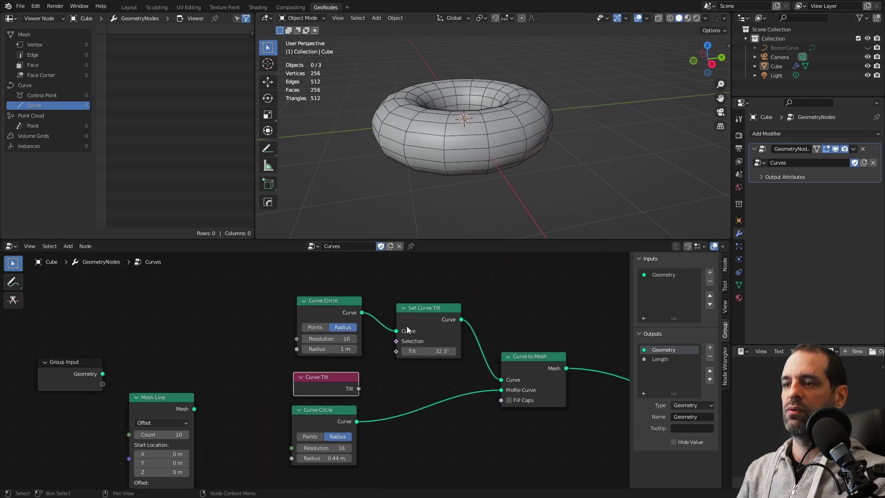
{"action": "left_click", "coordinate": [318, 277], "text": "ctrl+shift"}
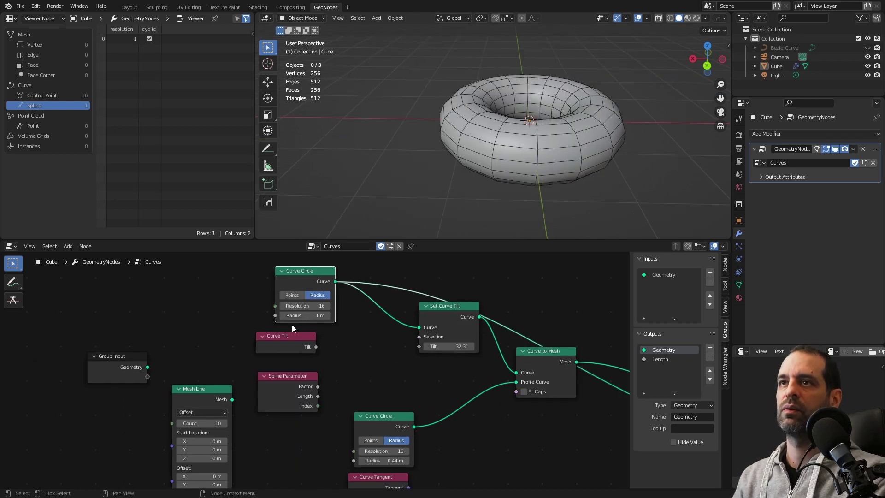
- Show the curve's 16 control points with position, radius and tilt in the Spreadsheet
{"action": "left_click", "coordinate": [60, 96]}
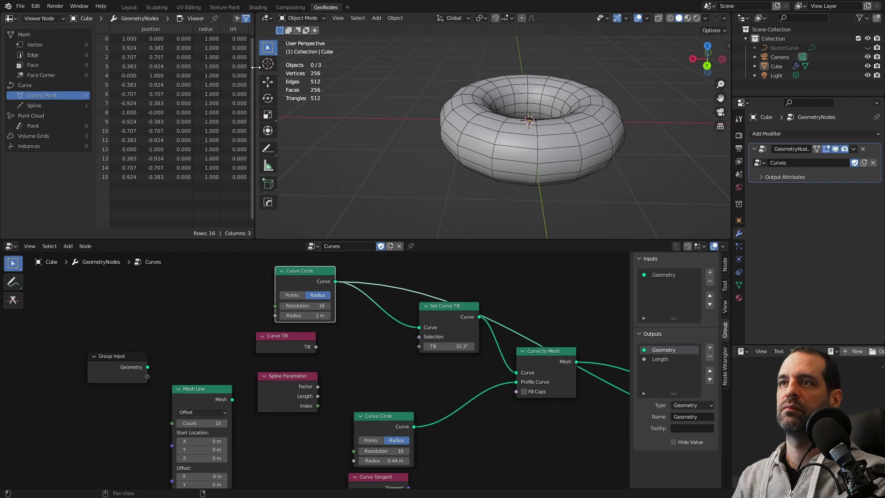
{"action": "left_click_drag", "start_coordinate": [255, 68], "coordinate": [339, 68]}
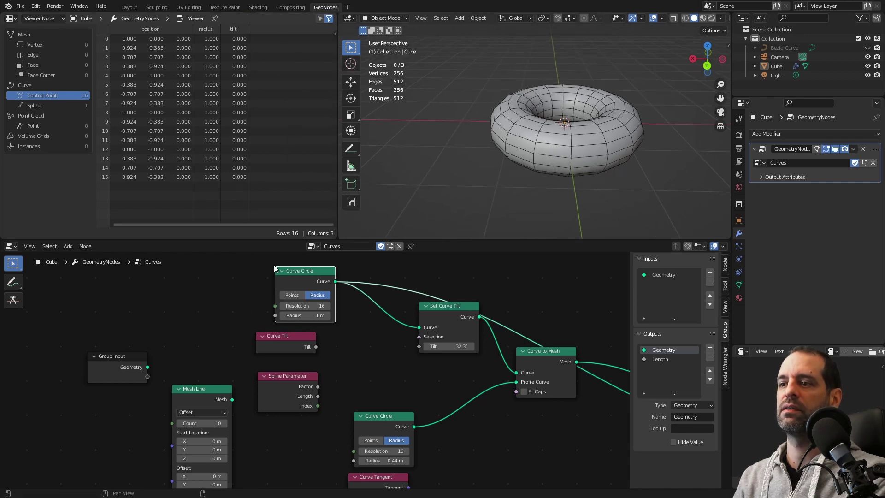
{"action": "left_click_drag", "start_coordinate": [295, 343], "coordinate": [348, 330]}
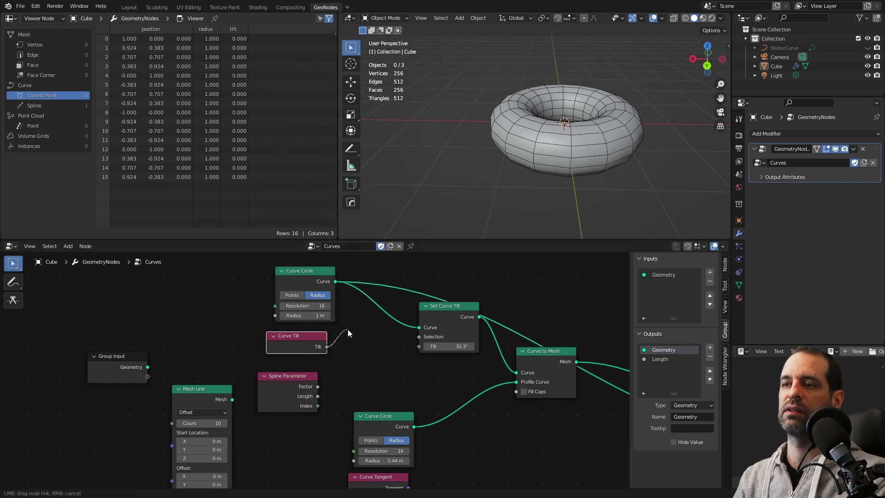
{"action": "middle_click_drag", "start_coordinate": [600, 179], "coordinate": [539, 148]}
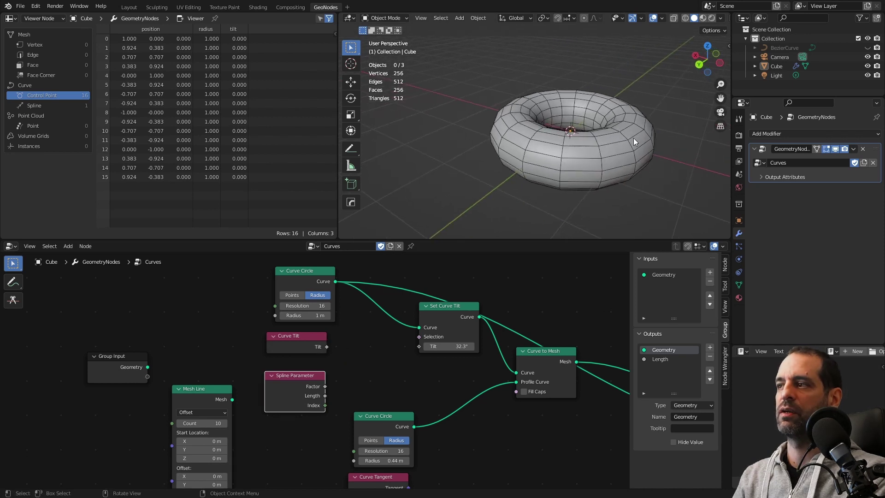
{"action": "mouse_move", "coordinate": [534, 87]}
{"action": "middle_mouse_down"}
{"action": "mouse_move", "coordinate": [571, 110]}
{"action": "mouse_move", "coordinate": [569, 159]}
{"action": "middle_mouse_up"}
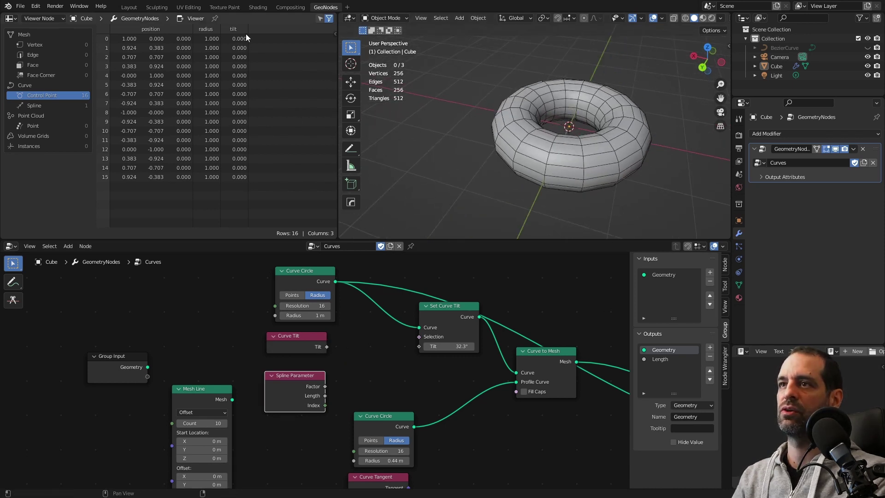
- Drive Set Curve Tilt's Tilt from the Spline Parameter Factor and inspect the twisted torus
{"action": "left_click_drag", "start_coordinate": [325, 387], "coordinate": [360, 348]}
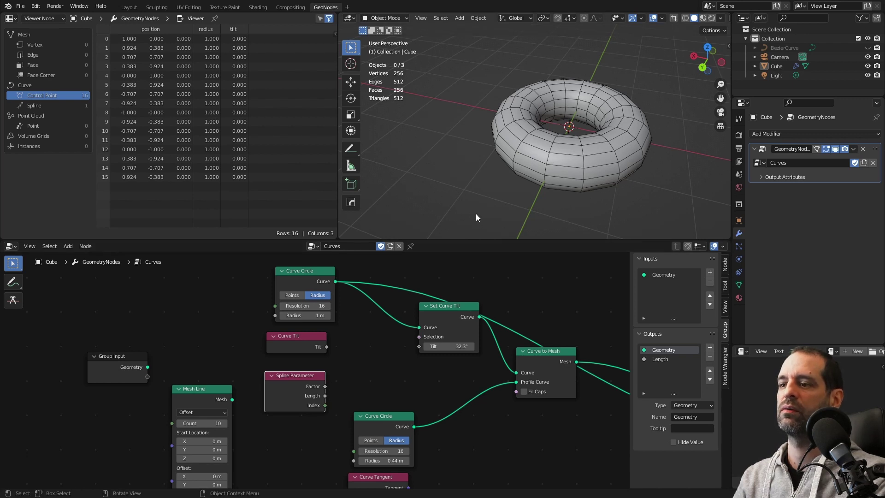
{"action": "left_click_drag", "start_coordinate": [325, 386], "coordinate": [419, 346]}
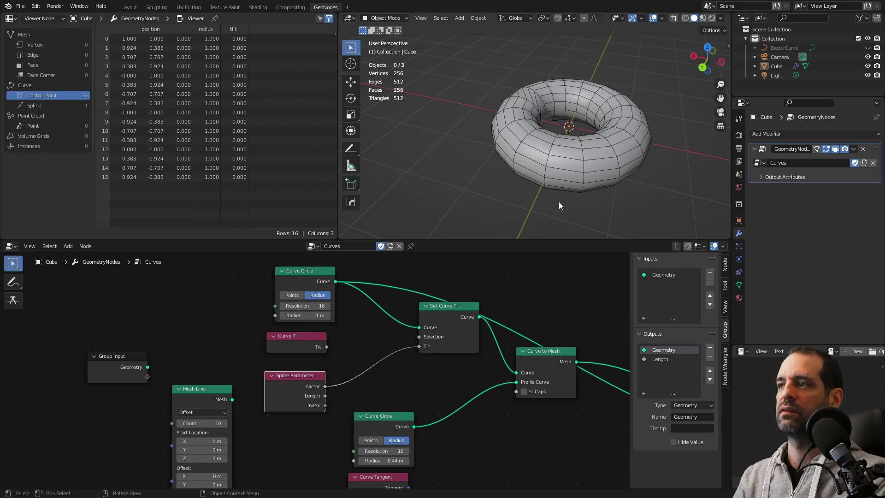
{"action": "mouse_move", "coordinate": [558, 201]}
{"action": "middle_mouse_down"}
{"action": "mouse_move", "coordinate": [582, 148]}
{"action": "mouse_move", "coordinate": [579, 158]}
{"action": "middle_mouse_up"}
{"action": "middle_click_drag", "start_coordinate": [533, 148], "coordinate": [504, 116]}
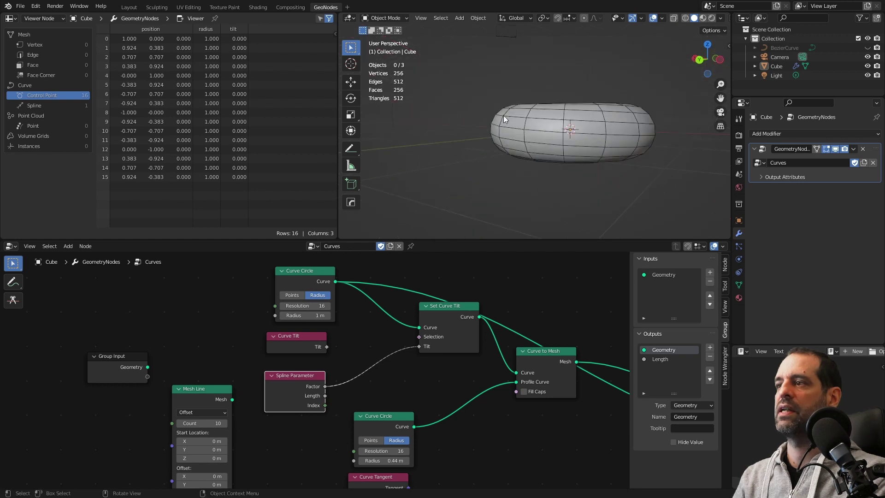
{"action": "mouse_move", "coordinate": [609, 118]}
{"action": "middle_mouse_down"}
{"action": "mouse_move", "coordinate": [624, 114]}
{"action": "mouse_move", "coordinate": [629, 126]}
{"action": "mouse_move", "coordinate": [469, 157]}
{"action": "mouse_move", "coordinate": [511, 152]}
{"action": "middle_mouse_up"}
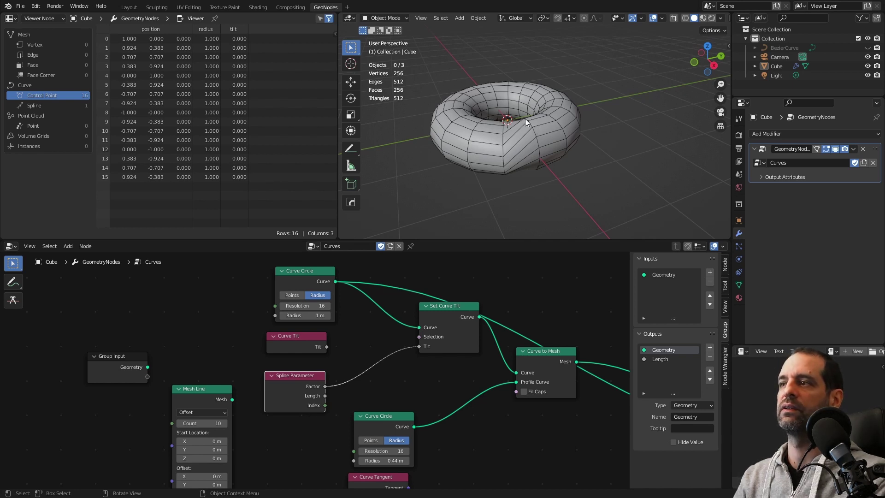
{"action": "middle_click_drag", "start_coordinate": [525, 118], "coordinate": [544, 131]}
- Stack Spline Parameter above Spline Length below the profile circle
{"action": "middle_click_drag", "start_coordinate": [314, 390], "coordinate": [328, 320]}
{"action": "left_click_drag", "start_coordinate": [313, 305], "coordinate": [475, 373]}
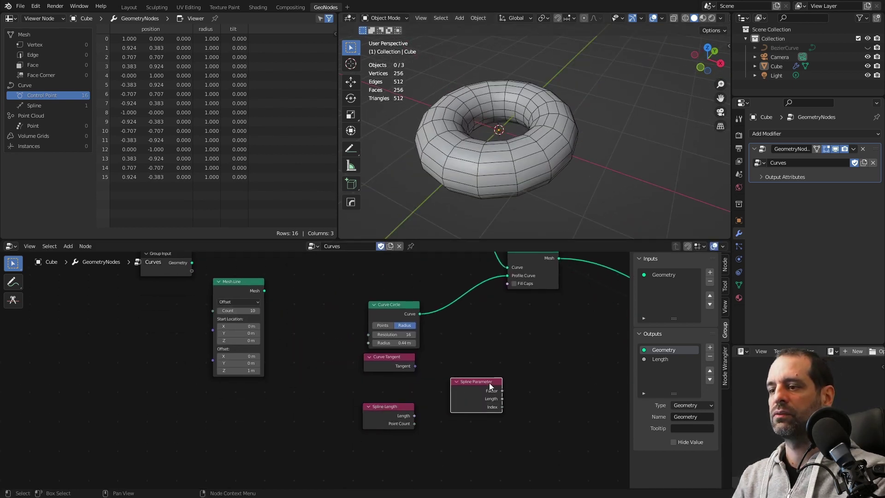
{"action": "middle_click_drag", "start_coordinate": [403, 408], "coordinate": [363, 369]}
{"action": "left_click_drag", "start_coordinate": [363, 369], "coordinate": [364, 405]}
{"action": "left_click_drag", "start_coordinate": [451, 360], "coordinate": [369, 378]}
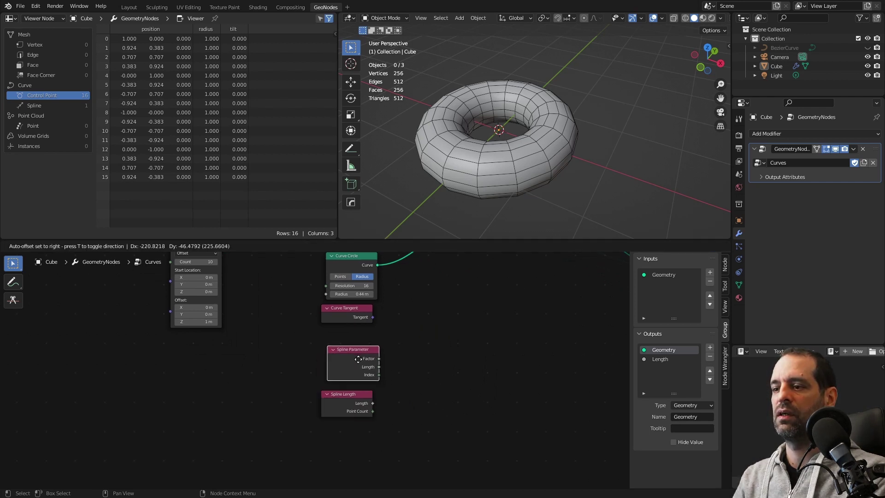
{"action": "scroll", "coordinate": [370, 377], "scroll_direction": "up", "scroll_amount": 1}
{"action": "middle_click_drag", "start_coordinate": [370, 377], "coordinate": [367, 325]}
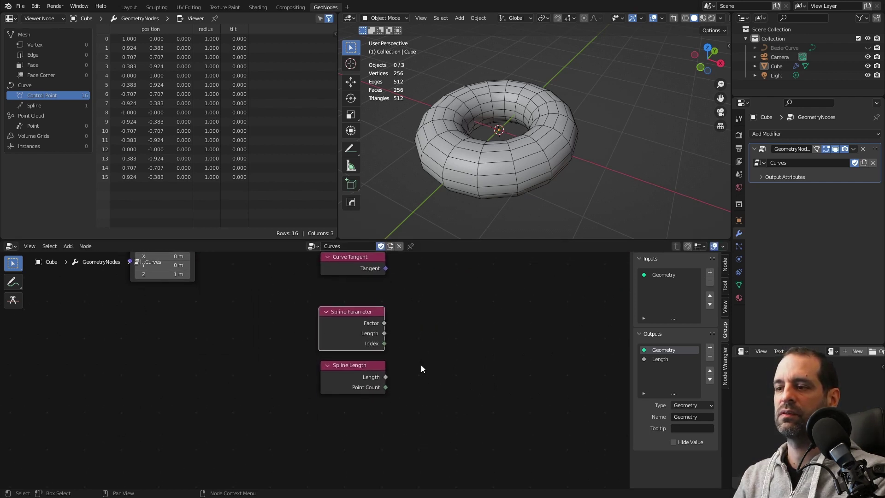
- Try links from Point Count and Spline Parameter Length, leaving both spline nodes unconnected
{"action": "scroll", "coordinate": [367, 325], "scroll_direction": "up", "scroll_amount": 1}
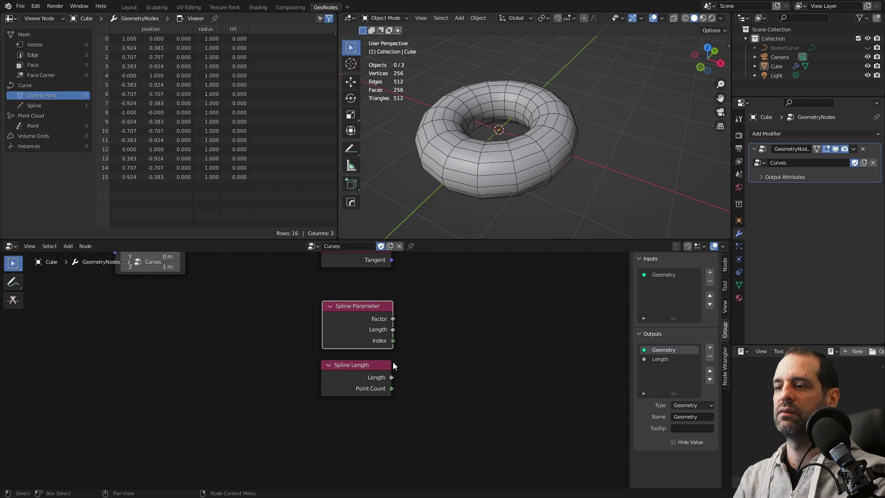
{"action": "middle_click_drag", "start_coordinate": [350, 356], "coordinate": [316, 358]}
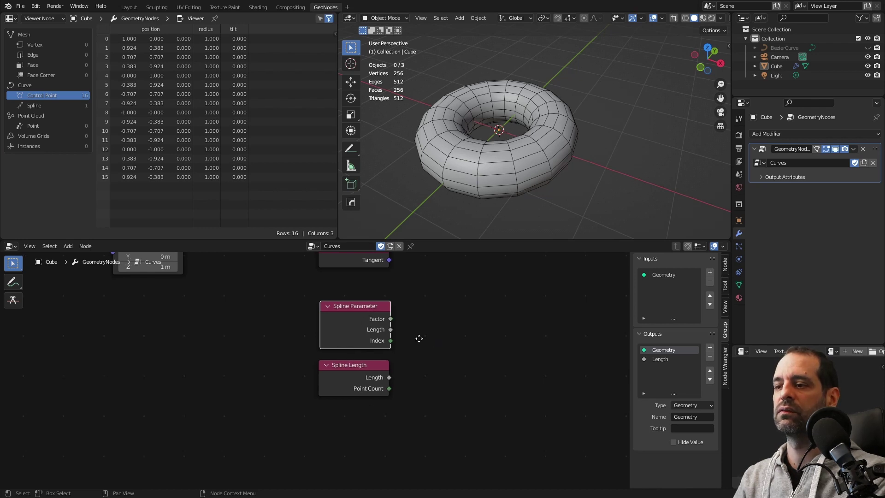
{"action": "mouse_move", "coordinate": [358, 390]}
{"action": "left_mouse_down"}
{"action": "mouse_move", "coordinate": [405, 373]}
{"action": "mouse_move", "coordinate": [394, 356]}
{"action": "left_mouse_up"}
{"action": "left_click_drag", "start_coordinate": [359, 330], "coordinate": [396, 307]}
{"action": "scroll", "coordinate": [370, 347], "scroll_direction": "down", "scroll_amount": 2}
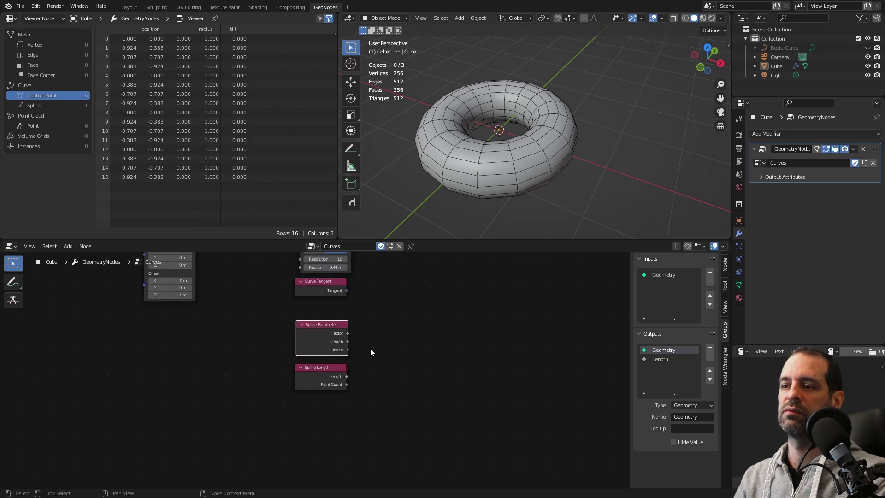
{"action": "scroll", "coordinate": [373, 364], "scroll_direction": "down", "scroll_amount": 1}
{"action": "scroll", "coordinate": [331, 358], "scroll_direction": "down", "scroll_amount": 1}
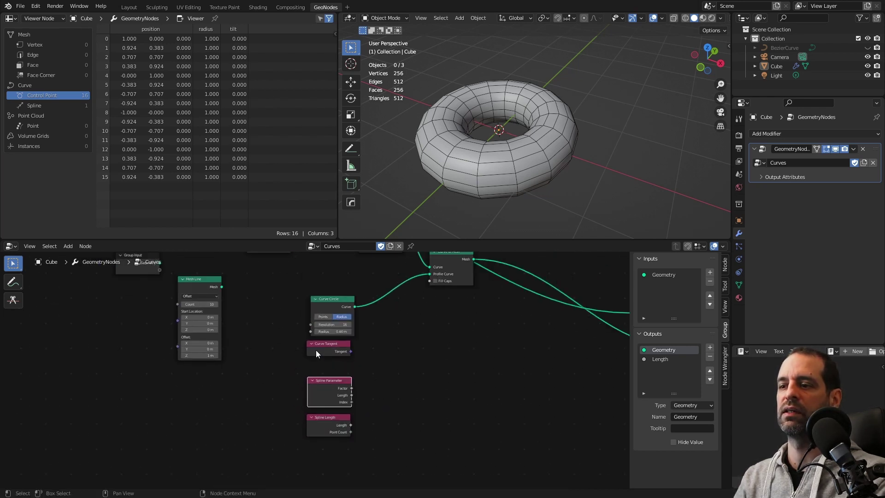
{"action": "left_click_drag", "start_coordinate": [324, 400], "coordinate": [324, 386]}
{"action": "left_click_drag", "start_coordinate": [328, 425], "coordinate": [327, 409]}
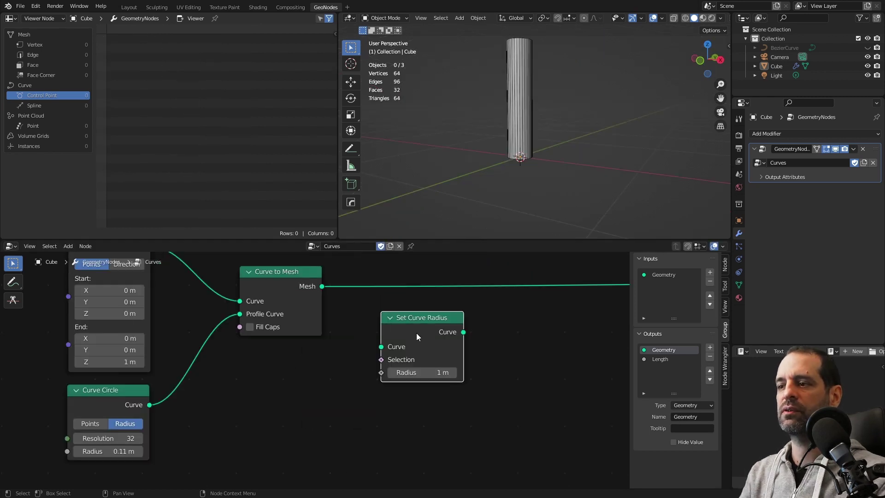
- Move Set Curve Radius aside and shift Curve to Mesh right to make room
{"action": "left_click_drag", "start_coordinate": [416, 333], "coordinate": [417, 339]}
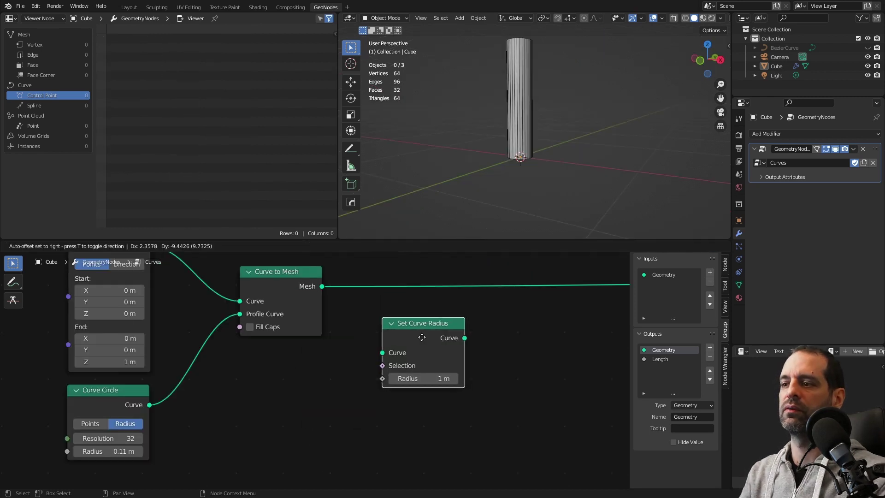
{"action": "scroll", "coordinate": [427, 333], "scroll_direction": "down", "scroll_amount": 1}
{"action": "scroll", "coordinate": [411, 329], "scroll_direction": "down", "scroll_amount": 2}
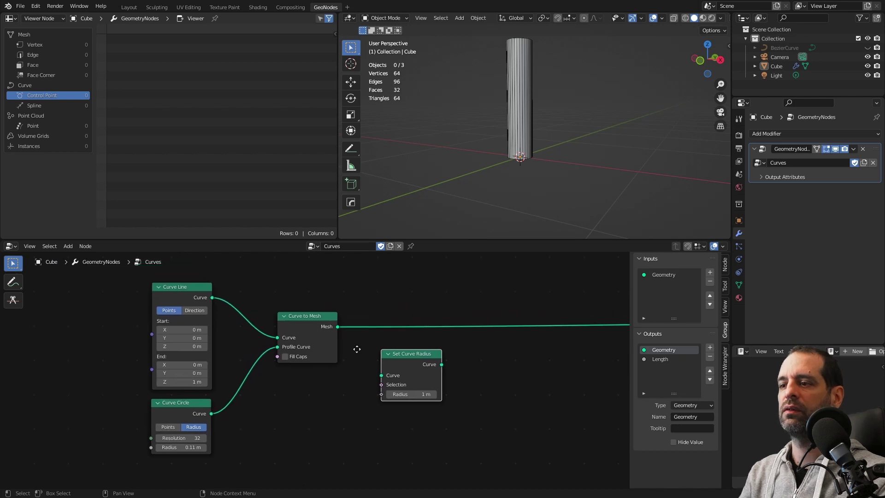
{"action": "left_click_drag", "start_coordinate": [430, 368], "coordinate": [427, 371]}
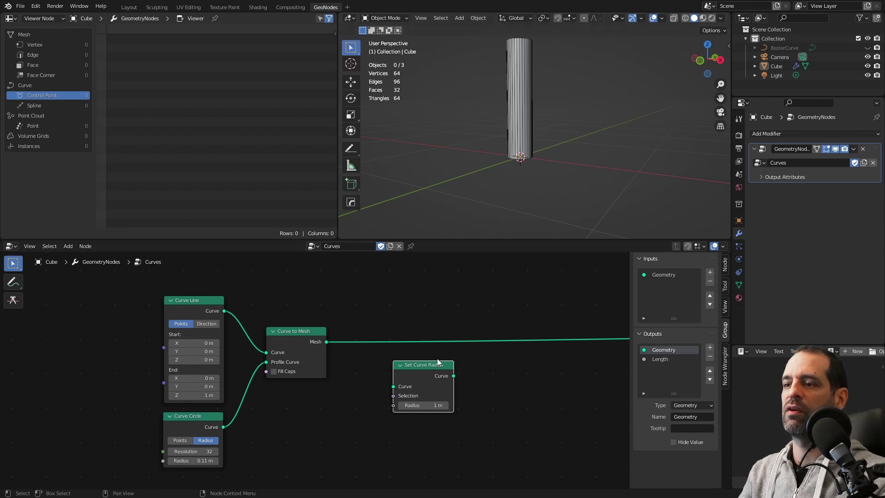
{"action": "left_click_drag", "start_coordinate": [287, 341], "coordinate": [336, 341]}
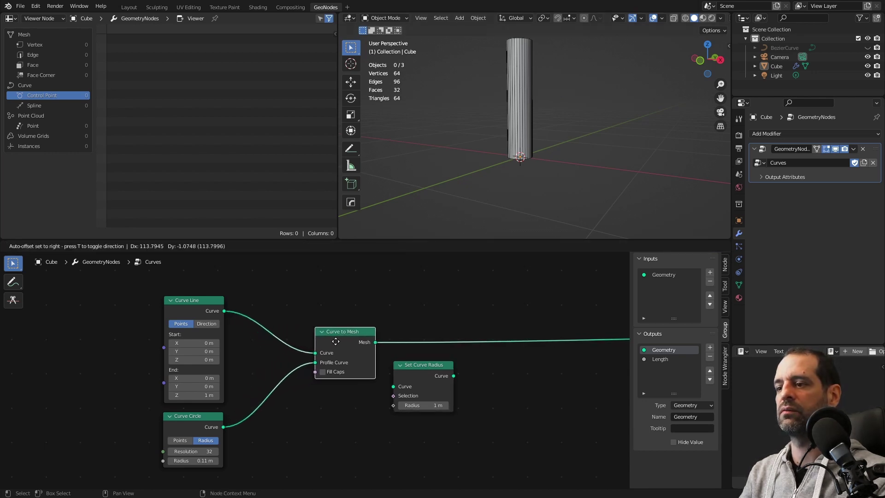
- Insert Resample Curve with Count 43, then Set Curve Radius before Curve to Mesh
{"action": "key", "text": "shift+a"}
{"action": "type", "text": "resa"}
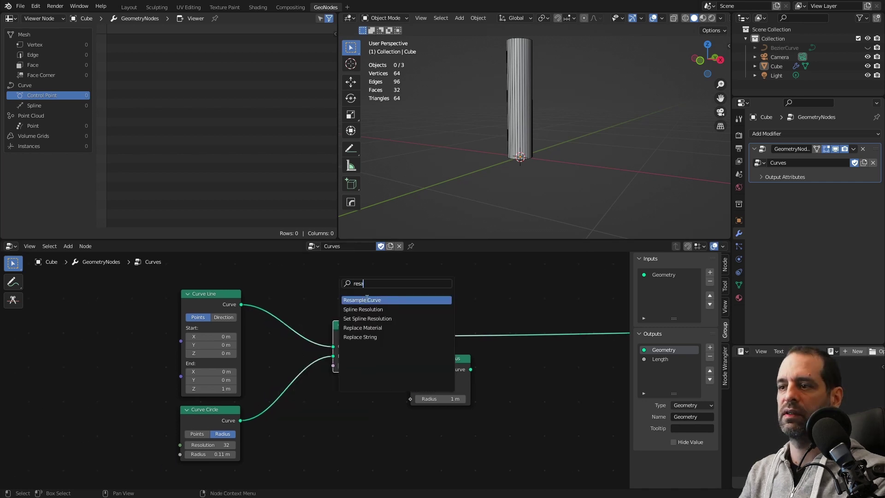
{"action": "left_click", "coordinate": [367, 300]}
{"action": "left_click", "coordinate": [294, 317]}
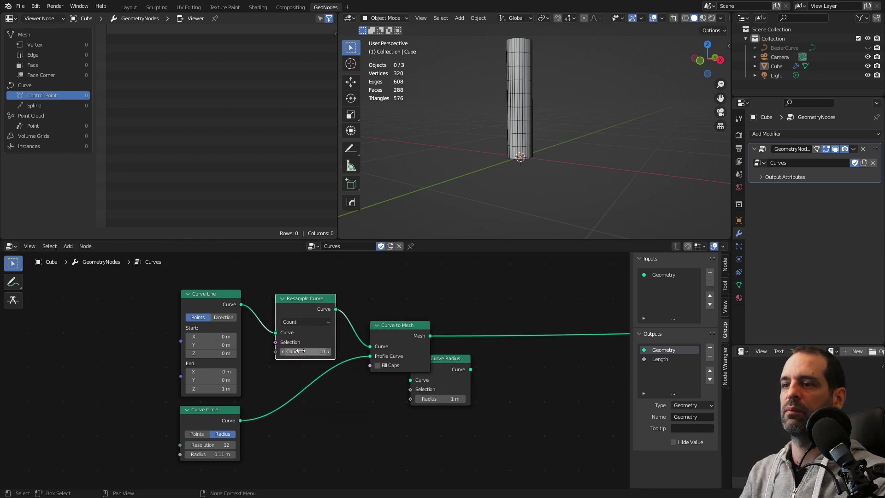
{"action": "left_click_drag", "start_coordinate": [300, 351], "coordinate": [332, 351]}
{"action": "middle_click_drag", "start_coordinate": [403, 336], "coordinate": [378, 311]}
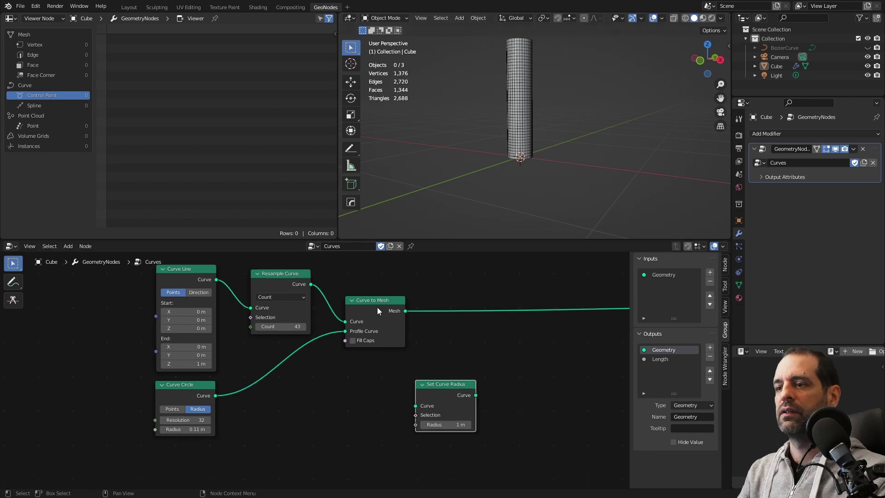
{"action": "left_click_drag", "start_coordinate": [377, 311], "coordinate": [473, 318]}
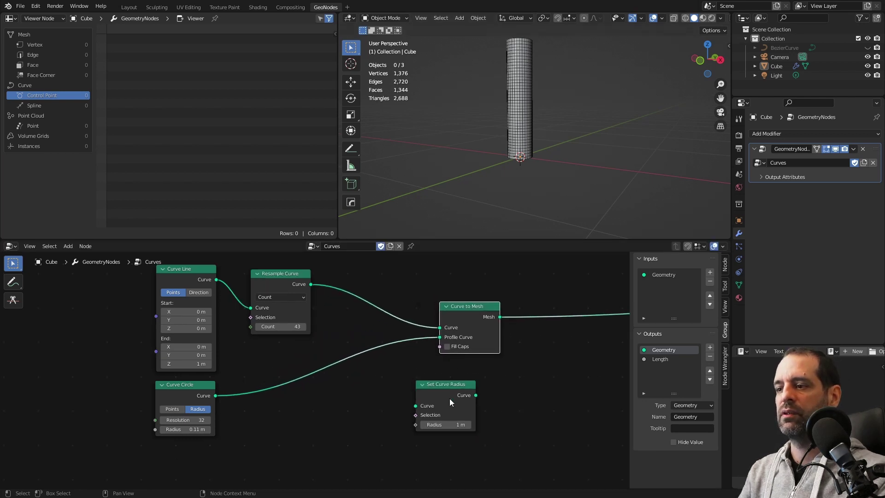
{"action": "left_click_drag", "start_coordinate": [450, 403], "coordinate": [380, 296]}
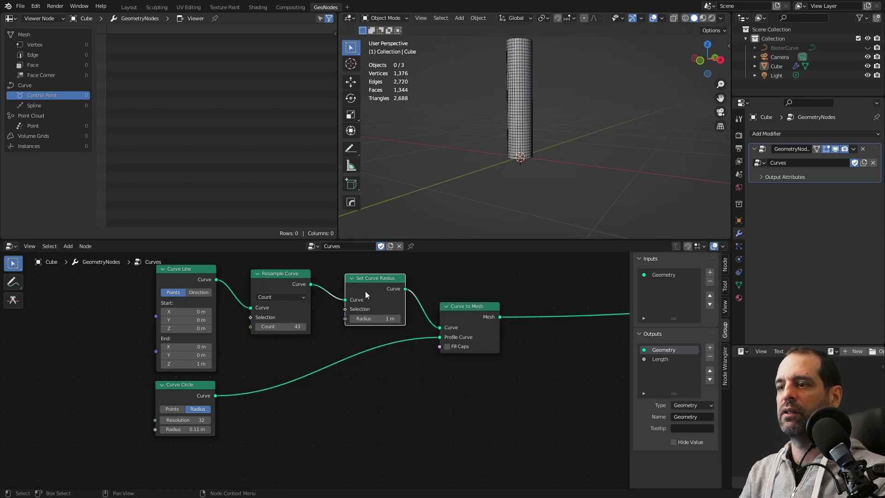
- Add a Spline Parameter node and a Float Curve node below Curve Circle
{"action": "scroll", "coordinate": [468, 318], "scroll_direction": "down", "scroll_amount": 1}
{"action": "key", "text": "shift+a"}
{"action": "type", "text": "par"}
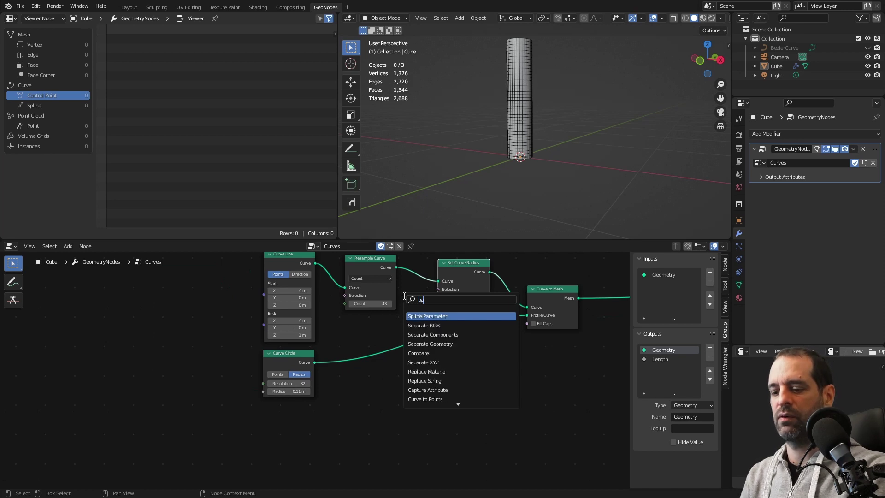
{"action": "key", "text": "Return"}
{"action": "left_click", "coordinate": [308, 397]}
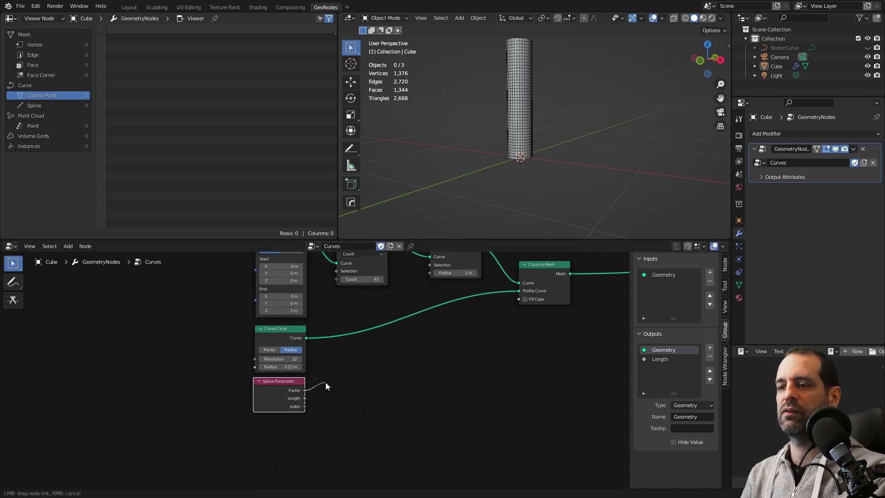
{"action": "key", "text": "shift+a"}
{"action": "type", "text": "float"}
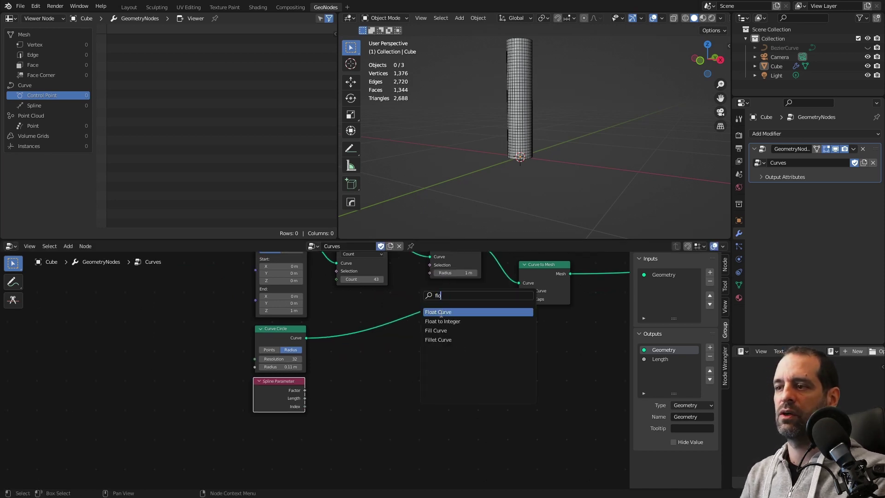
{"action": "key", "text": "Return"}
{"action": "left_click", "coordinate": [349, 380]}
- Route Spline Parameter Factor through Float Curve into Set Curve Radius's Radius
{"action": "left_click_drag", "start_coordinate": [305, 390], "coordinate": [327, 468]}
{"action": "scroll", "coordinate": [409, 382], "scroll_direction": "down", "scroll_amount": 1}
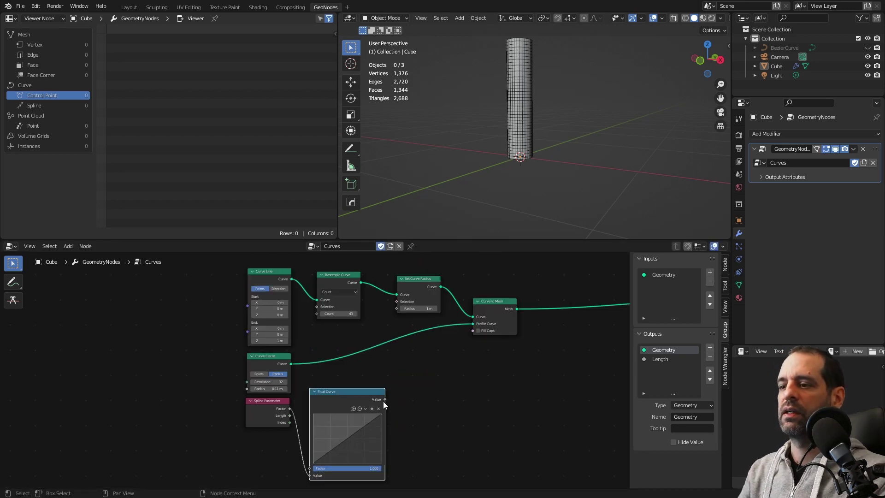
{"action": "mouse_move", "coordinate": [385, 399]}
{"action": "left_mouse_down"}
{"action": "mouse_move", "coordinate": [395, 388]}
{"action": "mouse_move", "coordinate": [397, 308]}
{"action": "left_mouse_up"}
{"action": "middle_click_drag", "start_coordinate": [563, 165], "coordinate": [530, 166]}
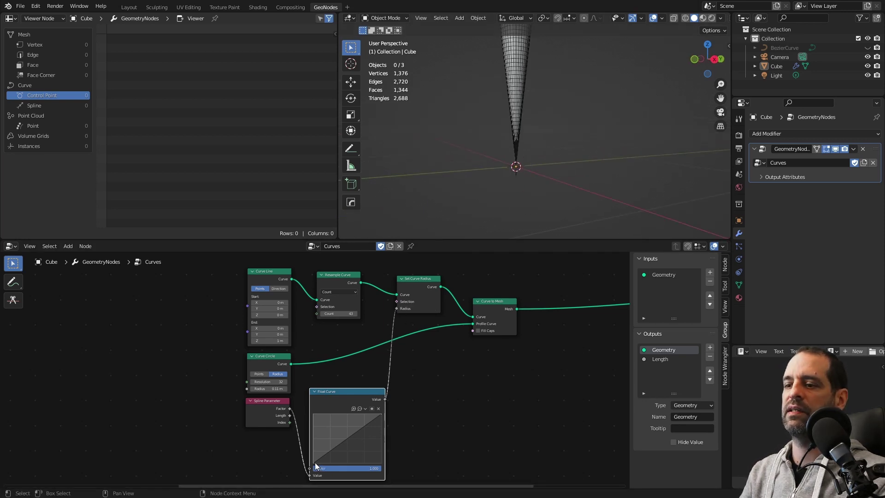
{"action": "mouse_move", "coordinate": [516, 138]}
{"action": "middle_mouse_down"}
{"action": "mouse_move", "coordinate": [513, 62]}
{"action": "mouse_move", "coordinate": [518, 68]}
{"action": "middle_mouse_up"}
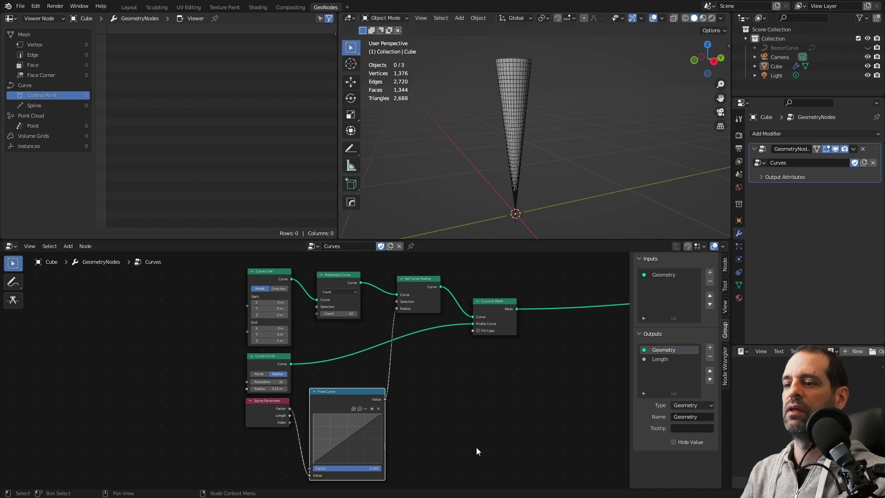
{"action": "scroll", "coordinate": [477, 447], "scroll_direction": "down", "scroll_amount": 3, "text": "shift"}
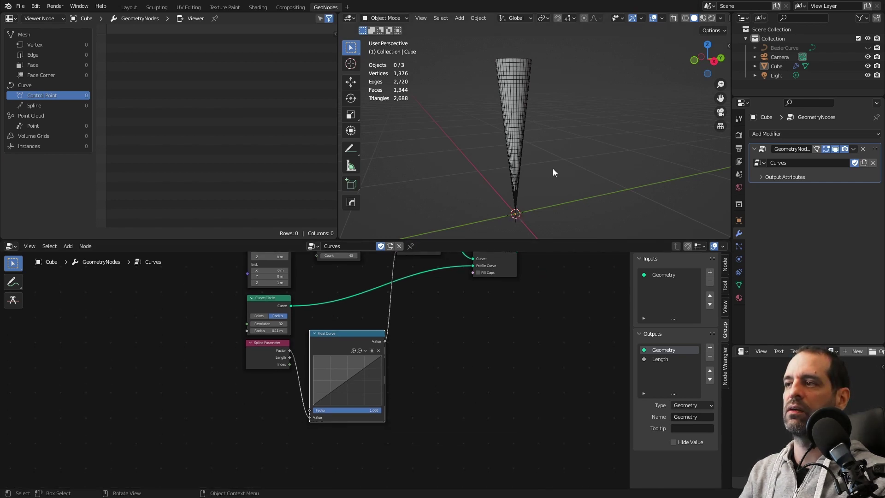
{"action": "middle_click_drag", "start_coordinate": [564, 165], "coordinate": [566, 152]}
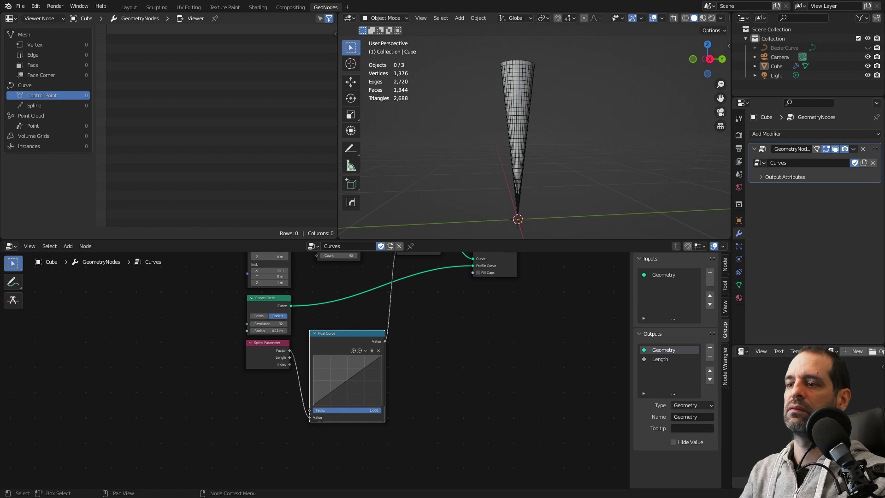
- Bend the Float Curve points to give the tube a flared, tapering profile
{"action": "mouse_move", "coordinate": [345, 384]}
{"action": "left_mouse_down"}
{"action": "mouse_move", "coordinate": [352, 388]}
{"action": "mouse_move", "coordinate": [373, 369]}
{"action": "left_mouse_up"}
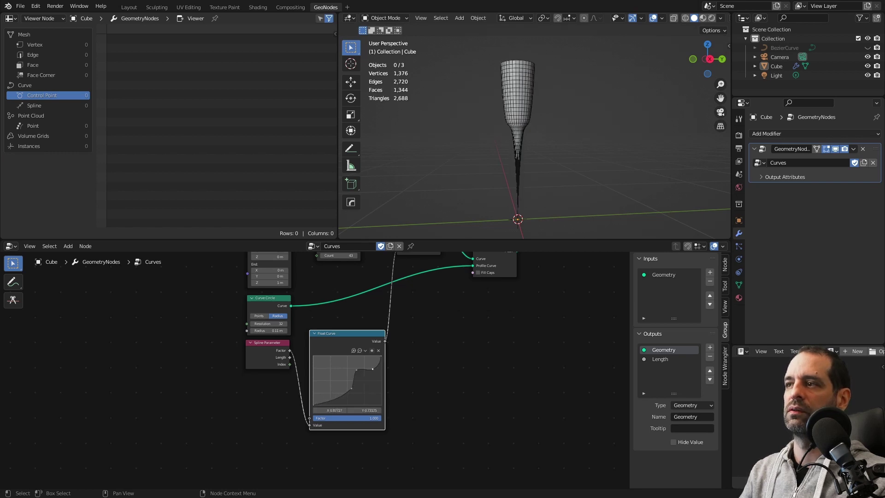
{"action": "mouse_move", "coordinate": [538, 172]}
{"action": "middle_mouse_down"}
{"action": "mouse_move", "coordinate": [535, 74]}
{"action": "mouse_move", "coordinate": [591, 84]}
{"action": "mouse_move", "coordinate": [568, 132]}
{"action": "middle_mouse_up"}
{"action": "middle_click_drag", "start_coordinate": [508, 187], "coordinate": [502, 198]}
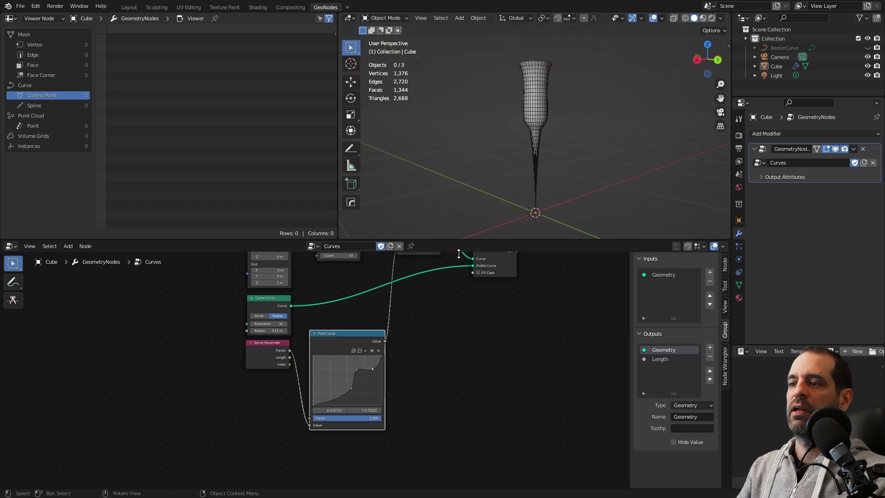
{"action": "middle_click_drag", "start_coordinate": [387, 272], "coordinate": [391, 333]}
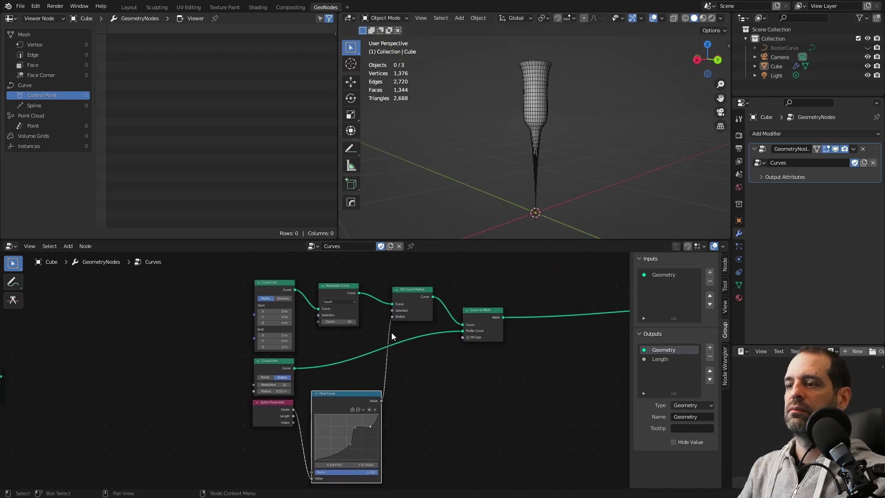
{"action": "scroll", "coordinate": [389, 315], "scroll_direction": "up", "scroll_amount": 2}
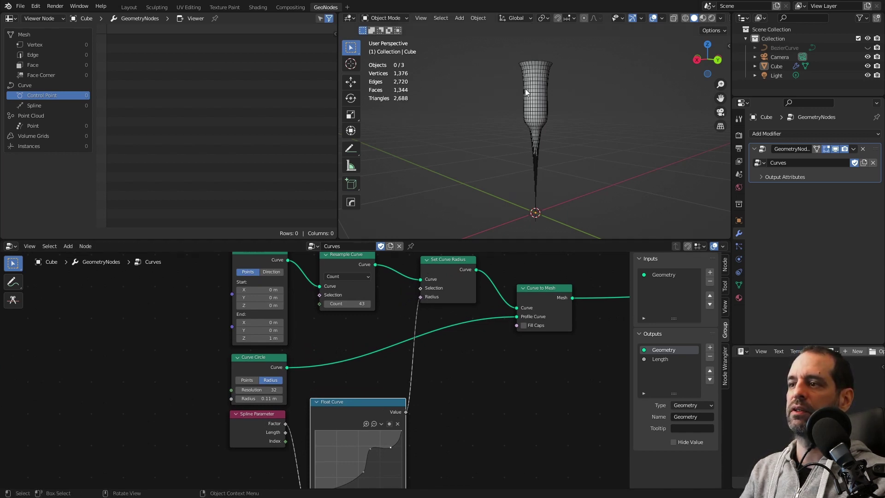
- Connect the Greater Than (Z > 0.5) result to Set Curve Radius's Selection input
{"action": "middle_click_drag", "start_coordinate": [342, 245], "coordinate": [373, 294]}
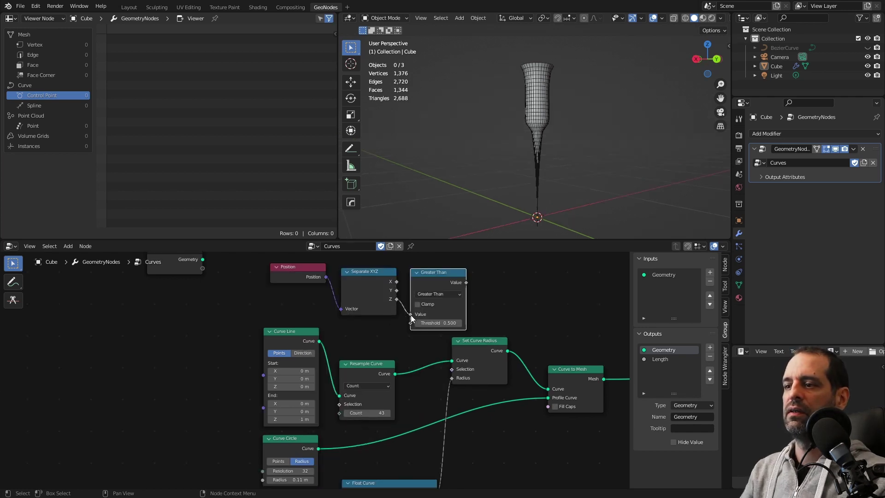
{"action": "middle_click_drag", "start_coordinate": [590, 203], "coordinate": [549, 192]}
{"action": "middle_click_drag", "start_coordinate": [485, 281], "coordinate": [475, 253]}
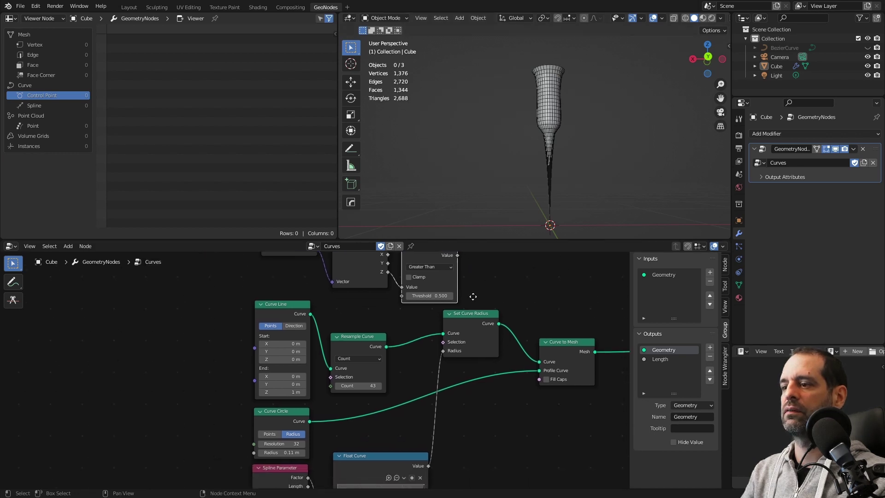
{"action": "left_click", "coordinate": [498, 308]}
{"action": "left_click_drag", "start_coordinate": [457, 255], "coordinate": [471, 335]}
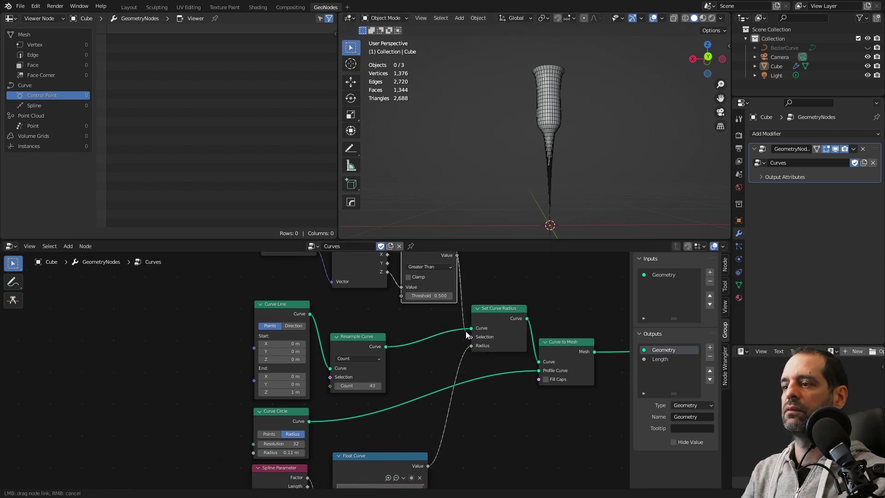
{"action": "mouse_move", "coordinate": [556, 143]}
{"action": "middle_mouse_down"}
{"action": "mouse_move", "coordinate": [547, 148]}
{"action": "mouse_move", "coordinate": [599, 152]}
{"action": "mouse_move", "coordinate": [574, 141]}
{"action": "middle_mouse_up"}
{"action": "scroll", "coordinate": [350, 325], "scroll_direction": "down", "scroll_amount": 1}
{"action": "scroll", "coordinate": [361, 319], "scroll_direction": "up", "scroll_amount": 1}
{"action": "scroll", "coordinate": [410, 333], "scroll_direction": "up", "scroll_amount": 2}
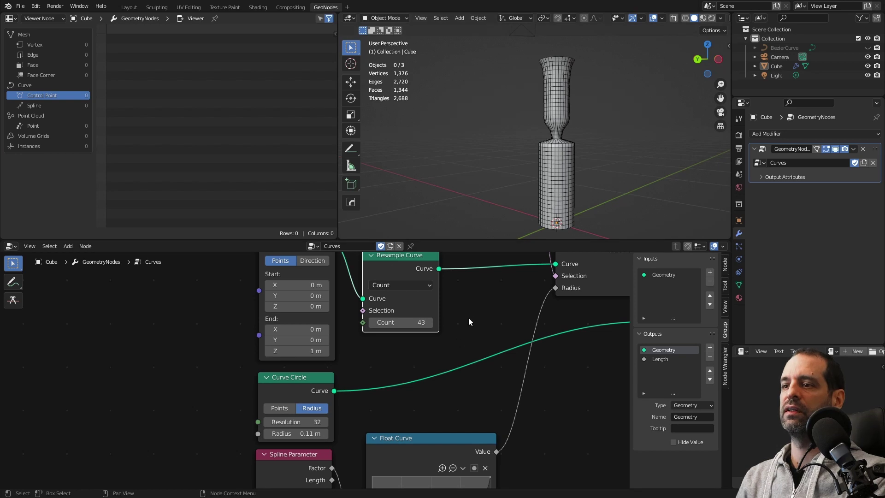
- Pull Resample Curve out of the chain and reinsert it to compare the tube shape
{"action": "middle_click_drag", "start_coordinate": [468, 318], "coordinate": [460, 343]}
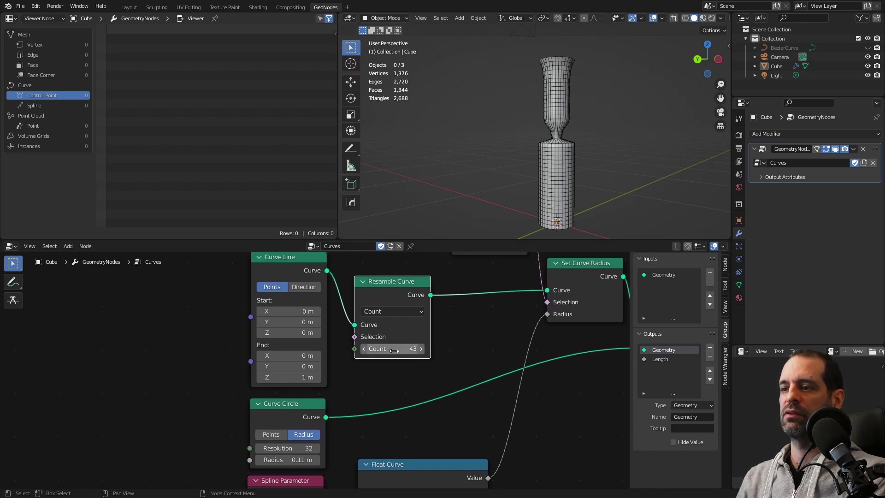
{"action": "left_click_drag", "start_coordinate": [388, 290], "coordinate": [385, 310], "text": "alt"}
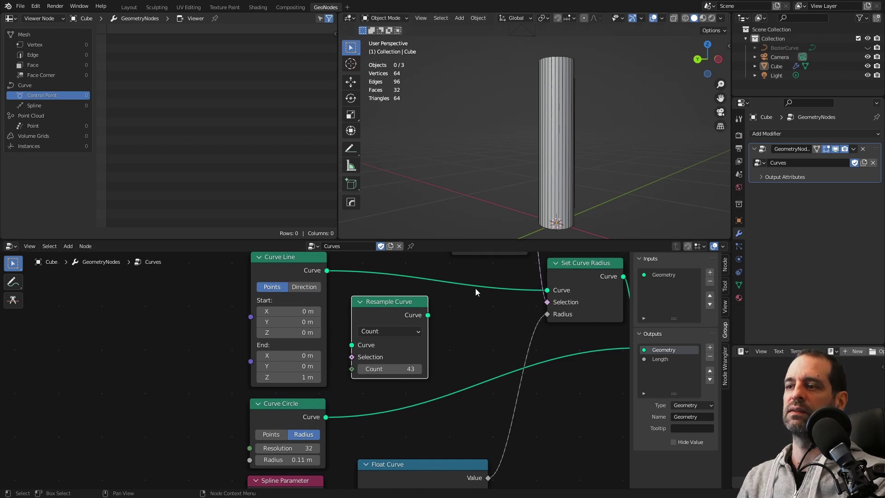
{"action": "middle_click_drag", "start_coordinate": [475, 289], "coordinate": [481, 313]}
{"action": "mouse_move", "coordinate": [574, 184]}
{"action": "middle_mouse_down"}
{"action": "mouse_move", "coordinate": [546, 103]}
{"action": "mouse_move", "coordinate": [496, 177]}
{"action": "middle_mouse_up"}
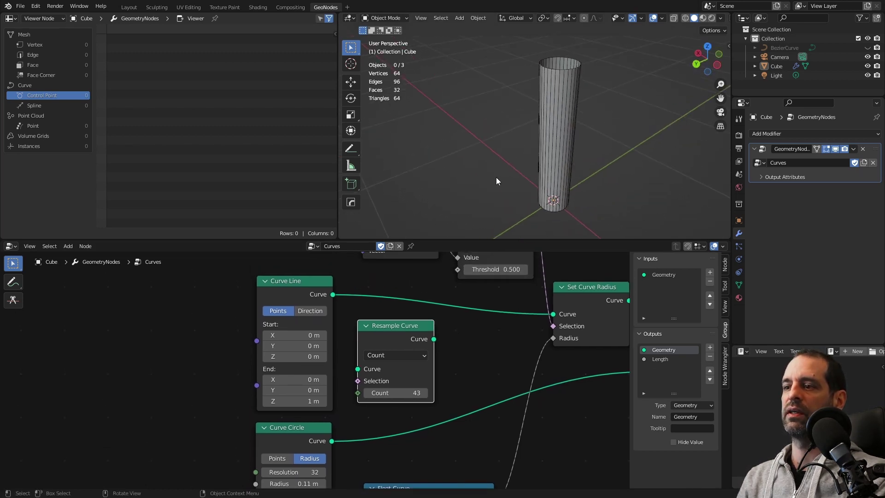
{"action": "left_click_drag", "start_coordinate": [385, 323], "coordinate": [392, 297]}
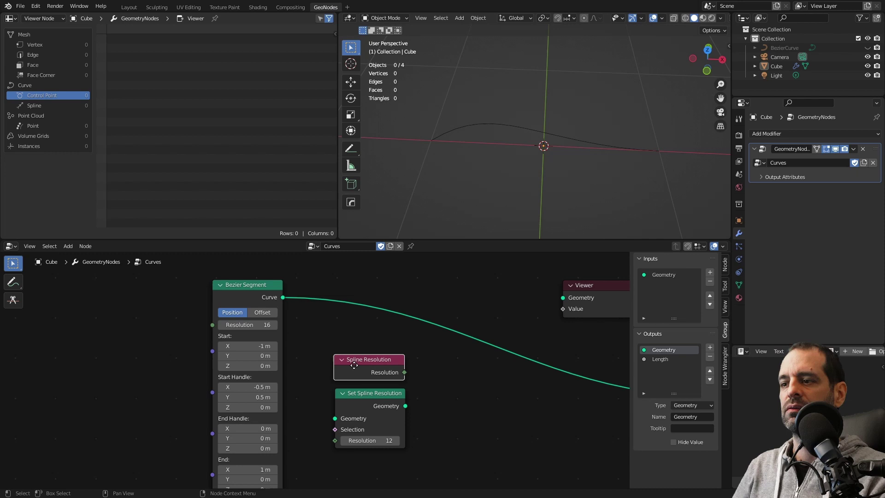
{"action": "left_click_drag", "start_coordinate": [360, 372], "coordinate": [355, 374]}
- Arrange the Set Spline Resolution, Bezier Segment and Spline Resolution nodes in the graph
{"action": "left_click_drag", "start_coordinate": [374, 408], "coordinate": [367, 413]}
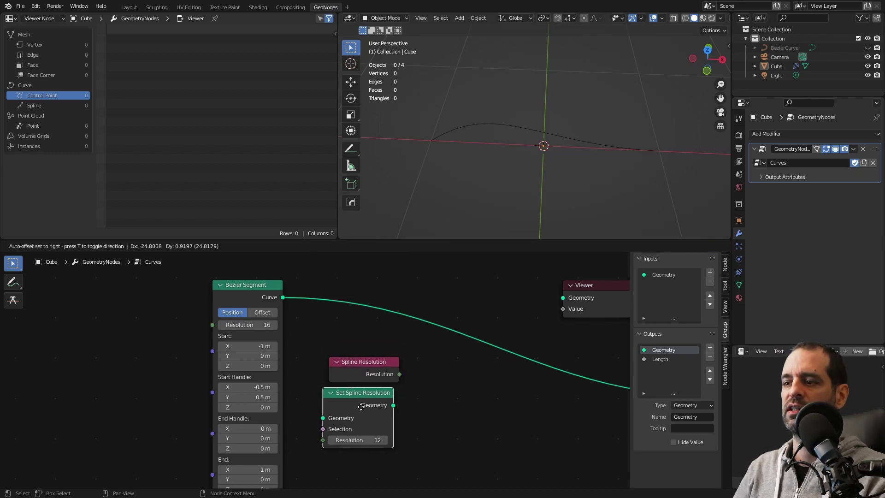
{"action": "scroll", "coordinate": [311, 378], "scroll_direction": "up", "scroll_amount": 1}
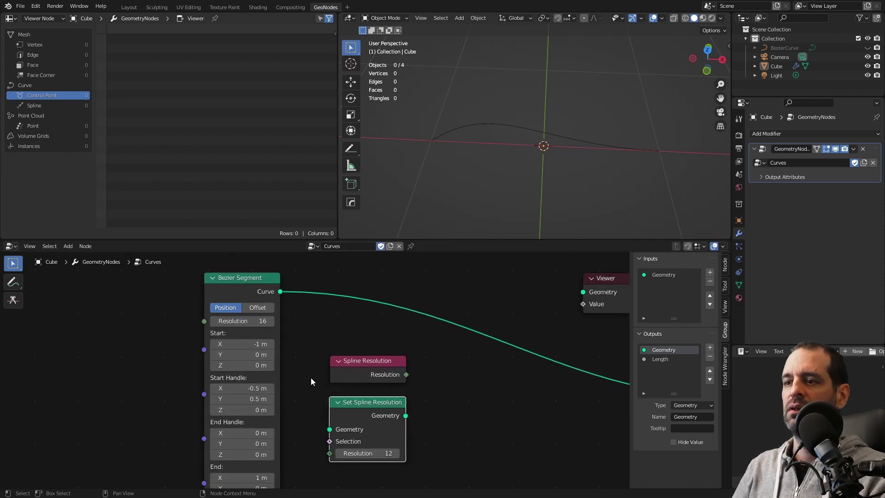
{"action": "left_click_drag", "start_coordinate": [253, 284], "coordinate": [239, 283]}
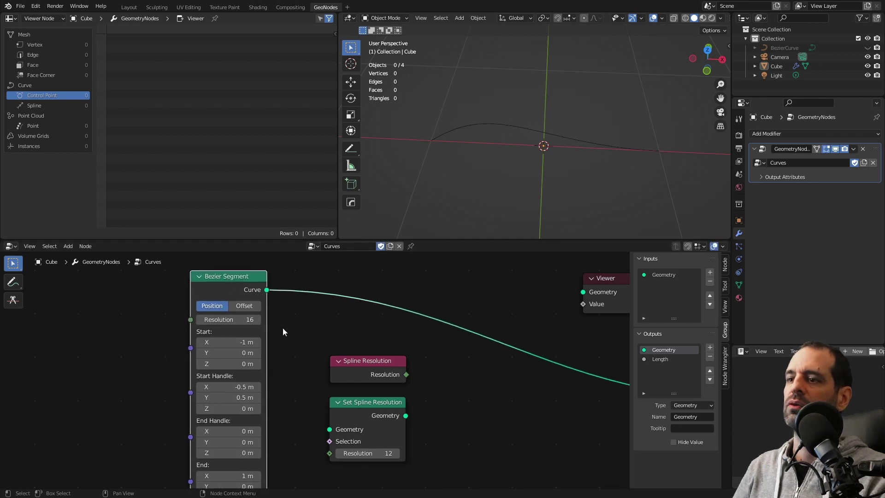
{"action": "scroll", "coordinate": [283, 328], "scroll_direction": "down", "scroll_amount": 1}
{"action": "scroll", "coordinate": [315, 374], "scroll_direction": "up", "scroll_amount": 1}
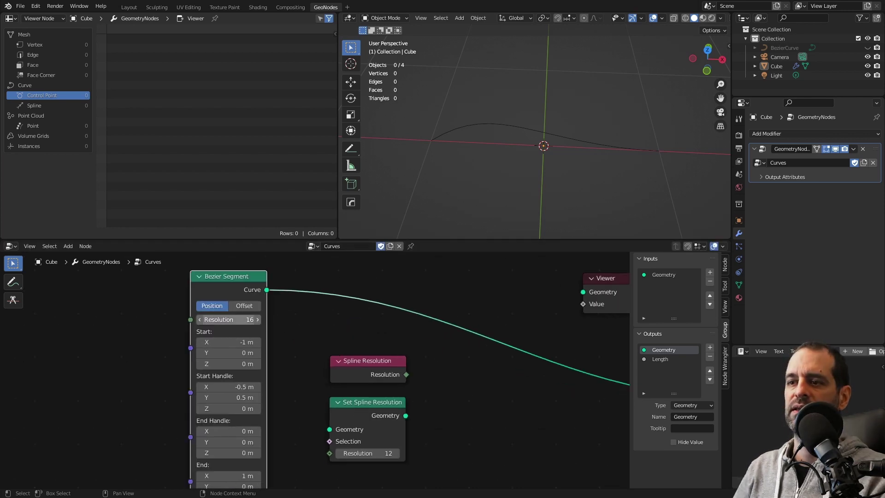
{"action": "mouse_move", "coordinate": [402, 378]}
{"action": "left_mouse_down"}
{"action": "mouse_move", "coordinate": [344, 371]}
{"action": "mouse_move", "coordinate": [334, 355]}
{"action": "left_mouse_up"}
{"action": "scroll", "coordinate": [334, 355], "scroll_direction": "down", "scroll_amount": 1}
- Insert Set Spline Resolution after Bezier Segment and adjust its resolution value
{"action": "left_click_drag", "start_coordinate": [342, 405], "coordinate": [349, 301]}
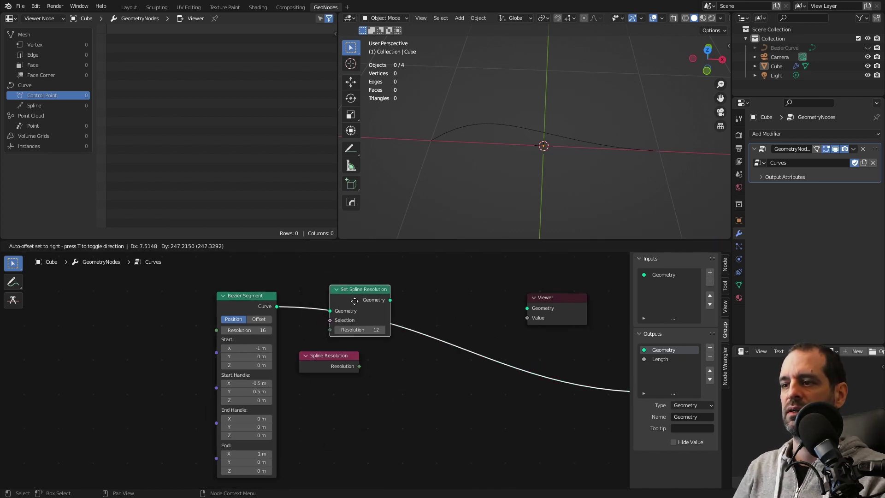
{"action": "scroll", "coordinate": [348, 300], "scroll_direction": "up", "scroll_amount": 1}
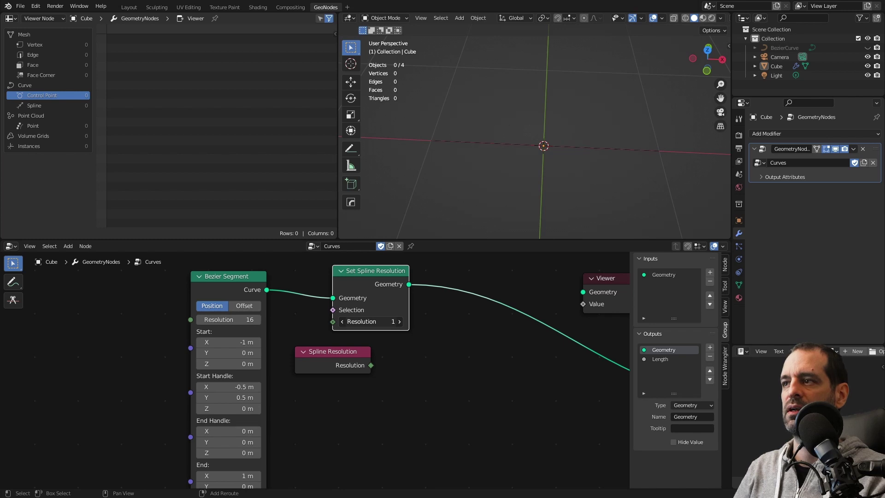
{"action": "left_click", "coordinate": [399, 321]}
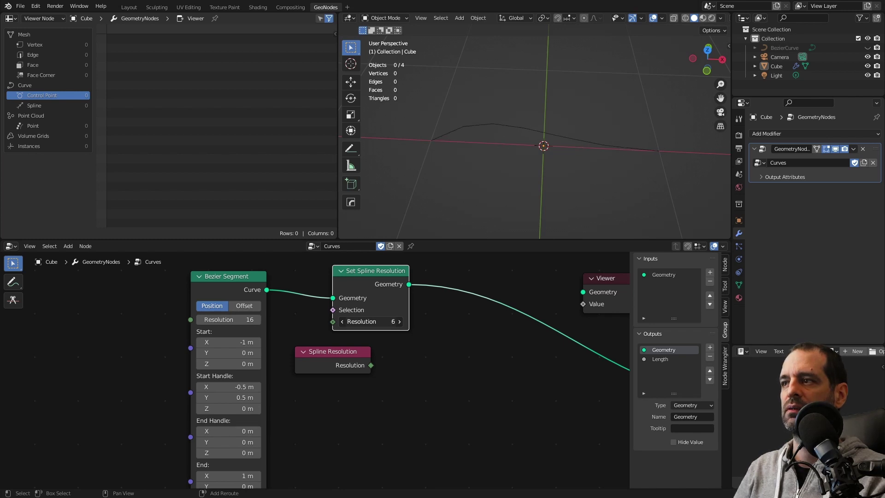
{"action": "scroll", "coordinate": [351, 360], "scroll_direction": "up", "scroll_amount": 1}
{"action": "mouse_move", "coordinate": [351, 360]}
{"action": "left_mouse_down"}
{"action": "mouse_move", "coordinate": [326, 344]}
{"action": "mouse_move", "coordinate": [328, 359]}
{"action": "left_mouse_up"}
- Add a Math node set to Divide with a divisor of 2
{"action": "key", "text": "shift+a"}
{"action": "left_click", "coordinate": [339, 298]}
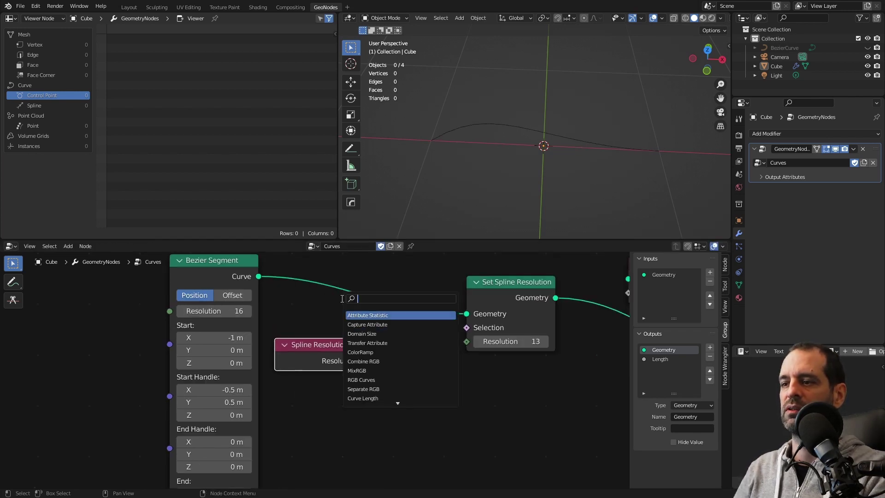
{"action": "type", "text": "m"}
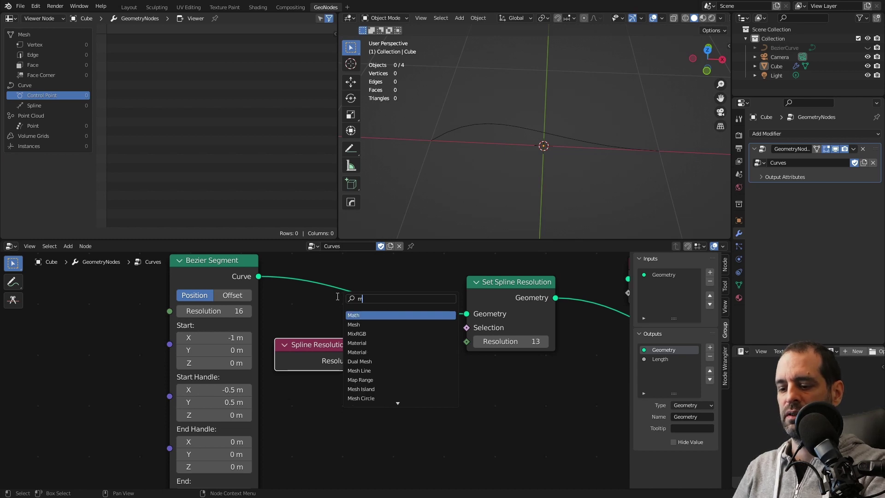
{"action": "type", "text": "ath"}
{"action": "key", "text": "Return"}
{"action": "left_click", "coordinate": [396, 406]}
{"action": "left_click", "coordinate": [395, 409]}
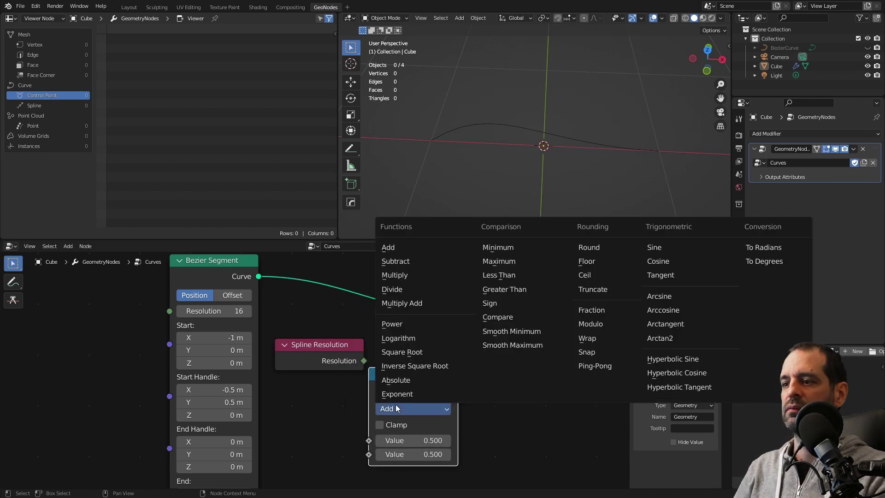
{"action": "left_click", "coordinate": [392, 289]}
{"action": "left_click", "coordinate": [413, 454]}
{"action": "type", "text": "2"}
{"action": "key", "text": "Return"}
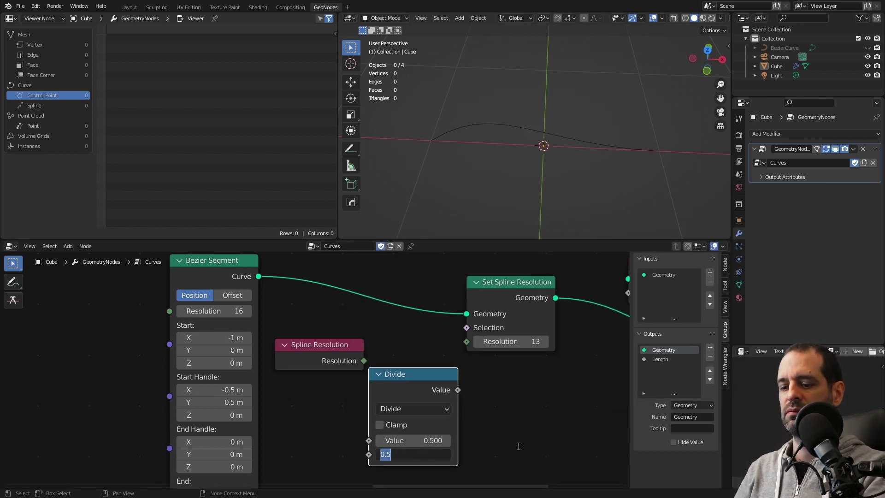
- Route Spline Resolution through Divide into Set Spline Resolution and set Bezier resolution to 9
{"action": "left_click_drag", "start_coordinate": [364, 361], "coordinate": [386, 415]}
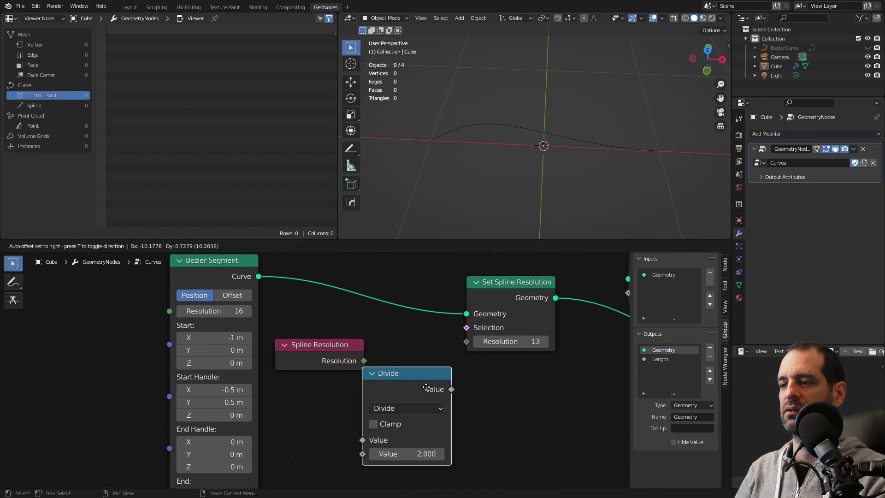
{"action": "left_click_drag", "start_coordinate": [451, 390], "coordinate": [466, 342]}
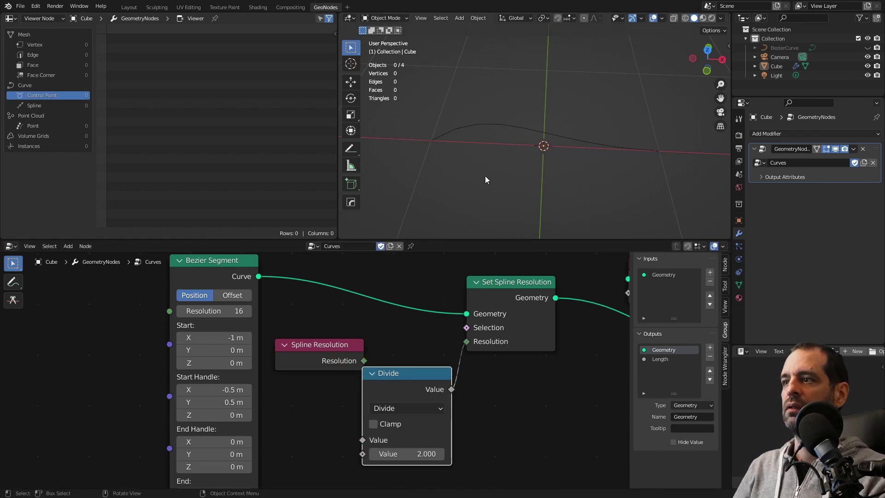
{"action": "mouse_move", "coordinate": [485, 176]}
{"action": "middle_mouse_down"}
{"action": "mouse_move", "coordinate": [507, 196]}
{"action": "mouse_move", "coordinate": [502, 182]}
{"action": "middle_mouse_up"}
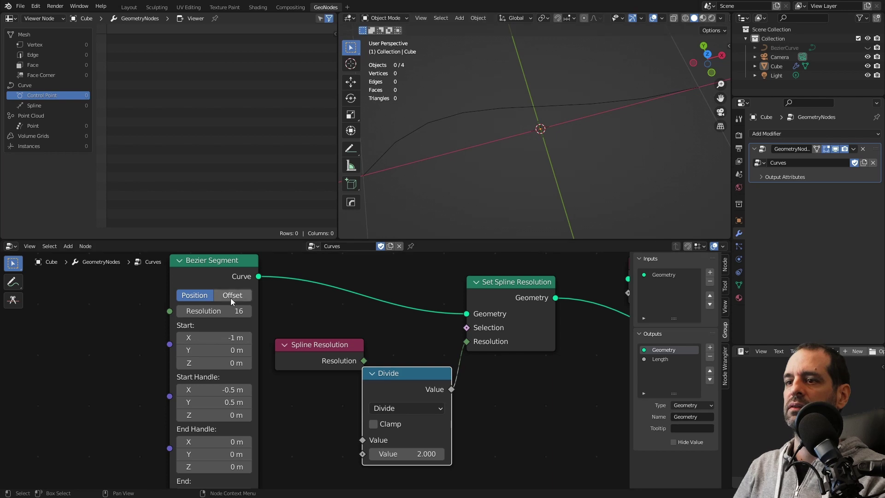
{"action": "left_click_drag", "start_coordinate": [224, 311], "coordinate": [205, 311]}
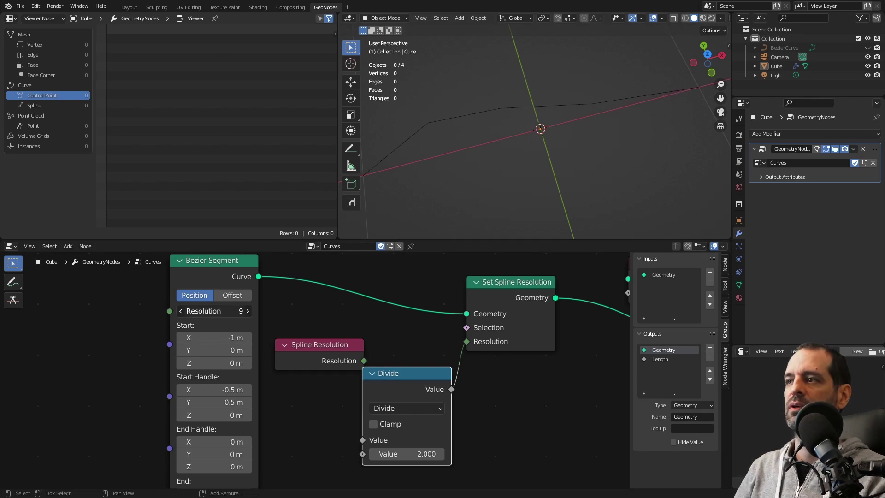
{"action": "mouse_move", "coordinate": [341, 348]}
{"action": "left_mouse_down"}
{"action": "mouse_move", "coordinate": [322, 374]}
{"action": "mouse_move", "coordinate": [362, 440]}
{"action": "left_mouse_up"}
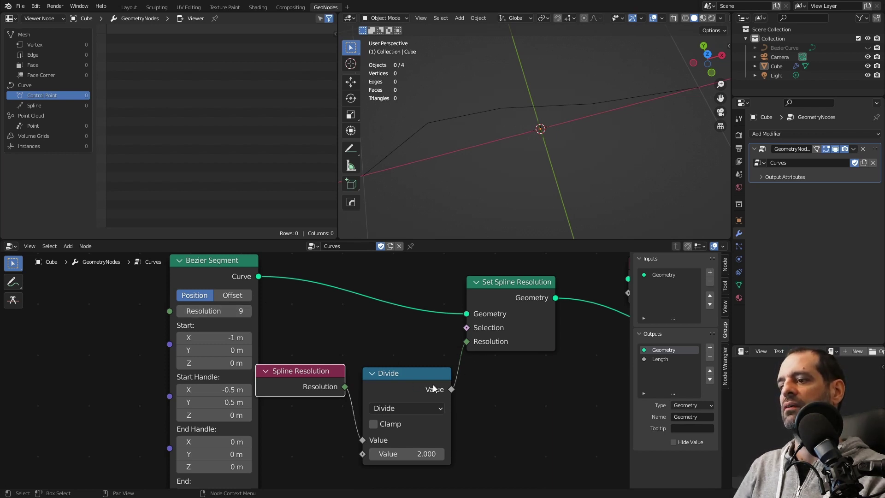
{"action": "scroll", "coordinate": [433, 389], "scroll_direction": "down", "scroll_amount": 2}
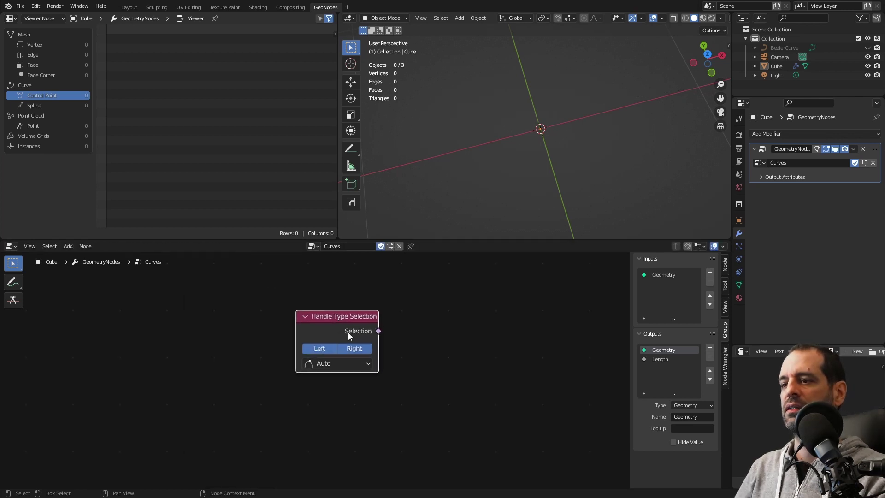
- Widen Handle Type Selection, check only Left handles, and set the handle type to Free
{"action": "mouse_move", "coordinate": [340, 329]}
{"action": "left_mouse_down"}
{"action": "mouse_move", "coordinate": [346, 342]}
{"action": "mouse_move", "coordinate": [323, 333]}
{"action": "left_mouse_up"}
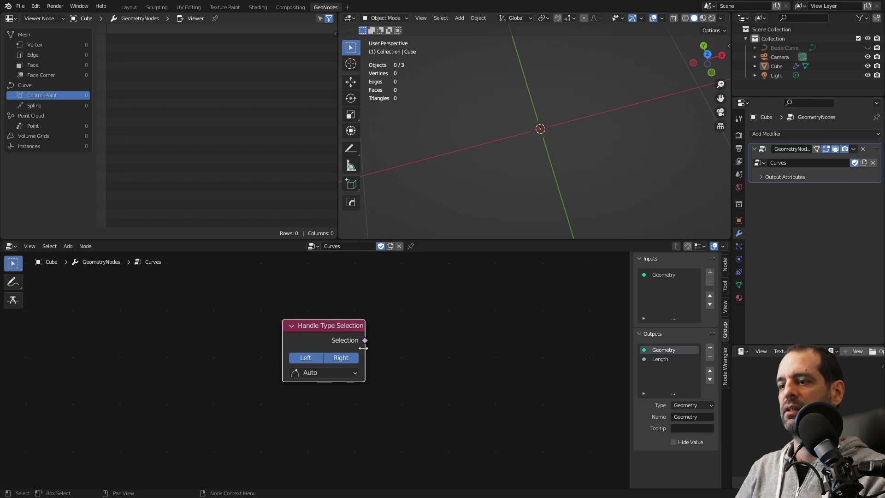
{"action": "left_click_drag", "start_coordinate": [365, 348], "coordinate": [378, 348]}
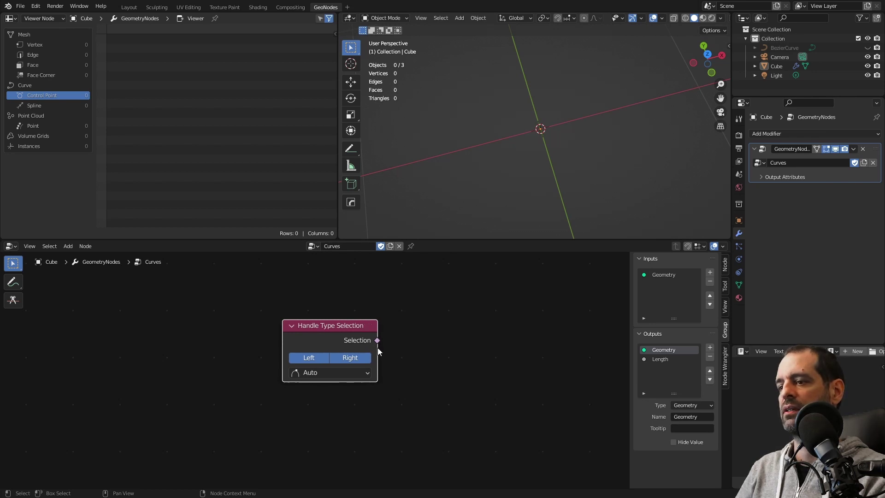
{"action": "left_click", "coordinate": [330, 359]}
{"action": "left_click", "coordinate": [312, 358]}
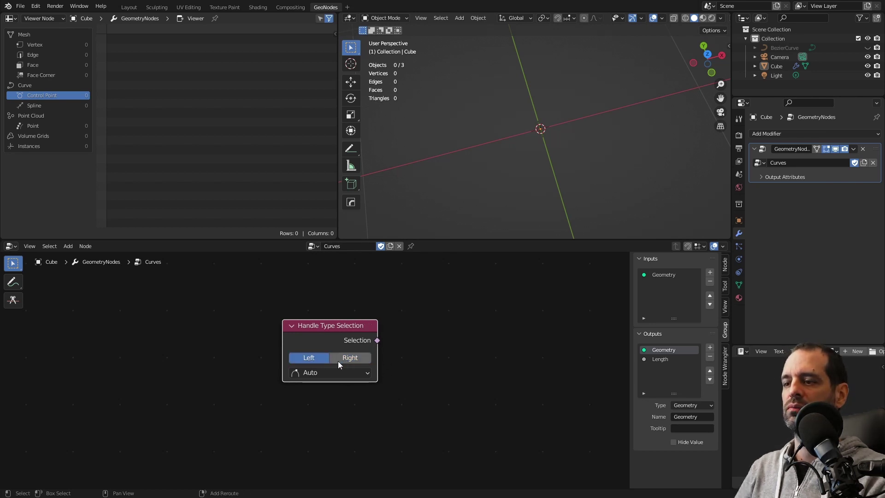
{"action": "left_click", "coordinate": [331, 372]}
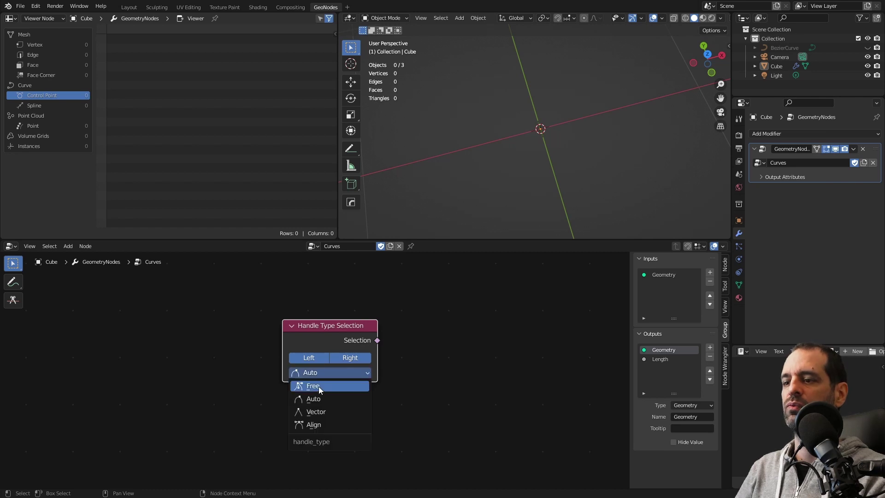
{"action": "left_click", "coordinate": [325, 390]}
- Try and cancel links from the Selection output, then reposition the Handle Type and Endpoint Selection nodes
{"action": "left_click_drag", "start_coordinate": [378, 340], "coordinate": [433, 312]}
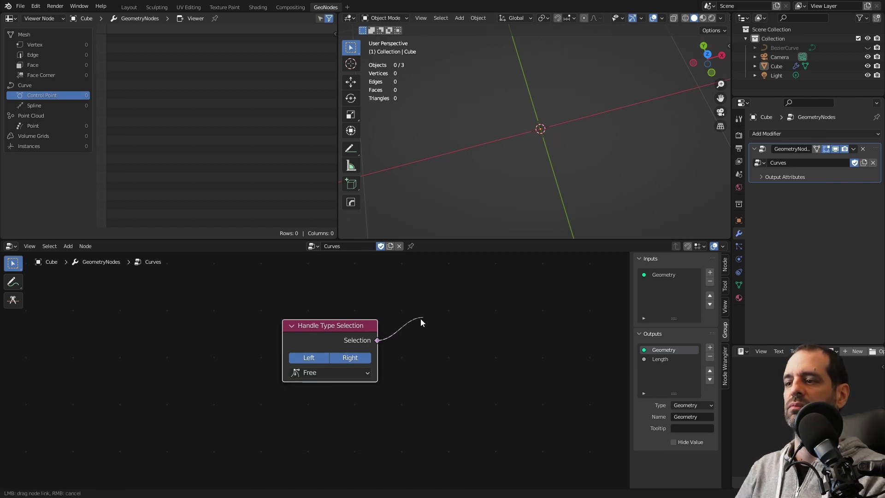
{"action": "right_click", "coordinate": [444, 325]}
{"action": "scroll", "coordinate": [360, 345], "scroll_direction": "down", "scroll_amount": 1}
{"action": "scroll", "coordinate": [360, 349], "scroll_direction": "down", "scroll_amount": 2}
{"action": "left_click_drag", "start_coordinate": [329, 356], "coordinate": [309, 358]}
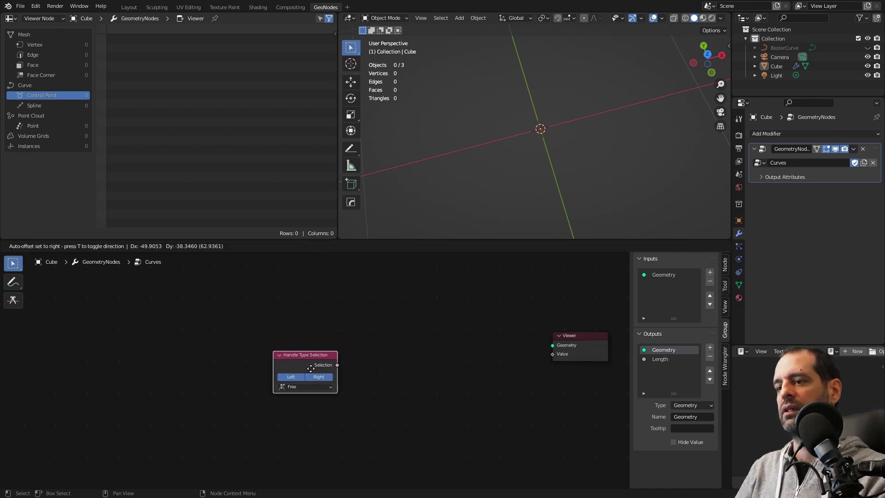
{"action": "scroll", "coordinate": [292, 362], "scroll_direction": "up", "scroll_amount": 1}
{"action": "scroll", "coordinate": [318, 396], "scroll_direction": "up", "scroll_amount": 2}
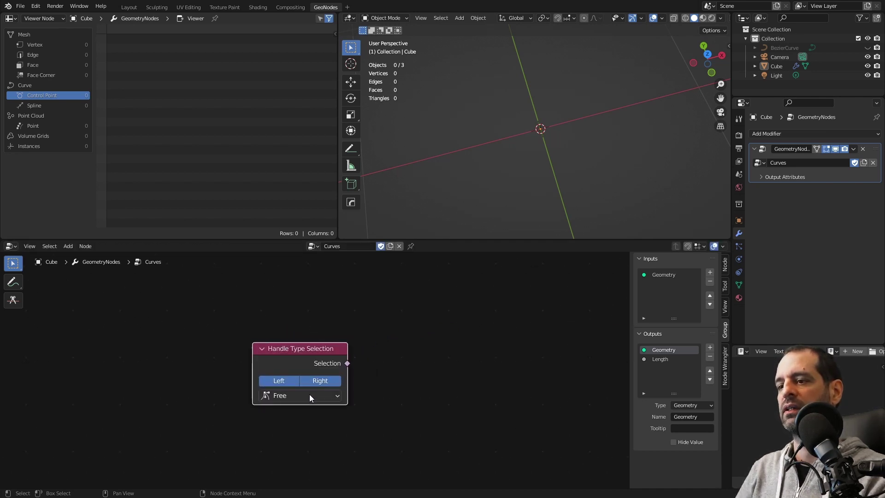
{"action": "mouse_move", "coordinate": [350, 363]}
{"action": "left_mouse_down"}
{"action": "mouse_move", "coordinate": [380, 305]}
{"action": "mouse_move", "coordinate": [442, 336]}
{"action": "left_mouse_up"}
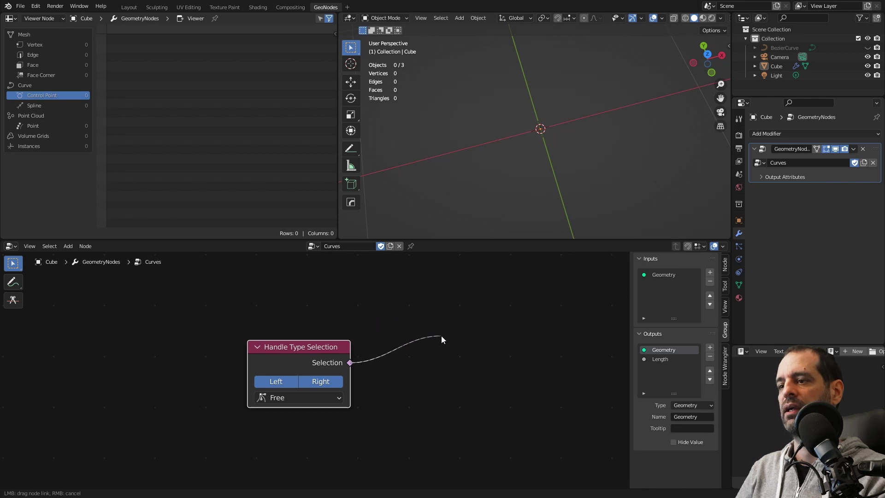
{"action": "right_click", "coordinate": [441, 335]}
{"action": "scroll", "coordinate": [402, 328], "scroll_direction": "down", "scroll_amount": 2}
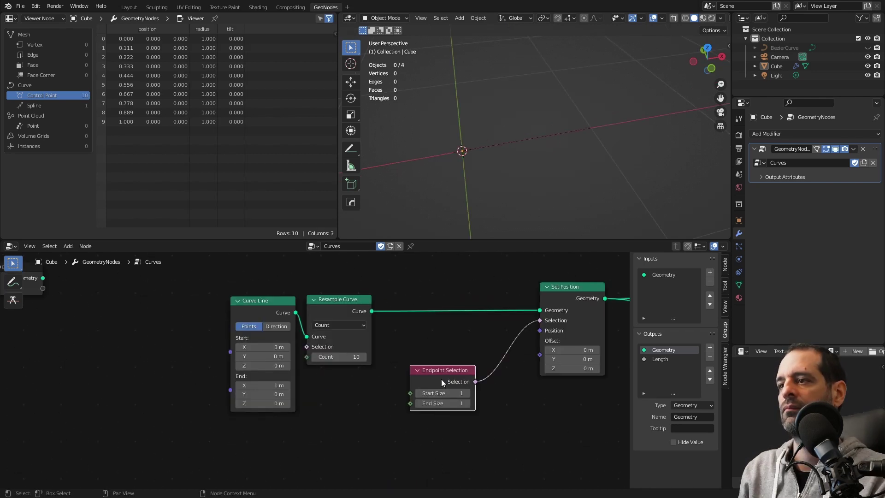
{"action": "left_click_drag", "start_coordinate": [442, 380], "coordinate": [437, 377]}
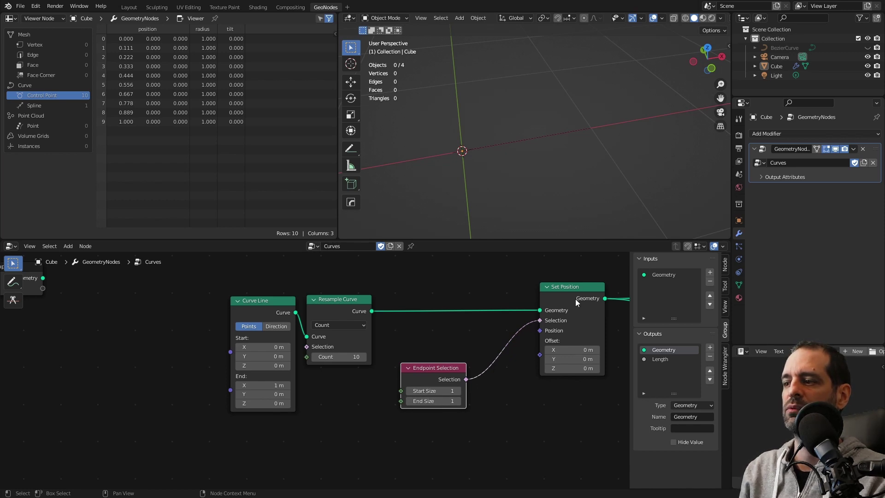
- Set Set Position's Offset Z to 0.28 m and Endpoint Selection Start and End Size to 2
{"action": "left_click_drag", "start_coordinate": [575, 299], "coordinate": [572, 298]}
{"action": "middle_click_drag", "start_coordinate": [544, 125], "coordinate": [564, 129]}
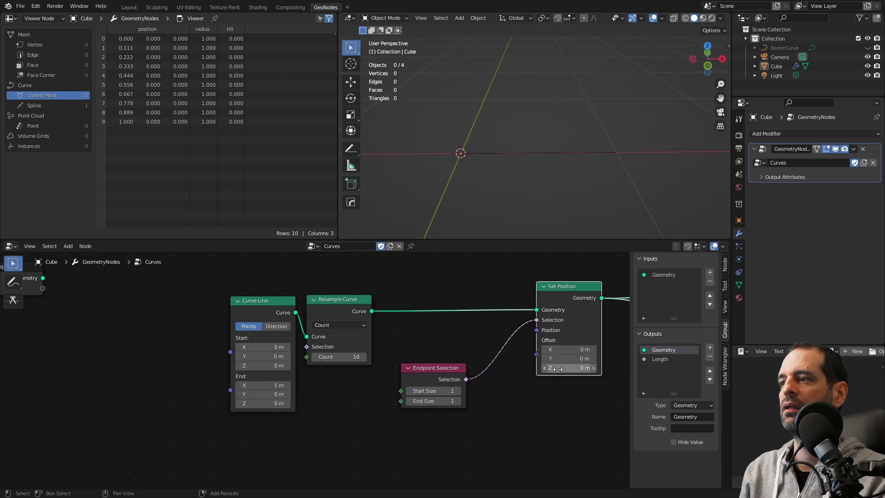
{"action": "left_click_drag", "start_coordinate": [567, 368], "coordinate": [574, 367]}
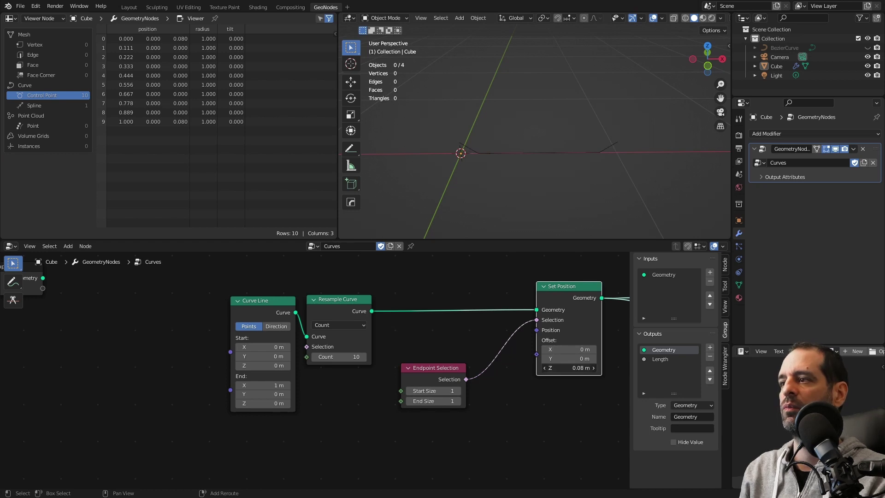
{"action": "left_click", "coordinate": [458, 391]}
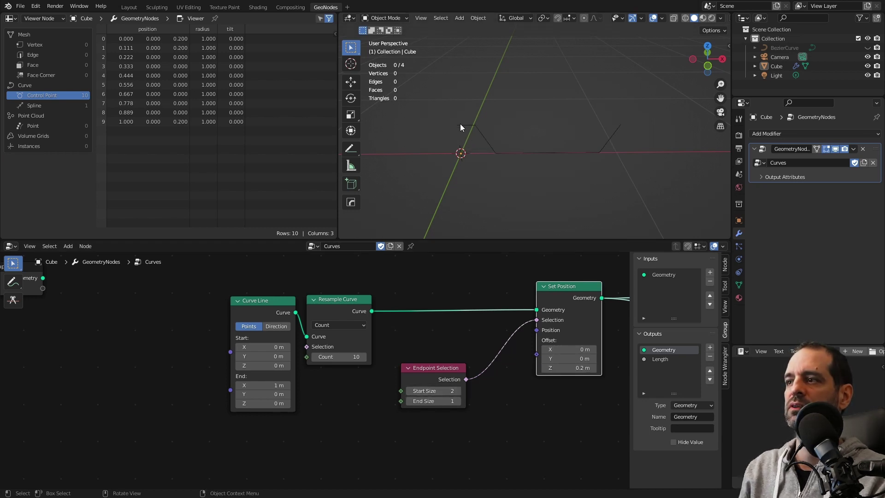
{"action": "left_click", "coordinate": [459, 401]}
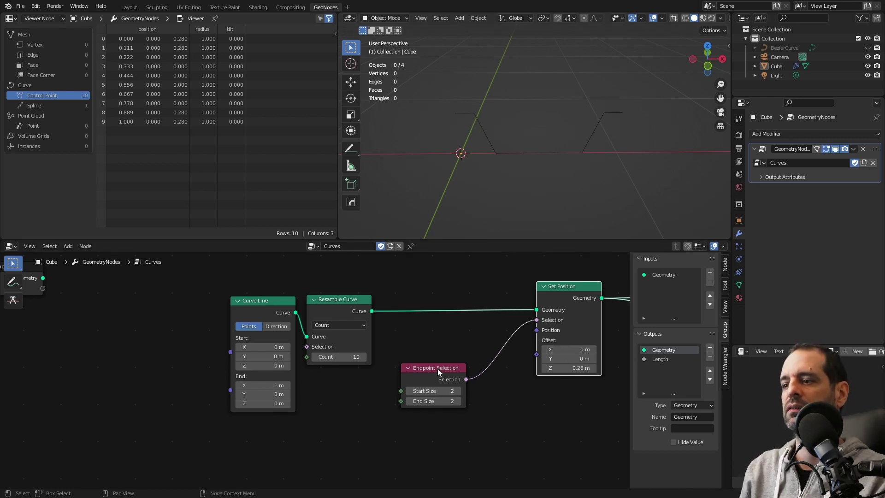
{"action": "scroll", "coordinate": [438, 369], "scroll_direction": "down", "scroll_amount": 2}
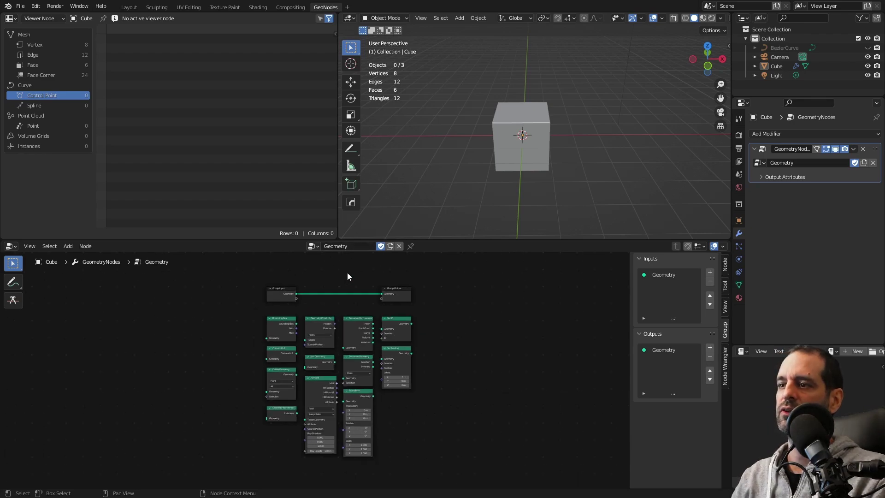
- Add a Bounding Box node from the Geometry category and move Group Input further left
{"action": "scroll", "coordinate": [350, 274], "scroll_direction": "down", "scroll_amount": 1}
{"action": "key", "text": "shift+a"}
{"action": "mouse_move", "coordinate": [451, 347]}
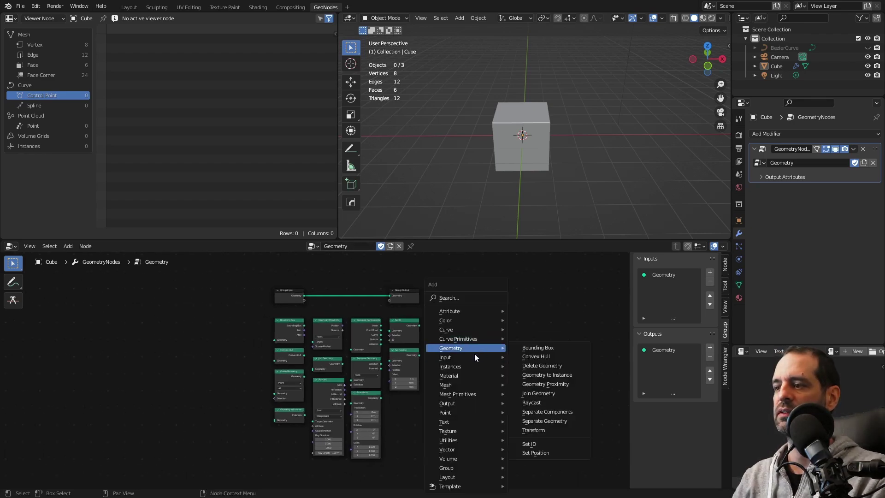
{"action": "left_click", "coordinate": [538, 348]}
{"action": "left_click", "coordinate": [324, 352]}
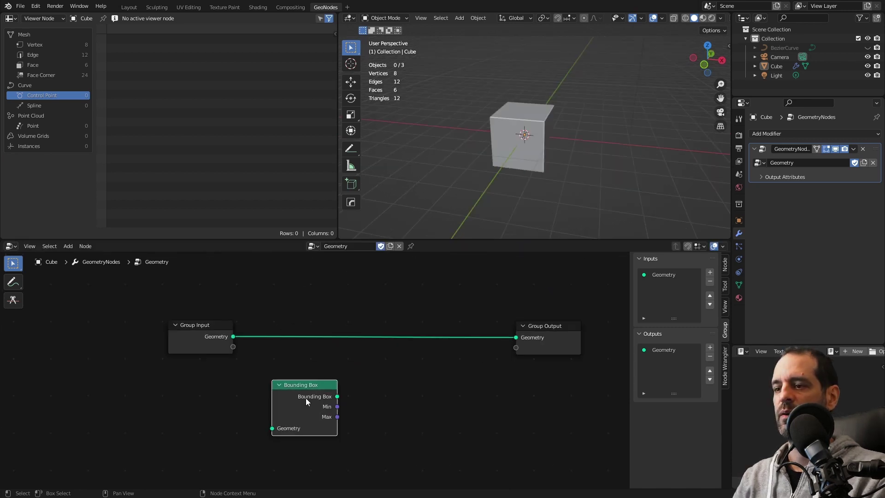
{"action": "left_click_drag", "start_coordinate": [306, 397], "coordinate": [310, 394]}
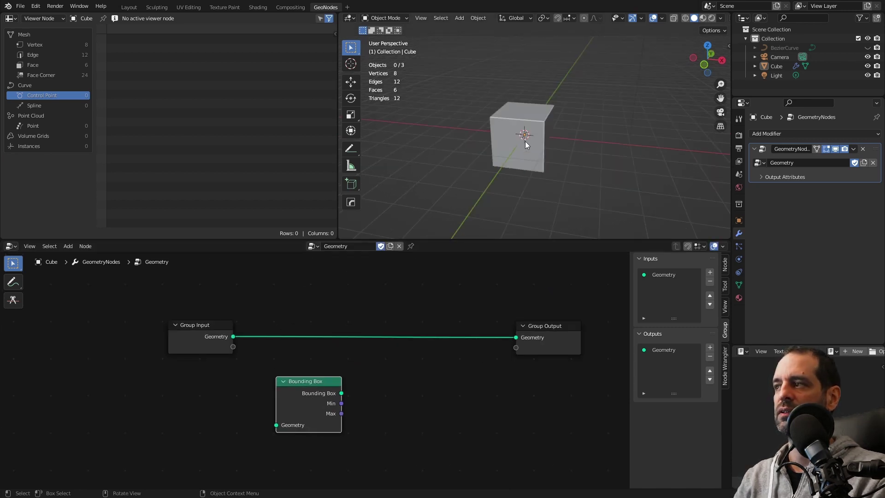
{"action": "middle_click_drag", "start_coordinate": [370, 361], "coordinate": [412, 335]}
{"action": "left_click_drag", "start_coordinate": [240, 300], "coordinate": [159, 294]}
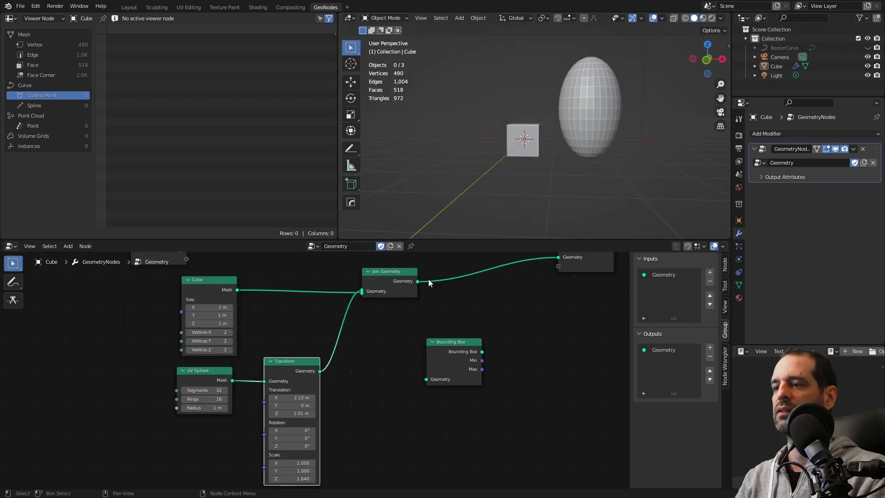
- Route the joined geometry through Bounding Box to the Group Output and view the box
{"action": "mouse_move", "coordinate": [417, 281]}
{"action": "left_mouse_down"}
{"action": "mouse_move", "coordinate": [428, 378]}
{"action": "mouse_move", "coordinate": [454, 321]}
{"action": "left_mouse_up"}
{"action": "middle_click_drag", "start_coordinate": [540, 314], "coordinate": [416, 347]}
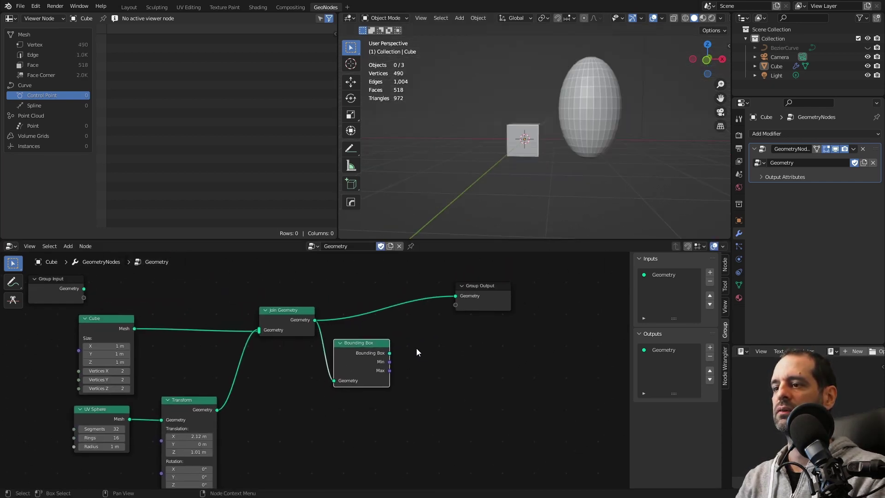
{"action": "left_click_drag", "start_coordinate": [390, 353], "coordinate": [457, 298]}
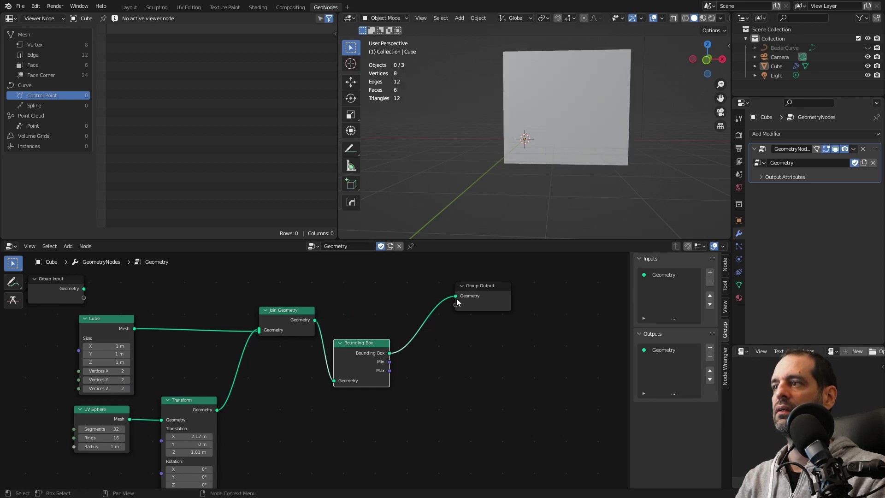
{"action": "mouse_move", "coordinate": [469, 126]}
{"action": "middle_mouse_down"}
{"action": "mouse_move", "coordinate": [627, 138]}
{"action": "mouse_move", "coordinate": [514, 128]}
{"action": "mouse_move", "coordinate": [484, 149]}
{"action": "mouse_move", "coordinate": [498, 166]}
{"action": "mouse_move", "coordinate": [542, 165]}
{"action": "mouse_move", "coordinate": [516, 159]}
{"action": "middle_mouse_up"}
{"action": "middle_click_drag", "start_coordinate": [577, 145], "coordinate": [569, 105]}
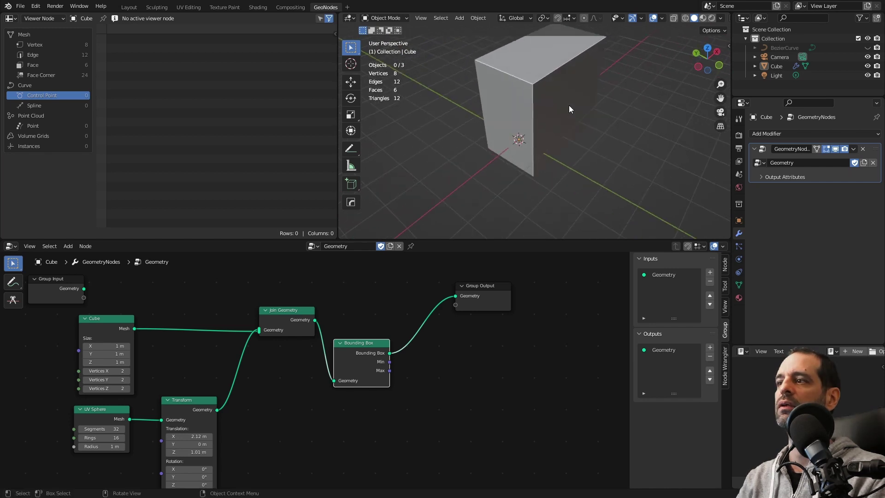
{"action": "middle_click_drag", "start_coordinate": [566, 65], "coordinate": [551, 99]}
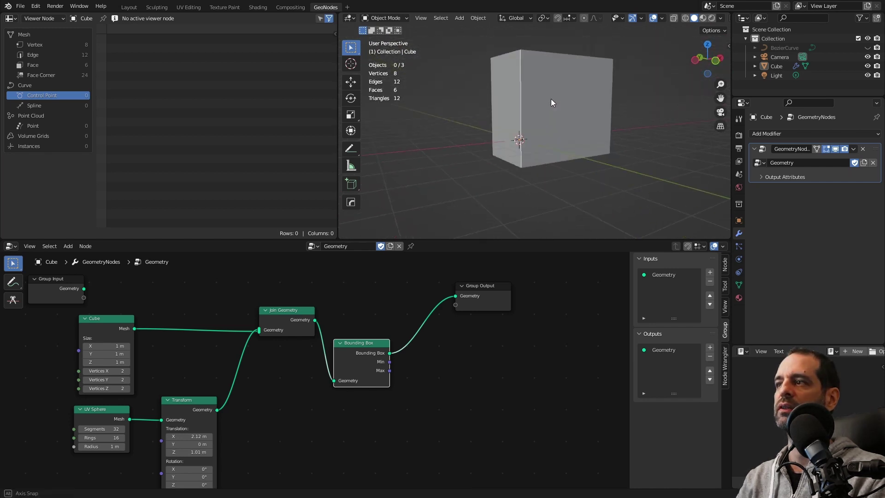
{"action": "scroll", "coordinate": [336, 359], "scroll_direction": "up", "scroll_amount": 2}
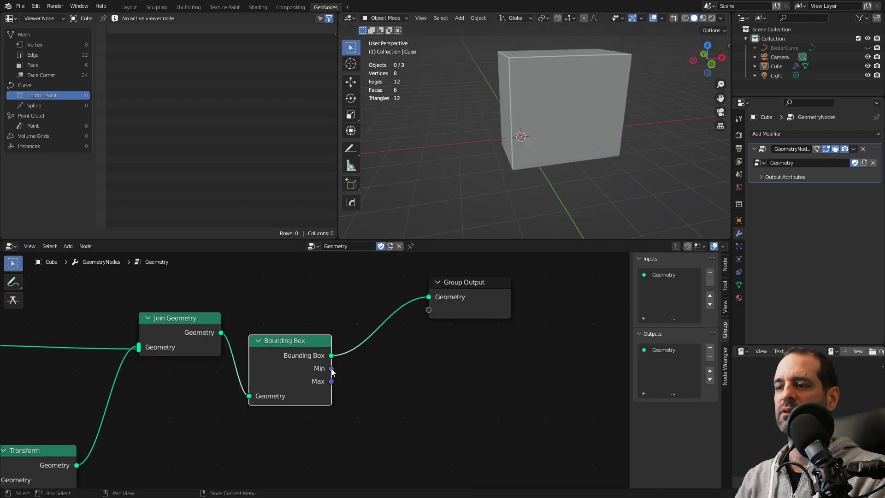
{"action": "mouse_move", "coordinate": [332, 369]}
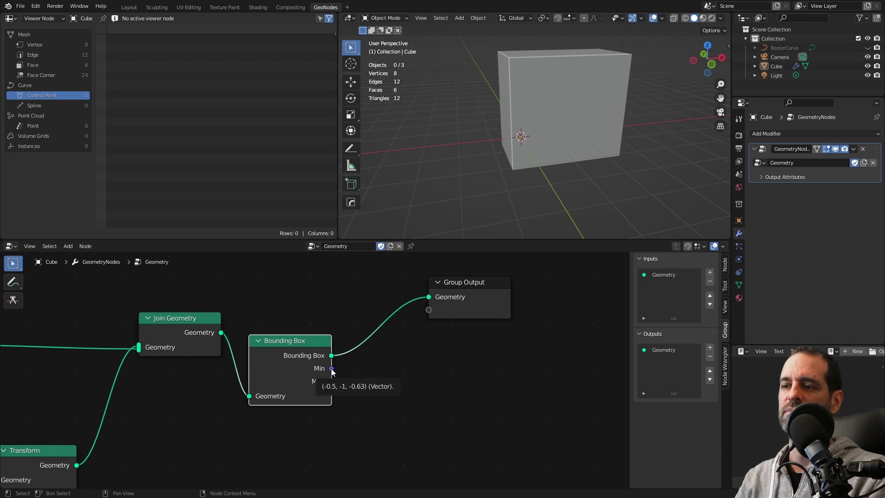
{"action": "mouse_move", "coordinate": [389, 362]}
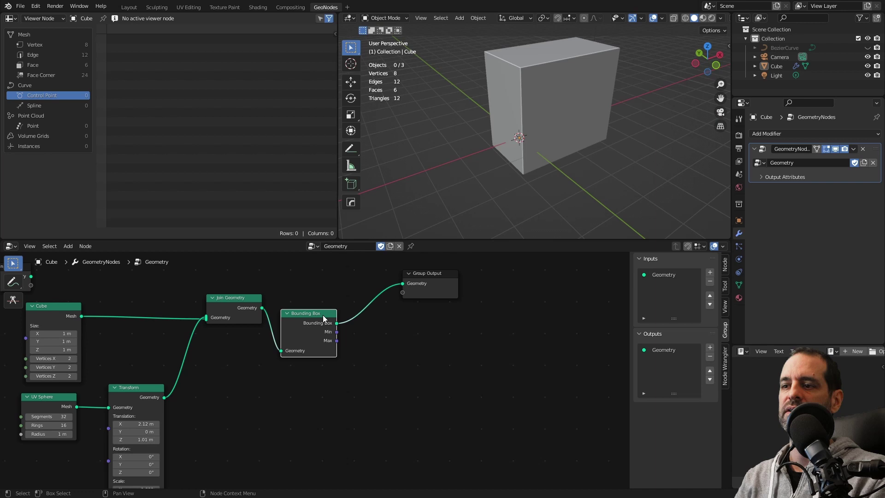
- Inspect the Bounding Box Min output and pan to show the source nodes
{"action": "left_click_drag", "start_coordinate": [312, 317], "coordinate": [326, 323]}
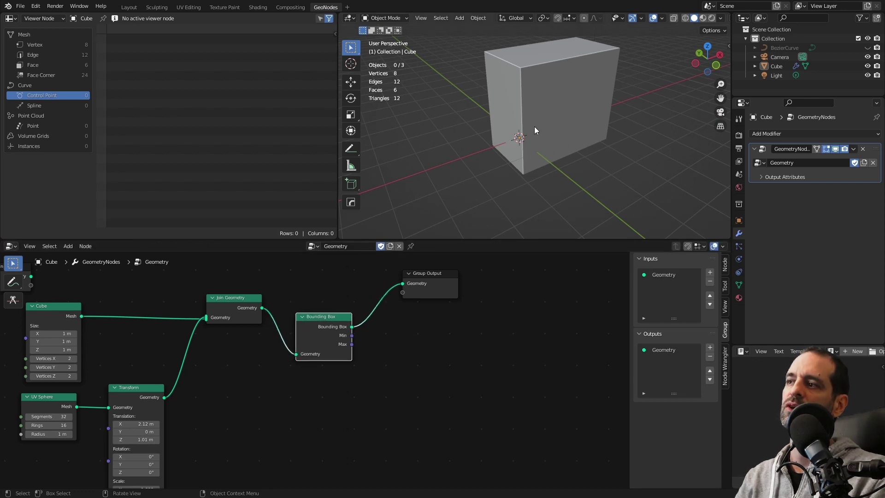
{"action": "scroll", "coordinate": [340, 354], "scroll_direction": "up", "scroll_amount": 2}
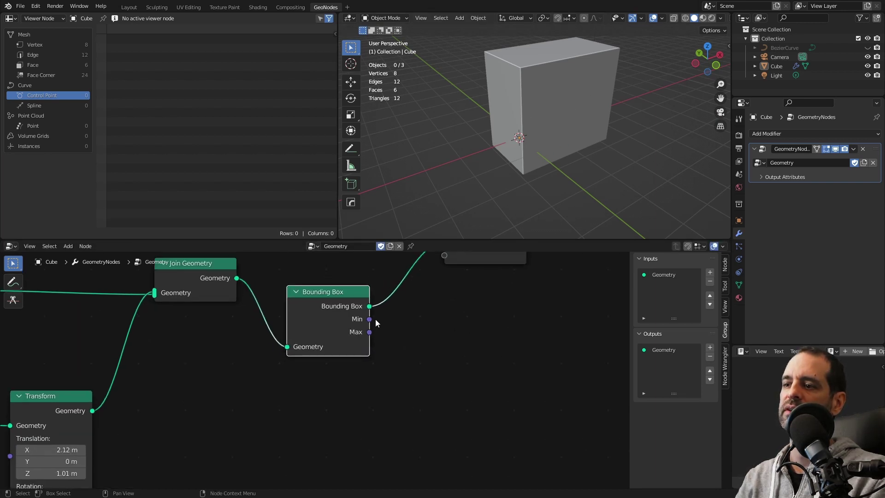
{"action": "left_click_drag", "start_coordinate": [369, 319], "coordinate": [403, 317]}
{"action": "middle_click_drag", "start_coordinate": [505, 98], "coordinate": [529, 126]}
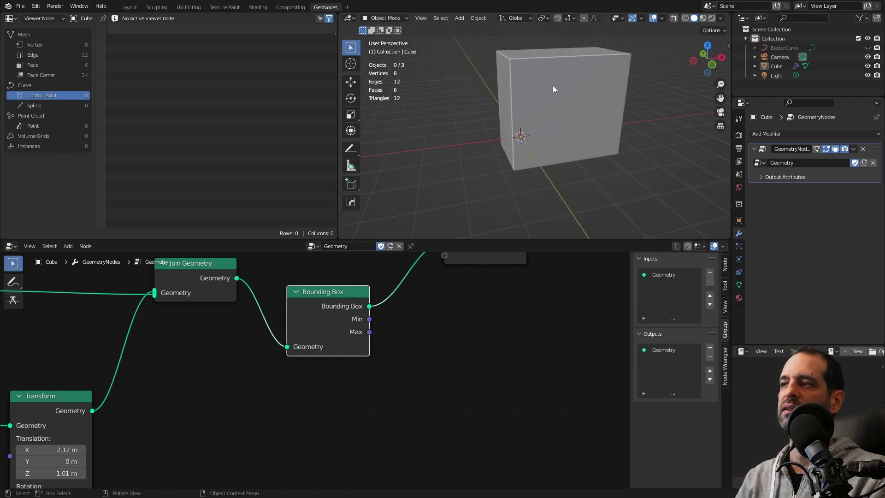
{"action": "scroll", "coordinate": [391, 324], "scroll_direction": "down", "scroll_amount": 2}
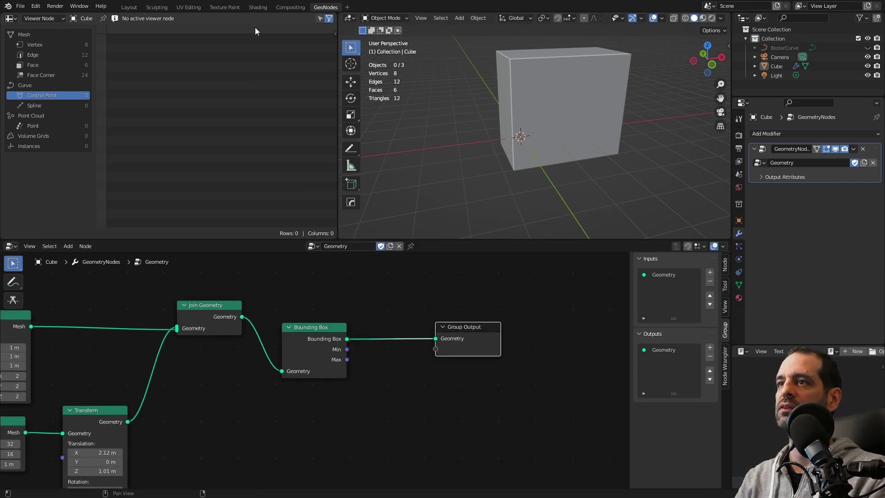
{"action": "left_click", "coordinate": [331, 326]}
{"action": "middle_click_drag", "start_coordinate": [331, 326], "coordinate": [387, 351]}
{"action": "scroll", "coordinate": [392, 350], "scroll_direction": "down", "scroll_amount": 1}
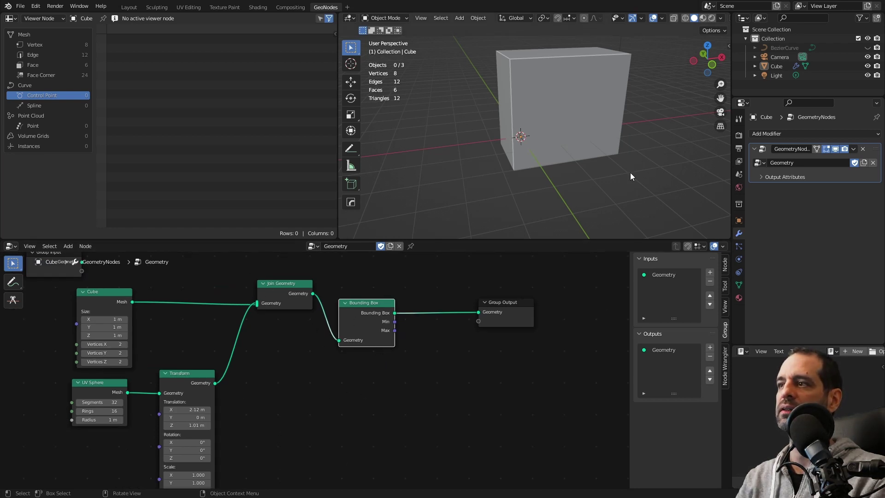
- Place a new, unconnected Convex Hull node in the node tree
{"action": "mouse_move", "coordinate": [518, 151]}
{"action": "middle_mouse_down"}
{"action": "mouse_move", "coordinate": [539, 111]}
{"action": "mouse_move", "coordinate": [526, 115]}
{"action": "mouse_move", "coordinate": [555, 120]}
{"action": "middle_mouse_up"}
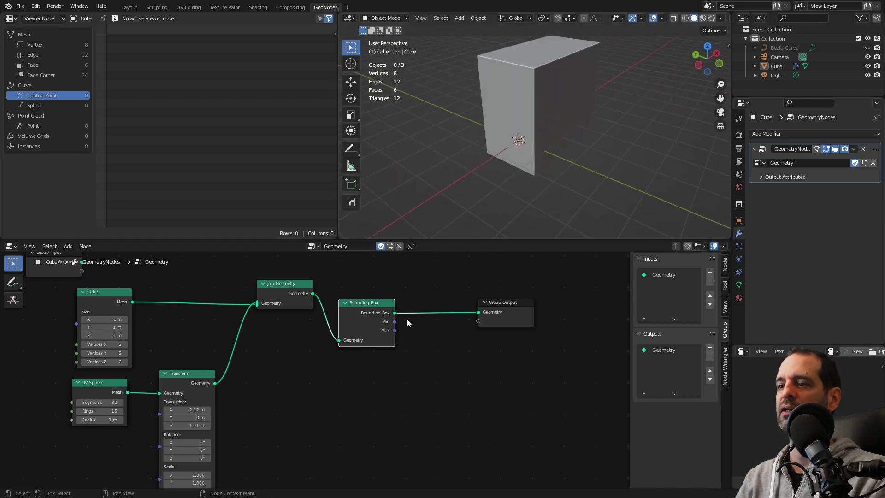
{"action": "scroll", "coordinate": [363, 295], "scroll_direction": "up", "scroll_amount": 1}
{"action": "scroll", "coordinate": [365, 330], "scroll_direction": "down", "scroll_amount": 2}
{"action": "middle_click_drag", "start_coordinate": [354, 347], "coordinate": [417, 345]}
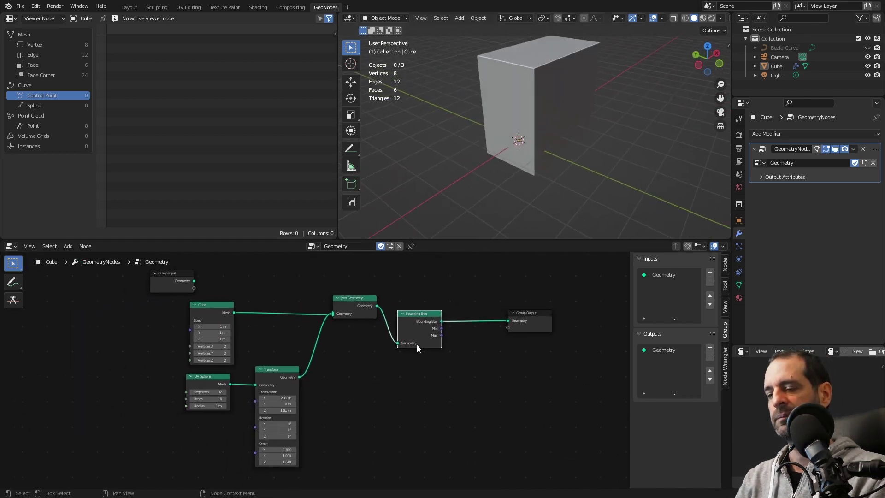
{"action": "left_click", "coordinate": [450, 370]}
{"action": "scroll", "coordinate": [436, 364], "scroll_direction": "up", "scroll_amount": 1}
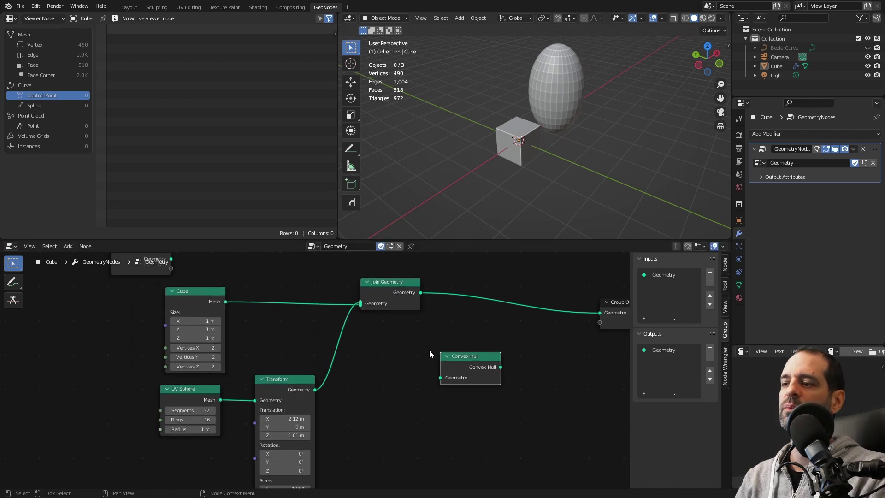
- Reposition the Convex Hull and Join Geometry nodes and view the cube and egg
{"action": "left_click_drag", "start_coordinate": [429, 350], "coordinate": [436, 334]}
{"action": "left_click", "coordinate": [396, 291]}
{"action": "left_click_drag", "start_coordinate": [396, 291], "coordinate": [378, 290]}
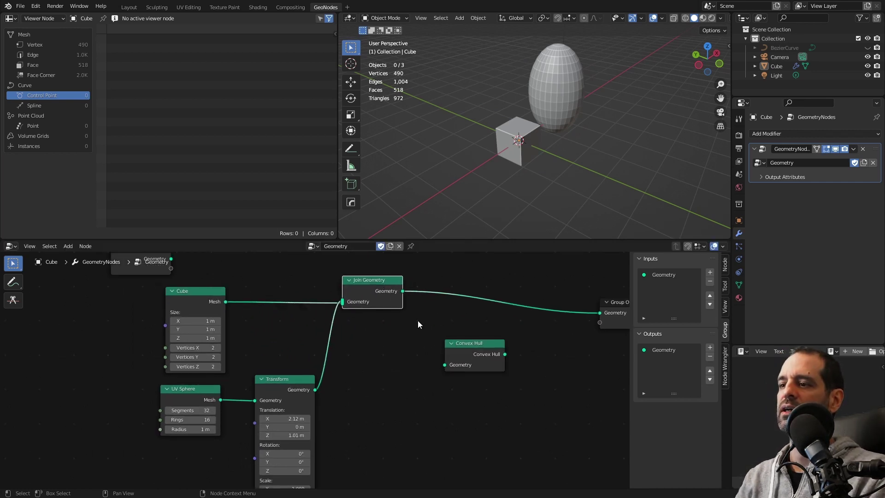
{"action": "middle_click_drag", "start_coordinate": [418, 320], "coordinate": [405, 346]}
{"action": "left_click_drag", "start_coordinate": [466, 375], "coordinate": [462, 359]}
{"action": "left_click", "coordinate": [462, 355]}
{"action": "mouse_move", "coordinate": [508, 115]}
{"action": "middle_mouse_down"}
{"action": "mouse_move", "coordinate": [532, 131]}
{"action": "mouse_move", "coordinate": [596, 92]}
{"action": "mouse_move", "coordinate": [555, 123]}
{"action": "mouse_move", "coordinate": [572, 117]}
{"action": "mouse_move", "coordinate": [502, 79]}
{"action": "middle_mouse_up"}
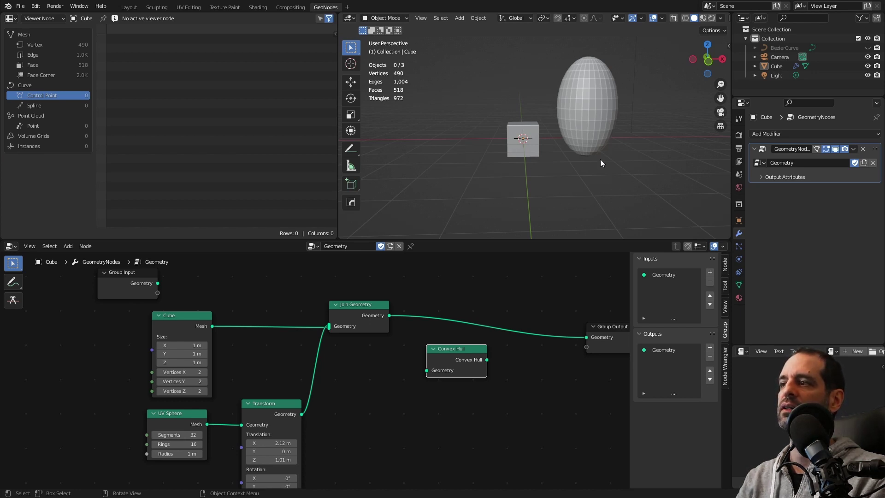
{"action": "mouse_move", "coordinate": [600, 159]}
{"action": "middle_mouse_down"}
{"action": "mouse_move", "coordinate": [626, 161]}
{"action": "mouse_move", "coordinate": [571, 93]}
{"action": "middle_mouse_up"}
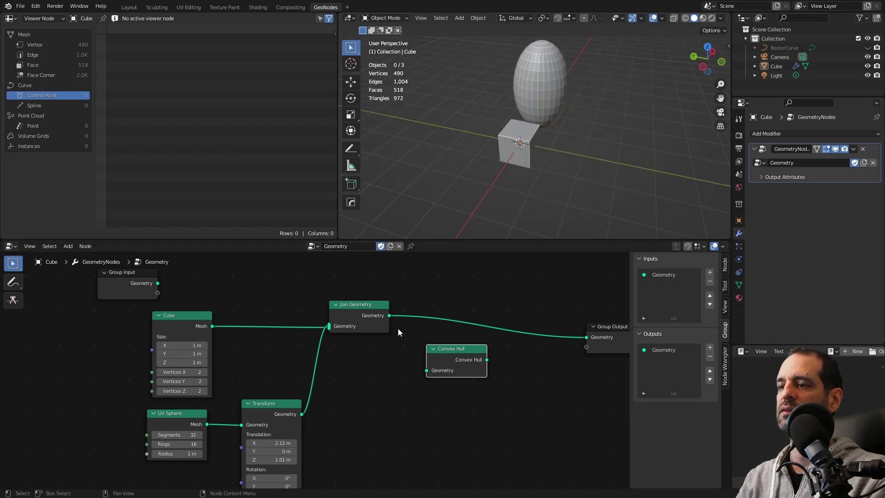
- Link Join Geometry into Convex Hull and its output to Group Output, then orbit the hull
{"action": "left_click_drag", "start_coordinate": [390, 320], "coordinate": [427, 371]}
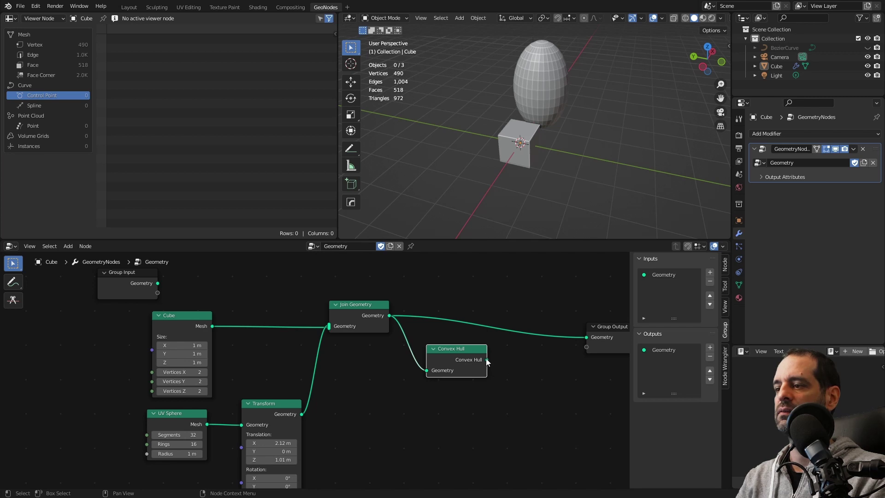
{"action": "left_click_drag", "start_coordinate": [487, 360], "coordinate": [586, 337]}
{"action": "mouse_move", "coordinate": [609, 139]}
{"action": "middle_mouse_down"}
{"action": "mouse_move", "coordinate": [516, 113]}
{"action": "mouse_move", "coordinate": [591, 124]}
{"action": "mouse_move", "coordinate": [582, 100]}
{"action": "middle_mouse_up"}
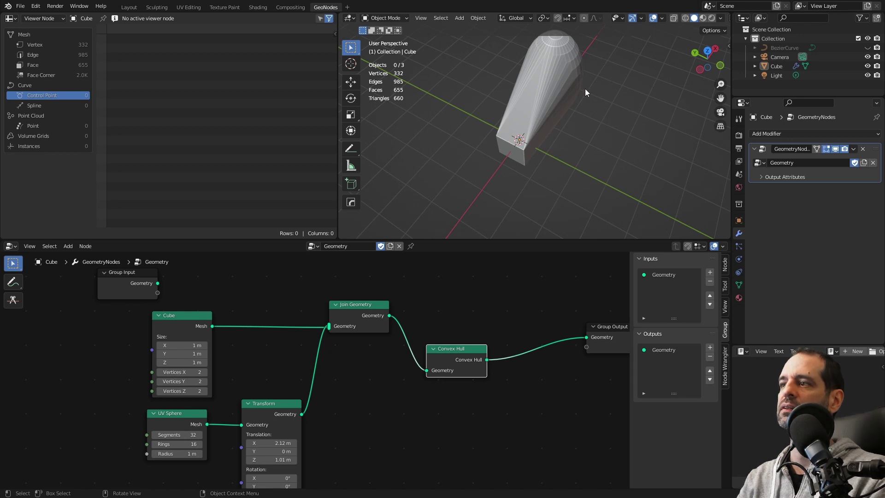
{"action": "mouse_move", "coordinate": [585, 89]}
{"action": "middle_mouse_down"}
{"action": "mouse_move", "coordinate": [523, 129]}
{"action": "mouse_move", "coordinate": [582, 127]}
{"action": "mouse_move", "coordinate": [576, 119]}
{"action": "mouse_move", "coordinate": [555, 157]}
{"action": "mouse_move", "coordinate": [567, 132]}
{"action": "mouse_move", "coordinate": [461, 169]}
{"action": "mouse_move", "coordinate": [401, 159]}
{"action": "mouse_move", "coordinate": [572, 136]}
{"action": "mouse_move", "coordinate": [544, 162]}
{"action": "mouse_move", "coordinate": [516, 162]}
{"action": "mouse_move", "coordinate": [541, 149]}
{"action": "mouse_move", "coordinate": [538, 109]}
{"action": "middle_mouse_up"}
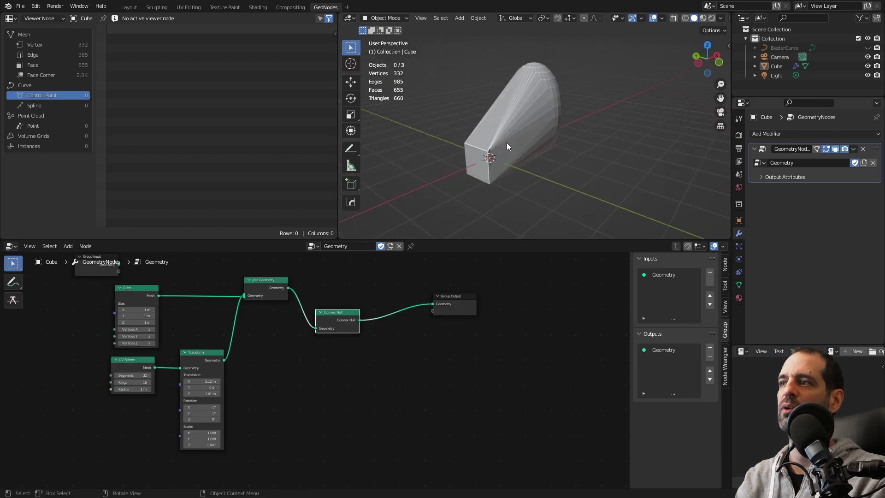
{"action": "mouse_move", "coordinate": [507, 142]}
{"action": "middle_mouse_down"}
{"action": "mouse_move", "coordinate": [533, 154]}
{"action": "mouse_move", "coordinate": [542, 133]}
{"action": "middle_mouse_up"}
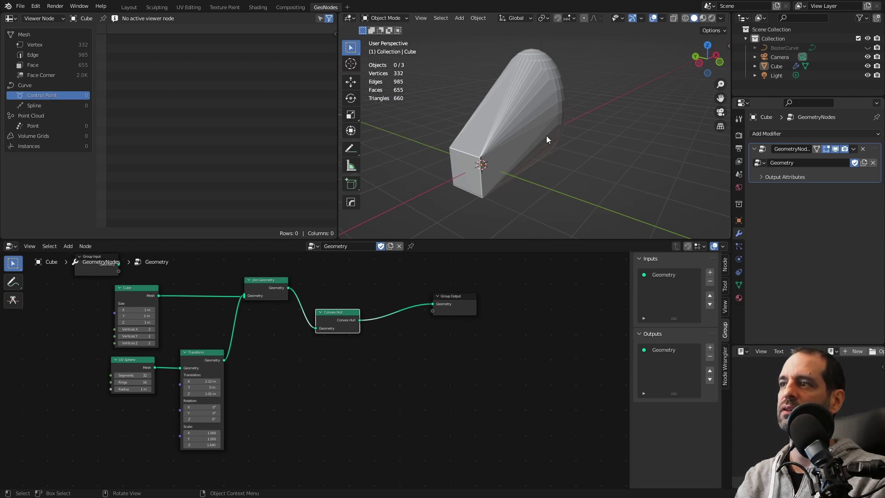
{"action": "mouse_move", "coordinate": [546, 134]}
{"action": "middle_mouse_down"}
{"action": "mouse_move", "coordinate": [487, 163]}
{"action": "mouse_move", "coordinate": [436, 138]}
{"action": "mouse_move", "coordinate": [479, 103]}
{"action": "middle_mouse_up"}
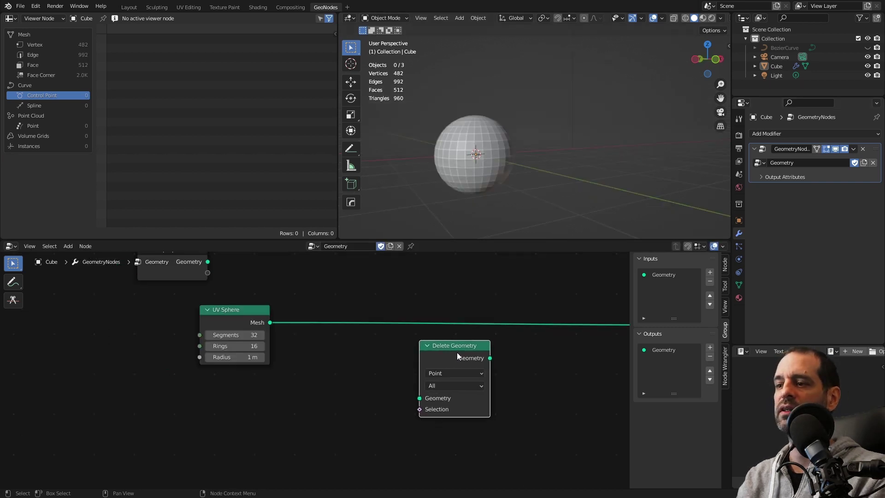
- Route the UV Sphere mesh through Delete Geometry to Group Output, checking its domain and mode choices
{"action": "middle_click_drag", "start_coordinate": [455, 362], "coordinate": [407, 356]}
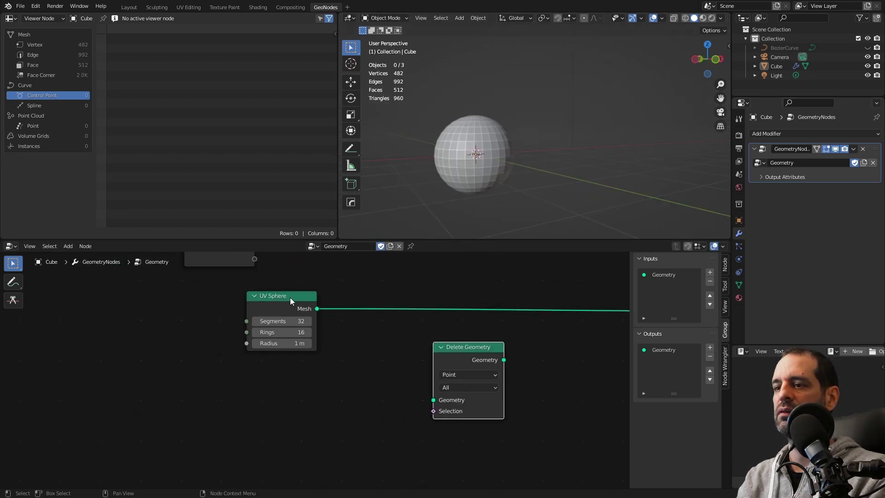
{"action": "left_click_drag", "start_coordinate": [290, 297], "coordinate": [314, 303]}
{"action": "scroll", "coordinate": [442, 364], "scroll_direction": "up", "scroll_amount": 2}
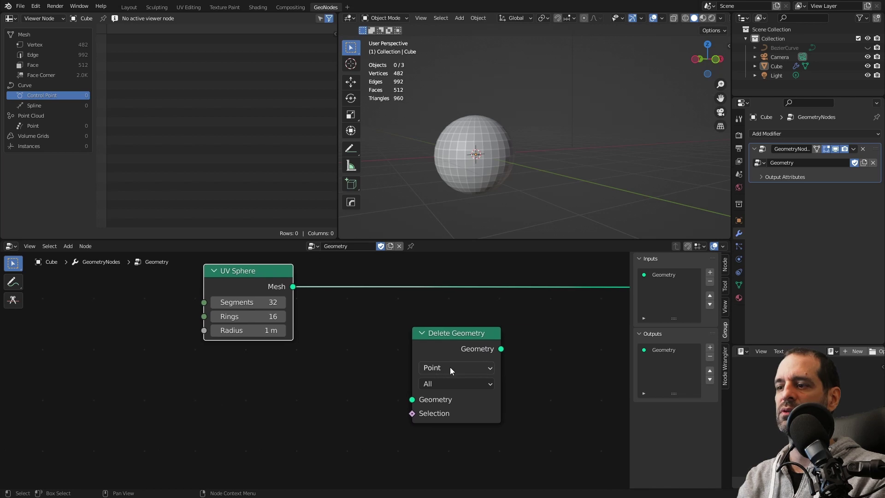
{"action": "left_click", "coordinate": [450, 367]}
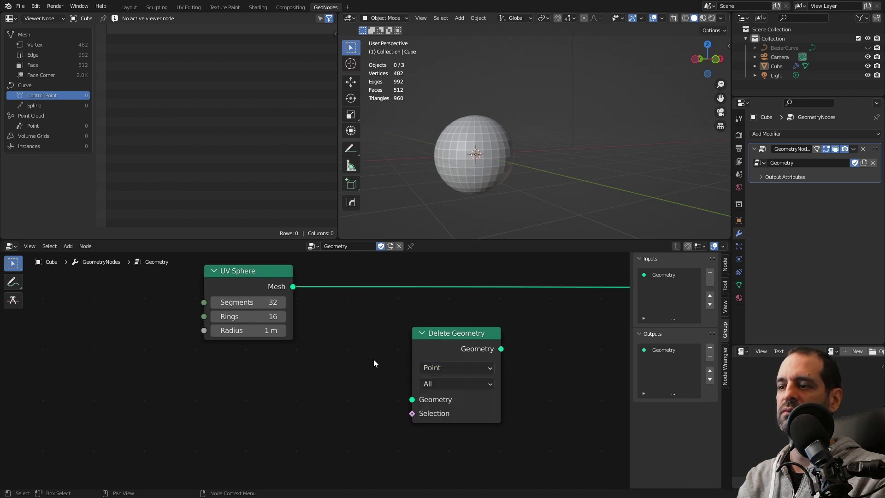
{"action": "left_click_drag", "start_coordinate": [416, 415], "coordinate": [364, 396]}
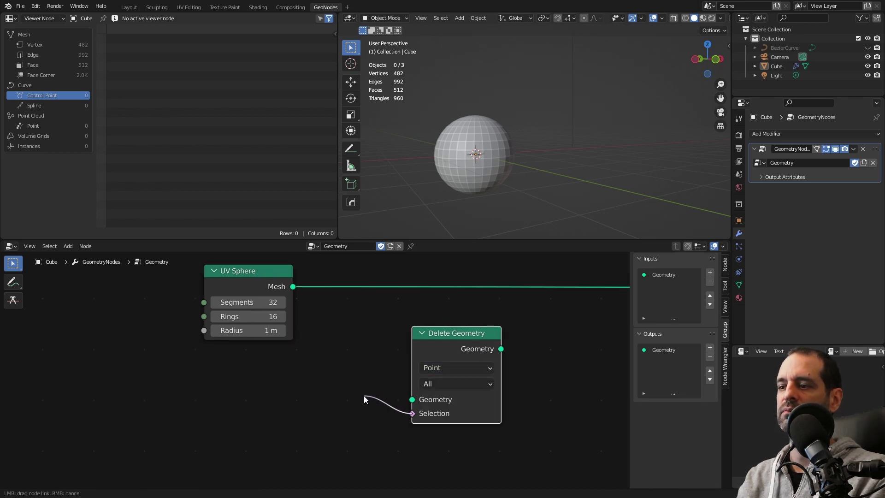
{"action": "left_click", "coordinate": [433, 383]}
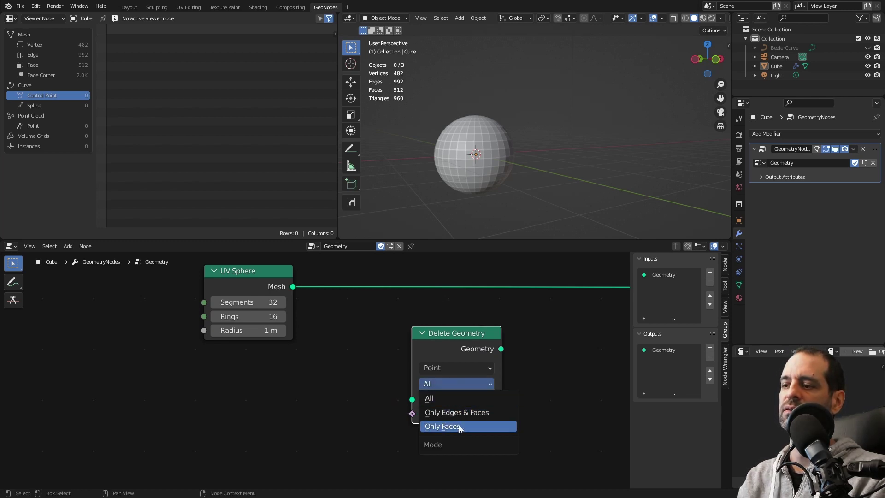
{"action": "scroll", "coordinate": [336, 379], "scroll_direction": "down", "scroll_amount": 3}
{"action": "left_click_drag", "start_coordinate": [276, 332], "coordinate": [331, 377]}
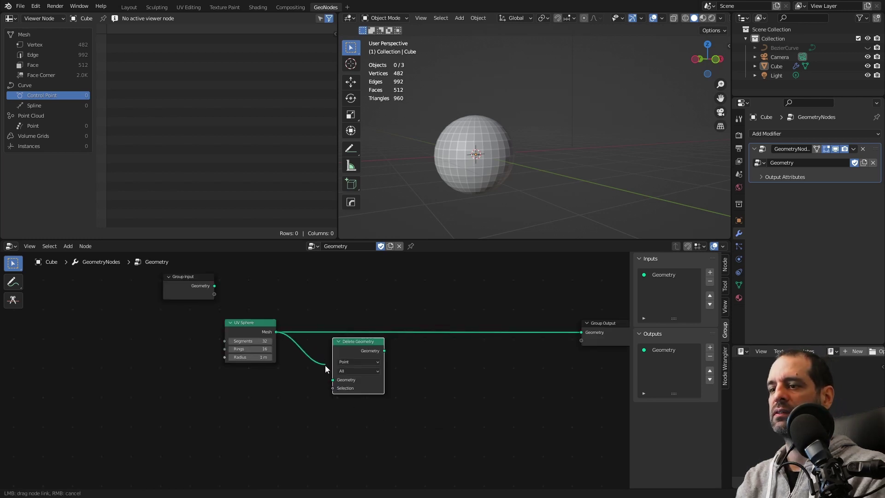
{"action": "left_click_drag", "start_coordinate": [384, 351], "coordinate": [584, 332]}
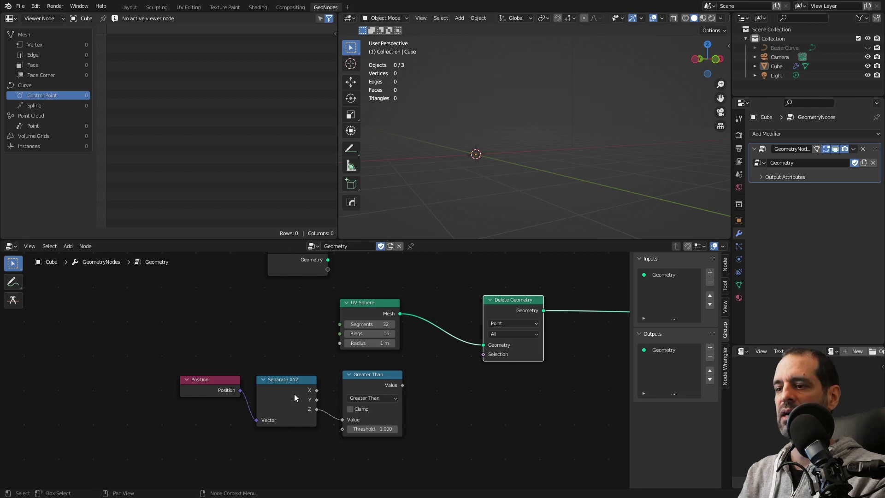
- Feed Position's Z through Greater Than 0 into Delete Geometry's Selection, then box-select those nodes
{"action": "left_click_drag", "start_coordinate": [294, 394], "coordinate": [306, 390]}
{"action": "left_click_drag", "start_coordinate": [217, 380], "coordinate": [237, 379]}
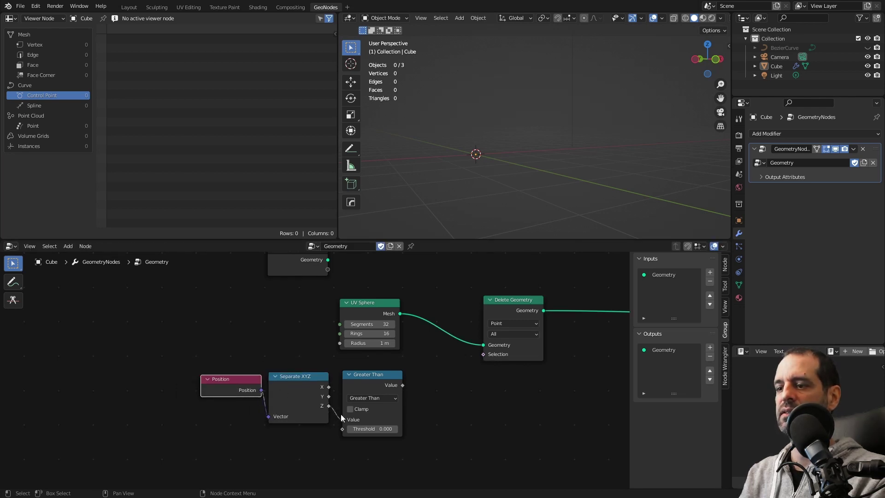
{"action": "left_click_drag", "start_coordinate": [341, 417], "coordinate": [342, 419]}
{"action": "middle_click_drag", "start_coordinate": [438, 208], "coordinate": [467, 196]}
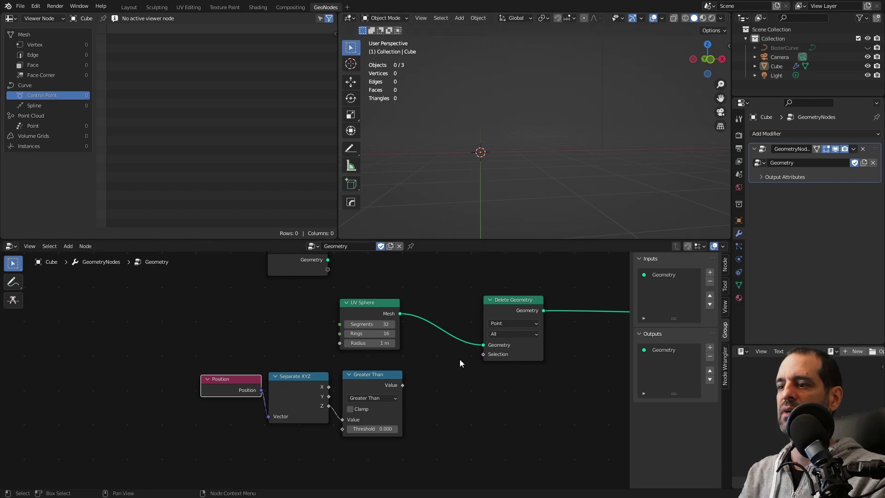
{"action": "left_click_drag", "start_coordinate": [403, 385], "coordinate": [483, 354]}
{"action": "mouse_move", "coordinate": [490, 192]}
{"action": "middle_mouse_down"}
{"action": "mouse_move", "coordinate": [529, 215]}
{"action": "mouse_move", "coordinate": [464, 212]}
{"action": "middle_mouse_up"}
{"action": "middle_click_drag", "start_coordinate": [482, 175], "coordinate": [484, 174]}
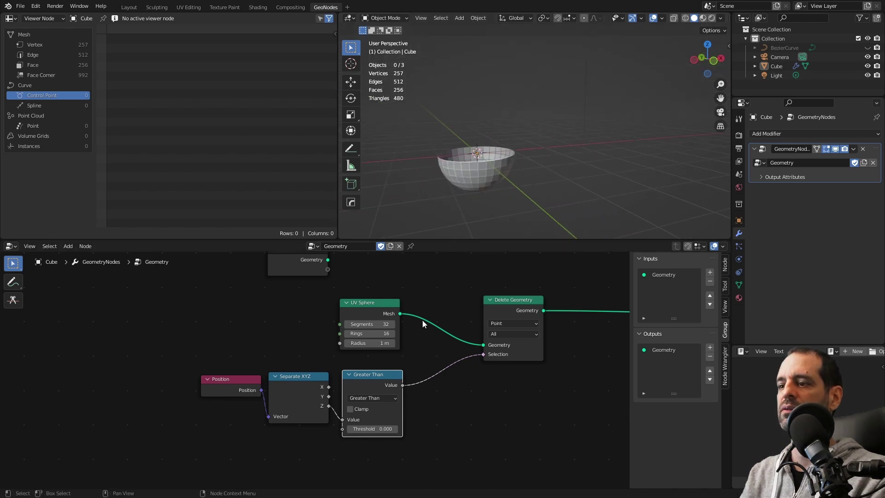
{"action": "middle_click_drag", "start_coordinate": [424, 363], "coordinate": [422, 334]}
{"action": "left_click_drag", "start_coordinate": [212, 325], "coordinate": [417, 428]}
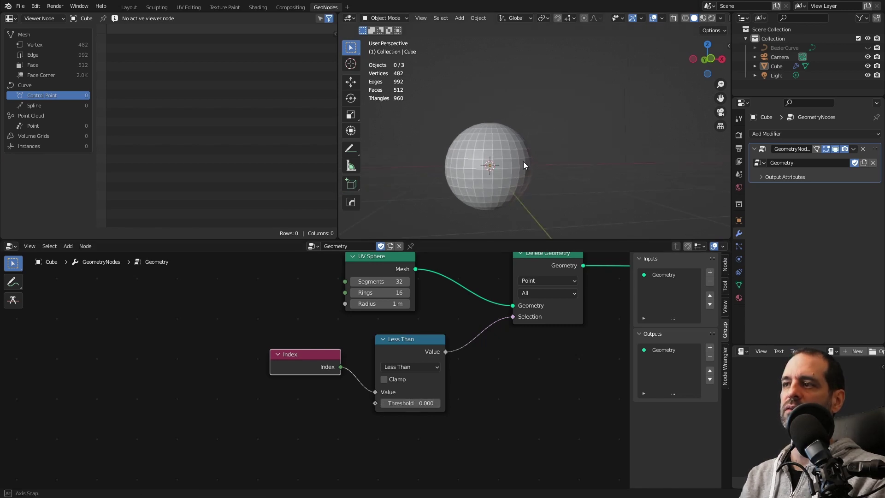
- Try Less Than thresholds of 1.390 and 290.100 and check the deletion domain choices
{"action": "middle_click_drag", "start_coordinate": [524, 161], "coordinate": [486, 126]}
{"action": "left_click_drag", "start_coordinate": [405, 403], "coordinate": [491, 403]}
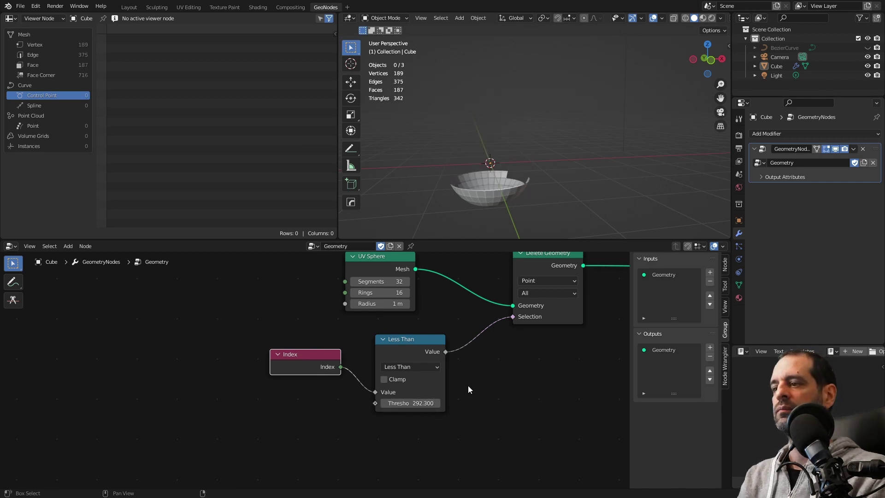
{"action": "left_click", "coordinate": [544, 284]}
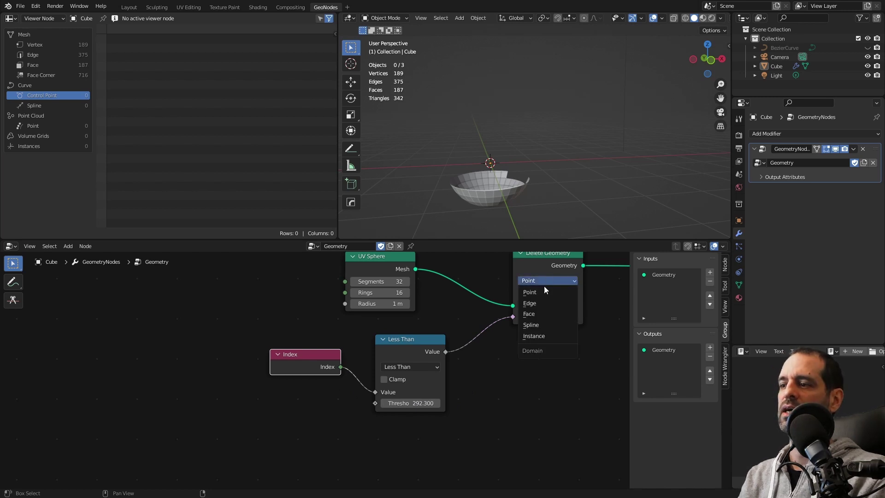
{"action": "left_click", "coordinate": [551, 312]}
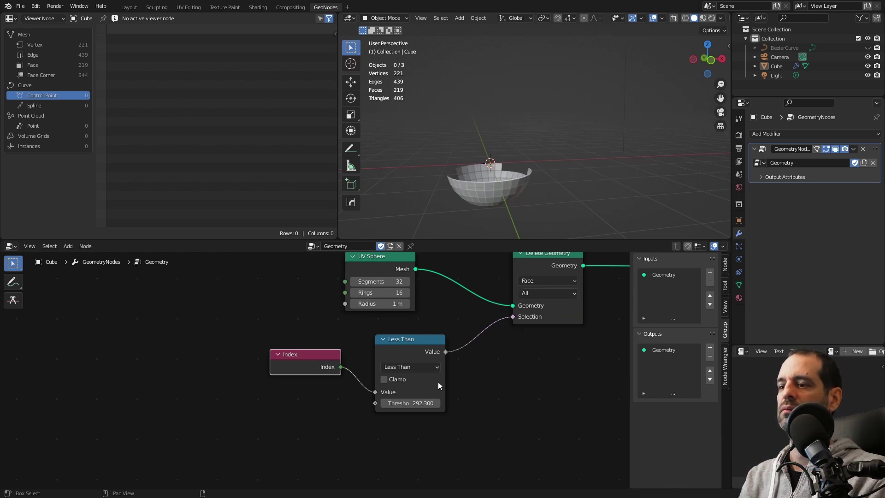
{"action": "left_click_drag", "start_coordinate": [415, 403], "coordinate": [392, 403]}
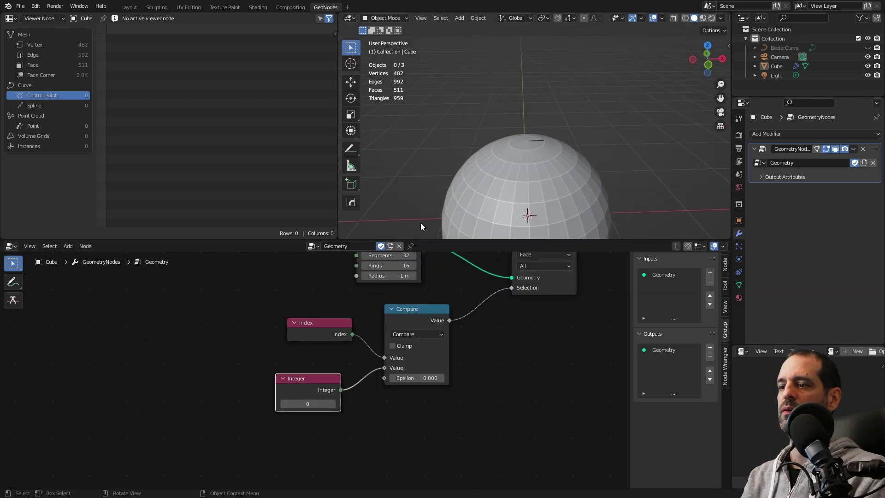
- Type 9 into the Integer node, then drag its value up to 117 to delete other faces
{"action": "left_click", "coordinate": [308, 404]}
{"action": "type", "text": "9"}
{"action": "key", "text": "Return"}
{"action": "mouse_move", "coordinate": [308, 404]}
{"action": "left_mouse_down"}
{"action": "mouse_move", "coordinate": [332, 404]}
{"action": "mouse_move", "coordinate": [319, 404]}
{"action": "left_mouse_up"}
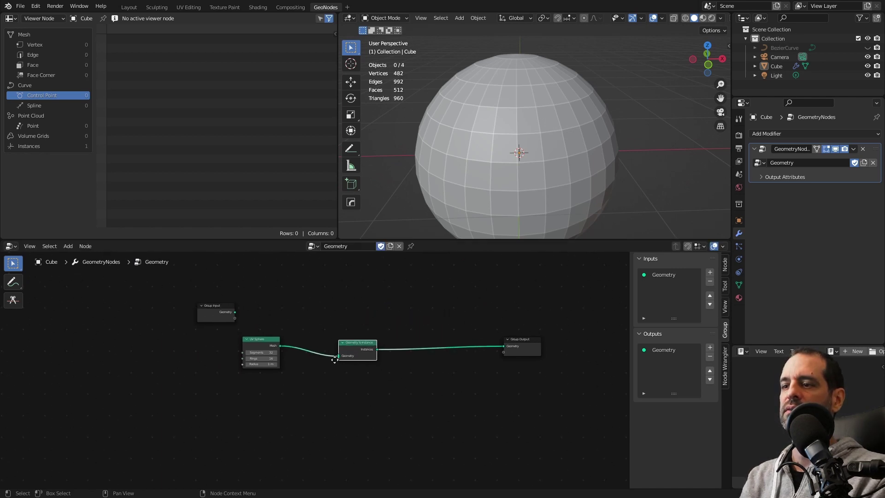
{"action": "scroll", "coordinate": [267, 322], "scroll_direction": "up", "scroll_amount": 4}
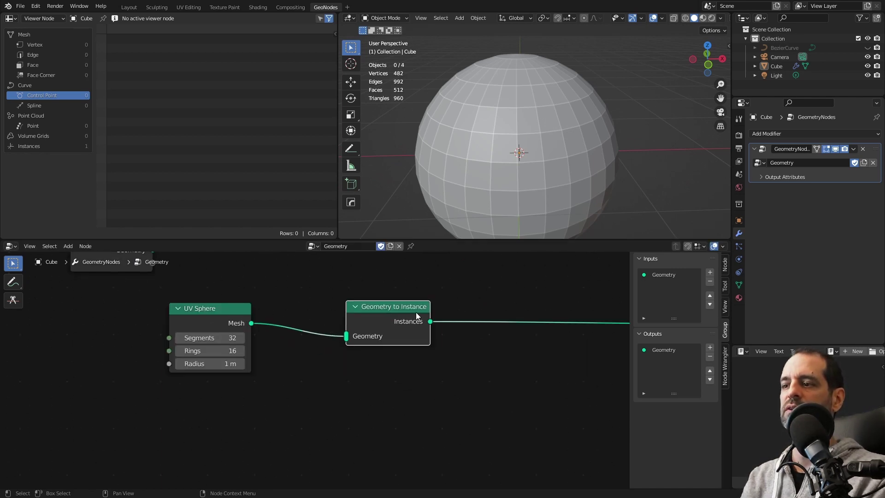
- Place Geometry to Instance beside Instance on Points and preview the joined sphere, cube and cylinder
{"action": "key", "text": "Home"}
{"action": "left_click_drag", "start_coordinate": [319, 349], "coordinate": [314, 346]}
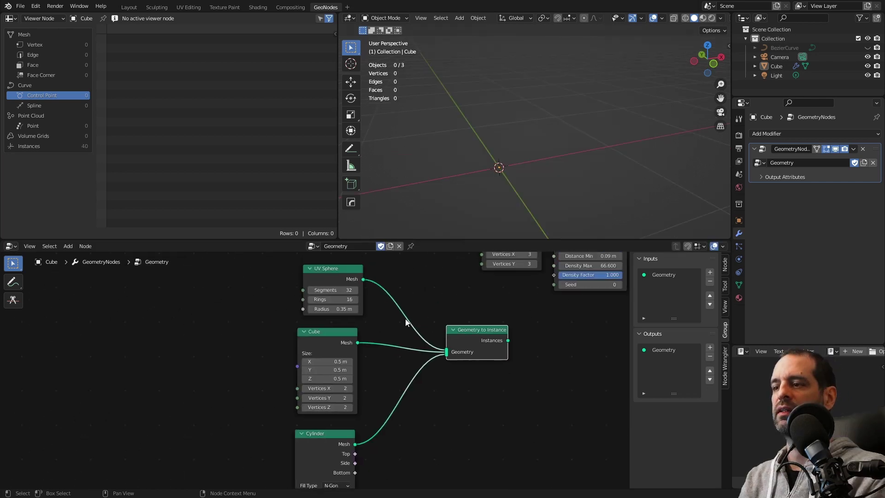
{"action": "left_click_drag", "start_coordinate": [472, 342], "coordinate": [463, 341]}
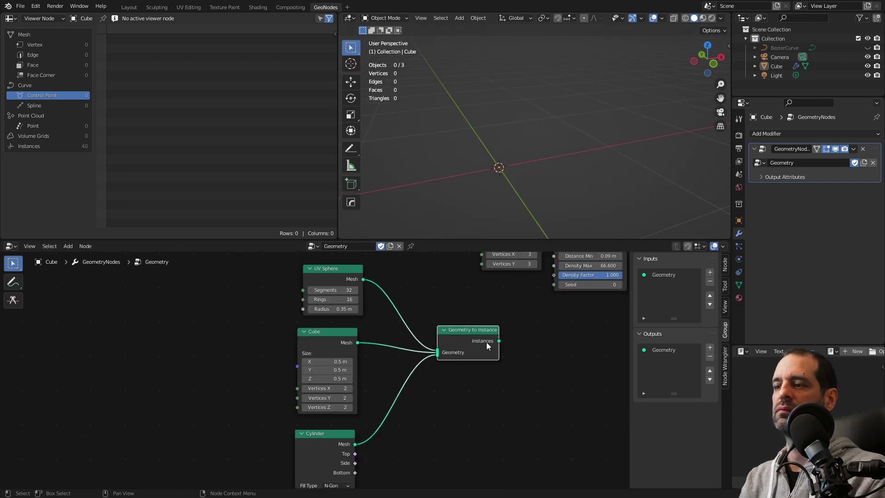
{"action": "middle_click_drag", "start_coordinate": [504, 338], "coordinate": [452, 344]}
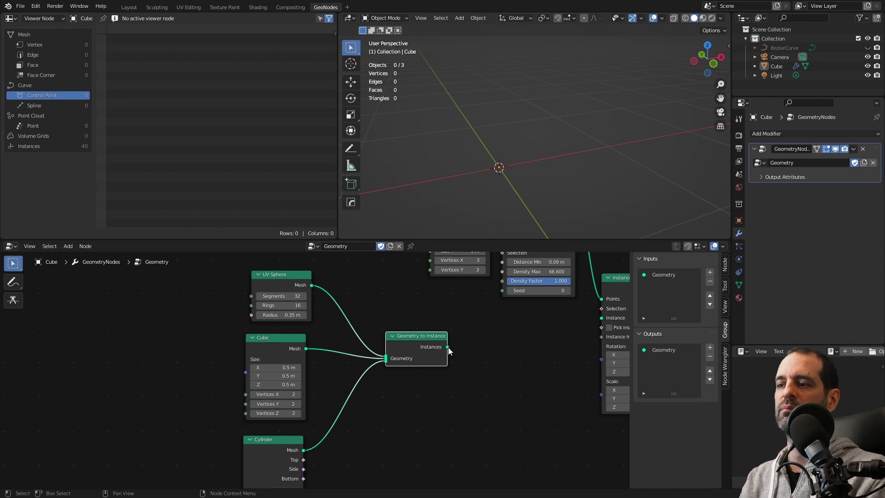
{"action": "left_click", "coordinate": [420, 347], "text": "ctrl+shift"}
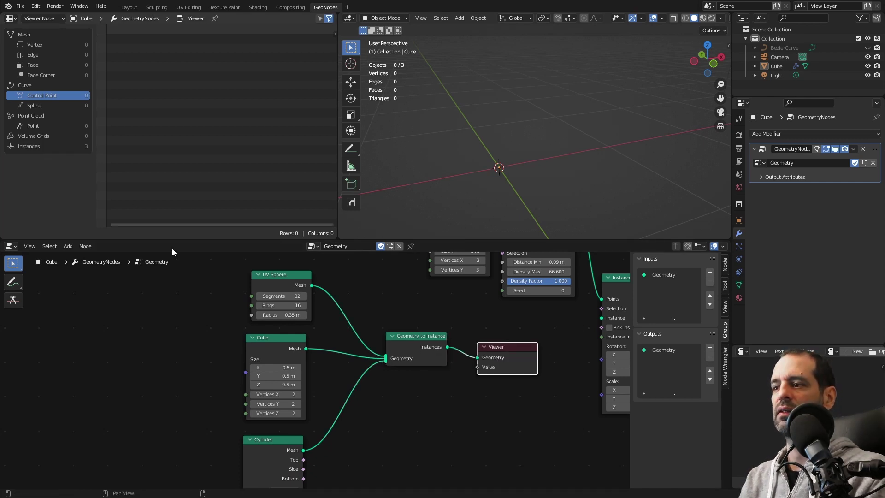
{"action": "middle_click_drag", "start_coordinate": [509, 358], "coordinate": [414, 366]}
{"action": "key", "text": "x"}
- Connect the joined sphere, cube and cylinder to Instance on Points' Instance input
{"action": "middle_click_drag", "start_coordinate": [354, 350], "coordinate": [343, 413]}
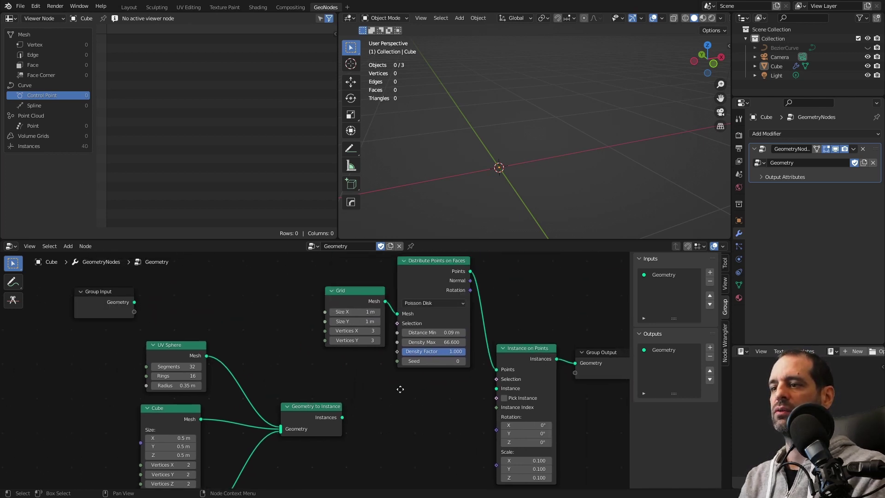
{"action": "middle_click_drag", "start_coordinate": [496, 358], "coordinate": [466, 346]}
{"action": "left_click_drag", "start_coordinate": [488, 347], "coordinate": [485, 343]}
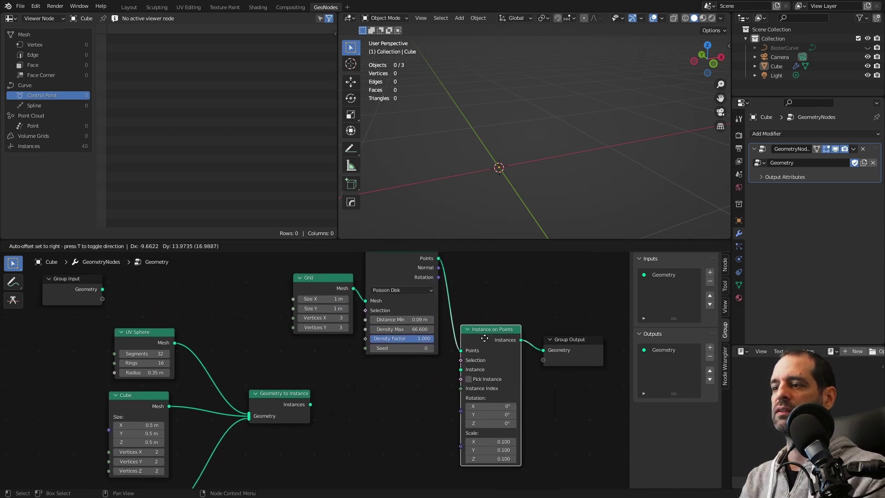
{"action": "middle_click_drag", "start_coordinate": [378, 386], "coordinate": [379, 378]}
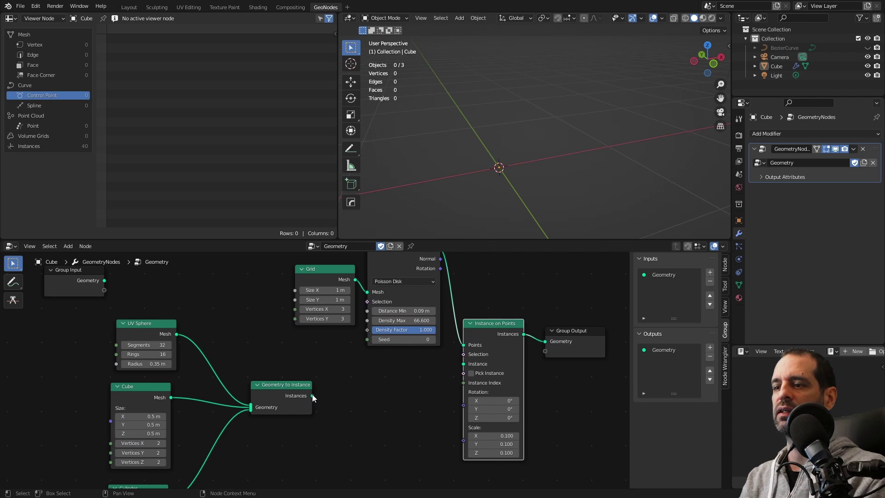
{"action": "left_click_drag", "start_coordinate": [313, 396], "coordinate": [463, 364]}
{"action": "mouse_move", "coordinate": [530, 203]}
{"action": "middle_mouse_down"}
{"action": "mouse_move", "coordinate": [549, 195]}
{"action": "mouse_move", "coordinate": [569, 144]}
{"action": "mouse_move", "coordinate": [499, 126]}
{"action": "middle_mouse_up"}
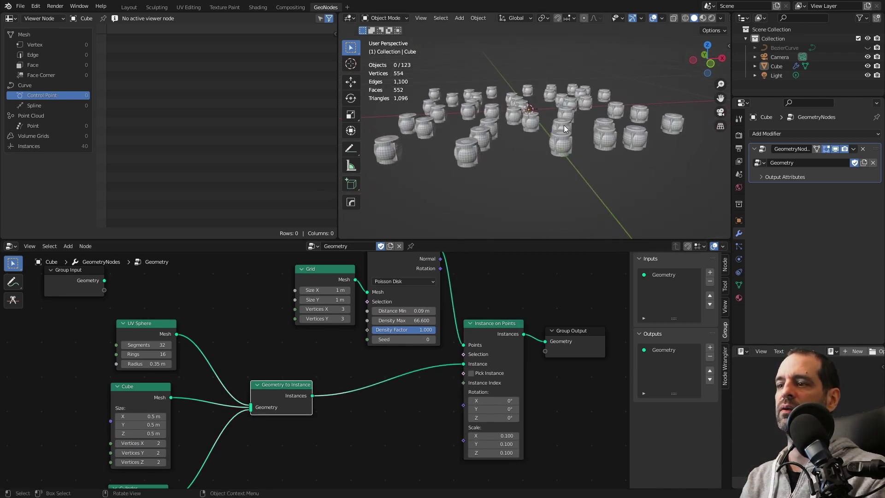
{"action": "middle_click_drag", "start_coordinate": [333, 392], "coordinate": [339, 359]}
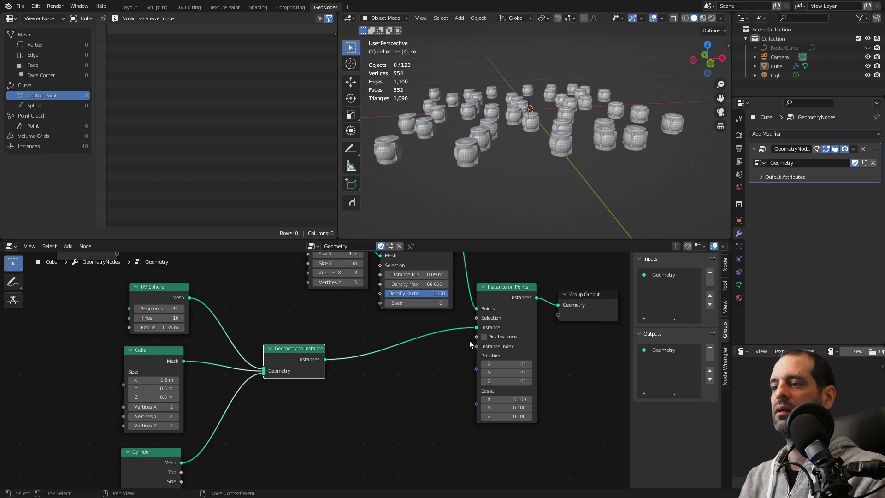
{"action": "scroll", "coordinate": [470, 341], "scroll_direction": "up", "scroll_amount": 2}
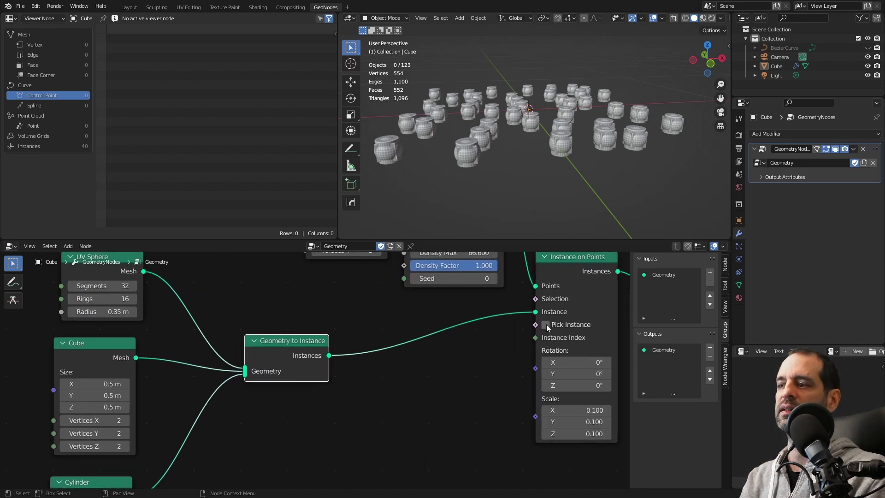
- Enable Pick Instance so each grid point gets a random sphere, cube or cylinder
{"action": "middle_click_drag", "start_coordinate": [530, 123], "coordinate": [502, 139]}
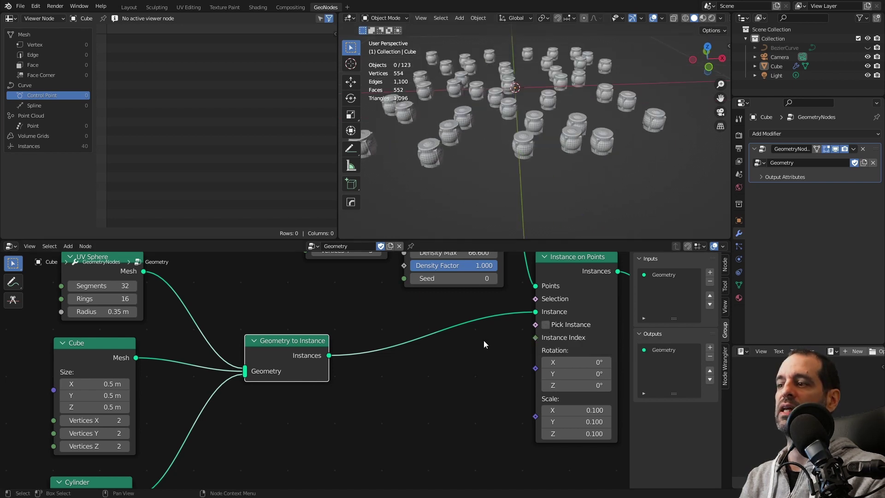
{"action": "left_click", "coordinate": [545, 325]}
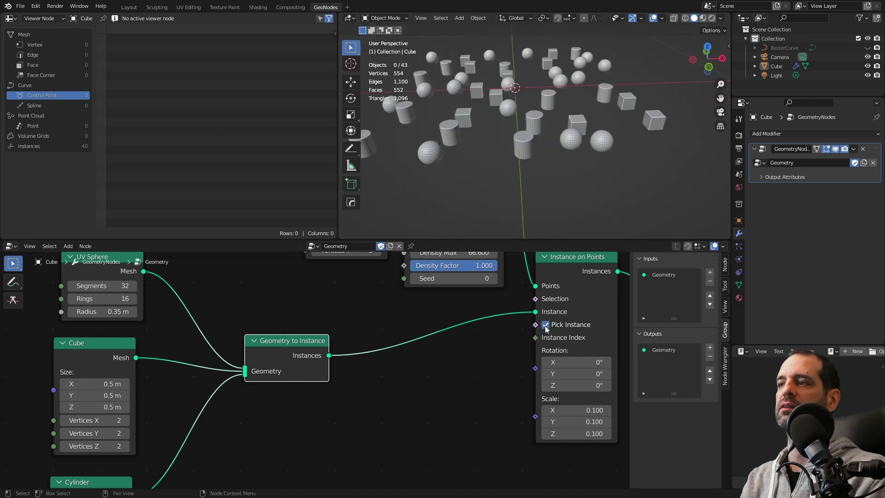
{"action": "middle_click_drag", "start_coordinate": [553, 122], "coordinate": [537, 144]}
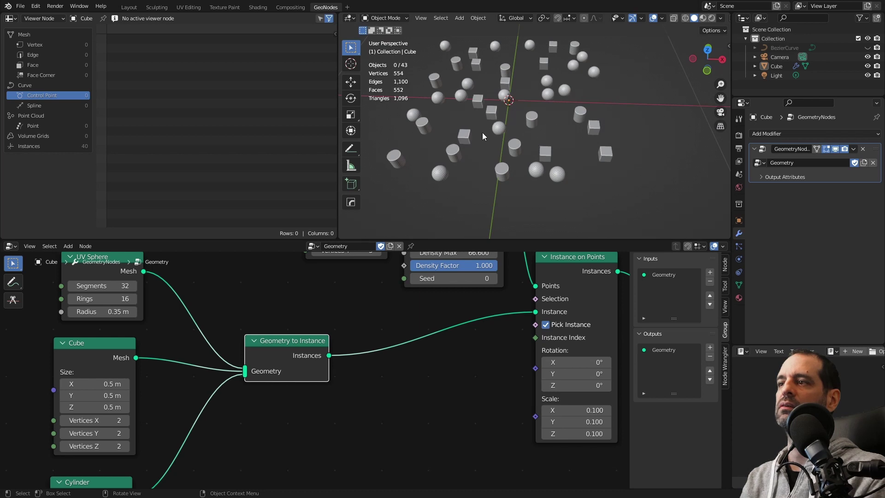
{"action": "middle_click_drag", "start_coordinate": [483, 132], "coordinate": [466, 193]}
{"action": "scroll", "coordinate": [364, 332], "scroll_direction": "down", "scroll_amount": 1}
{"action": "scroll", "coordinate": [355, 335], "scroll_direction": "down", "scroll_amount": 1}
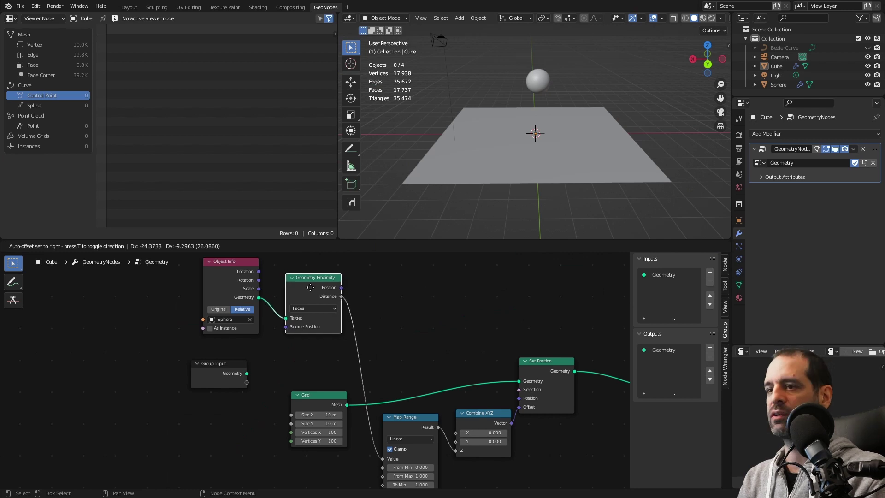
{"action": "left_click", "coordinate": [310, 287]}
{"action": "scroll", "coordinate": [322, 291], "scroll_direction": "up", "scroll_amount": 1}
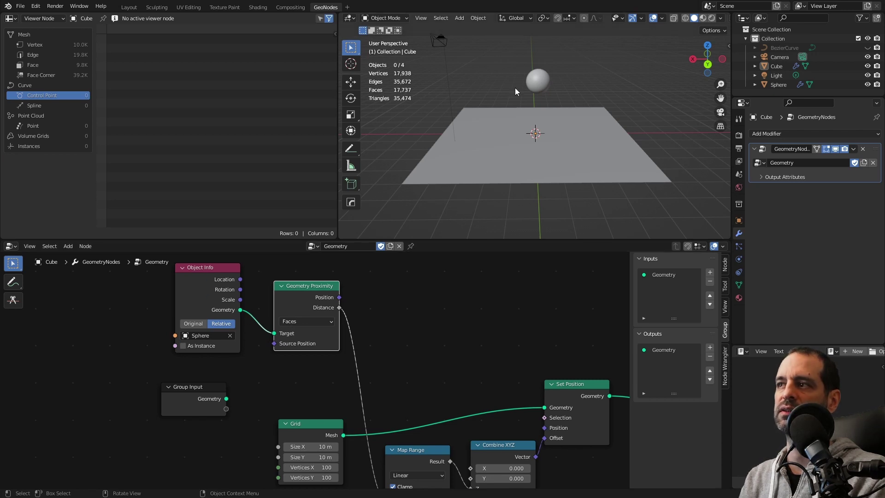
- Rearrange the Object Info, Grid and Group Input nodes in the node editor
{"action": "left_click", "coordinate": [184, 268]}
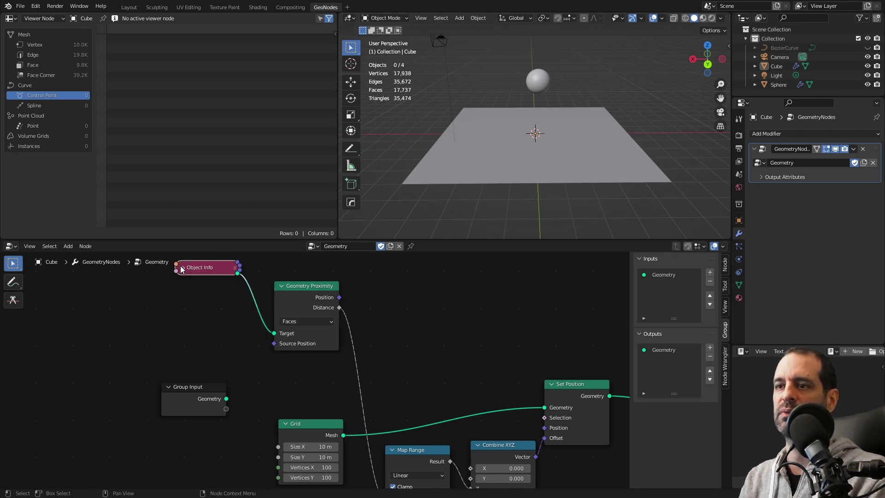
{"action": "left_click", "coordinate": [184, 268]}
{"action": "left_click_drag", "start_coordinate": [194, 270], "coordinate": [181, 293]}
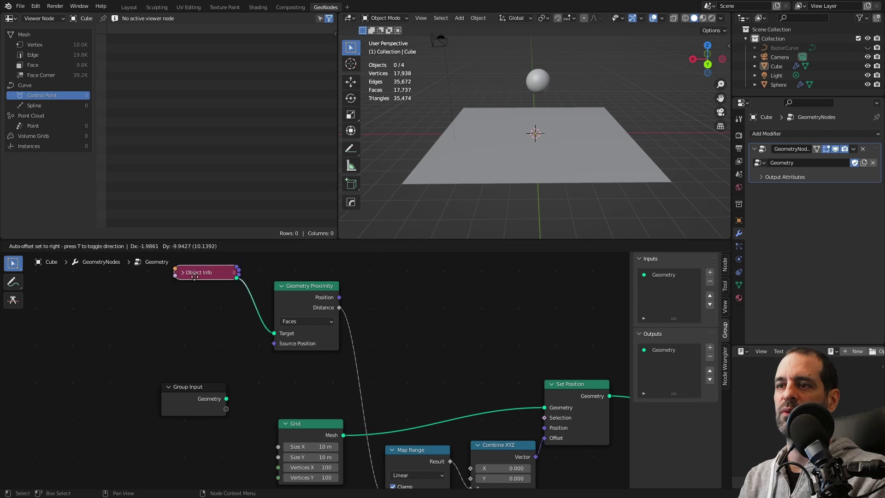
{"action": "left_click", "coordinate": [182, 293]}
{"action": "middle_click_drag", "start_coordinate": [355, 352], "coordinate": [336, 339]}
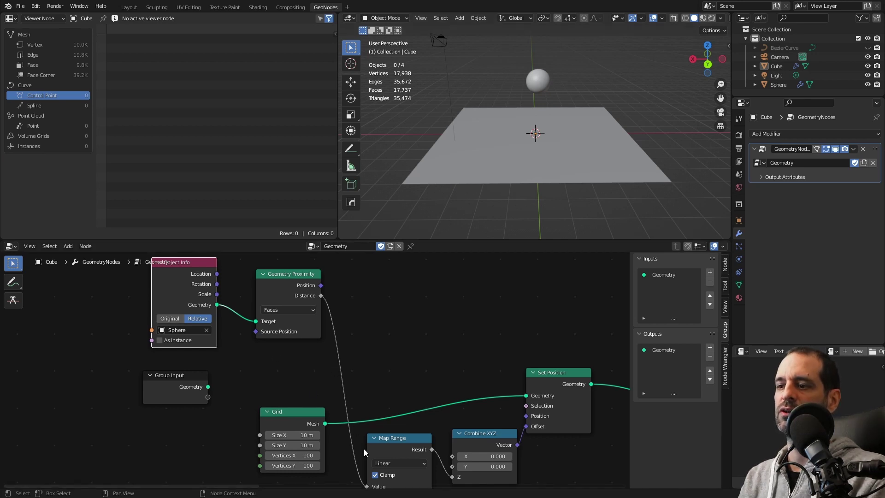
{"action": "scroll", "coordinate": [364, 449], "scroll_direction": "down", "scroll_amount": 2}
{"action": "left_click_drag", "start_coordinate": [299, 376], "coordinate": [302, 368]}
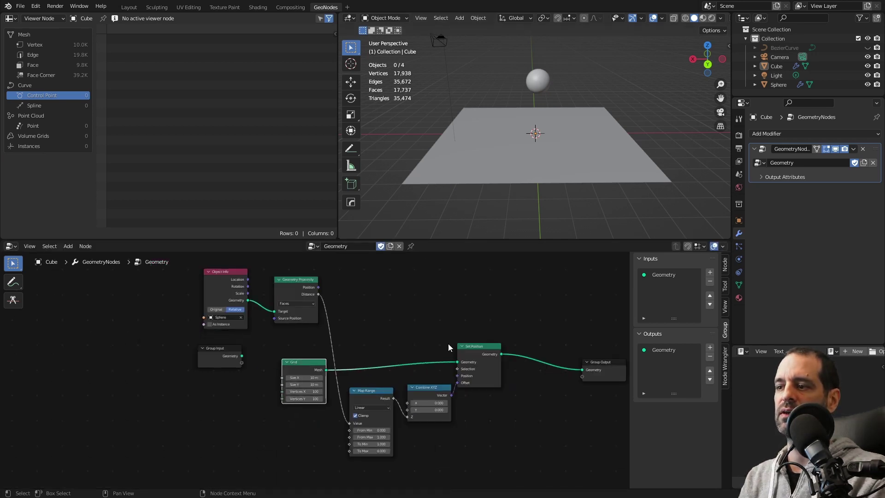
{"action": "scroll", "coordinate": [300, 280], "scroll_direction": "up", "scroll_amount": 2}
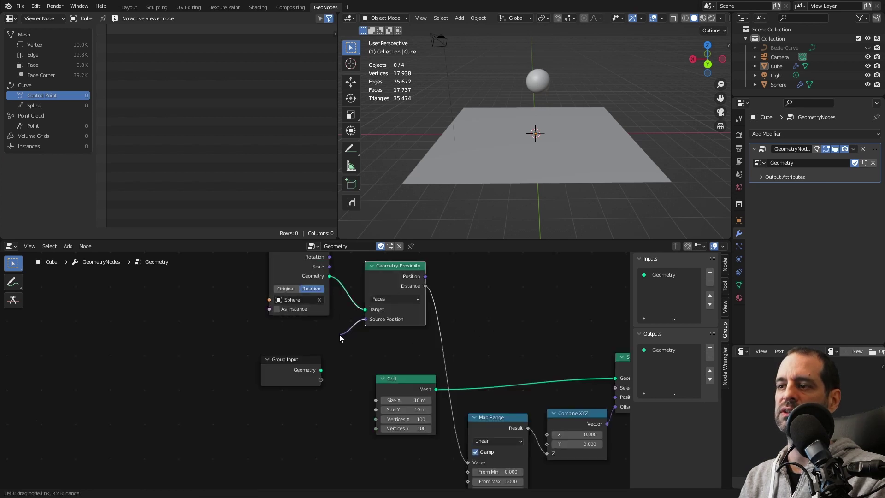
{"action": "left_click_drag", "start_coordinate": [296, 369], "coordinate": [297, 401]}
{"action": "scroll", "coordinate": [339, 325], "scroll_direction": "up", "scroll_amount": 3, "text": "shift"}
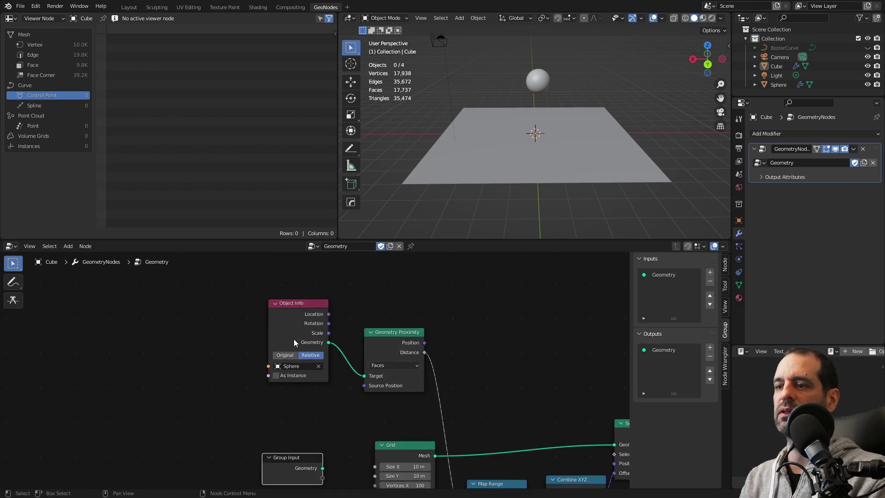
{"action": "scroll", "coordinate": [295, 323], "scroll_direction": "down", "scroll_amount": 2}
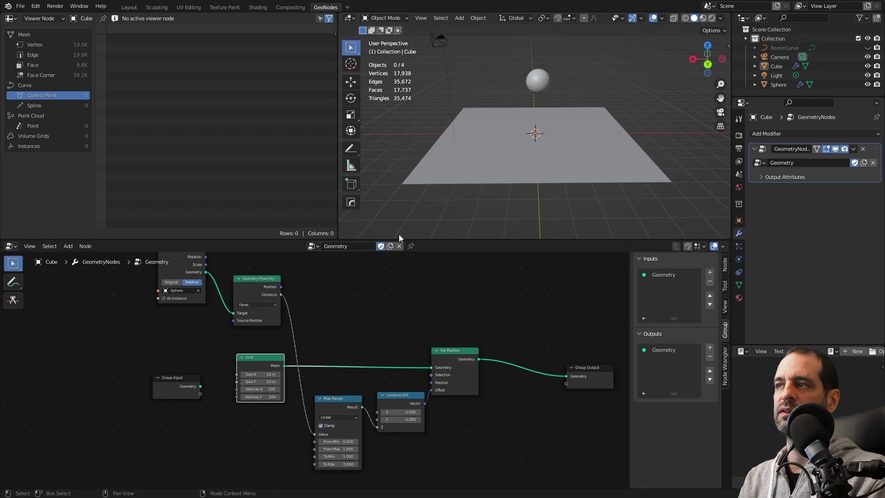
{"action": "scroll", "coordinate": [269, 277], "scroll_direction": "up", "scroll_amount": 1}
{"action": "scroll", "coordinate": [267, 274], "scroll_direction": "down", "scroll_amount": 1}
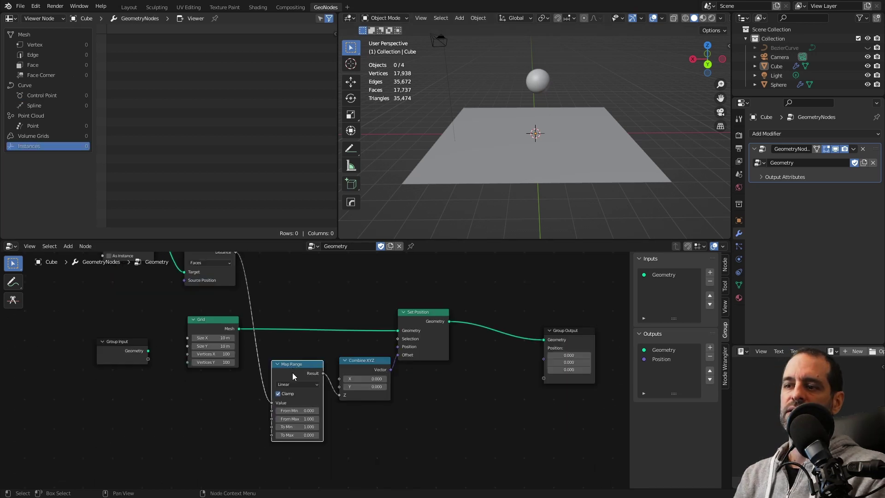
{"action": "key", "text": "ctrl+z"}
- Move the Sphere down toward the grid plane so it dents the surface
{"action": "left_click", "coordinate": [544, 84]}
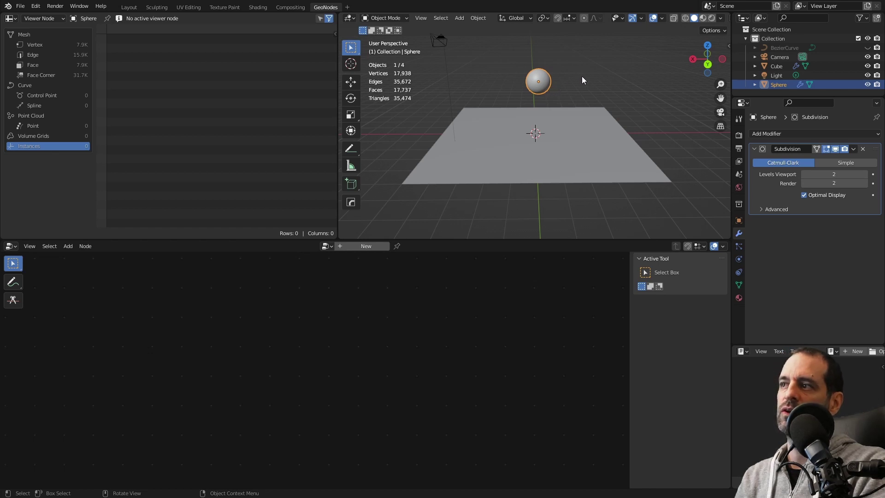
{"action": "key", "text": "g"}
{"action": "left_click", "coordinate": [575, 137]}
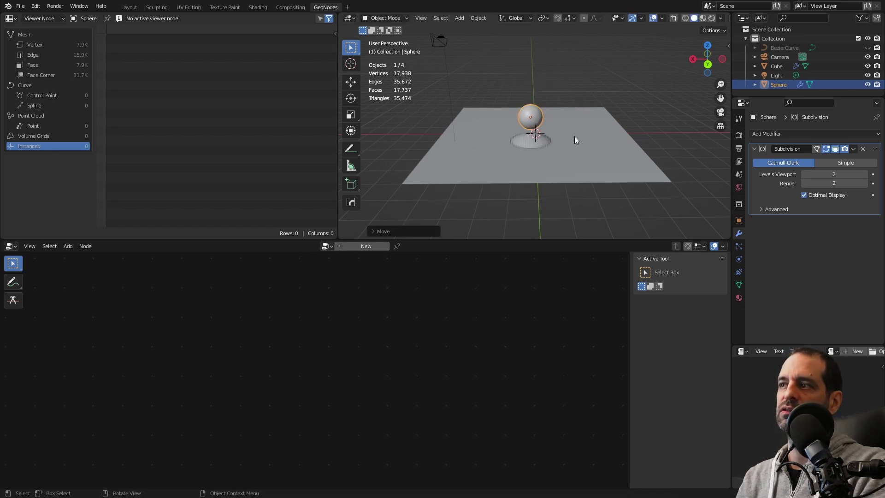
{"action": "mouse_move", "coordinate": [575, 138]}
{"action": "middle_mouse_down"}
{"action": "mouse_move", "coordinate": [532, 148]}
{"action": "mouse_move", "coordinate": [564, 135]}
{"action": "middle_mouse_up"}
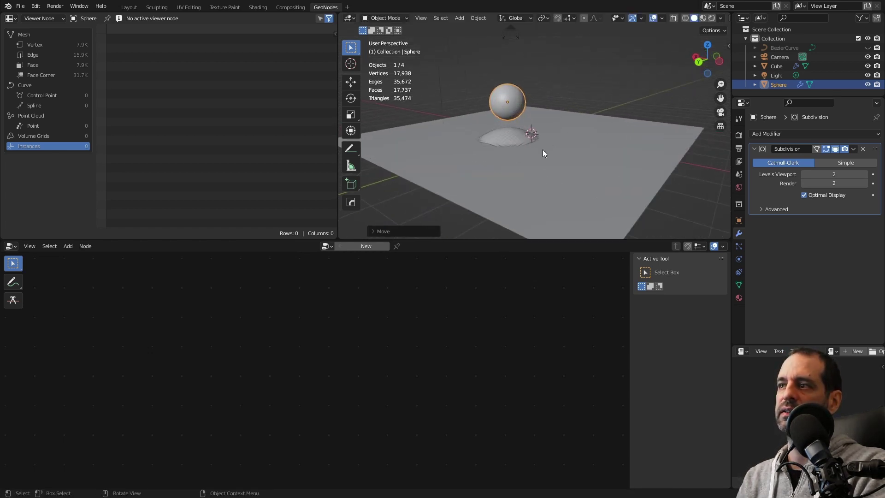
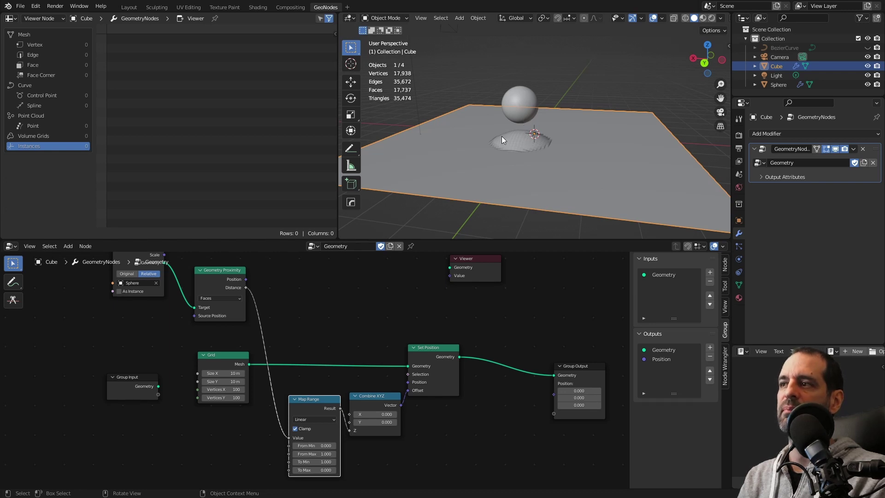
- Move the Map Range node aside and frame the grid setup in the node view
{"action": "middle_click_drag", "start_coordinate": [385, 341], "coordinate": [385, 278]}
{"action": "scroll", "coordinate": [317, 344], "scroll_direction": "up", "scroll_amount": 1}
{"action": "left_click_drag", "start_coordinate": [318, 342], "coordinate": [315, 345]}
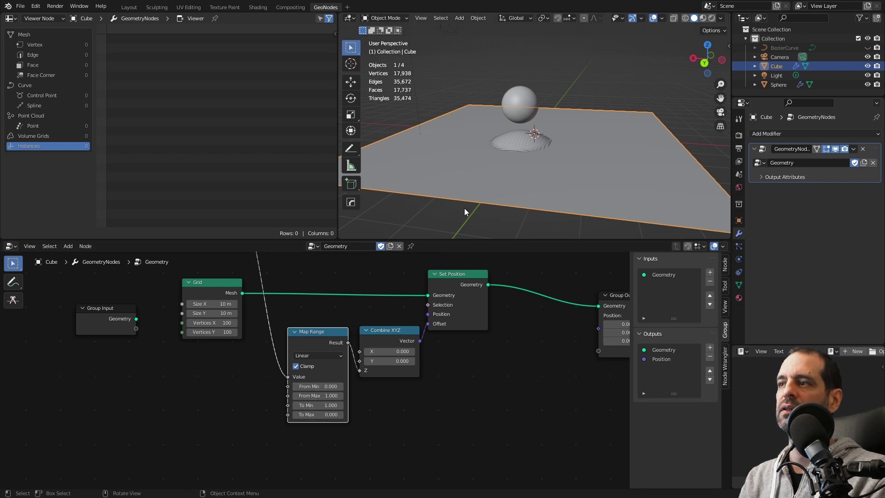
{"action": "mouse_move", "coordinate": [317, 405]}
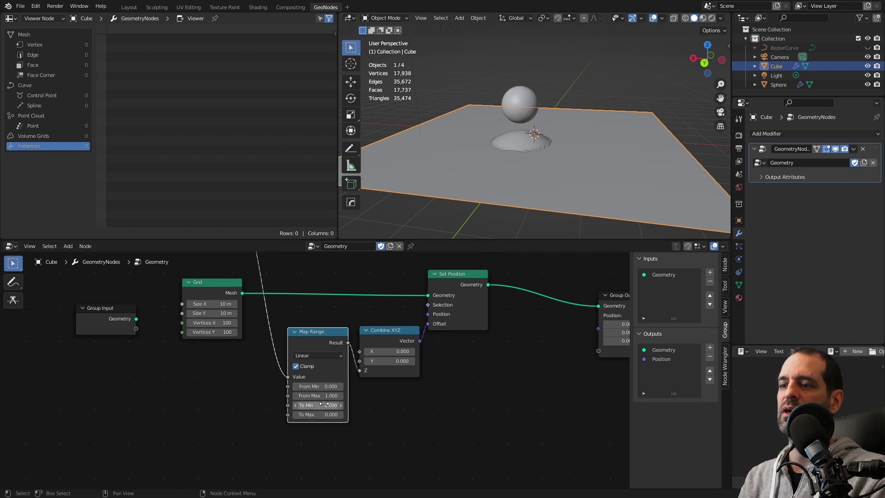
{"action": "middle_click_drag", "start_coordinate": [351, 347], "coordinate": [331, 379]}
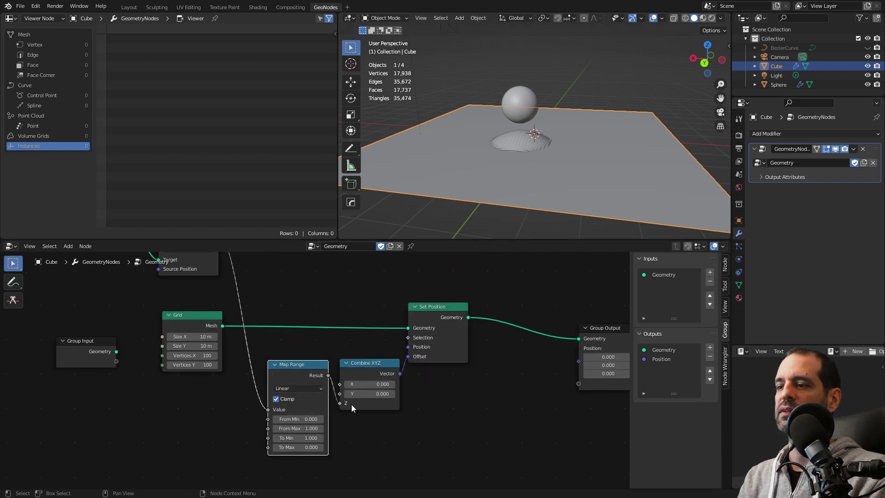
- Move the sphere back above the plane's centre and reselect the plane's node tree
{"action": "middle_click_drag", "start_coordinate": [519, 150], "coordinate": [535, 141]}
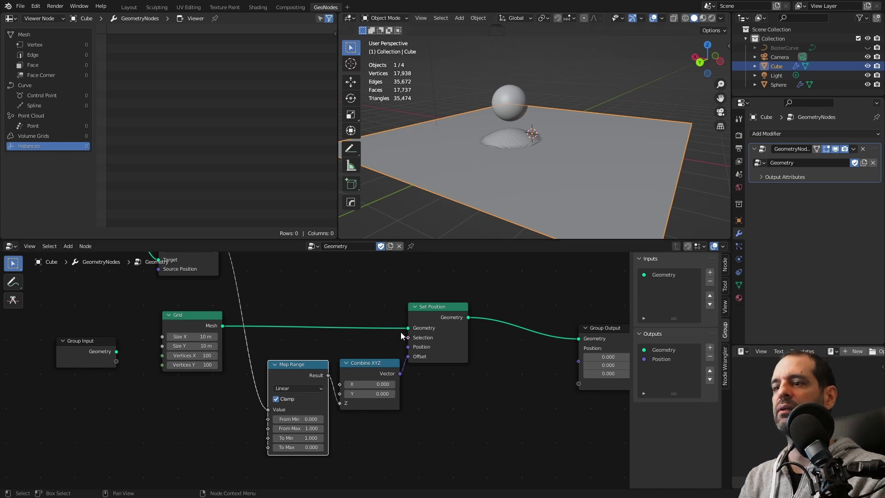
{"action": "left_click", "coordinate": [516, 110]}
{"action": "key", "text": "g"}
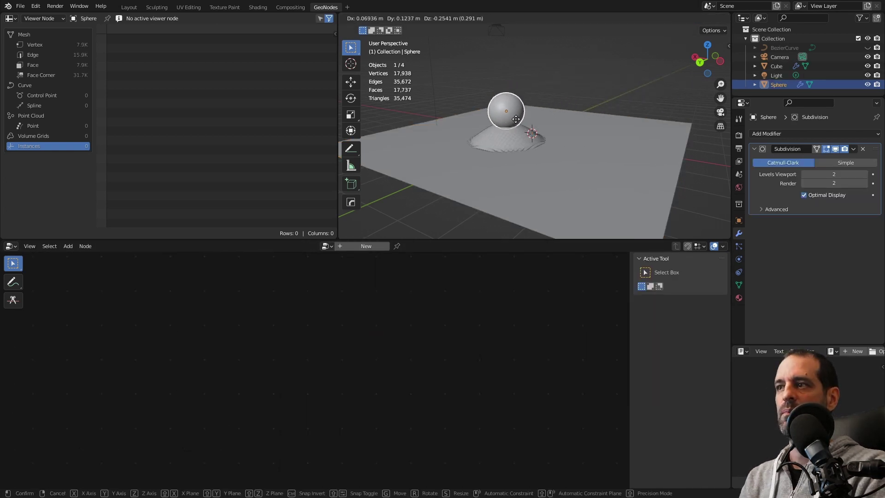
{"action": "left_click", "coordinate": [541, 112]}
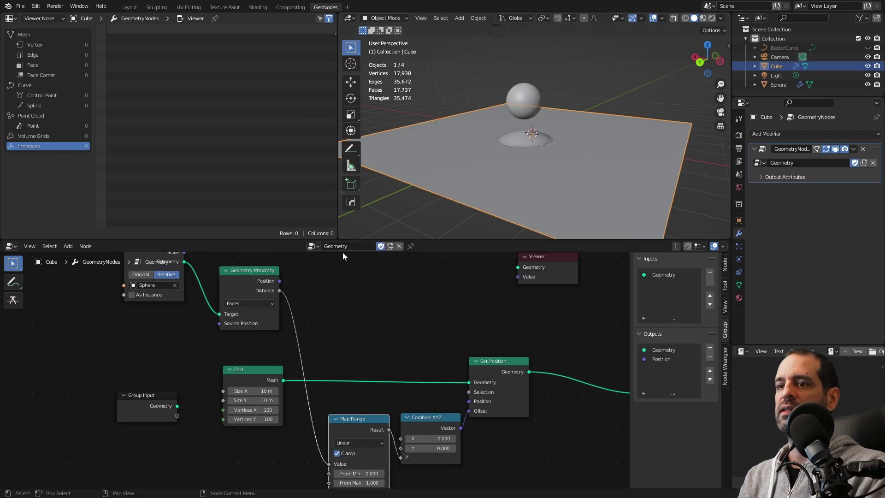
{"action": "middle_click_drag", "start_coordinate": [207, 329], "coordinate": [329, 338]}
{"action": "key", "text": "shift+a"}
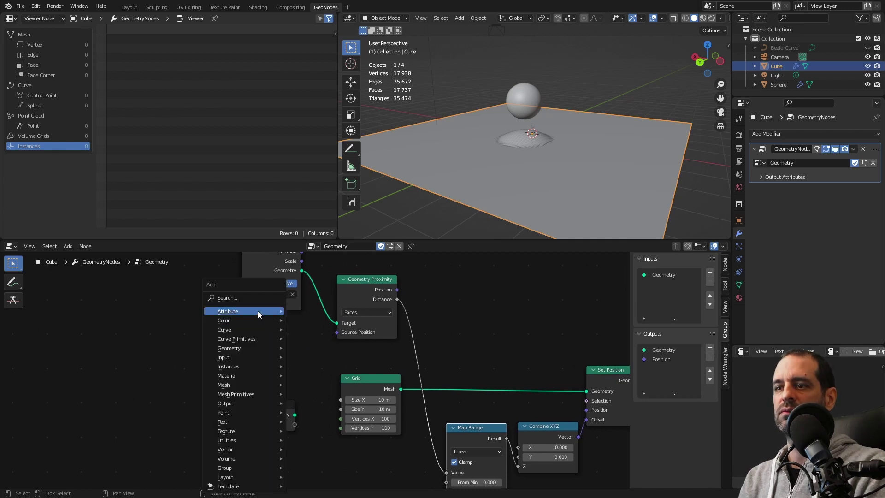
{"action": "left_click", "coordinate": [255, 296]}
{"action": "type", "text": "pos"}
{"action": "key", "text": "Return"}
{"action": "left_click", "coordinate": [161, 332]}
{"action": "left_click_drag", "start_coordinate": [190, 337], "coordinate": [333, 334]}
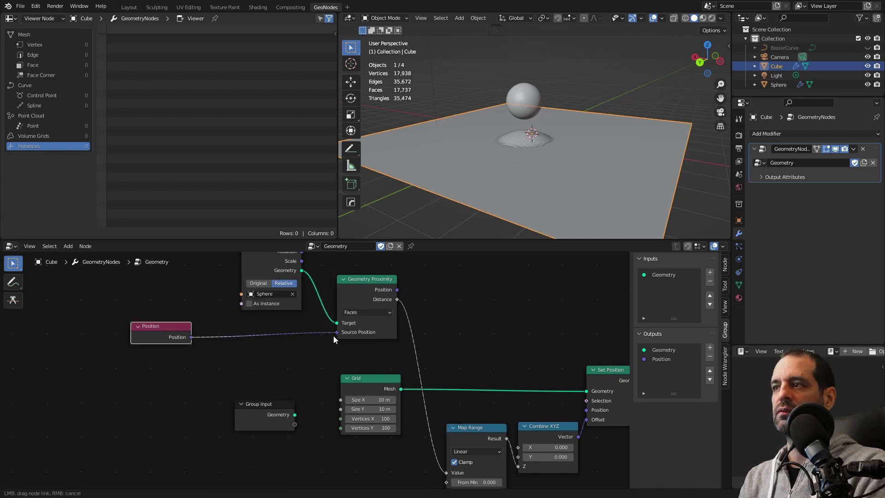
{"action": "key", "text": "shift+a"}
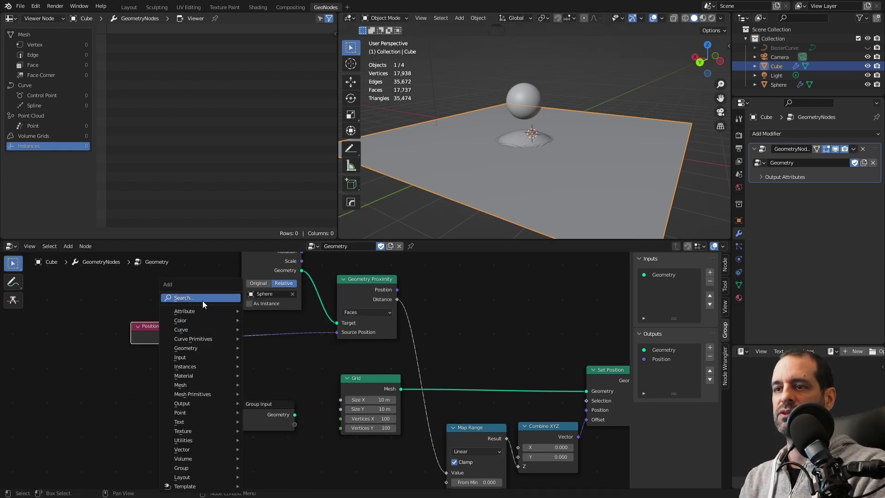
{"action": "left_click", "coordinate": [203, 299]}
{"action": "type", "text": "vec"}
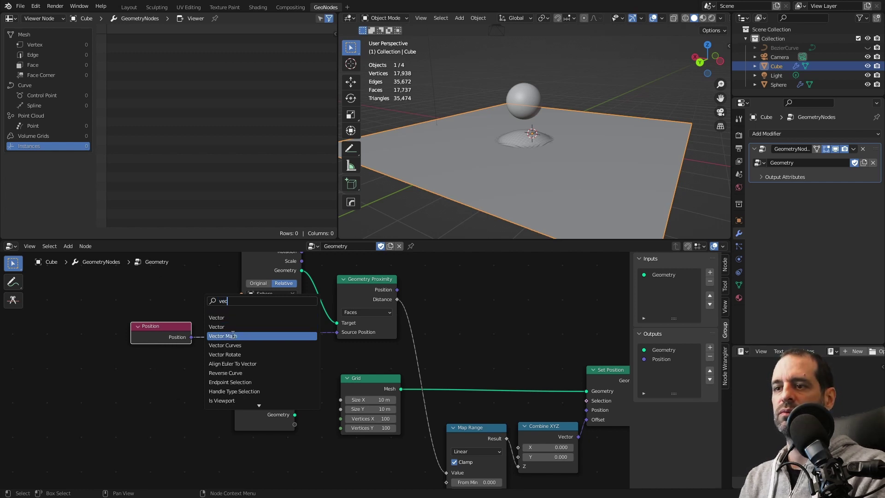
{"action": "left_click", "coordinate": [226, 336]}
{"action": "left_click", "coordinate": [196, 321]}
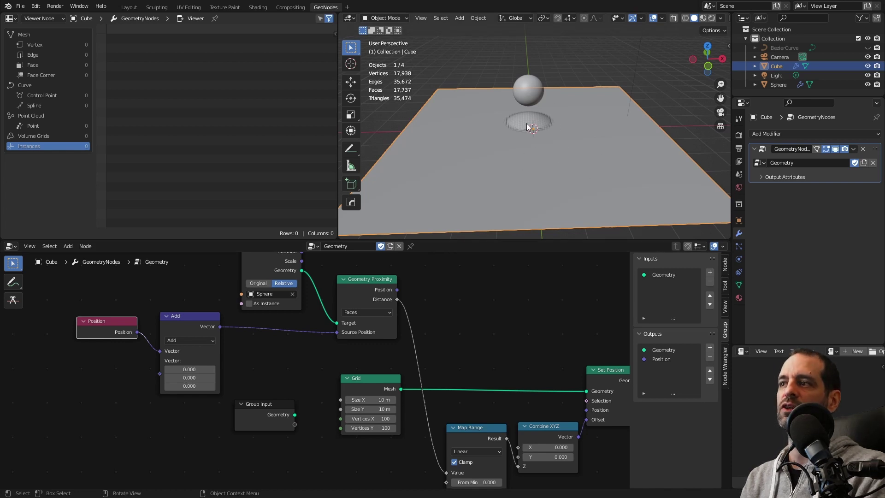
{"action": "left_click_drag", "start_coordinate": [192, 369], "coordinate": [193, 369]}
{"action": "type", "text": "1.900"}
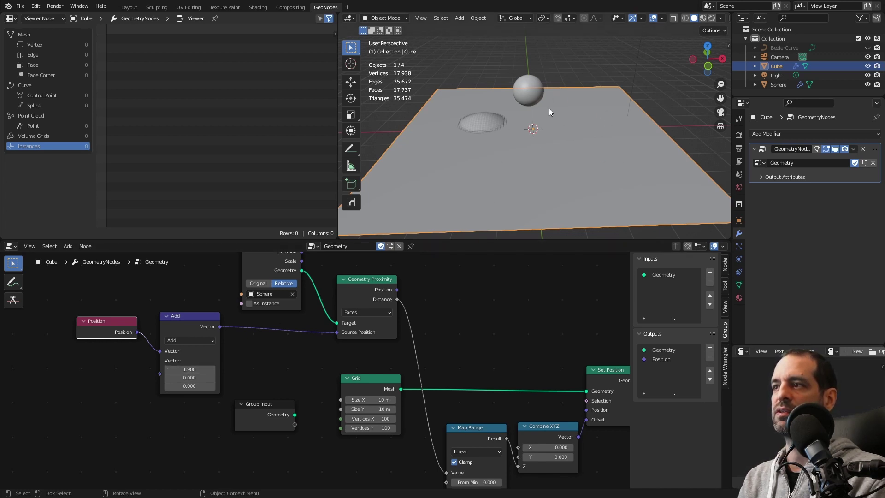
{"action": "middle_click_drag", "start_coordinate": [538, 133], "coordinate": [507, 127]}
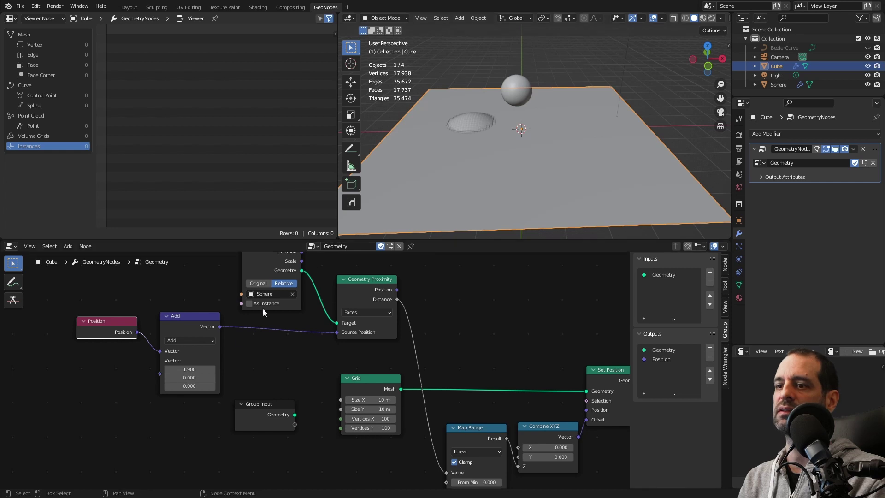
{"action": "key", "text": "x"}
- Lower the sphere vertically along Z down into the plane's dent
{"action": "scroll", "coordinate": [512, 87], "scroll_direction": "up", "scroll_amount": 1}
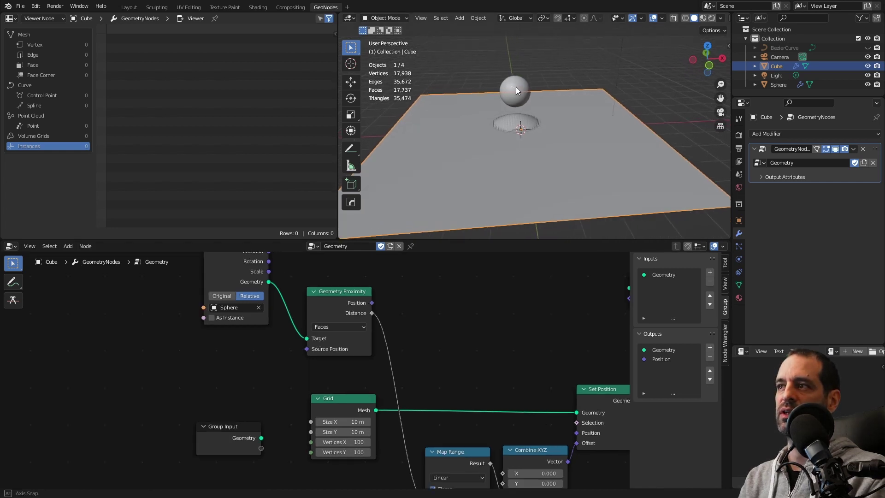
{"action": "scroll", "coordinate": [516, 87], "scroll_direction": "up", "scroll_amount": 1}
{"action": "middle_click_drag", "start_coordinate": [516, 84], "coordinate": [548, 106], "text": "shift"}
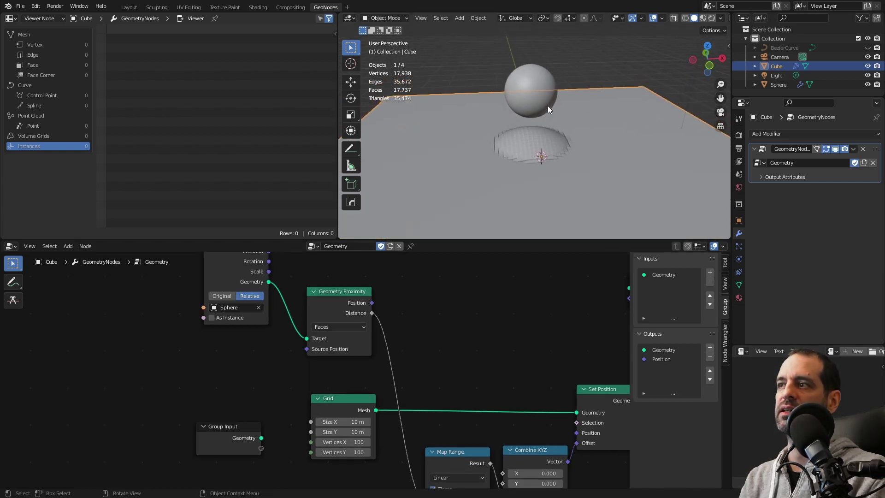
{"action": "scroll", "coordinate": [548, 106], "scroll_direction": "up", "scroll_amount": 1}
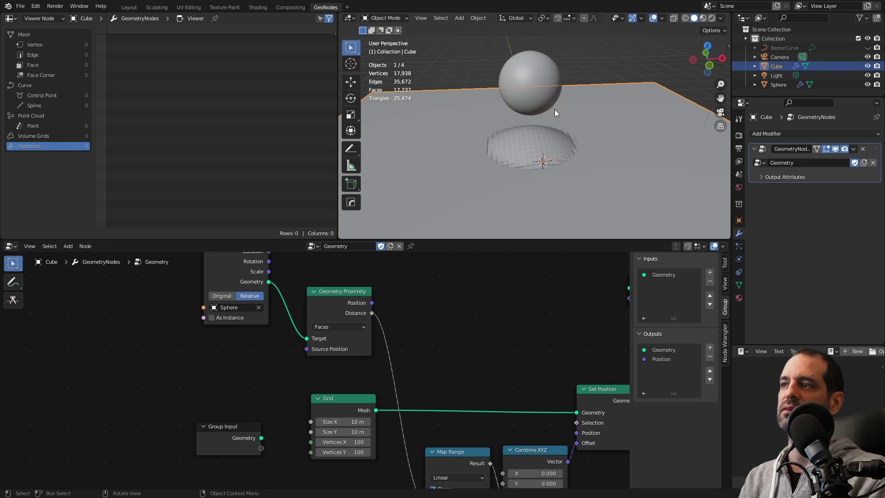
{"action": "left_click", "coordinate": [532, 91]}
{"action": "middle_click_drag", "start_coordinate": [577, 134], "coordinate": [571, 123]}
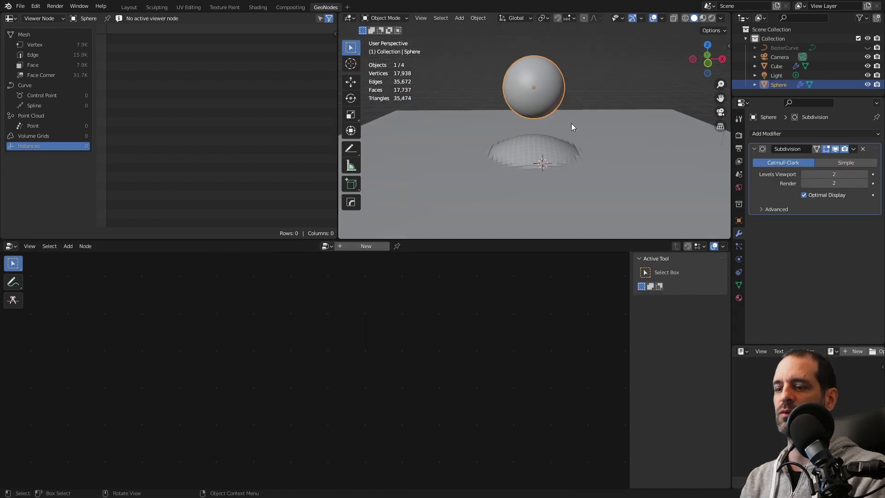
{"action": "key", "text": "g"}
{"action": "key", "text": "z"}
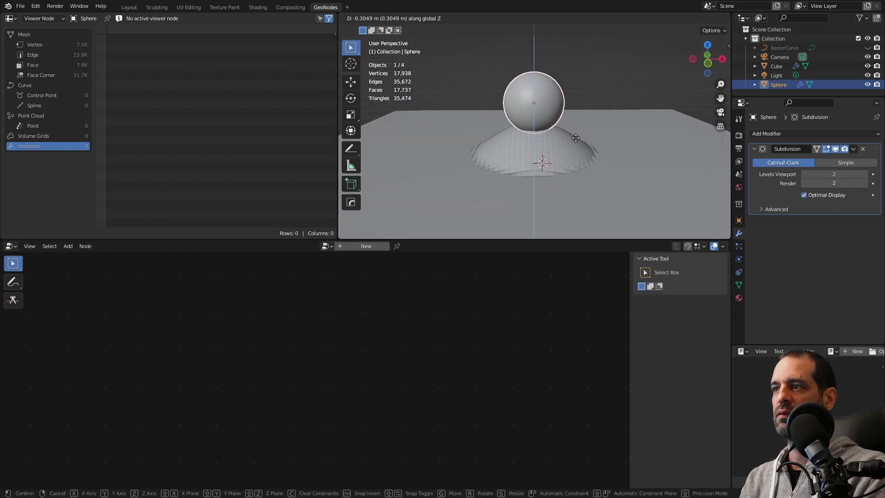
{"action": "left_click", "coordinate": [576, 166]}
- Switch the plane's Geometry Proximity target element from Faces to Points
{"action": "middle_click_drag", "start_coordinate": [576, 166], "coordinate": [550, 94]}
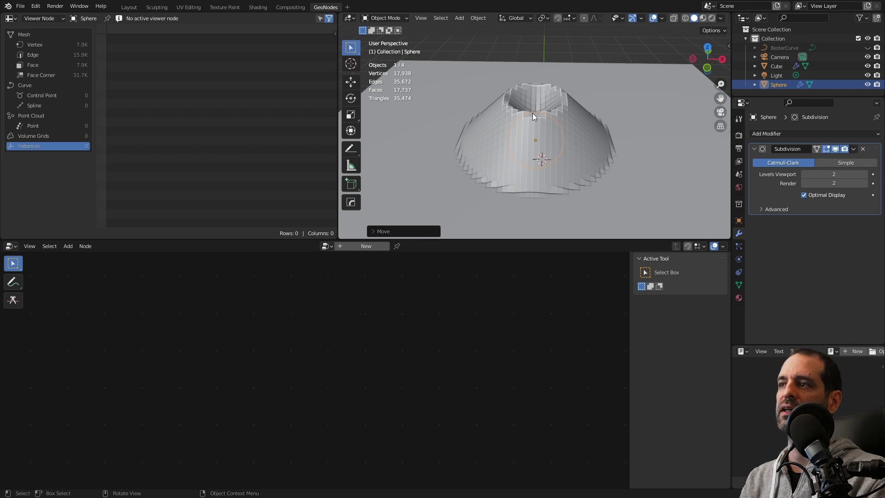
{"action": "middle_click_drag", "start_coordinate": [537, 137], "coordinate": [549, 114]}
{"action": "left_click", "coordinate": [543, 142]}
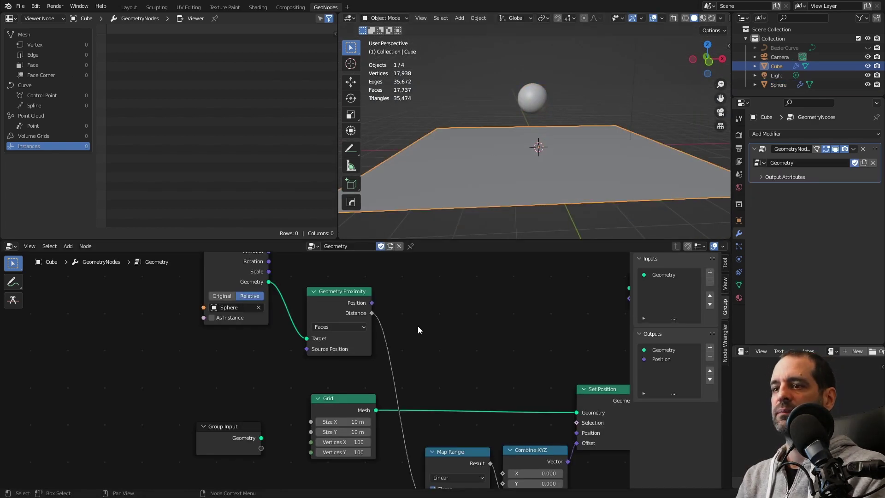
{"action": "left_click", "coordinate": [335, 326]}
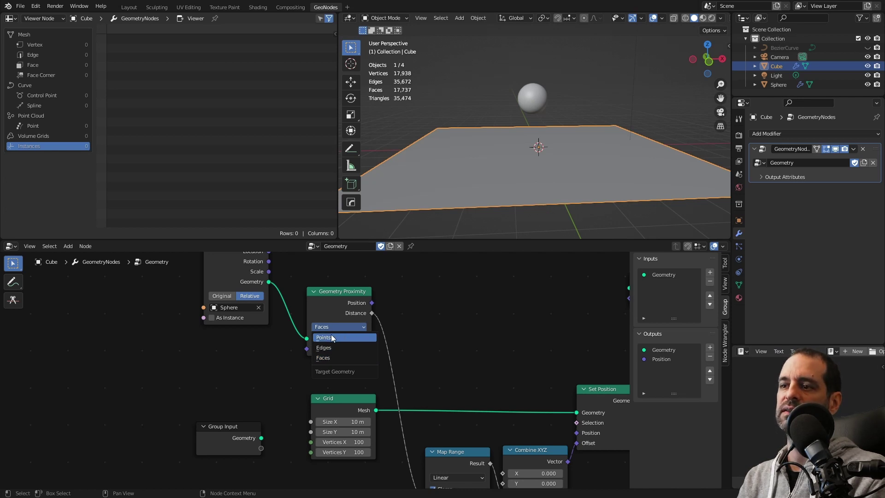
{"action": "left_click", "coordinate": [331, 336]}
{"action": "left_click", "coordinate": [337, 328]}
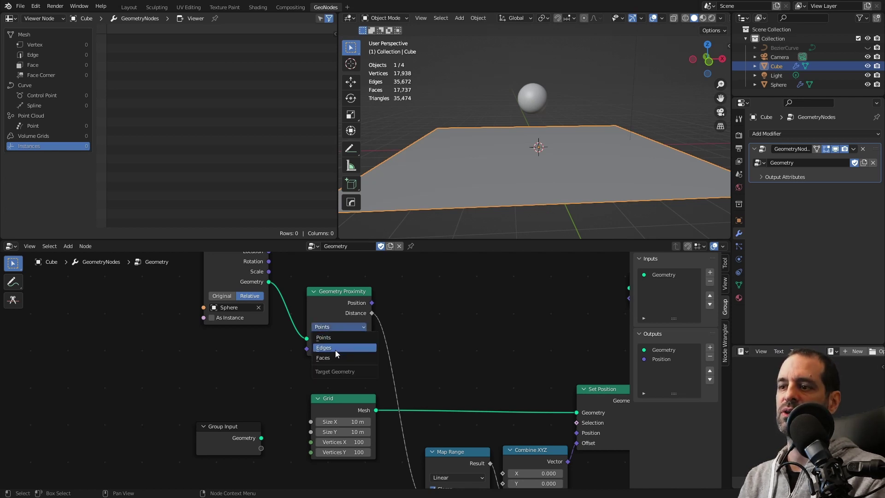
{"action": "middle_click_drag", "start_coordinate": [256, 343], "coordinate": [367, 383]}
{"action": "key", "text": "shift+a"}
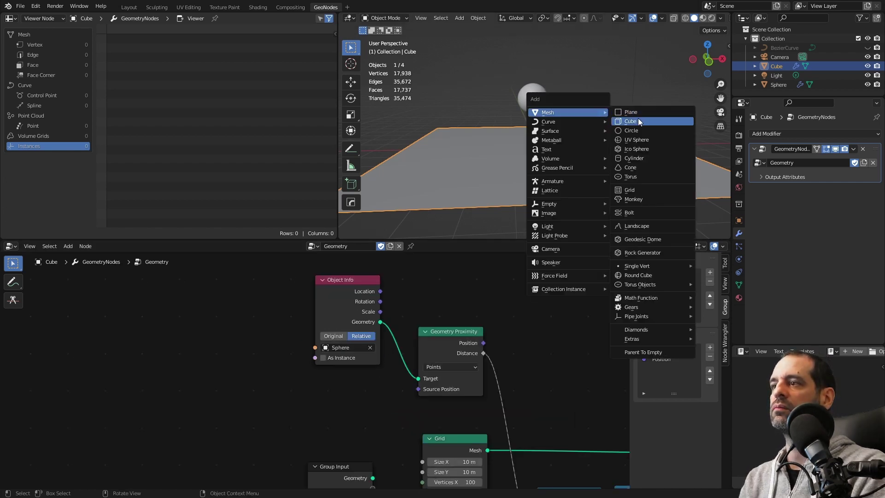
- Add a cube, target it (Cube.001) in Geometry Proximity, delete the sphere, and lift the cube
{"action": "left_click", "coordinate": [639, 122]}
{"action": "left_click", "coordinate": [533, 95]}
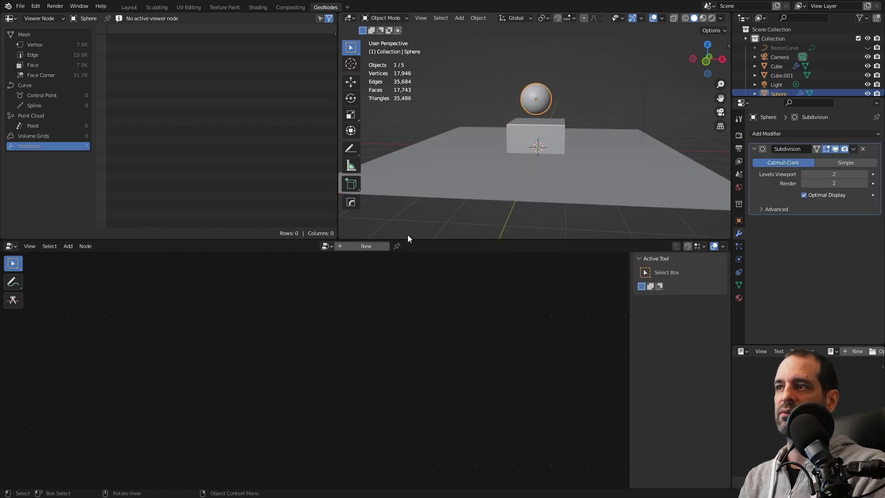
{"action": "left_click", "coordinate": [548, 136]}
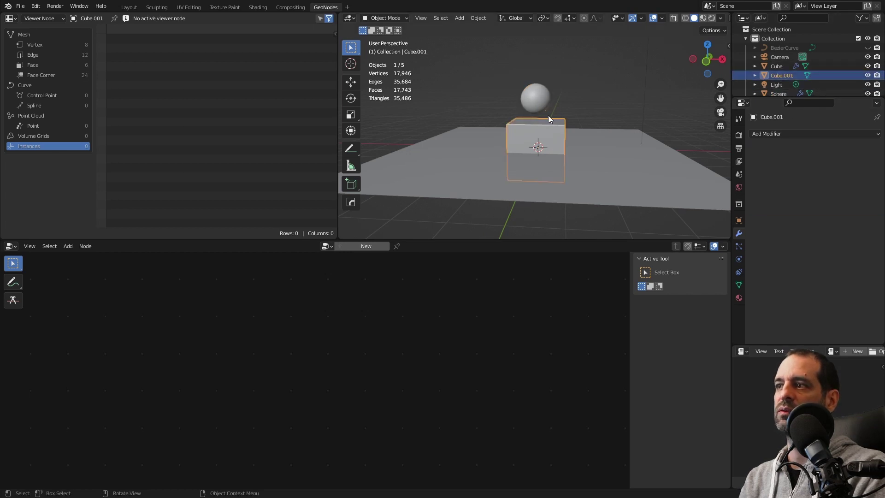
{"action": "left_click", "coordinate": [614, 151]}
{"action": "left_click", "coordinate": [347, 349]}
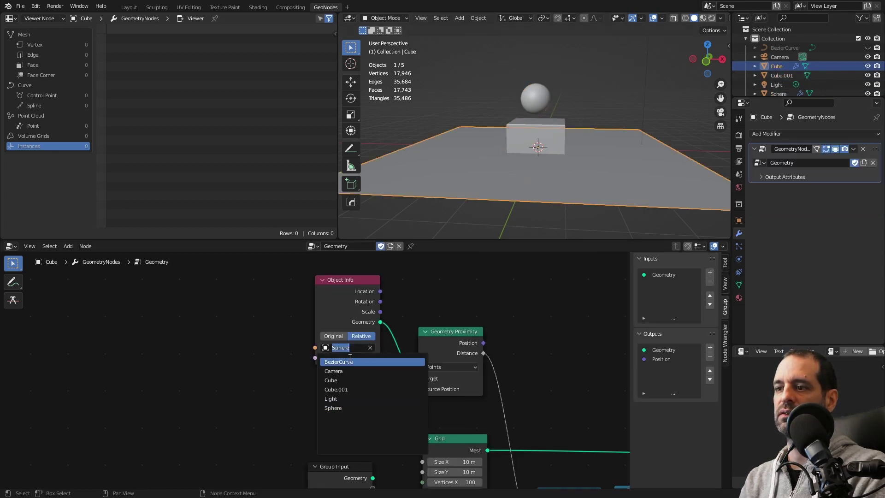
{"action": "left_click", "coordinate": [535, 97]}
{"action": "key", "text": "Delete"}
{"action": "left_click_drag", "start_coordinate": [543, 137], "coordinate": [544, 81]}
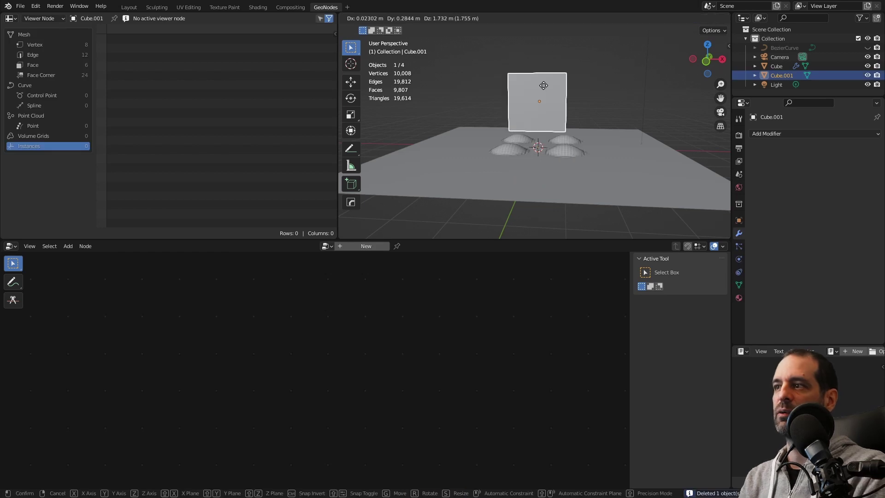
- Lower the cube toward the plane and set the proximity target element to Edges
{"action": "left_click", "coordinate": [565, 154]}
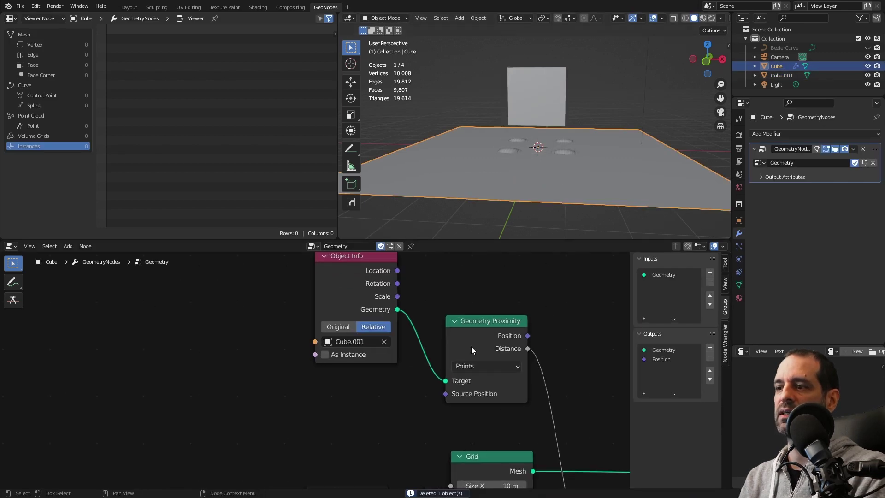
{"action": "mouse_move", "coordinate": [512, 203]}
{"action": "middle_mouse_down"}
{"action": "mouse_move", "coordinate": [534, 148]}
{"action": "mouse_move", "coordinate": [558, 129]}
{"action": "middle_mouse_up"}
{"action": "left_click", "coordinate": [533, 126]}
{"action": "left_click_drag", "start_coordinate": [559, 111], "coordinate": [559, 118]}
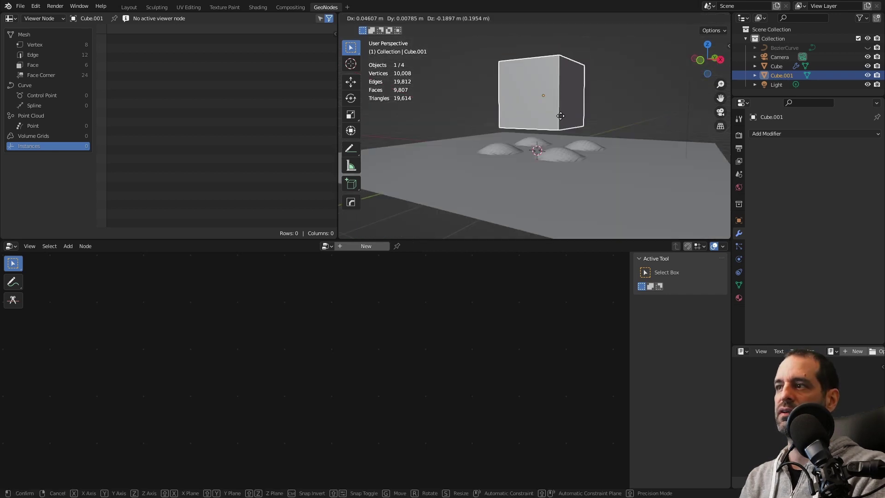
{"action": "left_click", "coordinate": [557, 163]}
{"action": "left_click", "coordinate": [486, 363]}
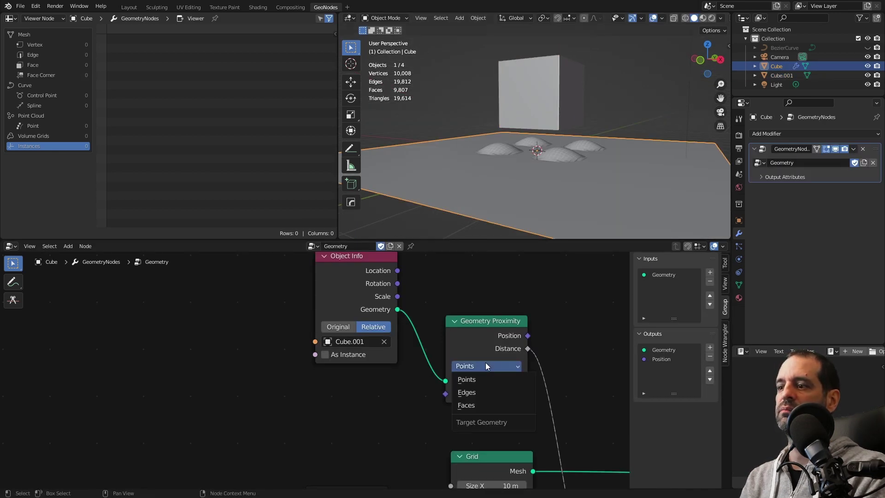
{"action": "left_click", "coordinate": [480, 394]}
{"action": "middle_click_drag", "start_coordinate": [577, 135], "coordinate": [590, 139]}
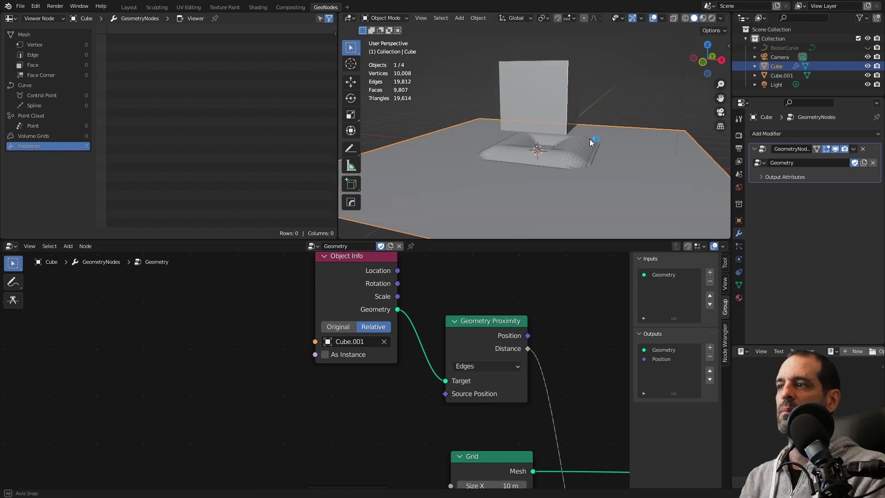
{"action": "left_click", "coordinate": [567, 106]}
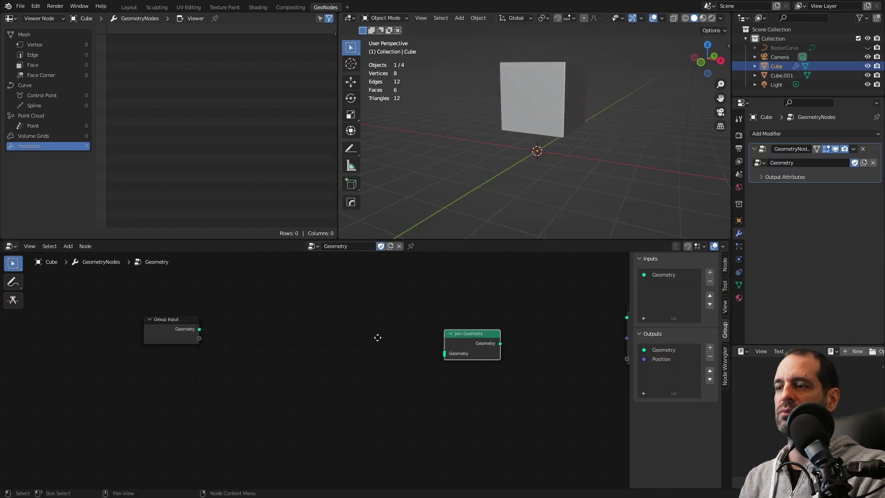
- Add a UV Sphere node to the cube's node tree
{"action": "key", "text": "shift+a"}
{"action": "left_click", "coordinate": [377, 223]}
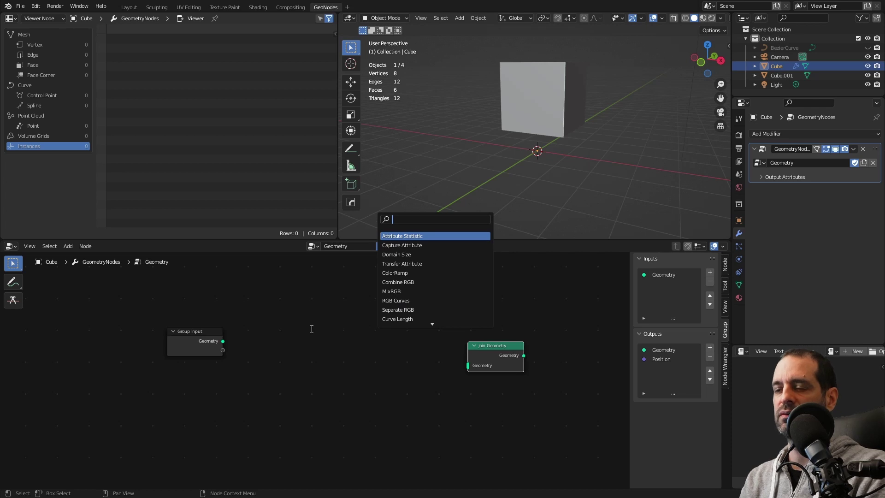
{"action": "key", "text": "shift+a"}
{"action": "left_click", "coordinate": [308, 296]}
{"action": "type", "text": "s"}
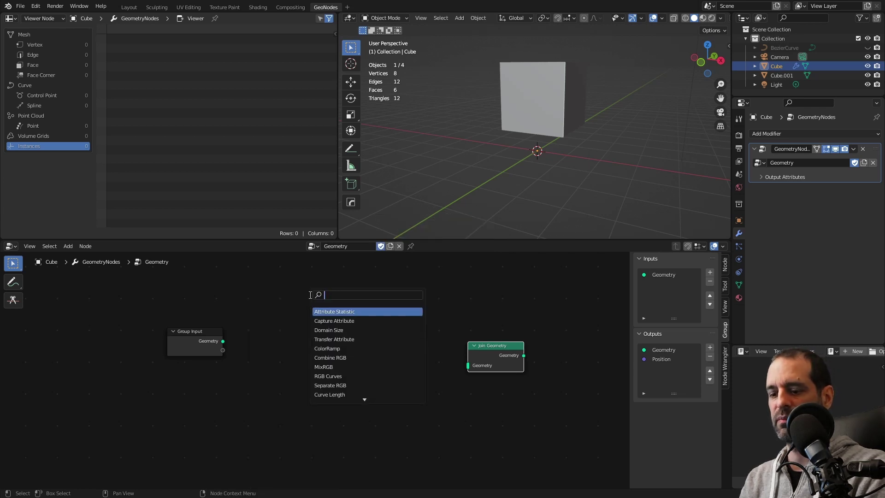
{"action": "left_click", "coordinate": [326, 349]}
{"action": "left_click_drag", "start_coordinate": [500, 356], "coordinate": [481, 356]}
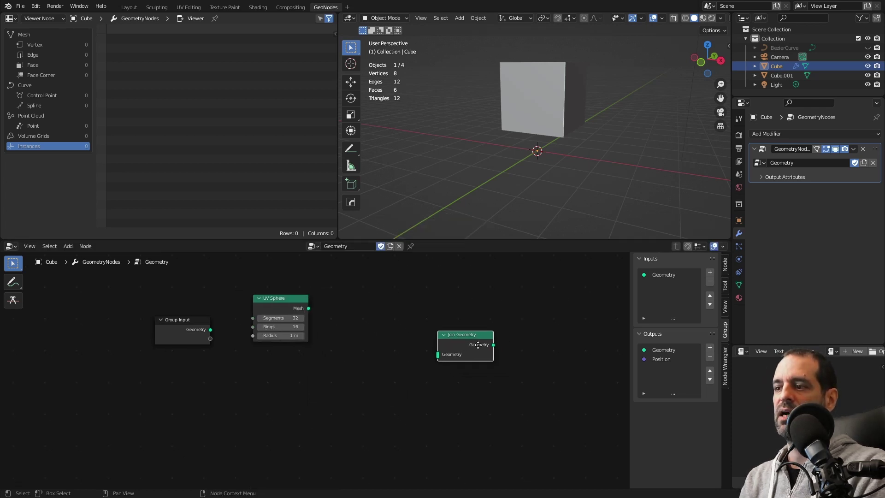
{"action": "middle_click_drag", "start_coordinate": [603, 357], "coordinate": [579, 340]}
{"action": "middle_click_drag", "start_coordinate": [374, 328], "coordinate": [447, 325]}
{"action": "left_click_drag", "start_coordinate": [344, 295], "coordinate": [352, 279]}
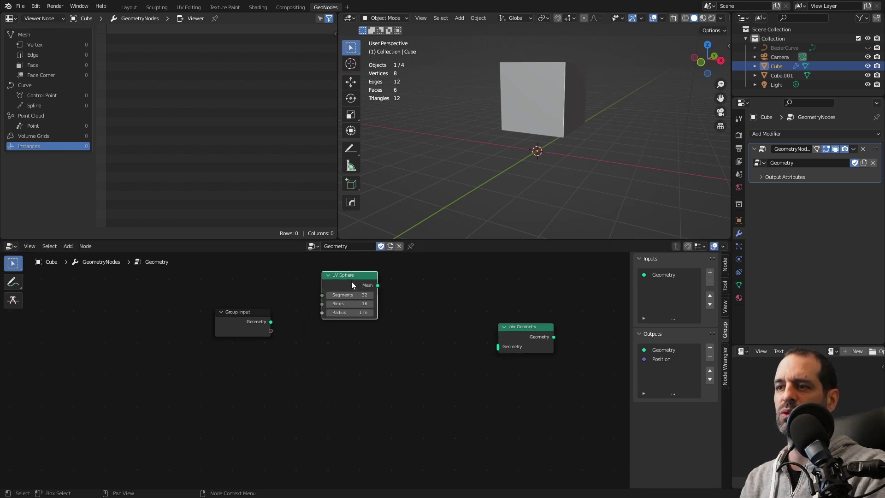
- Add a Cube node and connect both UV Sphere and Cube meshes into Join Geometry
{"action": "key", "text": "shift+a"}
{"action": "left_click", "coordinate": [404, 285]}
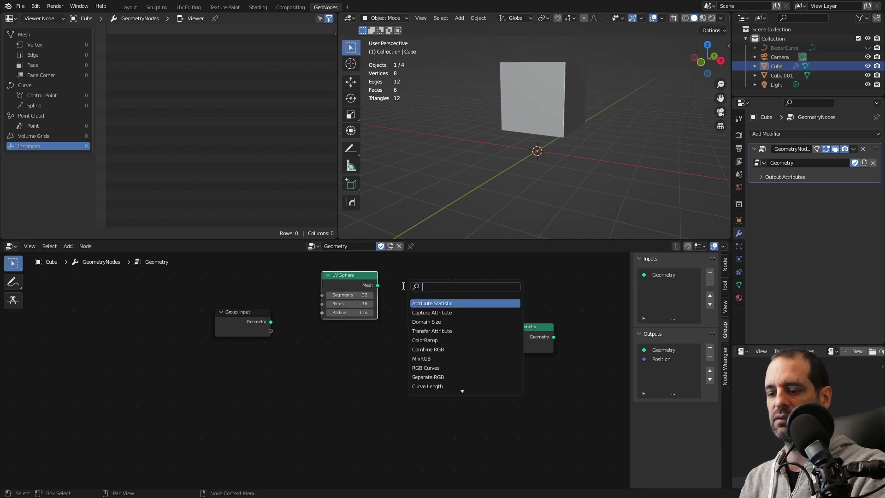
{"action": "type", "text": "cube"}
{"action": "key", "text": "Return"}
{"action": "left_click_drag", "start_coordinate": [373, 346], "coordinate": [381, 297]}
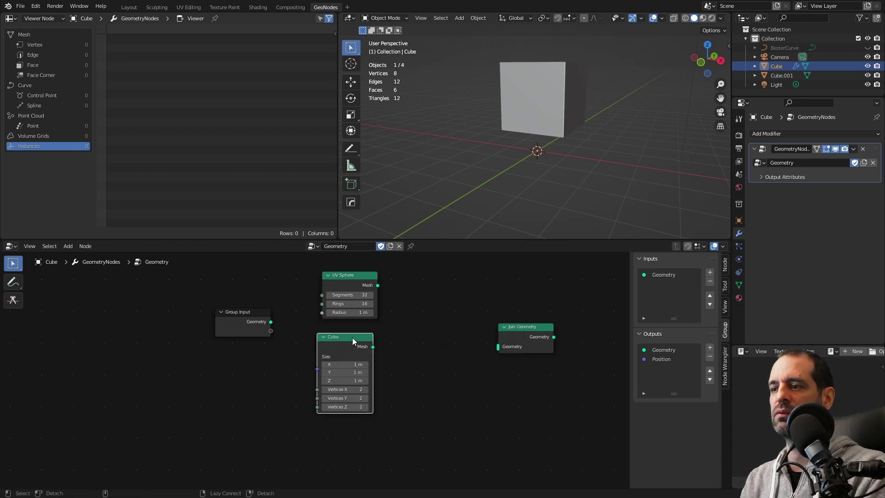
{"action": "right_click_drag", "start_coordinate": [353, 341], "coordinate": [510, 330], "text": "alt"}
{"action": "right_click_drag", "start_coordinate": [369, 289], "coordinate": [507, 329], "text": "alt"}
- Insert a Transform node after the Cube with Translation X set to 2.25 m
{"action": "key", "text": "shift+a"}
{"action": "type", "text": "tr"}
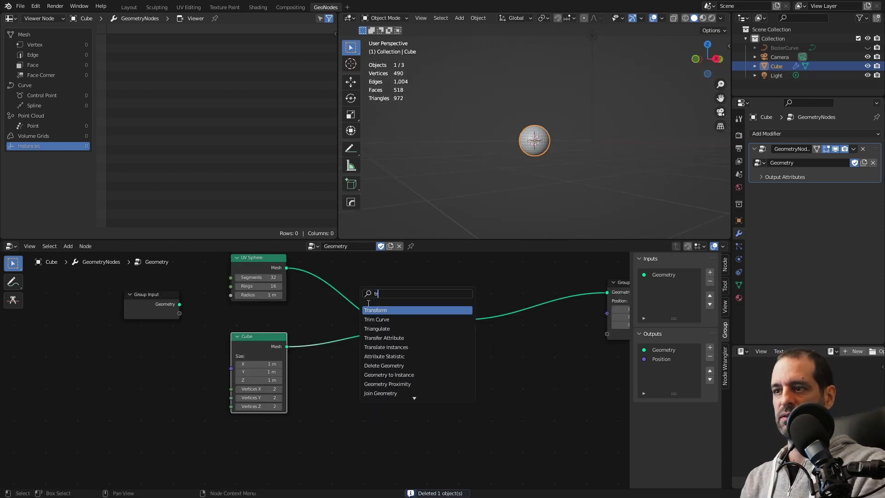
{"action": "key", "text": "Return"}
{"action": "left_click", "coordinate": [347, 341]}
{"action": "left_click_drag", "start_coordinate": [346, 375], "coordinate": [369, 374]}
{"action": "middle_click_drag", "start_coordinate": [460, 102], "coordinate": [488, 111]}
{"action": "middle_click_drag", "start_coordinate": [360, 347], "coordinate": [372, 353]}
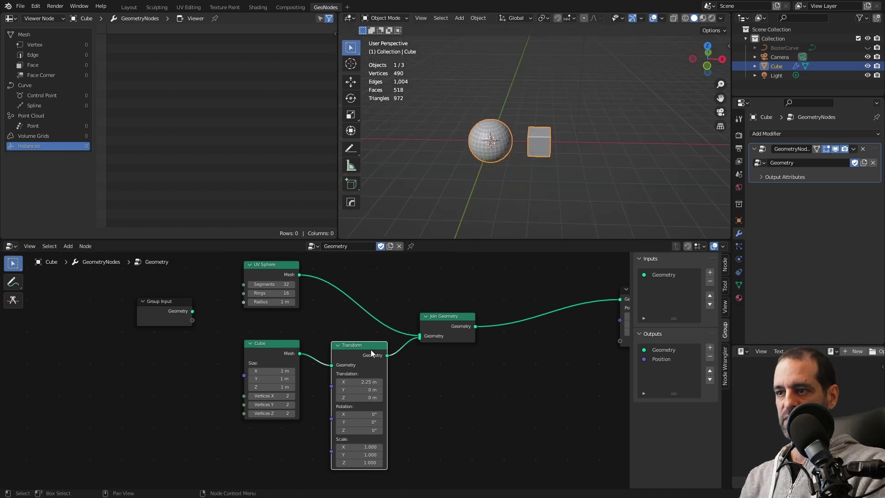
{"action": "left_click_drag", "start_coordinate": [372, 354], "coordinate": [352, 361]}
{"action": "middle_click_drag", "start_coordinate": [361, 317], "coordinate": [364, 340]}
- Delete the UV Sphere node and link the Cube mesh directly into Join Geometry
{"action": "left_click", "coordinate": [280, 294]}
{"action": "key", "text": "x"}
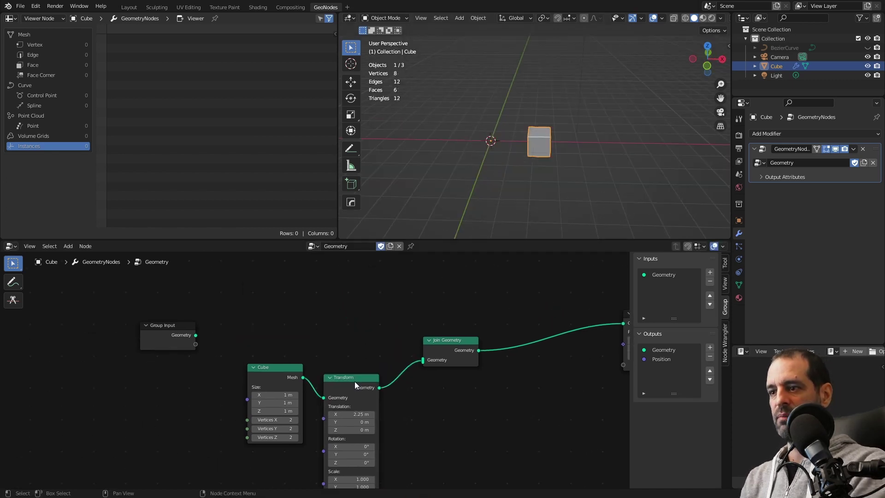
{"action": "mouse_move", "coordinate": [277, 368]}
{"action": "left_mouse_down"}
{"action": "mouse_move", "coordinate": [284, 334]}
{"action": "mouse_move", "coordinate": [422, 360]}
{"action": "left_mouse_up"}
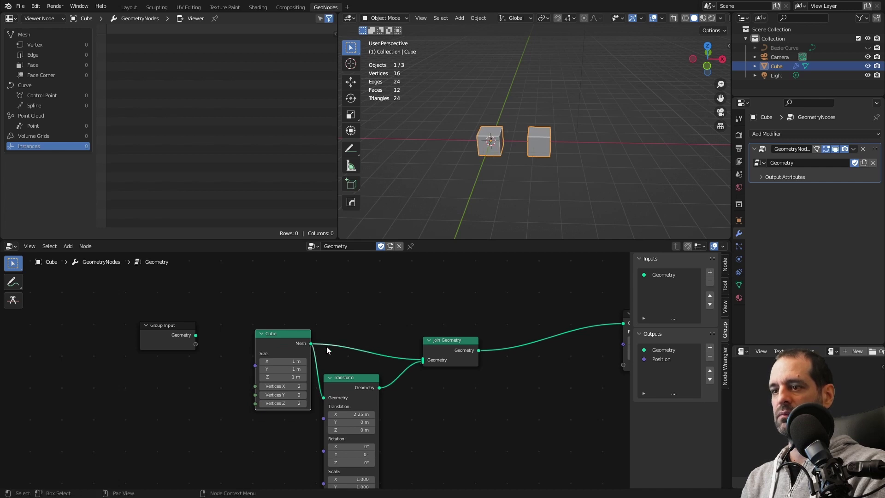
{"action": "left_click_drag", "start_coordinate": [308, 345], "coordinate": [292, 355]}
{"action": "middle_click_drag", "start_coordinate": [361, 390], "coordinate": [355, 377]}
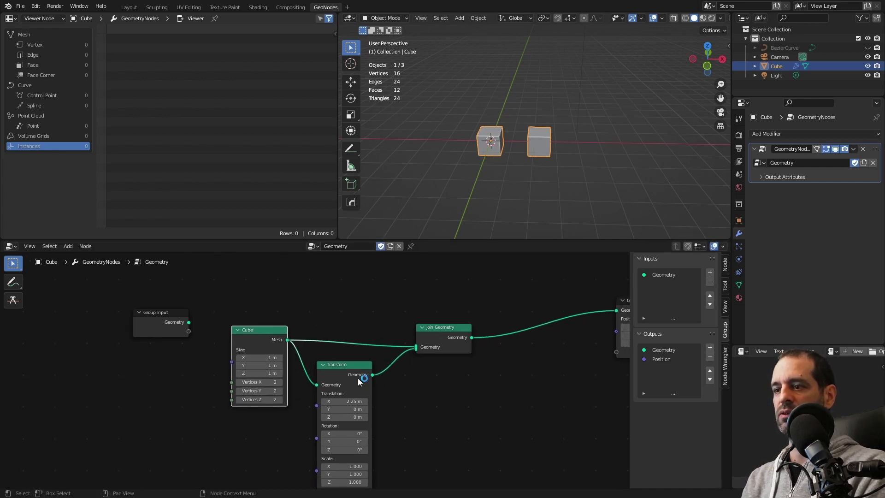
- Duplicate the collapsed Transform, wire it from Cube to Join Geometry, with Translation X 3.21 m
{"action": "left_click", "coordinate": [328, 366]}
{"action": "key", "text": "h"}
{"action": "key", "text": "shift+d"}
{"action": "left_click", "coordinate": [318, 371]}
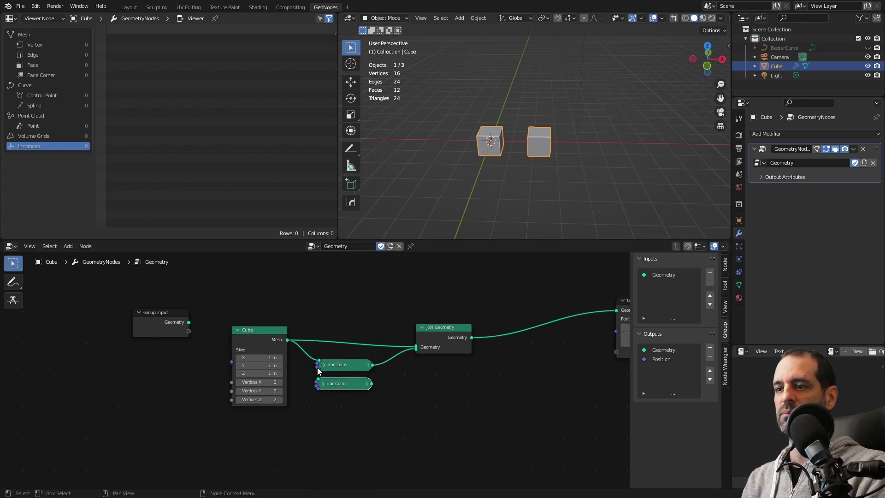
{"action": "left_click_drag", "start_coordinate": [287, 339], "coordinate": [319, 383]}
{"action": "left_click_drag", "start_coordinate": [371, 384], "coordinate": [416, 347]}
{"action": "key", "text": "h"}
{"action": "middle_click_drag", "start_coordinate": [372, 384], "coordinate": [360, 331]}
{"action": "left_click_drag", "start_coordinate": [331, 367], "coordinate": [343, 367]}
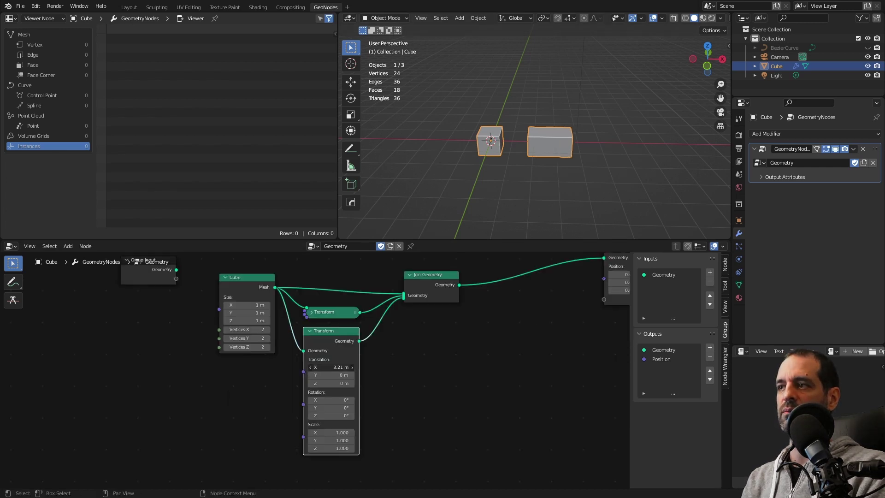
{"action": "scroll", "coordinate": [392, 332], "scroll_direction": "up", "scroll_amount": 5}
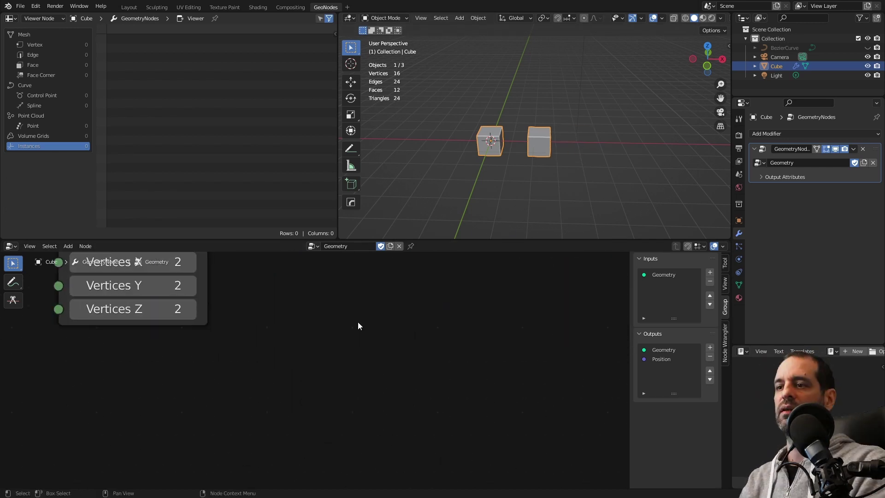
{"action": "scroll", "coordinate": [359, 326], "scroll_direction": "down", "scroll_amount": 5}
- Make two more Transform copies stacked below the others
{"action": "left_click", "coordinate": [353, 328]}
{"action": "key", "text": "shift+d"}
{"action": "left_click", "coordinate": [351, 354]}
{"action": "key", "text": "shift+d"}
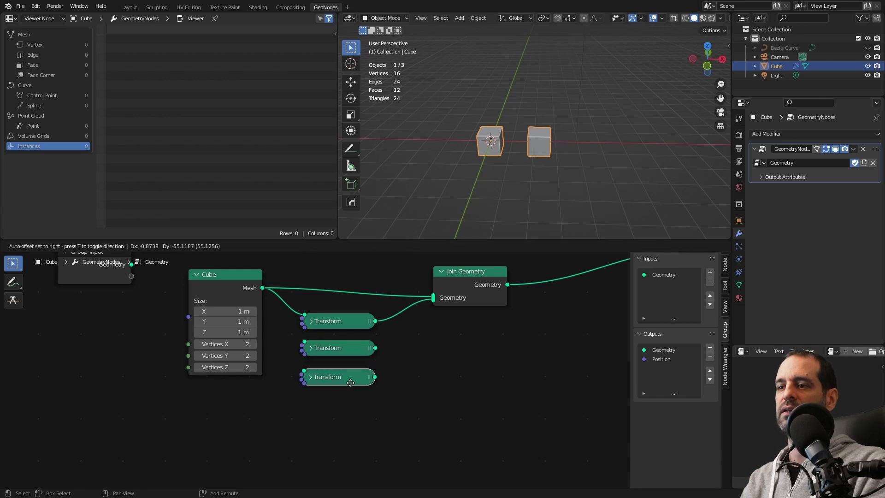
{"action": "left_click", "coordinate": [350, 383]}
{"action": "key", "text": "shift+d"}
{"action": "left_click", "coordinate": [347, 412]}
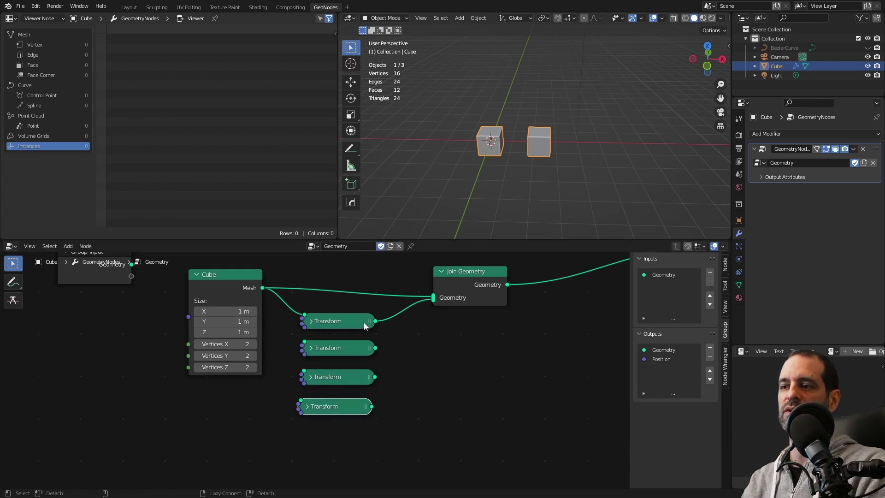
- Chain the four Transforms in sequence and link each into Join Geometry
{"action": "mouse_move", "coordinate": [364, 323]}
{"action": "right_mouse_down", "text": "alt"}
{"action": "mouse_move", "coordinate": [339, 379]}
{"action": "mouse_move", "coordinate": [339, 408]}
{"action": "right_mouse_up", "text": "alt"}
{"action": "left_click_drag", "start_coordinate": [371, 406], "coordinate": [434, 299]}
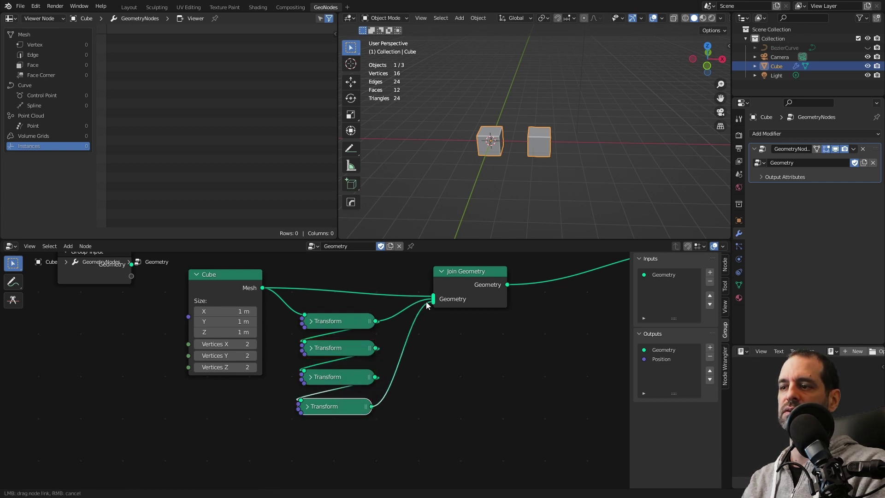
{"action": "left_click_drag", "start_coordinate": [376, 376], "coordinate": [435, 303]}
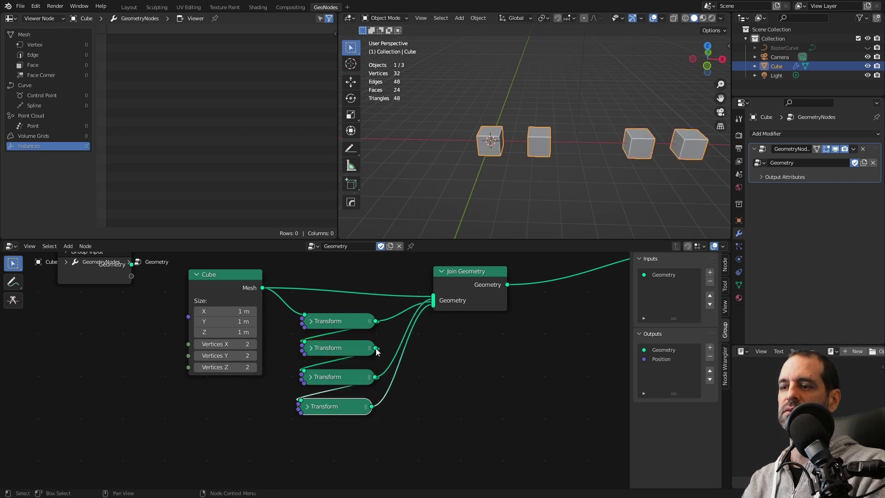
{"action": "left_click_drag", "start_coordinate": [376, 347], "coordinate": [433, 301]}
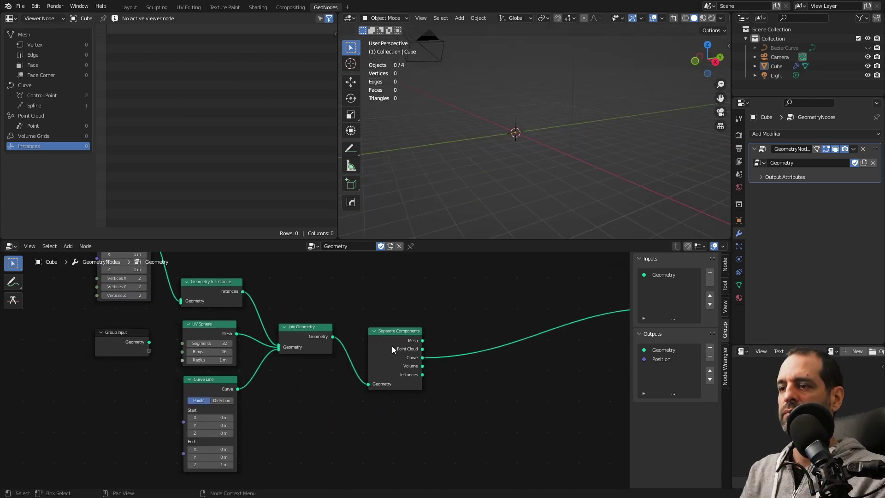
{"action": "left_click_drag", "start_coordinate": [392, 349], "coordinate": [380, 345]}
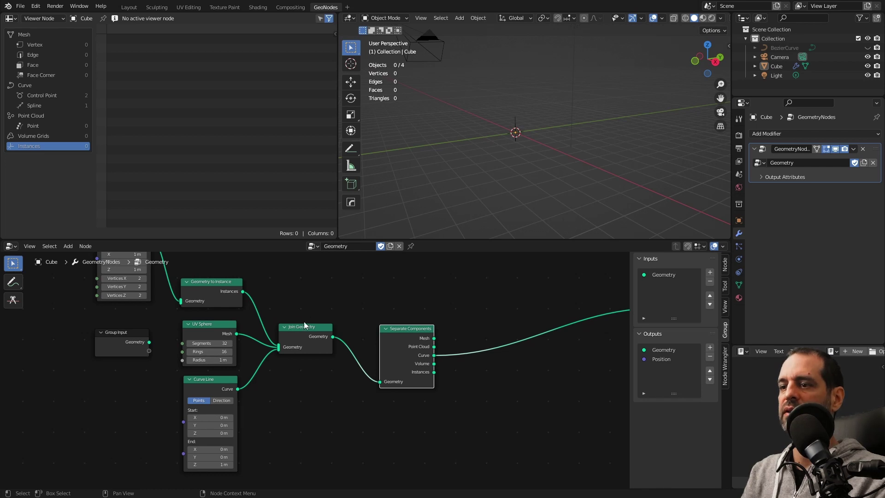
- Preview the Separate Components Mesh output with a Viewer node
{"action": "scroll", "coordinate": [341, 370], "scroll_direction": "right", "scroll_amount": 3, "text": "ctrl"}
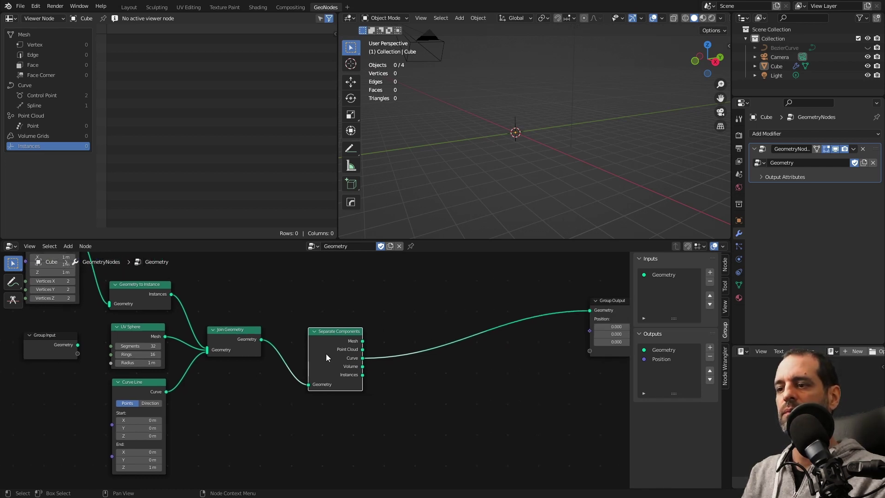
{"action": "scroll", "coordinate": [277, 355], "scroll_direction": "left", "scroll_amount": 4, "text": "ctrl"}
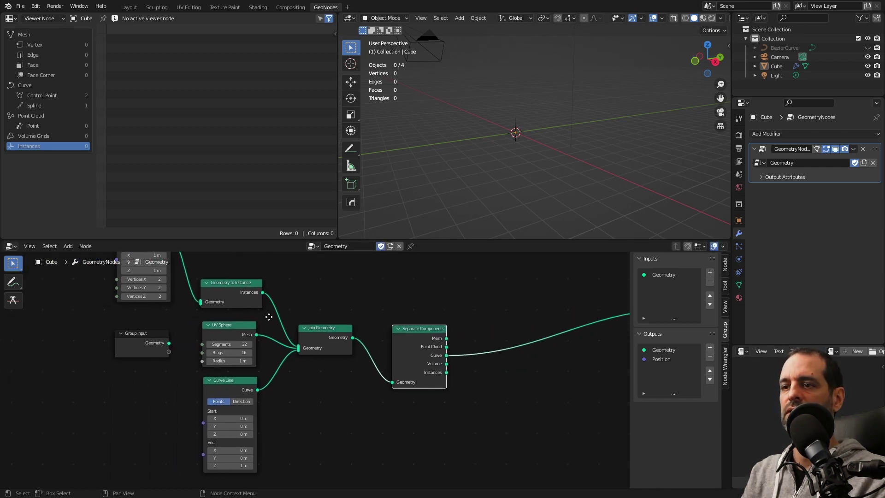
{"action": "mouse_move", "coordinate": [264, 306]}
{"action": "middle_mouse_down"}
{"action": "mouse_move", "coordinate": [273, 350]}
{"action": "mouse_move", "coordinate": [268, 316]}
{"action": "middle_mouse_up"}
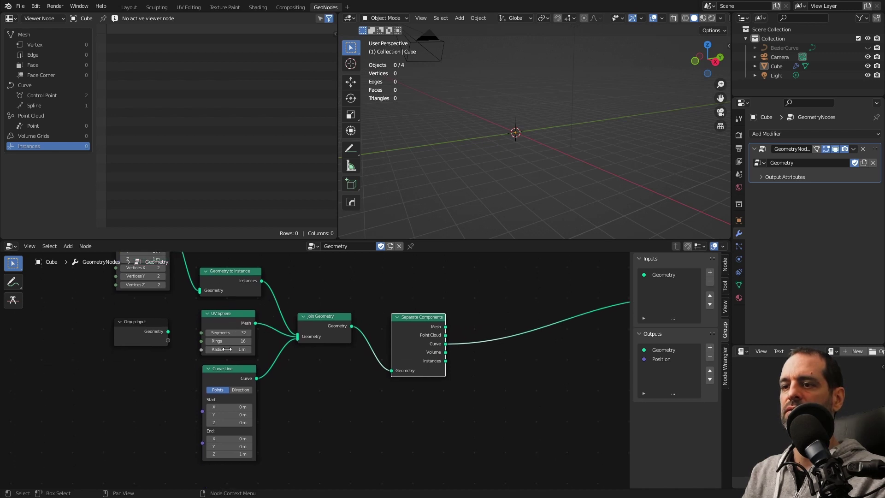
{"action": "left_click_drag", "start_coordinate": [231, 371], "coordinate": [230, 374]}
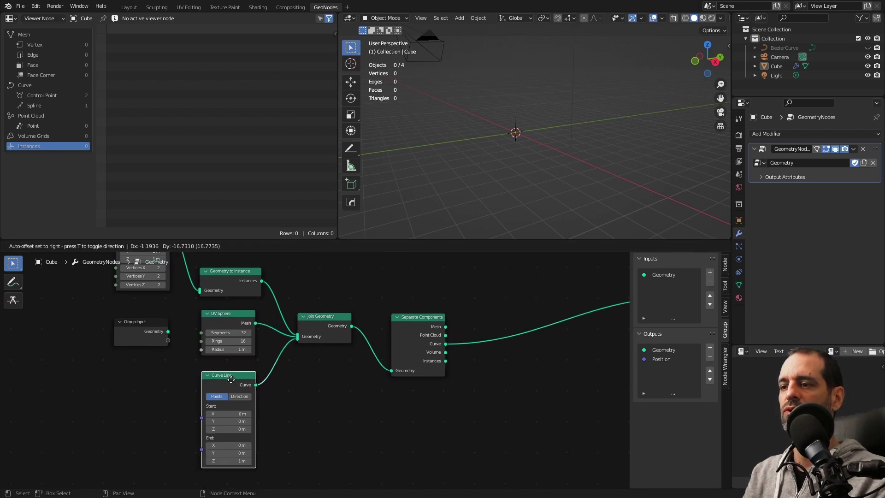
{"action": "middle_click_drag", "start_coordinate": [412, 351], "coordinate": [318, 378]}
{"action": "left_click", "coordinate": [317, 377], "text": "ctrl+shift"}
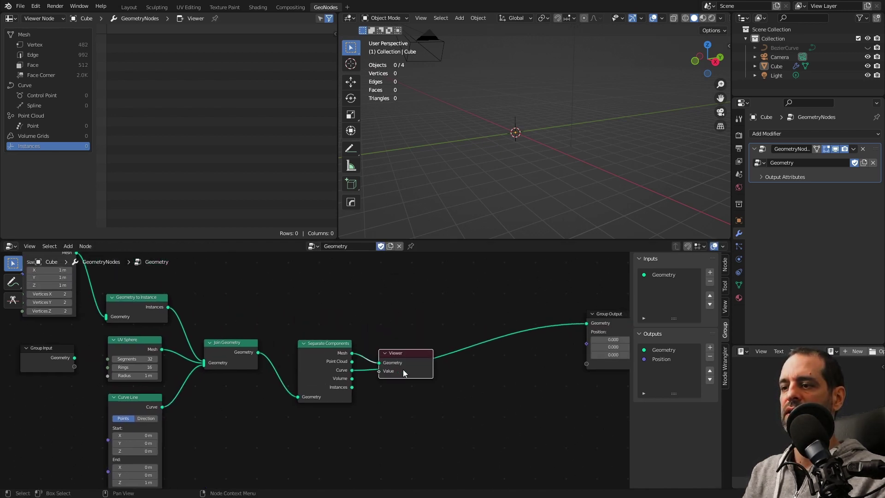
{"action": "left_click_drag", "start_coordinate": [406, 373], "coordinate": [412, 331]}
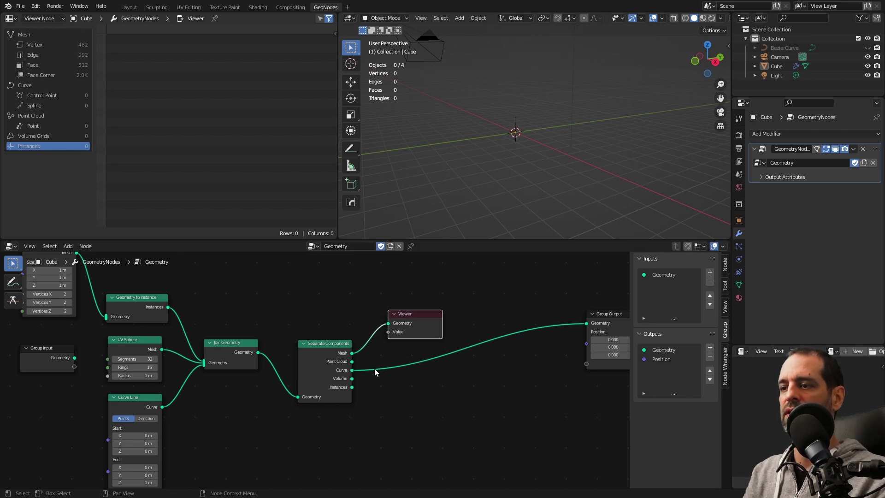
- Delete the Viewer and route Mesh, then Curve, then Instances to Group Output
{"action": "key", "text": "x"}
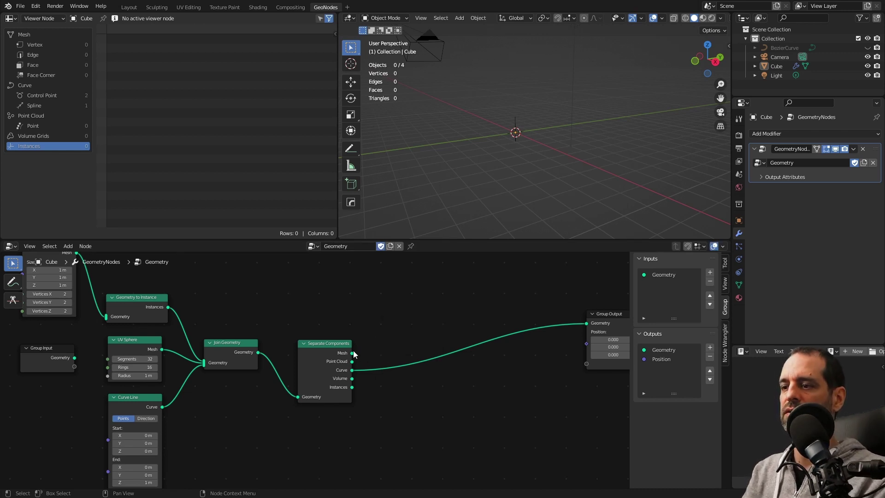
{"action": "left_click_drag", "start_coordinate": [353, 353], "coordinate": [587, 324]}
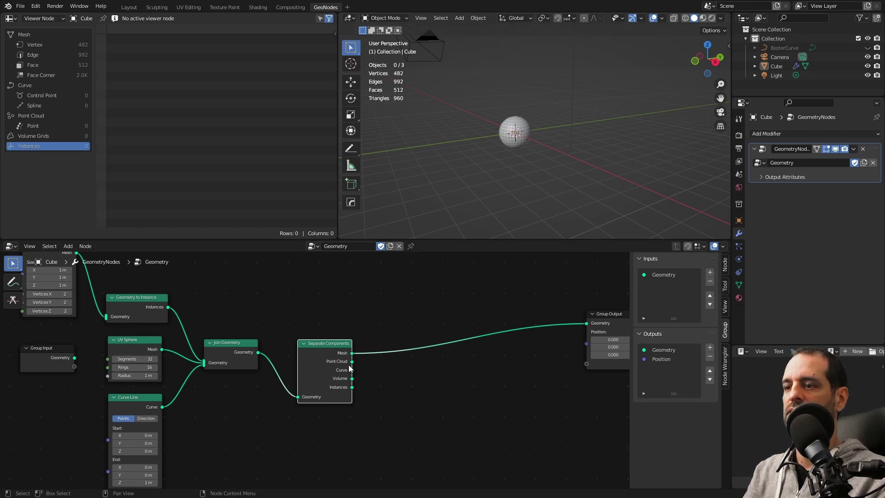
{"action": "left_click_drag", "start_coordinate": [352, 370], "coordinate": [587, 323]}
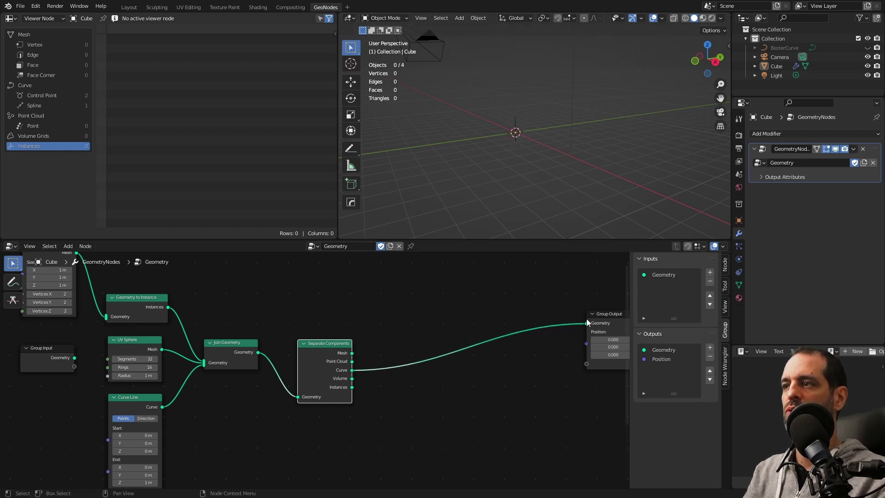
{"action": "left_click_drag", "start_coordinate": [352, 387], "coordinate": [587, 323]}
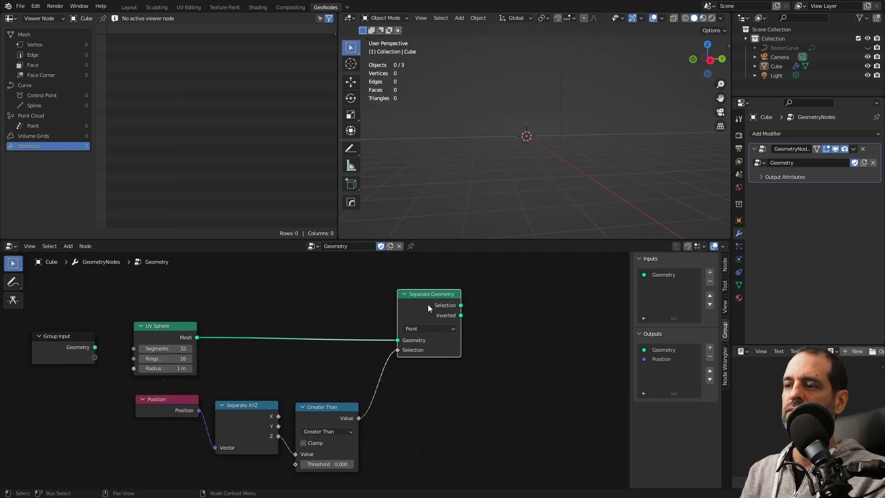
- Arrange the Separate Geometry and Greater Than nodes and check the domain options
{"action": "left_click_drag", "start_coordinate": [428, 304], "coordinate": [432, 305]}
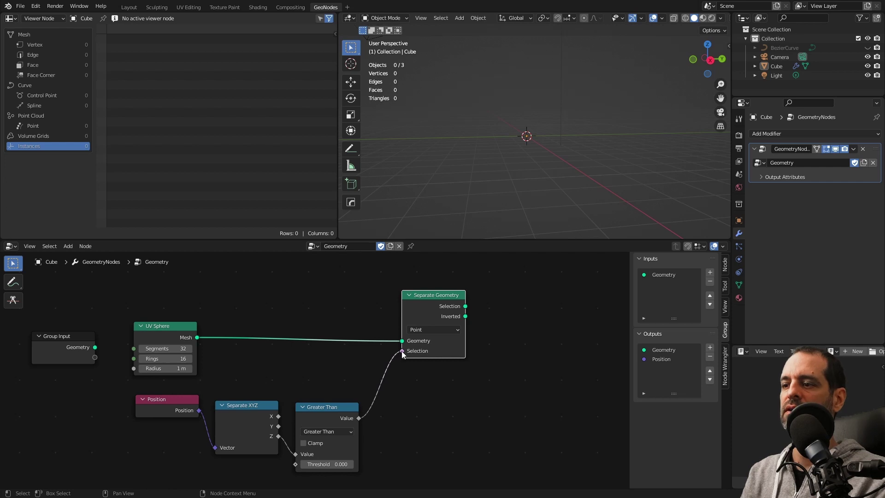
{"action": "left_click", "coordinate": [422, 329]}
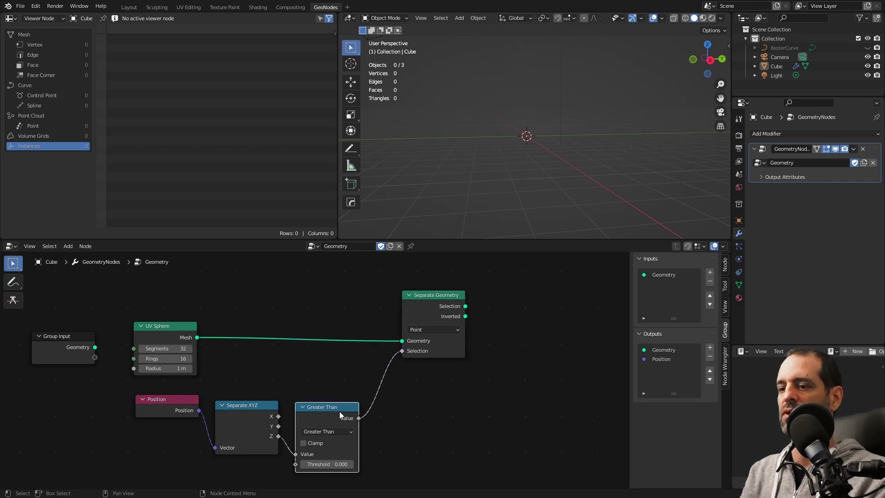
{"action": "left_click_drag", "start_coordinate": [339, 411], "coordinate": [335, 412]}
{"action": "left_click", "coordinate": [418, 316]}
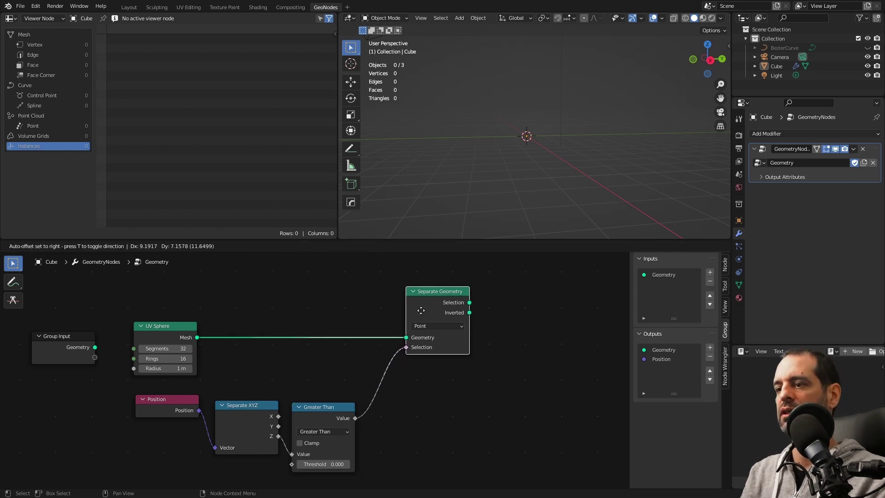
{"action": "scroll", "coordinate": [406, 346], "scroll_direction": "down", "scroll_amount": 1}
{"action": "scroll", "coordinate": [419, 342], "scroll_direction": "up", "scroll_amount": 1}
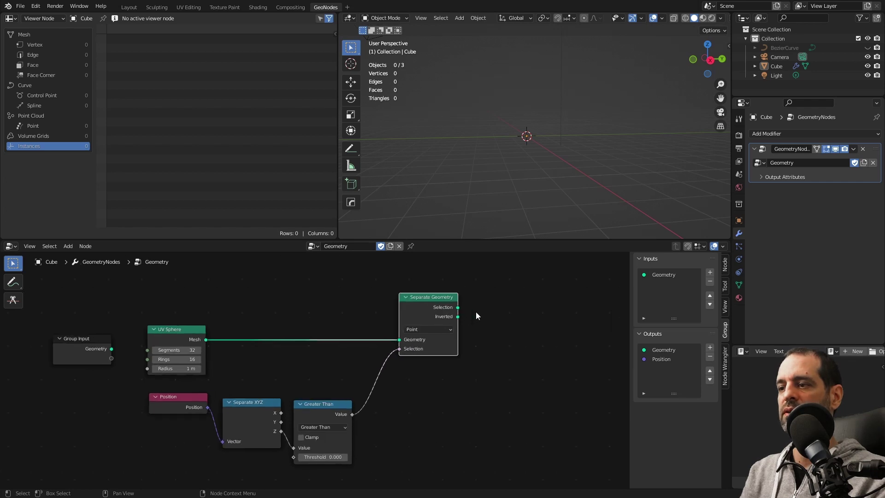
{"action": "left_click_drag", "start_coordinate": [458, 308], "coordinate": [466, 299]}
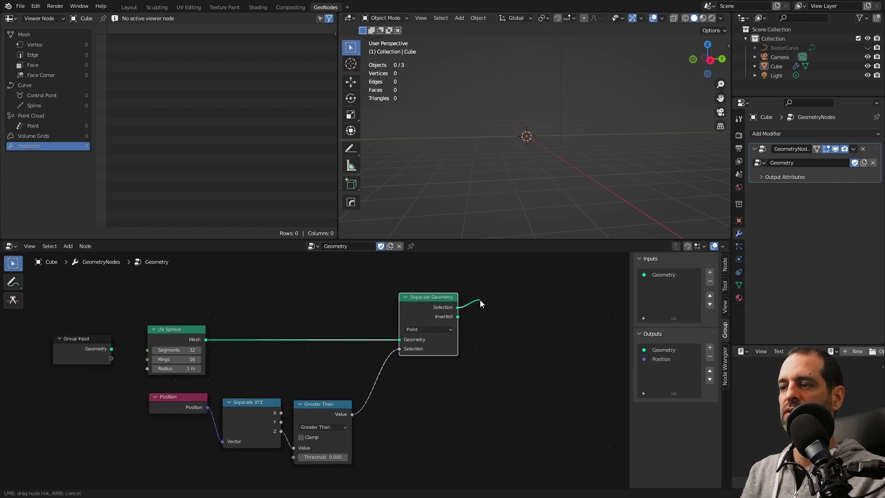
{"action": "right_click", "coordinate": [502, 333]}
- Output the Selection half, then switch Group Output to Inverted and orbit to inspect the bowl
{"action": "middle_click_drag", "start_coordinate": [506, 313], "coordinate": [364, 316]}
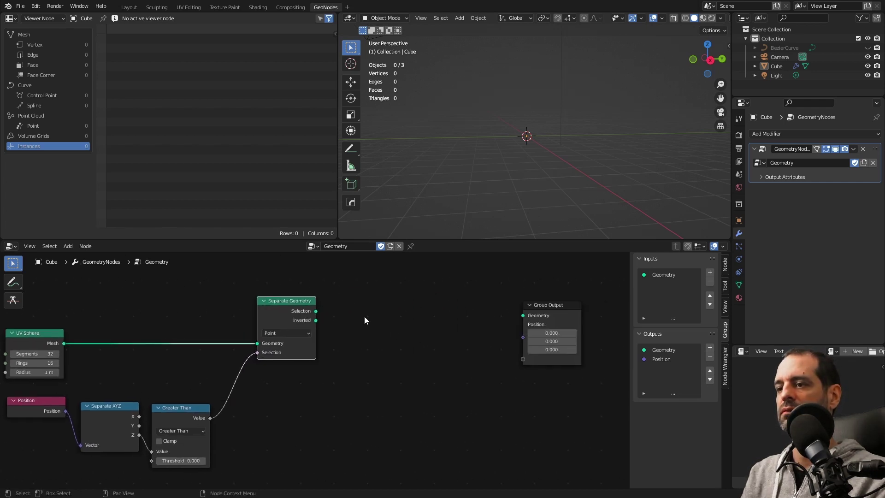
{"action": "left_click_drag", "start_coordinate": [316, 311], "coordinate": [523, 315]}
{"action": "middle_click_drag", "start_coordinate": [265, 349], "coordinate": [351, 325]}
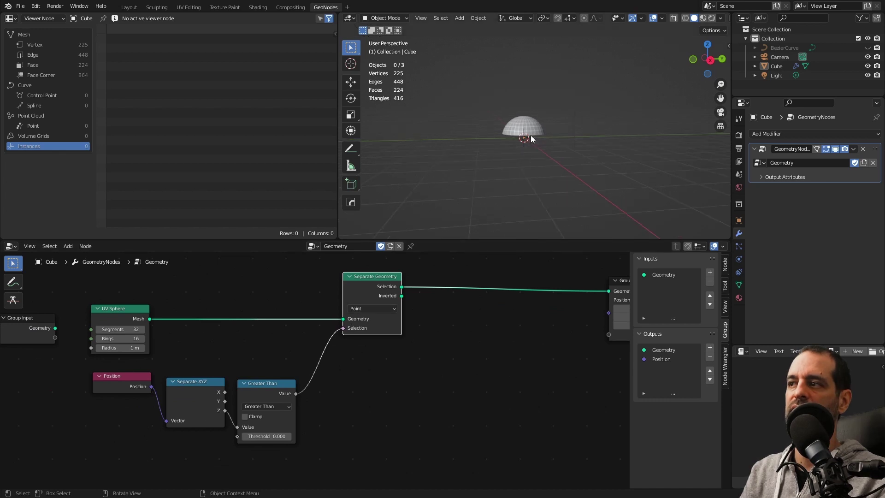
{"action": "middle_click_drag", "start_coordinate": [530, 135], "coordinate": [508, 135]}
{"action": "scroll", "coordinate": [372, 295], "scroll_direction": "down", "scroll_amount": 2}
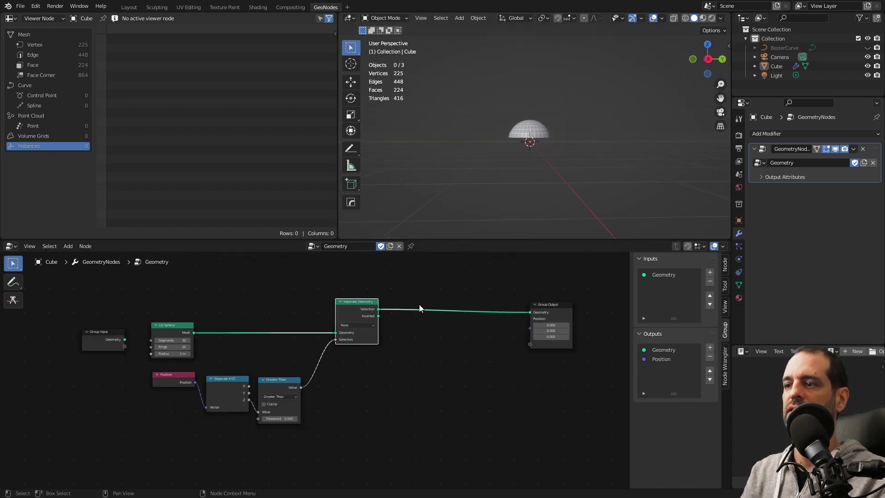
{"action": "left_click_drag", "start_coordinate": [361, 334], "coordinate": [512, 330]}
{"action": "middle_click_drag", "start_coordinate": [525, 236], "coordinate": [560, 153]}
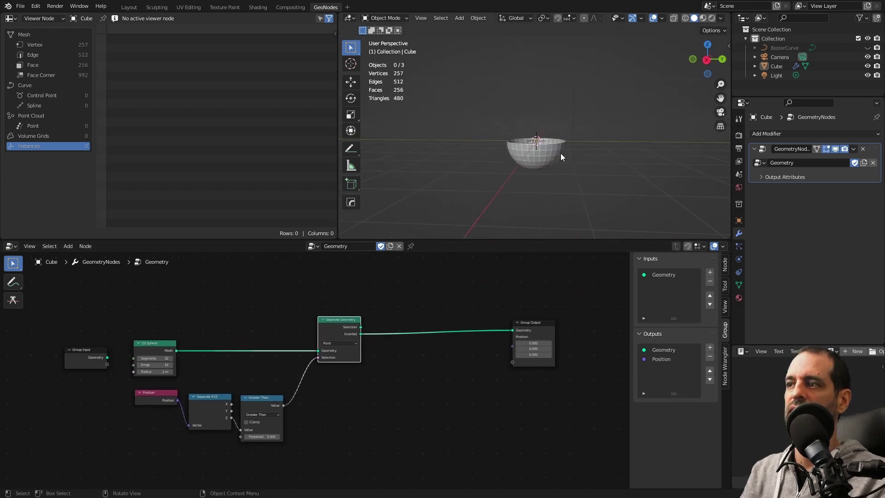
- Place the Set ID node and lay out the Set ID tree toward Group Output
{"action": "left_click", "coordinate": [388, 328]}
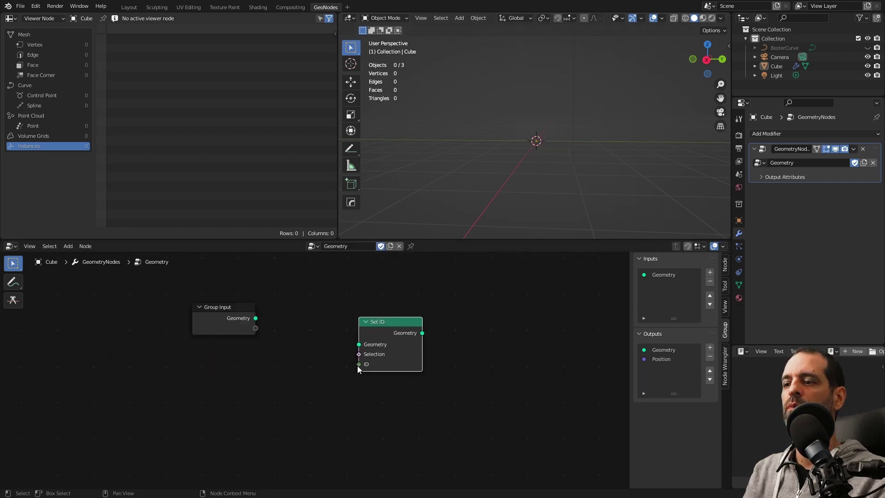
{"action": "middle_click_drag", "start_coordinate": [426, 338], "coordinate": [371, 338]}
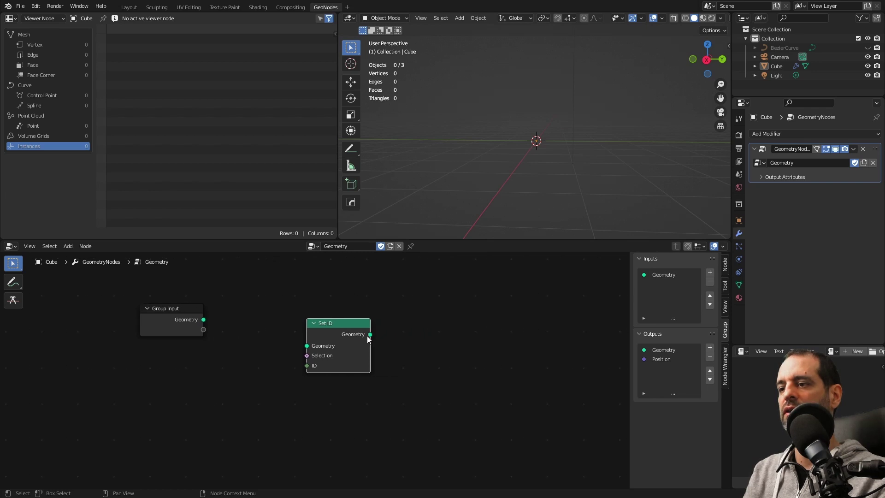
{"action": "scroll", "coordinate": [400, 367], "scroll_direction": "down", "scroll_amount": 1}
{"action": "middle_click_drag", "start_coordinate": [554, 339], "coordinate": [468, 339]}
{"action": "scroll", "coordinate": [438, 331], "scroll_direction": "down", "scroll_amount": 1}
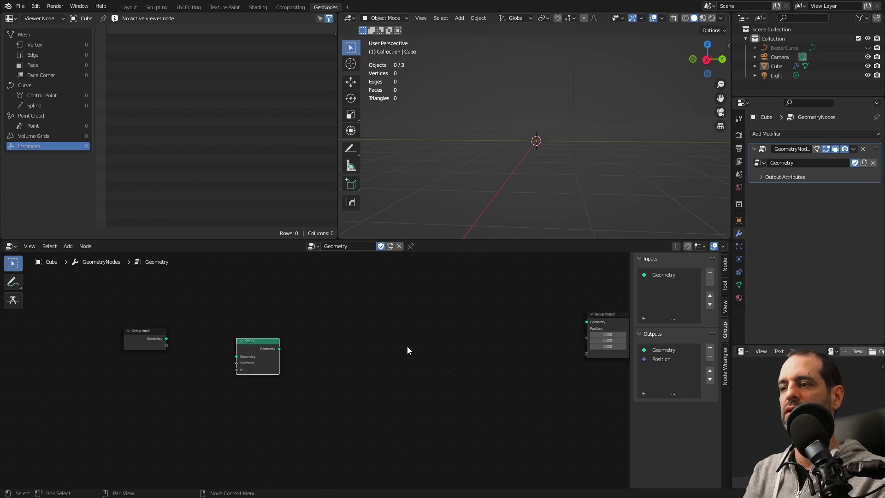
{"action": "left_click_drag", "start_coordinate": [262, 350], "coordinate": [313, 351]}
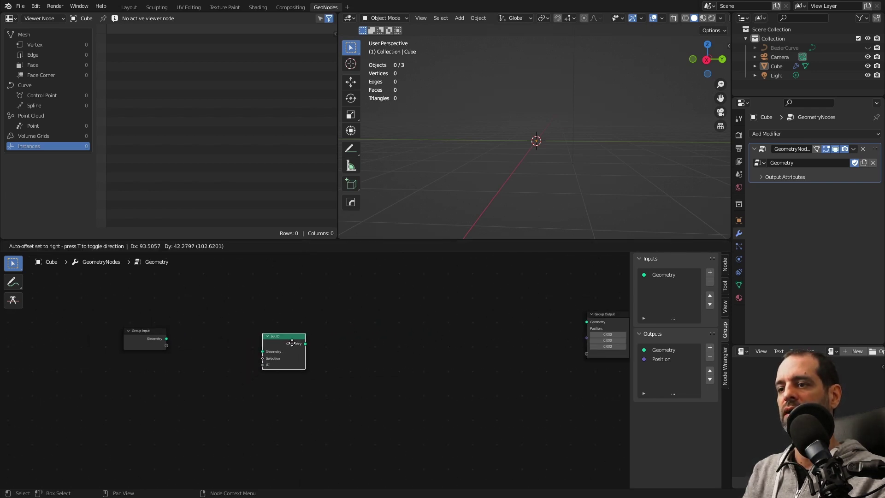
{"action": "middle_click_drag", "start_coordinate": [362, 355], "coordinate": [425, 332]}
{"action": "scroll", "coordinate": [358, 344], "scroll_direction": "up", "scroll_amount": 1}
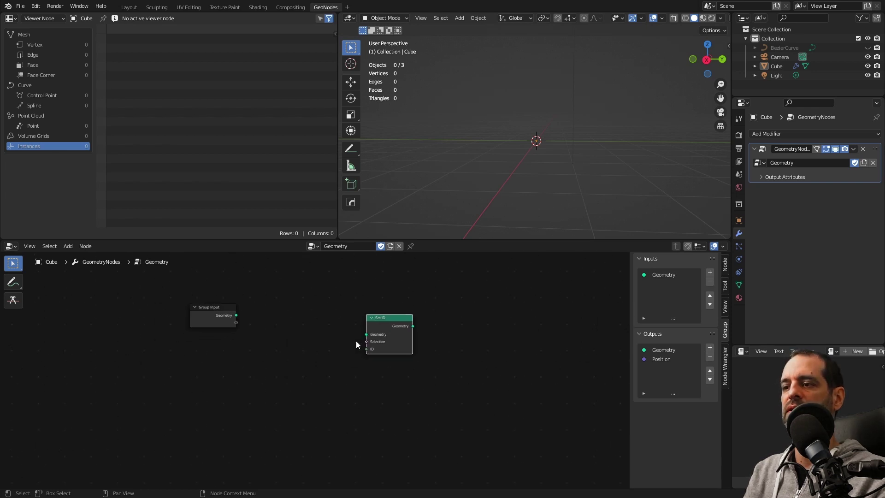
{"action": "scroll", "coordinate": [350, 337], "scroll_direction": "up", "scroll_amount": 1}
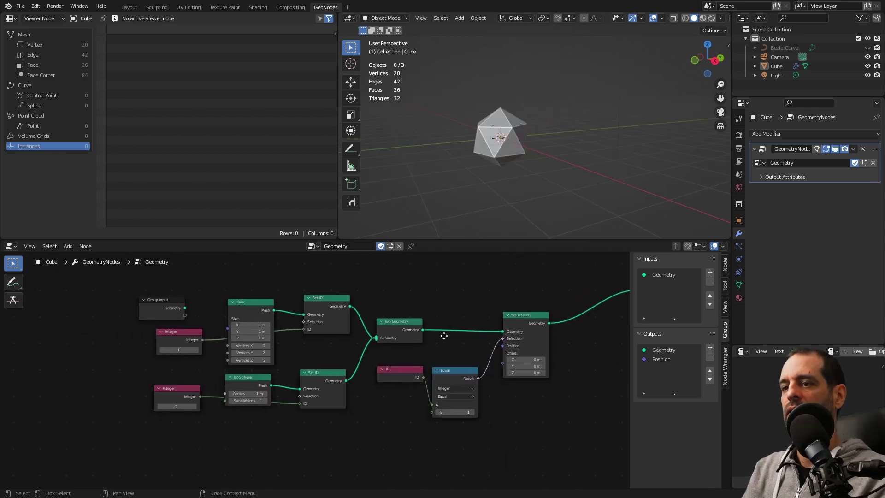
{"action": "scroll", "coordinate": [318, 337], "scroll_direction": "up", "scroll_amount": 1}
{"action": "left_click_drag", "start_coordinate": [338, 321], "coordinate": [342, 323]}
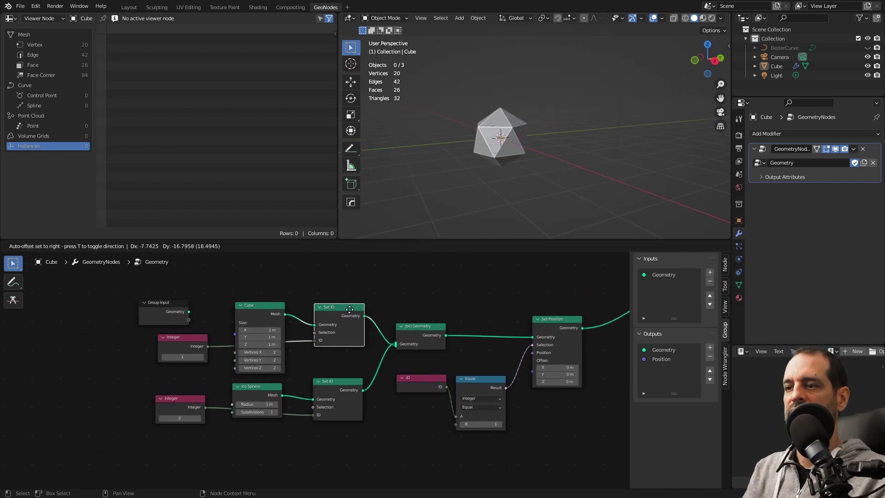
{"action": "scroll", "coordinate": [261, 309], "scroll_direction": "up", "scroll_amount": 1}
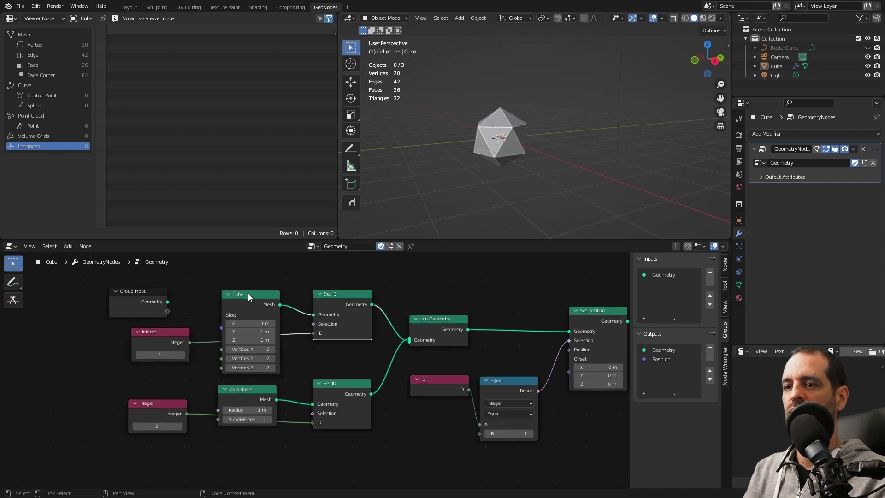
- Set the top Integer to 1 and preview the joined geometry with a temporary Viewer, then delete it
{"action": "left_click_drag", "start_coordinate": [156, 353], "coordinate": [163, 353]}
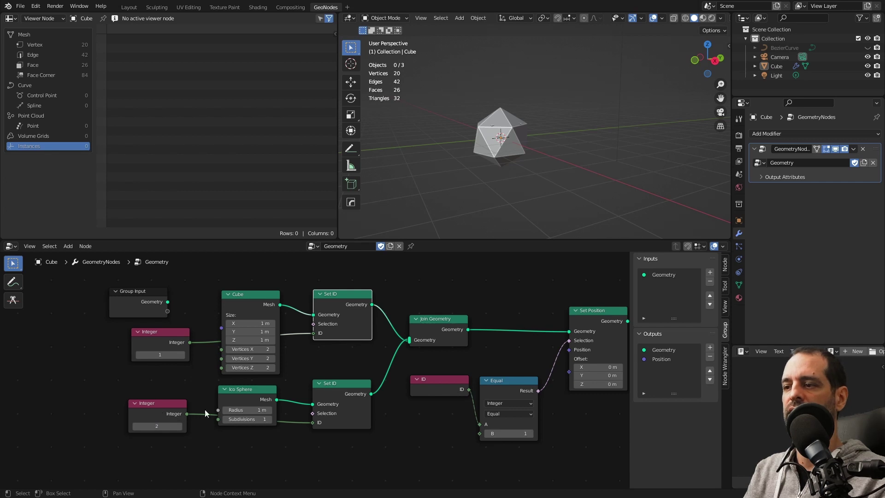
{"action": "middle_click_drag", "start_coordinate": [205, 409], "coordinate": [120, 417]}
{"action": "left_click", "coordinate": [354, 348], "text": "ctrl+shift"}
{"action": "left_click_drag", "start_coordinate": [431, 350], "coordinate": [425, 297]}
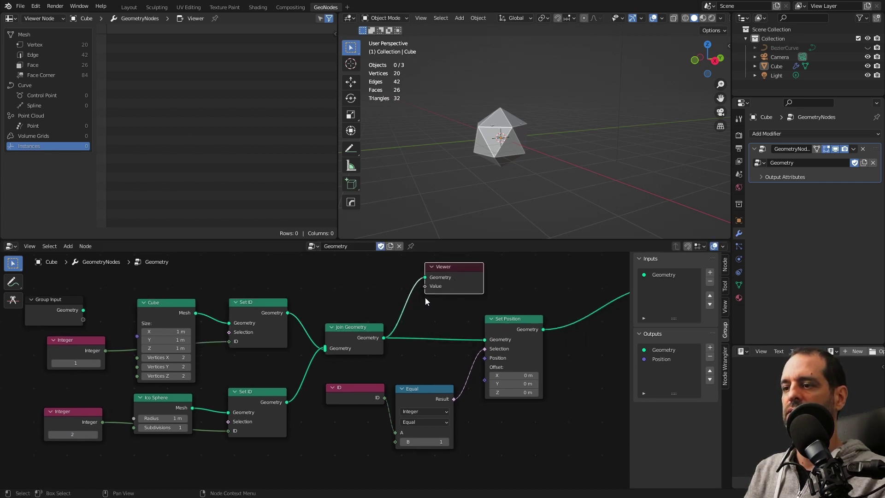
{"action": "left_click_drag", "start_coordinate": [361, 391], "coordinate": [352, 381]}
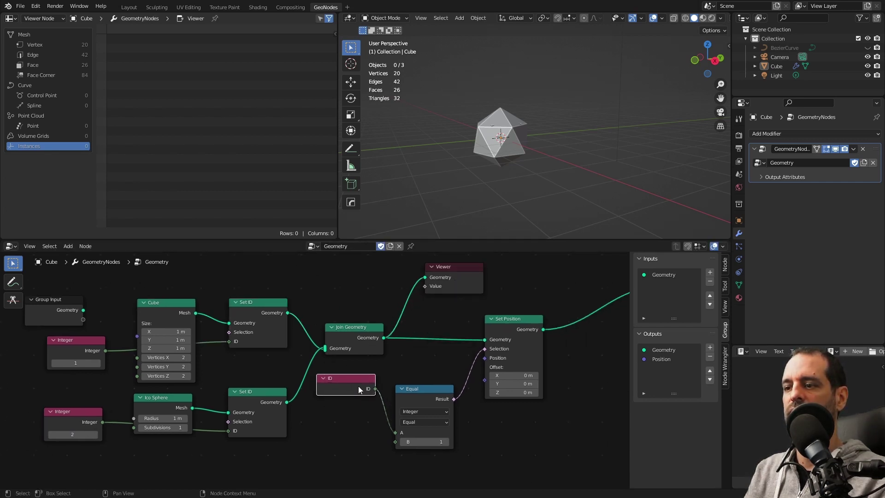
{"action": "left_click", "coordinate": [353, 391], "text": "ctrl+shift"}
{"action": "key", "text": "ctrl+z"}
{"action": "key", "text": "ctrl+z"}
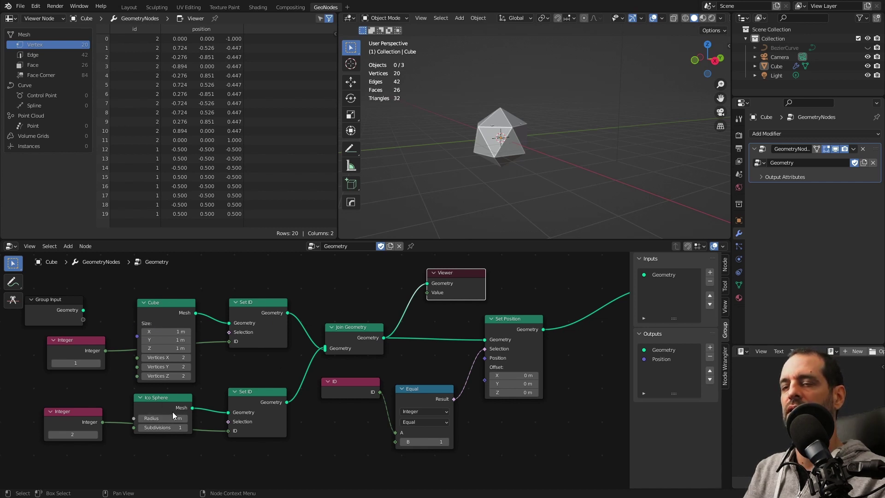
{"action": "middle_click_drag", "start_coordinate": [460, 344], "coordinate": [312, 334]}
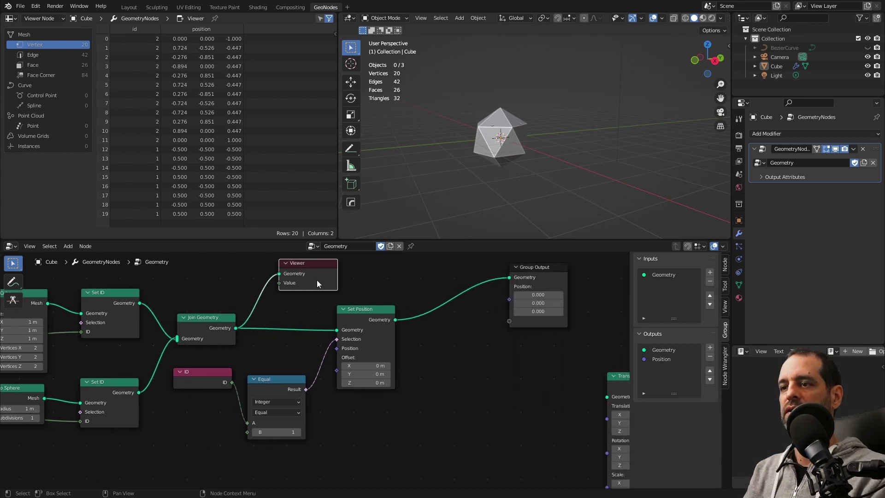
{"action": "key", "text": "x"}
- Reconnect ID to the Equal node, set Offset Z to 2 m and compare B against 2
{"action": "mouse_move", "coordinate": [373, 324]}
{"action": "left_mouse_down"}
{"action": "mouse_move", "coordinate": [377, 316]}
{"action": "mouse_move", "coordinate": [343, 303]}
{"action": "left_mouse_up"}
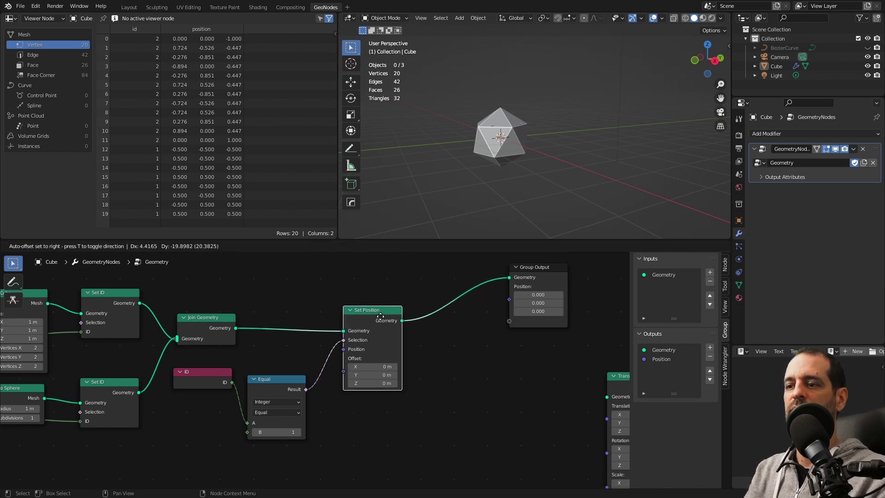
{"action": "scroll", "coordinate": [241, 369], "scroll_direction": "up", "scroll_amount": 2}
{"action": "left_click_drag", "start_coordinate": [198, 343], "coordinate": [290, 343]}
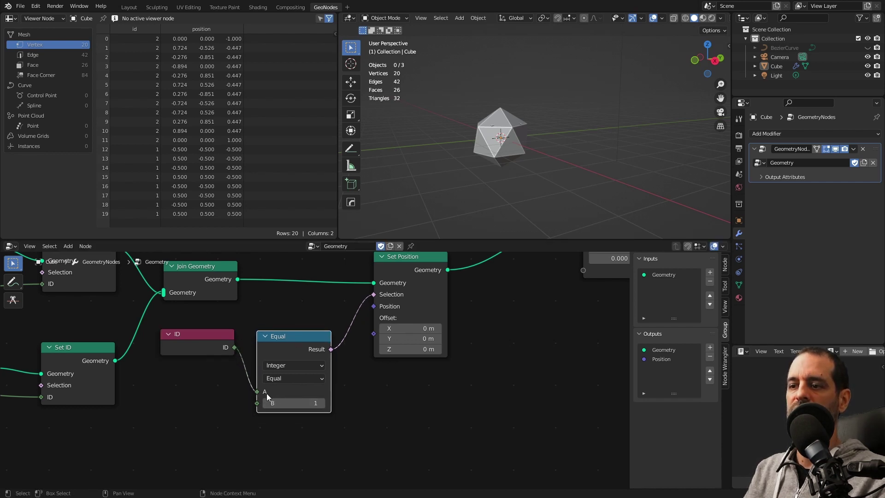
{"action": "scroll", "coordinate": [316, 371], "scroll_direction": "down", "scroll_amount": 1}
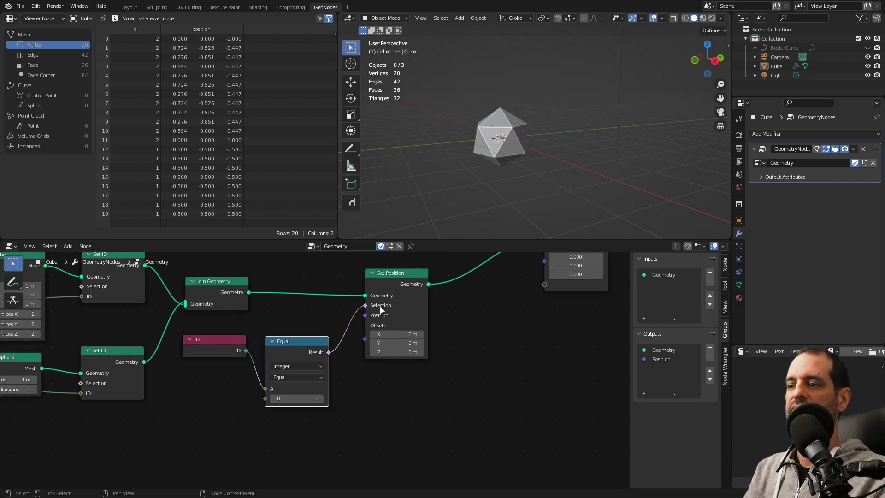
{"action": "scroll", "coordinate": [416, 319], "scroll_direction": "down", "scroll_amount": 3}
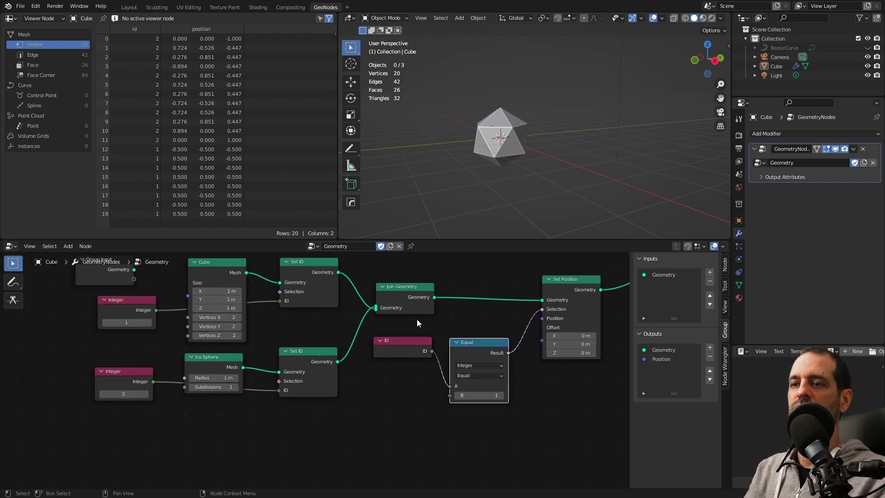
{"action": "scroll", "coordinate": [164, 298], "scroll_direction": "up", "scroll_amount": 2}
{"action": "middle_click_drag", "start_coordinate": [209, 278], "coordinate": [48, 282]}
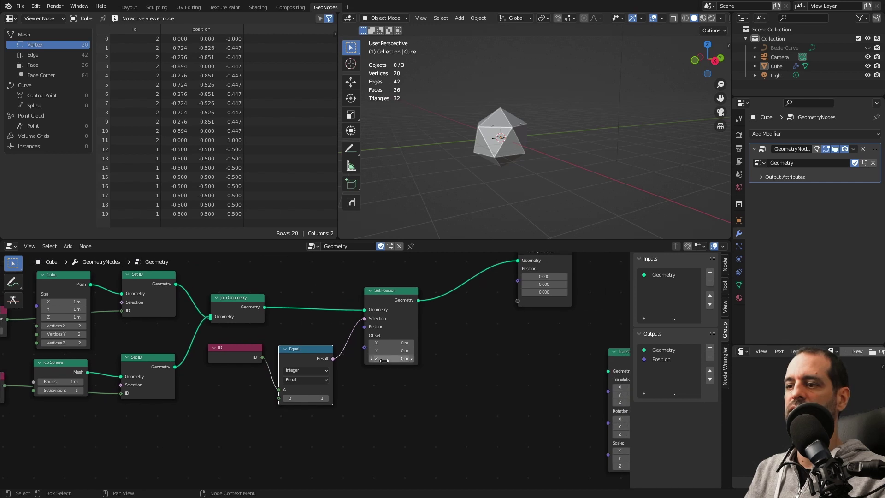
{"action": "left_click_drag", "start_coordinate": [392, 358], "coordinate": [429, 359]}
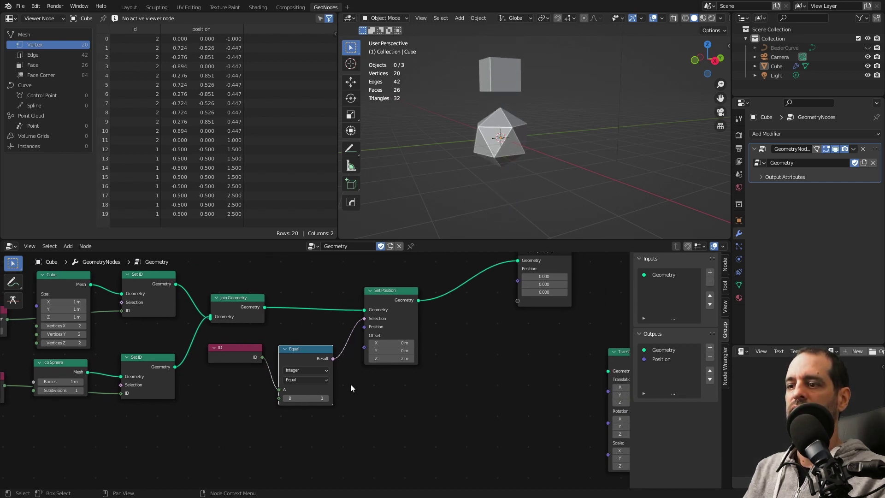
{"action": "left_click", "coordinate": [327, 398]}
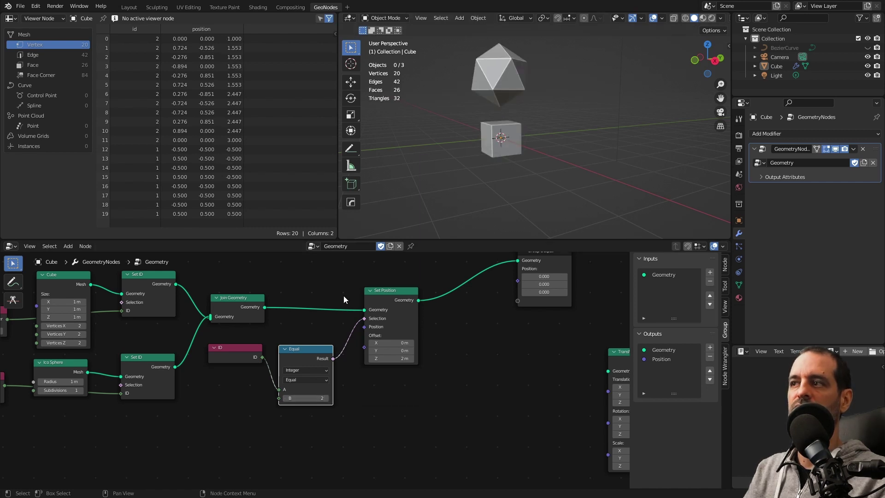
- Place Set Position beside Transform and link Cube Mesh through Transform Geometry to Group Output
{"action": "left_click_drag", "start_coordinate": [360, 332], "coordinate": [354, 331]}
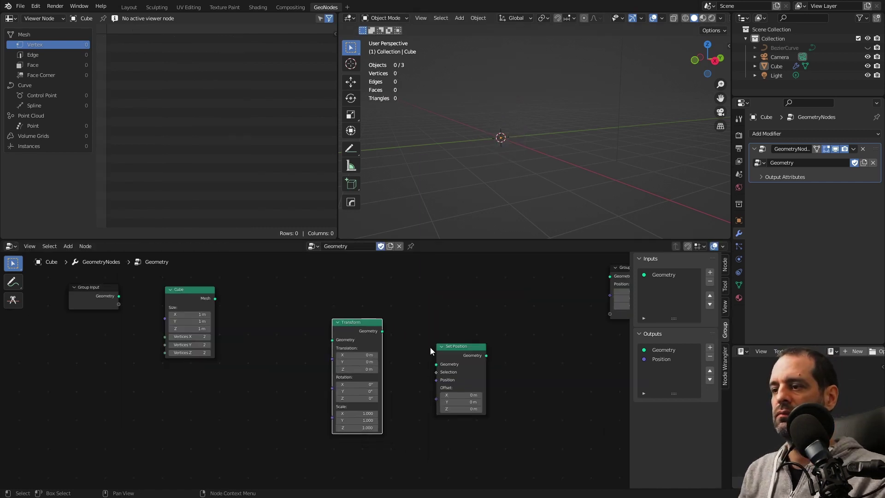
{"action": "left_click_drag", "start_coordinate": [431, 347], "coordinate": [391, 323]}
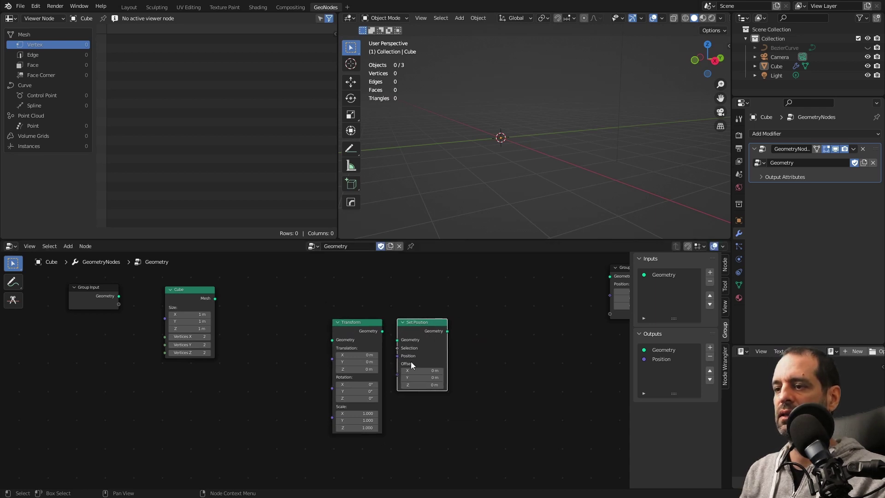
{"action": "scroll", "coordinate": [411, 366], "scroll_direction": "up", "scroll_amount": 1}
{"action": "left_click_drag", "start_coordinate": [381, 324], "coordinate": [374, 322]}
{"action": "left_click_drag", "start_coordinate": [436, 322], "coordinate": [434, 322]}
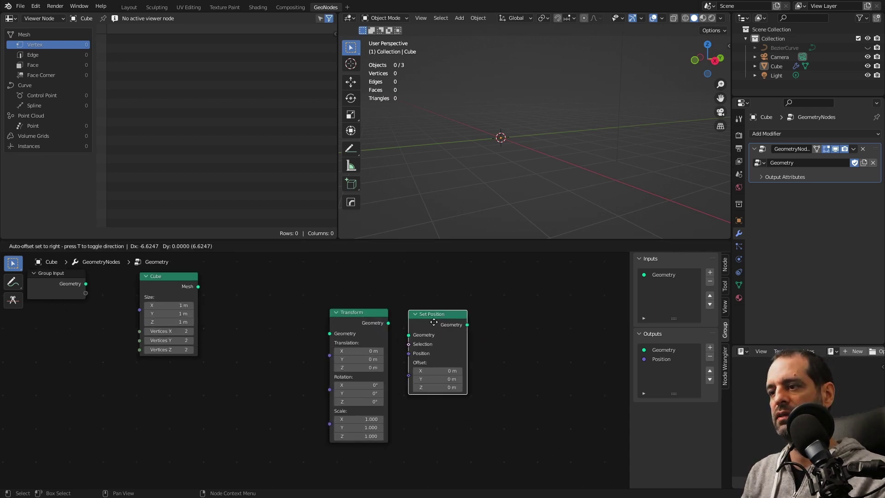
{"action": "left_click_drag", "start_coordinate": [197, 287], "coordinate": [330, 334]}
{"action": "scroll", "coordinate": [358, 321], "scroll_direction": "up", "scroll_amount": 2}
{"action": "left_click_drag", "start_coordinate": [265, 310], "coordinate": [252, 317]}
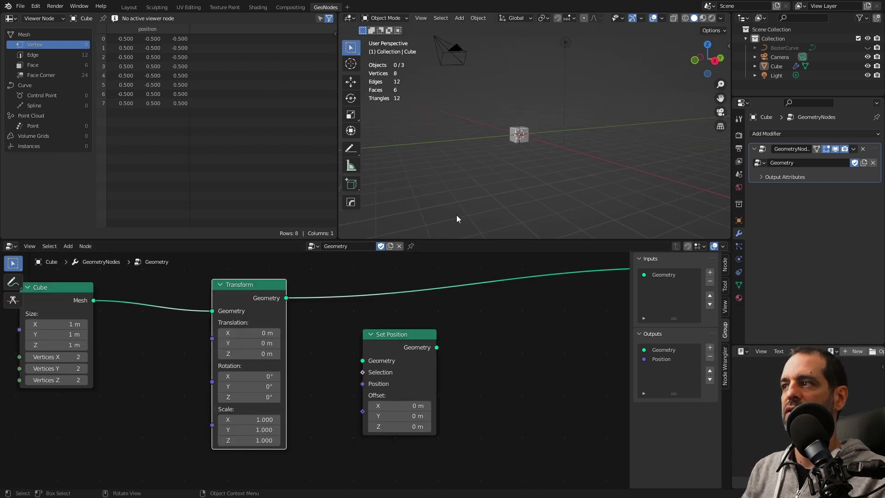
{"action": "scroll", "coordinate": [616, 118], "scroll_direction": "down", "scroll_amount": 2}
- Test a Translation X offset on the cube, then reset it to 0 m
{"action": "key", "text": "n"}
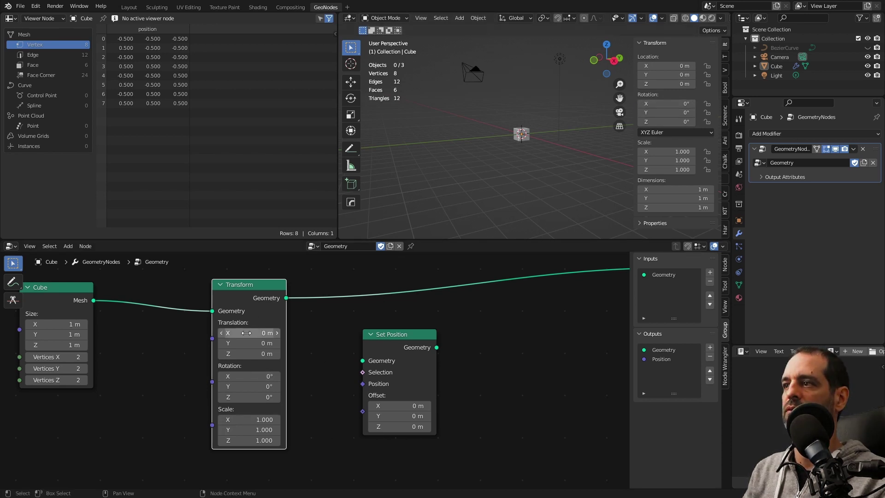
{"action": "left_click_drag", "start_coordinate": [249, 333], "coordinate": [268, 333]}
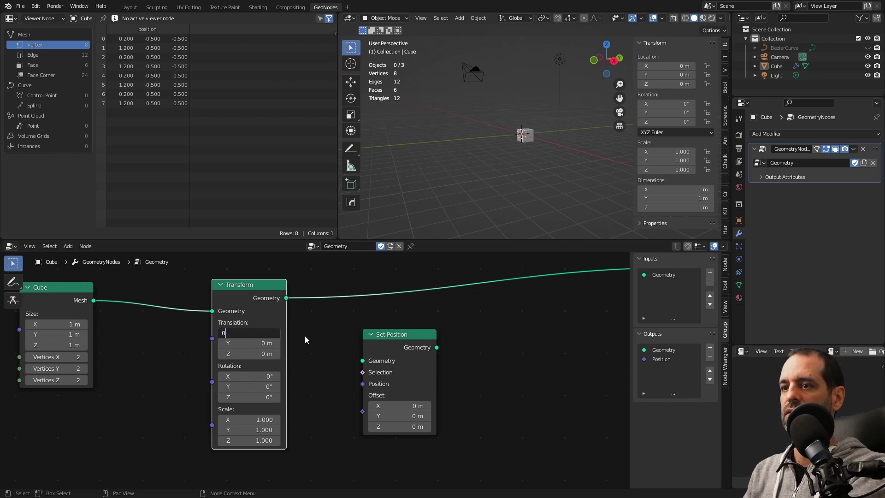
{"action": "key", "text": "BackSpace"}
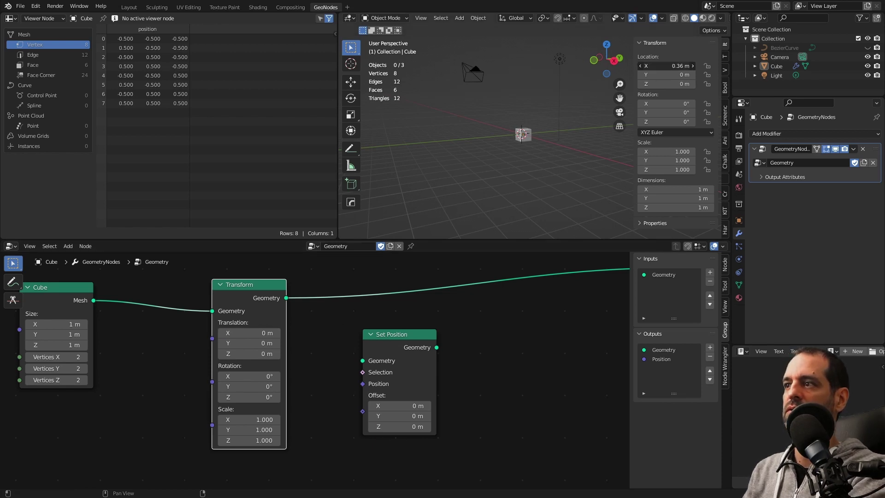
{"action": "middle_click_drag", "start_coordinate": [518, 136], "coordinate": [533, 138]}
{"action": "scroll", "coordinate": [295, 359], "scroll_direction": "down", "scroll_amount": 2}
{"action": "left_click_drag", "start_coordinate": [275, 318], "coordinate": [265, 314]}
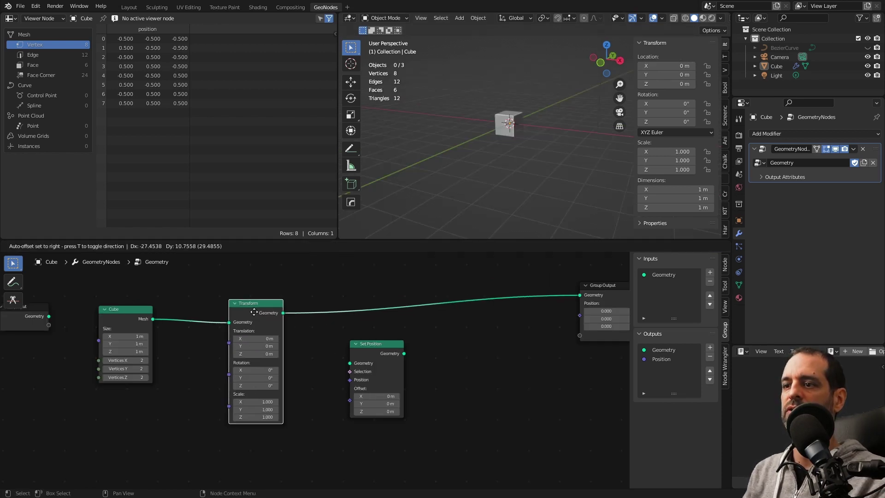
{"action": "middle_click_drag", "start_coordinate": [181, 369], "coordinate": [275, 361]}
- Try a Normal node in Transform's Translation input, then delete it
{"action": "key", "text": "shift+a"}
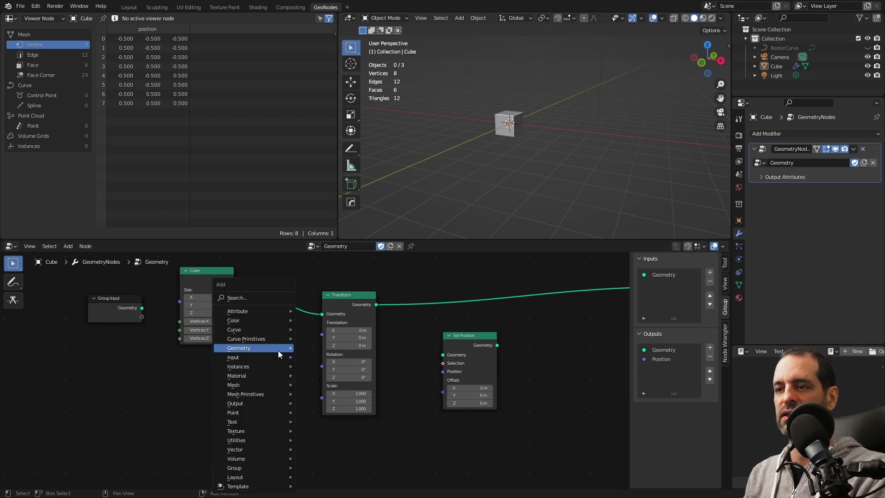
{"action": "left_click", "coordinate": [268, 299]}
{"action": "type", "text": "n"}
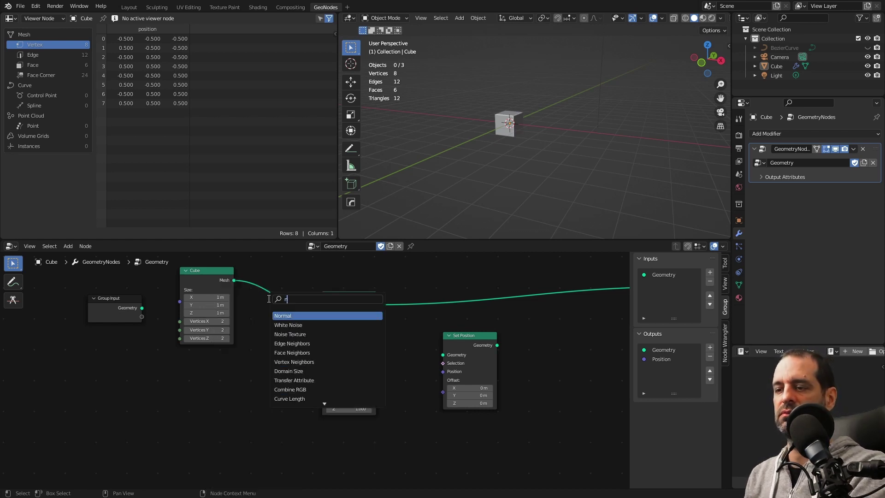
{"action": "type", "text": "ormal"}
{"action": "key", "text": "Return"}
{"action": "left_click", "coordinate": [204, 380]}
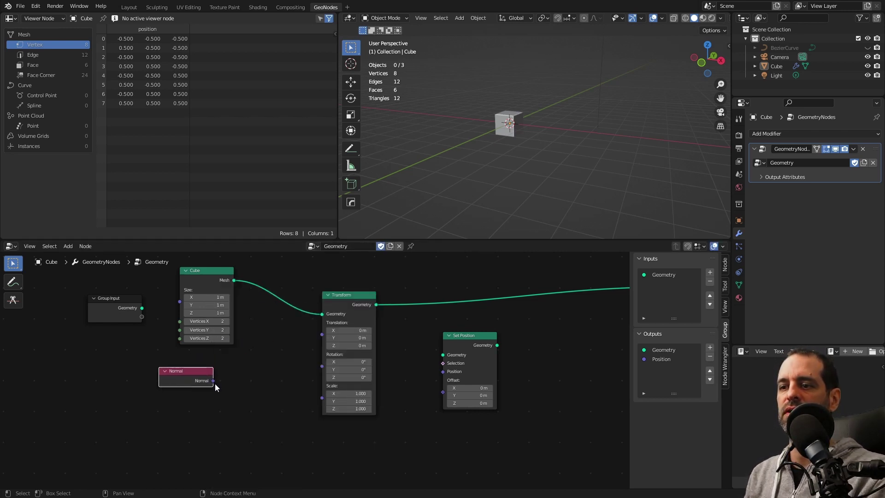
{"action": "left_click_drag", "start_coordinate": [213, 381], "coordinate": [320, 327]}
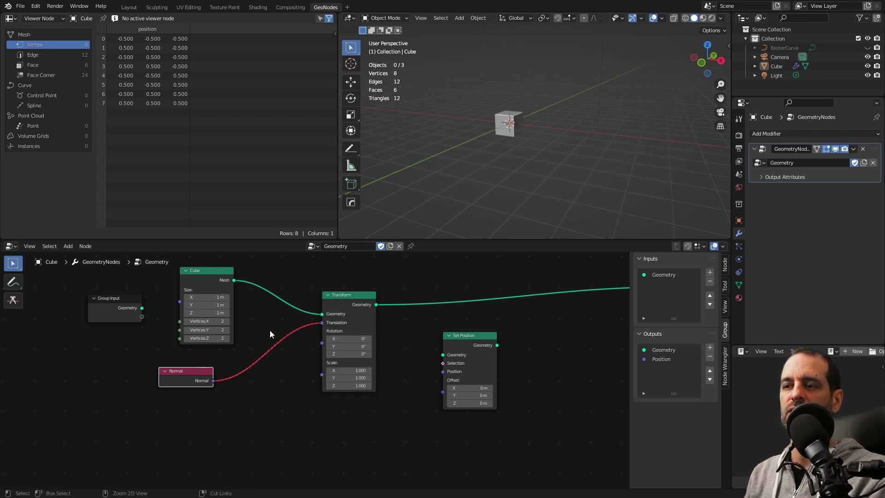
{"action": "key", "text": "x"}
{"action": "middle_click_drag", "start_coordinate": [288, 405], "coordinate": [230, 409]}
- Drop Set Position onto the Transform-to-output link and test a Y offset of -2.4 m, then undo
{"action": "mouse_move", "coordinate": [408, 344]}
{"action": "left_mouse_down"}
{"action": "mouse_move", "coordinate": [392, 337]}
{"action": "mouse_move", "coordinate": [400, 305]}
{"action": "left_mouse_up"}
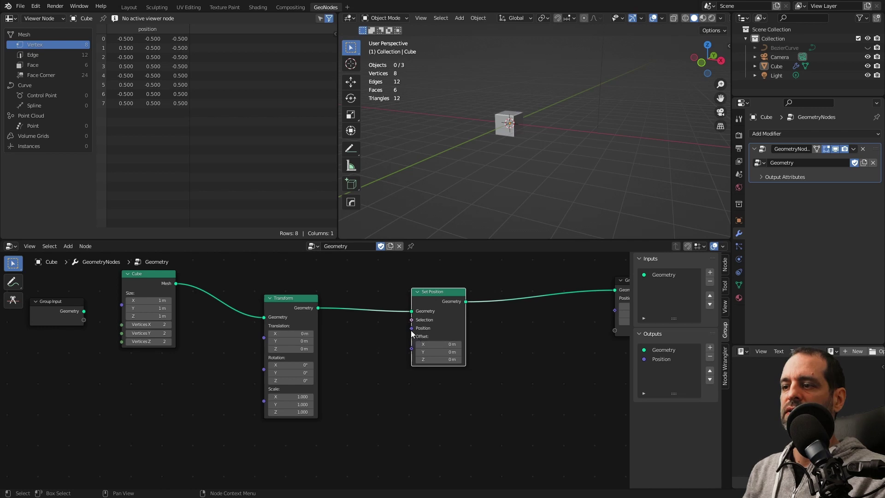
{"action": "scroll", "coordinate": [316, 369], "scroll_direction": "up", "scroll_amount": 2}
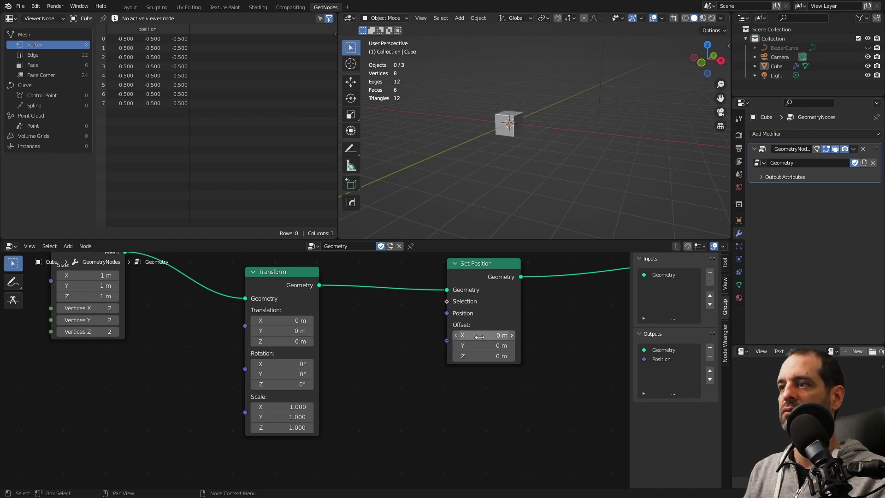
{"action": "mouse_move", "coordinate": [480, 336]}
{"action": "left_mouse_down"}
{"action": "mouse_move", "coordinate": [498, 337]}
{"action": "mouse_move", "coordinate": [457, 345]}
{"action": "left_mouse_up"}
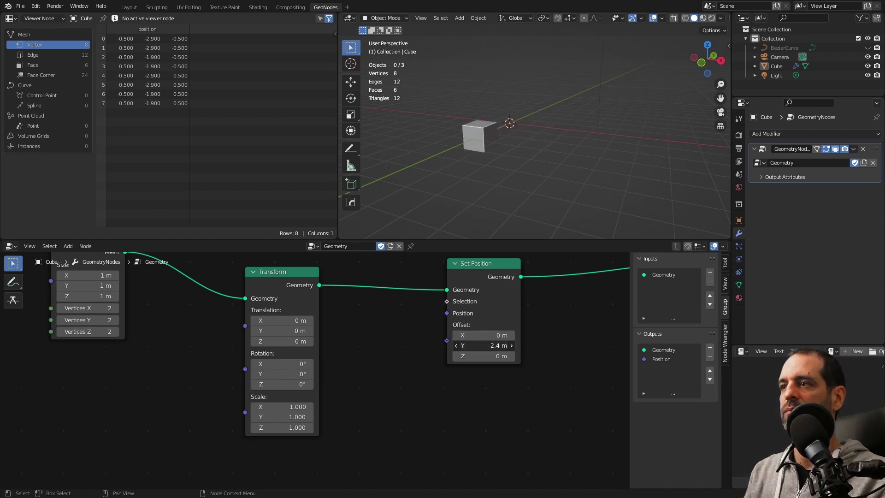
{"action": "key", "text": "ctrl+z"}
- Collapse the Transform node down to its header
{"action": "left_click", "coordinate": [446, 311]}
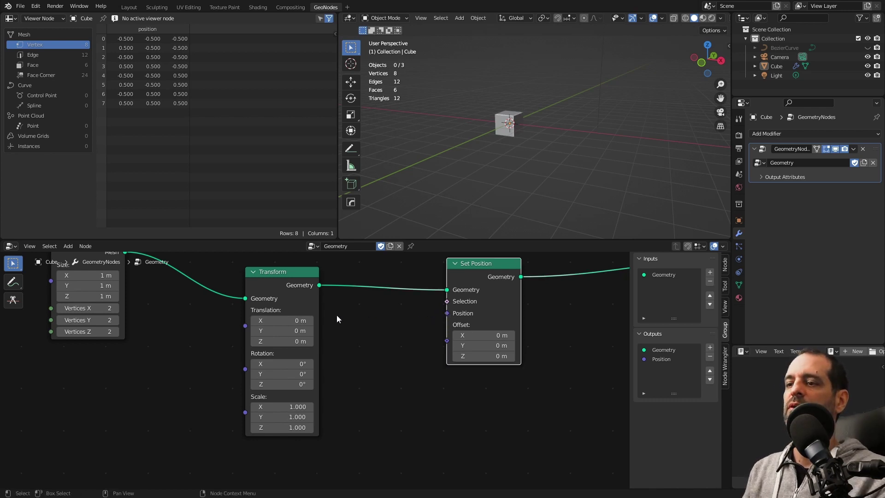
{"action": "left_click", "coordinate": [253, 274]}
{"action": "scroll", "coordinate": [347, 363], "scroll_direction": "down", "scroll_amount": 1}
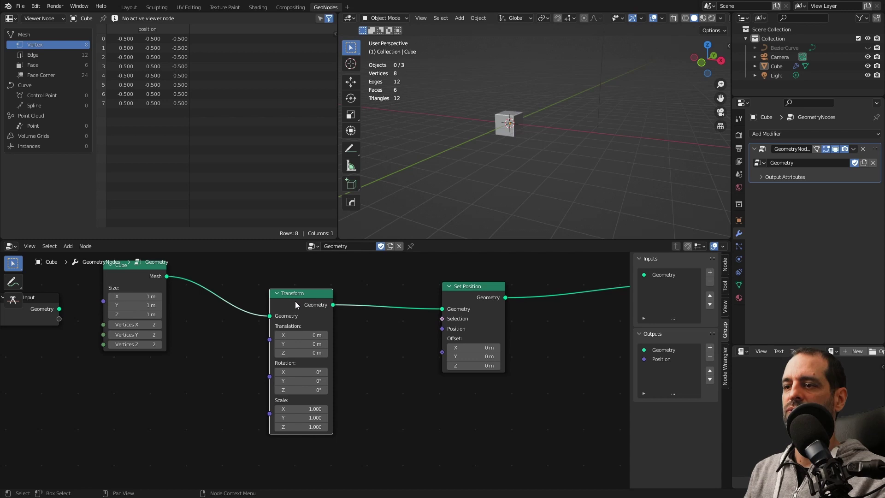
{"action": "left_click_drag", "start_coordinate": [295, 300], "coordinate": [295, 303]}
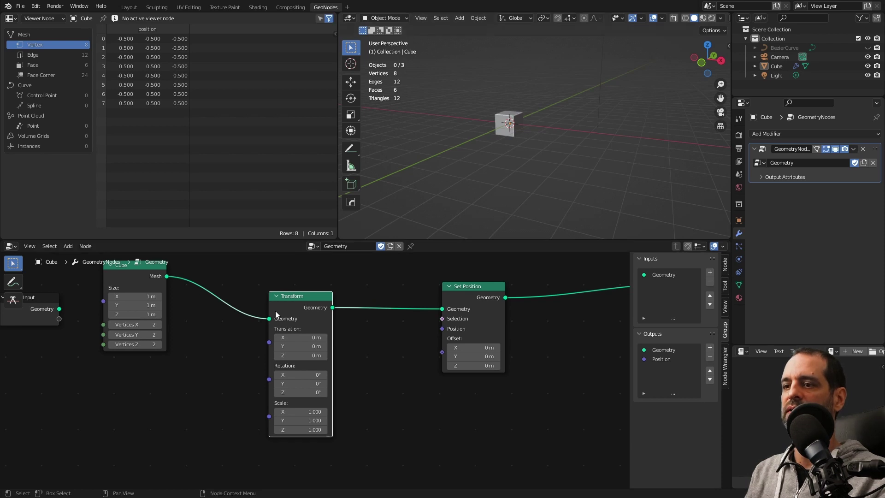
{"action": "left_click", "coordinate": [273, 297]}
{"action": "scroll", "coordinate": [275, 311], "scroll_direction": "up", "scroll_amount": 2}
- Rearrange the node chain and try pulling links from Set Position's Position input
{"action": "middle_click_drag", "start_coordinate": [290, 332], "coordinate": [307, 348]}
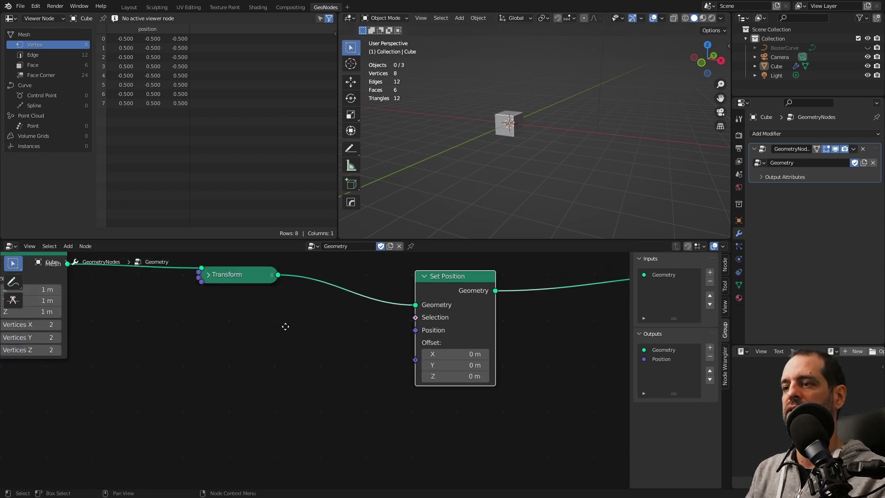
{"action": "left_click_drag", "start_coordinate": [452, 292], "coordinate": [441, 296]}
{"action": "mouse_move", "coordinate": [415, 338]}
{"action": "left_mouse_down"}
{"action": "mouse_move", "coordinate": [385, 338]}
{"action": "mouse_move", "coordinate": [434, 286]}
{"action": "left_mouse_up"}
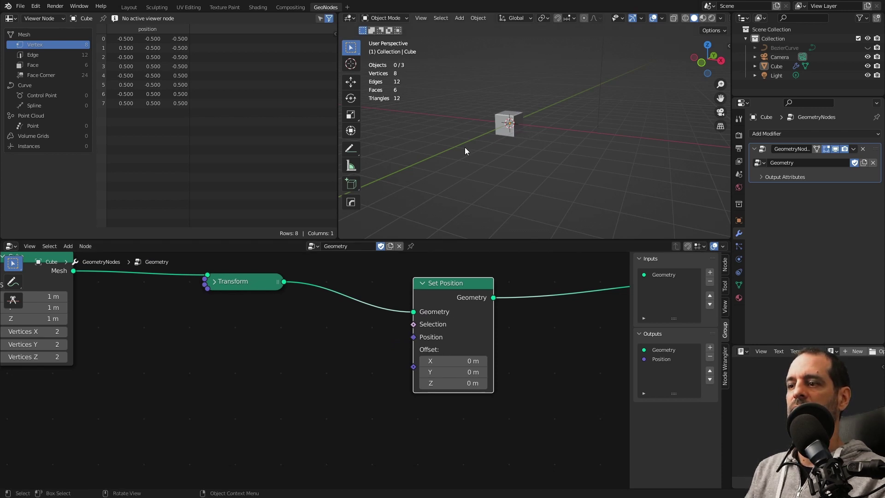
{"action": "left_click_drag", "start_coordinate": [414, 338], "coordinate": [363, 357]}
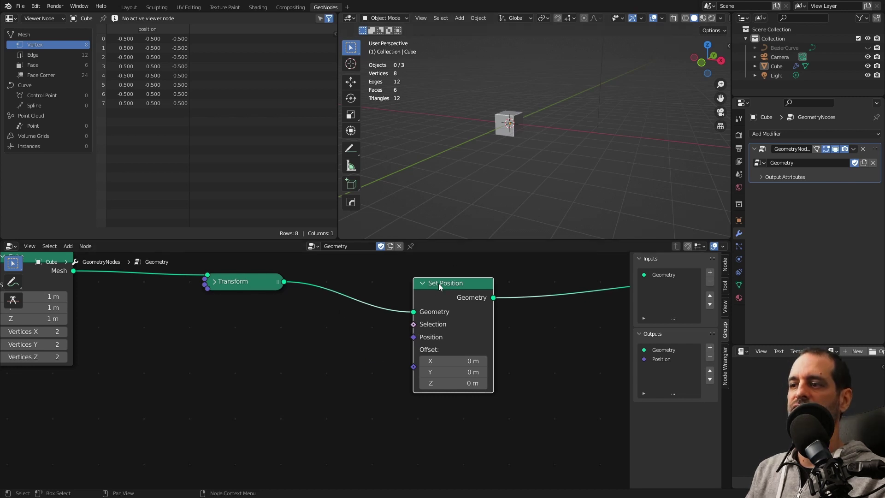
{"action": "left_click_drag", "start_coordinate": [414, 339], "coordinate": [322, 330]}
{"action": "middle_click_drag", "start_coordinate": [323, 331], "coordinate": [336, 327]}
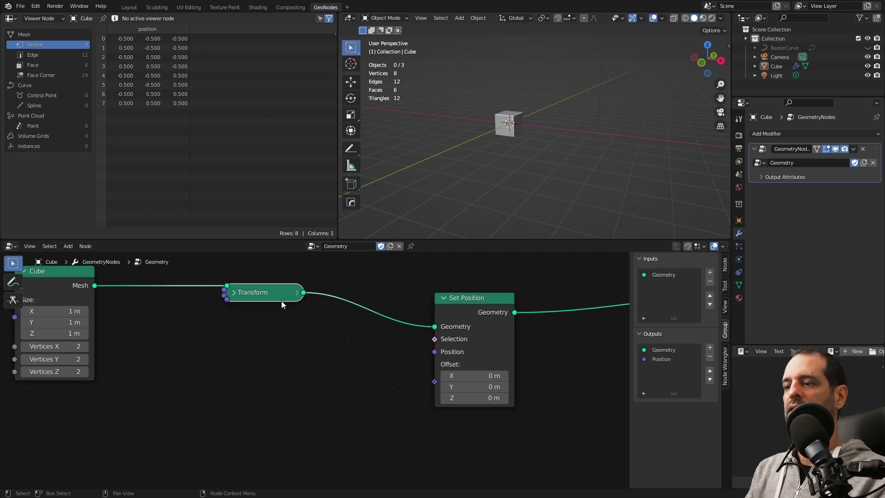
- Add a zero Vector node via 'vec' and connect it to Set Position's Position
{"action": "key", "text": "shift+a"}
{"action": "type", "text": "vec"}
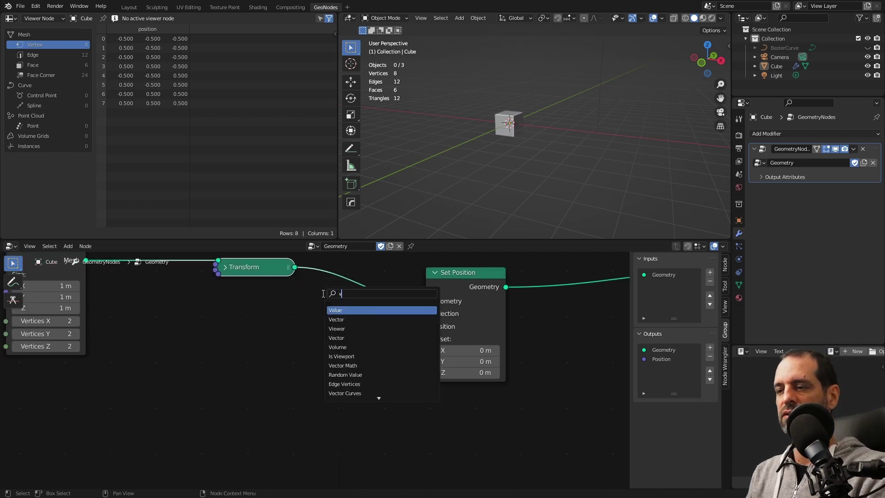
{"action": "key", "text": "Return"}
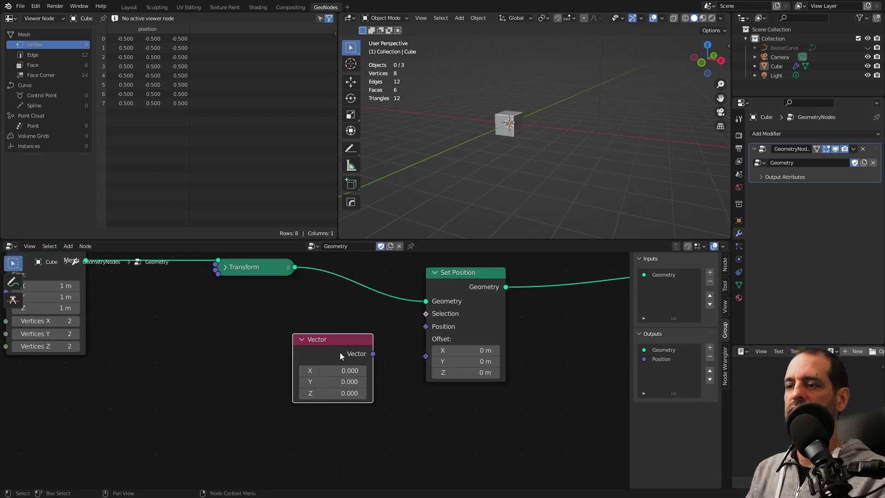
{"action": "left_click", "coordinate": [299, 352]}
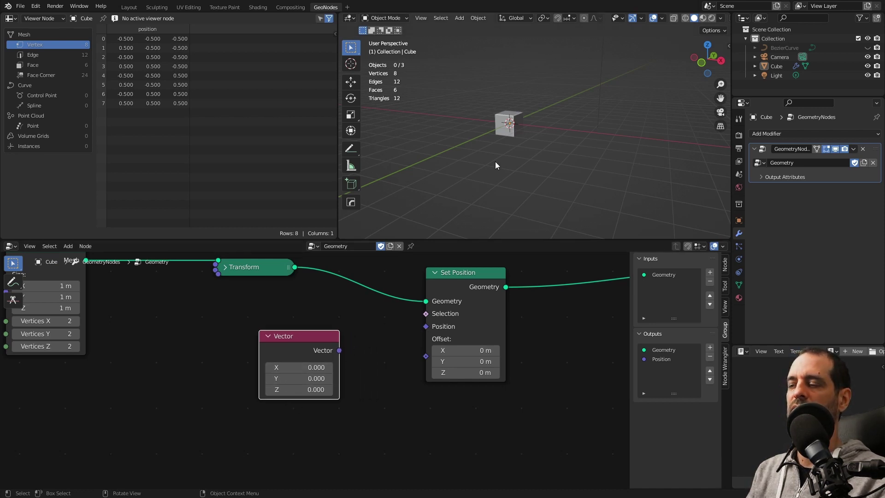
{"action": "scroll", "coordinate": [505, 140], "scroll_direction": "up", "scroll_amount": 3}
{"action": "scroll", "coordinate": [505, 140], "scroll_direction": "down", "scroll_amount": 2}
{"action": "scroll", "coordinate": [504, 147], "scroll_direction": "up", "scroll_amount": 3}
{"action": "scroll", "coordinate": [508, 153], "scroll_direction": "down", "scroll_amount": 2}
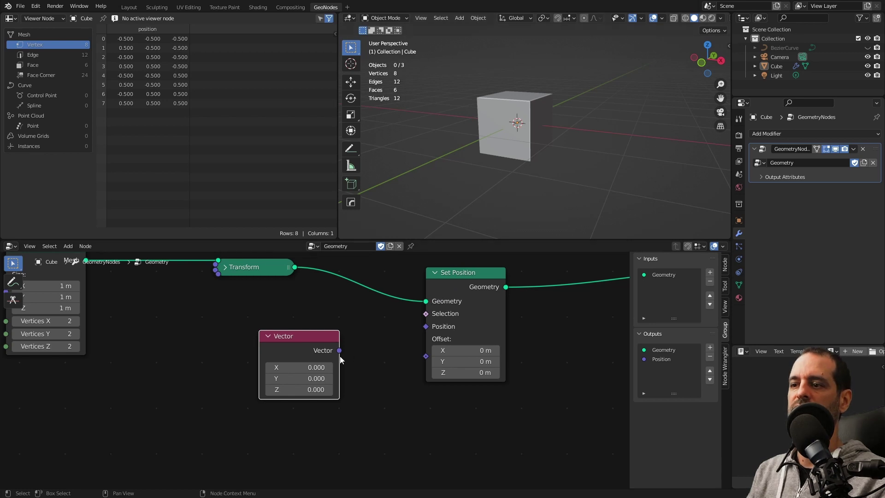
{"action": "left_click_drag", "start_coordinate": [339, 351], "coordinate": [441, 327]}
{"action": "mouse_move", "coordinate": [516, 158]}
{"action": "middle_mouse_down"}
{"action": "mouse_move", "coordinate": [511, 119]}
{"action": "mouse_move", "coordinate": [532, 155]}
{"action": "mouse_move", "coordinate": [489, 95]}
{"action": "middle_mouse_up"}
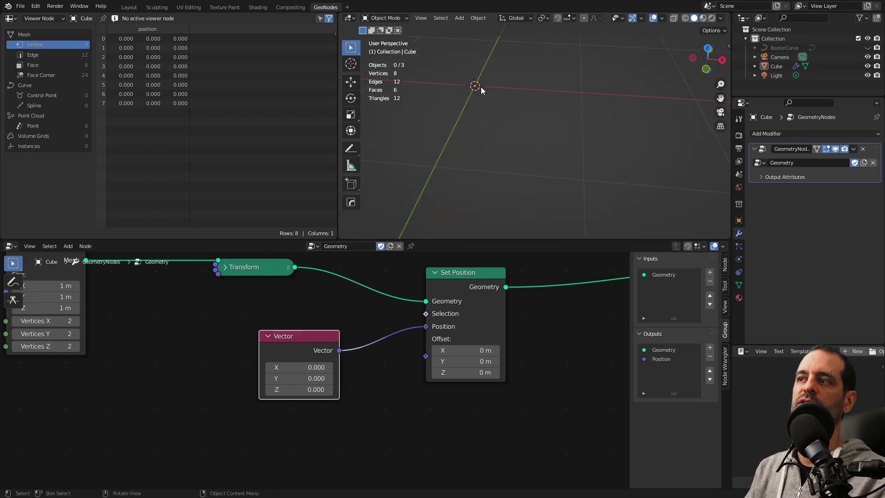
{"action": "middle_click_drag", "start_coordinate": [427, 326], "coordinate": [525, 315]}
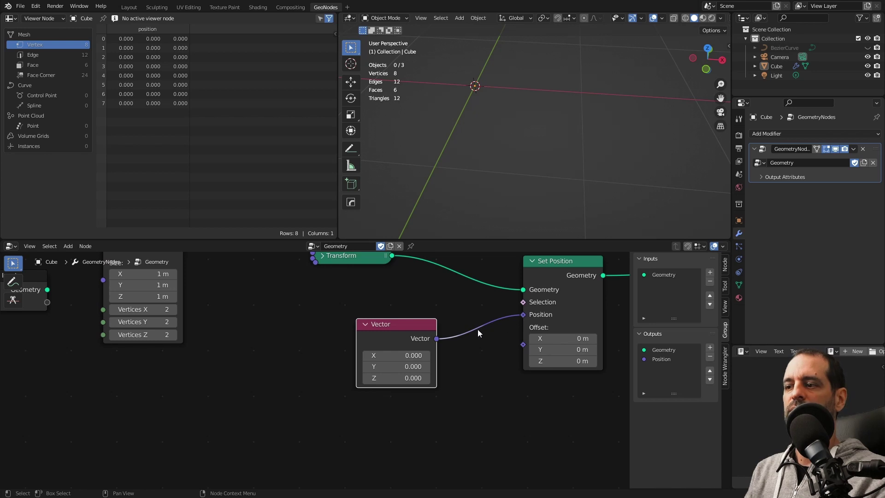
- Disconnect and delete the Vector node, adding a Position node via 'pos'
{"action": "right_click_drag", "start_coordinate": [478, 332], "coordinate": [466, 345], "text": "ctrl"}
{"action": "left_click_drag", "start_coordinate": [392, 324], "coordinate": [370, 401]}
{"action": "key", "text": "shift+a"}
{"action": "left_click", "coordinate": [395, 294]}
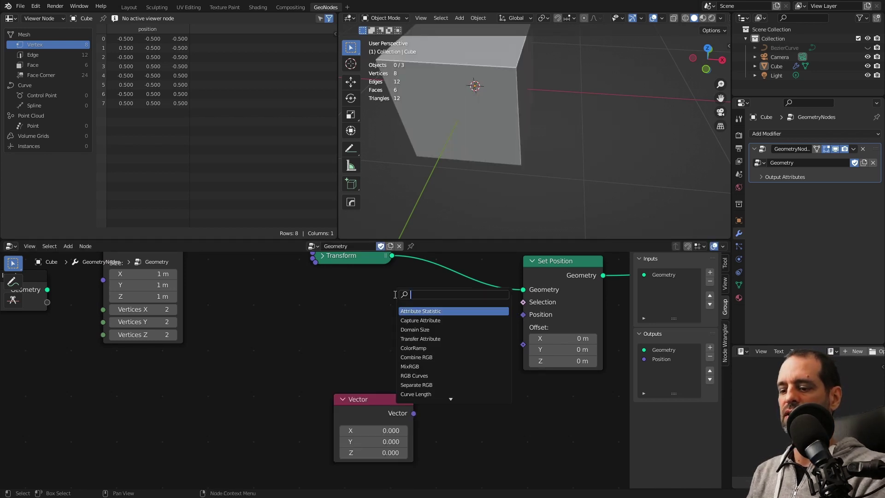
{"action": "type", "text": "pos"}
{"action": "key", "text": "Return"}
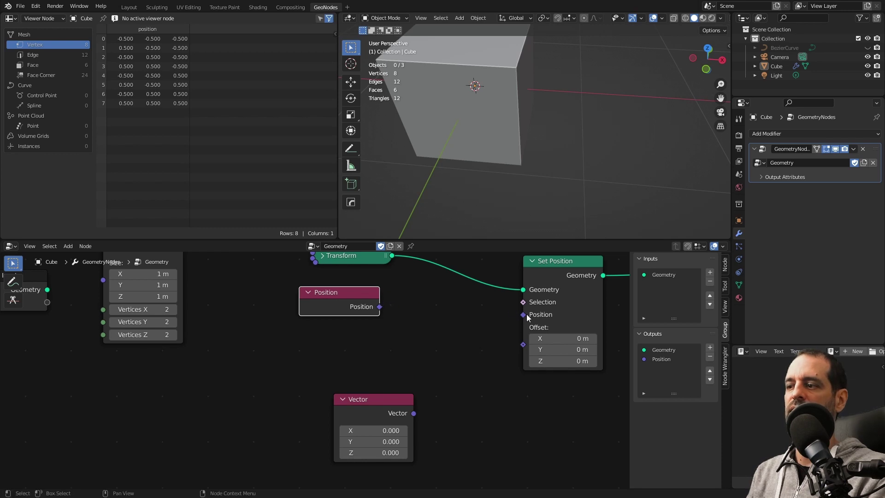
{"action": "left_click_drag", "start_coordinate": [358, 307], "coordinate": [309, 324]}
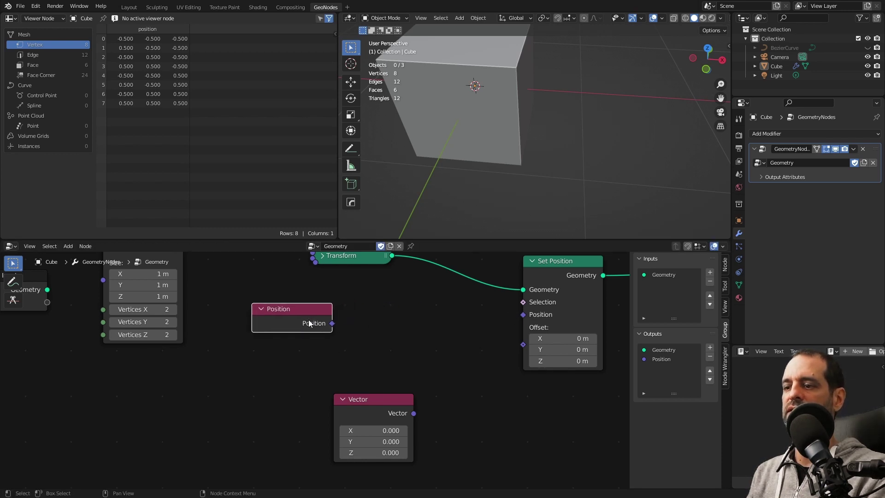
{"action": "left_click", "coordinate": [376, 402]}
{"action": "key", "text": "x"}
- Add a vector Add node with first X value 1 and link it to Set Position's Position
{"action": "key", "text": "shift+a"}
{"action": "left_click", "coordinate": [392, 293]}
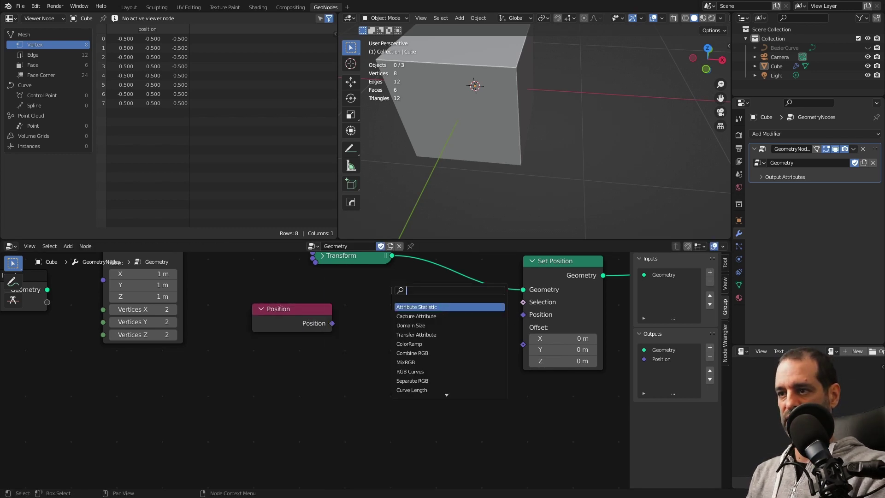
{"action": "type", "text": "add"}
{"action": "key", "text": "Return"}
{"action": "double_click", "coordinate": [403, 372]}
{"action": "type", "text": "1"}
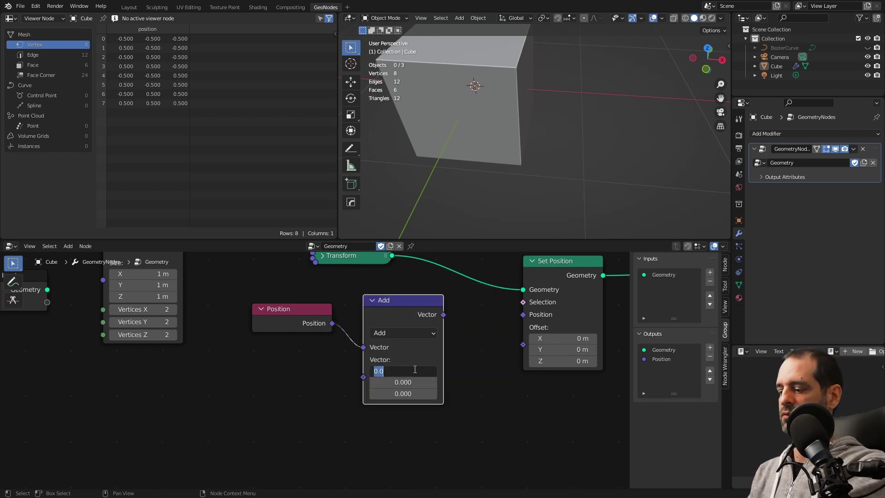
{"action": "key", "text": "Return"}
{"action": "left_click_drag", "start_coordinate": [450, 316], "coordinate": [523, 315]}
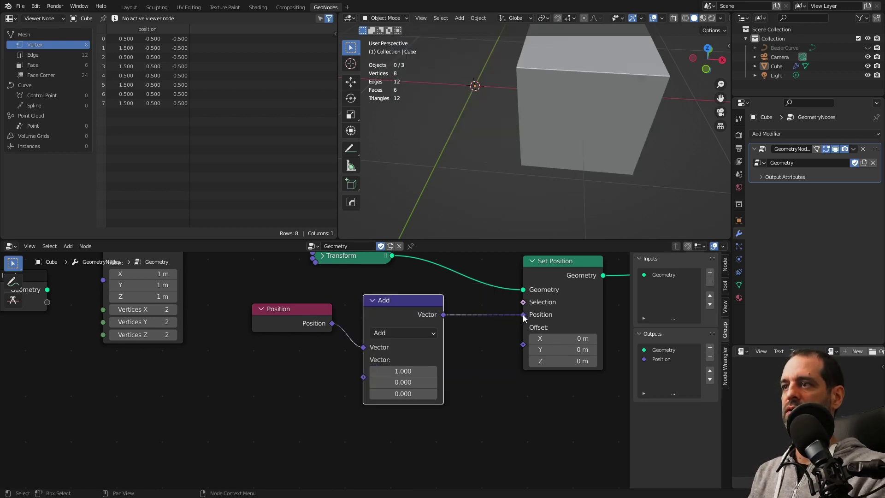
- Unlink the Add node, try and cancel an Offset X edit, and rearrange the Position and Add nodes
{"action": "scroll", "coordinate": [533, 156], "scroll_direction": "down", "scroll_amount": 5}
{"action": "right_click_drag", "start_coordinate": [480, 306], "coordinate": [482, 325], "text": "ctrl"}
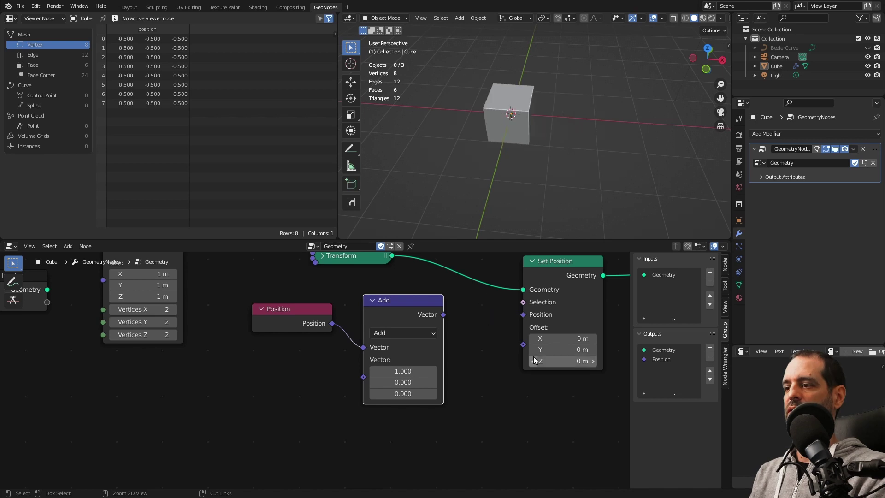
{"action": "left_click", "coordinate": [563, 338]}
{"action": "type", "text": "1"}
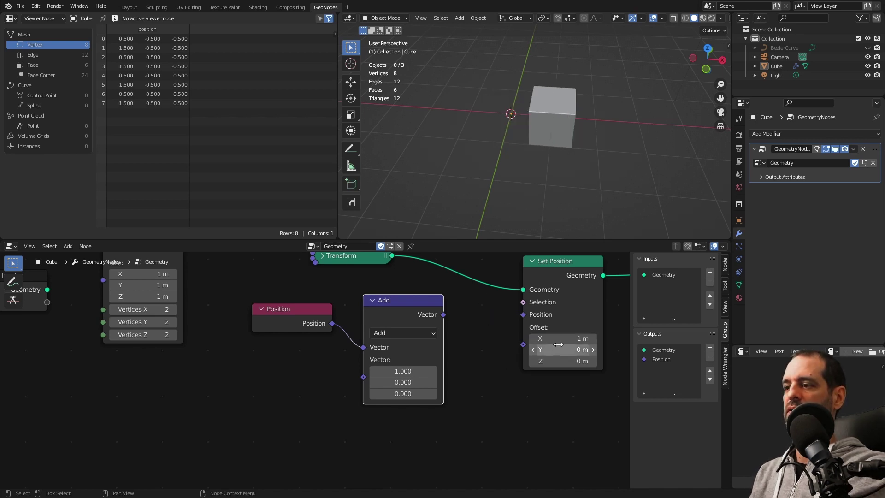
{"action": "key", "text": "Escape"}
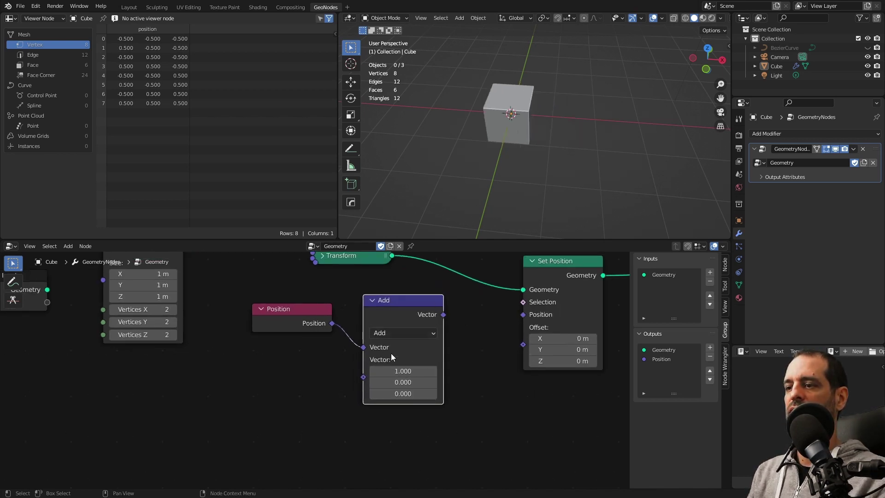
{"action": "left_click_drag", "start_coordinate": [331, 320], "coordinate": [302, 309]}
{"action": "middle_click_drag", "start_coordinate": [470, 216], "coordinate": [535, 128]}
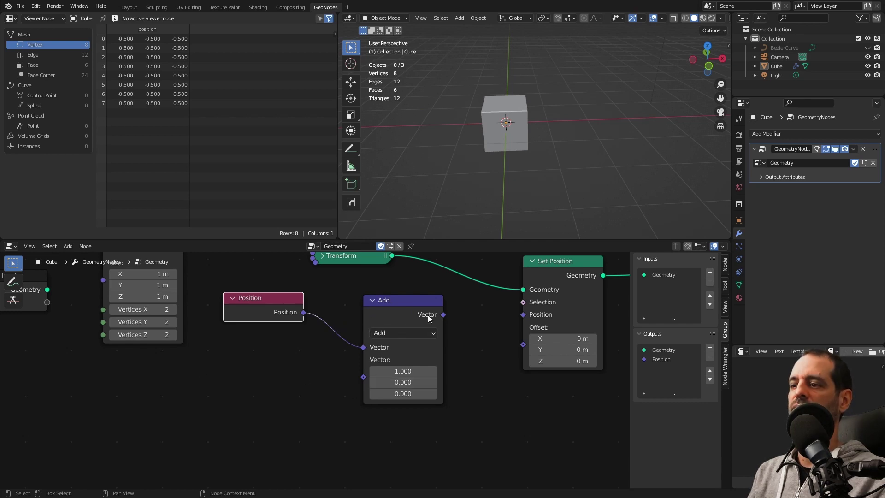
{"action": "left_click_drag", "start_coordinate": [429, 319], "coordinate": [406, 318]}
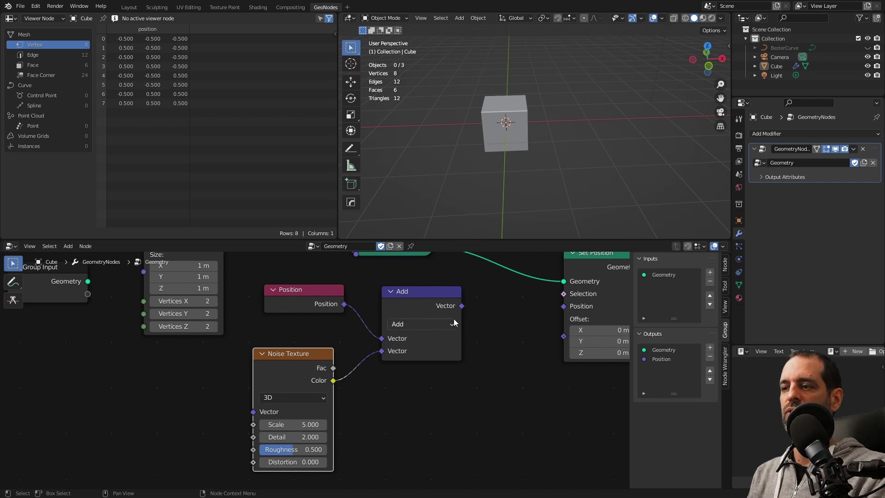
- Link the Add result into Set Position's Position and orbit around the warped cube
{"action": "left_click_drag", "start_coordinate": [461, 306], "coordinate": [563, 306]}
{"action": "middle_click_drag", "start_coordinate": [511, 148], "coordinate": [469, 136]}
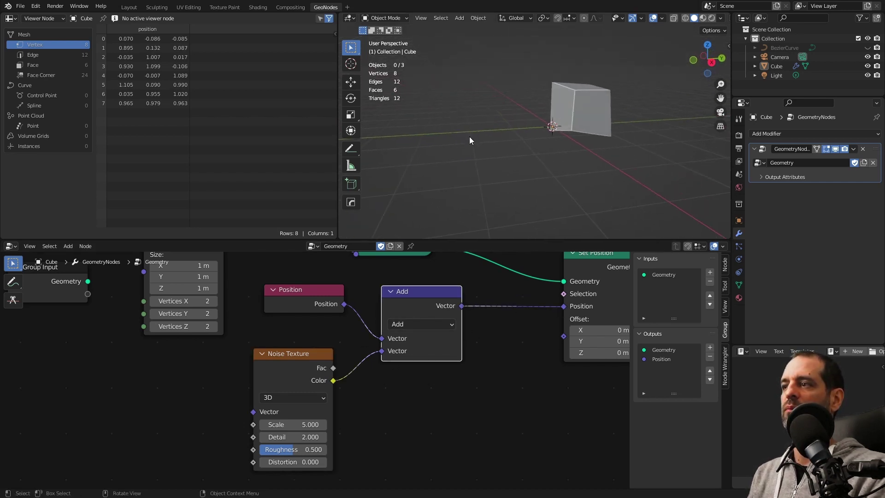
{"action": "mouse_move", "coordinate": [577, 99]}
{"action": "middle_mouse_down"}
{"action": "mouse_move", "coordinate": [621, 91]}
{"action": "mouse_move", "coordinate": [514, 86]}
{"action": "mouse_move", "coordinate": [470, 115]}
{"action": "mouse_move", "coordinate": [538, 131]}
{"action": "middle_mouse_up"}
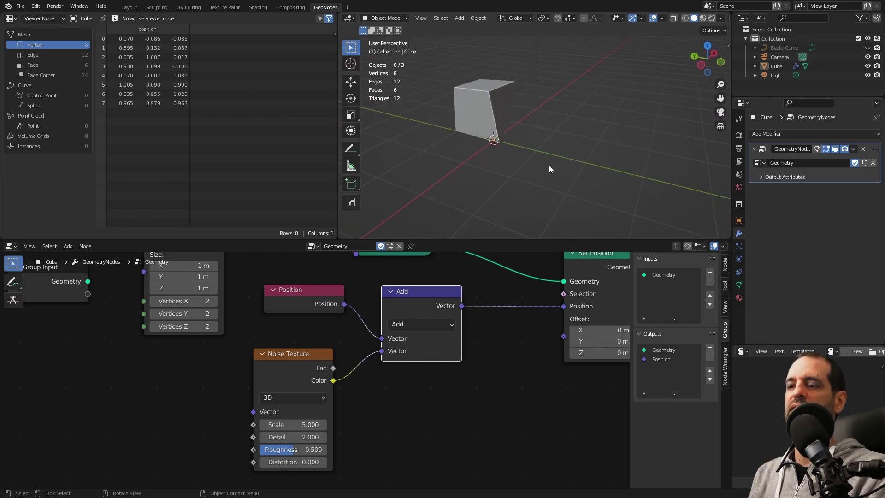
{"action": "middle_click_drag", "start_coordinate": [549, 165], "coordinate": [507, 194]}
{"action": "left_click_drag", "start_coordinate": [433, 341], "coordinate": [370, 397]}
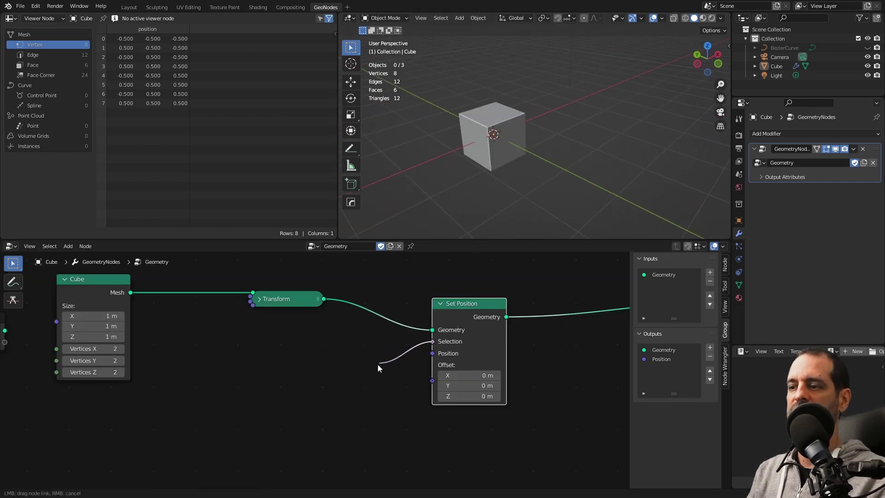
{"action": "left_click_drag", "start_coordinate": [370, 398], "coordinate": [376, 414]}
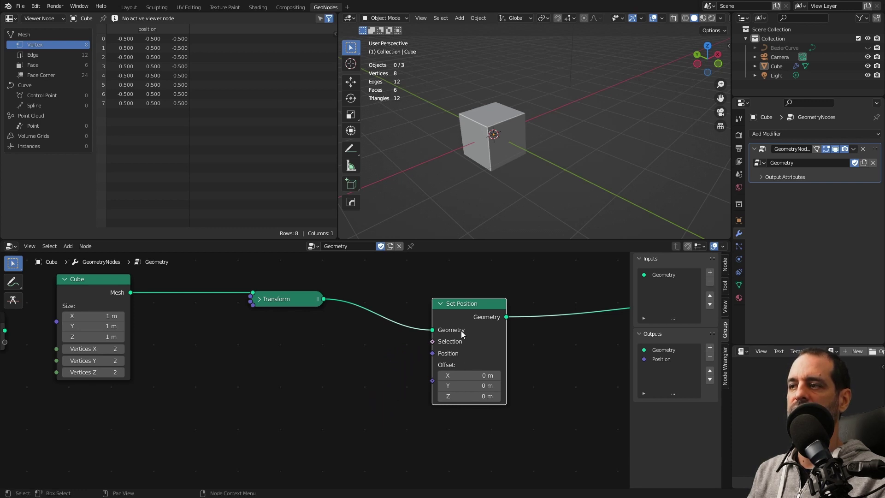
- Expand the collapsed Transform node and reposition it and Set Position beside the plain cube
{"action": "middle_click_drag", "start_coordinate": [496, 221], "coordinate": [463, 127]}
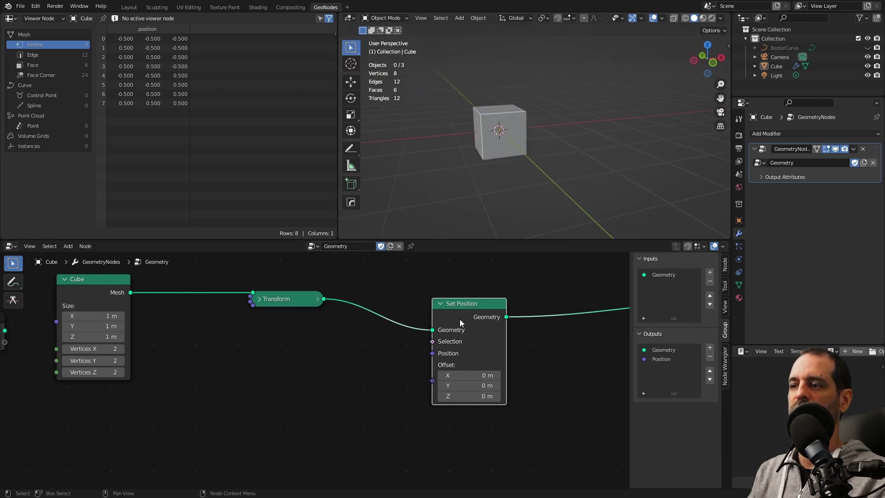
{"action": "left_click_drag", "start_coordinate": [433, 353], "coordinate": [378, 358]}
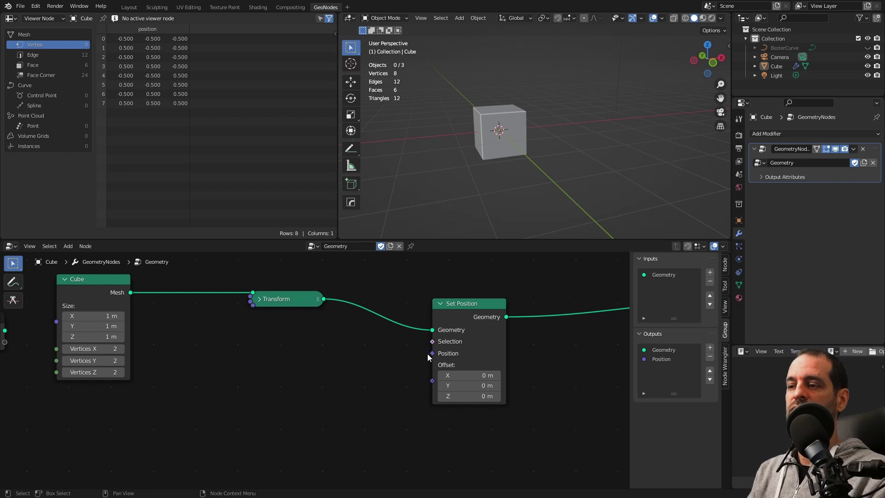
{"action": "left_click", "coordinate": [260, 298]}
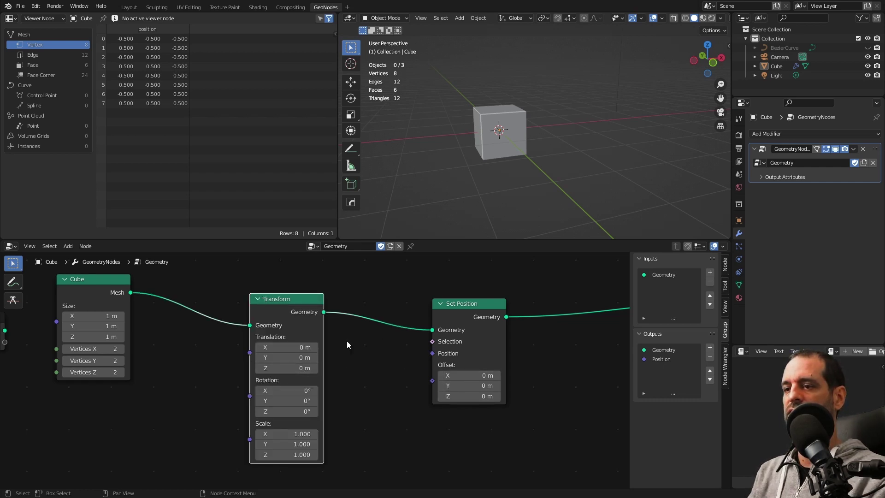
{"action": "key", "text": "g"}
{"action": "left_click", "coordinate": [315, 341]}
{"action": "mouse_move", "coordinate": [464, 323]}
{"action": "left_mouse_down"}
{"action": "mouse_move", "coordinate": [483, 325]}
{"action": "mouse_move", "coordinate": [401, 361]}
{"action": "mouse_move", "coordinate": [420, 355]}
{"action": "left_mouse_up"}
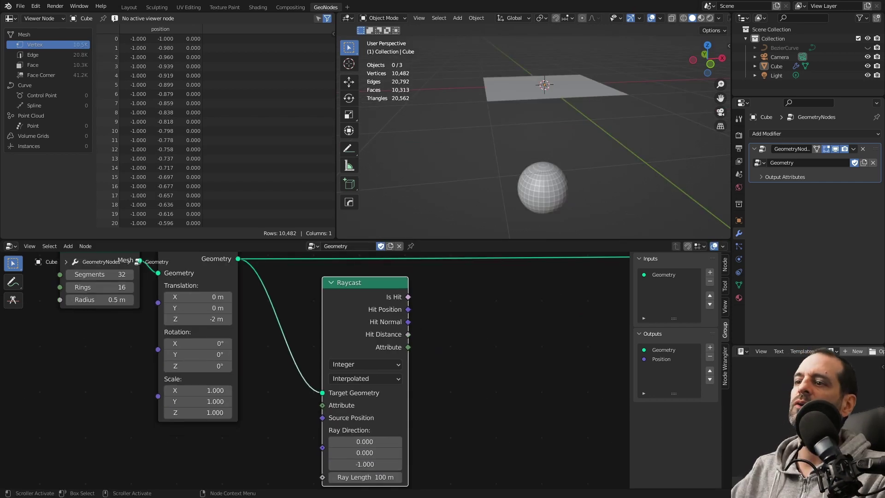
{"action": "scroll", "coordinate": [392, 343], "scroll_direction": "down", "scroll_amount": 2}
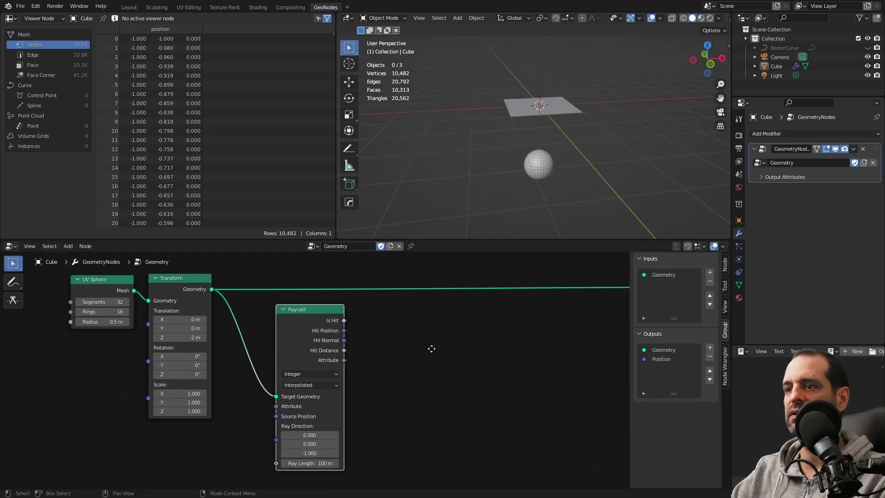
{"action": "scroll", "coordinate": [298, 347], "scroll_direction": "up", "scroll_amount": 1}
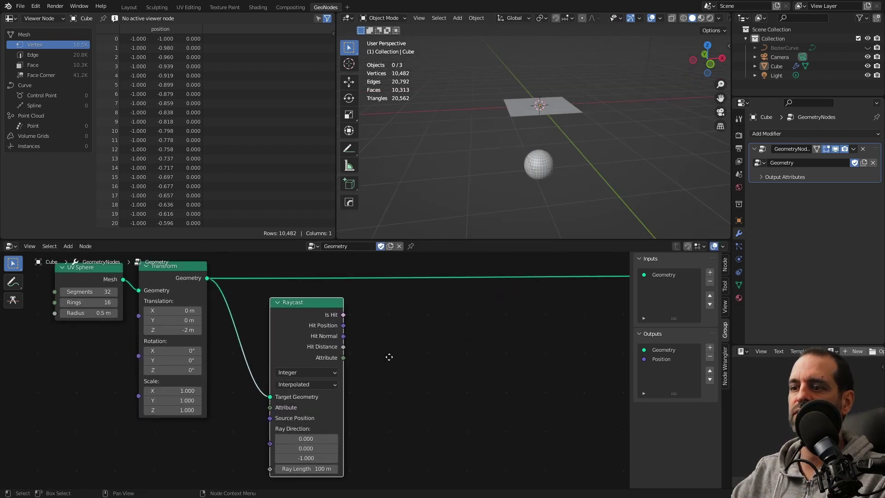
{"action": "scroll", "coordinate": [319, 380], "scroll_direction": "up", "scroll_amount": 1}
{"action": "mouse_move", "coordinate": [533, 172]}
{"action": "middle_mouse_down"}
{"action": "mouse_move", "coordinate": [539, 107]}
{"action": "mouse_move", "coordinate": [549, 114]}
{"action": "middle_mouse_up"}
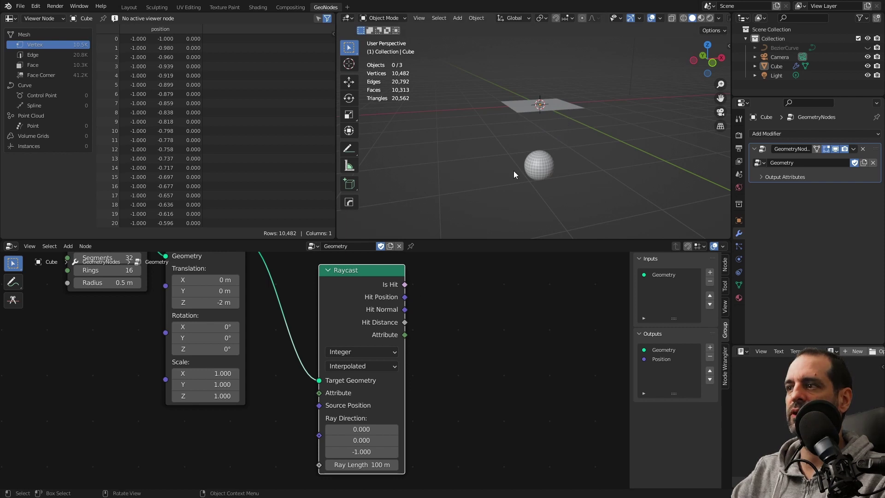
{"action": "scroll", "coordinate": [396, 415], "scroll_direction": "down", "scroll_amount": 1}
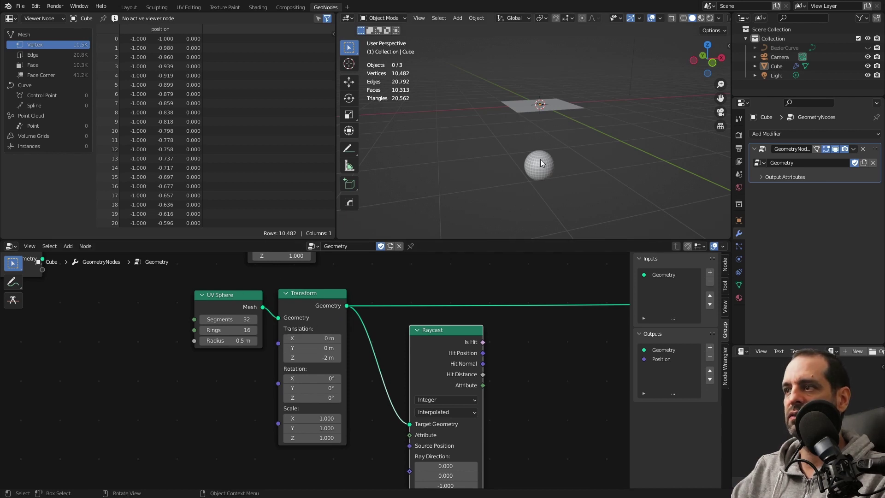
{"action": "middle_click_drag", "start_coordinate": [466, 352], "coordinate": [431, 359]}
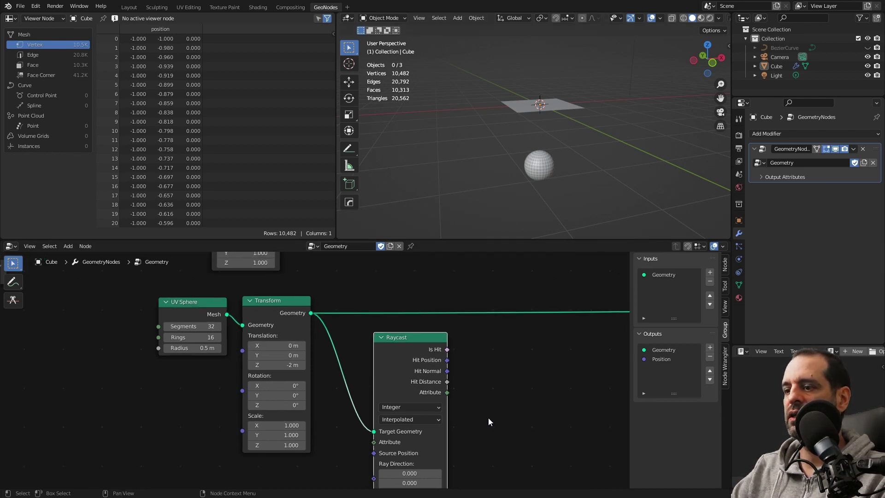
{"action": "middle_click_drag", "start_coordinate": [488, 416], "coordinate": [479, 376]}
{"action": "scroll", "coordinate": [480, 376], "scroll_direction": "down", "scroll_amount": 2}
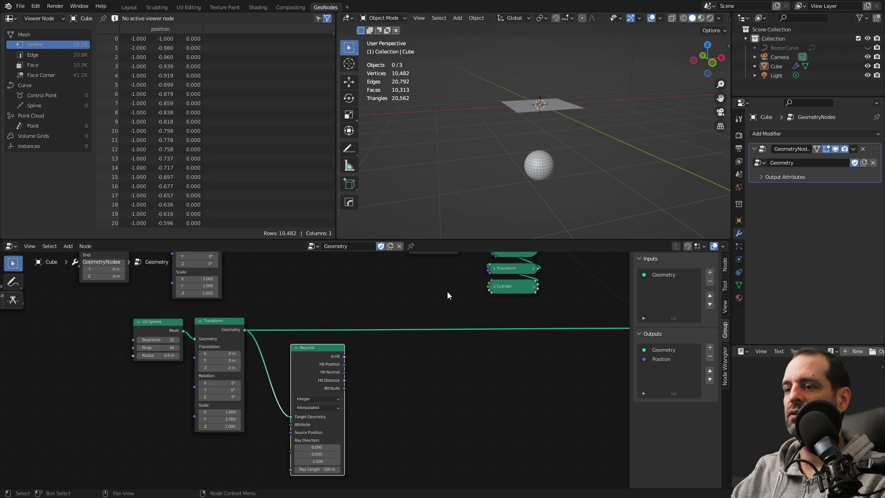
{"action": "middle_click_drag", "start_coordinate": [456, 288], "coordinate": [453, 327]}
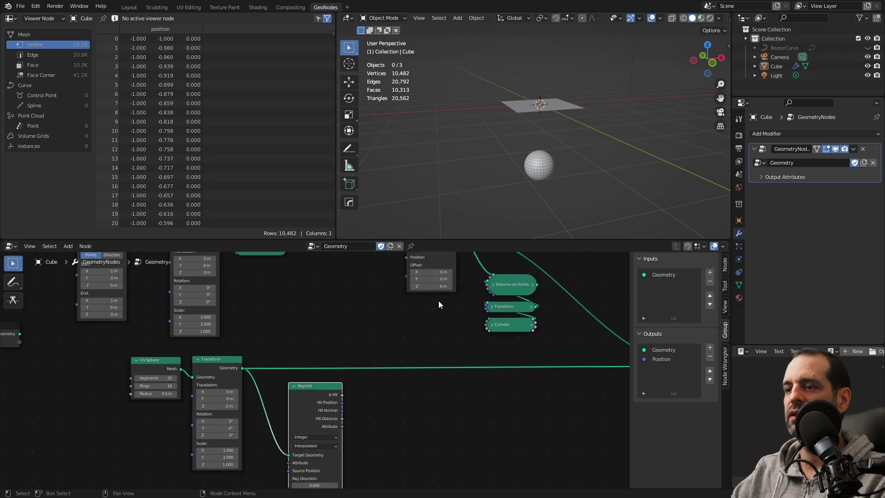
{"action": "scroll", "coordinate": [375, 368], "scroll_direction": "down", "scroll_amount": 1}
{"action": "scroll", "coordinate": [378, 342], "scroll_direction": "down", "scroll_amount": 1}
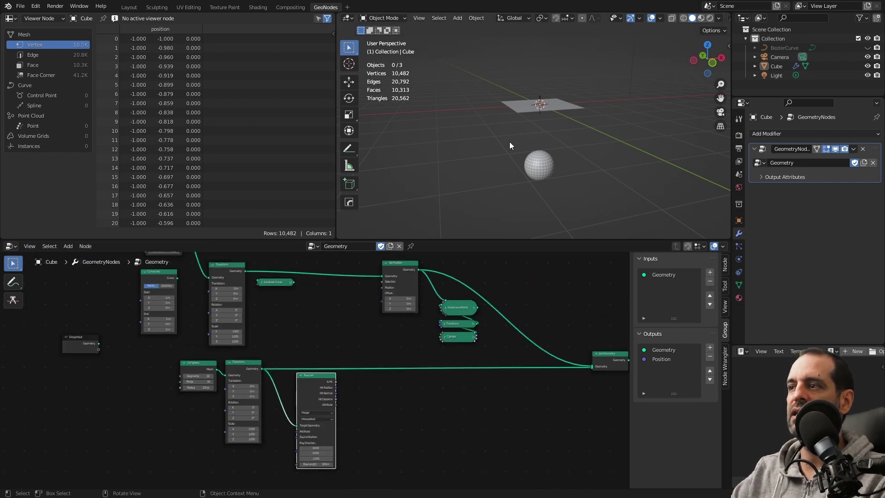
{"action": "scroll", "coordinate": [408, 315], "scroll_direction": "up", "scroll_amount": 1}
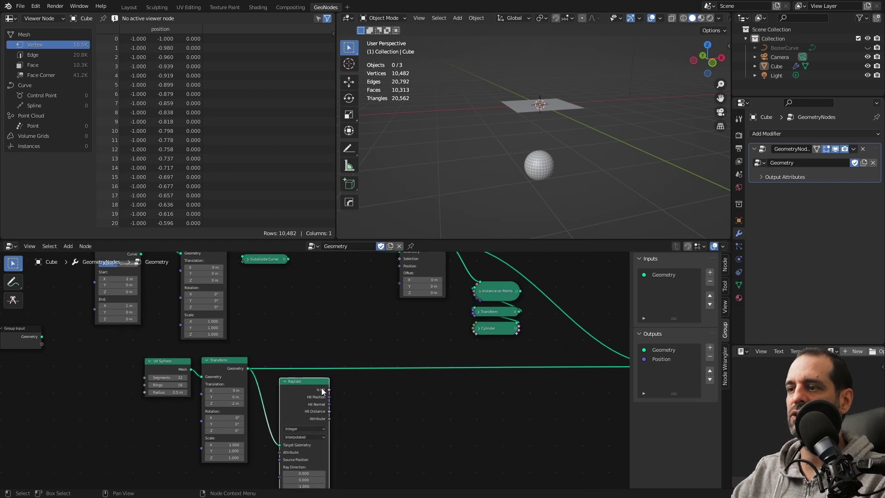
{"action": "middle_click_drag", "start_coordinate": [368, 359], "coordinate": [416, 416]}
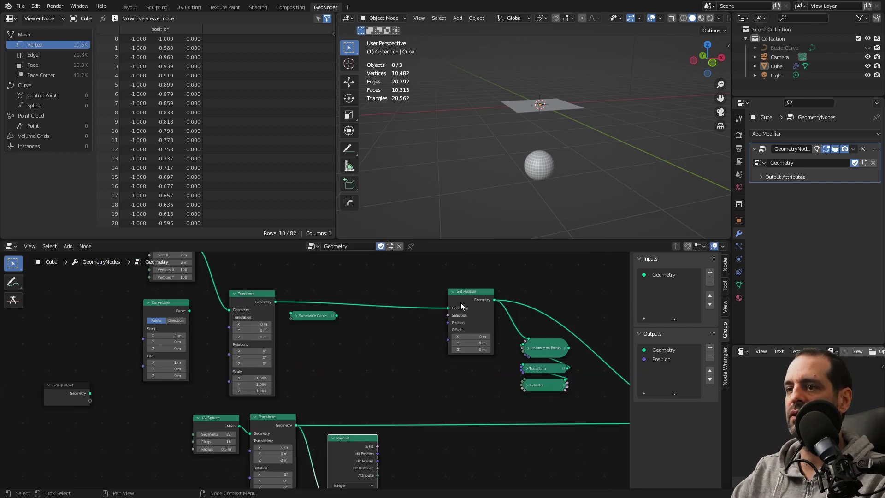
{"action": "middle_click_drag", "start_coordinate": [538, 108], "coordinate": [509, 104]}
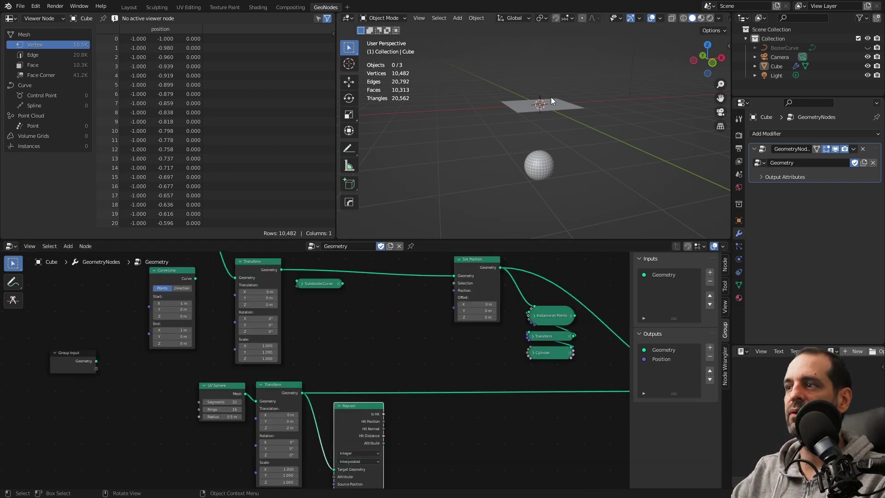
{"action": "scroll", "coordinate": [543, 131], "scroll_direction": "up", "scroll_amount": 5}
{"action": "scroll", "coordinate": [538, 115], "scroll_direction": "up", "scroll_amount": 4}
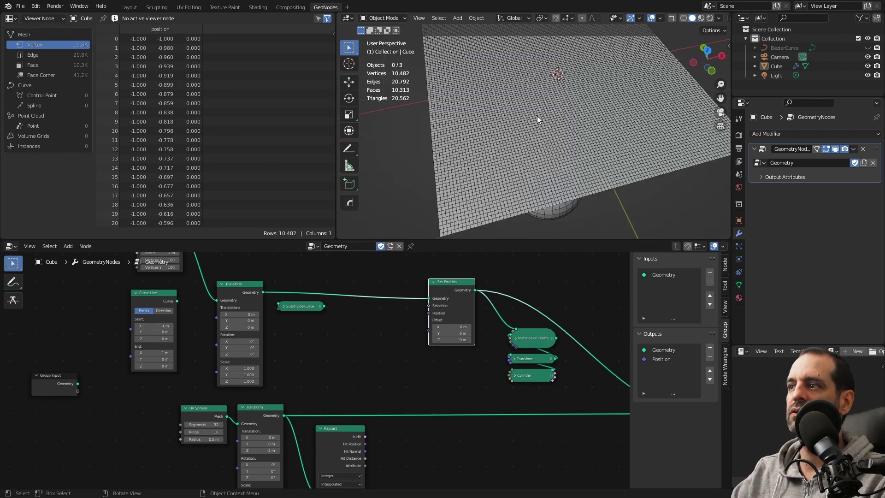
{"action": "mouse_move", "coordinate": [539, 117]}
{"action": "middle_mouse_down"}
{"action": "mouse_move", "coordinate": [590, 101]}
{"action": "mouse_move", "coordinate": [566, 136]}
{"action": "mouse_move", "coordinate": [516, 112]}
{"action": "middle_mouse_up"}
{"action": "scroll", "coordinate": [515, 112], "scroll_direction": "down", "scroll_amount": 4}
{"action": "scroll", "coordinate": [525, 95], "scroll_direction": "down", "scroll_amount": 3}
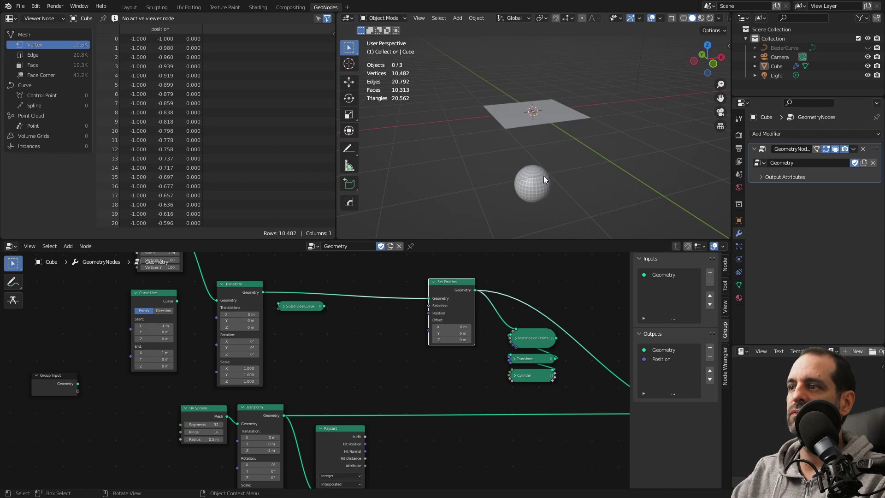
{"action": "scroll", "coordinate": [380, 389], "scroll_direction": "up", "scroll_amount": 4}
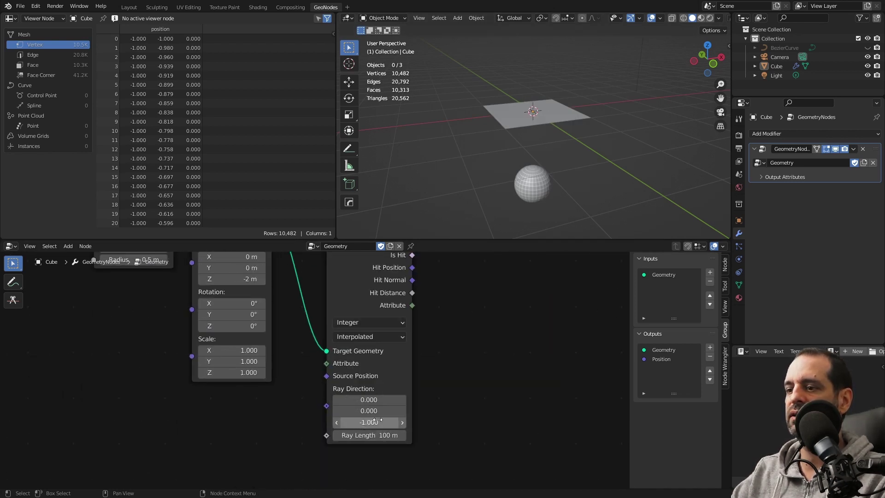
{"action": "middle_click_drag", "start_coordinate": [557, 182], "coordinate": [527, 116]}
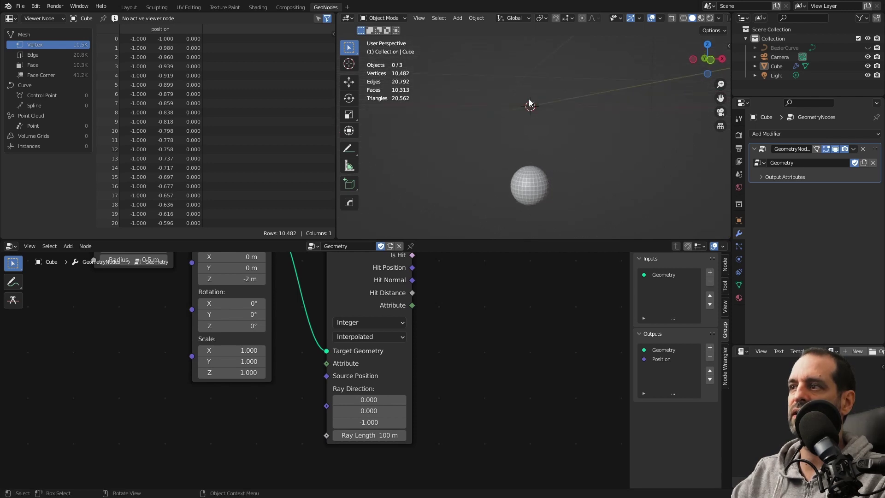
{"action": "mouse_move", "coordinate": [522, 197]}
{"action": "middle_mouse_down"}
{"action": "mouse_move", "coordinate": [533, 118]}
{"action": "mouse_move", "coordinate": [523, 107]}
{"action": "mouse_move", "coordinate": [507, 130]}
{"action": "middle_mouse_up"}
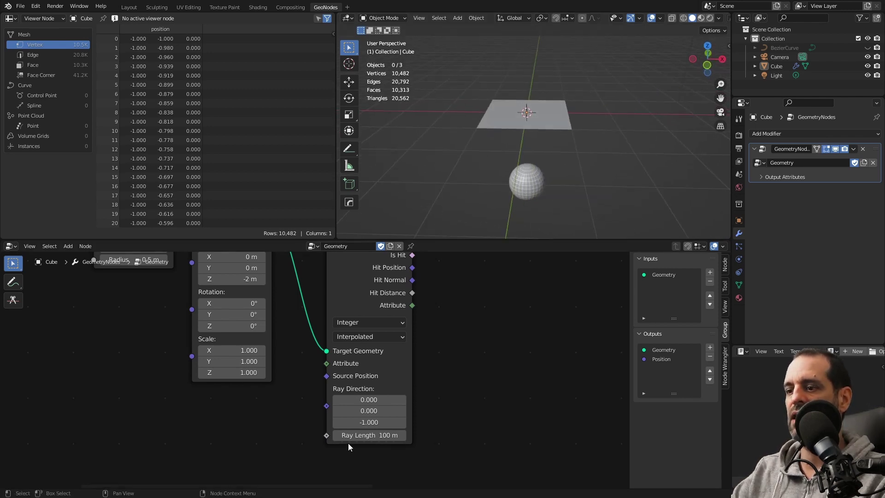
{"action": "mouse_move", "coordinate": [558, 172]}
{"action": "middle_mouse_down"}
{"action": "mouse_move", "coordinate": [544, 159]}
{"action": "mouse_move", "coordinate": [531, 175]}
{"action": "mouse_move", "coordinate": [537, 183]}
{"action": "middle_mouse_up"}
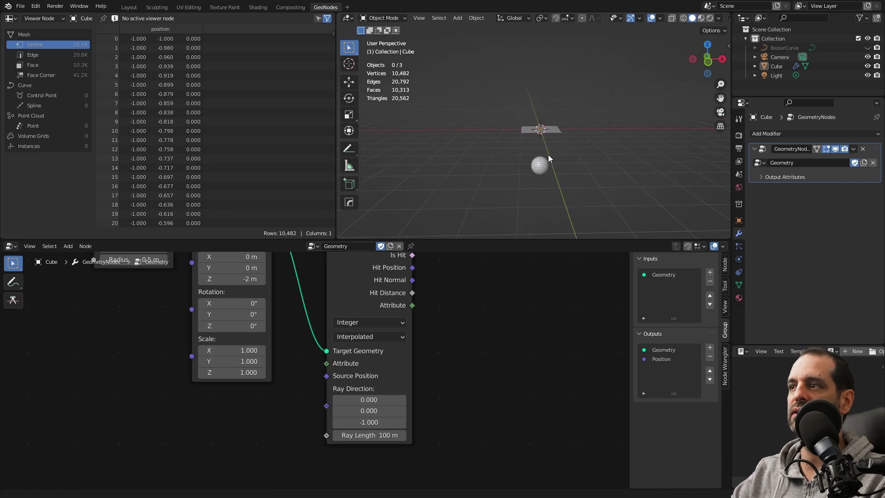
{"action": "middle_click_drag", "start_coordinate": [448, 387], "coordinate": [449, 449]}
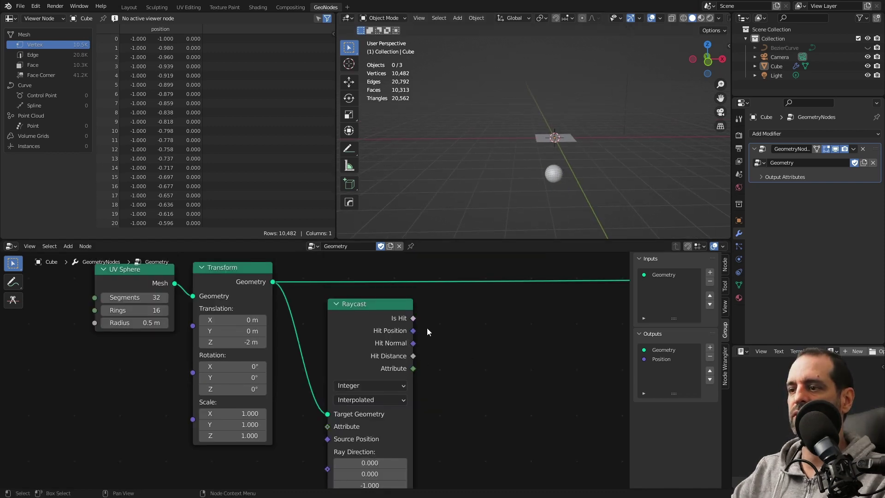
- Switch the viewport to solid shading and orbit low around the plane and sphere
{"action": "middle_click_drag", "start_coordinate": [401, 366], "coordinate": [378, 387]}
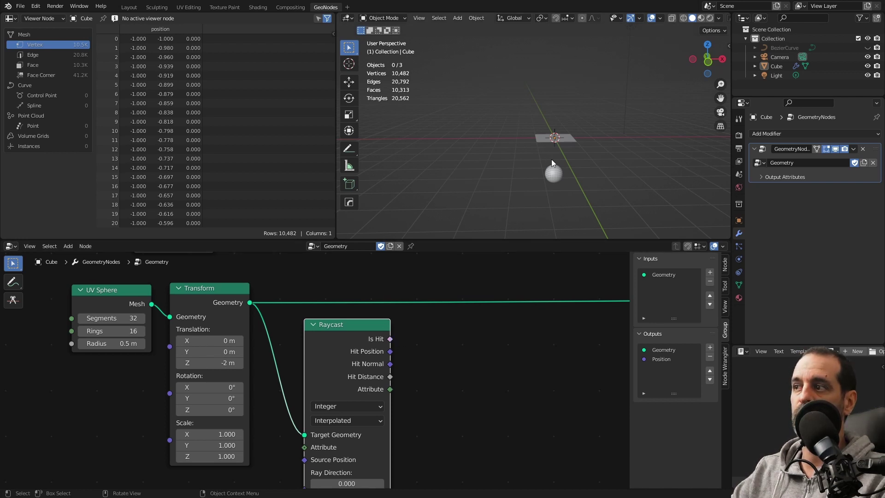
{"action": "mouse_move", "coordinate": [559, 179]}
{"action": "middle_mouse_down"}
{"action": "mouse_move", "coordinate": [585, 187]}
{"action": "mouse_move", "coordinate": [544, 123]}
{"action": "mouse_move", "coordinate": [519, 114]}
{"action": "middle_mouse_up"}
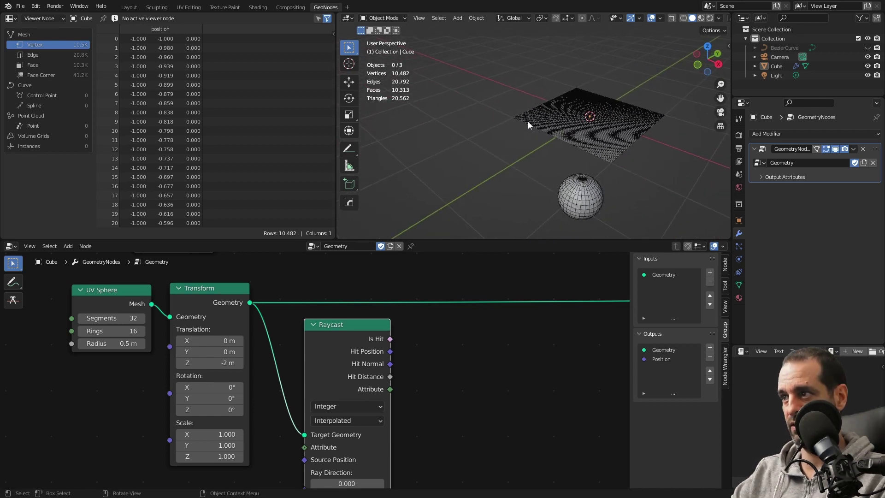
{"action": "key", "text": "shift+z"}
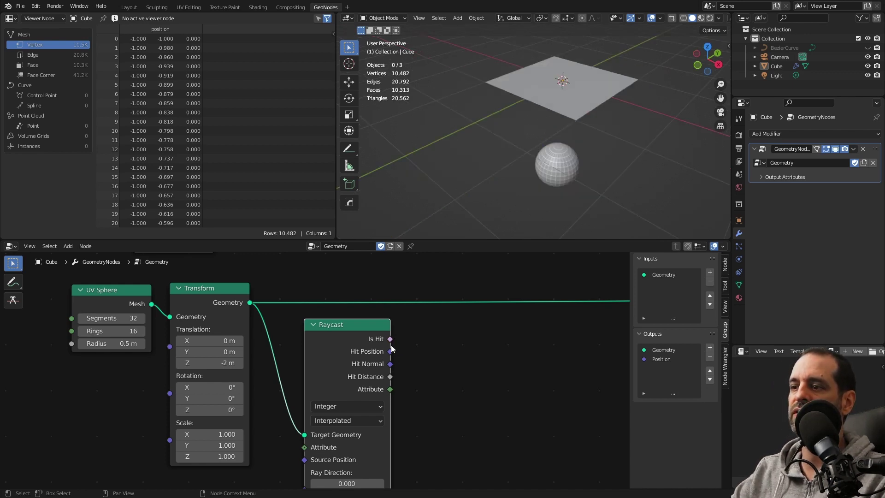
{"action": "middle_click_drag", "start_coordinate": [562, 186], "coordinate": [560, 70]}
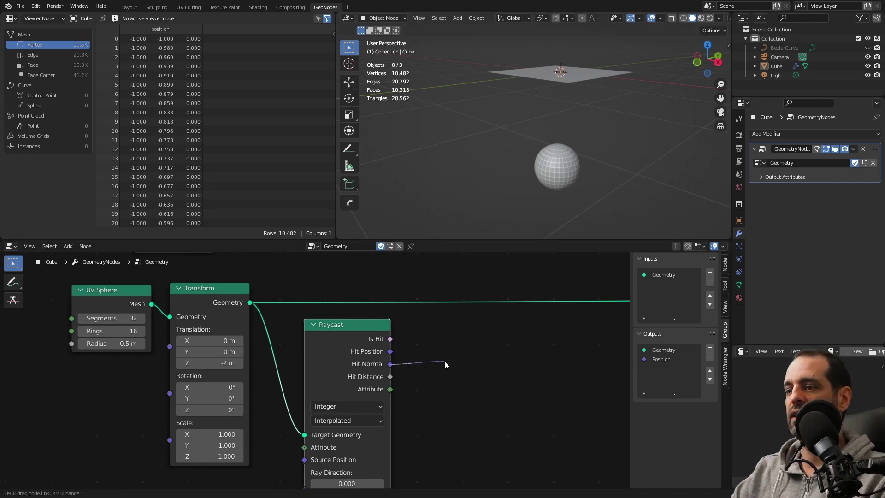
{"action": "middle_click_drag", "start_coordinate": [570, 160], "coordinate": [570, 153]}
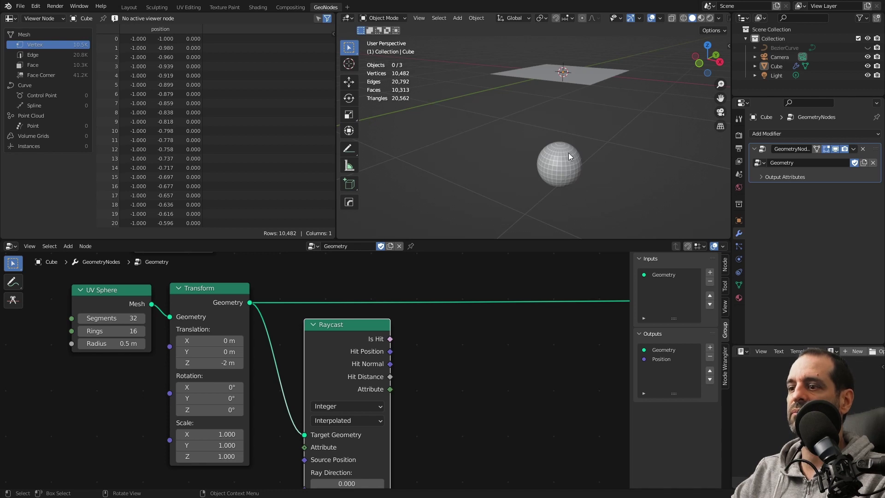
- Frame the Raycast node tree and try links from its outputs
{"action": "mouse_move", "coordinate": [390, 377]}
{"action": "left_mouse_down"}
{"action": "mouse_move", "coordinate": [437, 344]}
{"action": "mouse_move", "coordinate": [532, 182]}
{"action": "left_mouse_up"}
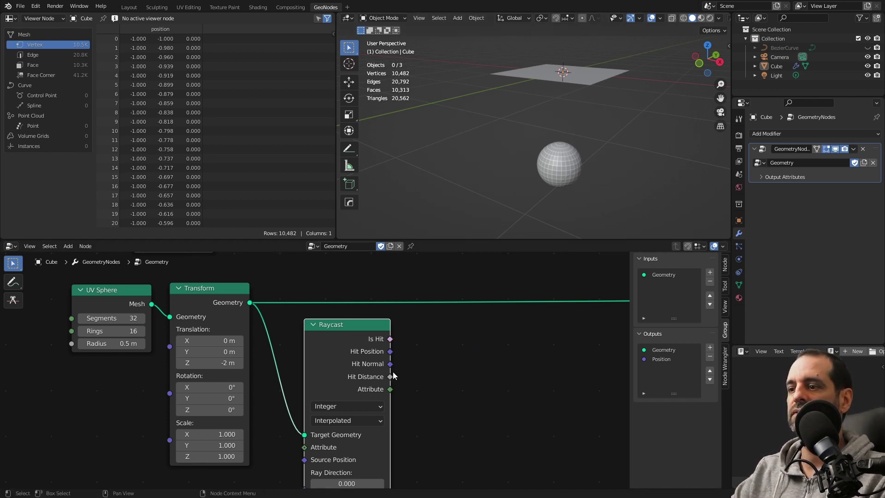
{"action": "middle_click_drag", "start_coordinate": [383, 419], "coordinate": [408, 352]}
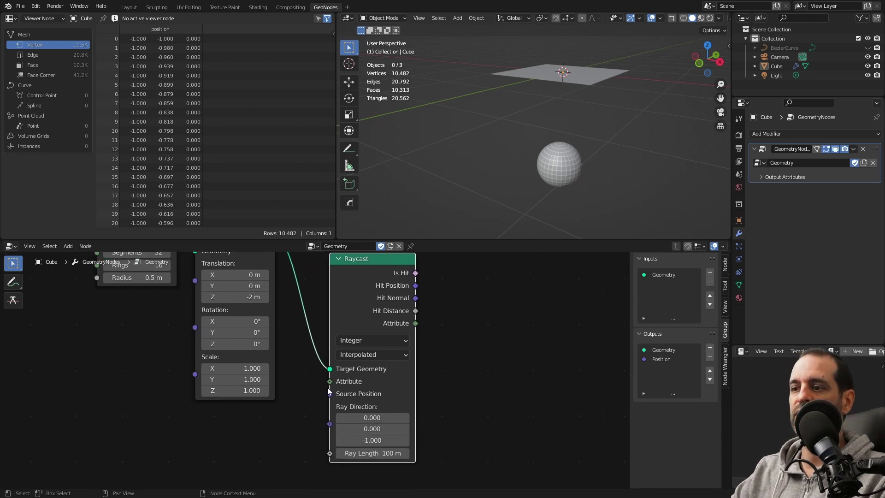
{"action": "mouse_move", "coordinate": [329, 389]}
{"action": "left_mouse_down"}
{"action": "mouse_move", "coordinate": [297, 404]}
{"action": "mouse_move", "coordinate": [283, 429]}
{"action": "left_mouse_up"}
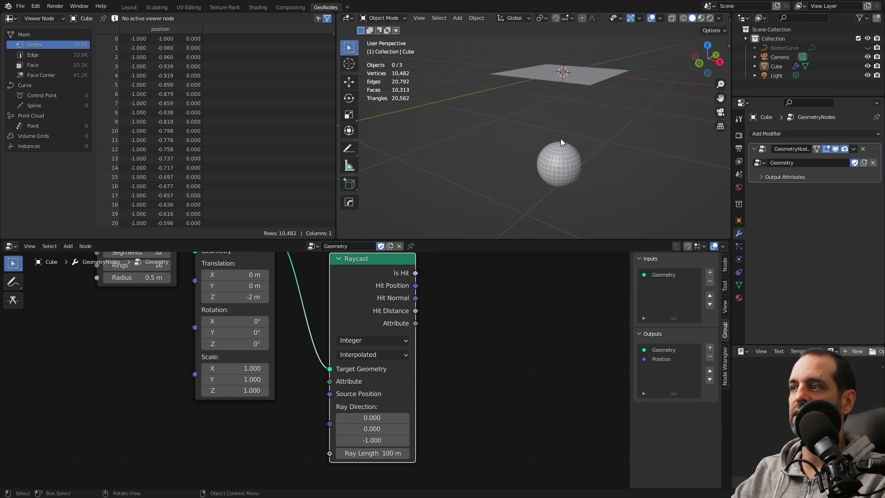
{"action": "scroll", "coordinate": [470, 331], "scroll_direction": "down", "scroll_amount": 4}
{"action": "scroll", "coordinate": [422, 355], "scroll_direction": "up", "scroll_amount": 1}
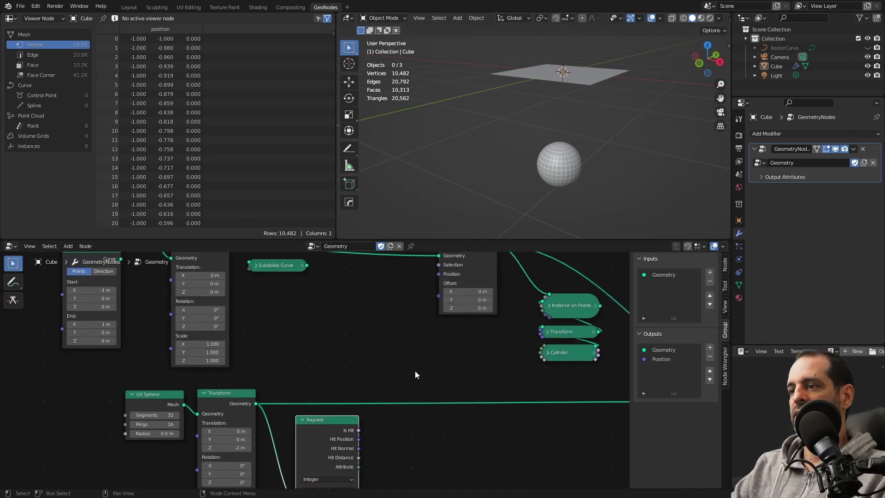
{"action": "middle_click_drag", "start_coordinate": [415, 370], "coordinate": [402, 370]}
{"action": "scroll", "coordinate": [375, 388], "scroll_direction": "up", "scroll_amount": 1}
{"action": "left_click_drag", "start_coordinate": [369, 400], "coordinate": [394, 358]}
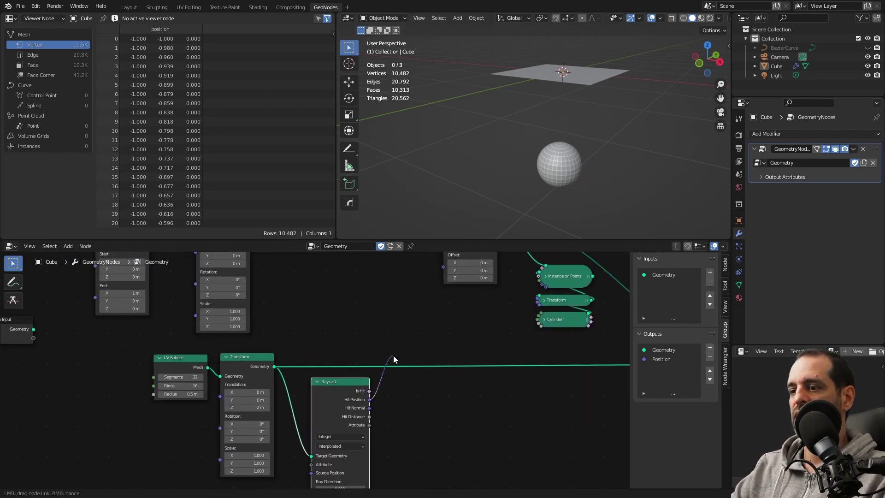
{"action": "left_click_drag", "start_coordinate": [389, 406], "coordinate": [374, 397]}
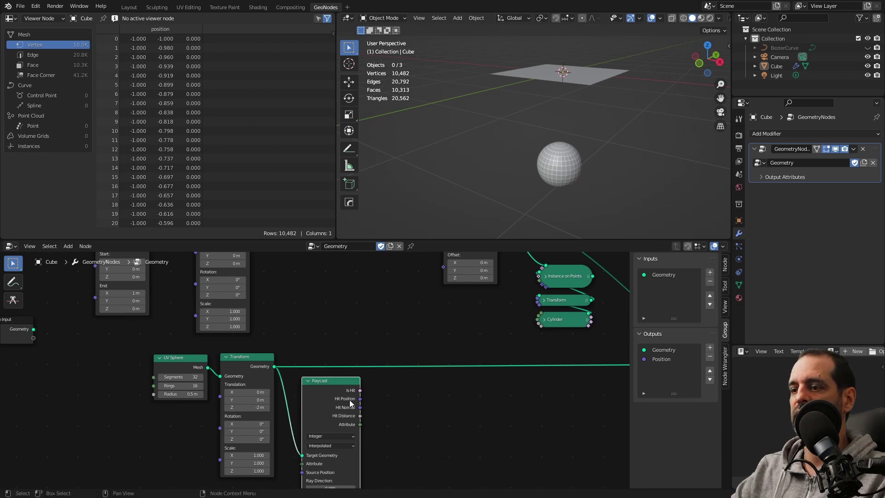
- Reposition Set Position and connect Raycast Hit Position to its Position input
{"action": "scroll", "coordinate": [403, 312], "scroll_direction": "down", "scroll_amount": 1}
{"action": "middle_click_drag", "start_coordinate": [403, 307], "coordinate": [427, 323]}
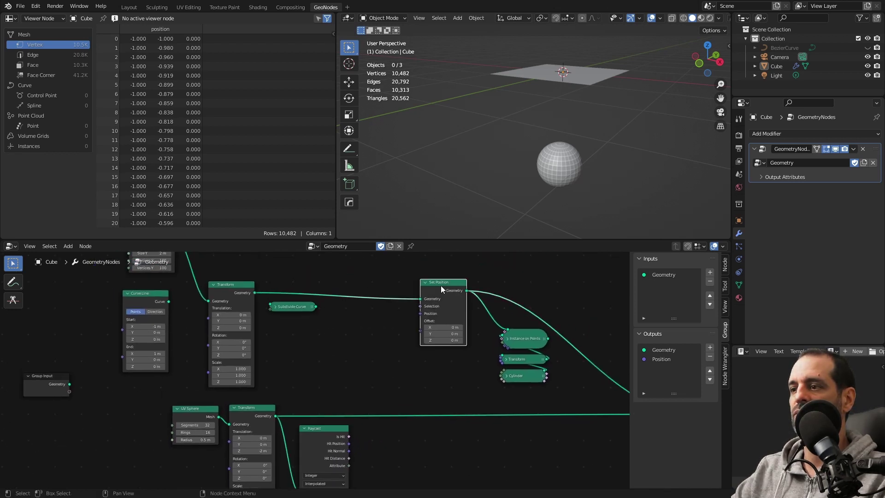
{"action": "left_click_drag", "start_coordinate": [441, 285], "coordinate": [475, 286]}
{"action": "scroll", "coordinate": [475, 286], "scroll_direction": "up", "scroll_amount": 1}
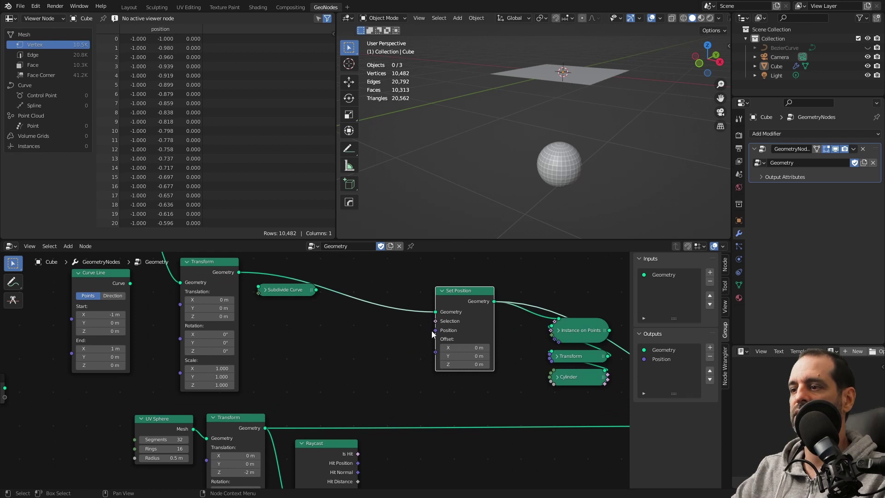
{"action": "middle_click_drag", "start_coordinate": [433, 334], "coordinate": [436, 269]}
{"action": "left_click_drag", "start_coordinate": [375, 418], "coordinate": [452, 286]}
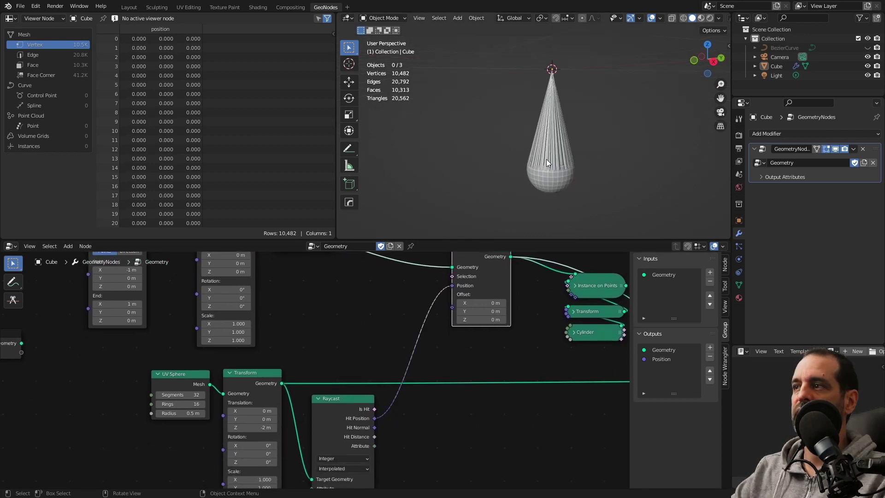
- Connect Raycast Is Hit to Set Position's Selection so only hit points move
{"action": "left_click_drag", "start_coordinate": [350, 398], "coordinate": [344, 397]}
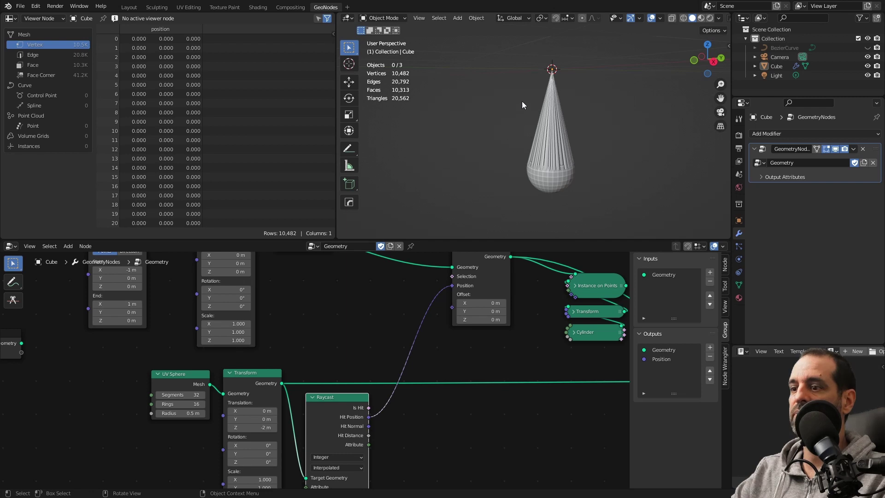
{"action": "middle_click_drag", "start_coordinate": [517, 152], "coordinate": [538, 135]}
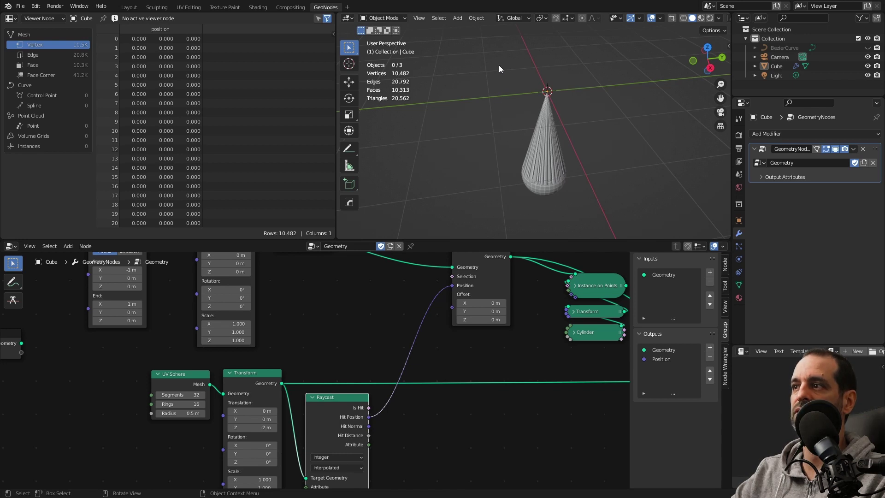
{"action": "middle_click_drag", "start_coordinate": [580, 103], "coordinate": [593, 126]}
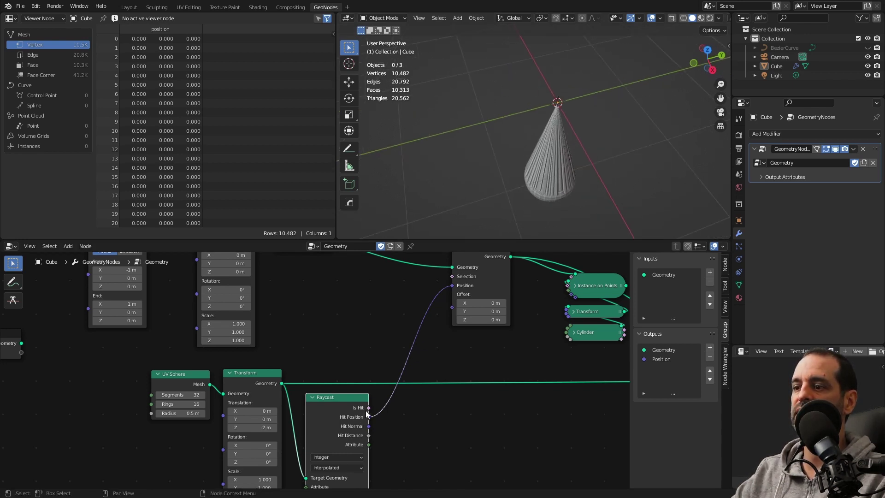
{"action": "left_click_drag", "start_coordinate": [367, 414], "coordinate": [377, 394]}
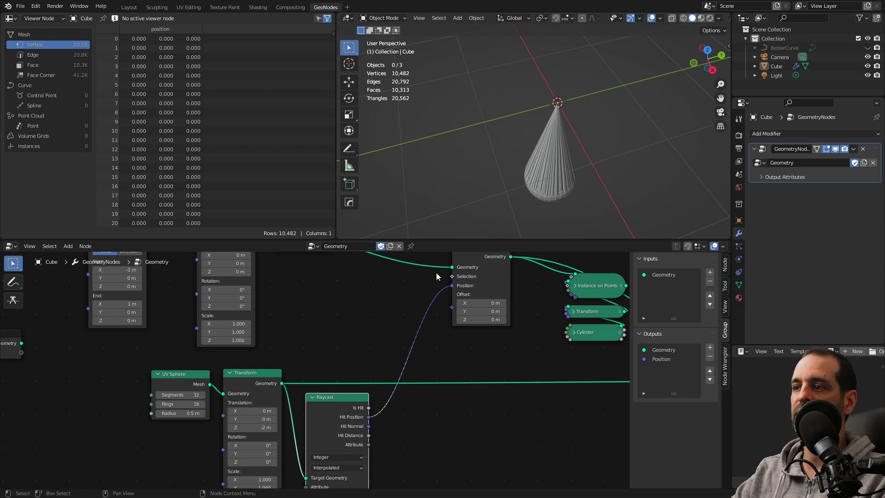
{"action": "left_click_drag", "start_coordinate": [331, 433], "coordinate": [330, 350]}
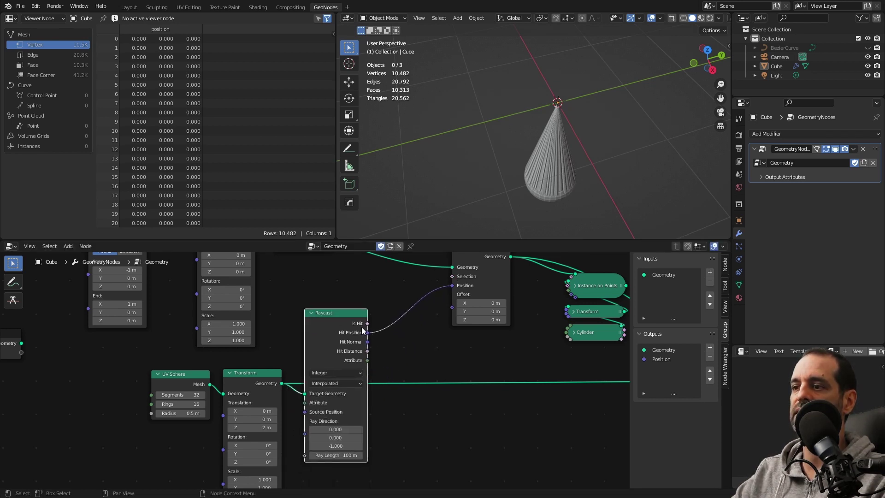
{"action": "scroll", "coordinate": [305, 364], "scroll_direction": "up", "scroll_amount": 1}
{"action": "left_click_drag", "start_coordinate": [372, 320], "coordinate": [404, 287]}
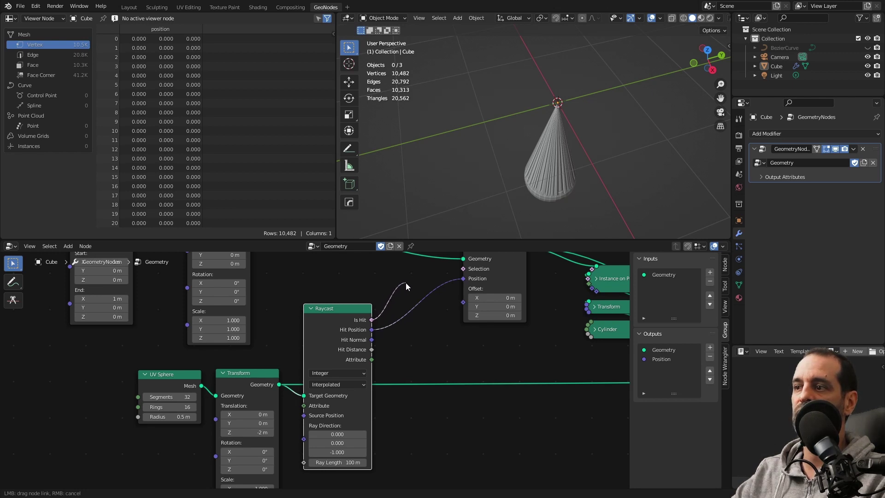
{"action": "left_click_drag", "start_coordinate": [404, 285], "coordinate": [455, 286]}
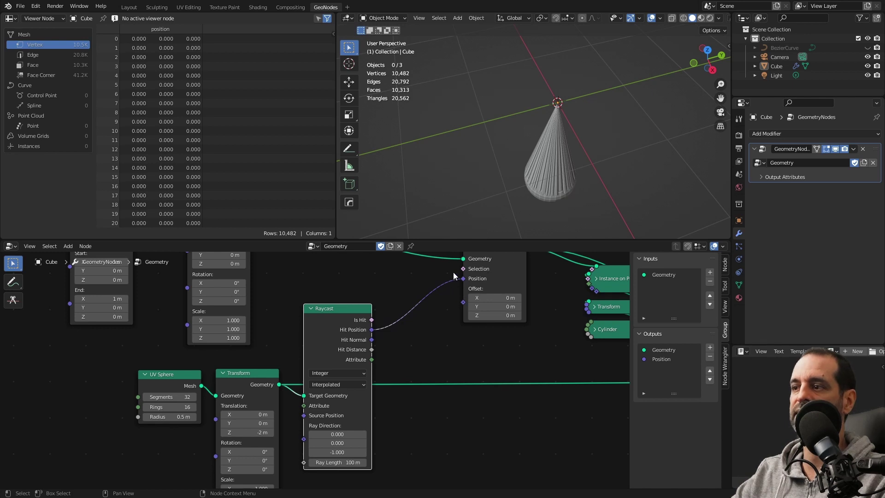
{"action": "left_click_drag", "start_coordinate": [372, 320], "coordinate": [463, 289]}
{"action": "scroll", "coordinate": [405, 350], "scroll_direction": "down", "scroll_amount": 2}
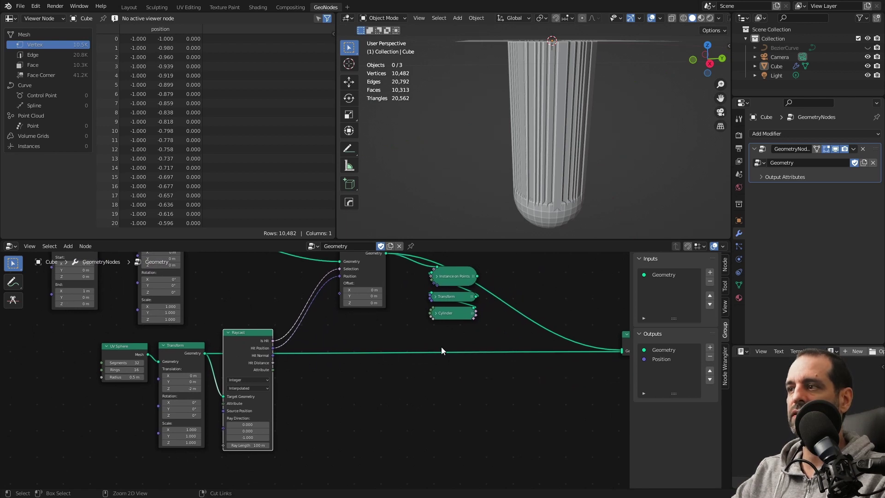
- Insert the Instance on Points, Transform and Cylinder nodes onto Set Position's output link
{"action": "right_click_drag", "start_coordinate": [441, 347], "coordinate": [429, 356], "text": "ctrl"}
{"action": "middle_click_drag", "start_coordinate": [507, 207], "coordinate": [553, 134]}
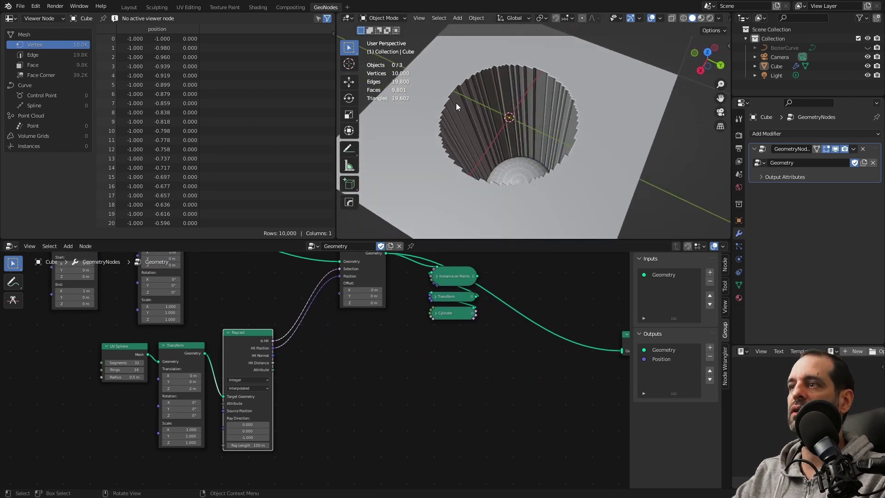
{"action": "mouse_move", "coordinate": [506, 119]}
{"action": "middle_mouse_down"}
{"action": "mouse_move", "coordinate": [560, 185]}
{"action": "mouse_move", "coordinate": [533, 161]}
{"action": "mouse_move", "coordinate": [529, 119]}
{"action": "mouse_move", "coordinate": [503, 101]}
{"action": "middle_mouse_up"}
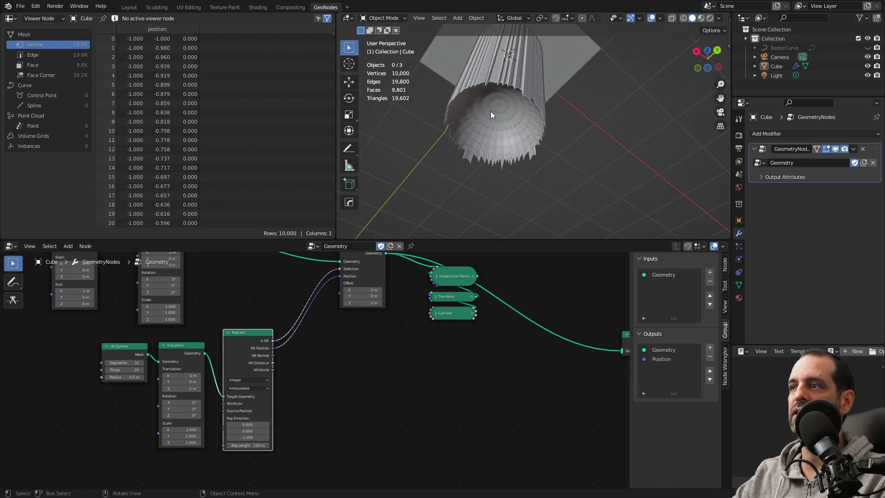
{"action": "middle_click_drag", "start_coordinate": [488, 136], "coordinate": [501, 121]}
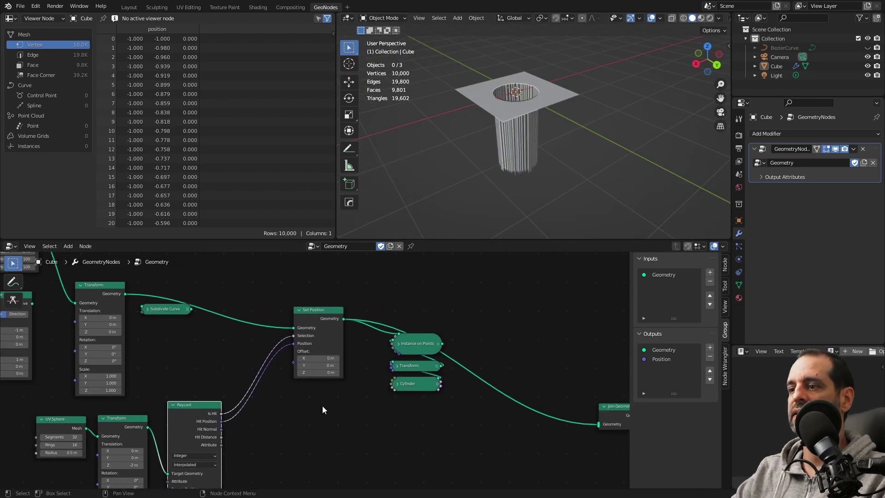
{"action": "mouse_move", "coordinate": [323, 406]}
{"action": "middle_mouse_down"}
{"action": "mouse_move", "coordinate": [453, 364]}
{"action": "mouse_move", "coordinate": [422, 324]}
{"action": "middle_mouse_up"}
{"action": "scroll", "coordinate": [422, 323], "scroll_direction": "up", "scroll_amount": 2}
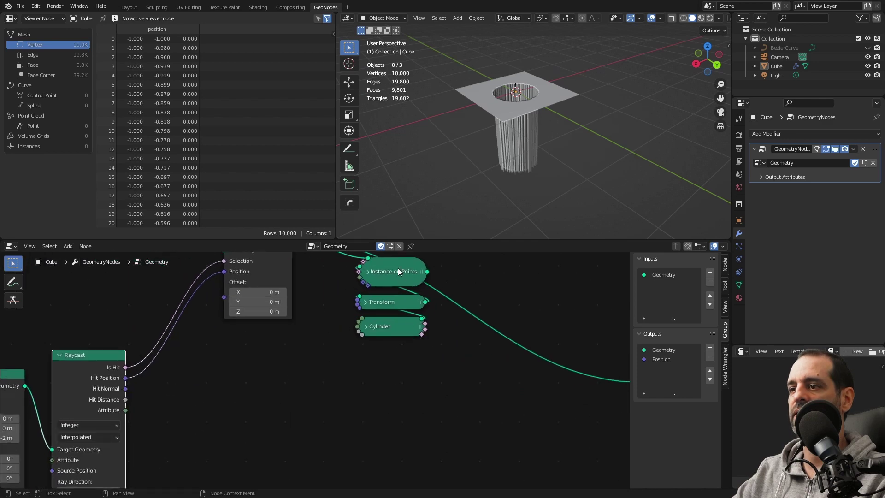
{"action": "left_click_drag", "start_coordinate": [397, 271], "coordinate": [511, 141]}
- Orbit and zoom the viewport to inspect the dome of cylinders over the sphere
{"action": "scroll", "coordinate": [511, 141], "scroll_direction": "up", "scroll_amount": 2}
{"action": "scroll", "coordinate": [513, 97], "scroll_direction": "up", "scroll_amount": 2}
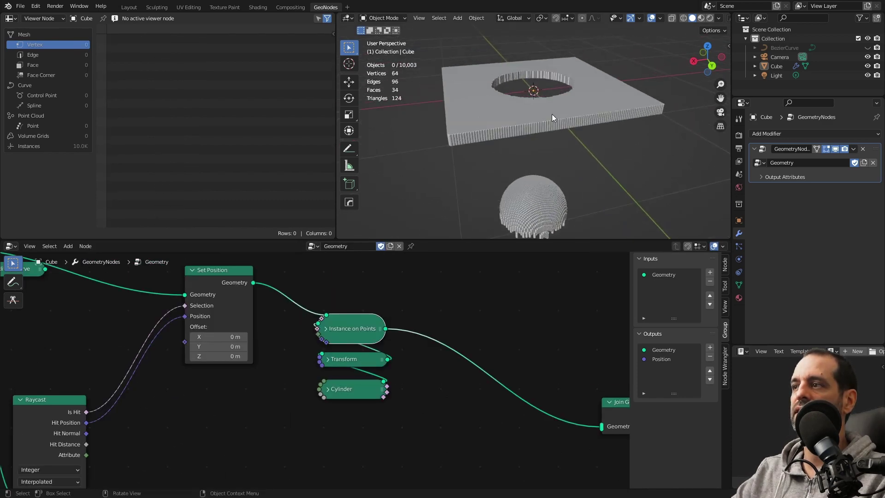
{"action": "scroll", "coordinate": [551, 103], "scroll_direction": "up", "scroll_amount": 3}
{"action": "scroll", "coordinate": [555, 89], "scroll_direction": "down", "scroll_amount": 3}
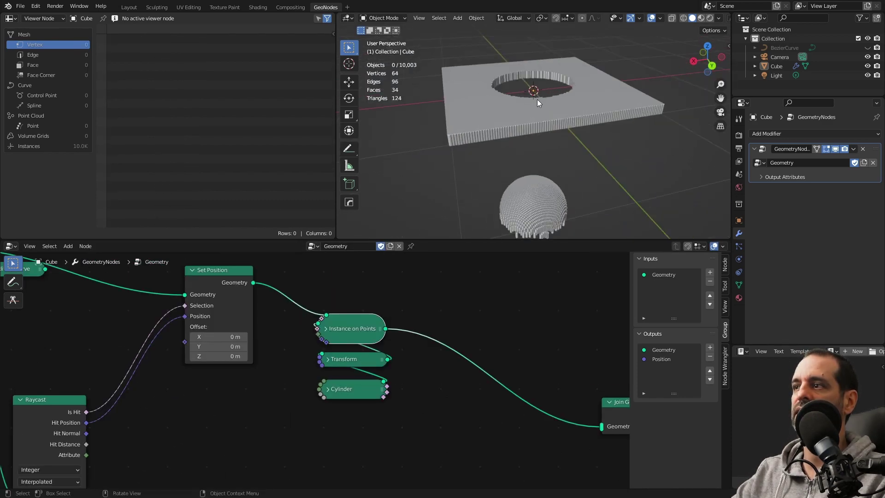
{"action": "mouse_move", "coordinate": [510, 54]}
{"action": "middle_mouse_down"}
{"action": "mouse_move", "coordinate": [557, 135]}
{"action": "mouse_move", "coordinate": [489, 165]}
{"action": "middle_mouse_up"}
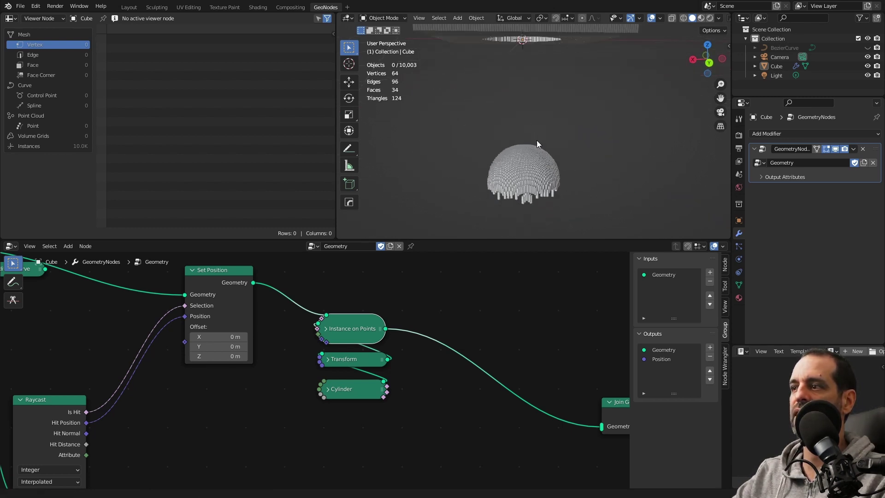
{"action": "scroll", "coordinate": [526, 152], "scroll_direction": "up", "scroll_amount": 2}
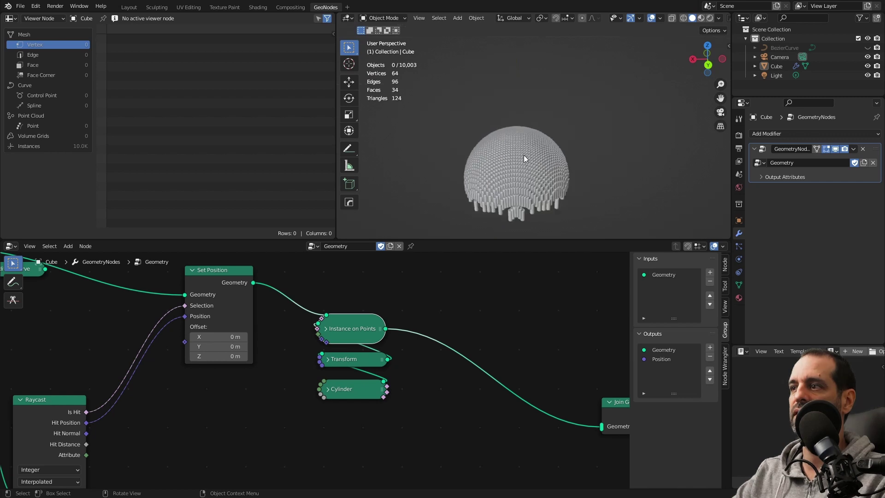
{"action": "middle_click_drag", "start_coordinate": [511, 148], "coordinate": [530, 135]}
{"action": "scroll", "coordinate": [529, 156], "scroll_direction": "down", "scroll_amount": 2}
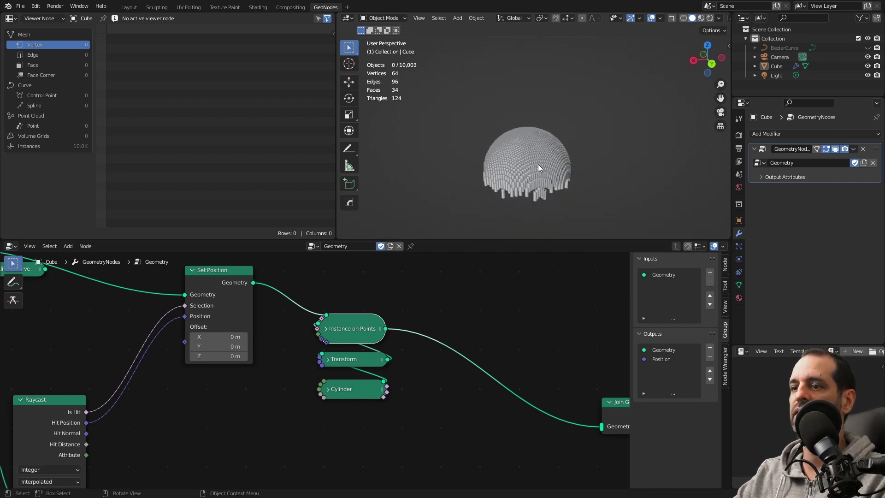
{"action": "scroll", "coordinate": [538, 164], "scroll_direction": "down", "scroll_amount": 1}
{"action": "scroll", "coordinate": [254, 422], "scroll_direction": "down", "scroll_amount": 2}
{"action": "scroll", "coordinate": [306, 375], "scroll_direction": "up", "scroll_amount": 1}
{"action": "scroll", "coordinate": [220, 348], "scroll_direction": "up", "scroll_amount": 1}
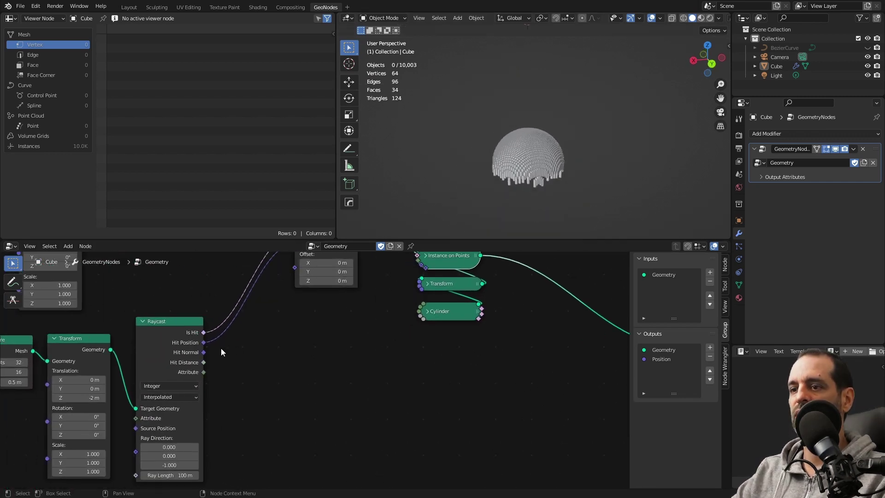
{"action": "mouse_move", "coordinate": [387, 355]}
{"action": "middle_mouse_down"}
{"action": "mouse_move", "coordinate": [364, 384]}
{"action": "mouse_move", "coordinate": [431, 357]}
{"action": "middle_mouse_up"}
- Add an Align Euler to Vector node driven by Raycast Hit Normal, aligned on Z
{"action": "key", "text": "h"}
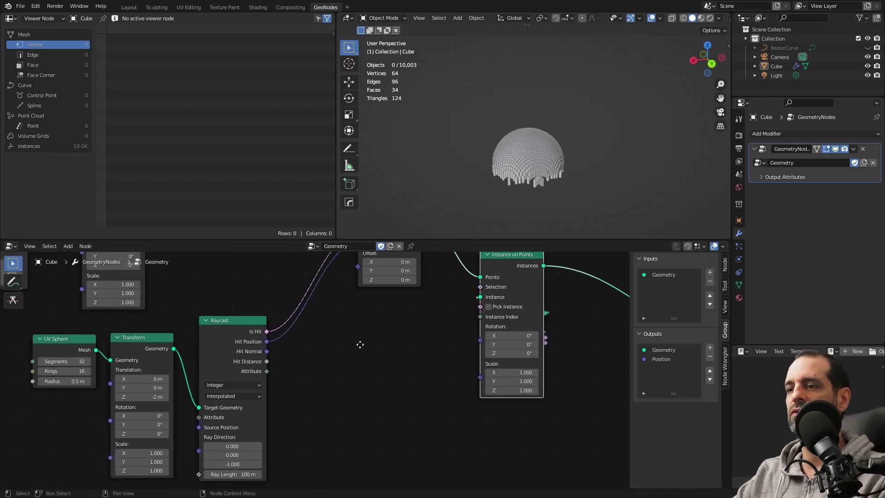
{"action": "key", "text": "shift+a"}
{"action": "left_click", "coordinate": [383, 297]}
{"action": "type", "text": "align"}
{"action": "key", "text": "Return"}
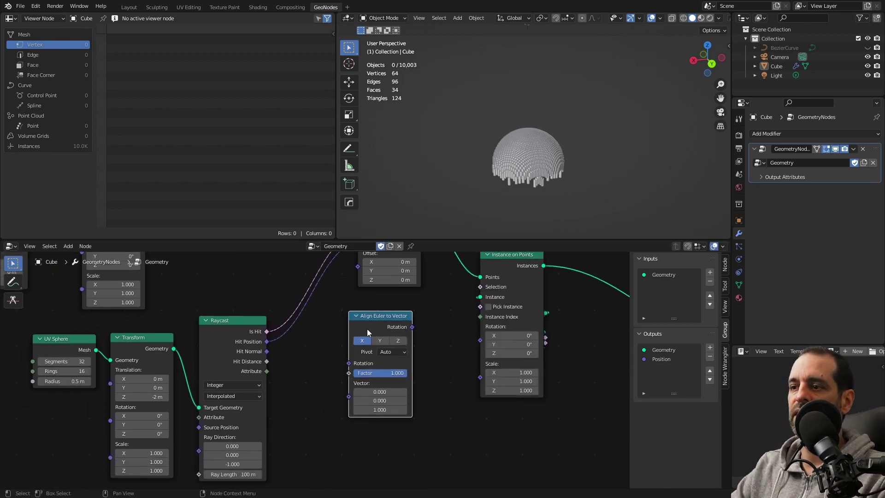
{"action": "left_click", "coordinate": [365, 331]}
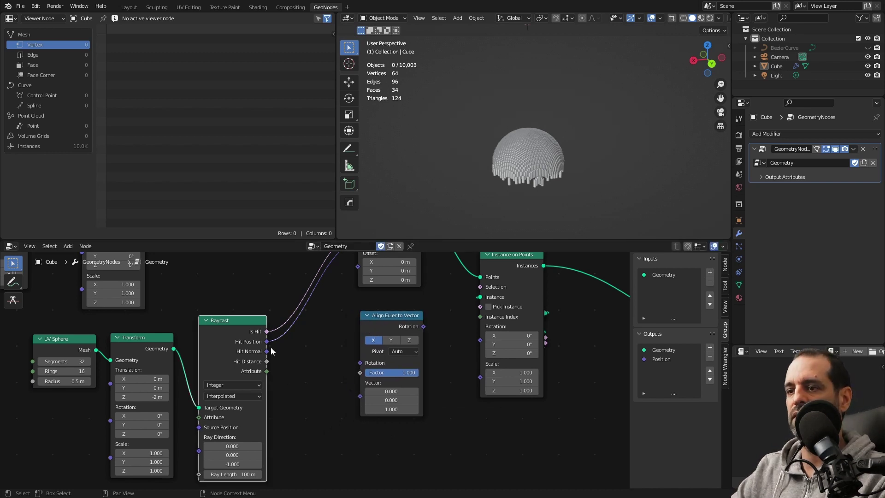
{"action": "left_click_drag", "start_coordinate": [267, 352], "coordinate": [361, 395]}
{"action": "left_click", "coordinate": [411, 341]}
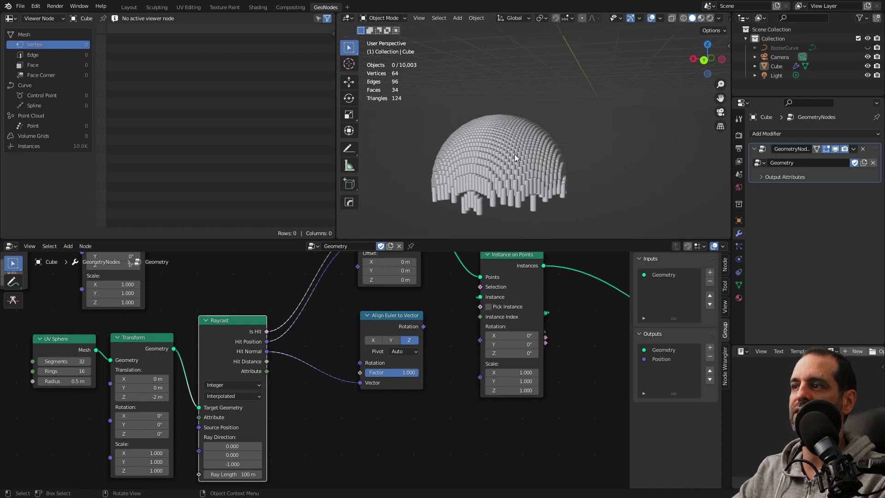
- Feed its Rotation into Instance on Points Rotation, then box-select the instancing nodes
{"action": "middle_click_drag", "start_coordinate": [502, 165], "coordinate": [550, 187]}
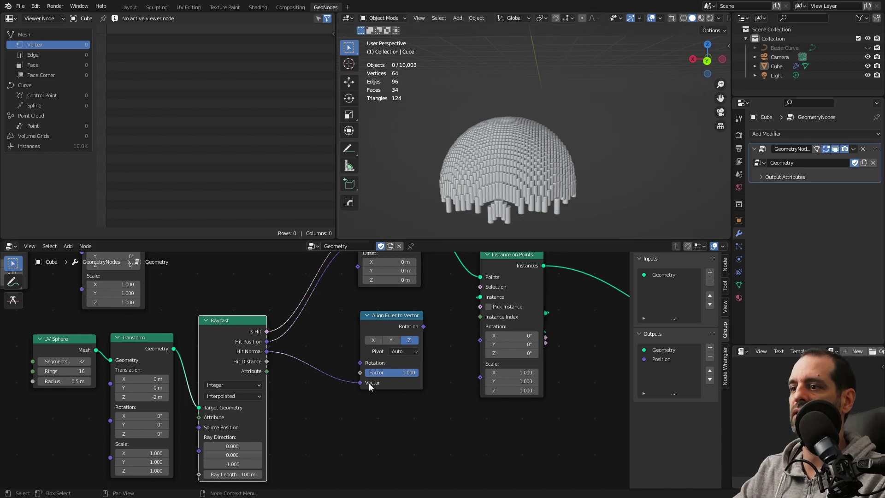
{"action": "middle_click_drag", "start_coordinate": [431, 315], "coordinate": [426, 341]}
{"action": "left_click_drag", "start_coordinate": [418, 354], "coordinate": [437, 341]}
{"action": "left_click_drag", "start_coordinate": [473, 368], "coordinate": [475, 366]}
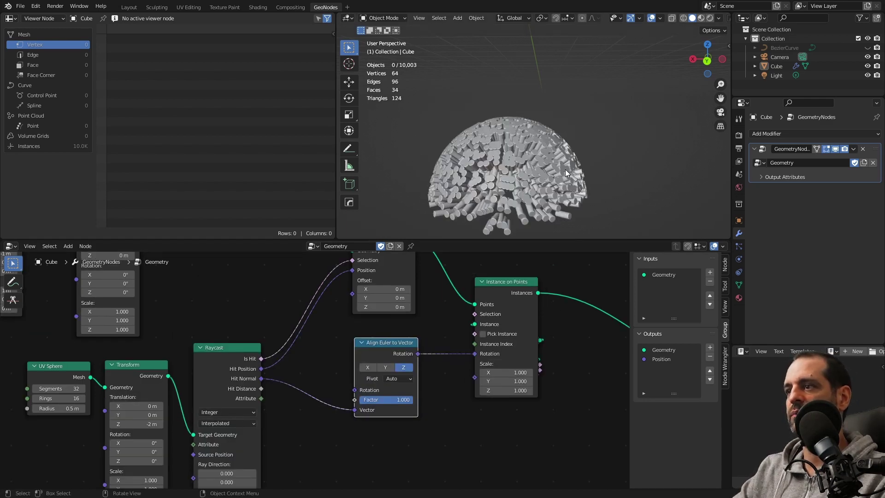
{"action": "mouse_move", "coordinate": [566, 170]}
{"action": "middle_mouse_down"}
{"action": "mouse_move", "coordinate": [480, 181]}
{"action": "mouse_move", "coordinate": [493, 154]}
{"action": "middle_mouse_up"}
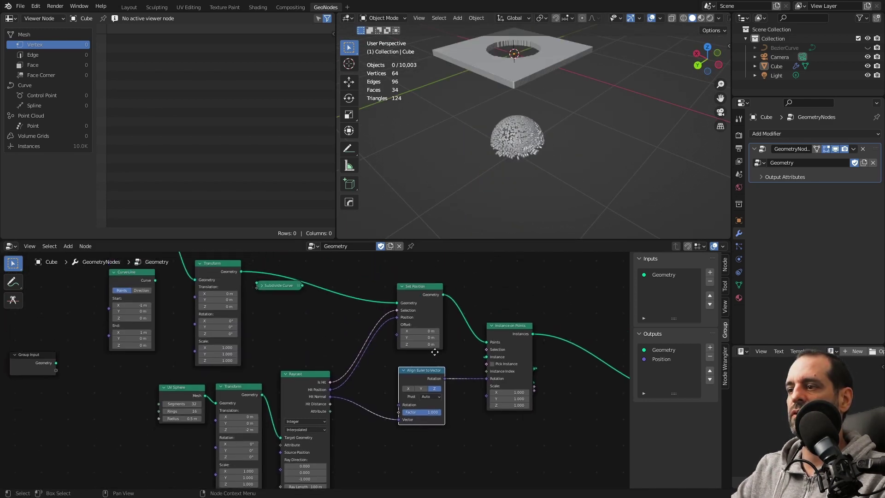
{"action": "mouse_move", "coordinate": [426, 374]}
{"action": "left_mouse_down"}
{"action": "mouse_move", "coordinate": [459, 378]}
{"action": "mouse_move", "coordinate": [554, 433]}
{"action": "left_mouse_up"}
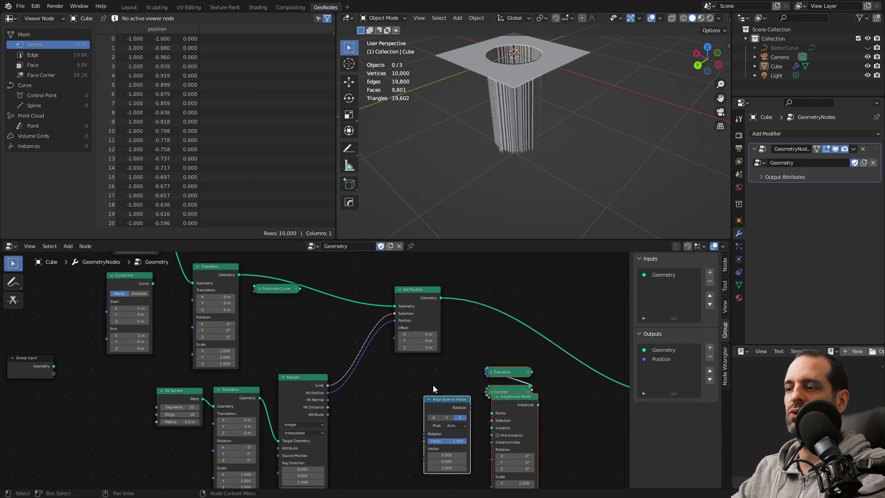
- Delete the instancing and grid Transform nodes and expand Subdivide Curve to show Cuts
{"action": "key", "text": "x"}
{"action": "key", "text": "Home"}
{"action": "left_click", "coordinate": [371, 293]}
{"action": "key", "text": "x"}
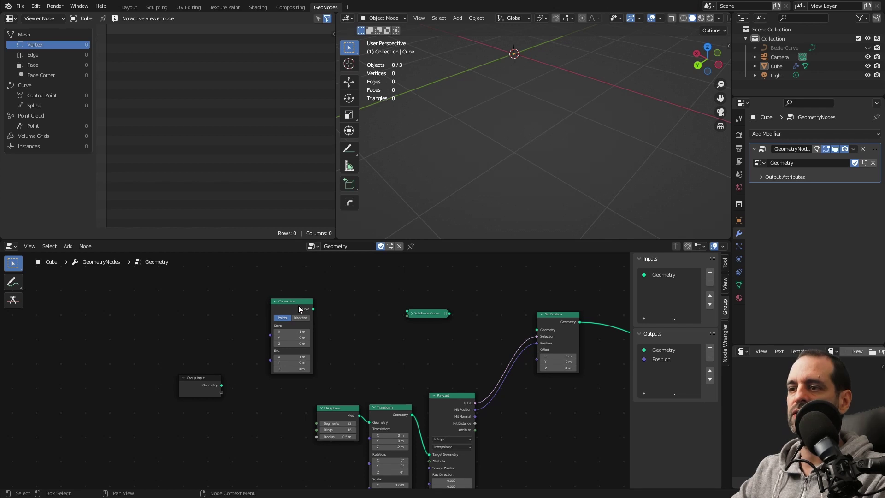
{"action": "left_click_drag", "start_coordinate": [299, 307], "coordinate": [409, 313]}
{"action": "scroll", "coordinate": [409, 311], "scroll_direction": "up", "scroll_amount": 1}
{"action": "scroll", "coordinate": [328, 324], "scroll_direction": "up", "scroll_amount": 1}
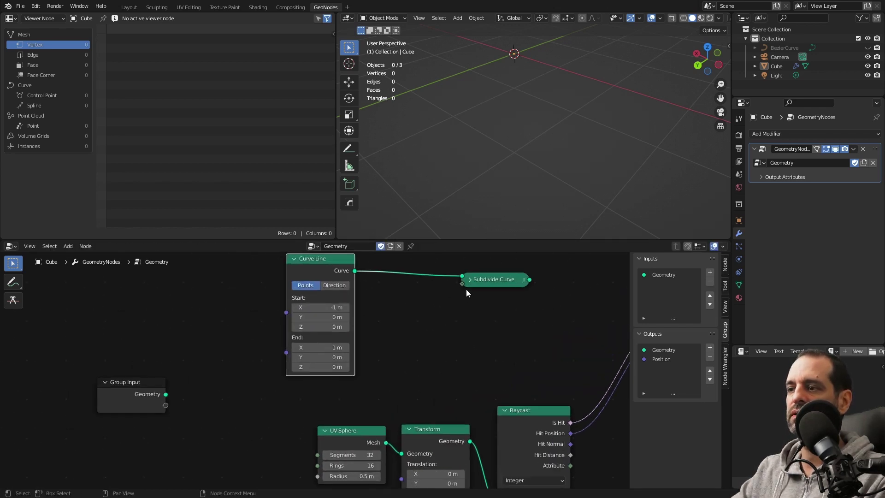
{"action": "left_click", "coordinate": [469, 280]}
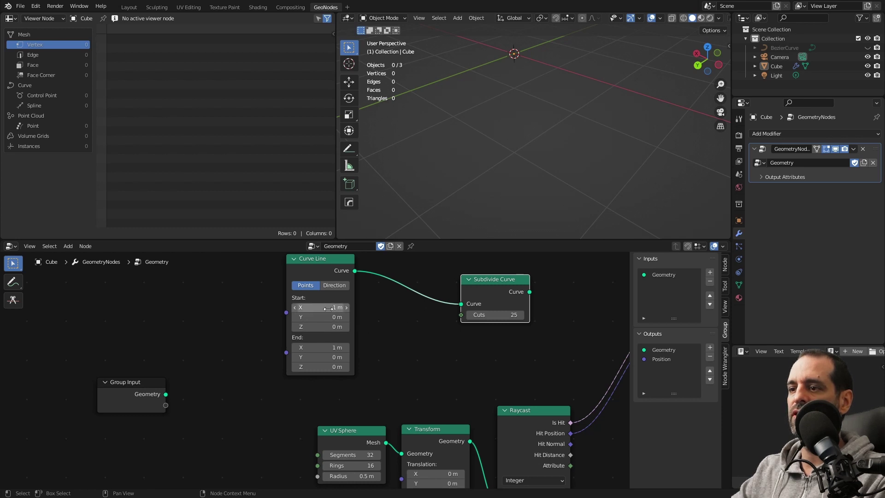
- Route Curve Line through Subdivide Curve (25 cuts) into Set Position's Geometry
{"action": "mouse_move", "coordinate": [580, 57]}
{"action": "middle_mouse_down"}
{"action": "mouse_move", "coordinate": [619, 71]}
{"action": "mouse_move", "coordinate": [456, 73]}
{"action": "middle_mouse_up"}
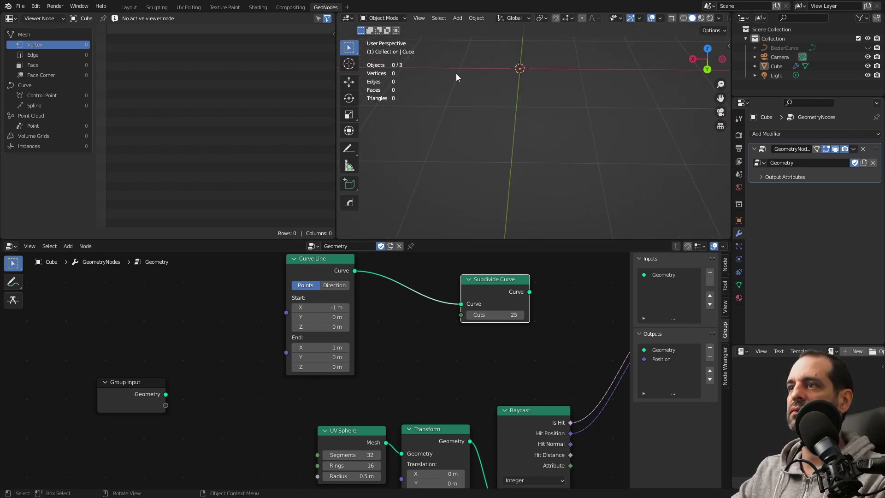
{"action": "mouse_move", "coordinate": [579, 63]}
{"action": "middle_mouse_down"}
{"action": "mouse_move", "coordinate": [483, 101]}
{"action": "mouse_move", "coordinate": [419, 90]}
{"action": "mouse_move", "coordinate": [477, 64]}
{"action": "middle_mouse_up"}
{"action": "middle_click_drag", "start_coordinate": [590, 42], "coordinate": [590, 99]}
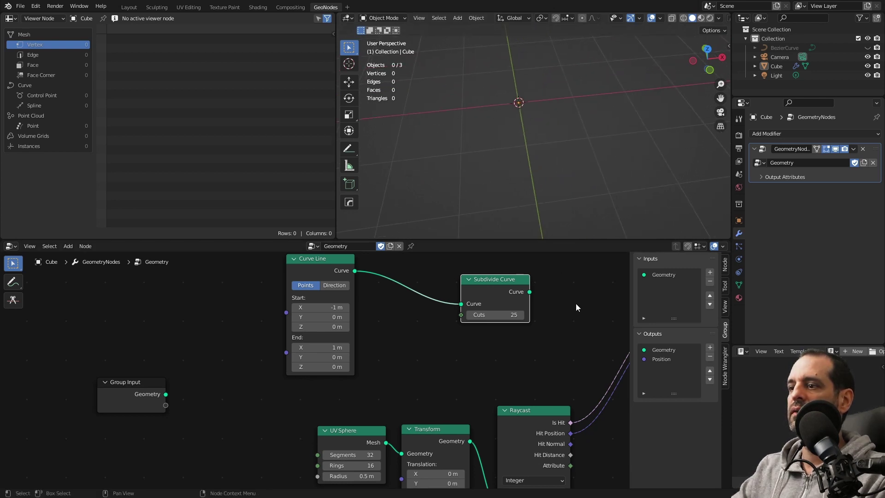
{"action": "middle_click_drag", "start_coordinate": [576, 303], "coordinate": [466, 302]}
{"action": "middle_click_drag", "start_coordinate": [376, 307], "coordinate": [310, 316]}
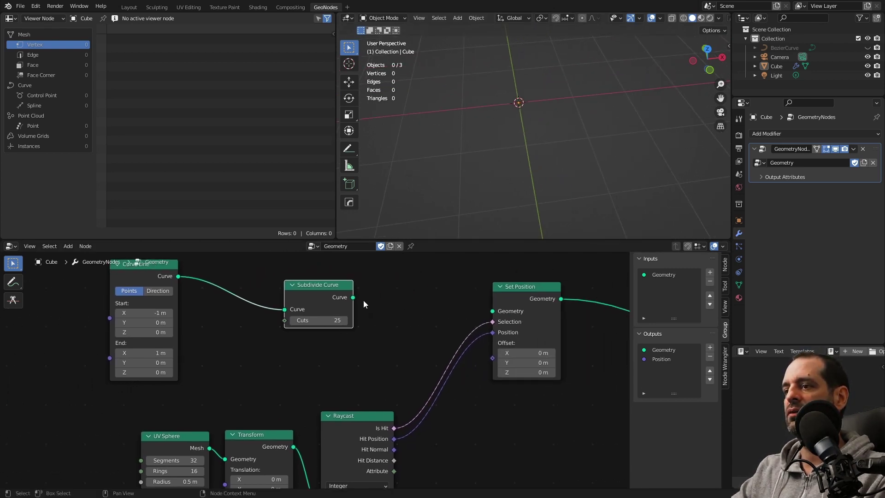
{"action": "left_click_drag", "start_coordinate": [353, 298], "coordinate": [497, 313]}
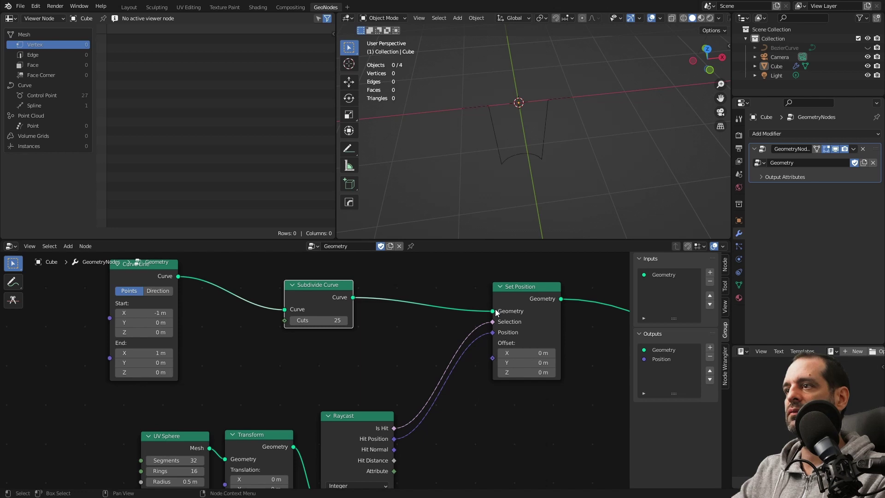
{"action": "mouse_move", "coordinate": [563, 135]}
{"action": "middle_mouse_down"}
{"action": "mouse_move", "coordinate": [571, 129]}
{"action": "mouse_move", "coordinate": [509, 110]}
{"action": "mouse_move", "coordinate": [526, 98]}
{"action": "mouse_move", "coordinate": [454, 49]}
{"action": "mouse_move", "coordinate": [471, 53]}
{"action": "middle_mouse_up"}
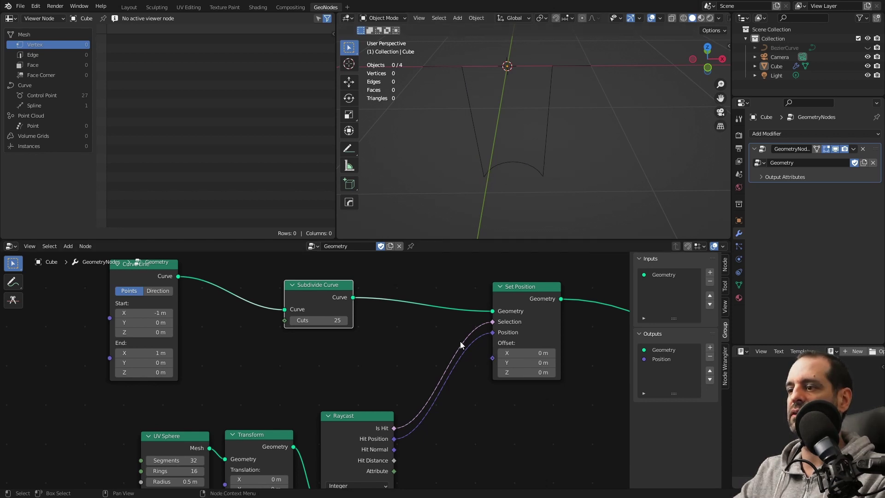
- Open the Add Modifier list and orbit to inspect the curve draped over the sphere
{"action": "scroll", "coordinate": [472, 382], "scroll_direction": "down", "scroll_amount": 1}
{"action": "scroll", "coordinate": [454, 389], "scroll_direction": "down", "scroll_amount": 2}
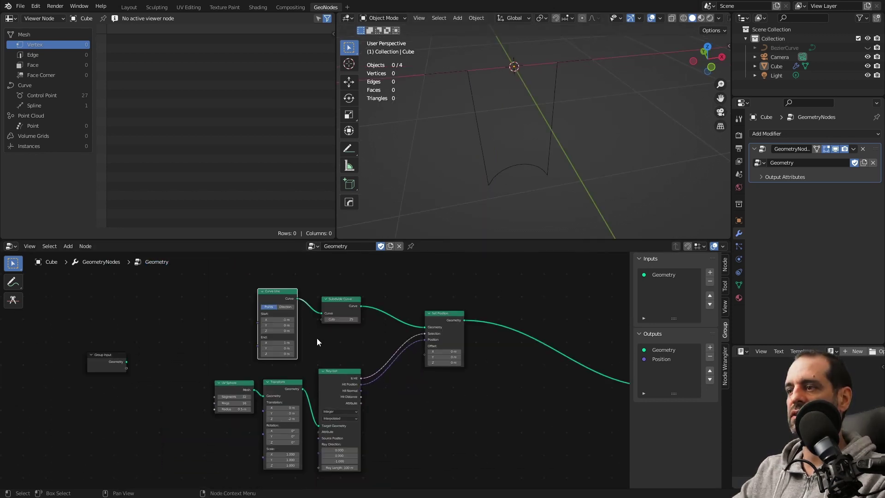
{"action": "left_click", "coordinate": [814, 134]}
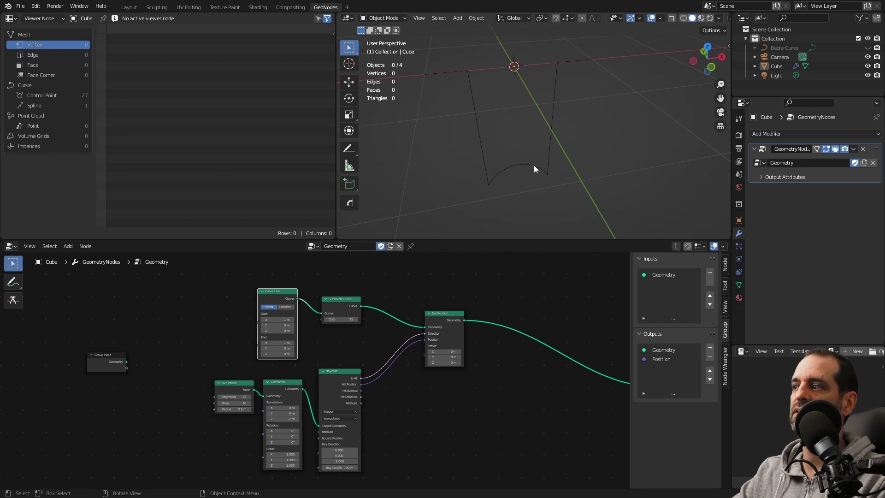
{"action": "mouse_move", "coordinate": [534, 169]}
{"action": "middle_mouse_down"}
{"action": "mouse_move", "coordinate": [563, 174]}
{"action": "mouse_move", "coordinate": [508, 186]}
{"action": "mouse_move", "coordinate": [518, 172]}
{"action": "mouse_move", "coordinate": [516, 193]}
{"action": "mouse_move", "coordinate": [530, 198]}
{"action": "middle_mouse_up"}
{"action": "scroll", "coordinate": [430, 341], "scroll_direction": "up", "scroll_amount": 4}
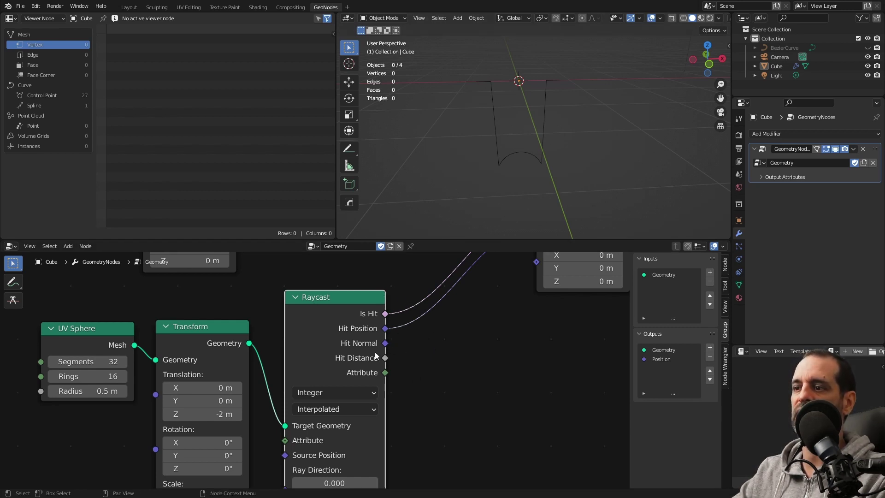
{"action": "scroll", "coordinate": [392, 344], "scroll_direction": "down", "scroll_amount": 2}
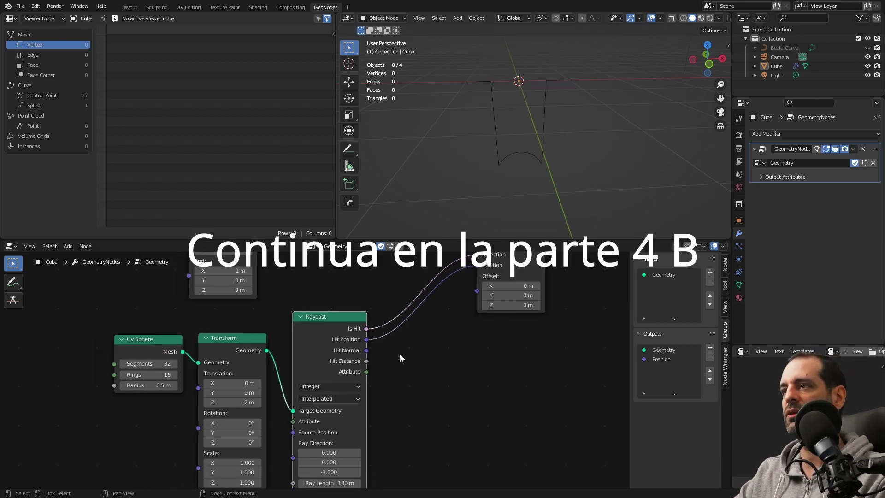
{"action": "middle_click_drag", "start_coordinate": [455, 175], "coordinate": [473, 171]}
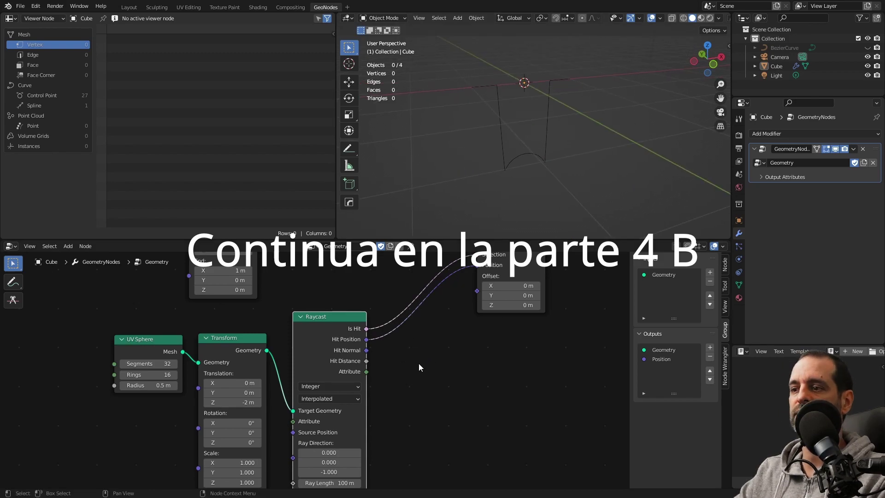